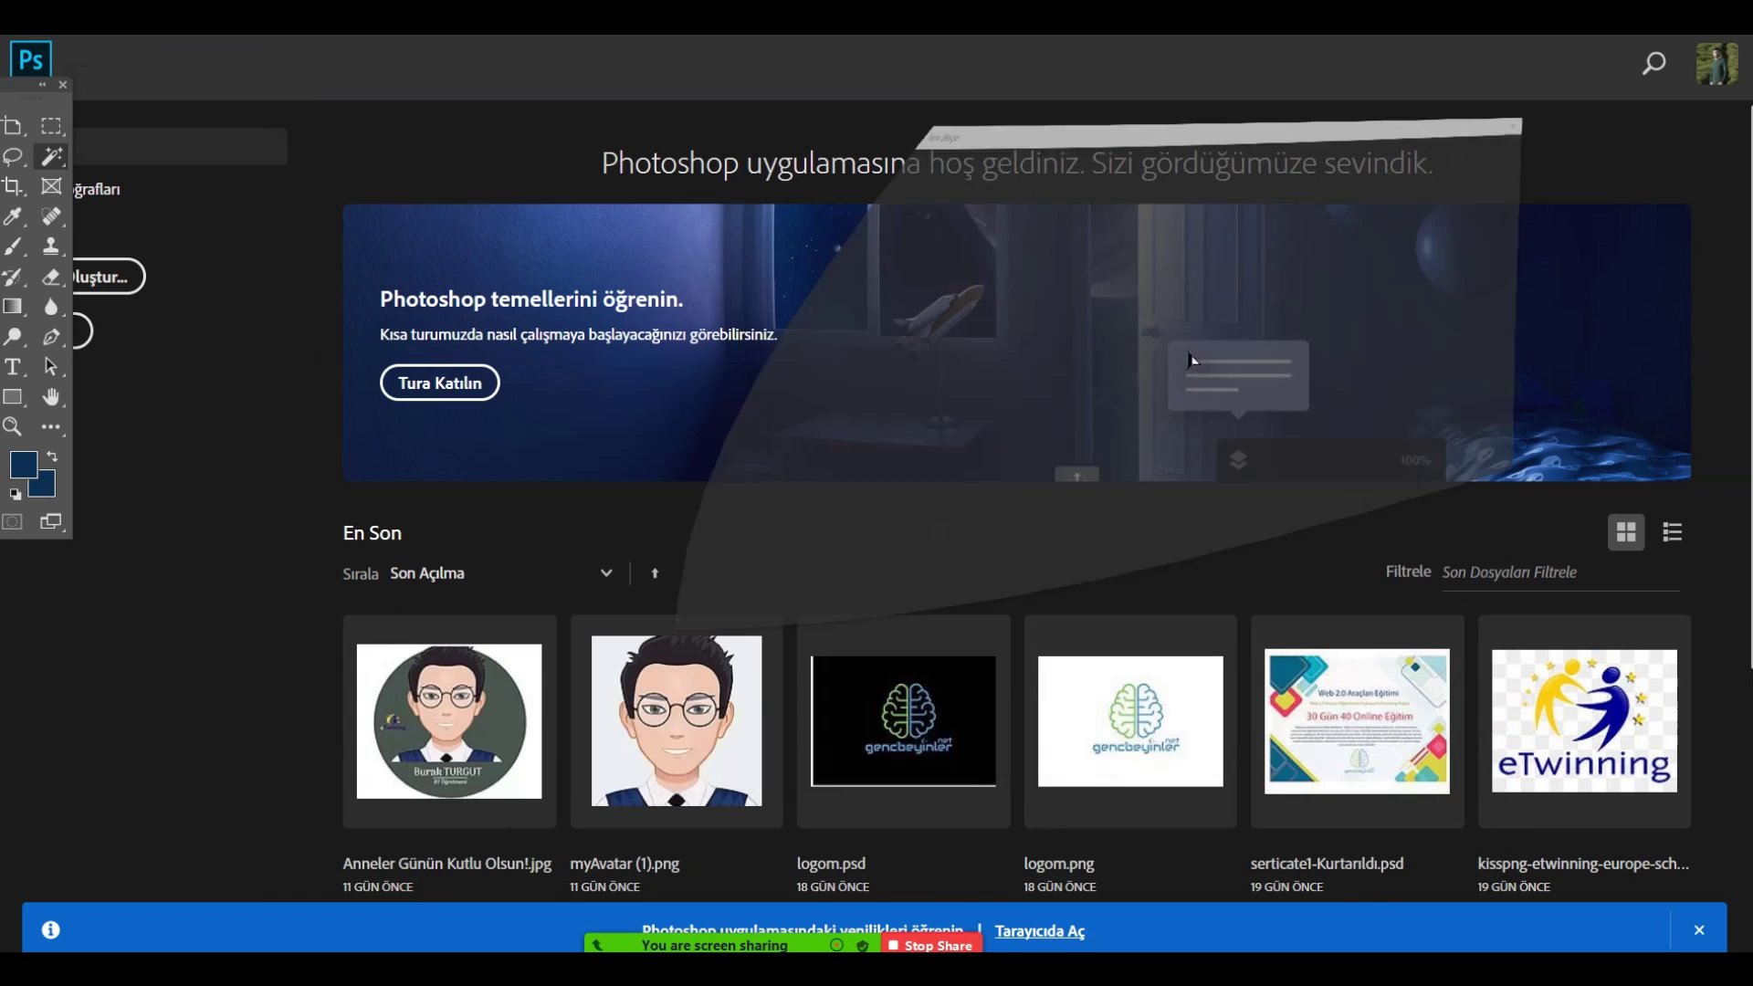
Open the recent file logom.psd, select its whole canvas and try to fill the Arka Plan layer.
{"action": "scroll", "coordinate": [275, 533], "scroll_direction": "down", "scroll_amount": 2}
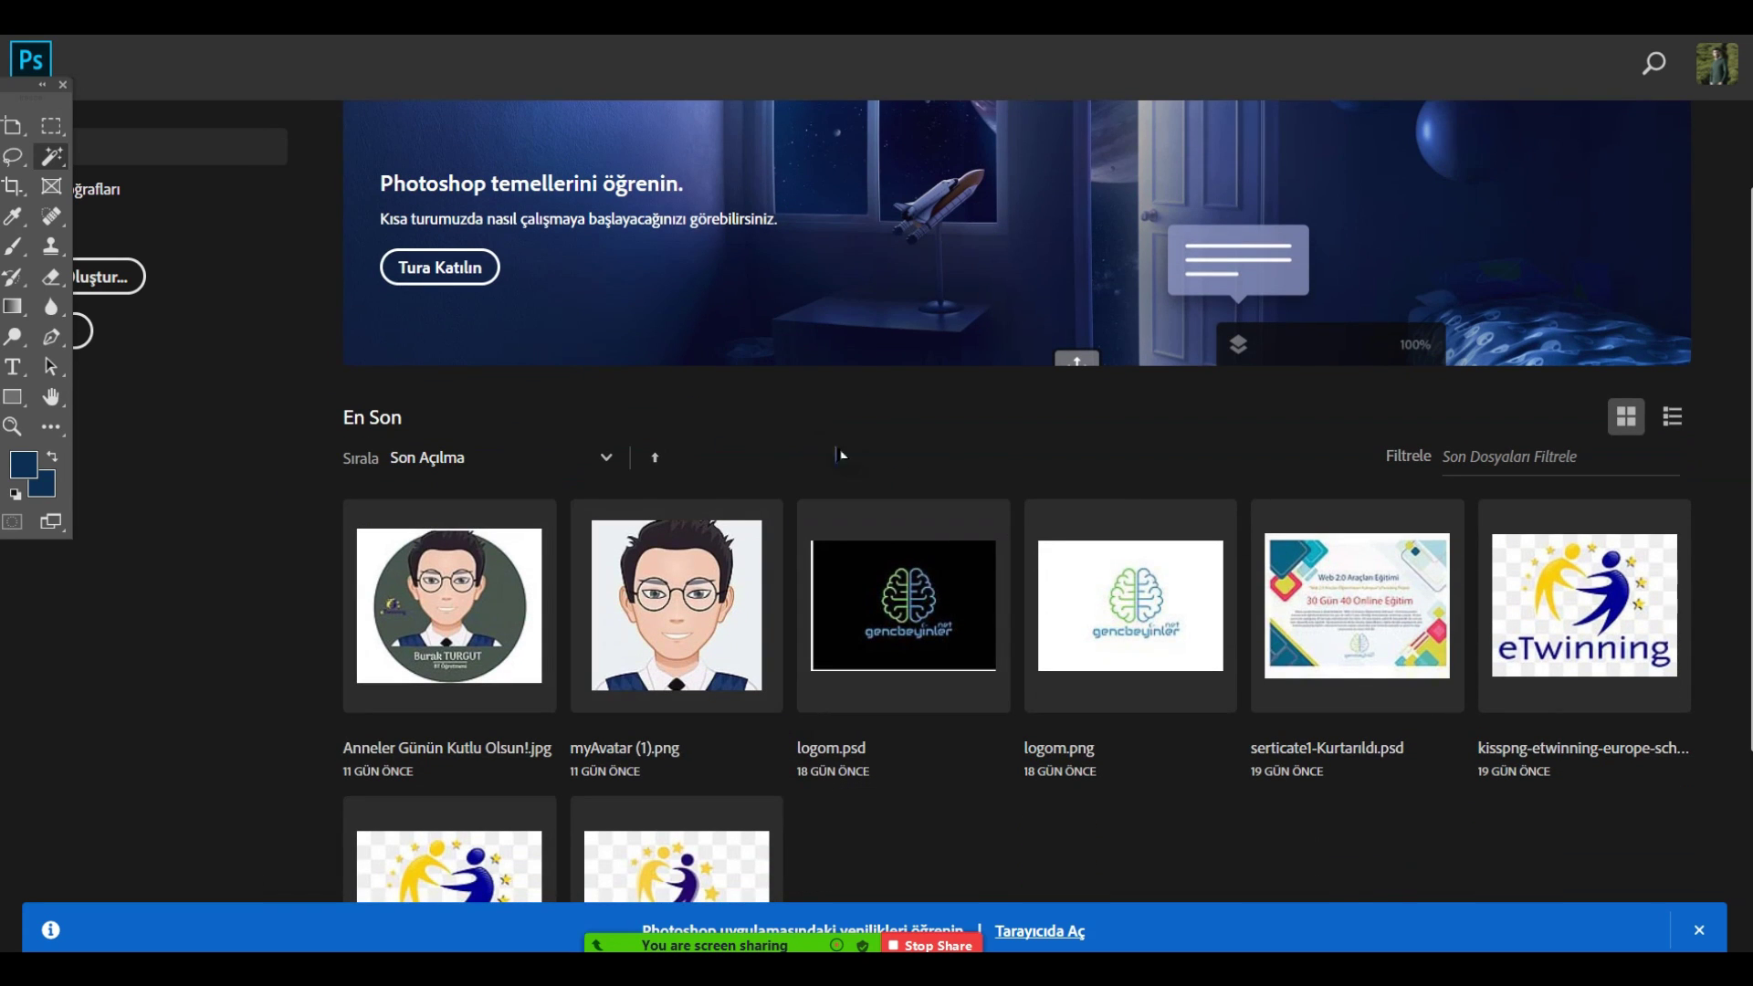
{"action": "left_click", "coordinate": [895, 562]}
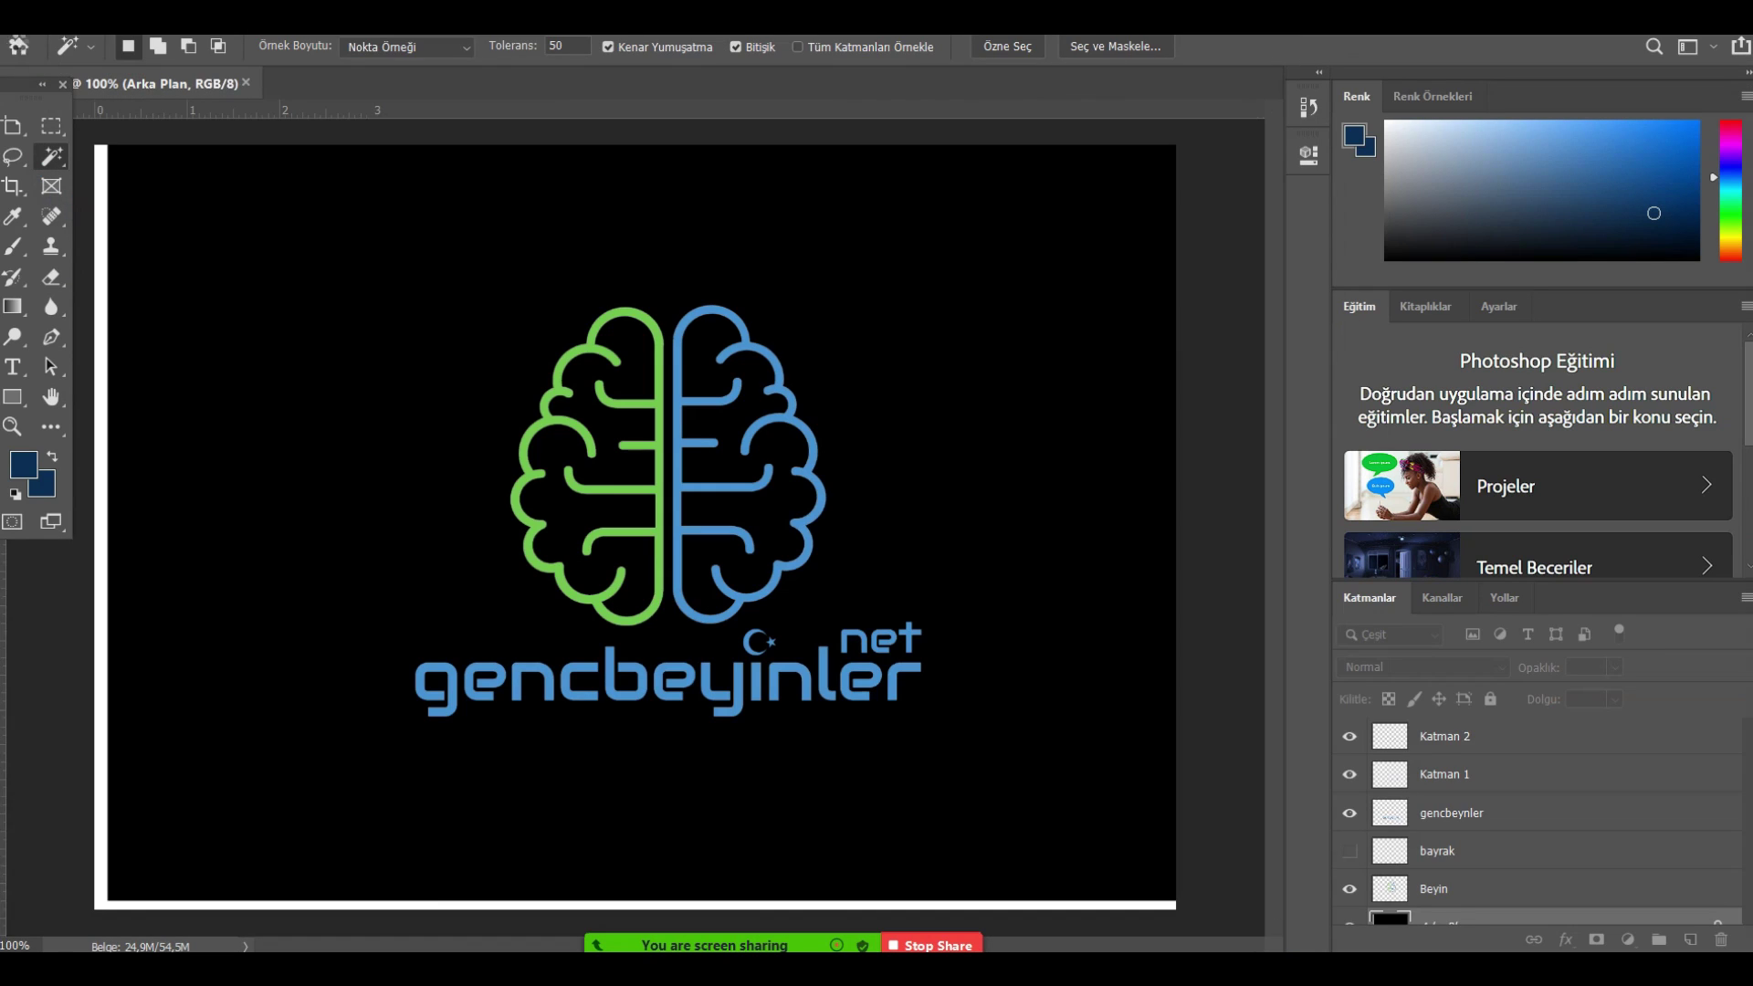
{"action": "key", "text": "ctrl+a"}
{"action": "key", "text": "shift+F5"}
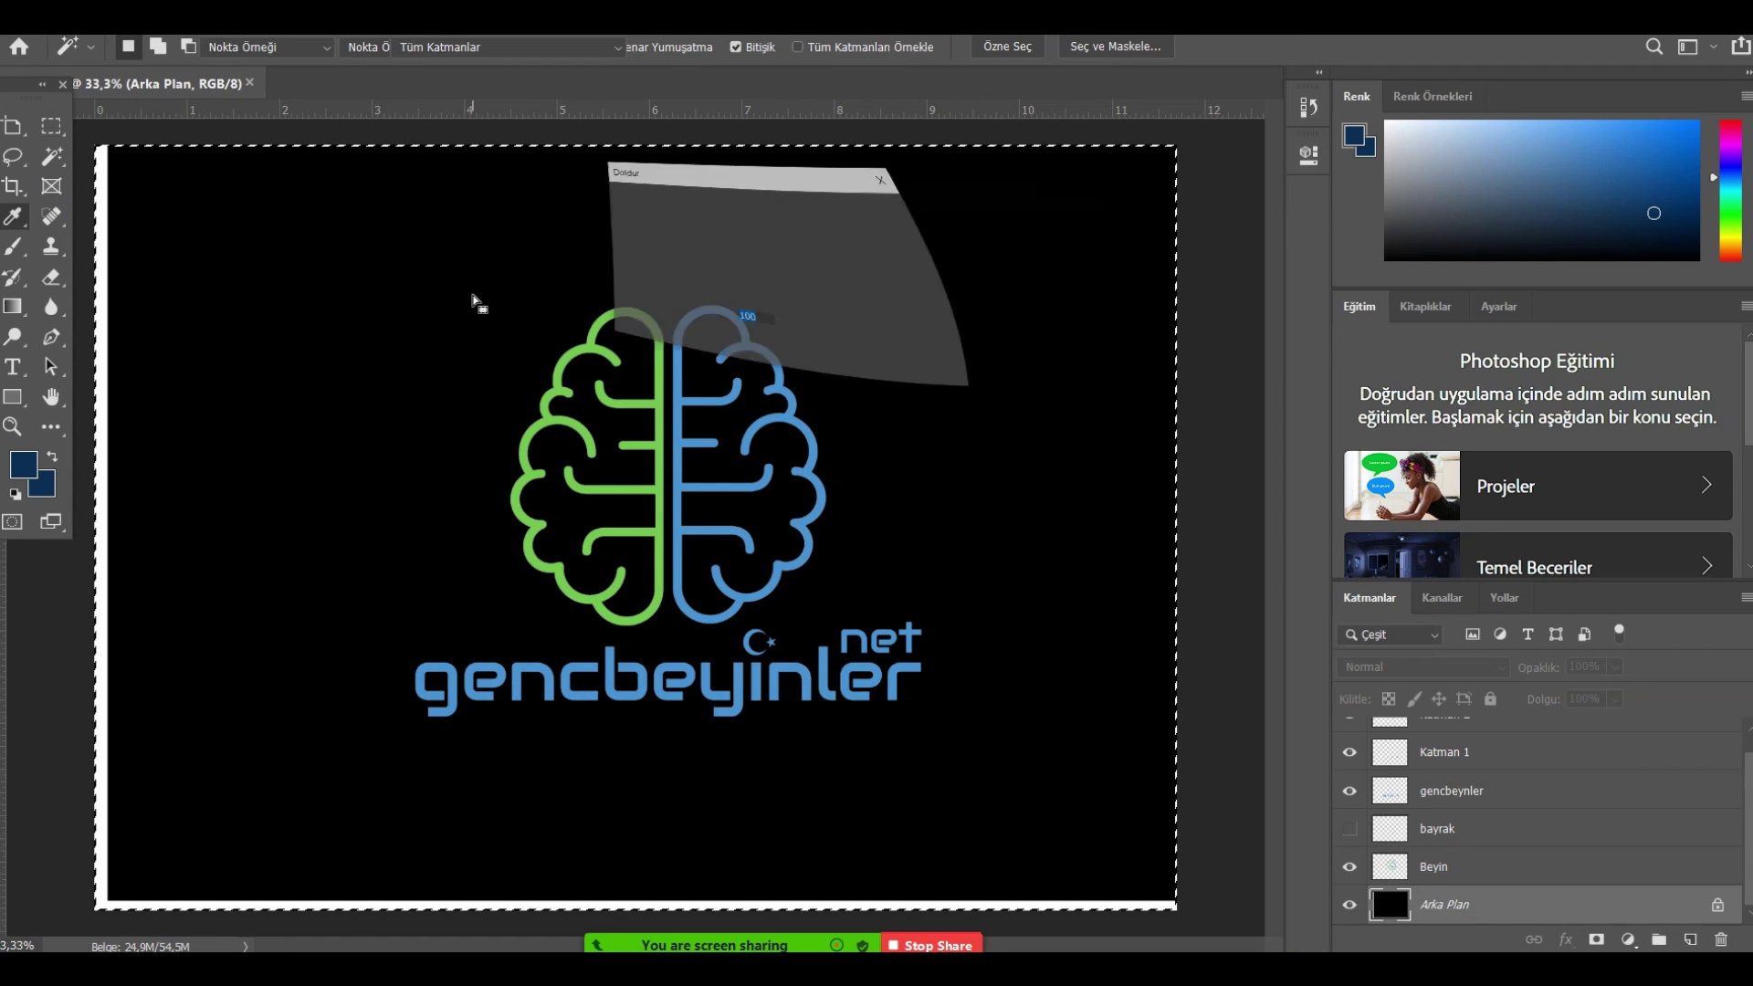
{"action": "key", "text": "Escape"}
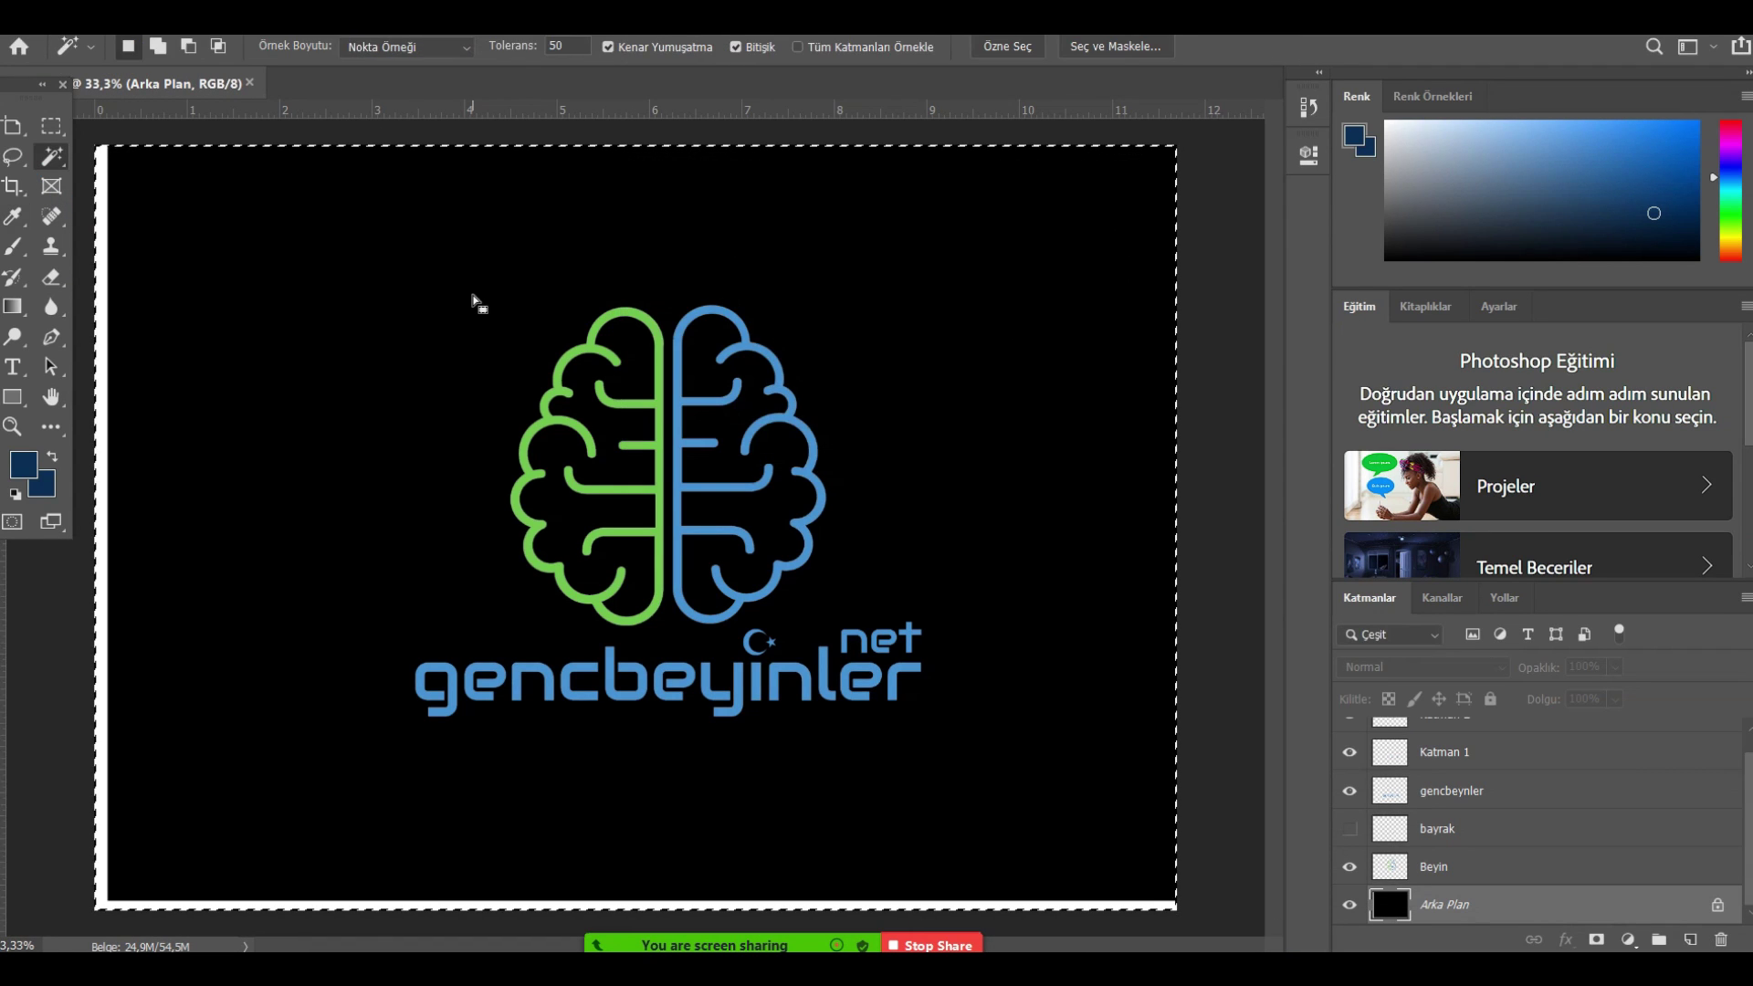
{"action": "key", "text": "shift+F5"}
{"action": "left_click", "coordinate": [1055, 239]}
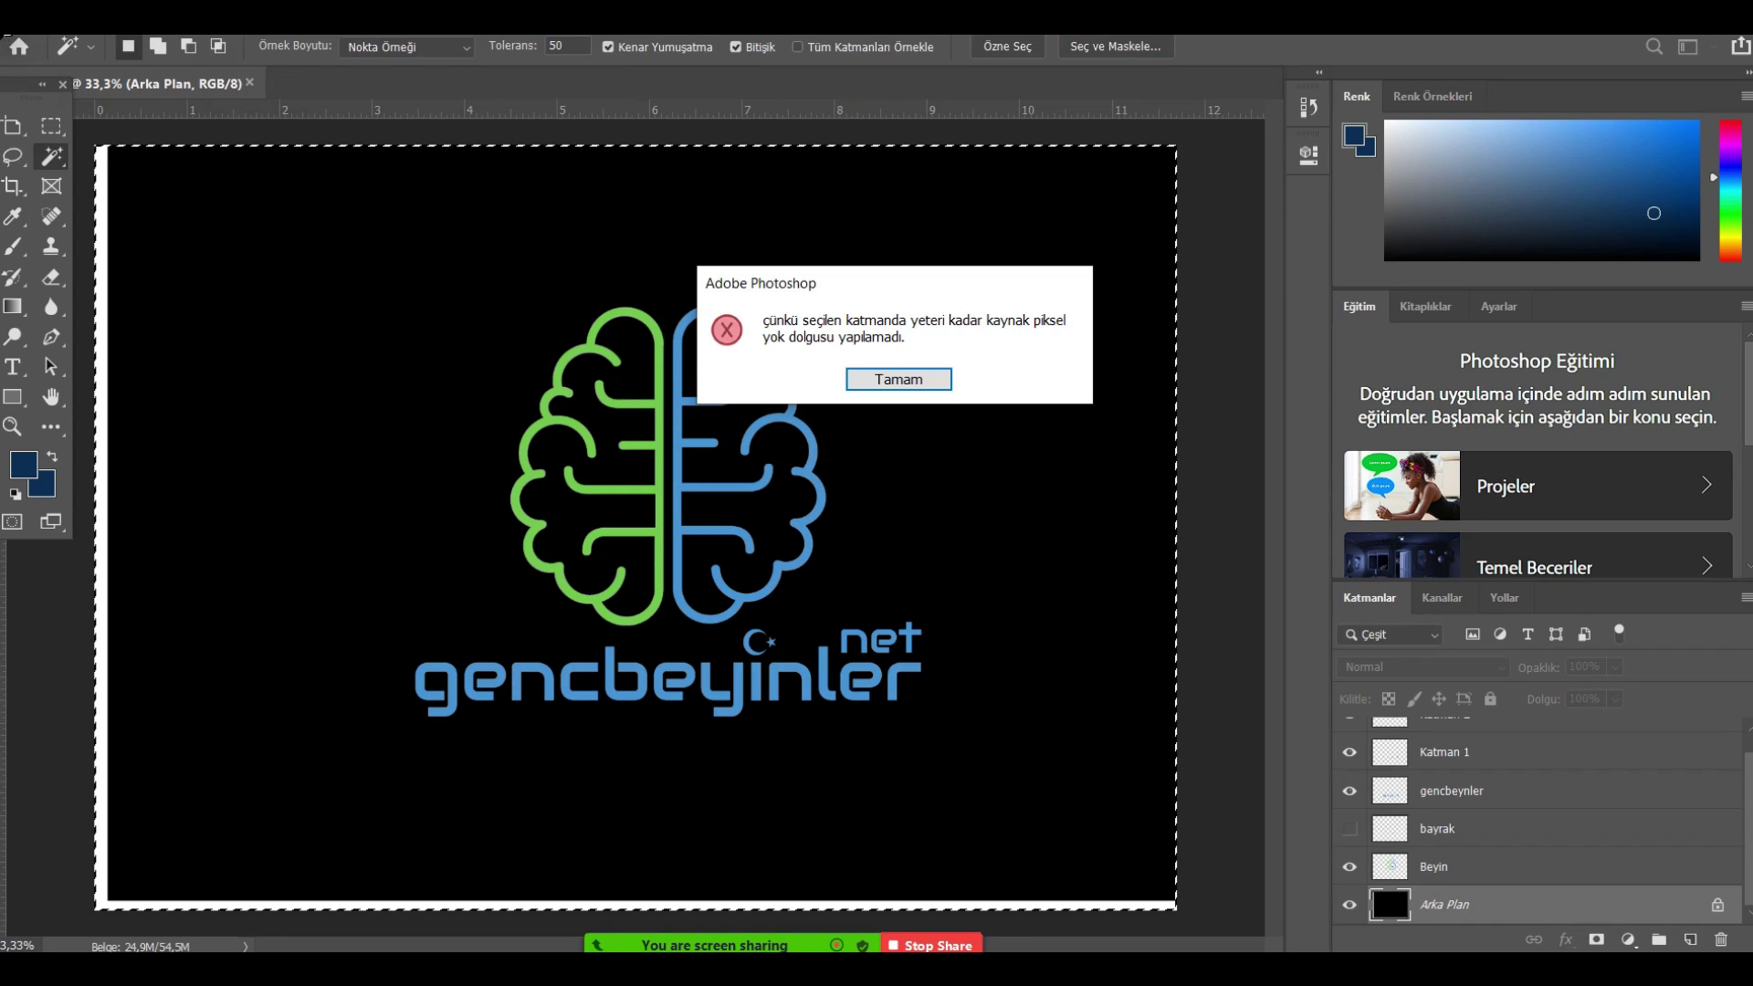
{"action": "left_click", "coordinate": [886, 382]}
{"action": "left_click", "coordinate": [1534, 738]}
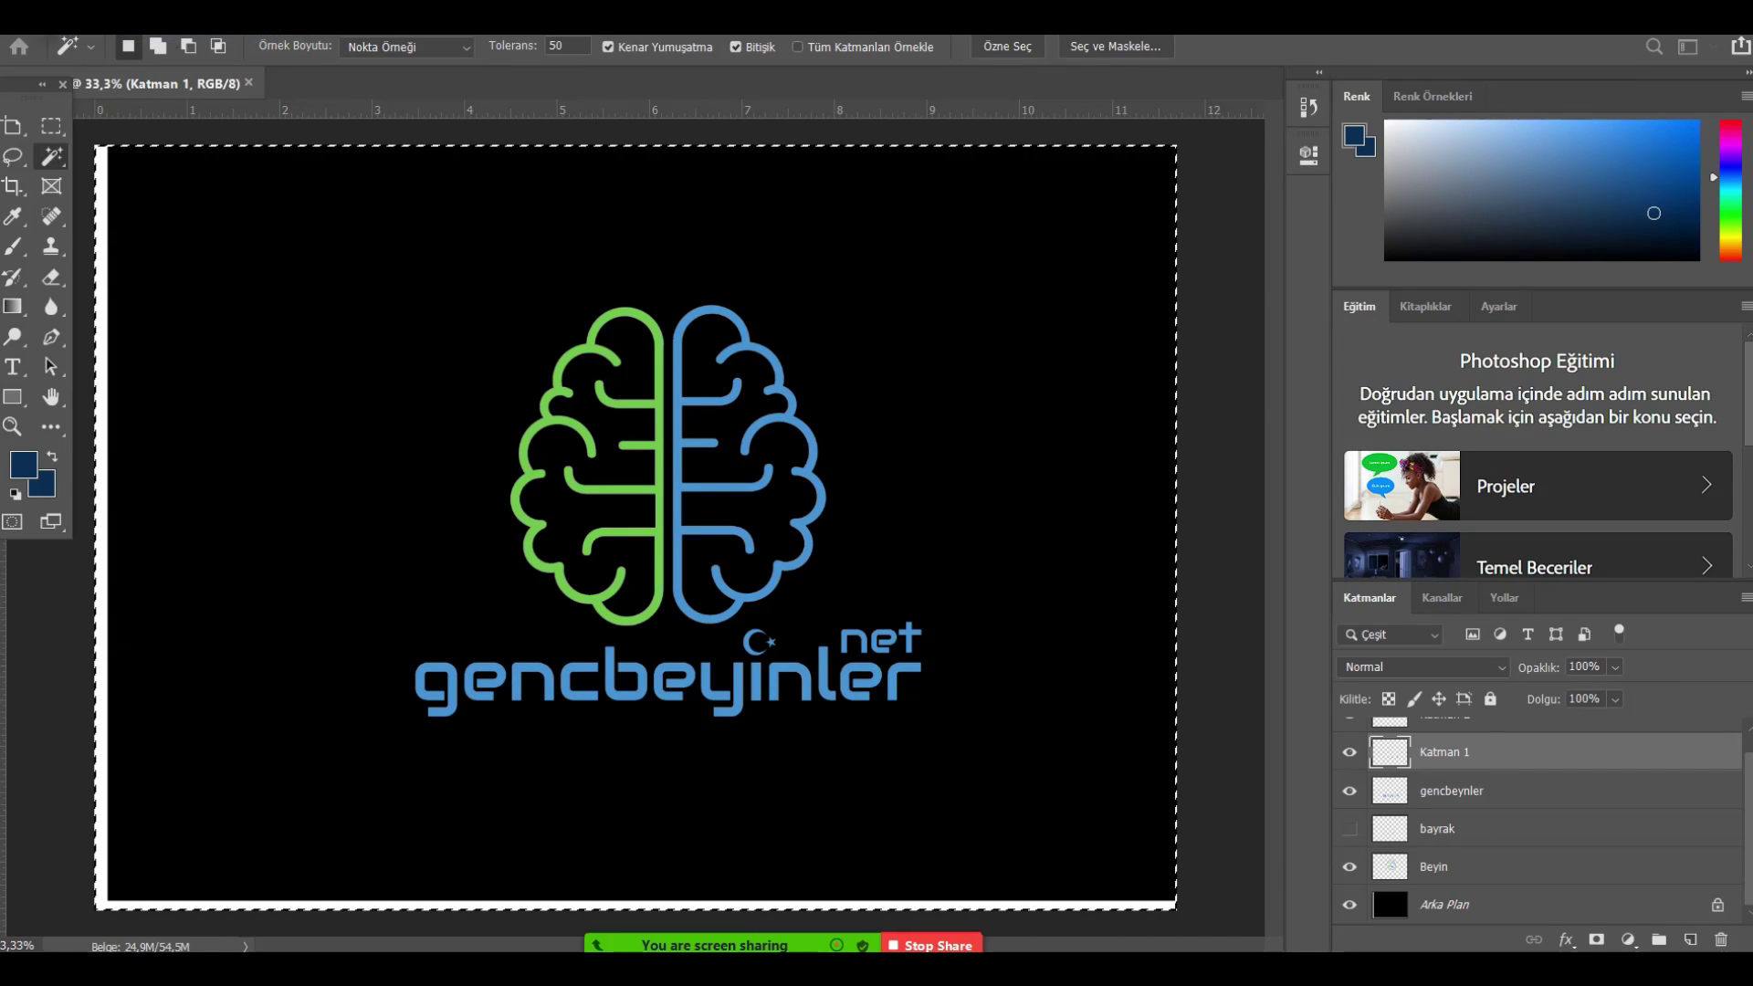
{"action": "key", "text": "ctrl+n"}
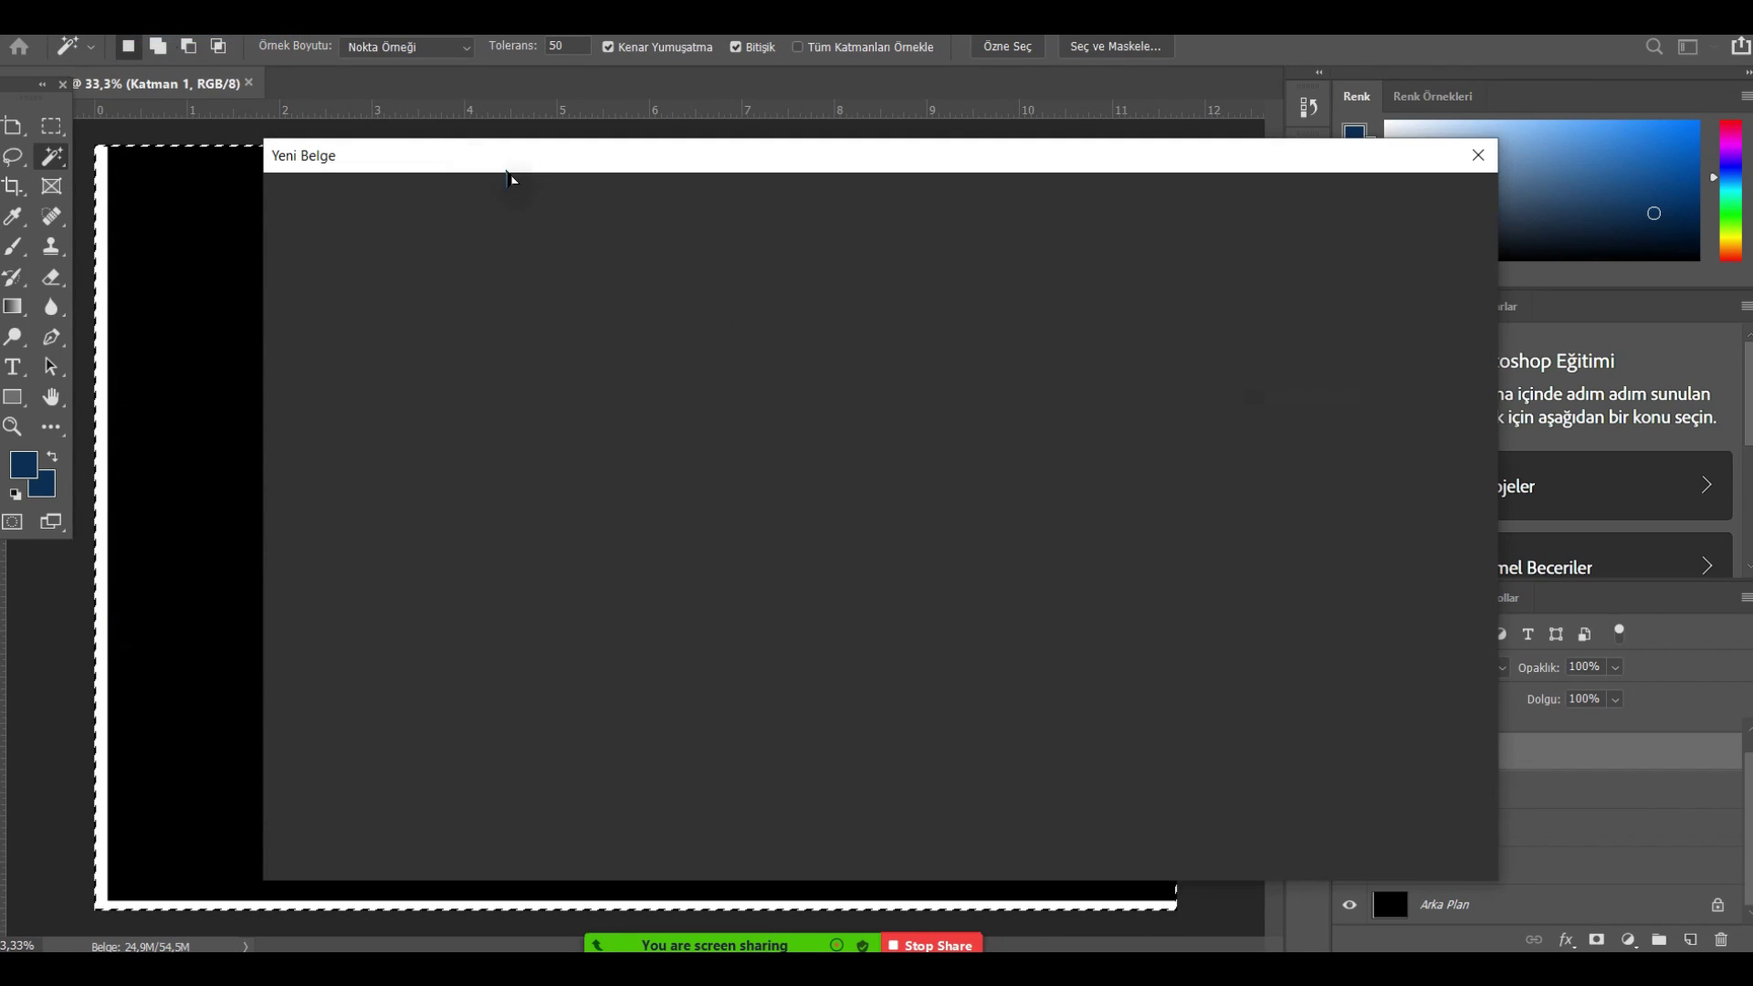
{"action": "left_click_drag", "start_coordinate": [512, 164], "coordinate": [636, 130]}
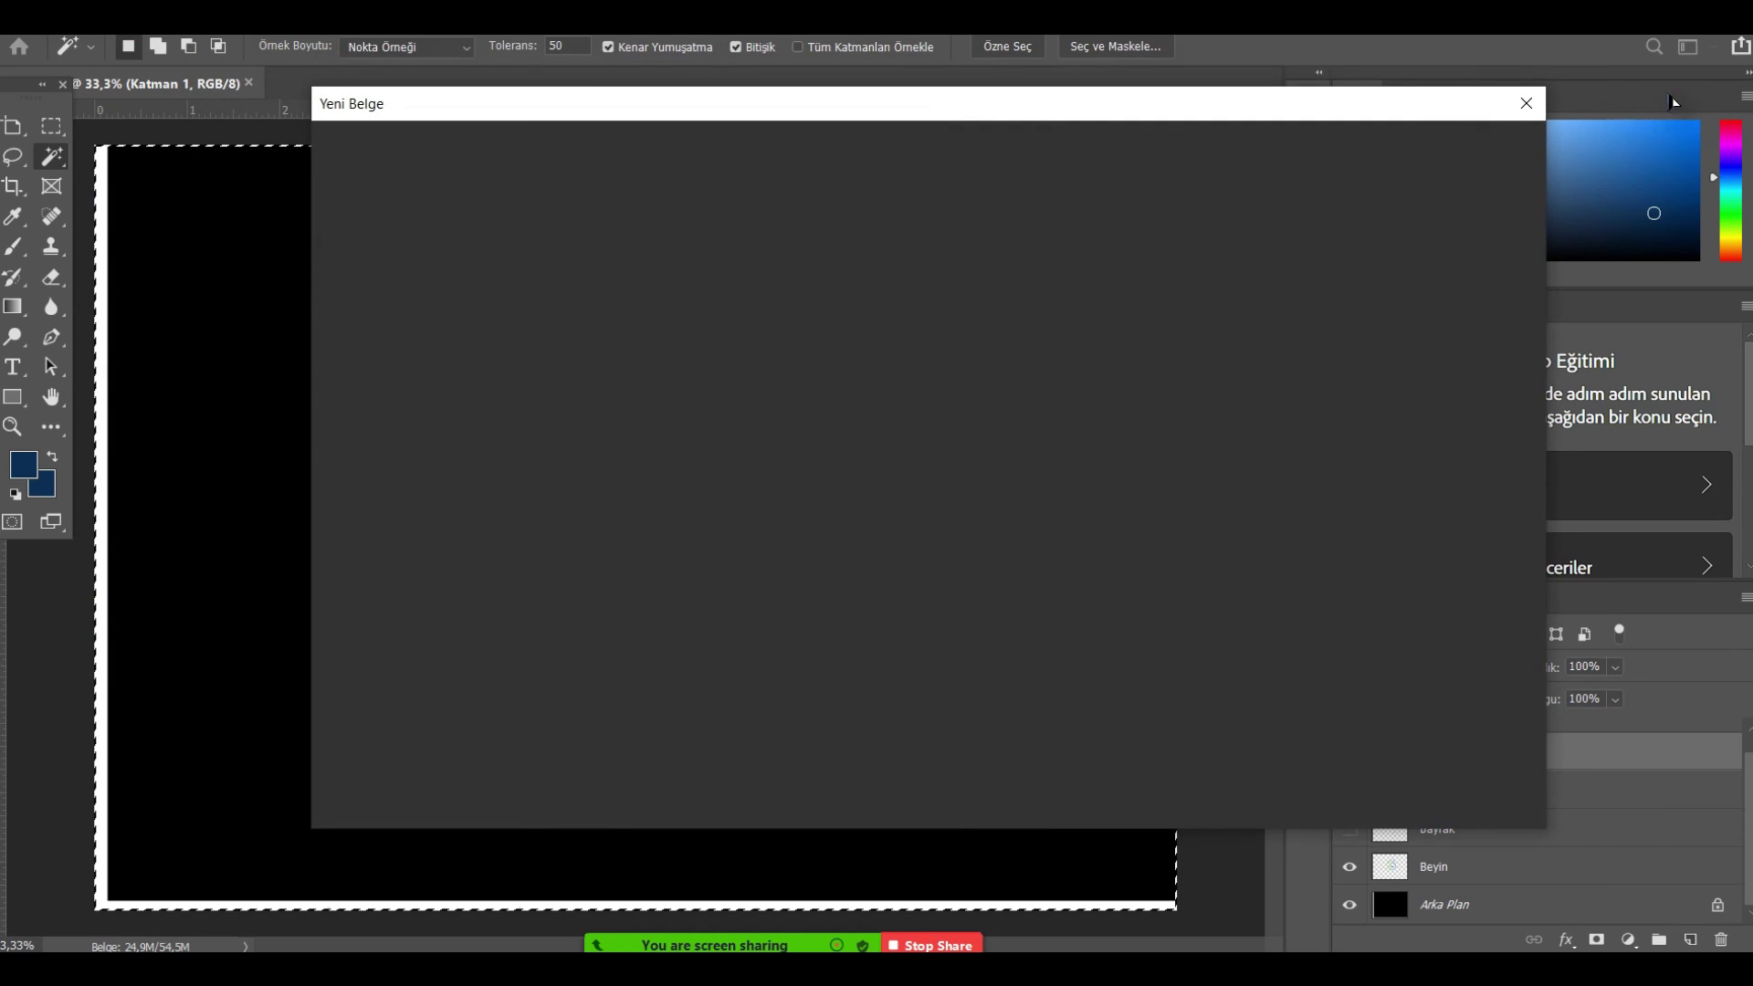
{"action": "left_click", "coordinate": [1525, 108]}
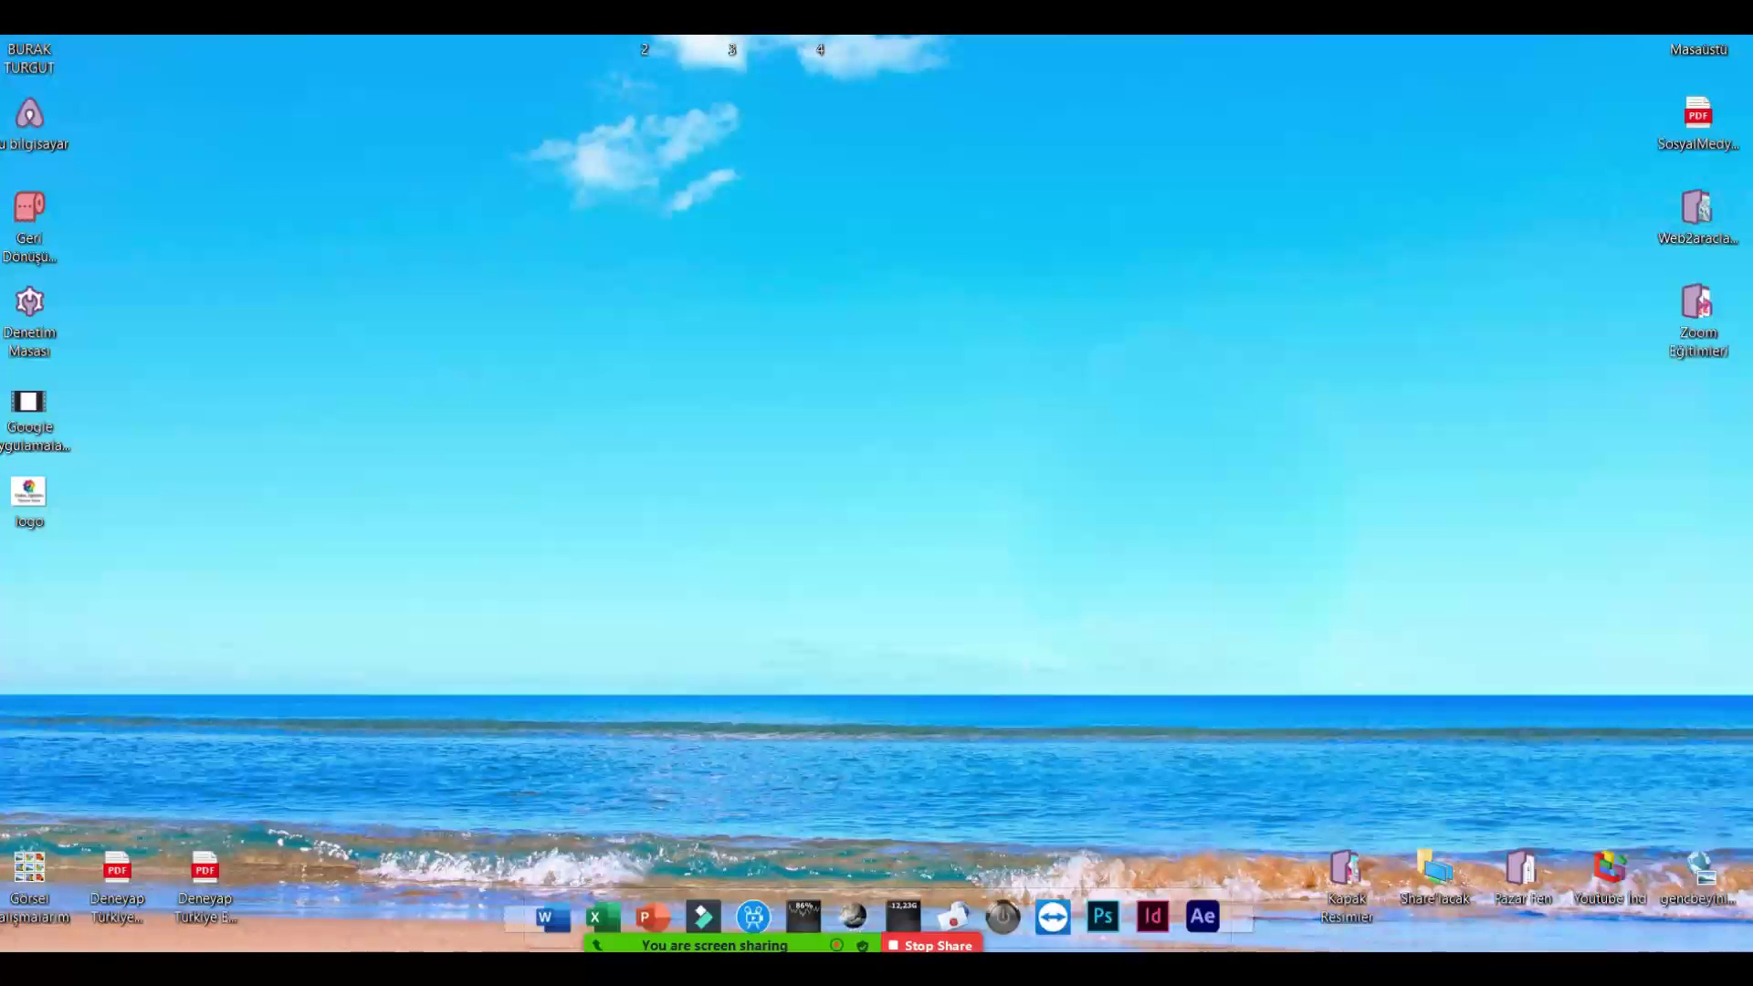
Try to place the logo image from the desktop into the open document.
{"action": "left_click_drag", "start_coordinate": [37, 501], "coordinate": [824, 945]}
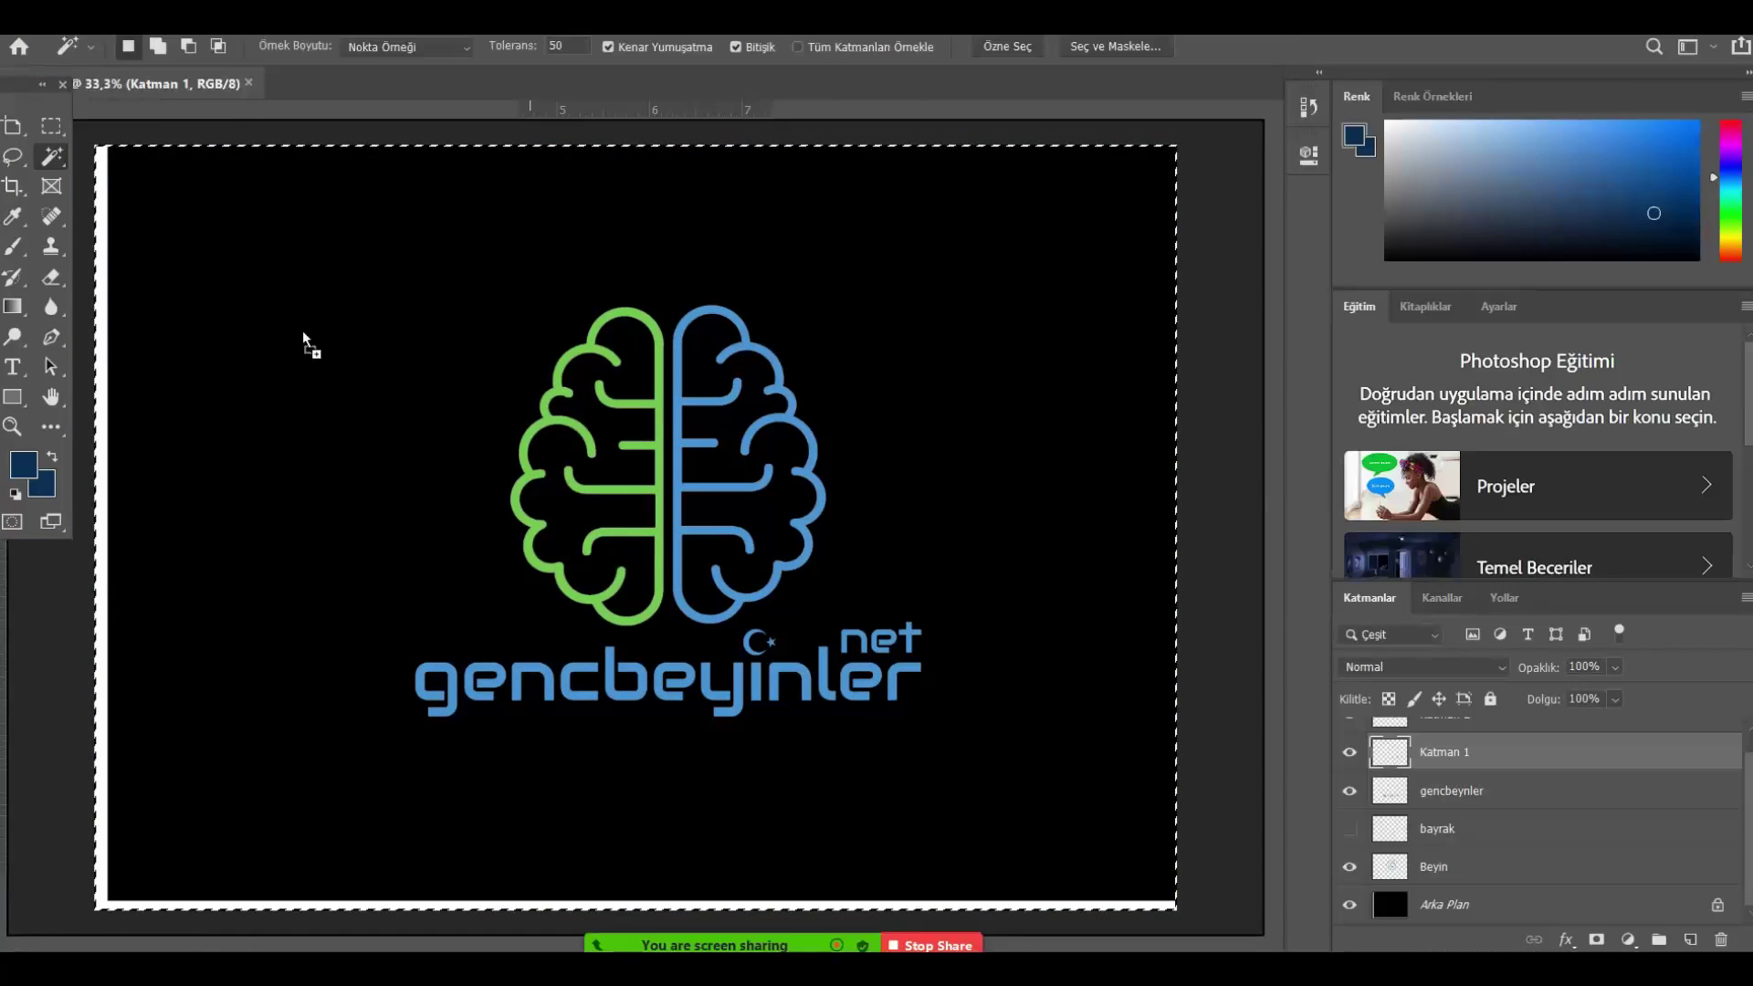
{"action": "left_click_drag", "start_coordinate": [303, 330], "coordinate": [395, 274]}
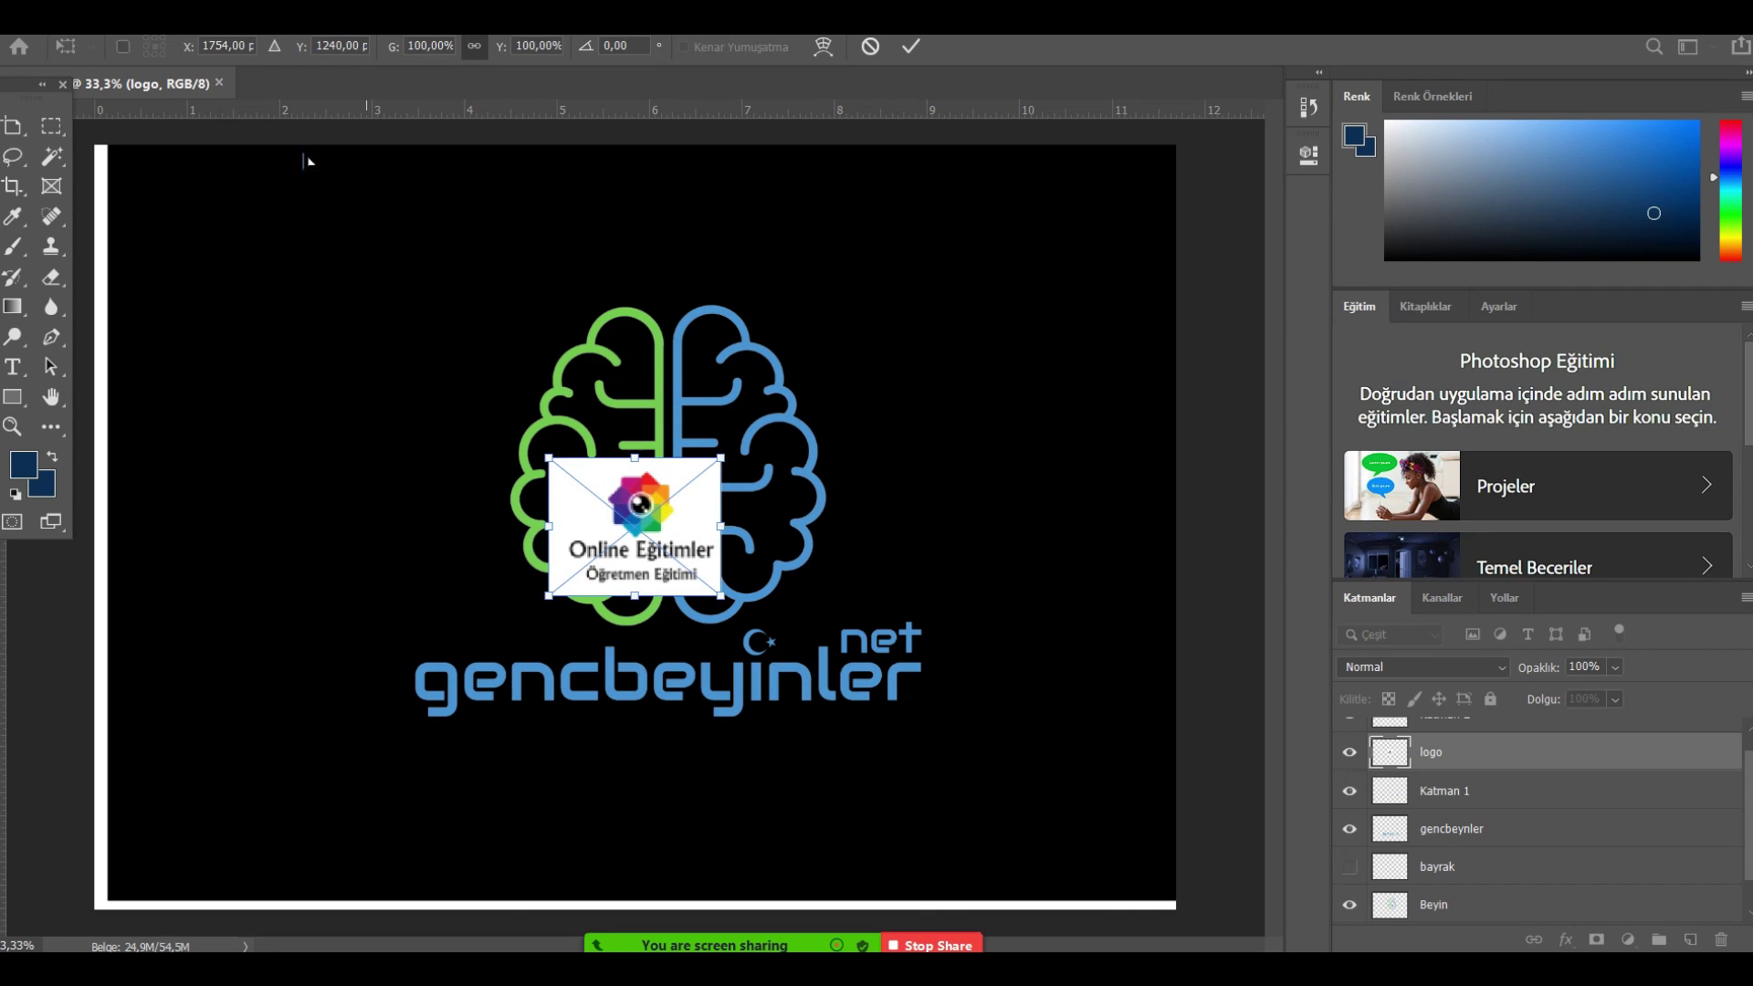
{"action": "key", "text": "Escape"}
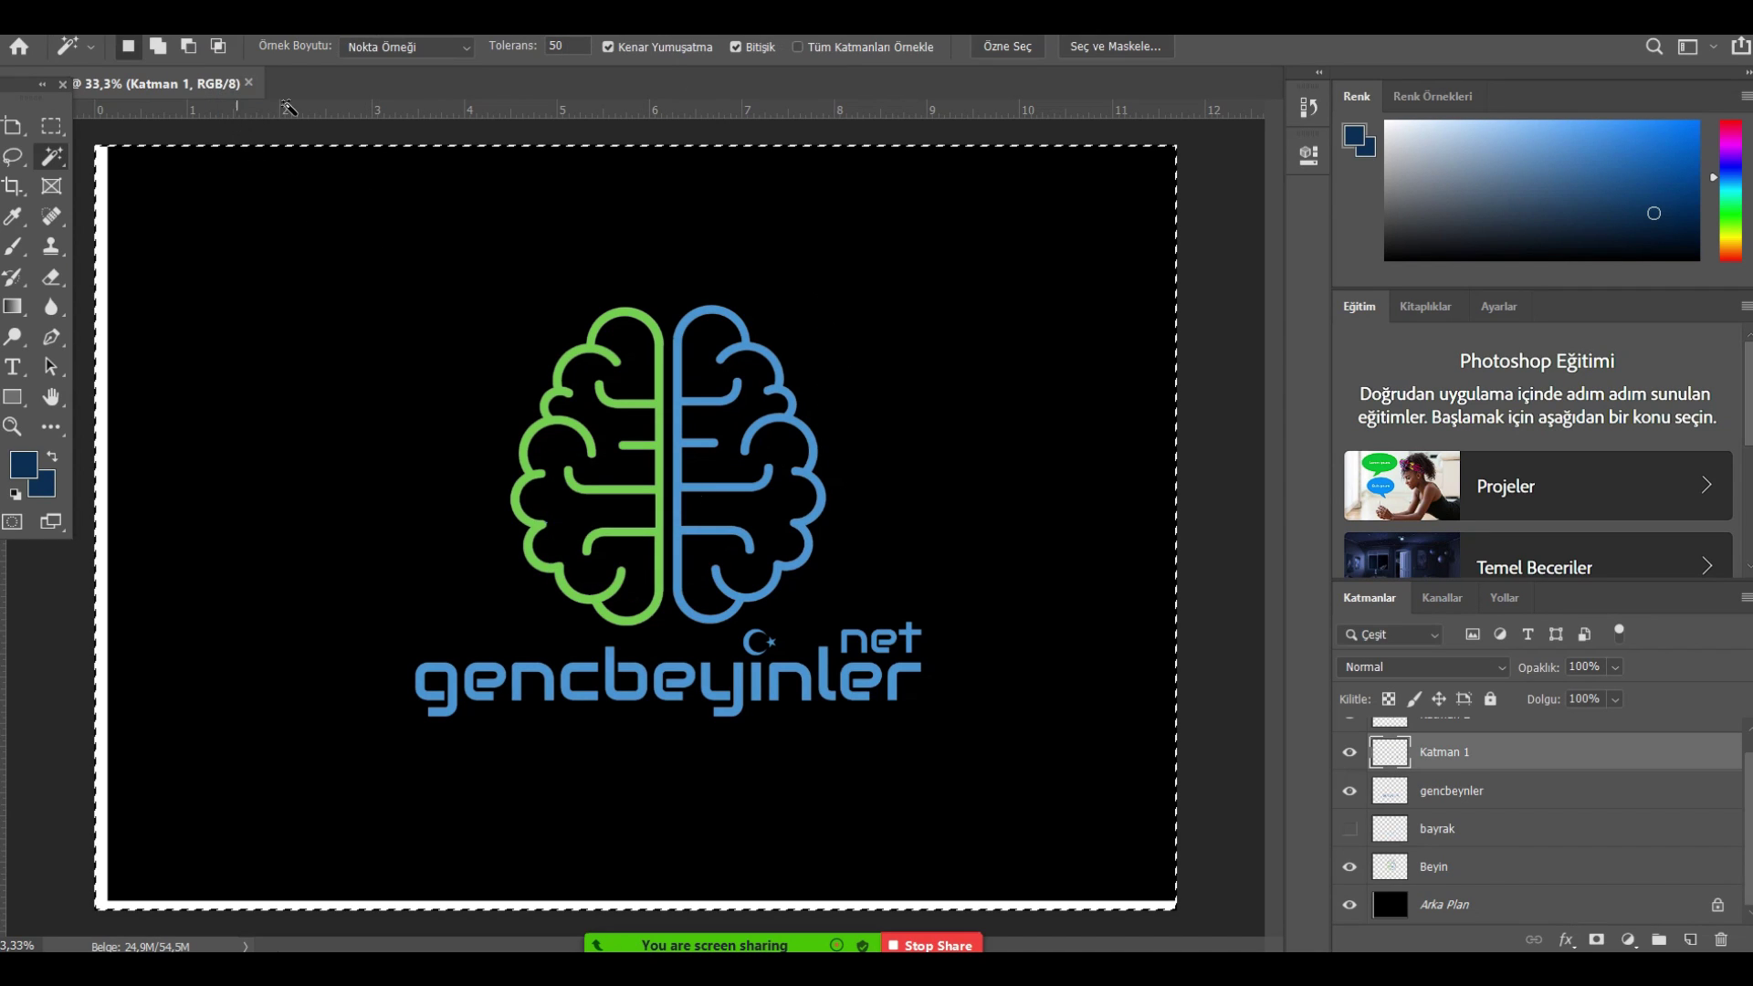
Close logom.psd and open the image with the LOGO TASARIMI slide.
{"action": "left_click", "coordinate": [248, 84]}
{"action": "key", "text": "super+d"}
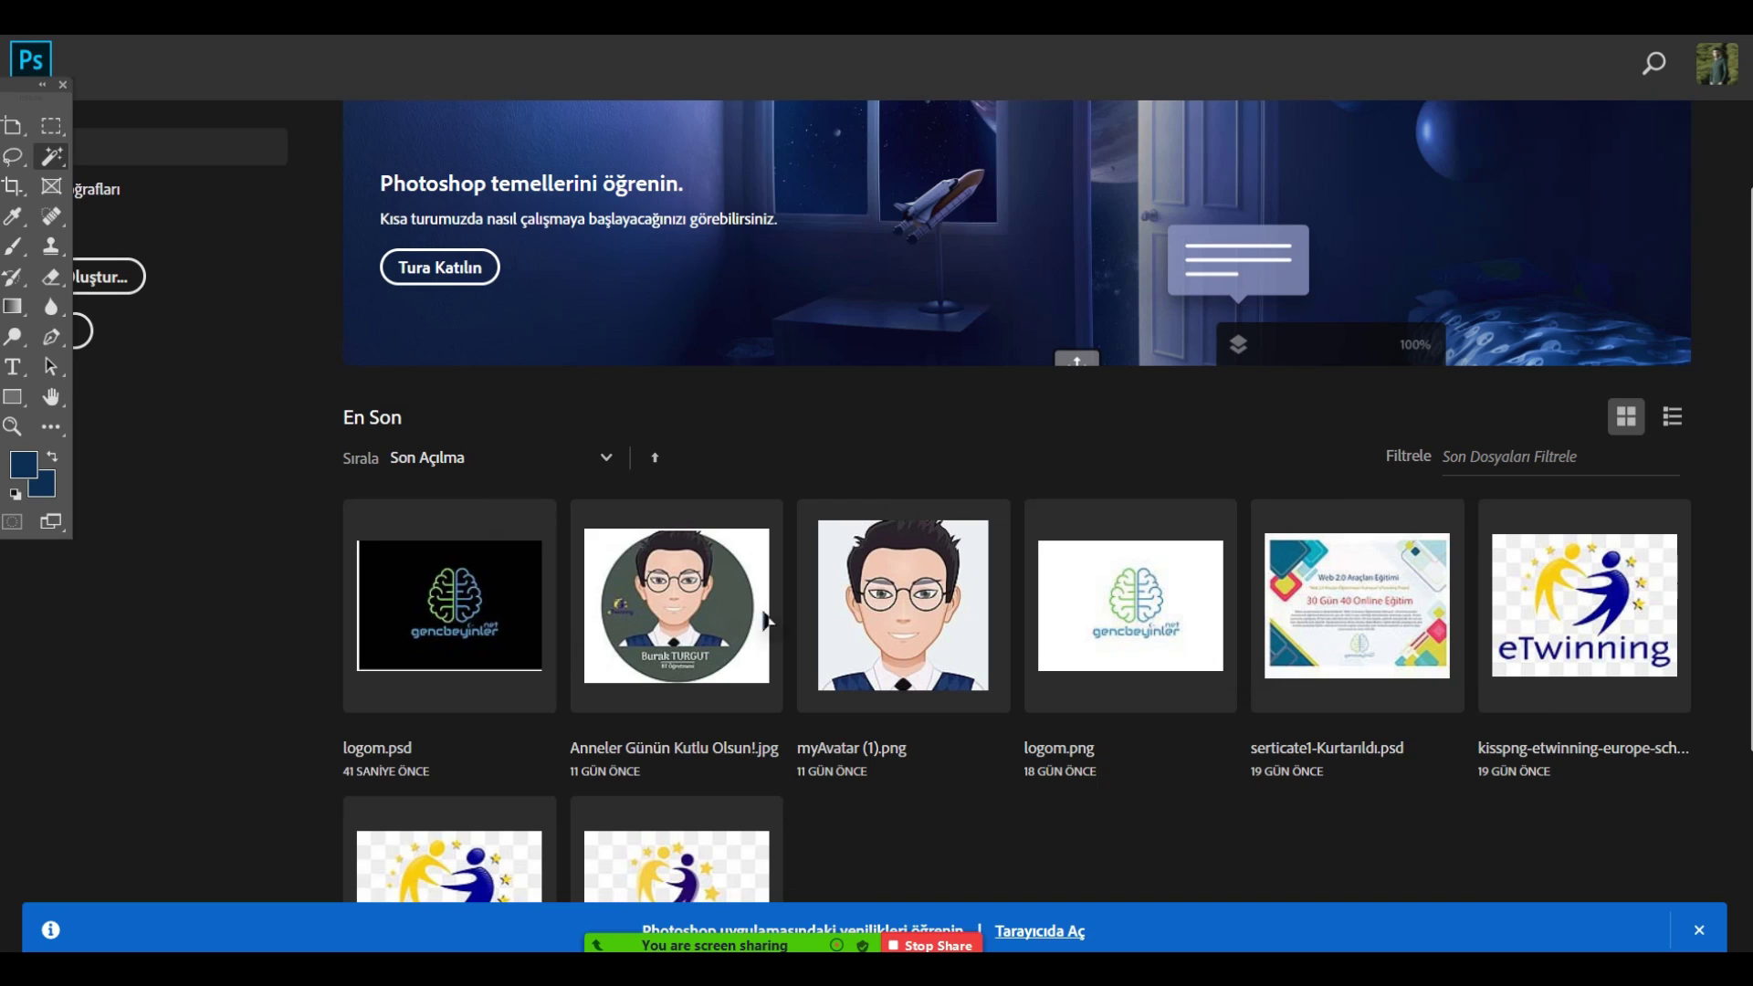
{"action": "mouse_move", "coordinate": [966, 935]}
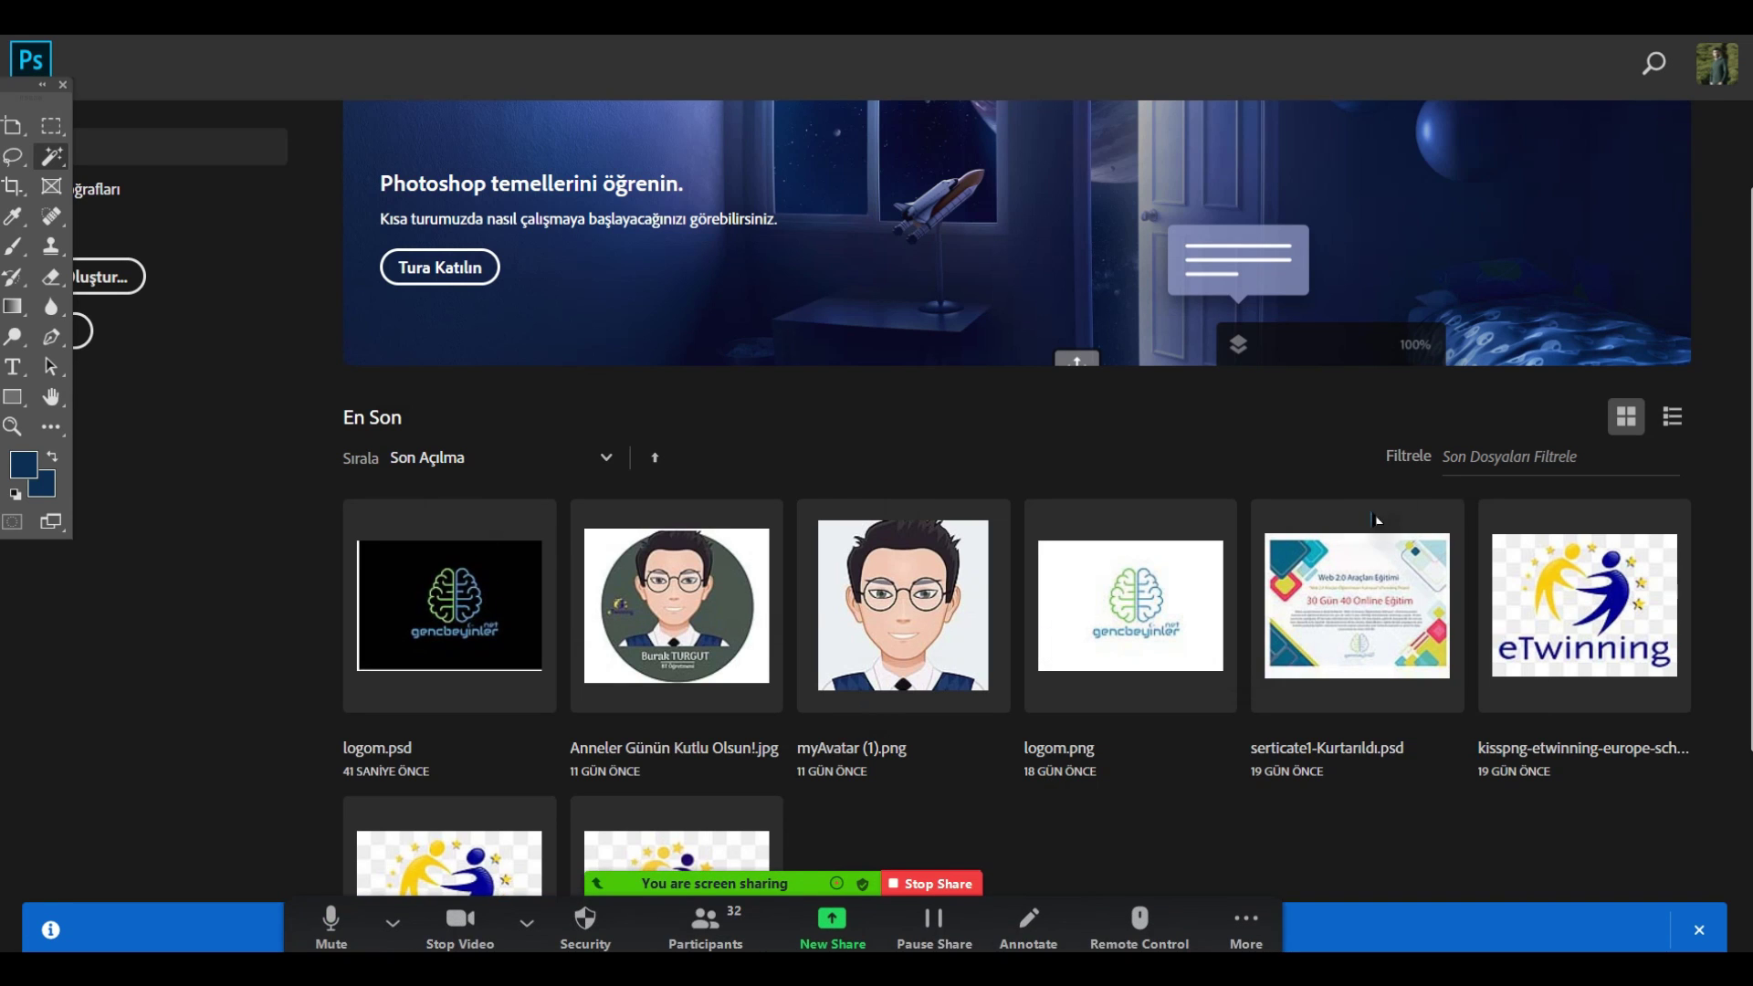
{"action": "key", "text": "Escape"}
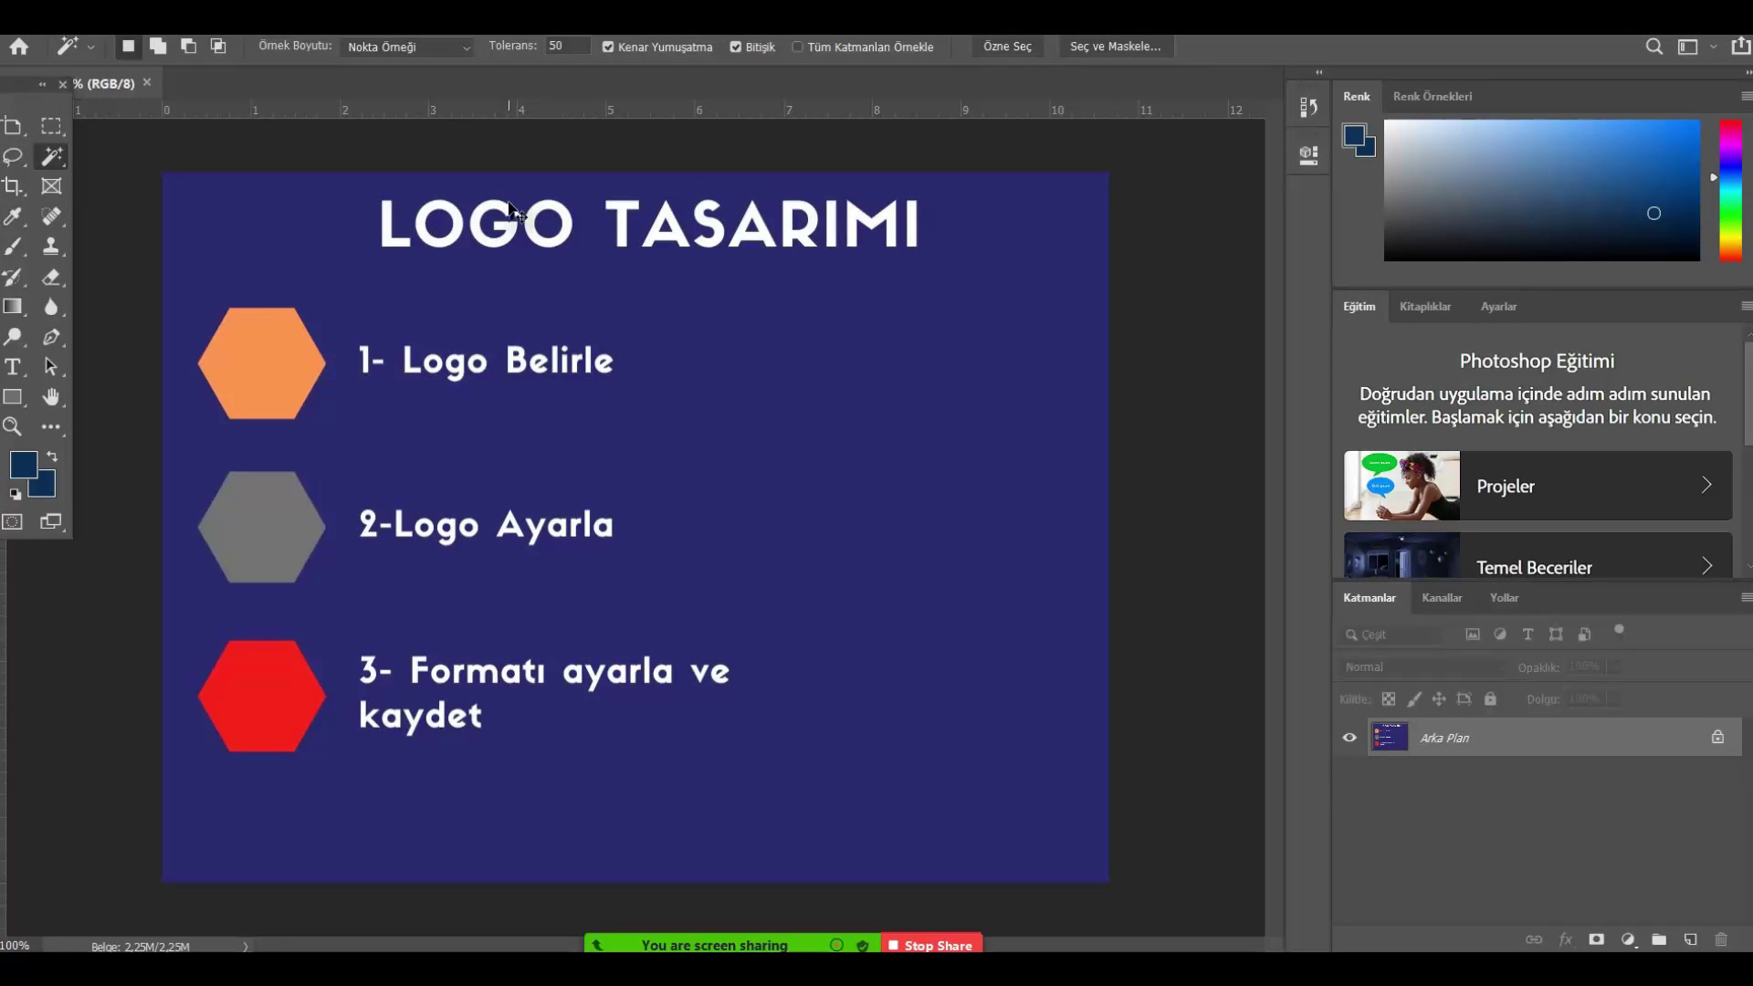
Select the whole LOGO TASARIMI image and try a content-aware fill (İçeriğe Uygun) at 100% opacity.
{"action": "key", "text": "ctrl+a"}
{"action": "key", "text": "shift+F5"}
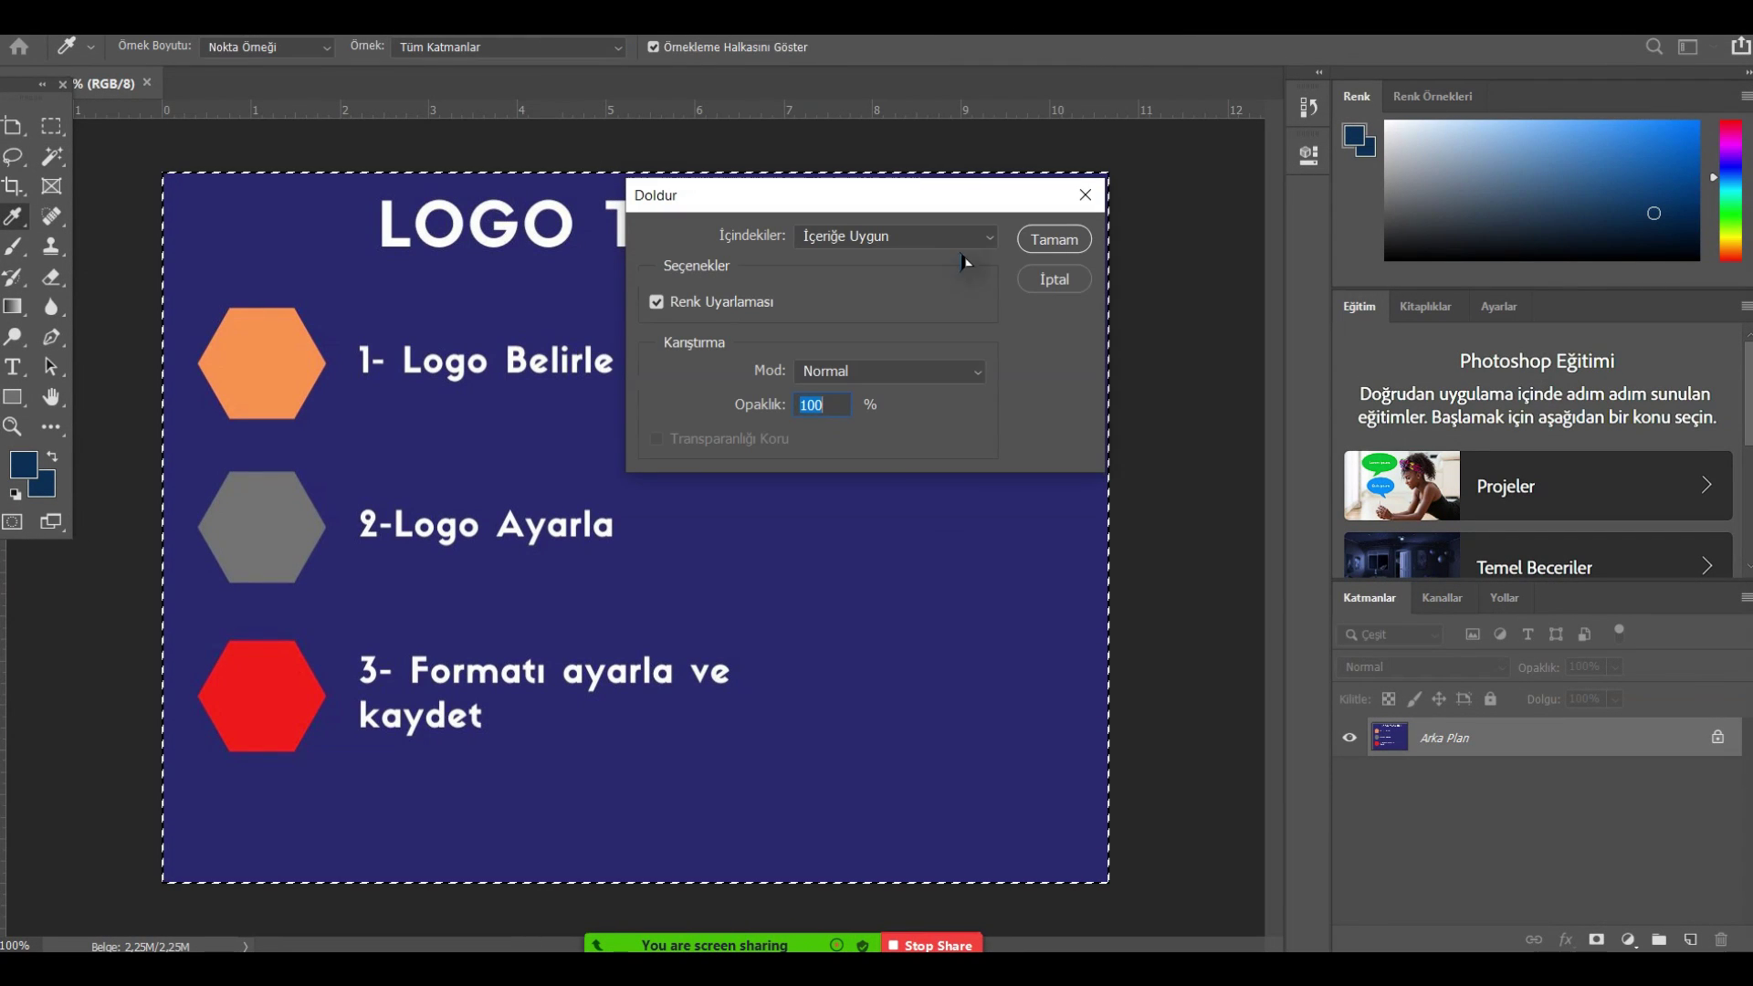
{"action": "left_click", "coordinate": [1054, 278]}
{"action": "key", "text": "w"}
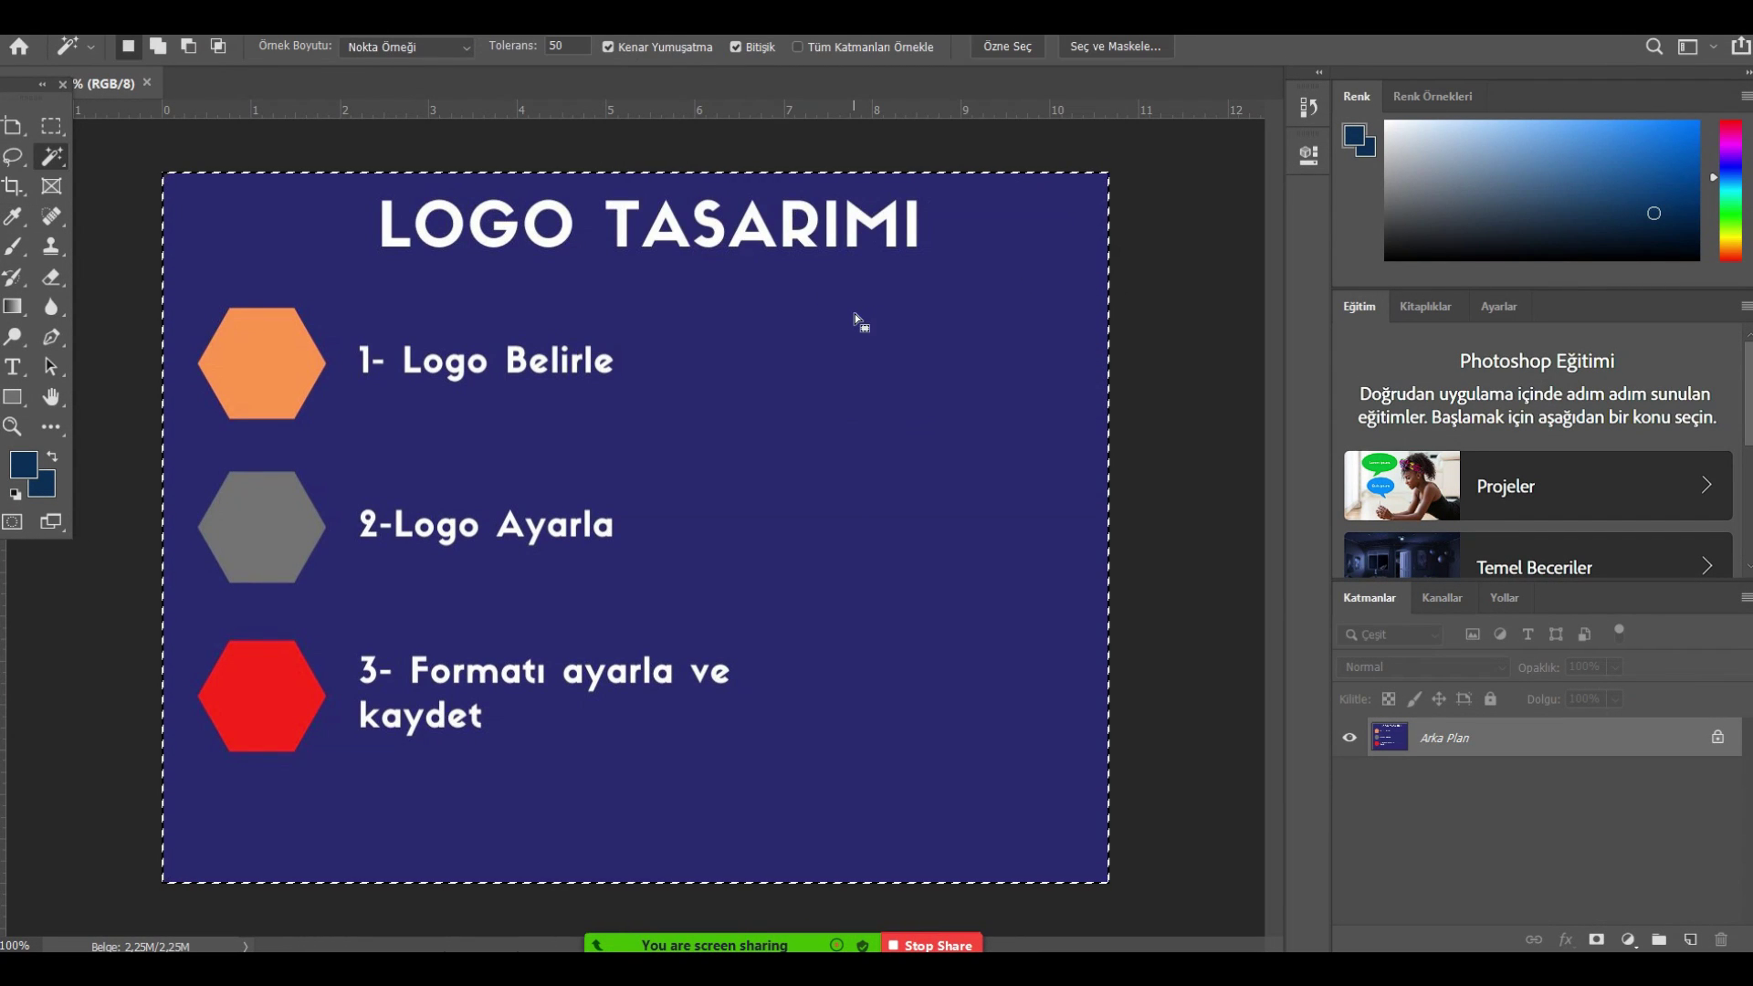
{"action": "key", "text": "i"}
{"action": "key", "text": "shift+F5"}
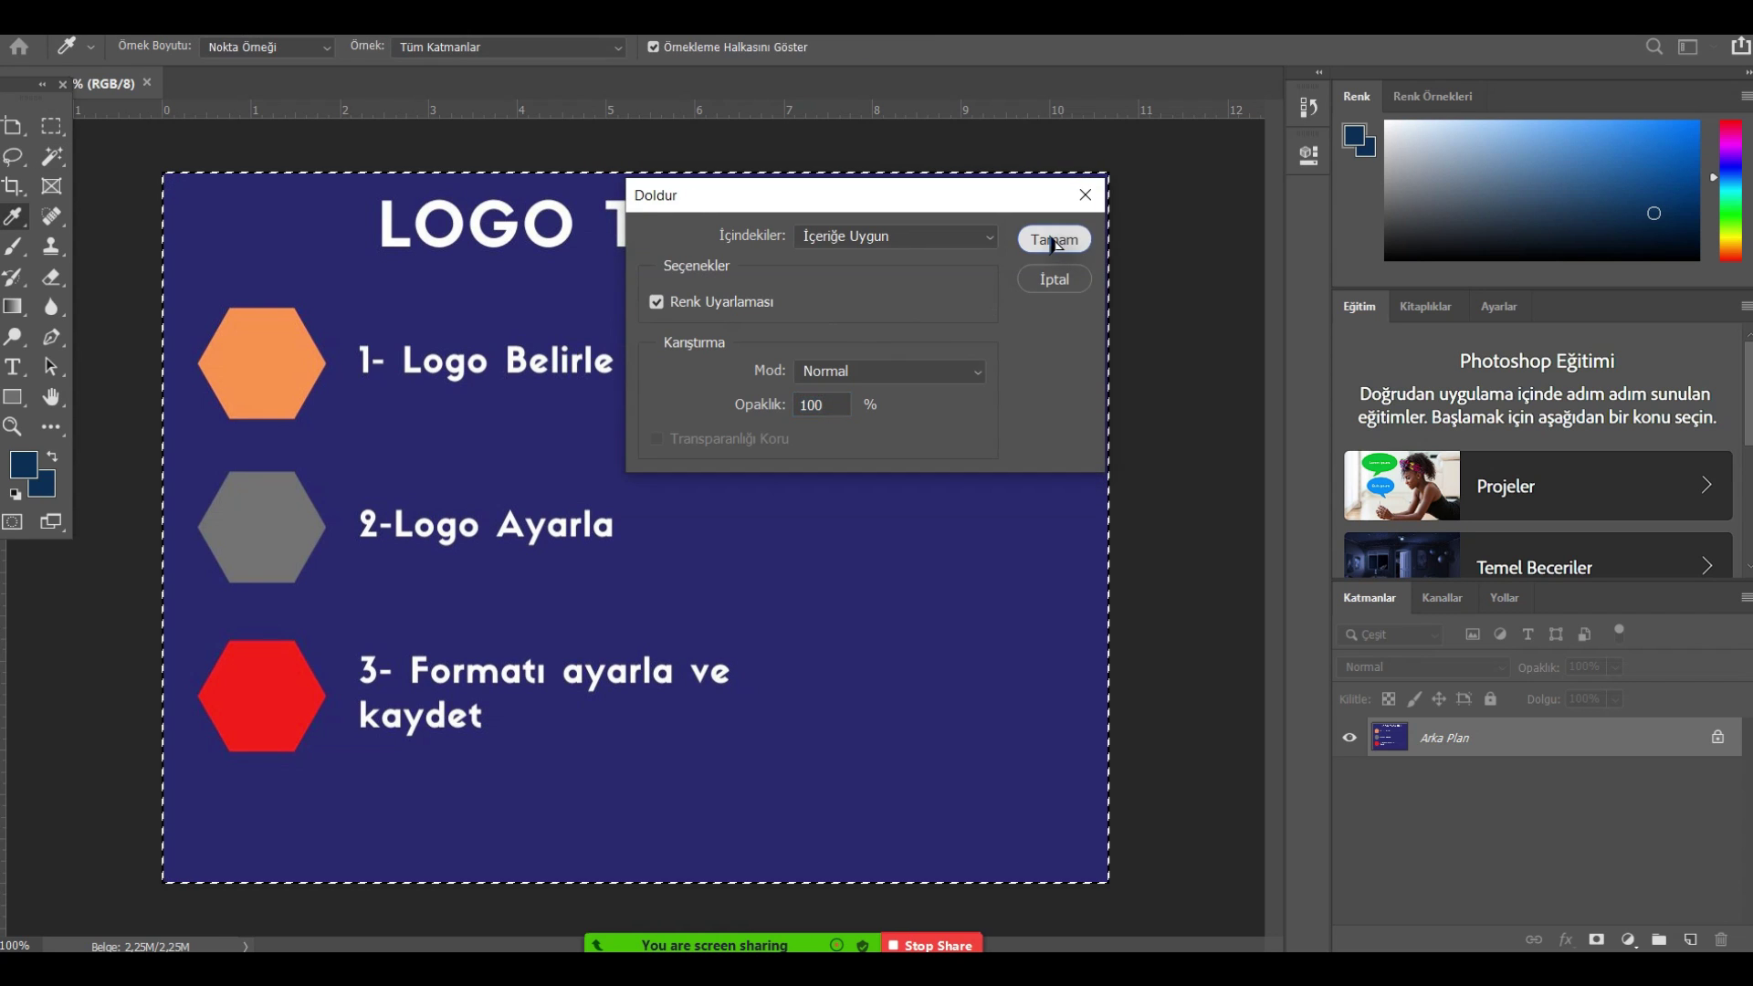
{"action": "left_click", "coordinate": [1053, 239]}
{"action": "key", "text": "w"}
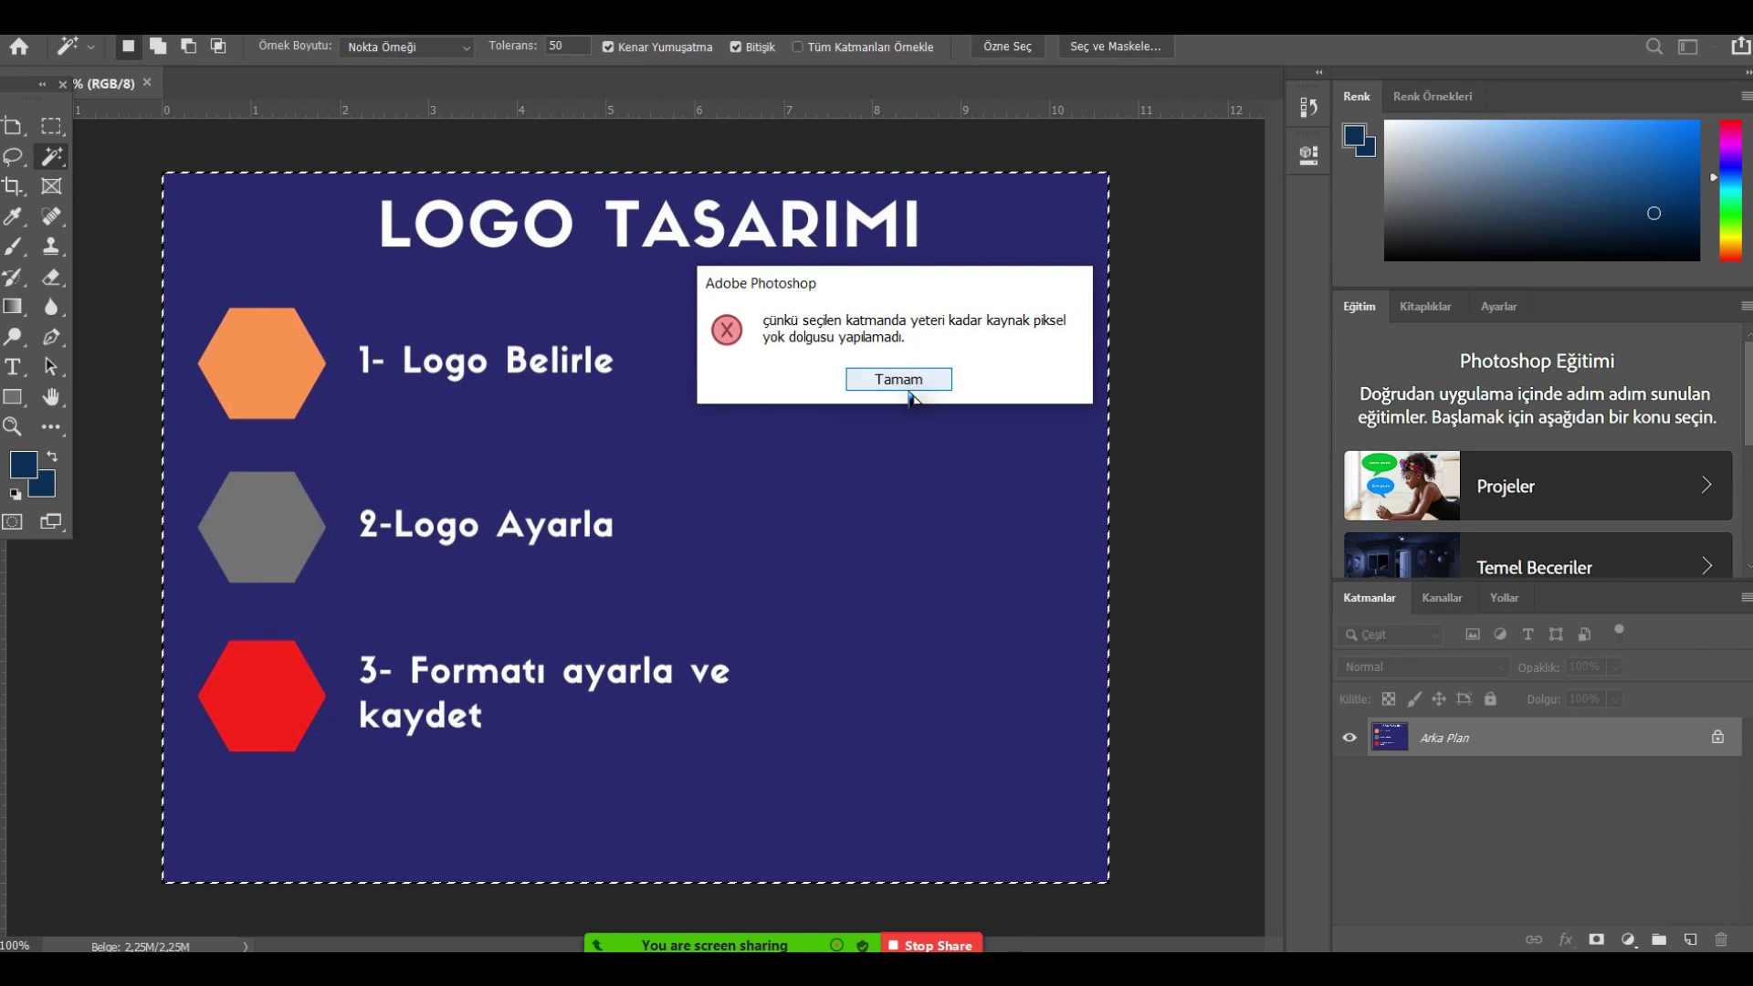
{"action": "left_click", "coordinate": [899, 379]}
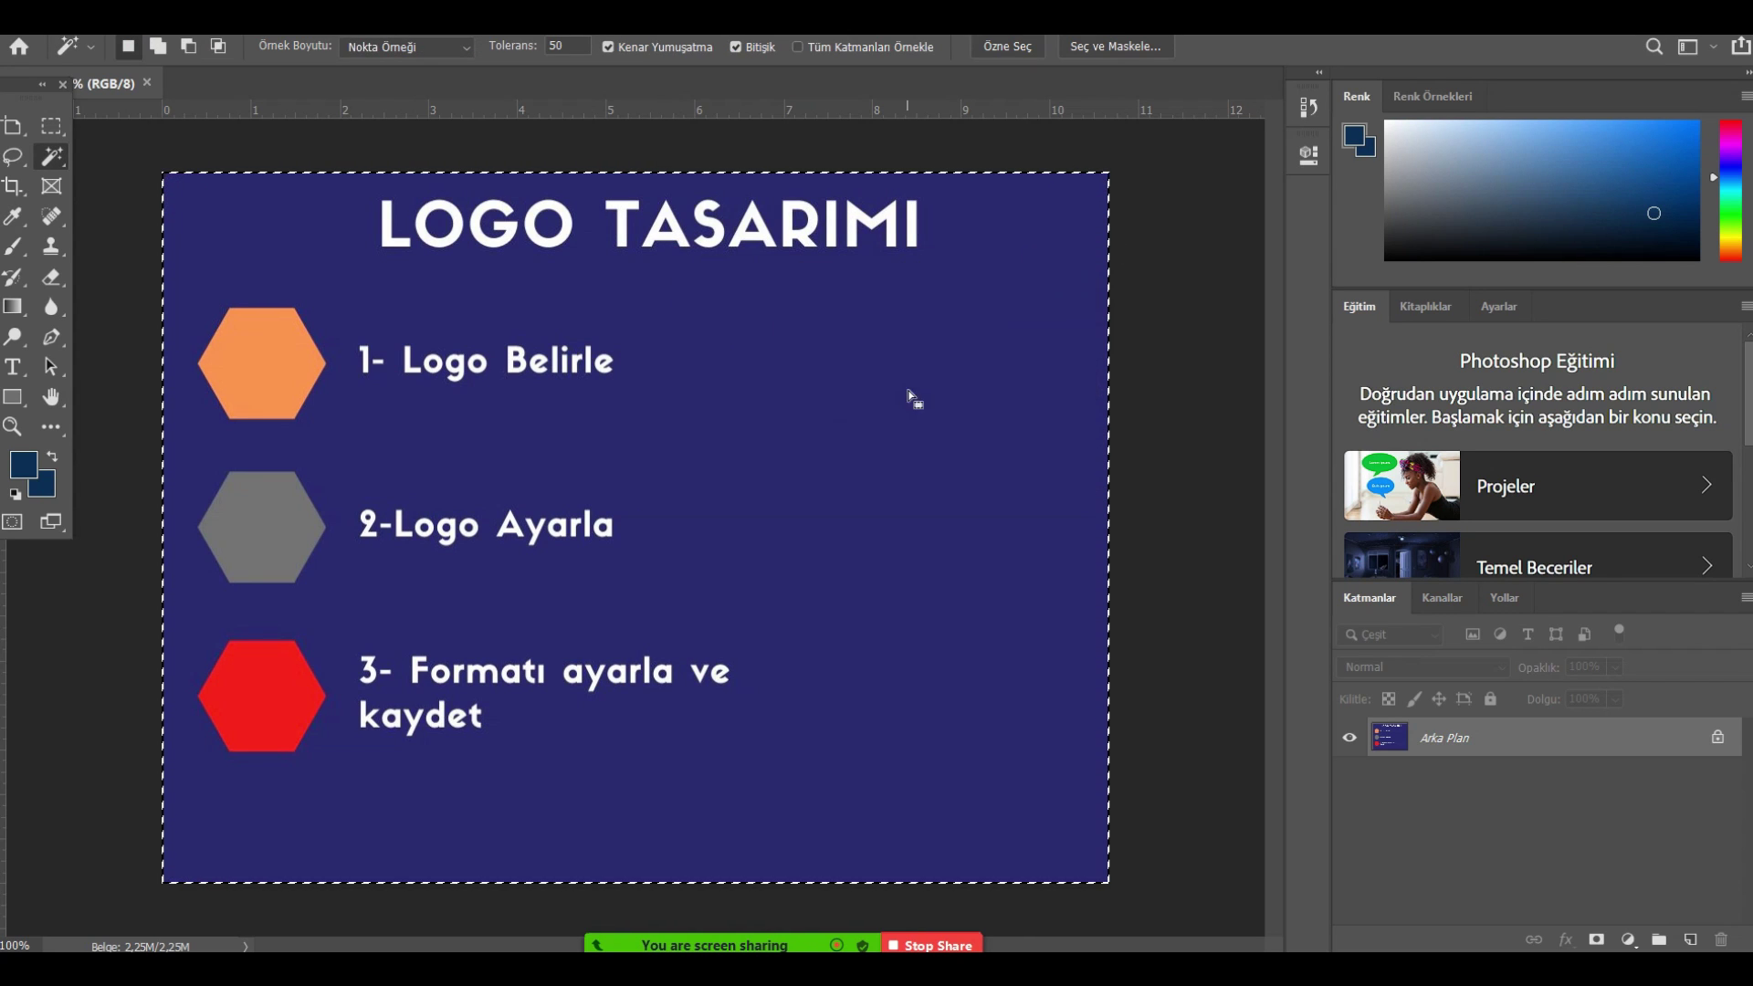
Hide the background layer and paste a screenshot of the logomaster.ai logo editor onto a new layer.
{"action": "left_click", "coordinate": [1690, 940]}
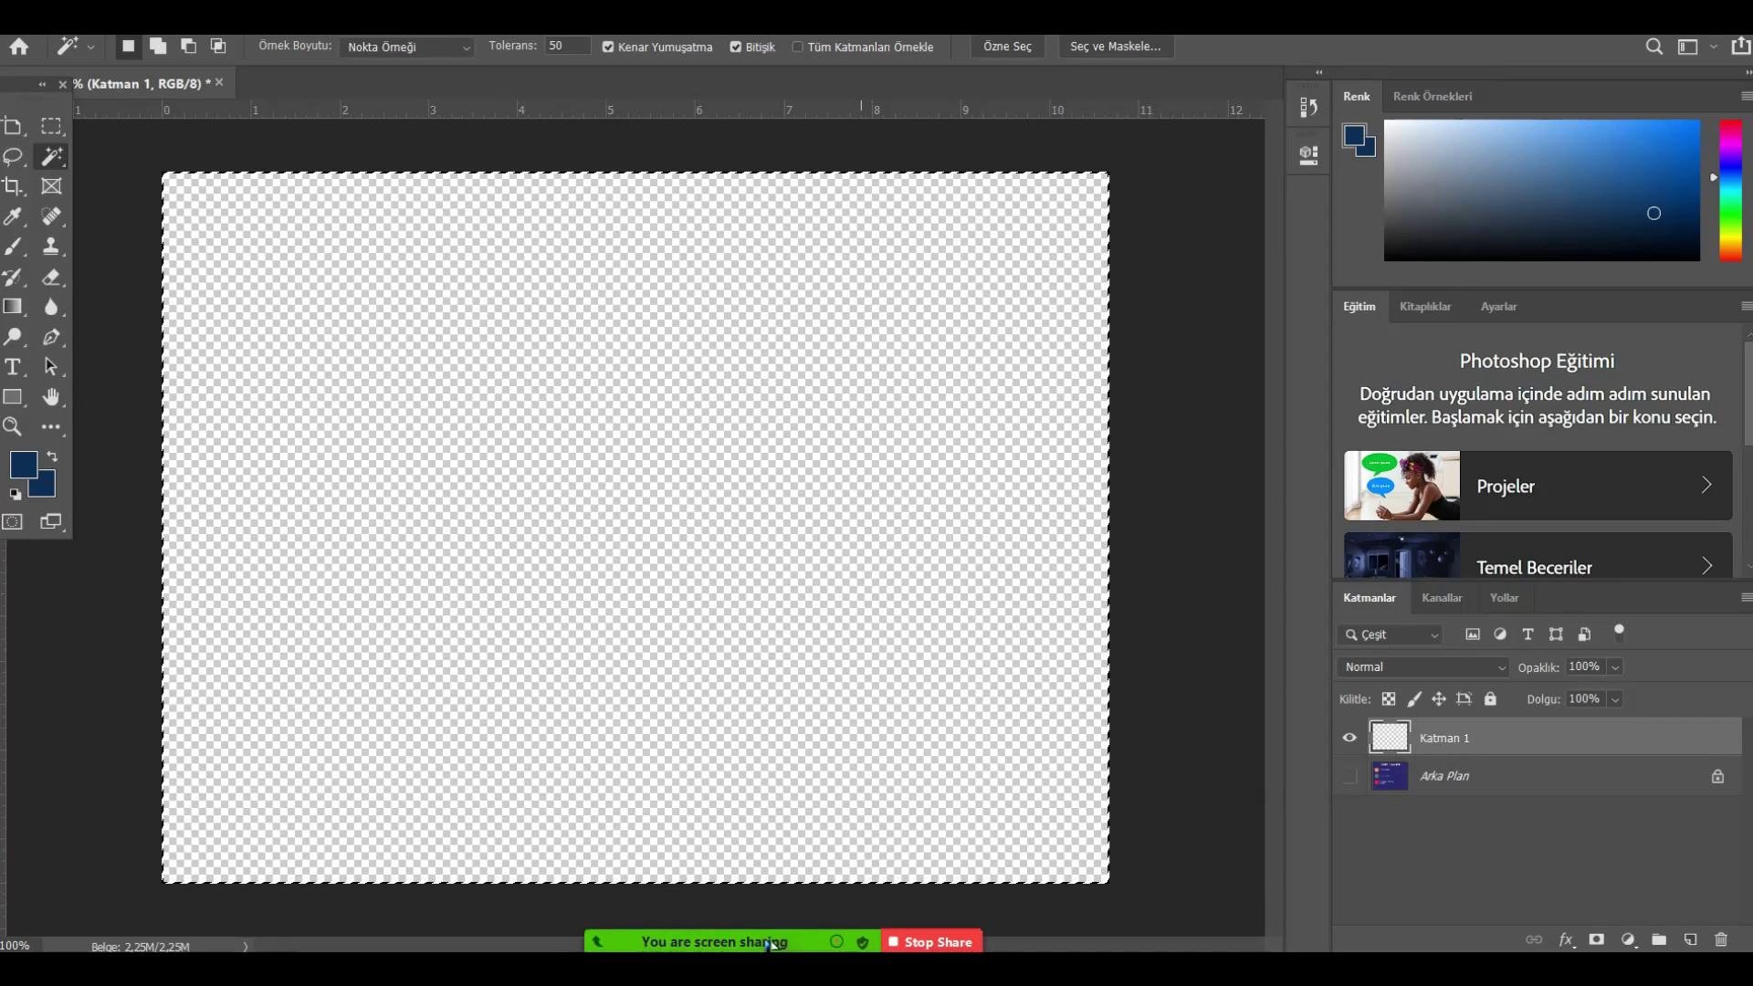
{"action": "mouse_move", "coordinate": [803, 945]}
{"action": "key", "text": "alt+Tab"}
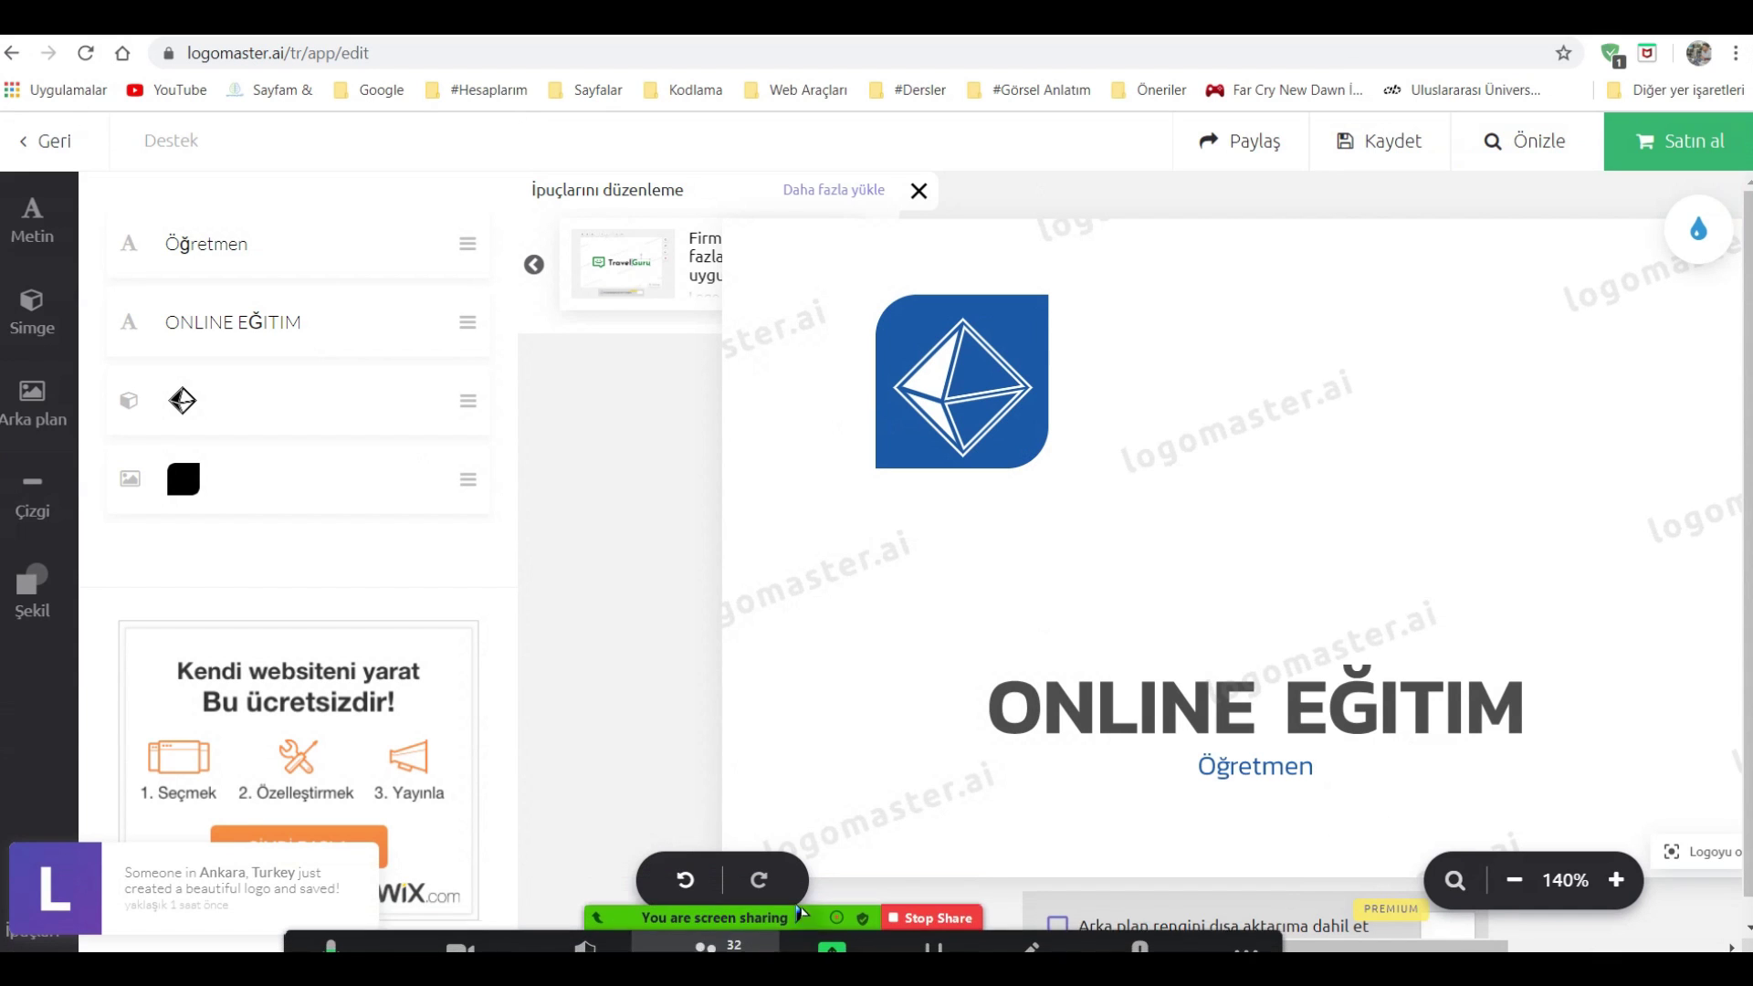
{"action": "key", "text": "alt+Tab"}
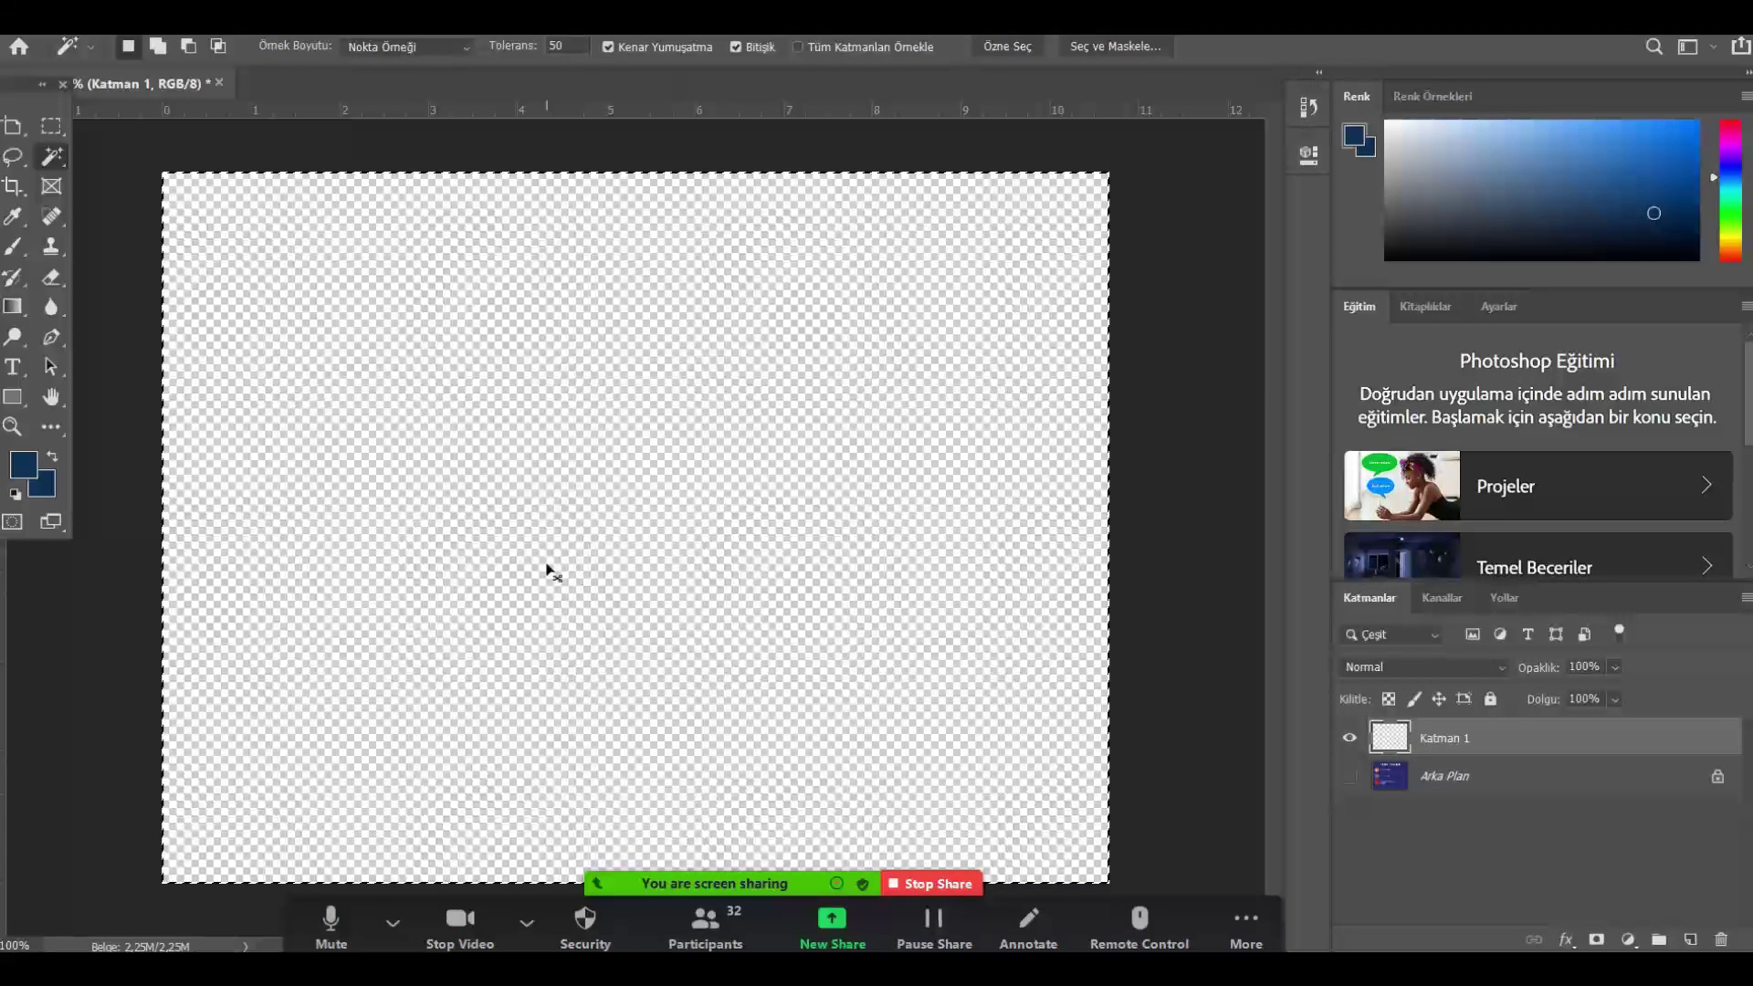
{"action": "key", "text": "ctrl+v"}
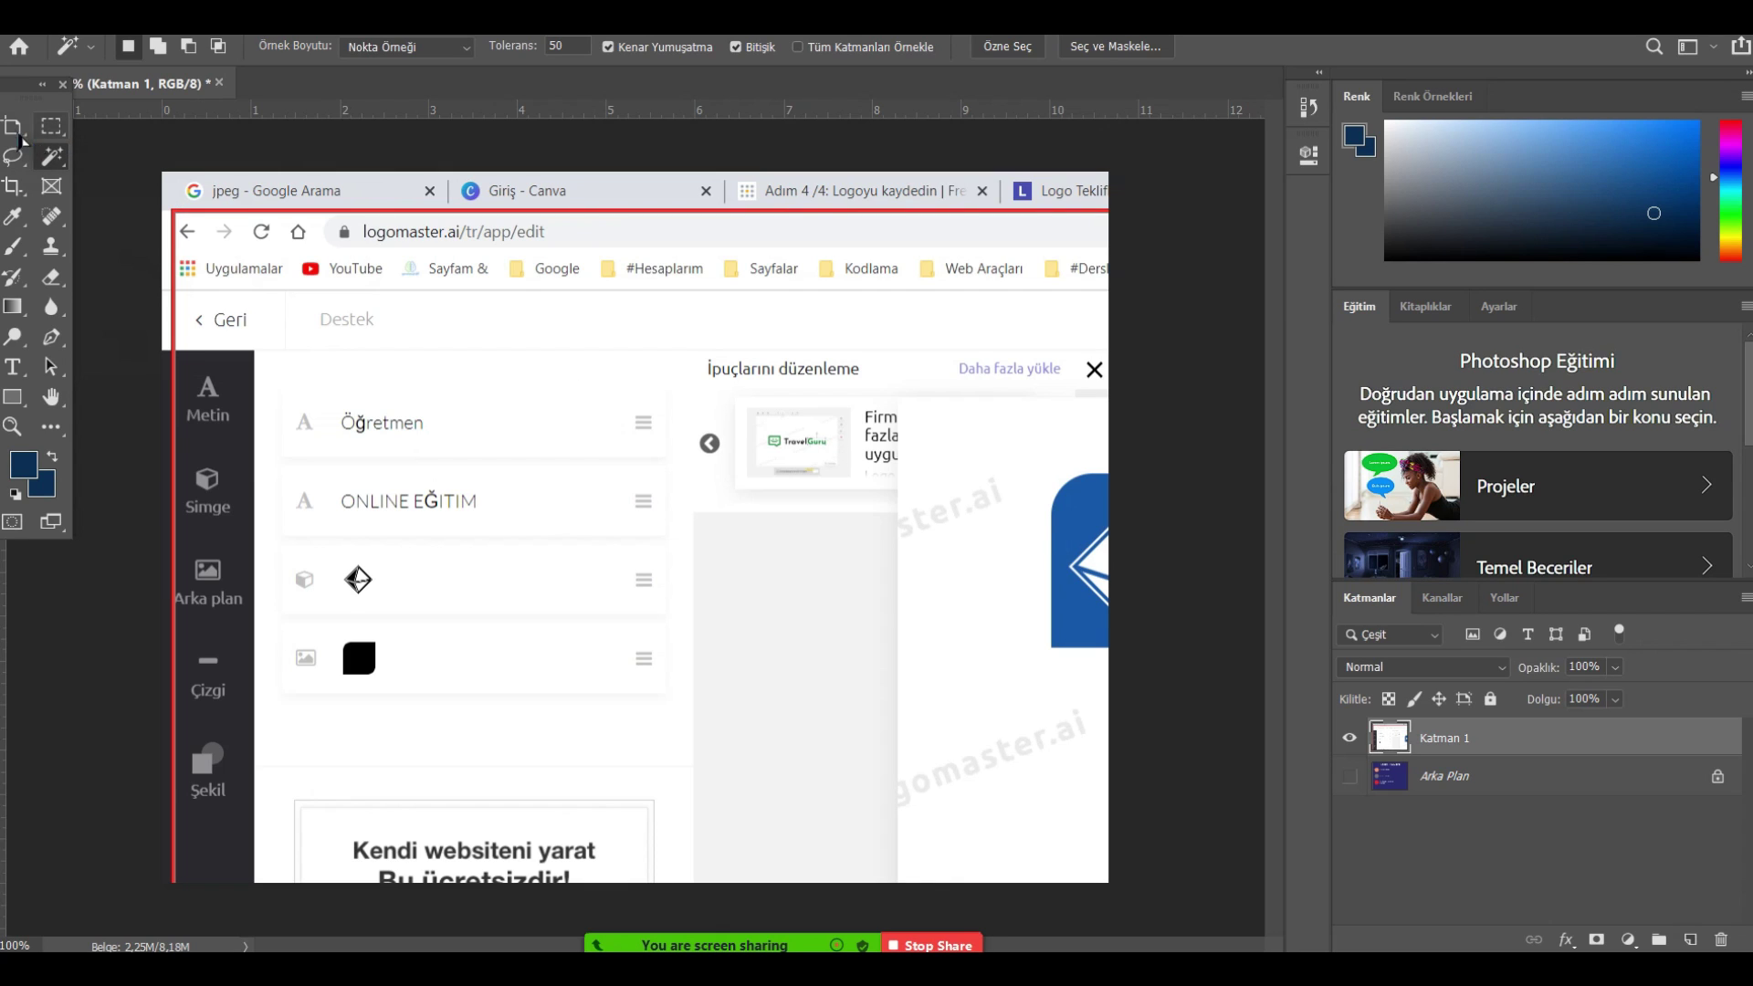
Add a second layer containing the same logomaster.ai screenshot above the first one.
{"action": "left_click", "coordinate": [51, 126]}
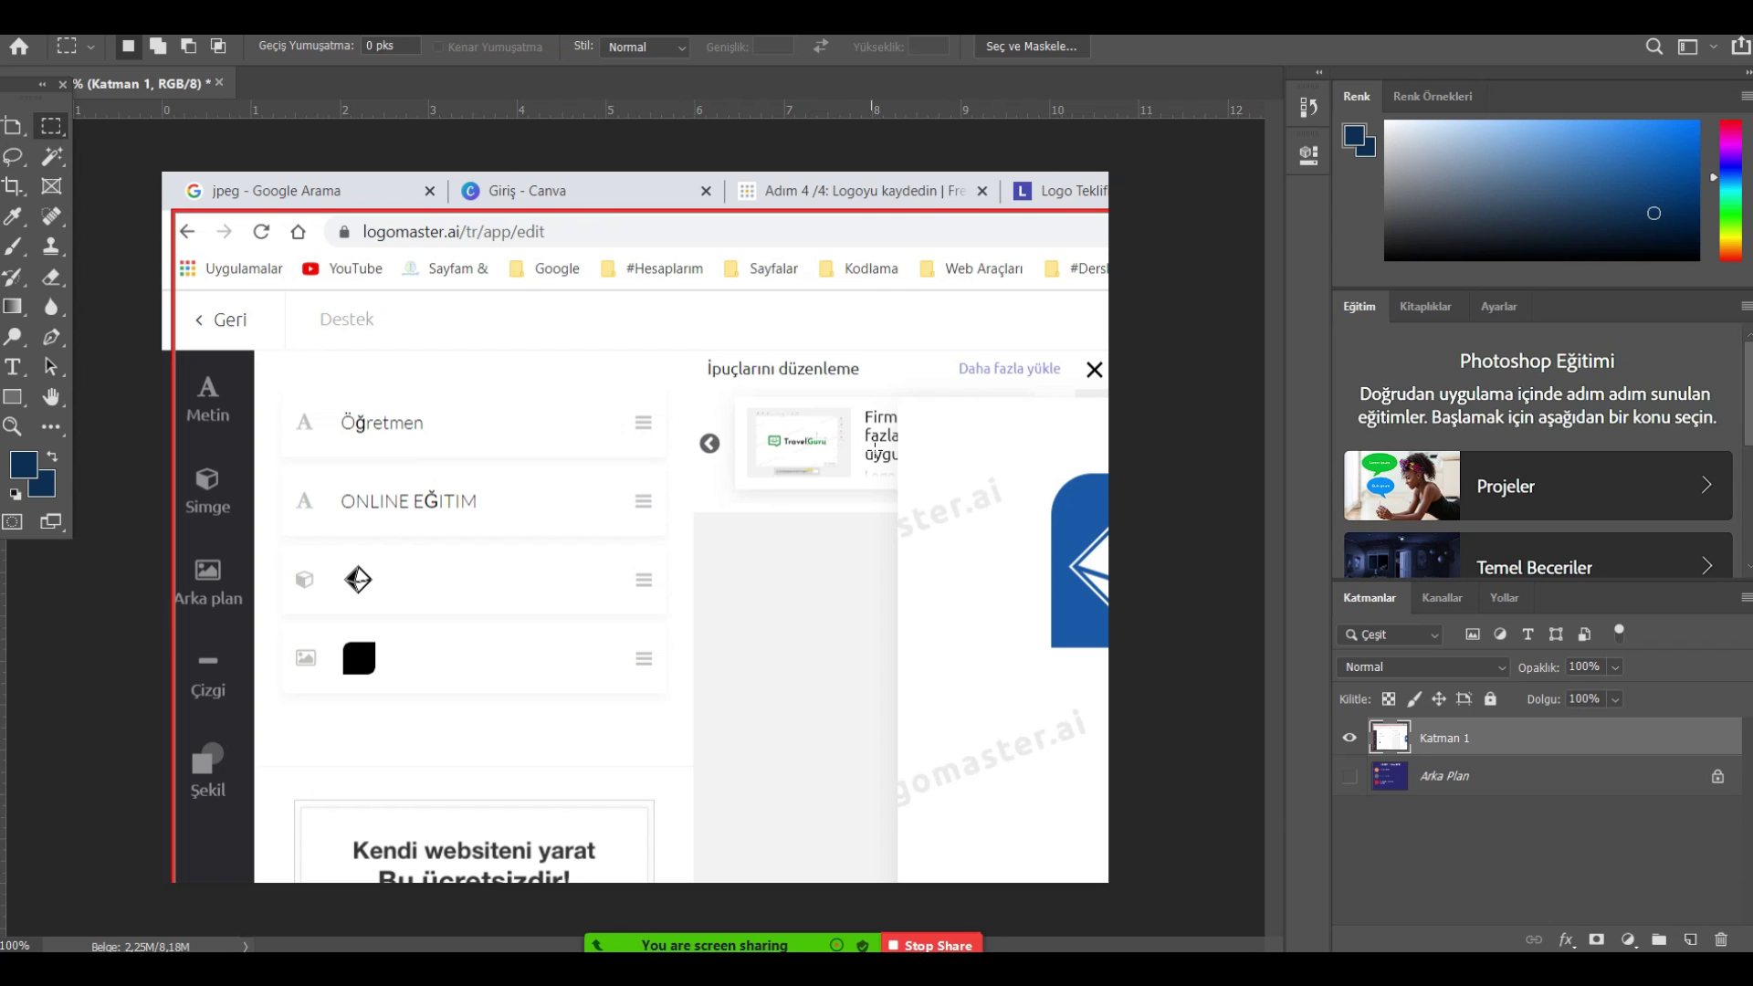
{"action": "key", "text": "ctrl+shift+alt+n"}
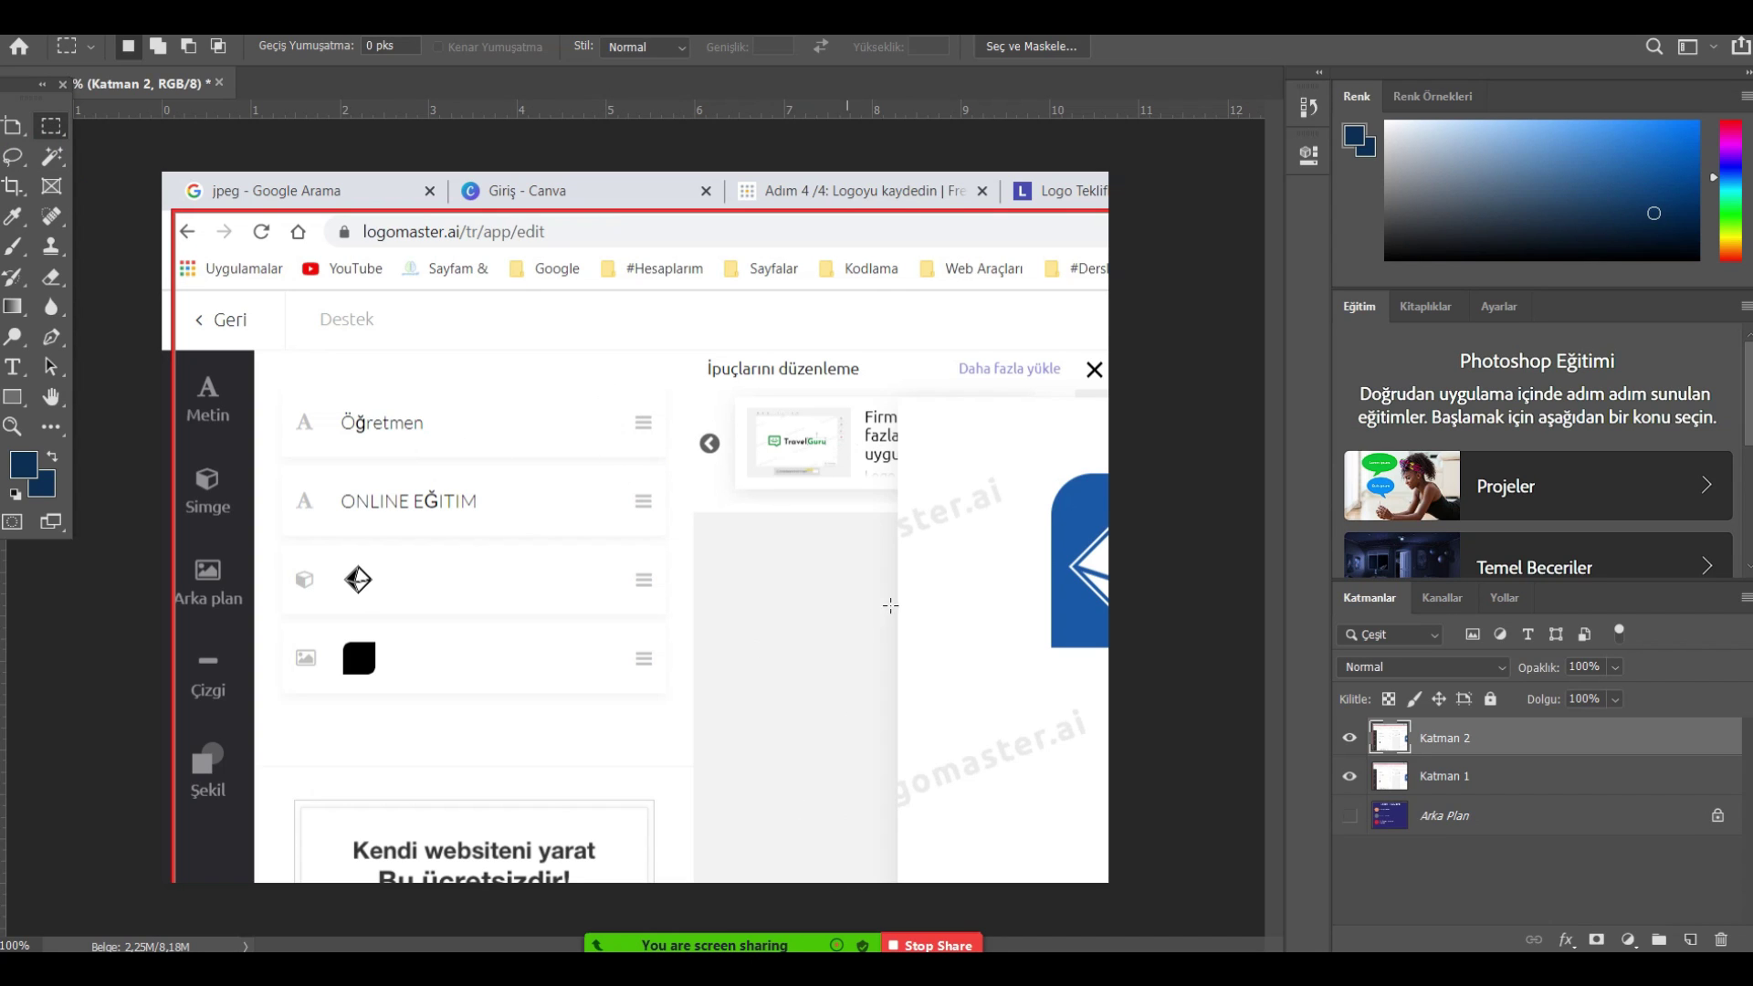
{"action": "left_click", "coordinate": [13, 126]}
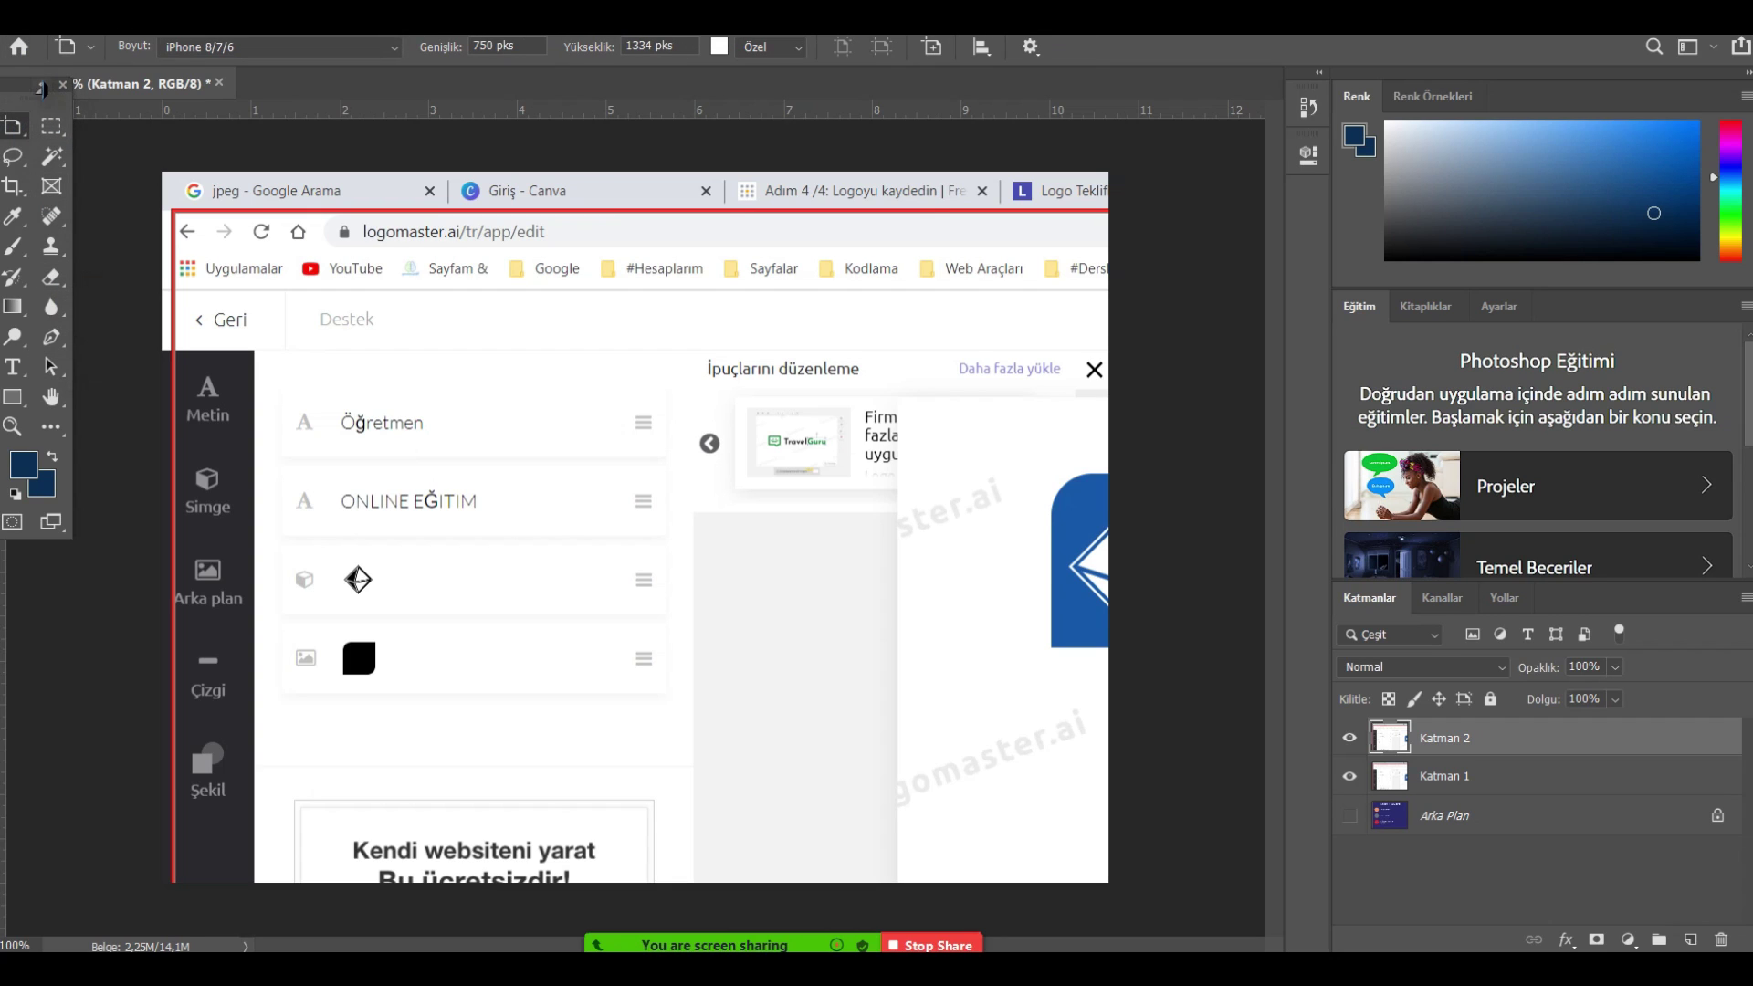
{"action": "left_click", "coordinate": [51, 397]}
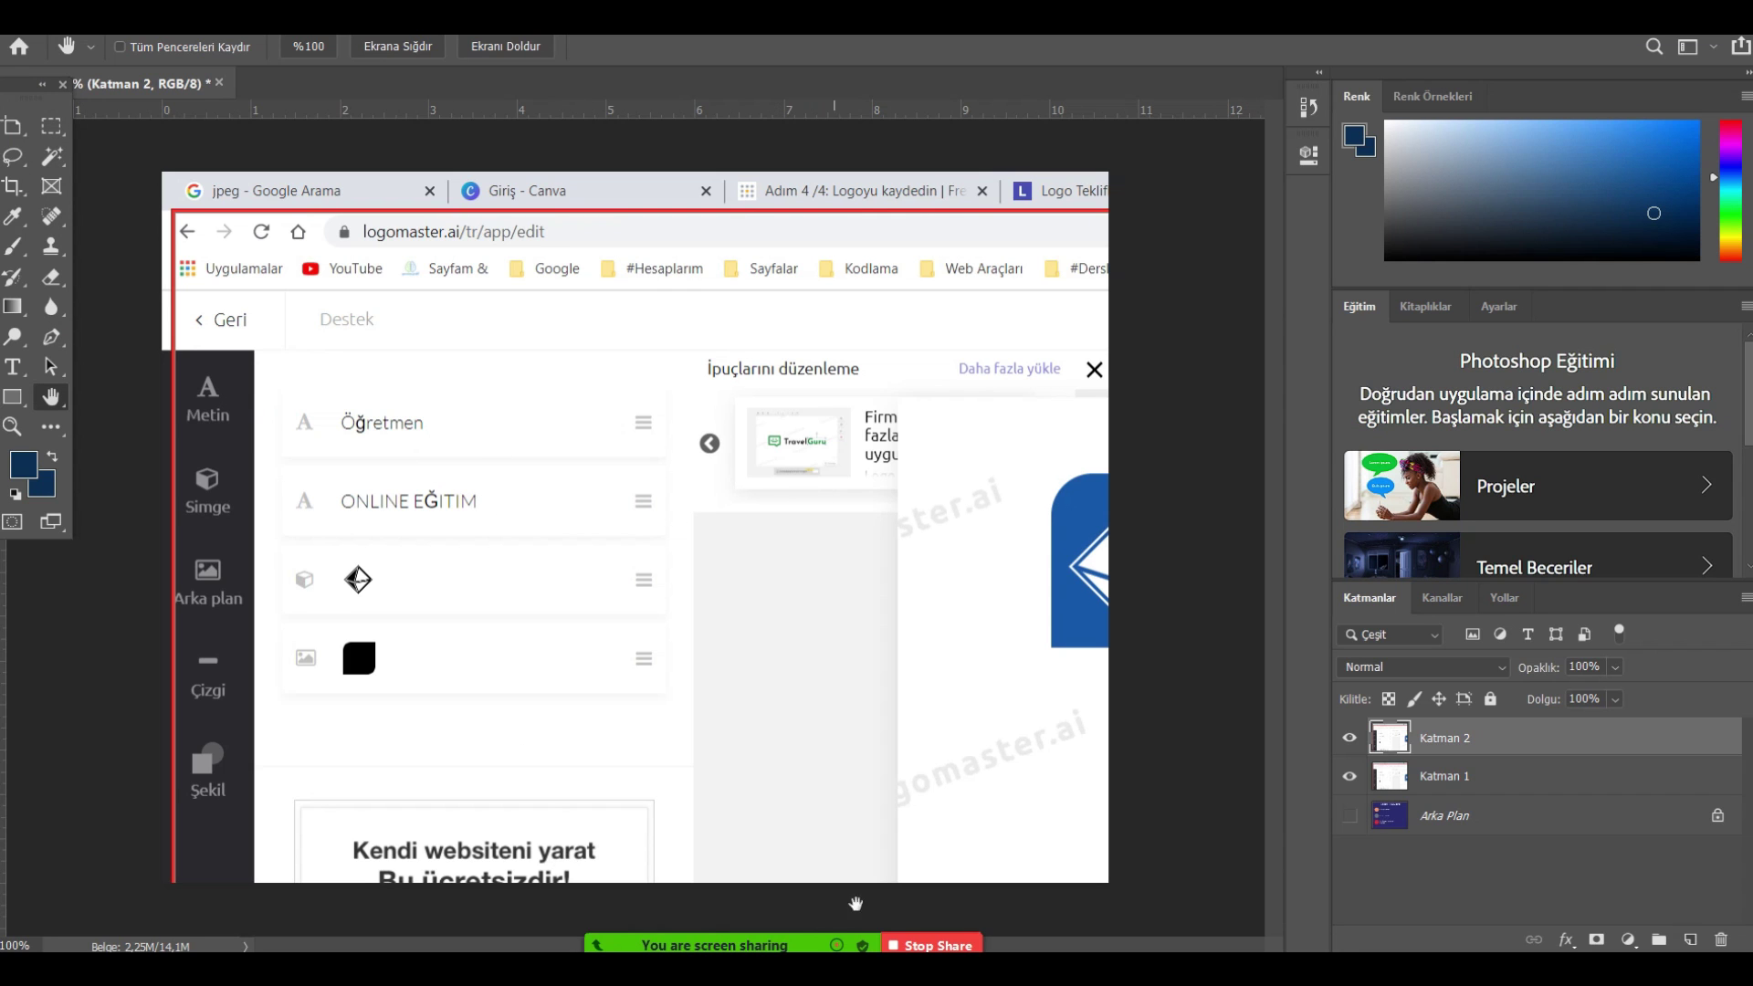
Switch to Paint, paste the screenshot, and copy the blue logo icon with a selection about 239 × 231 px.
{"action": "key", "text": "alt+Tab"}
{"action": "key", "text": "ctrl+v"}
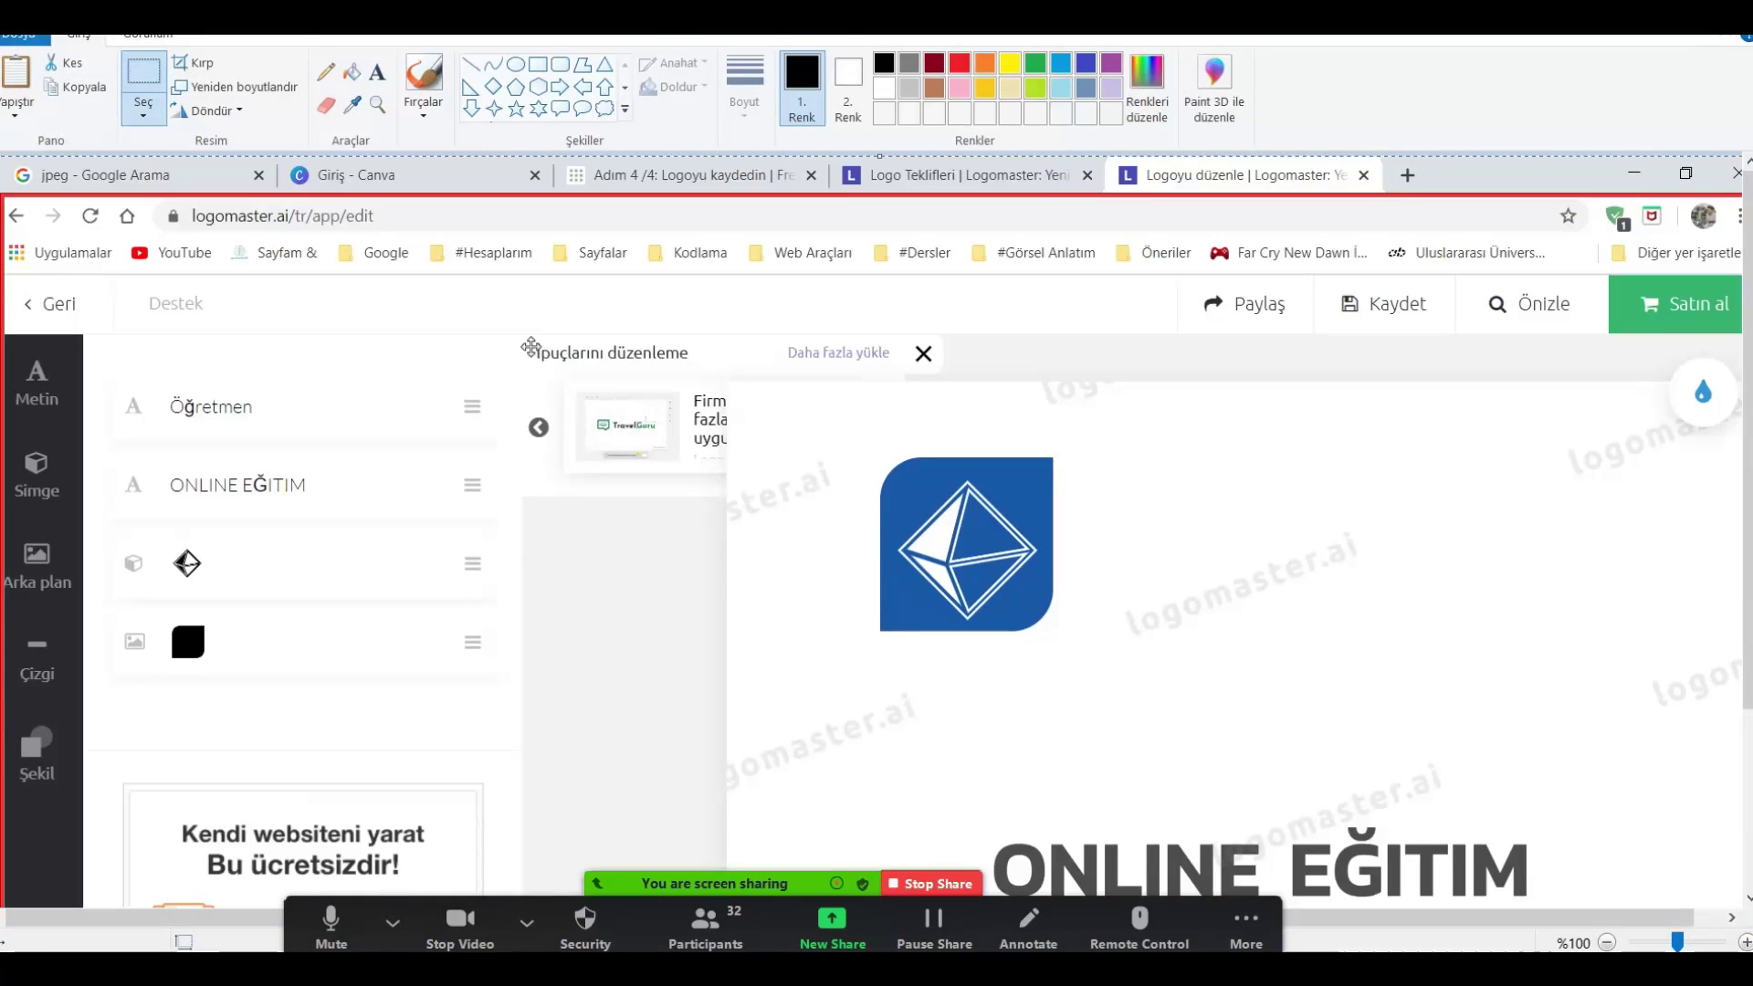
{"action": "left_click_drag", "start_coordinate": [860, 443], "coordinate": [1080, 655]}
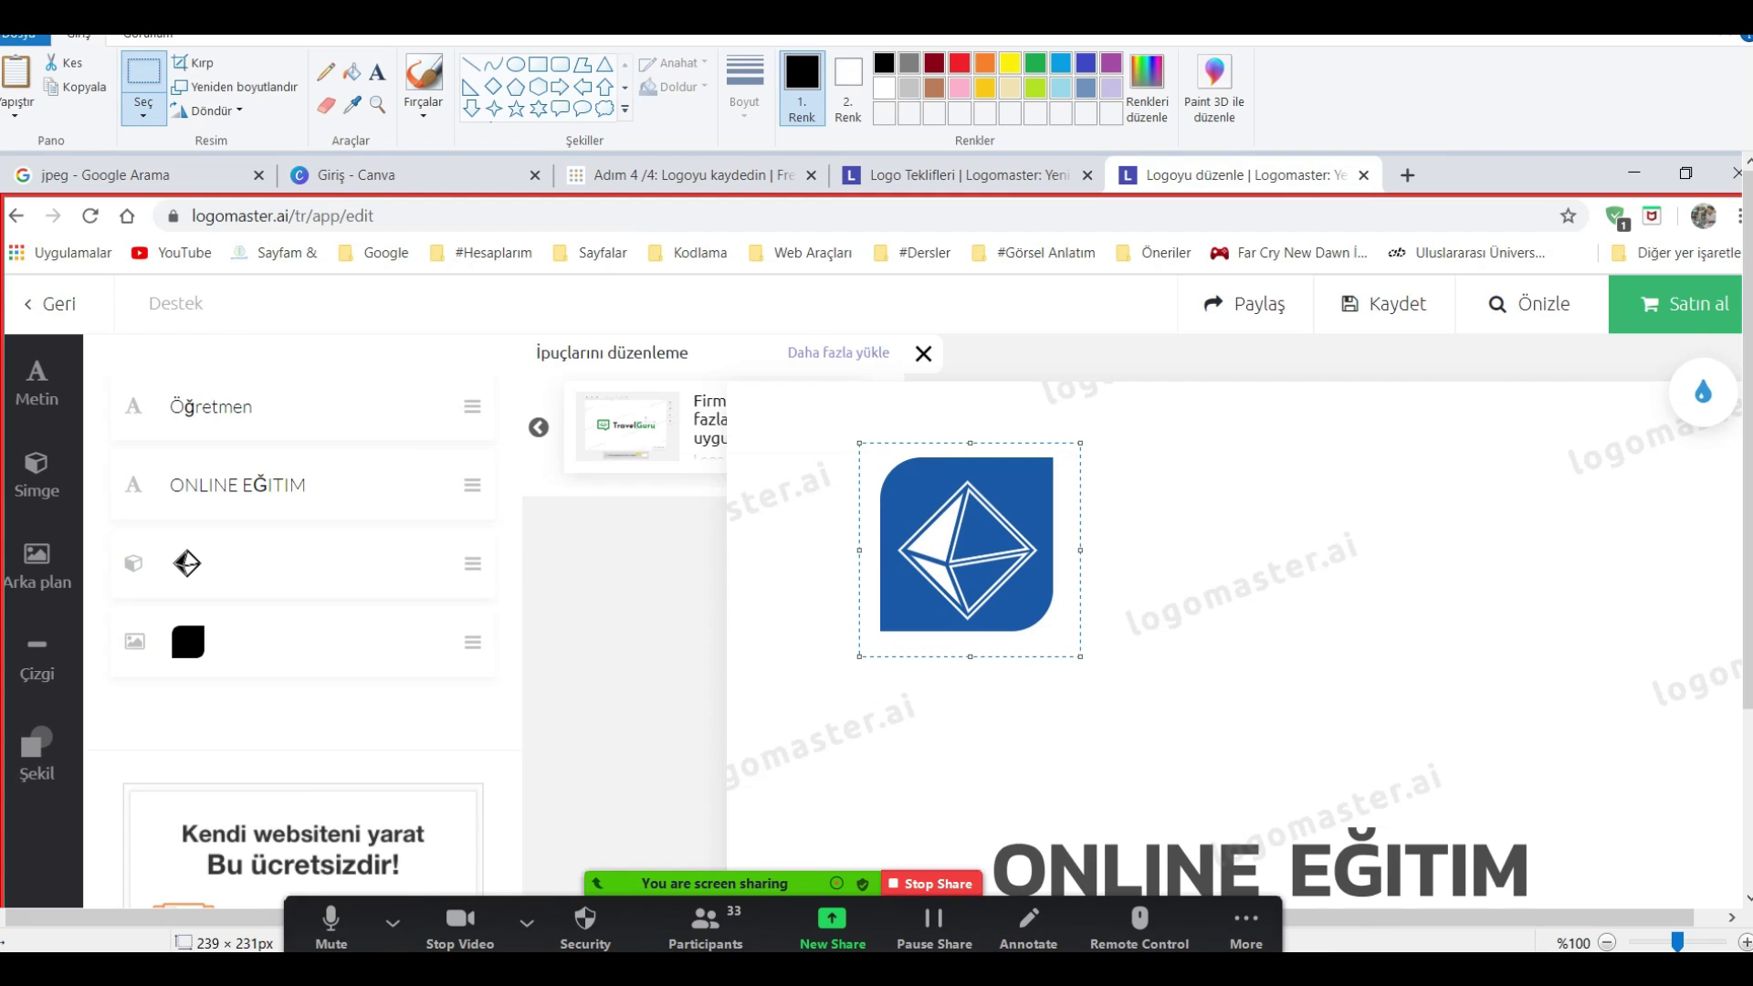
Switch back to Photoshop, hide the Katman 2 and Katman 1 layers, and paste the copied blue logo icon as a new layer.
{"action": "key", "text": "alt+Tab"}
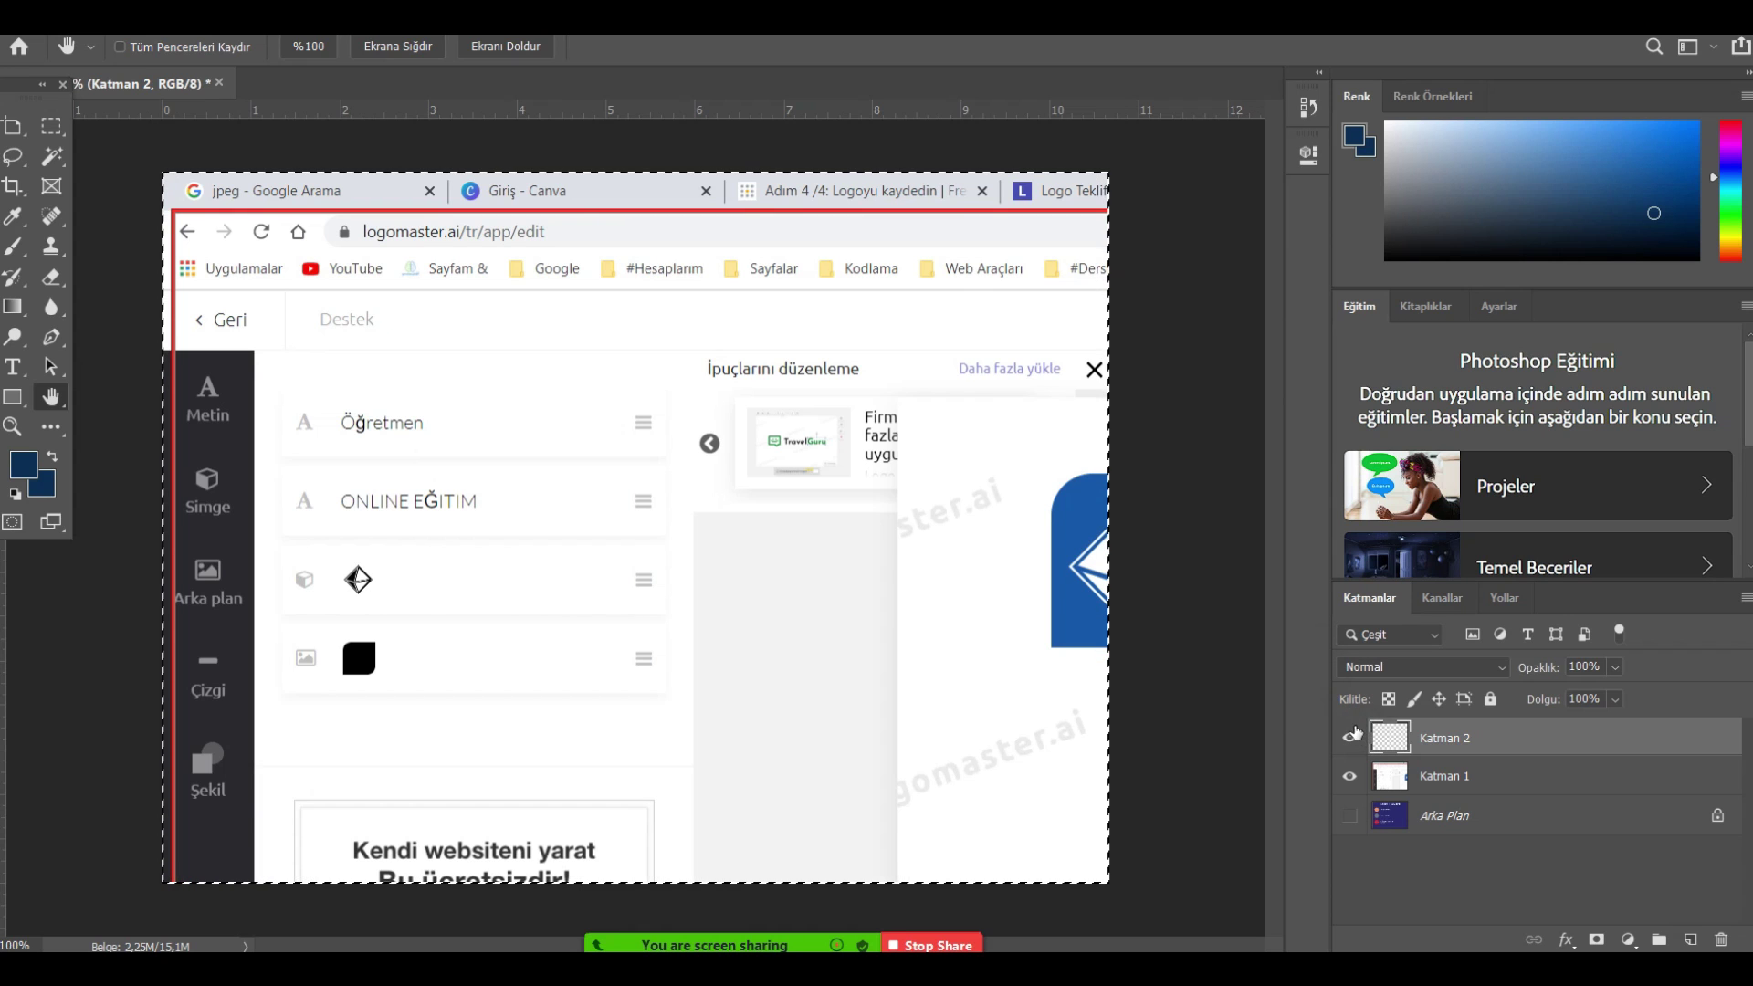
{"action": "left_click", "coordinate": [1350, 738]}
{"action": "left_click", "coordinate": [1349, 776]}
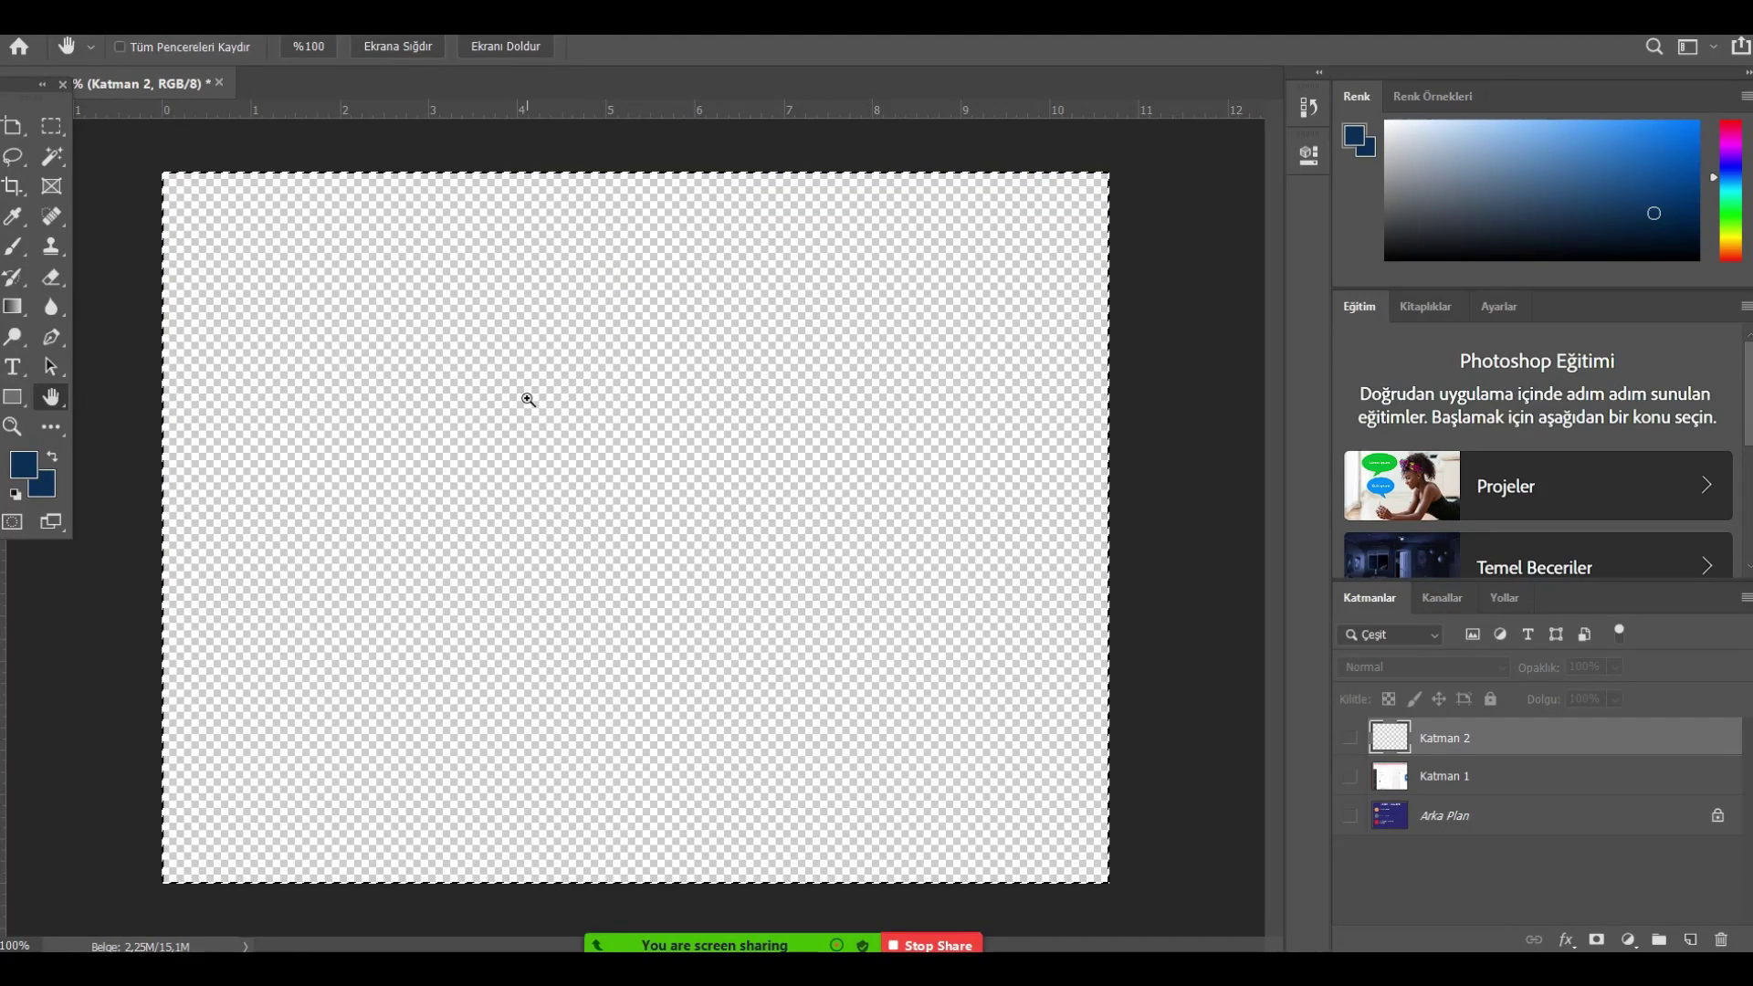
{"action": "key", "text": "ctrl+v"}
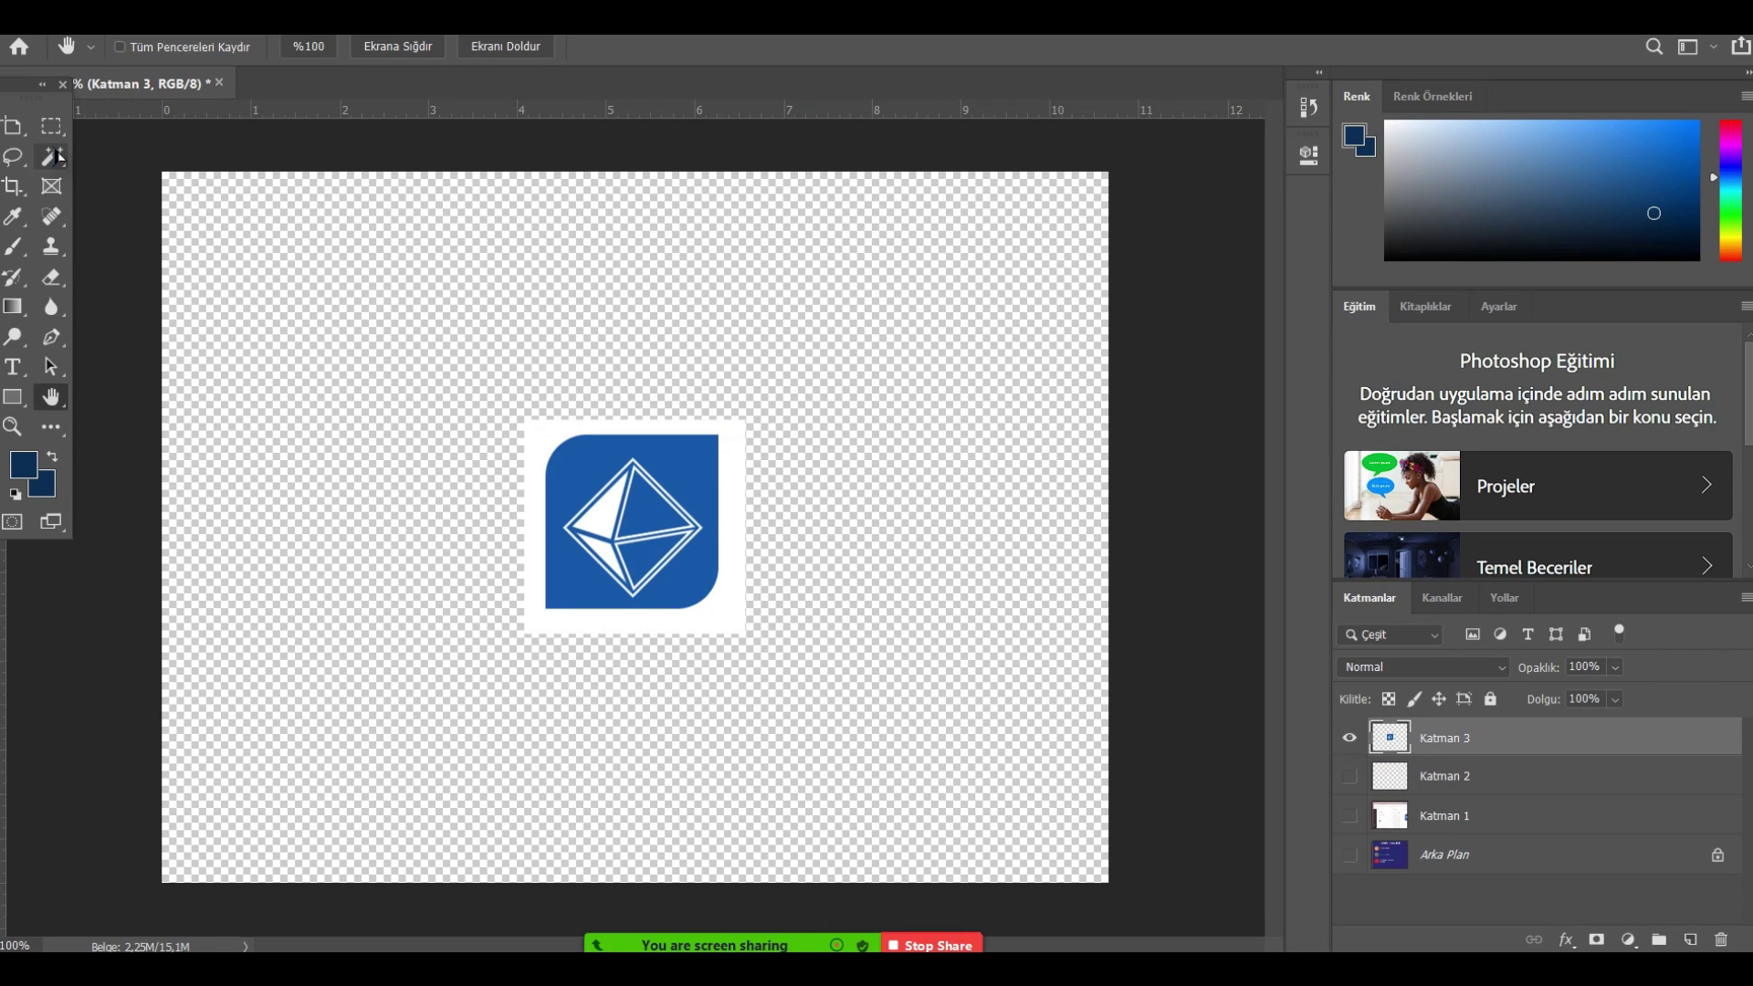
Enlarge the blue logo icon layer proportionally about its centre to about 212% with Free Transform.
{"action": "left_click", "coordinate": [13, 125]}
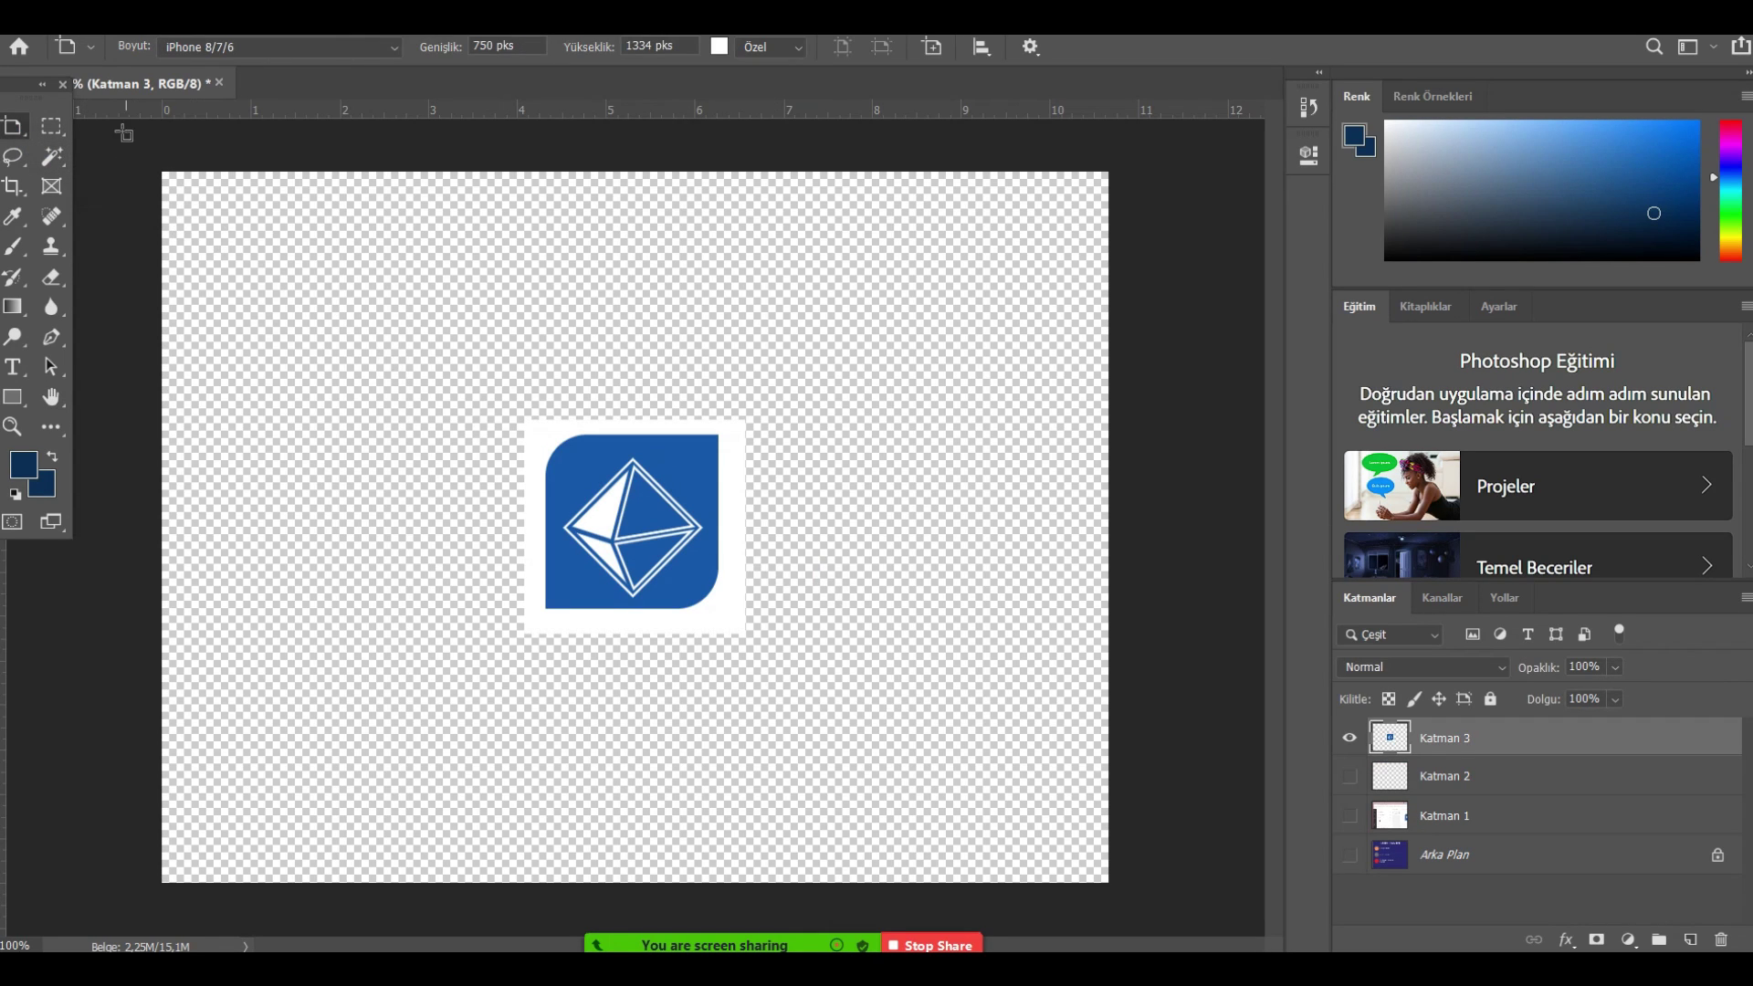
{"action": "left_click", "coordinate": [51, 125]}
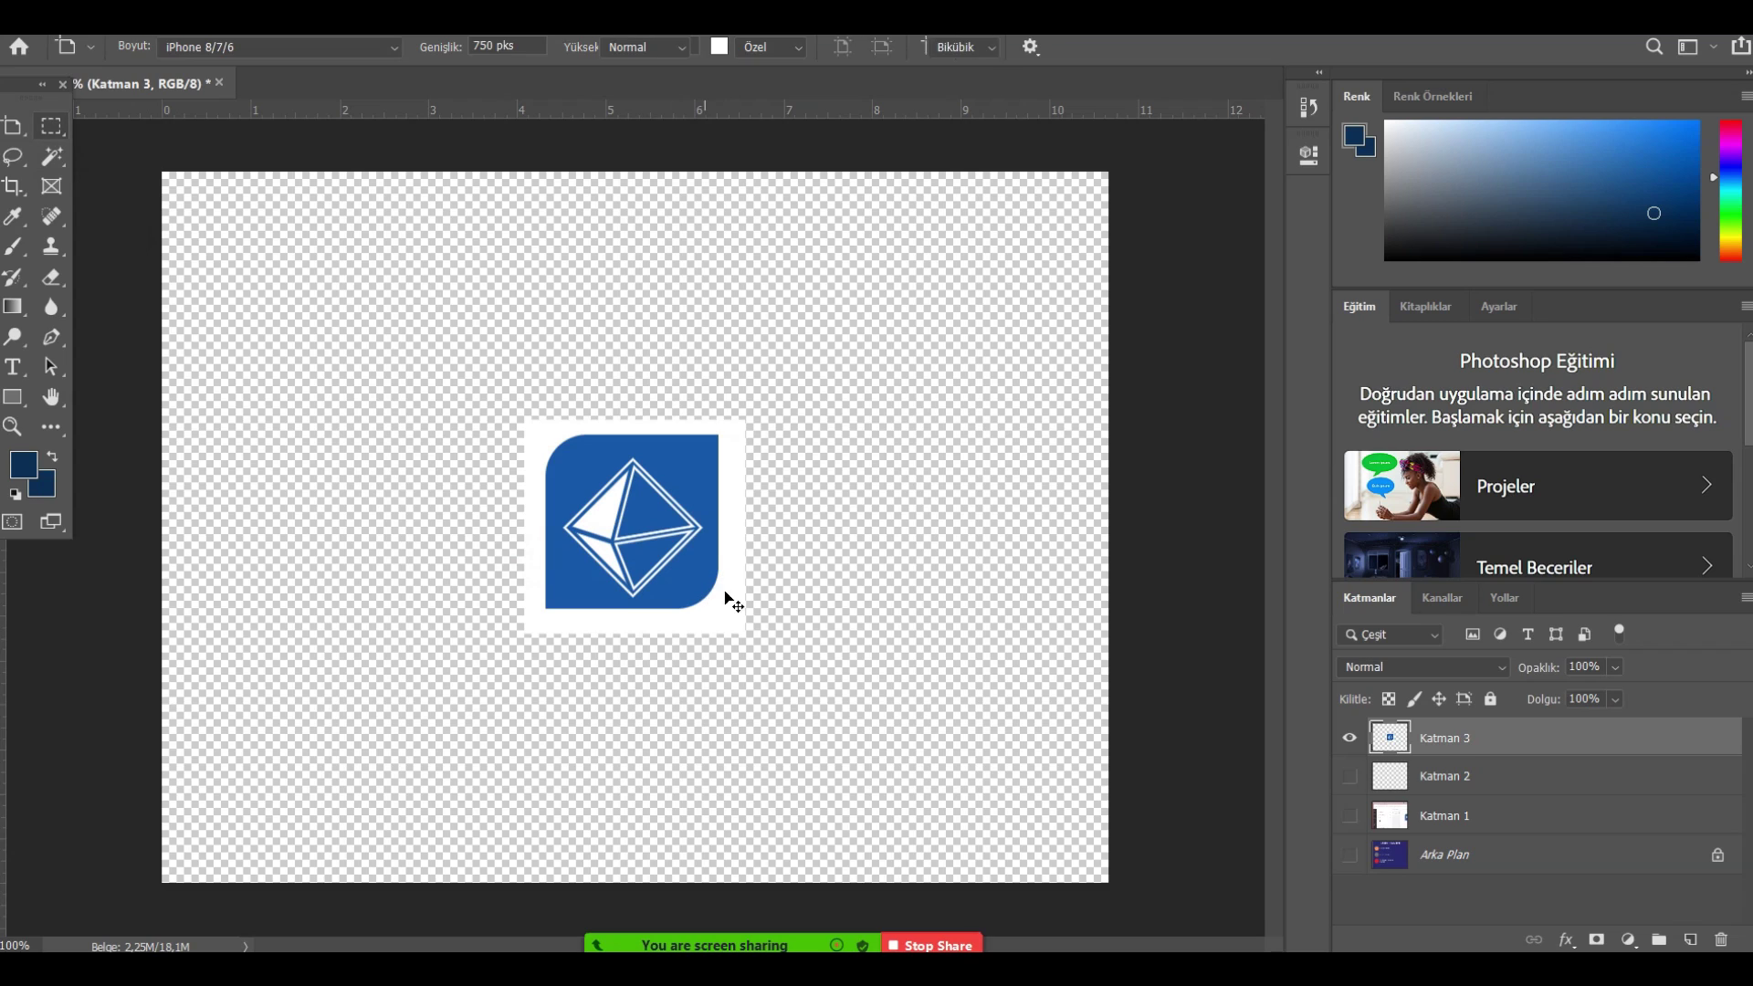
{"action": "key", "text": "ctrl+t"}
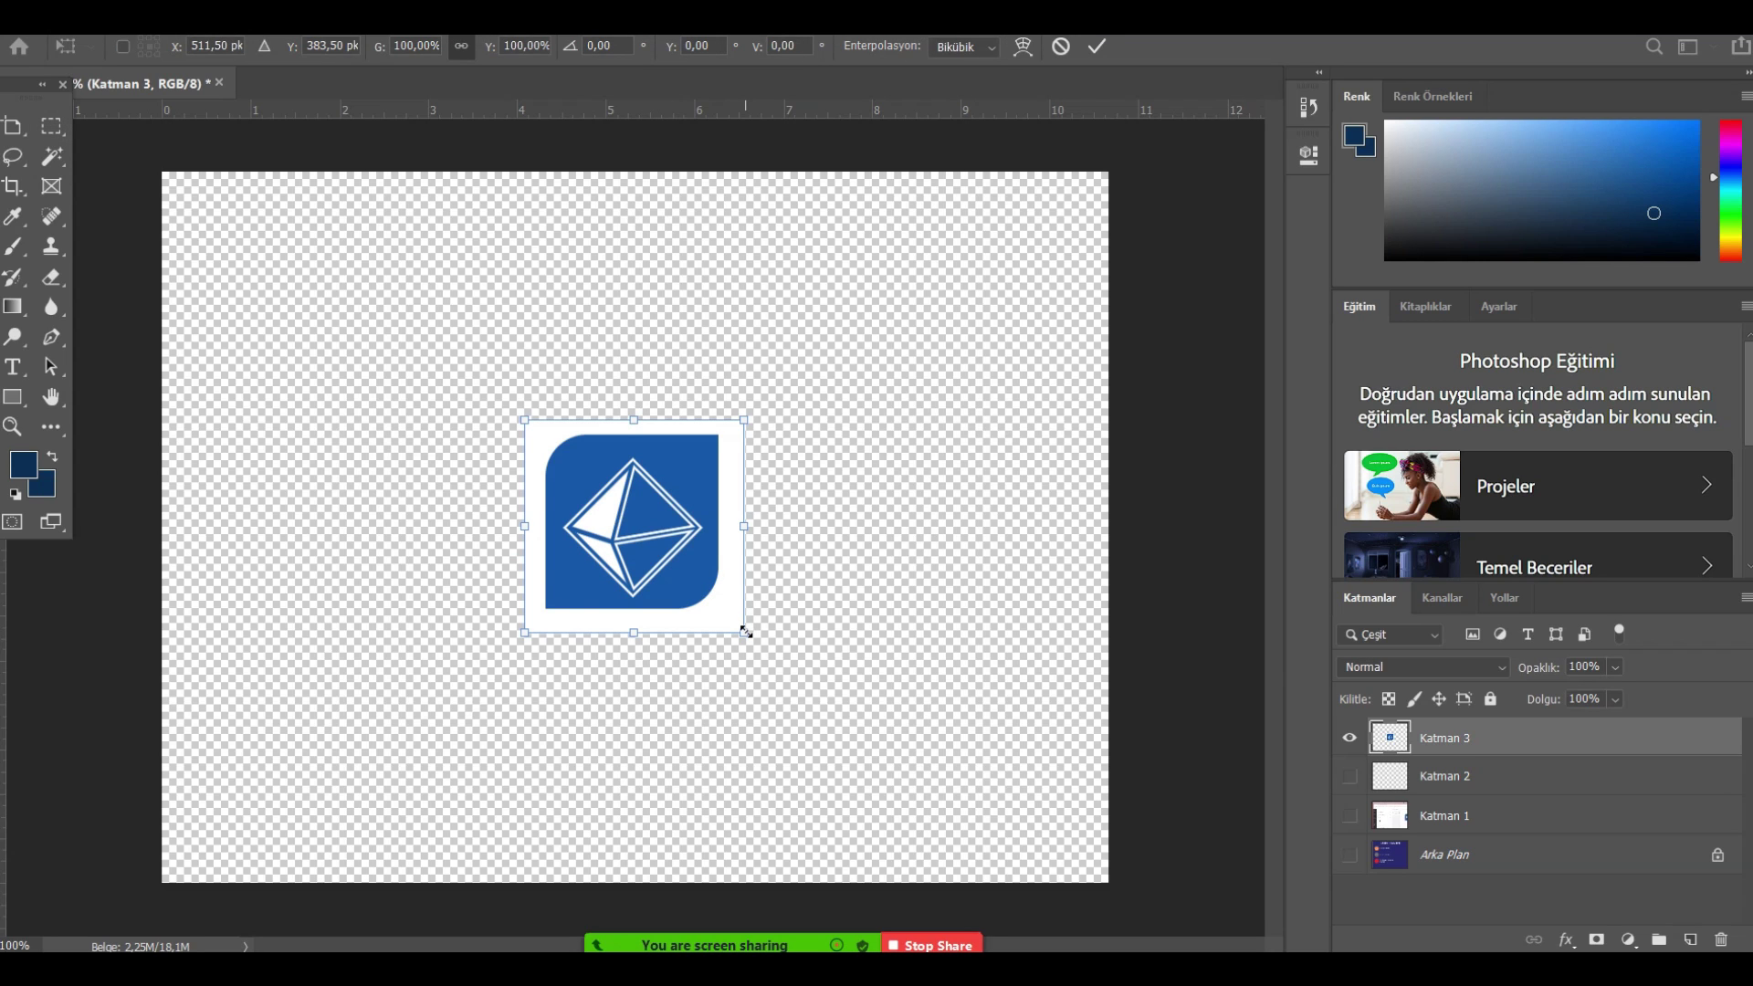
{"action": "left_click_drag", "start_coordinate": [746, 632], "coordinate": [898, 725]}
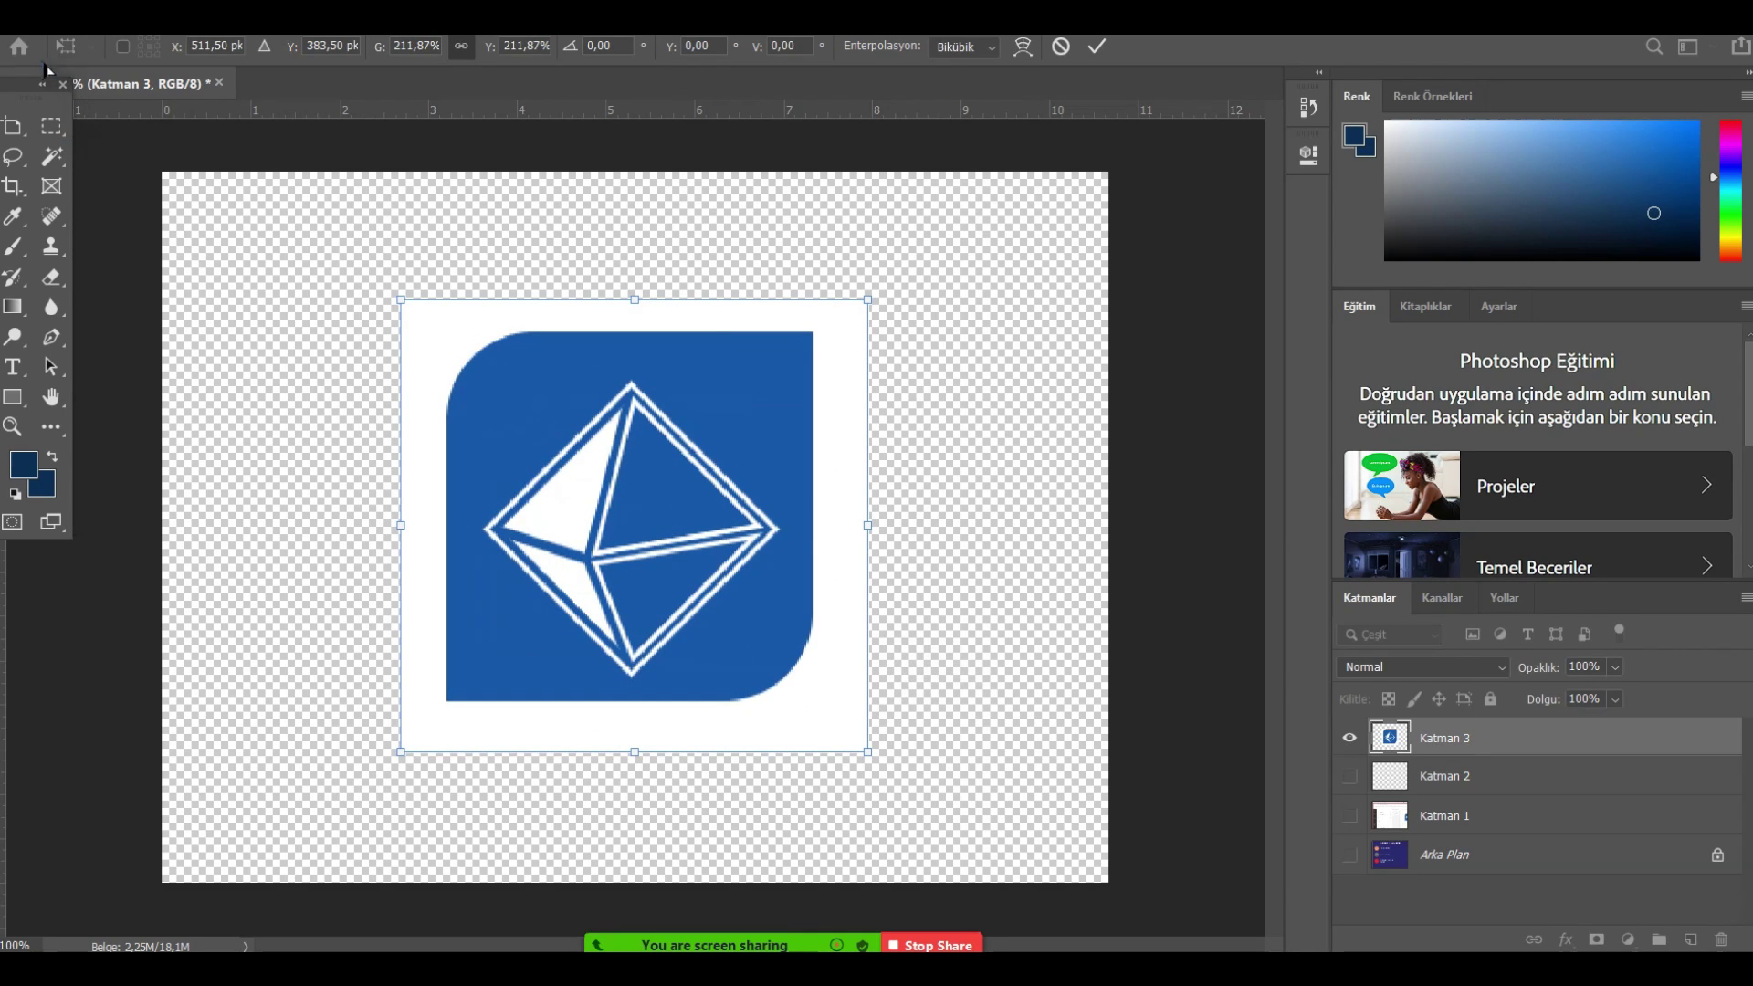
{"action": "left_click", "coordinate": [51, 125]}
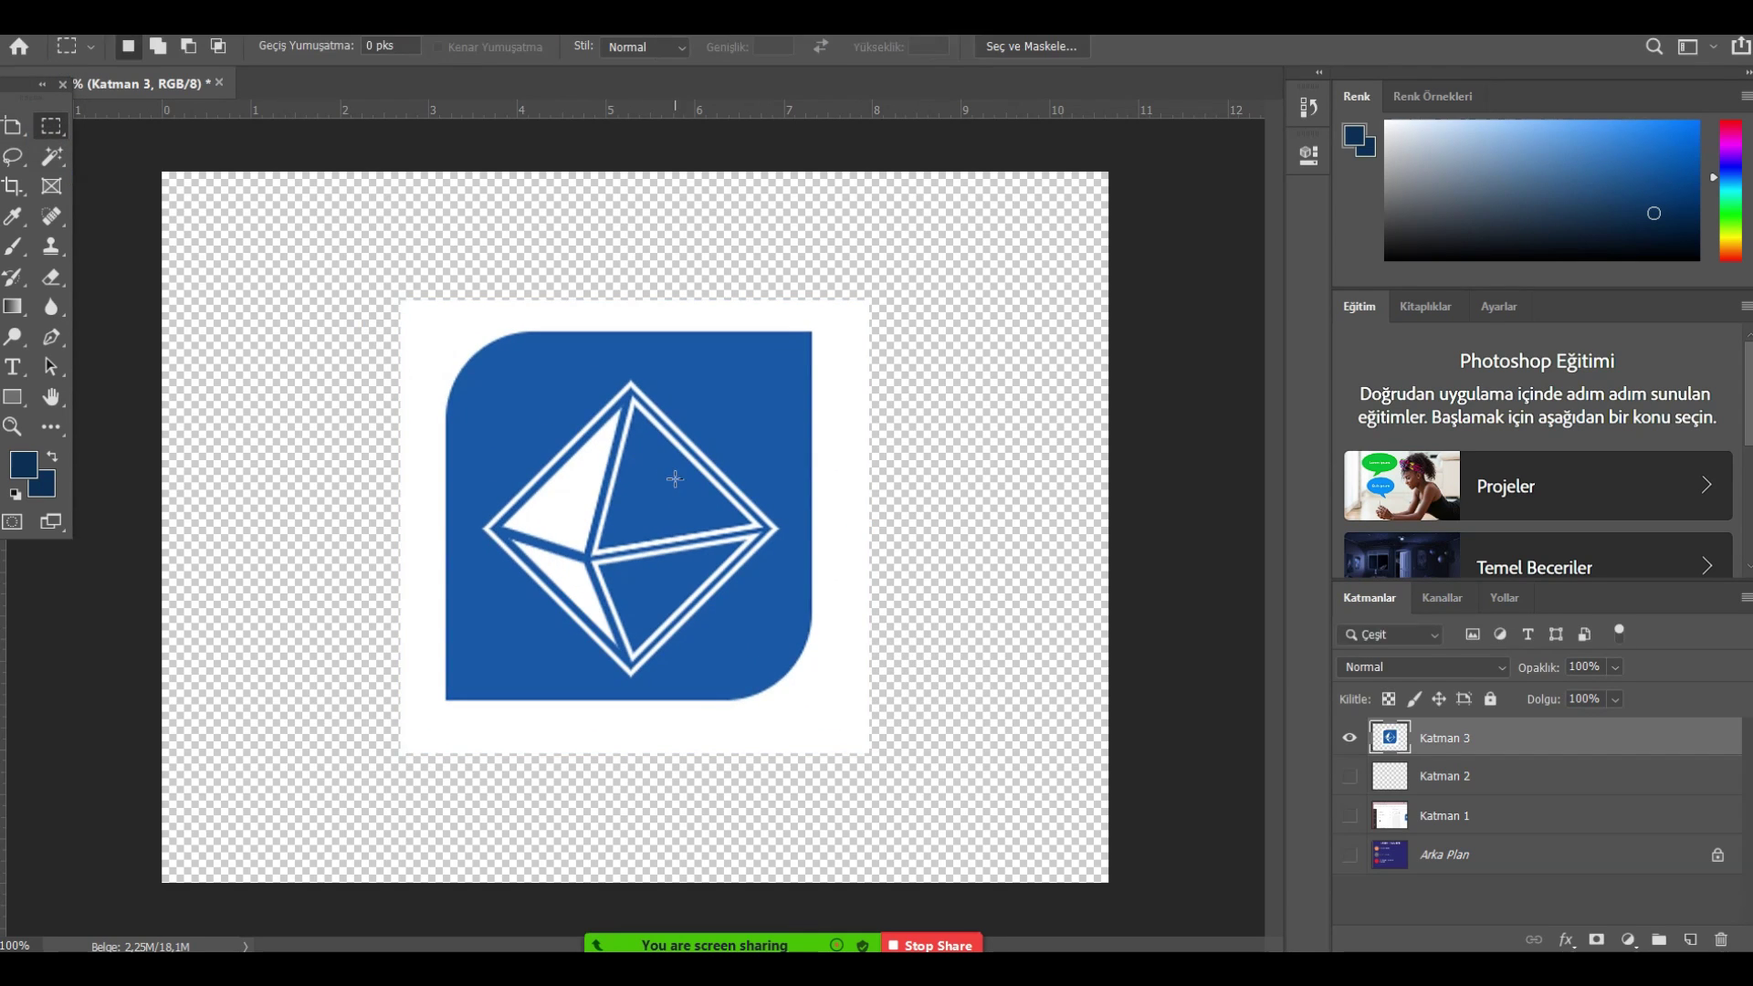
Scale the blue logo icon layer down proportionally to about 85%, keeping its upper-left corner in place.
{"action": "right_click", "coordinate": [49, 134]}
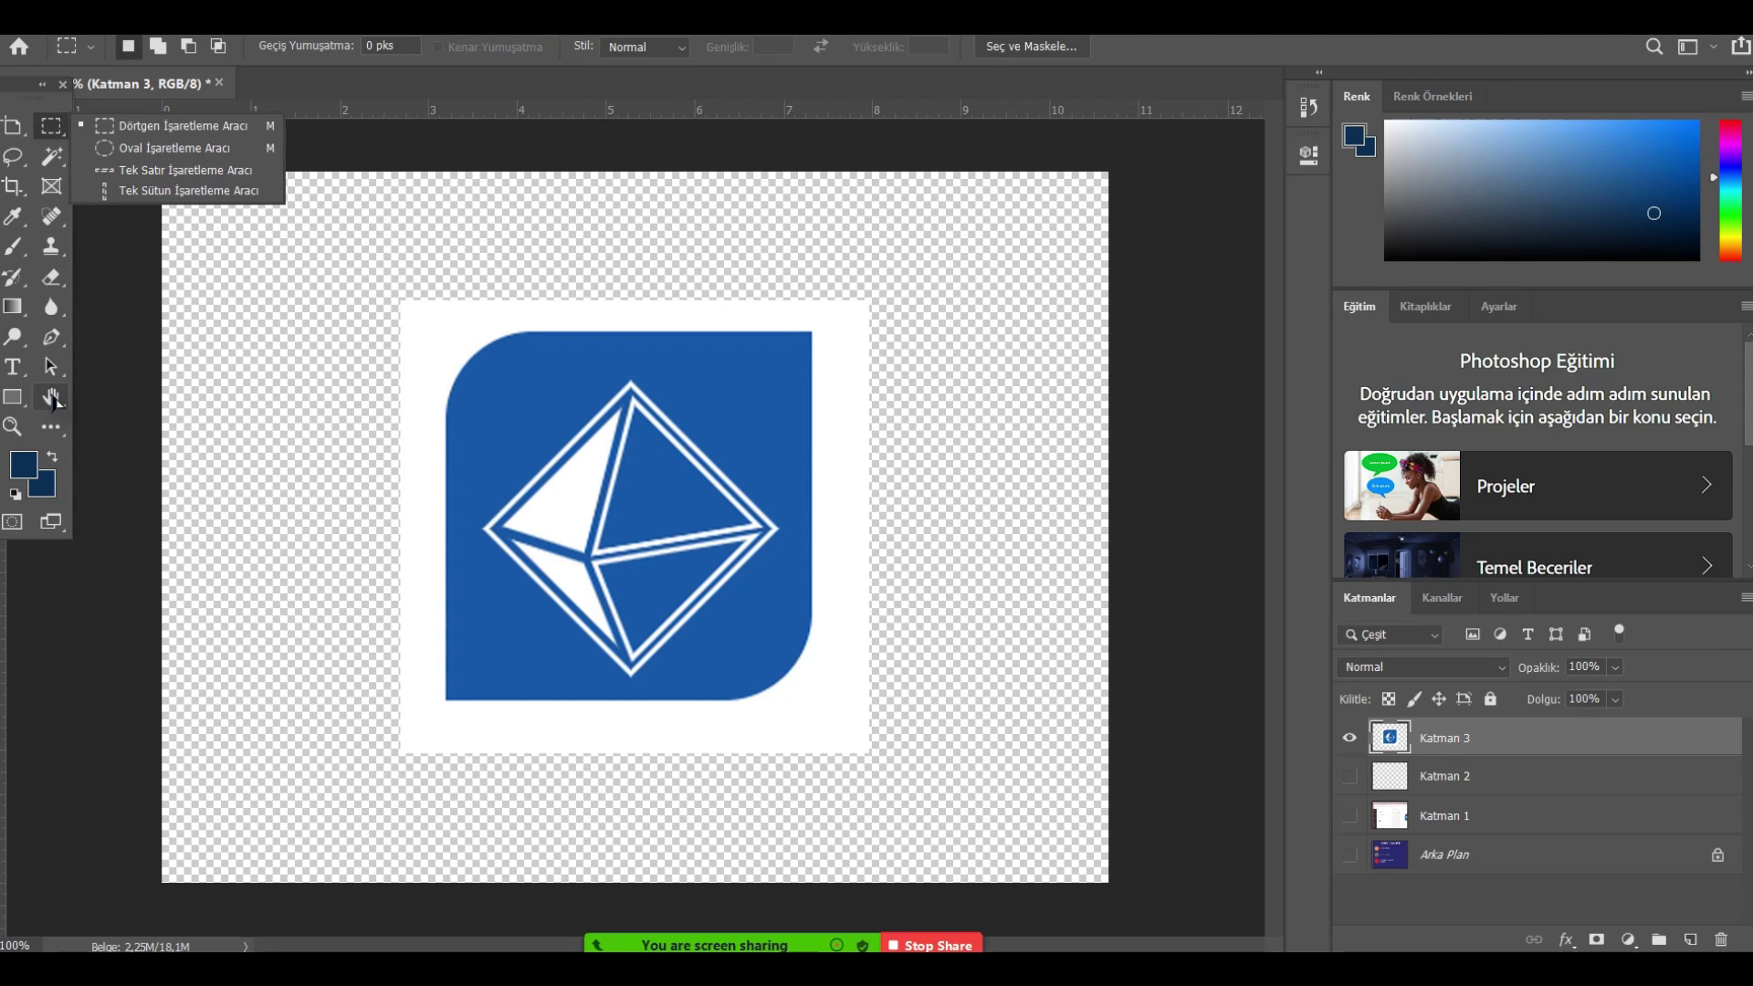
{"action": "left_click", "coordinate": [51, 397]}
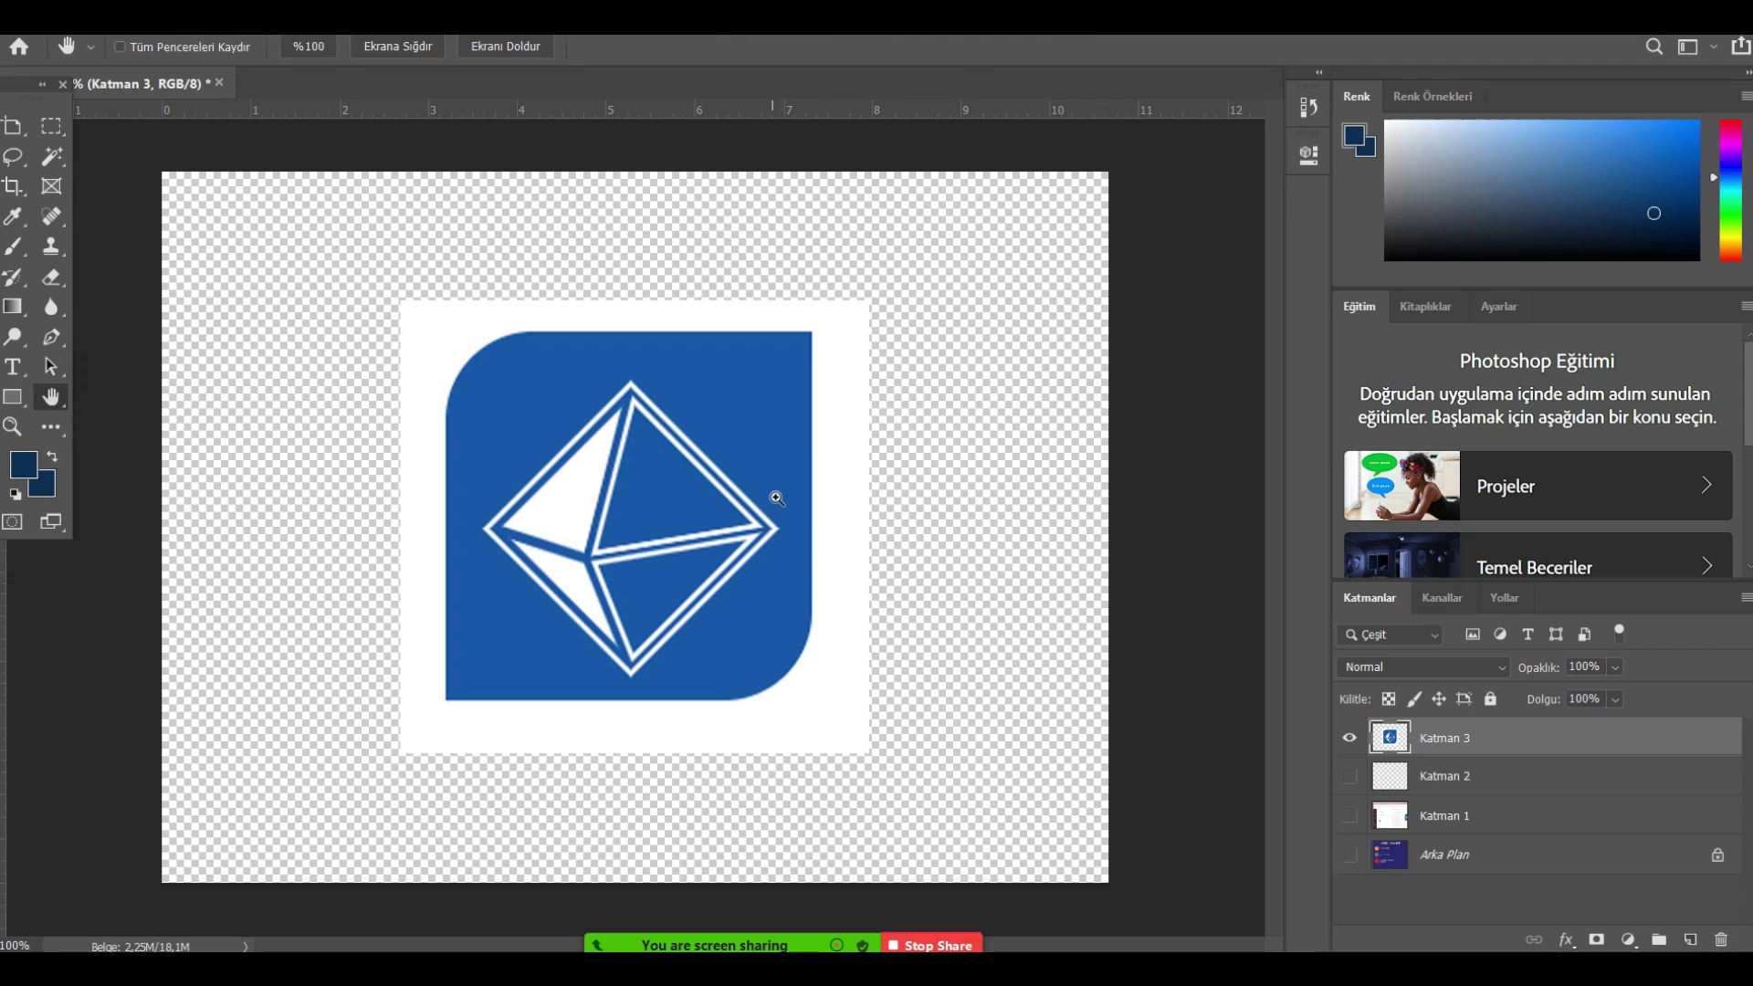
{"action": "key", "text": "ctrl+t"}
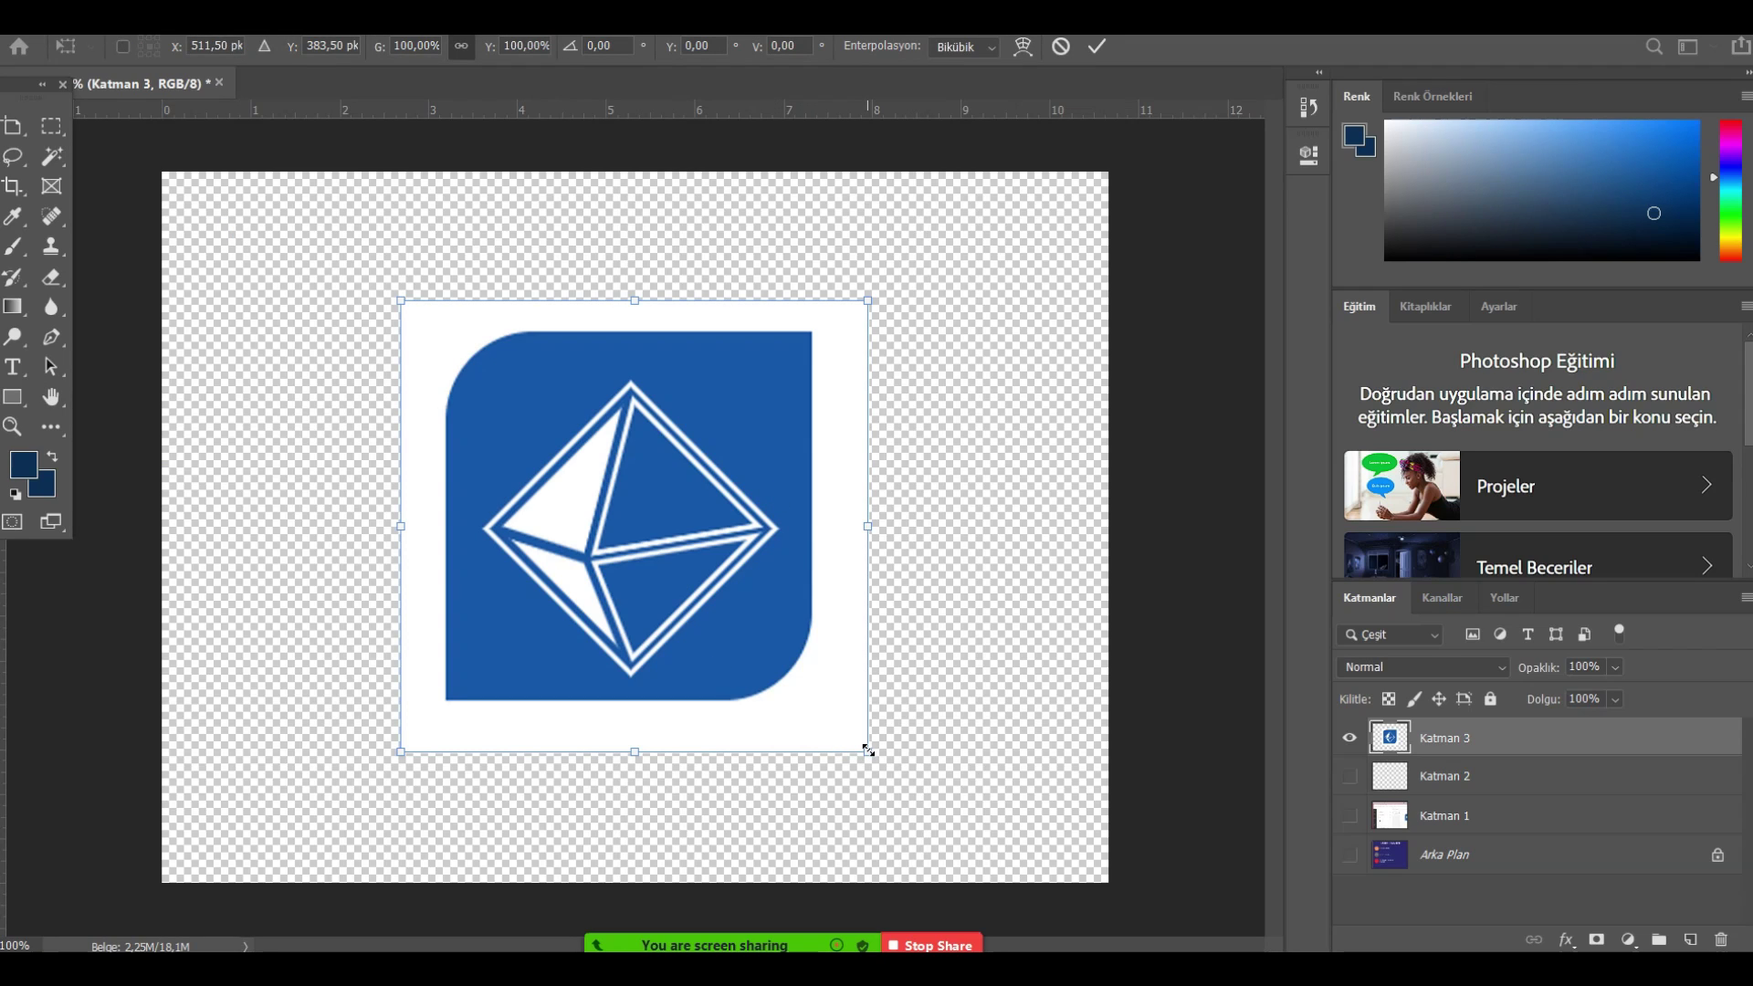
{"action": "left_click_drag", "start_coordinate": [869, 750], "coordinate": [805, 677]}
{"action": "key", "text": "ctrl+z"}
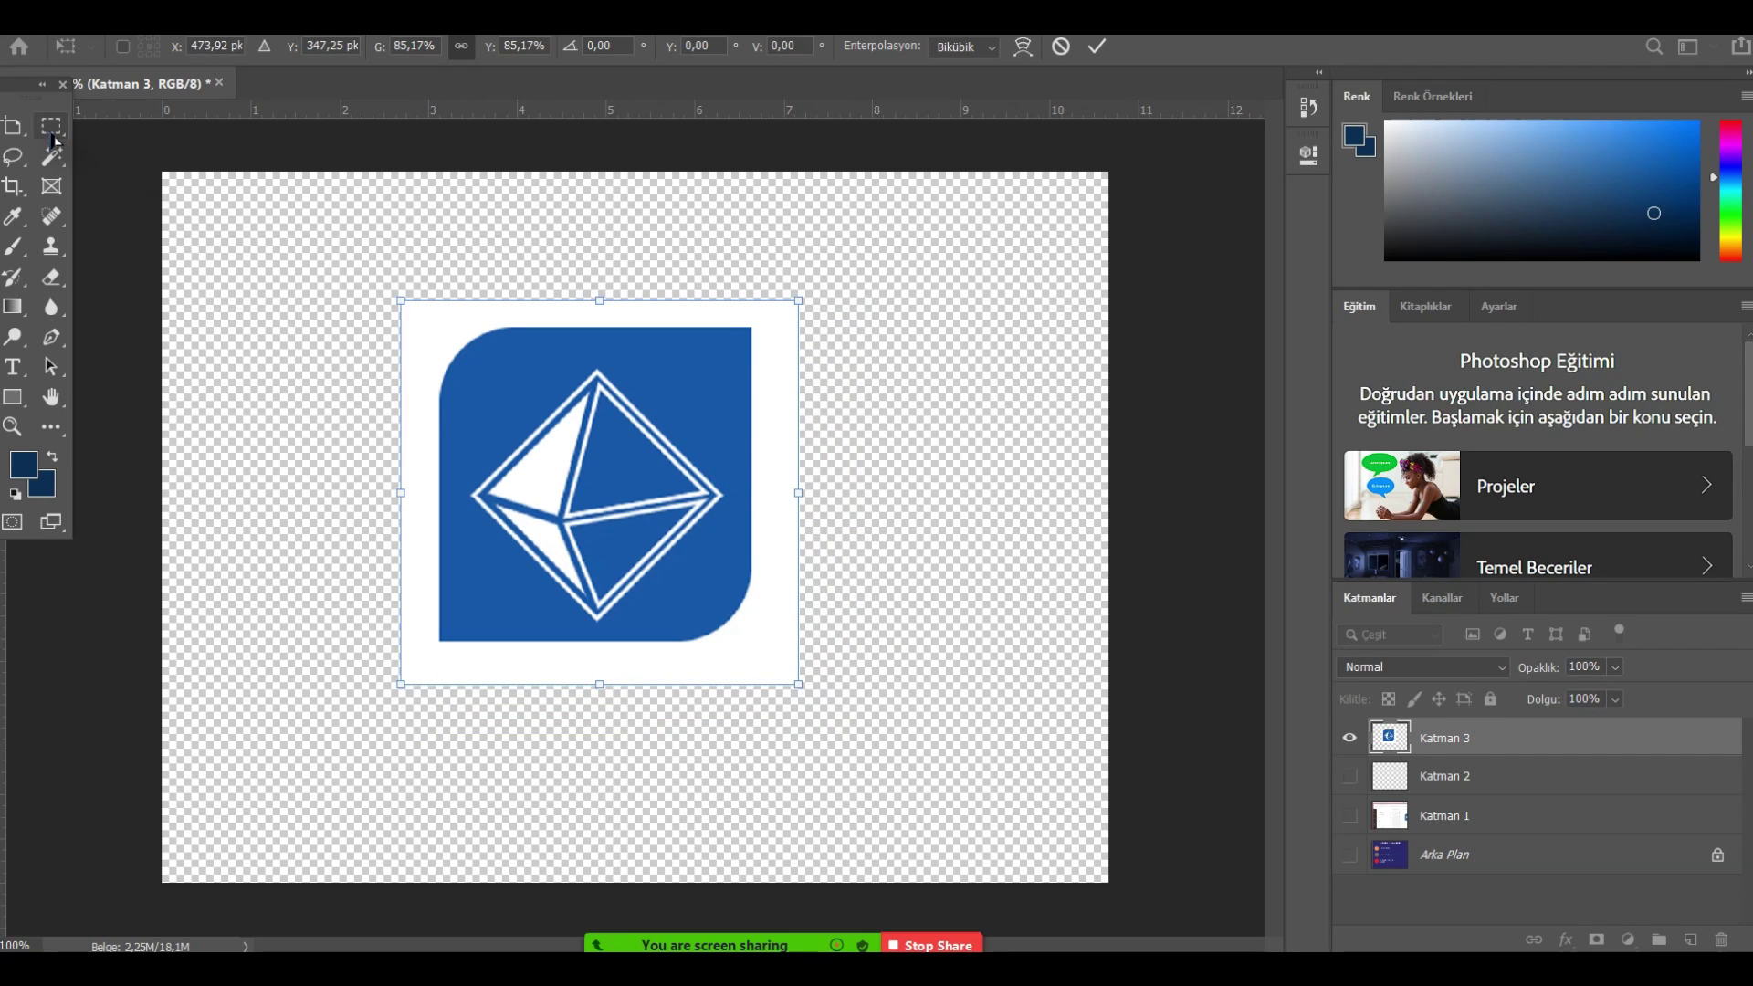
{"action": "key", "text": "Return"}
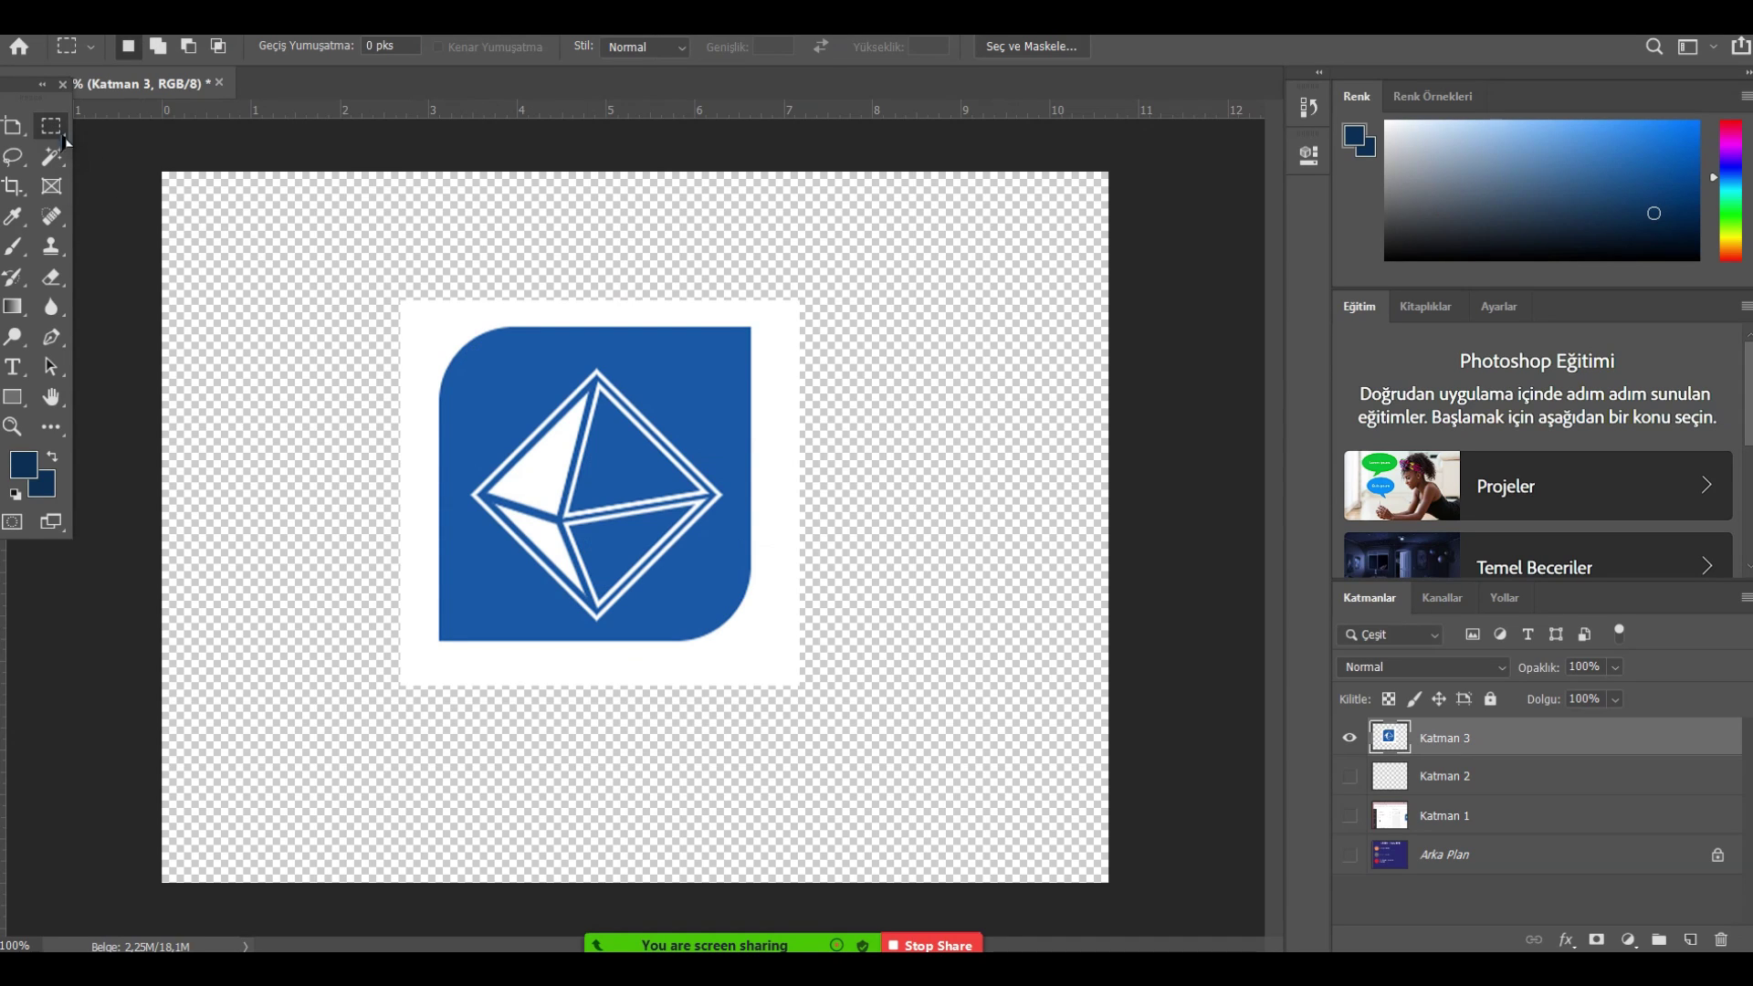
{"action": "left_click", "coordinate": [51, 397]}
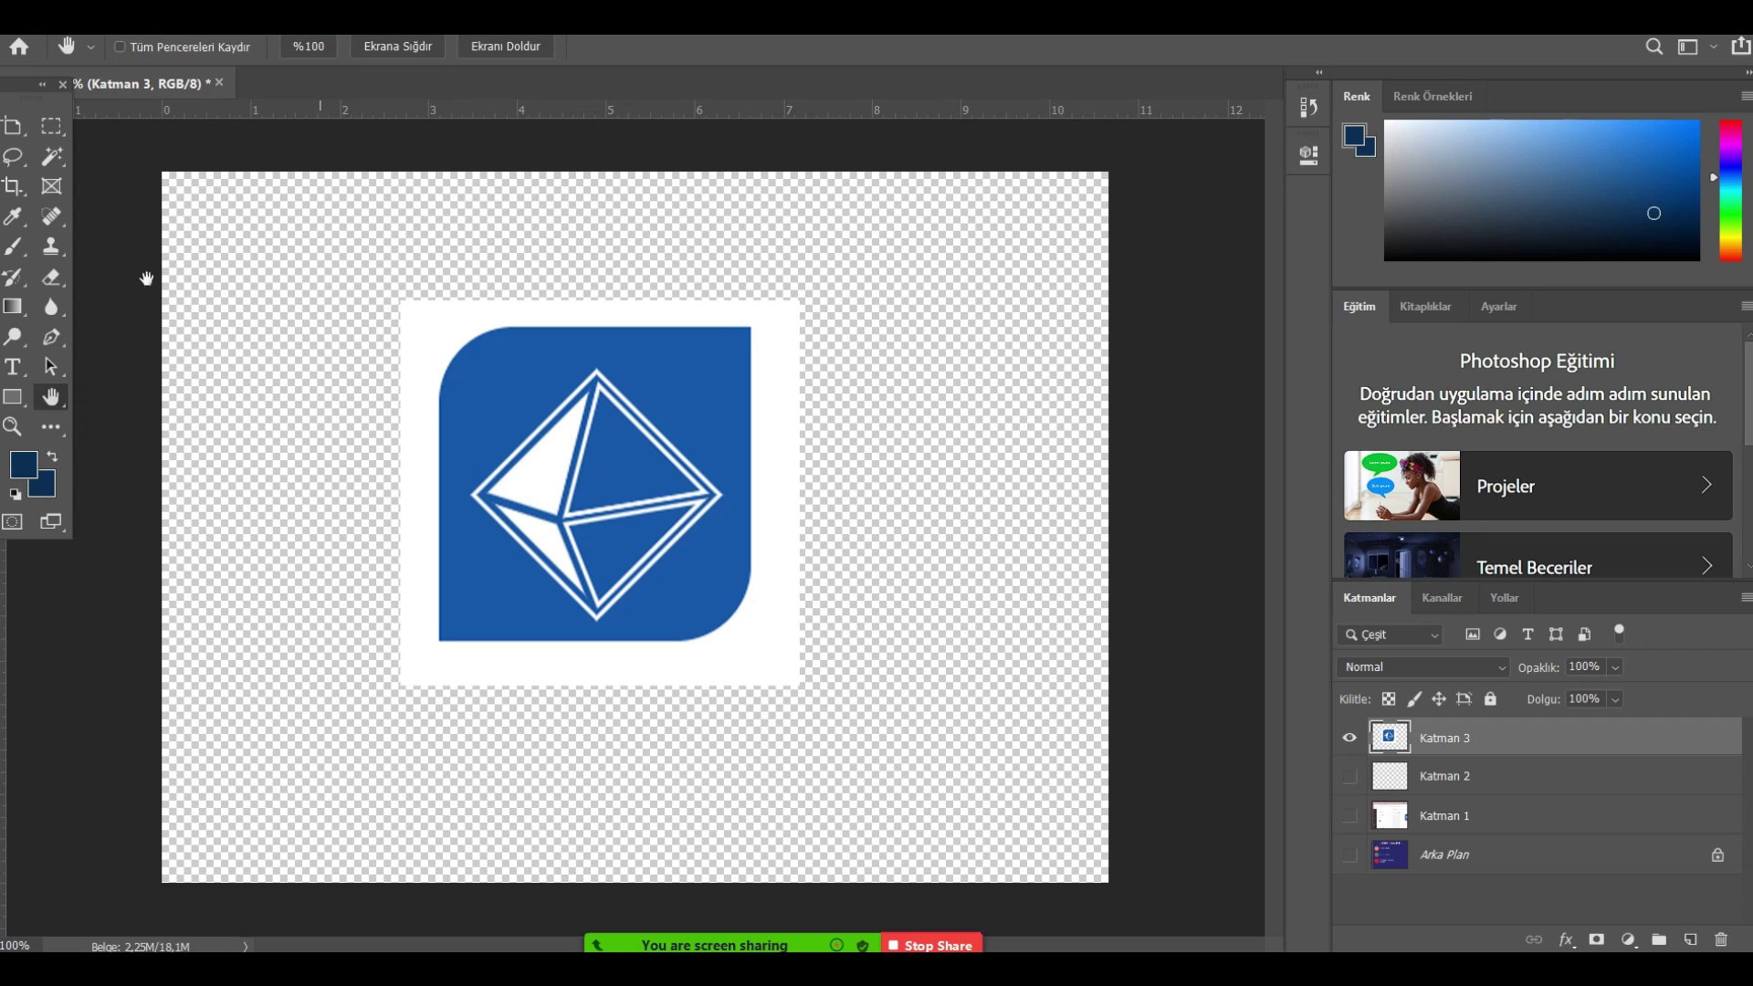
Select the white border around the blue icon with the Magic Wand, delete it, and clear the selection.
{"action": "left_click", "coordinate": [51, 157]}
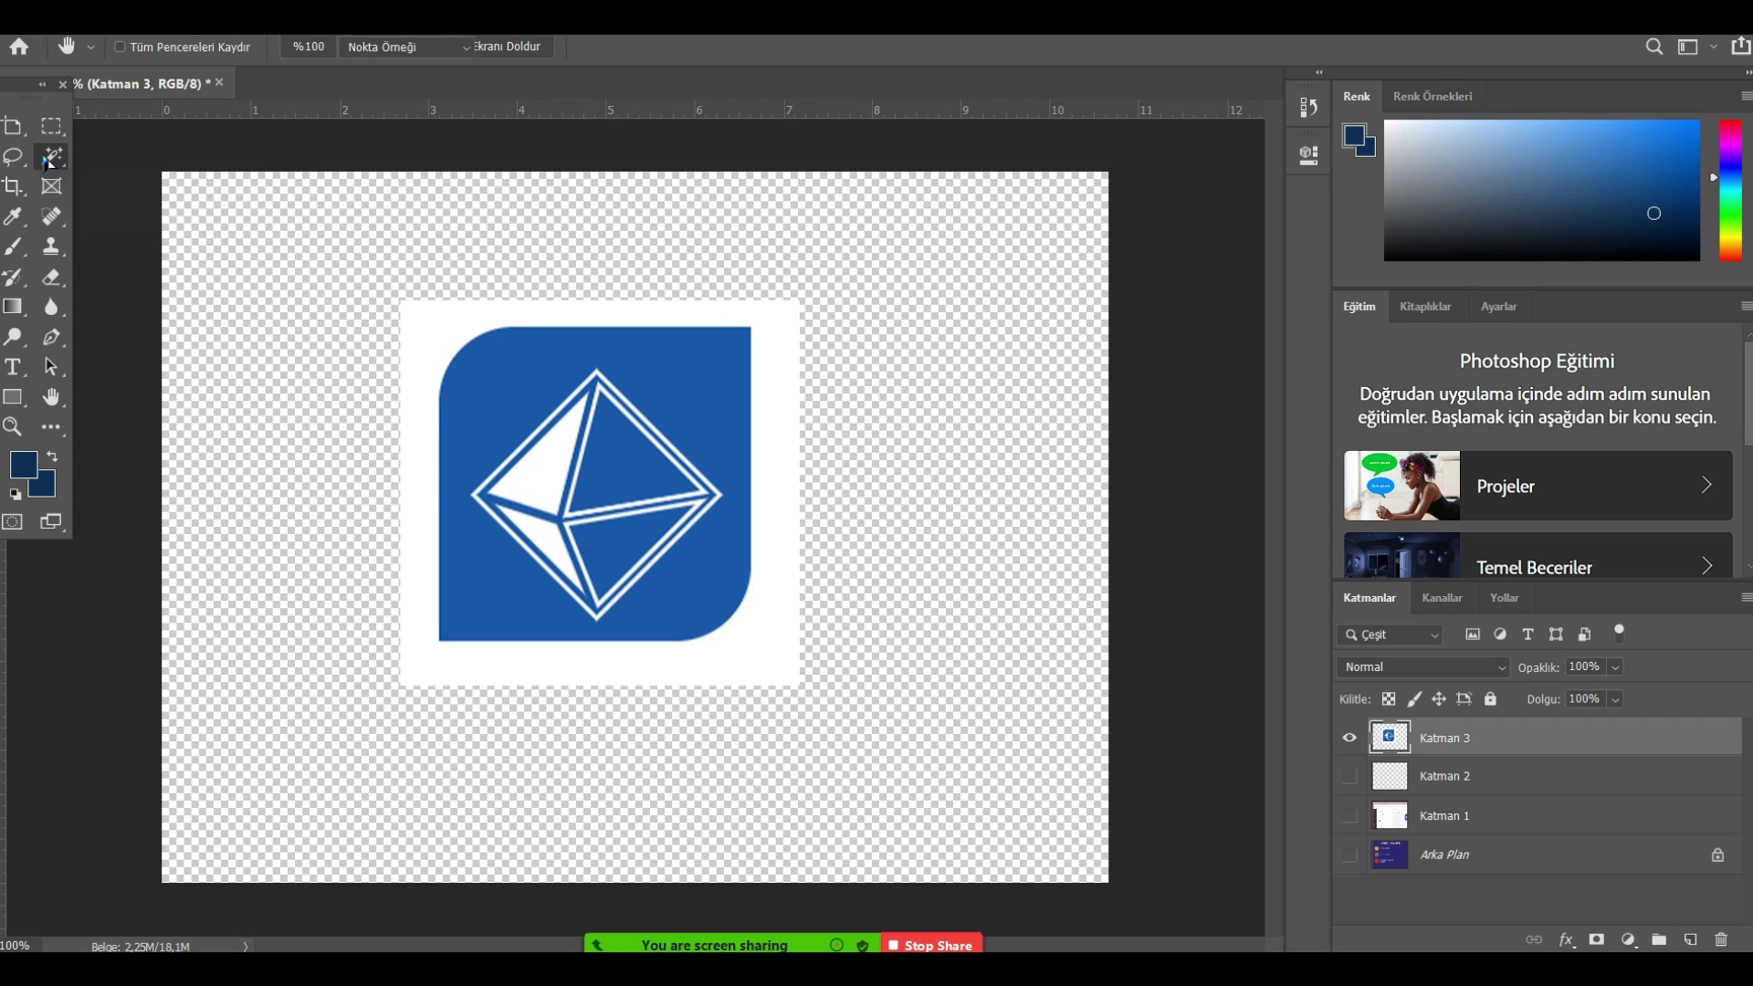
{"action": "left_click", "coordinate": [421, 325]}
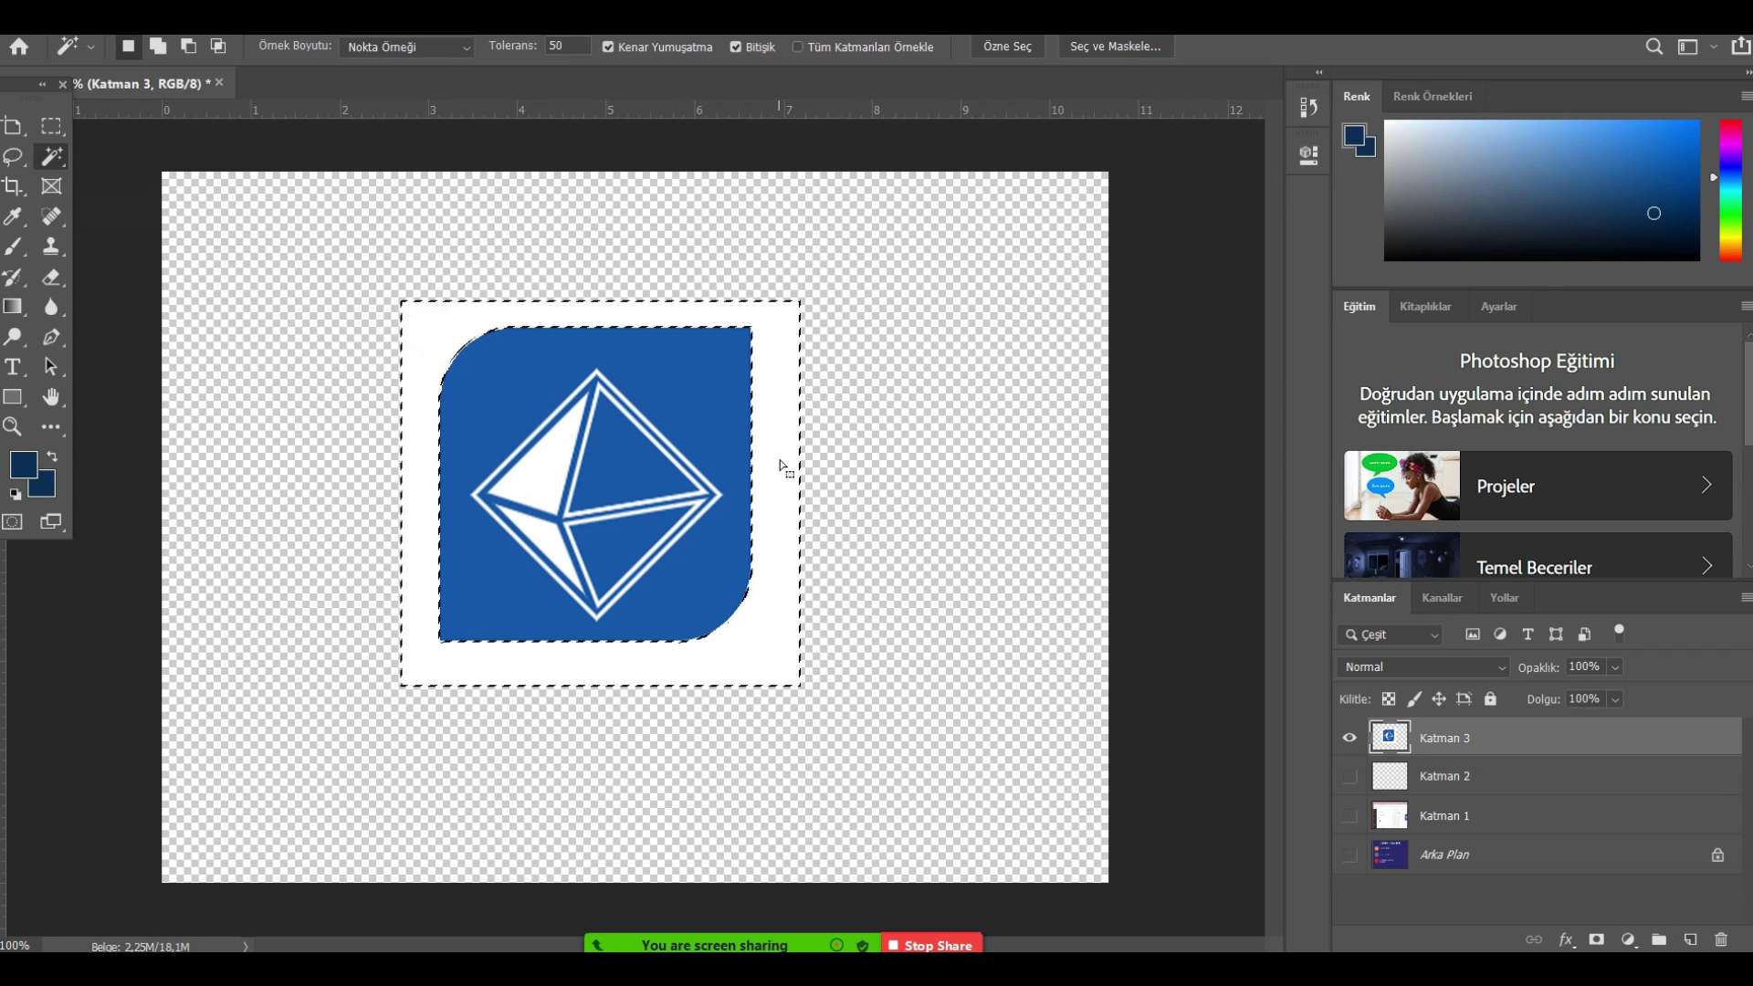
{"action": "key", "text": "ctrl+d"}
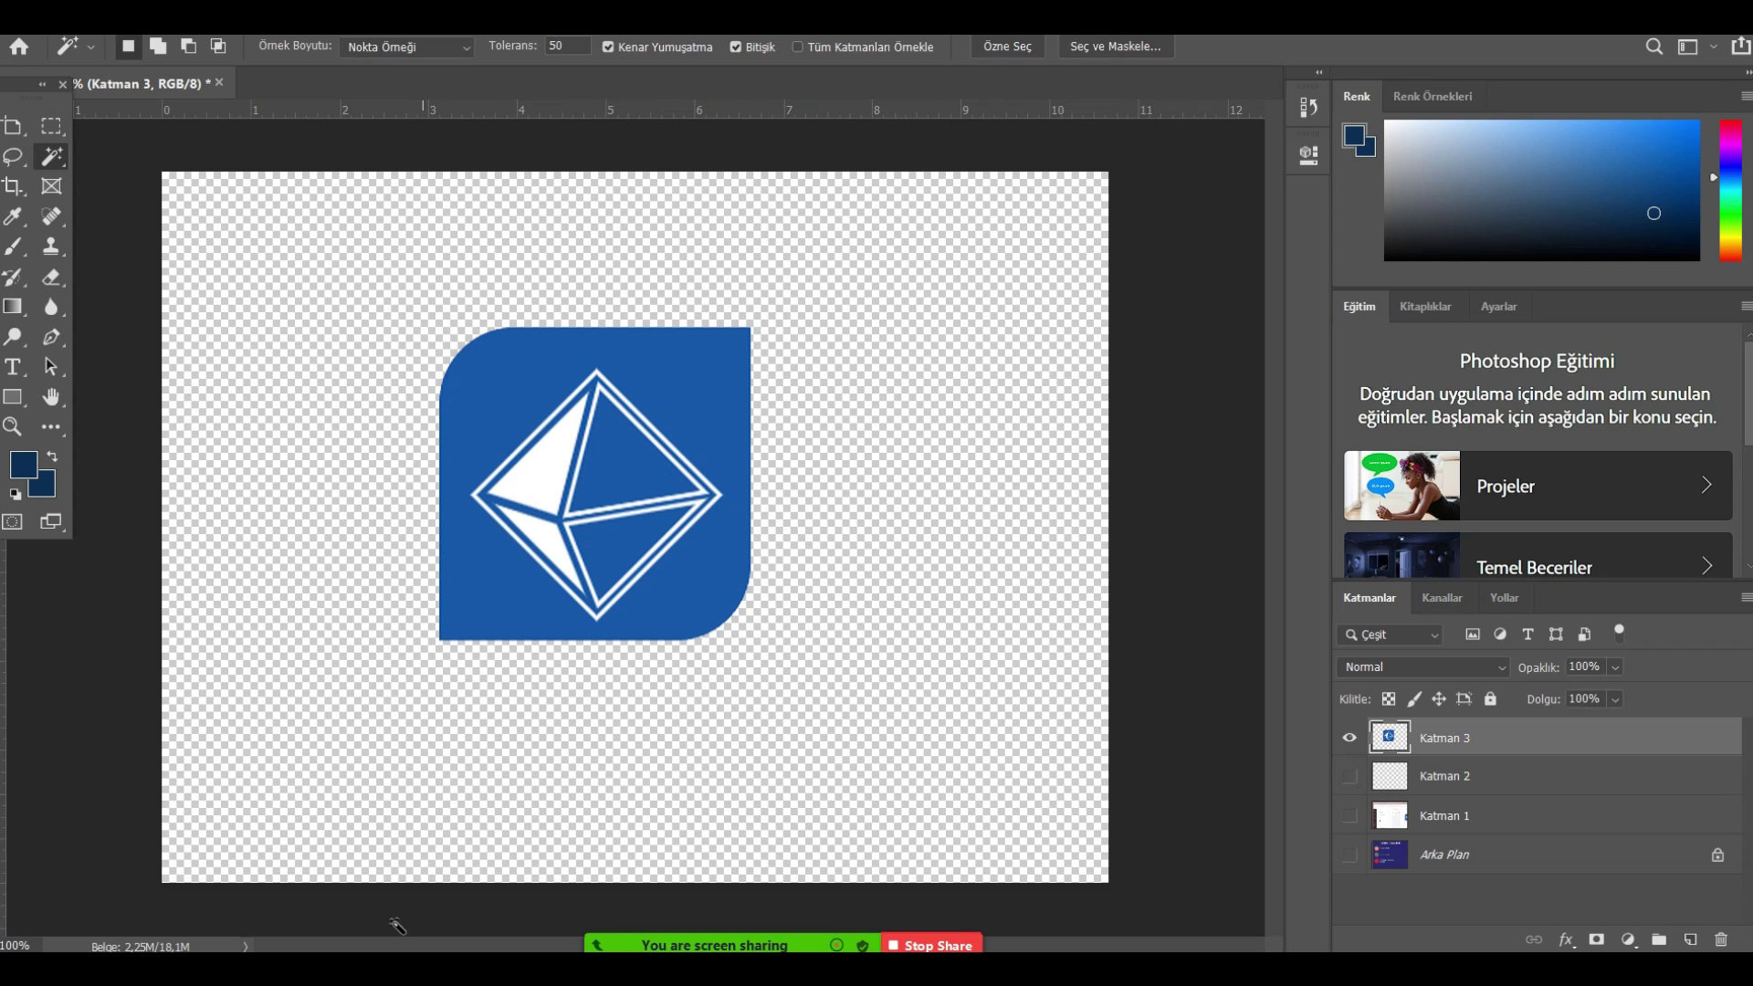
Switch to the logomaster.ai editor in Chrome, move the ONLINE EĞITIM text up and rotate it counterclockwise to an upward slant.
{"action": "key", "text": "alt+Tab"}
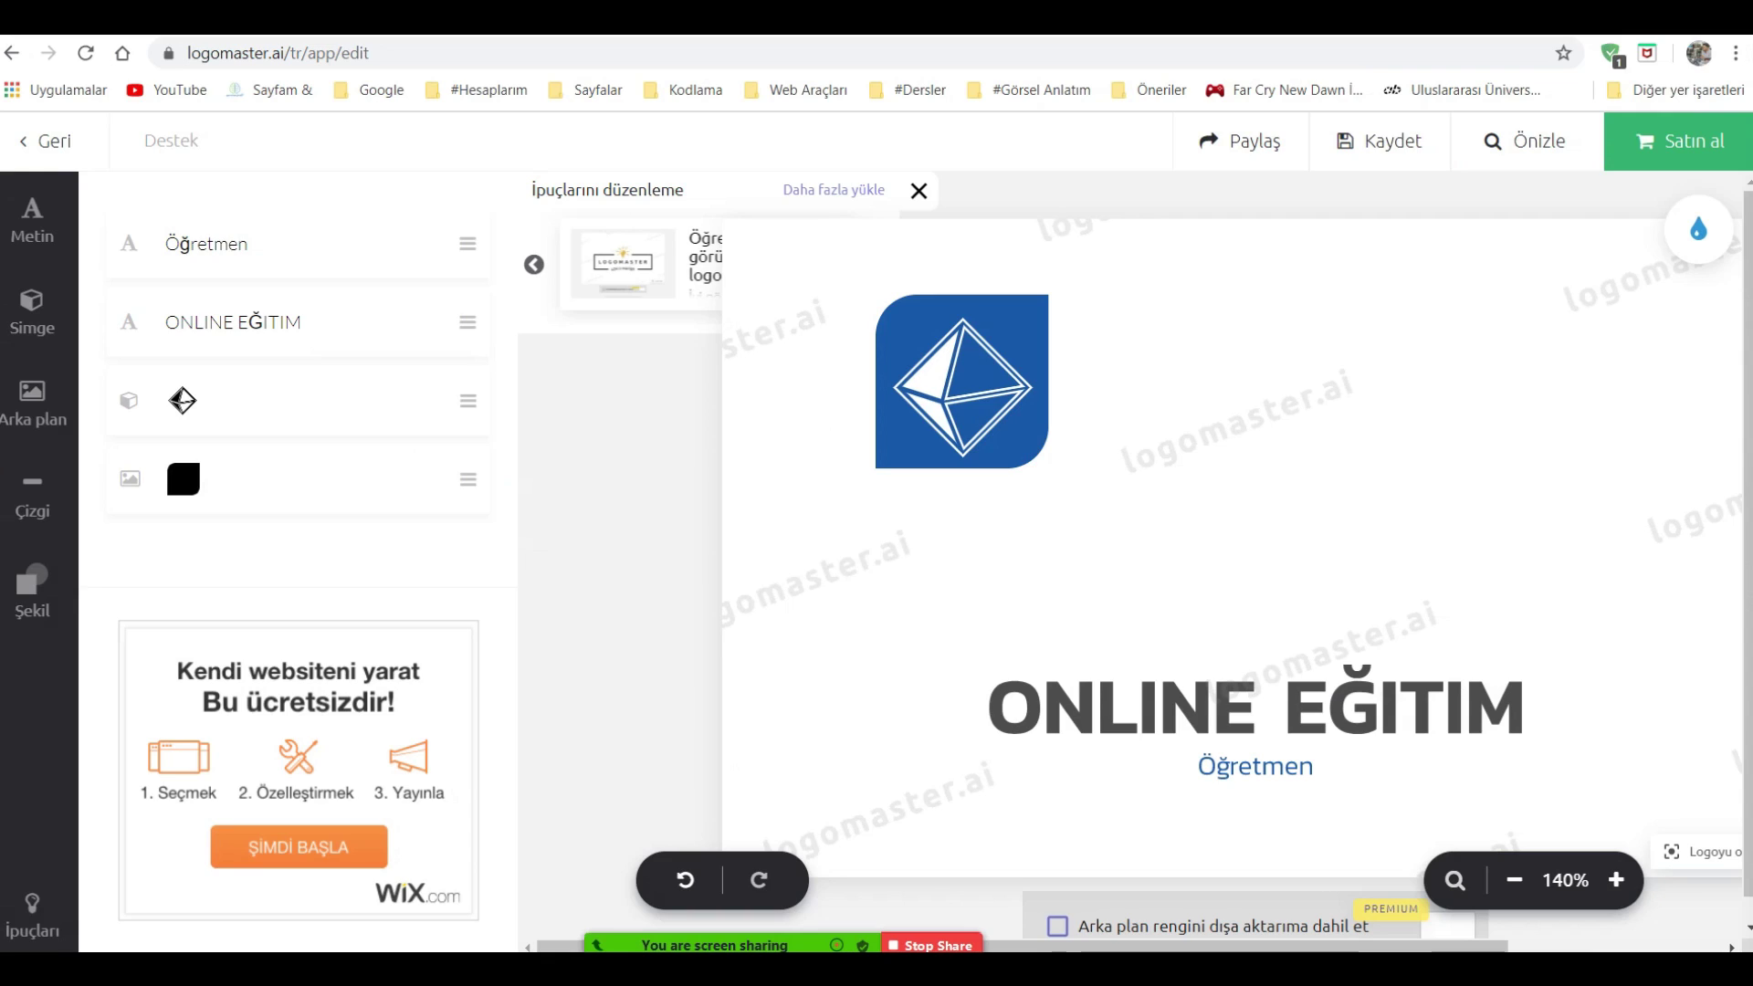
{"action": "left_click", "coordinate": [393, 924]}
{"action": "key", "text": "Escape"}
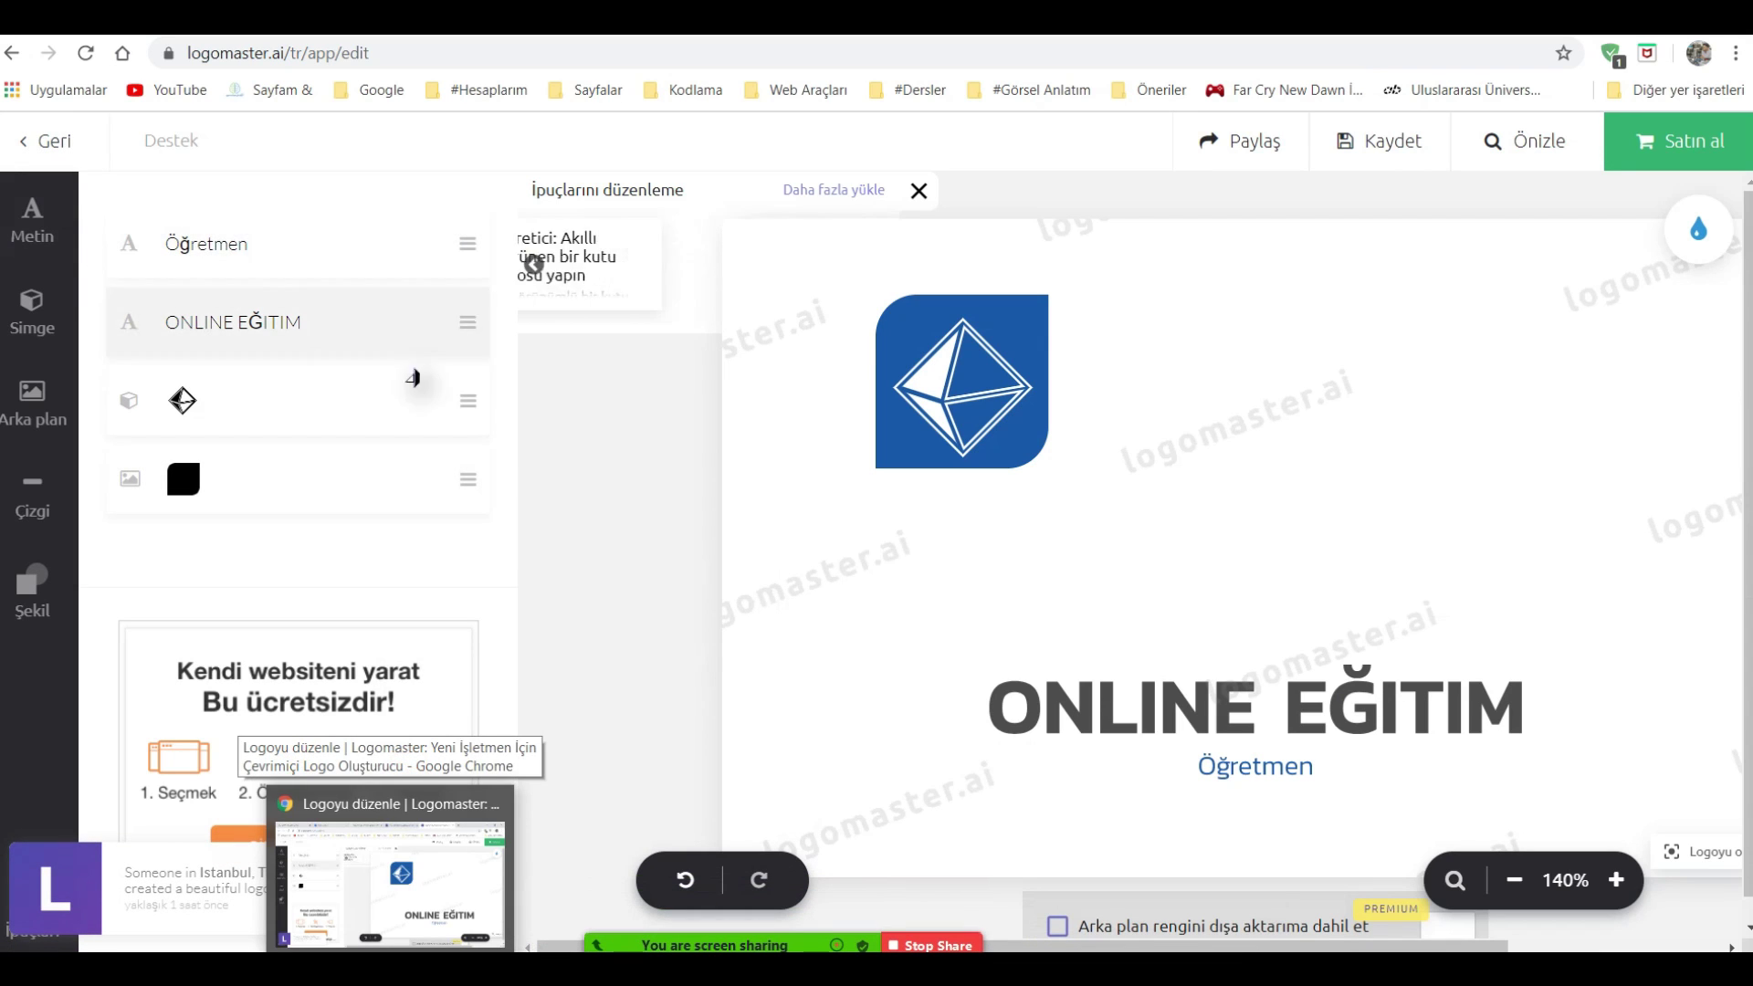
{"action": "left_click", "coordinate": [1388, 714]}
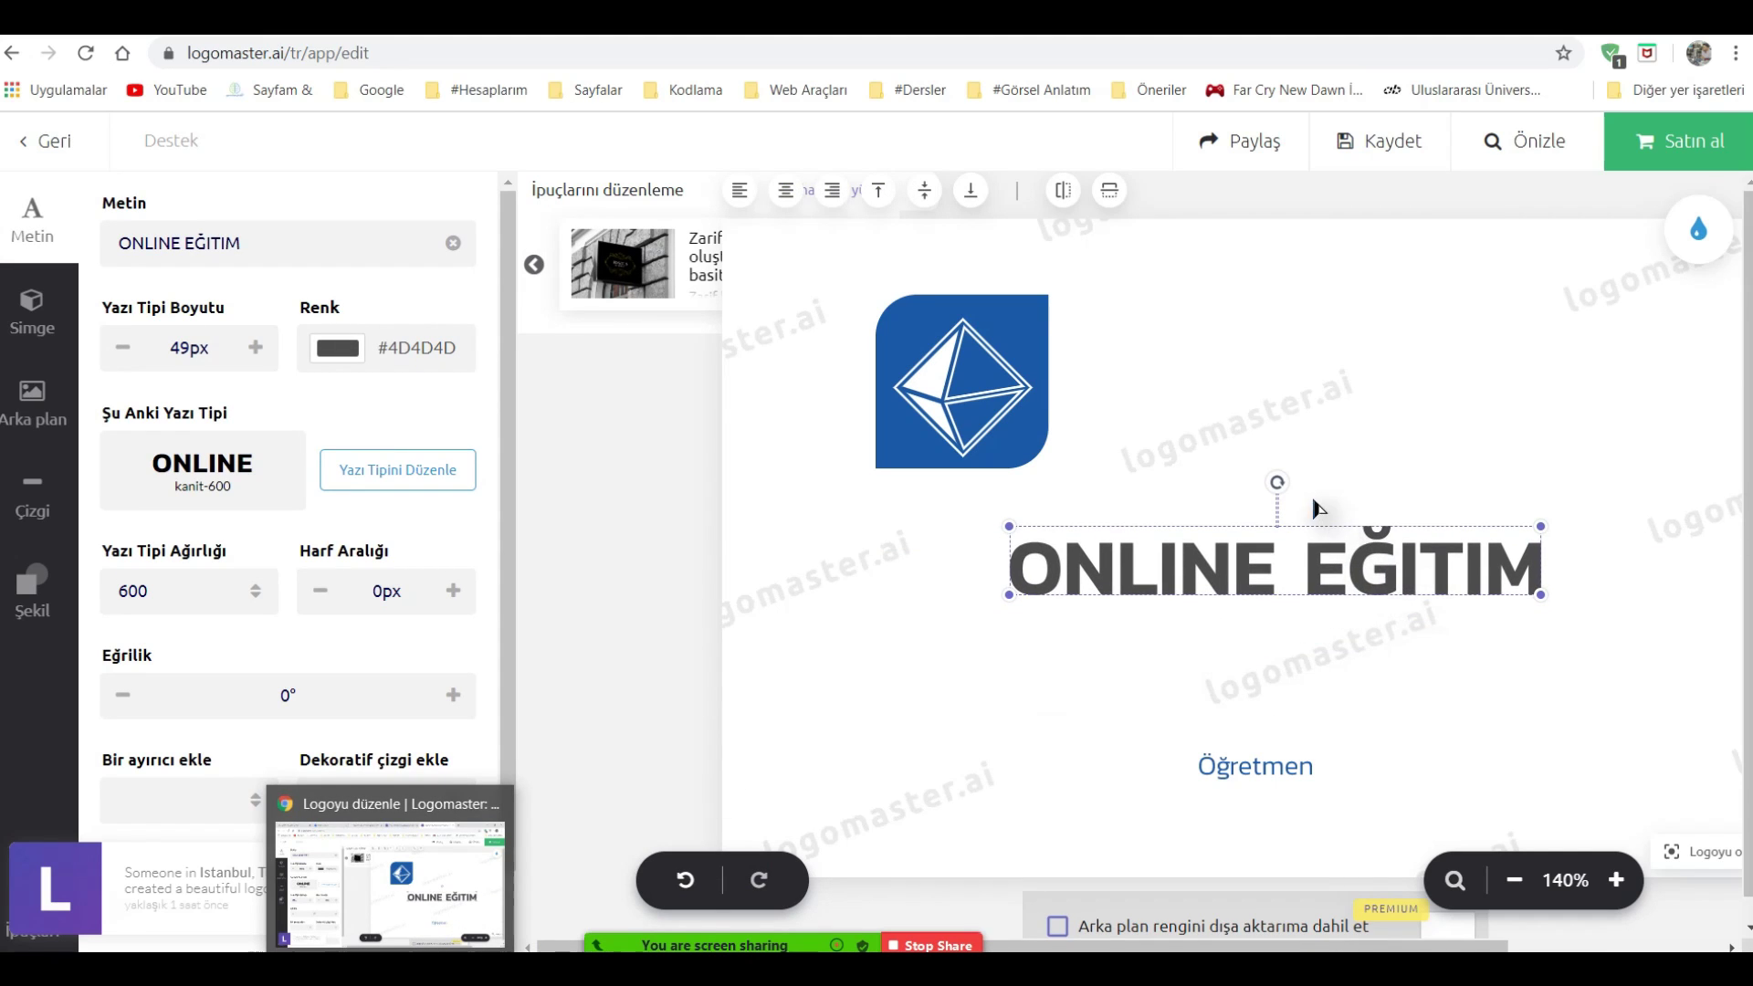
{"action": "left_click_drag", "start_coordinate": [1272, 472], "coordinate": [1231, 475]}
{"action": "left_click", "coordinate": [1377, 778]}
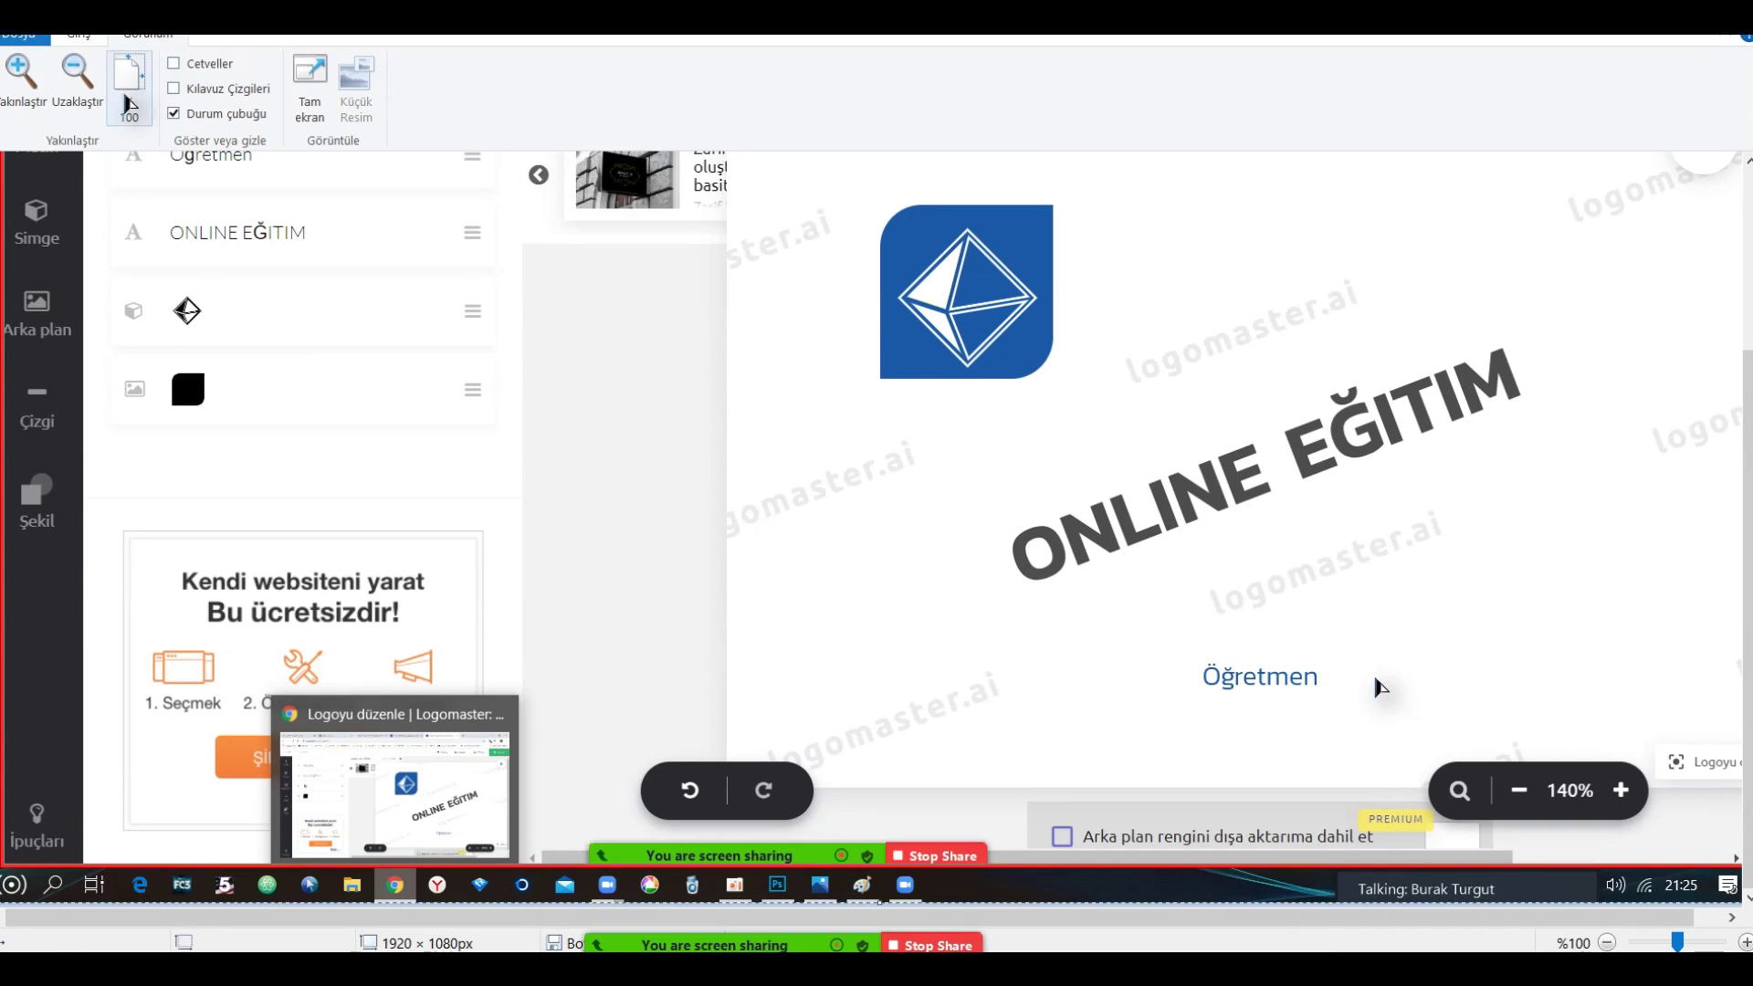
Switch to Paint with the new editor screenshot and copy a selection about 648 × 338 px around the slanted ONLINE EĞITIM text.
{"action": "scroll", "coordinate": [121, 172], "scroll_direction": "up", "scroll_amount": 3}
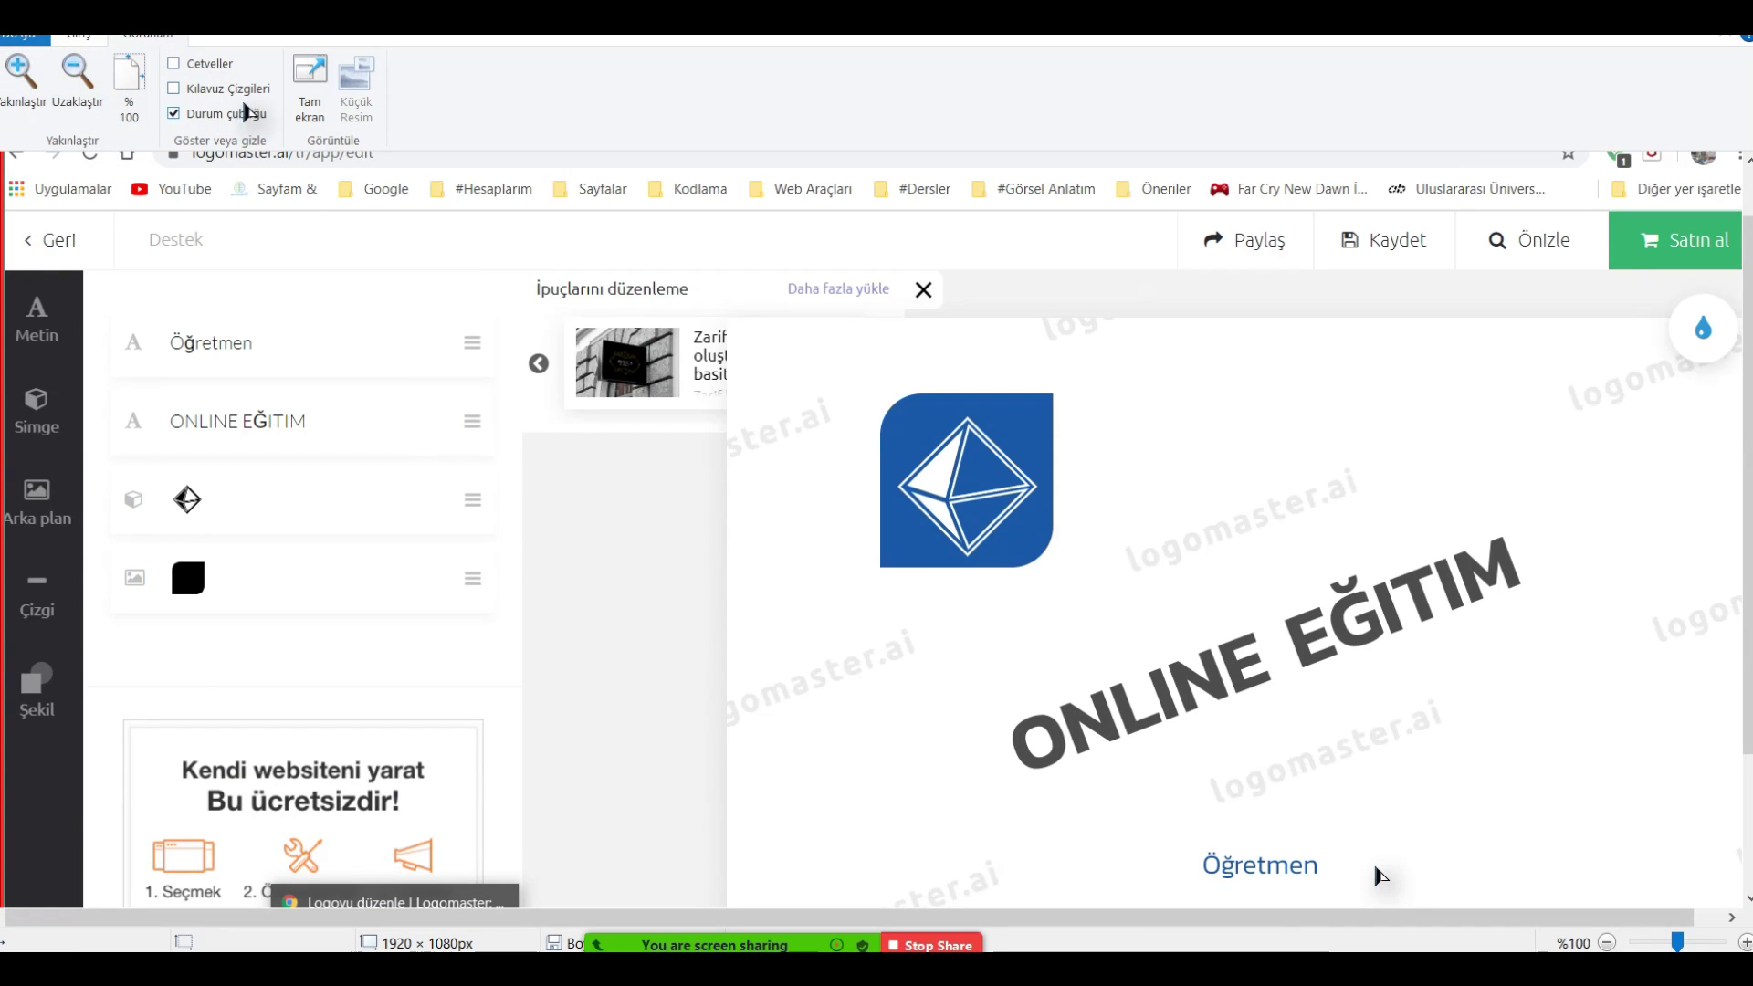
{"action": "scroll", "coordinate": [208, 322], "scroll_direction": "up", "scroll_amount": 1}
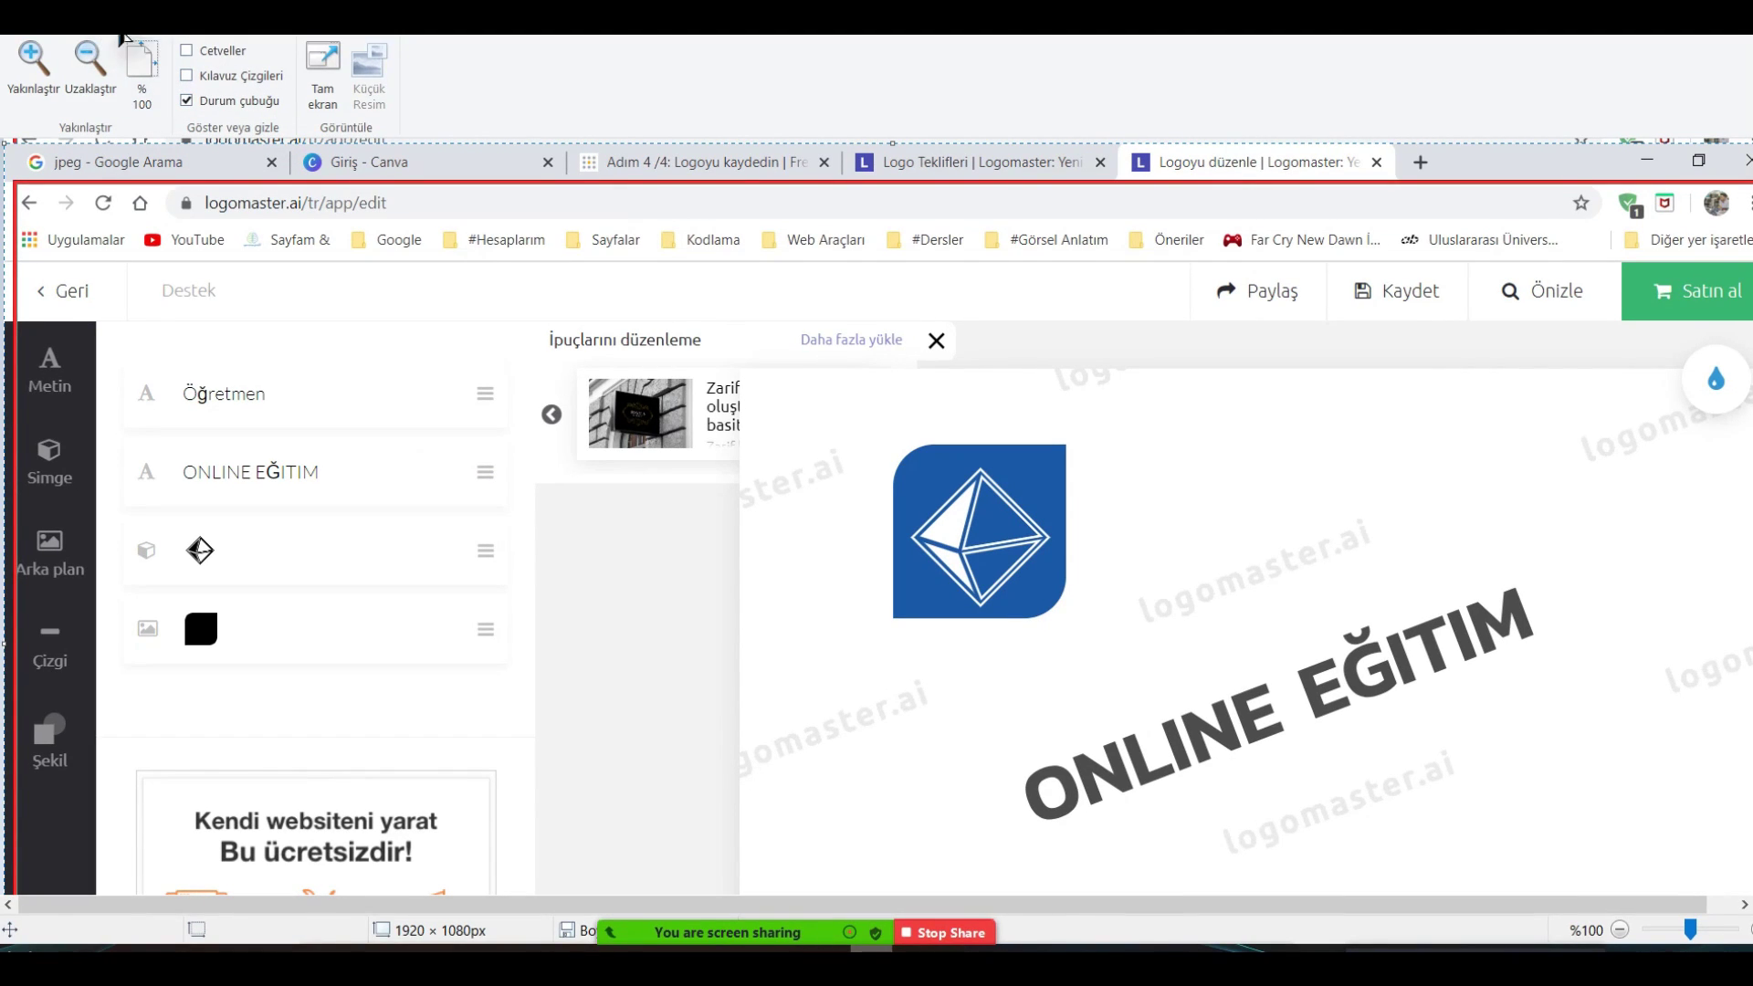
{"action": "left_click", "coordinate": [100, 33]}
{"action": "scroll", "coordinate": [978, 599], "scroll_direction": "down", "scroll_amount": 2}
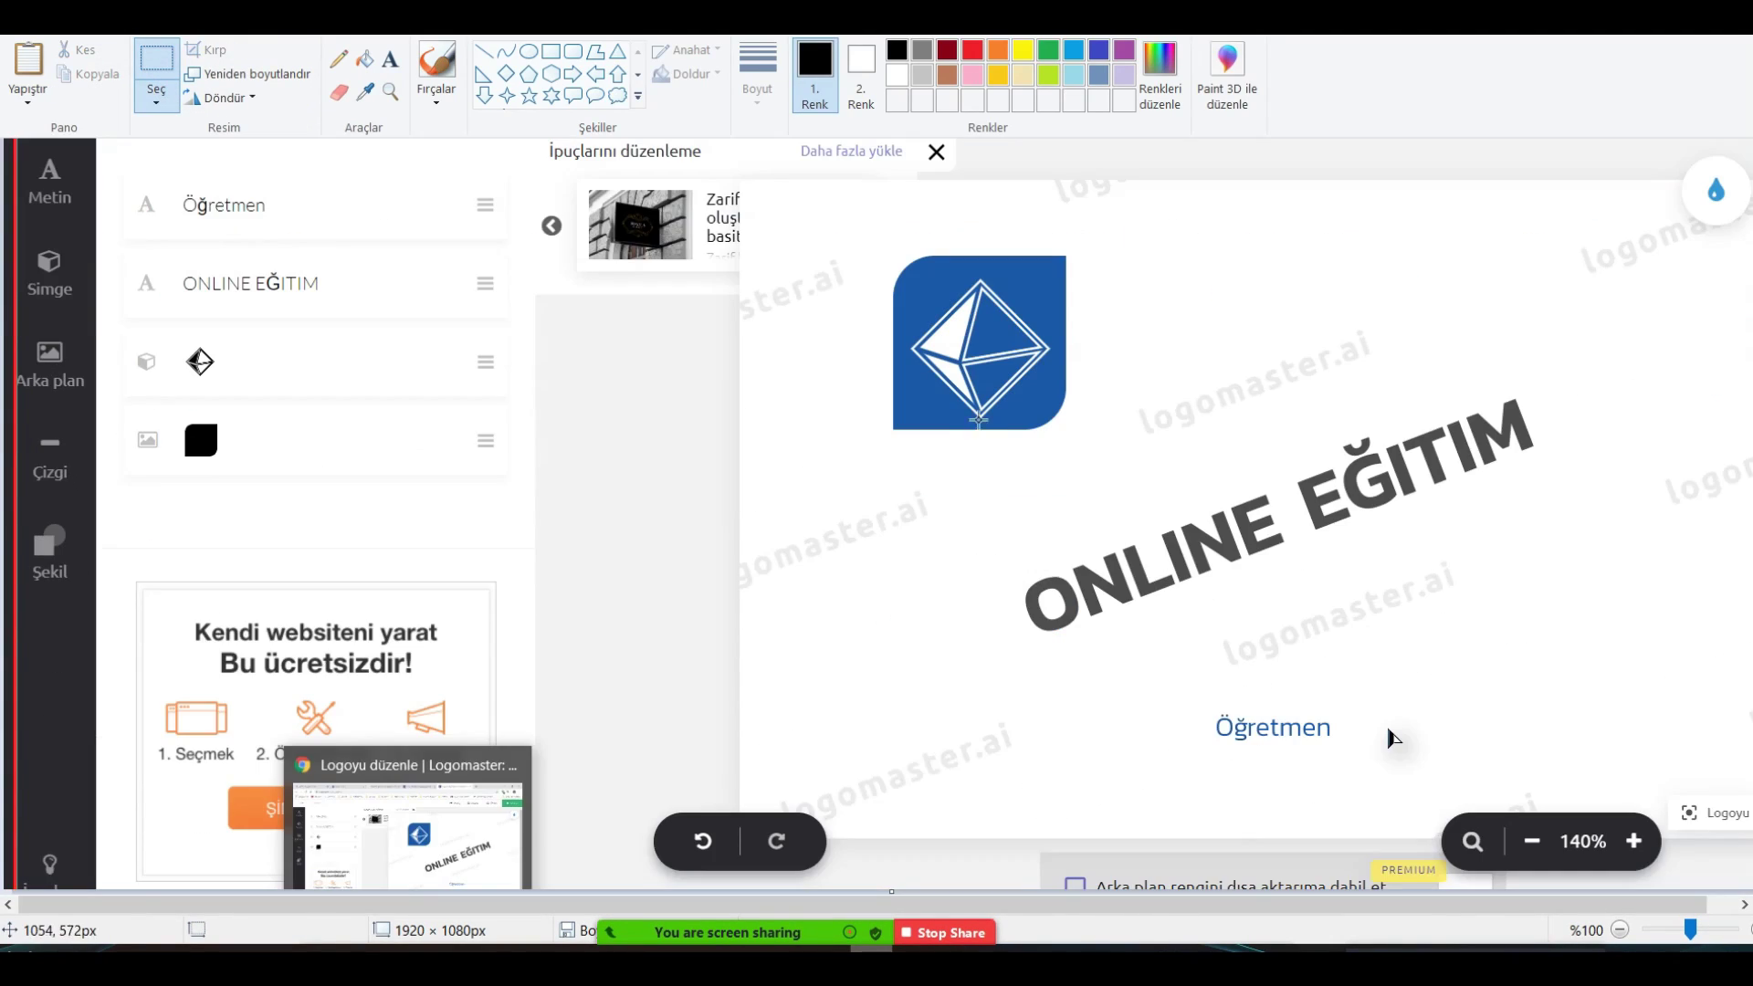
{"action": "mouse_move", "coordinate": [961, 358]}
{"action": "left_mouse_down"}
{"action": "mouse_move", "coordinate": [1428, 587]}
{"action": "mouse_move", "coordinate": [1534, 676]}
{"action": "mouse_move", "coordinate": [1561, 672]}
{"action": "left_mouse_up"}
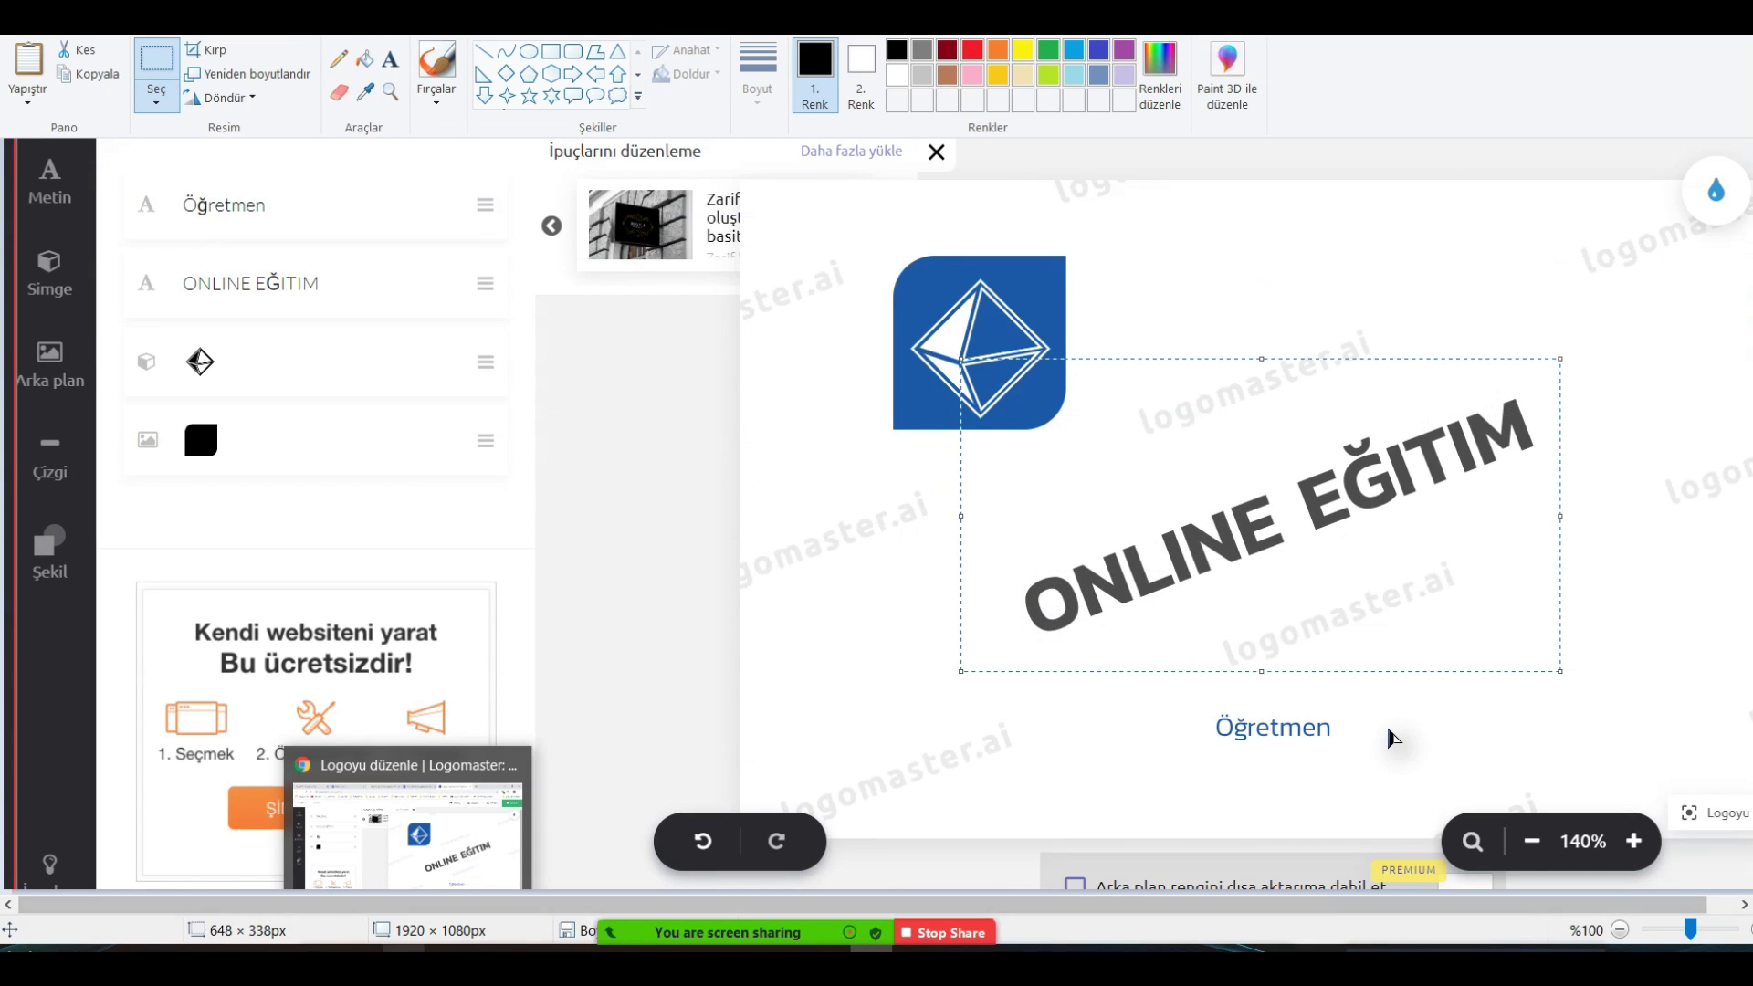
Switch back to Photoshop and paste the copied ONLINE EĞITIM text area as a new layer above the icon.
{"action": "key", "text": "alt+Tab"}
{"action": "key", "text": "alt+Tab"}
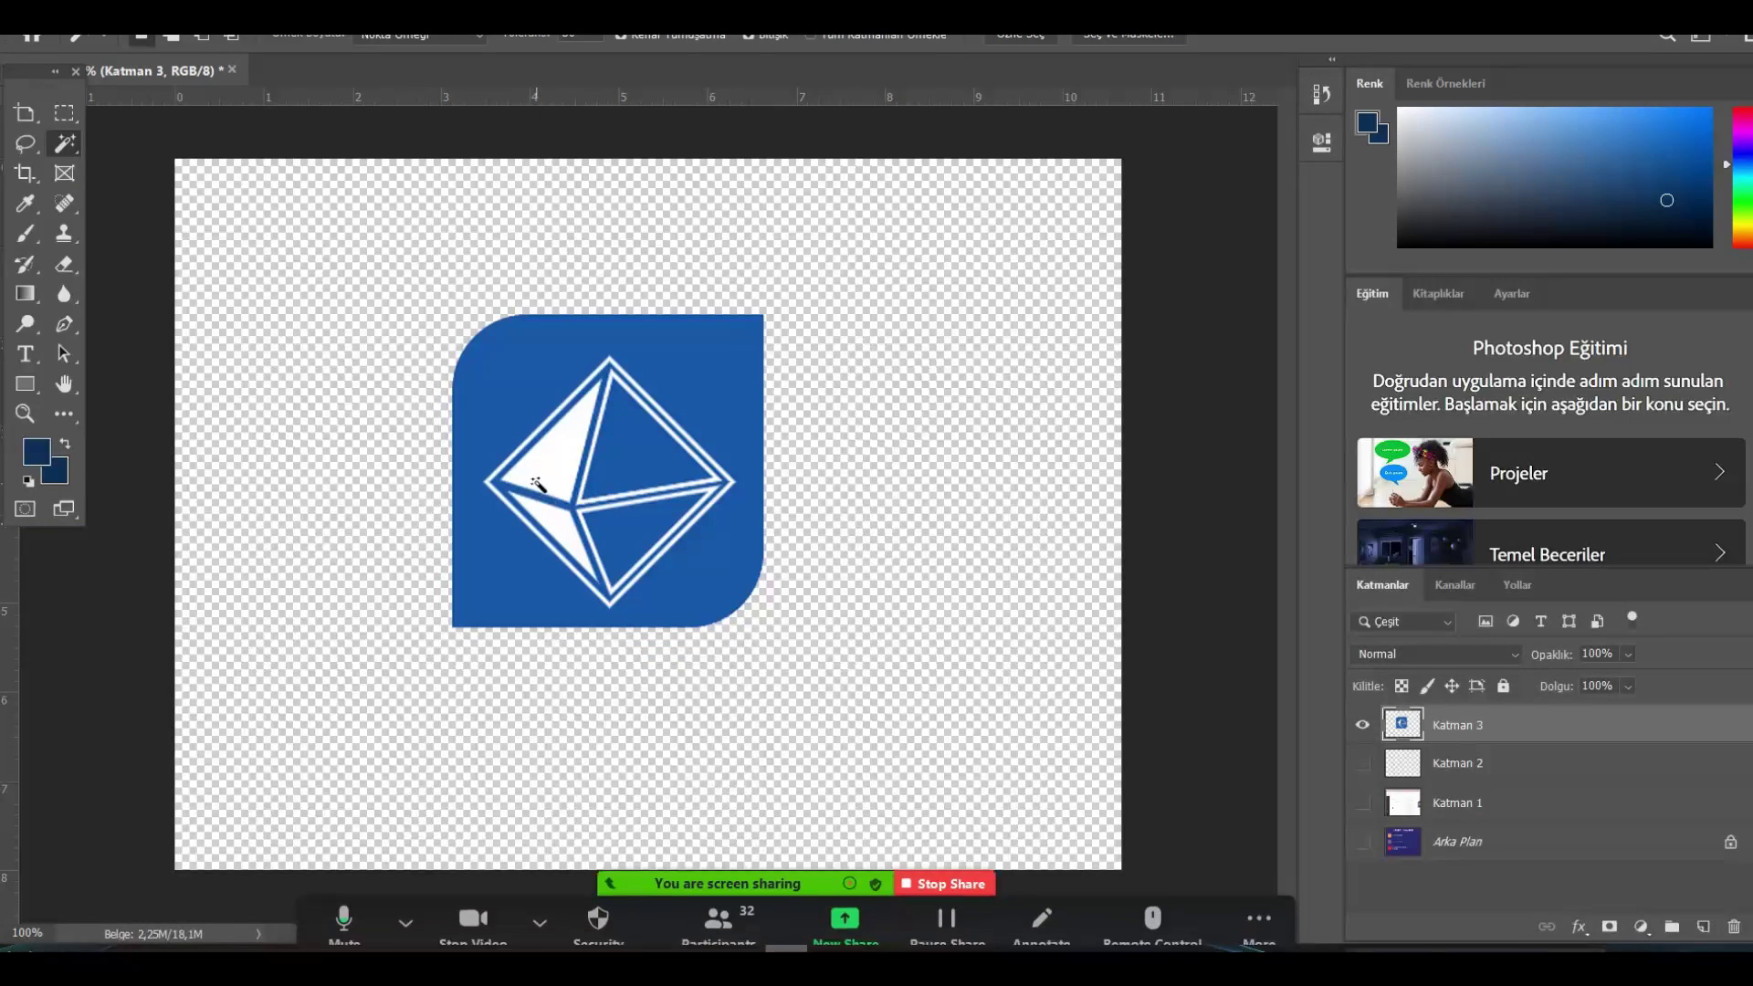
{"action": "key", "text": "ctrl+v"}
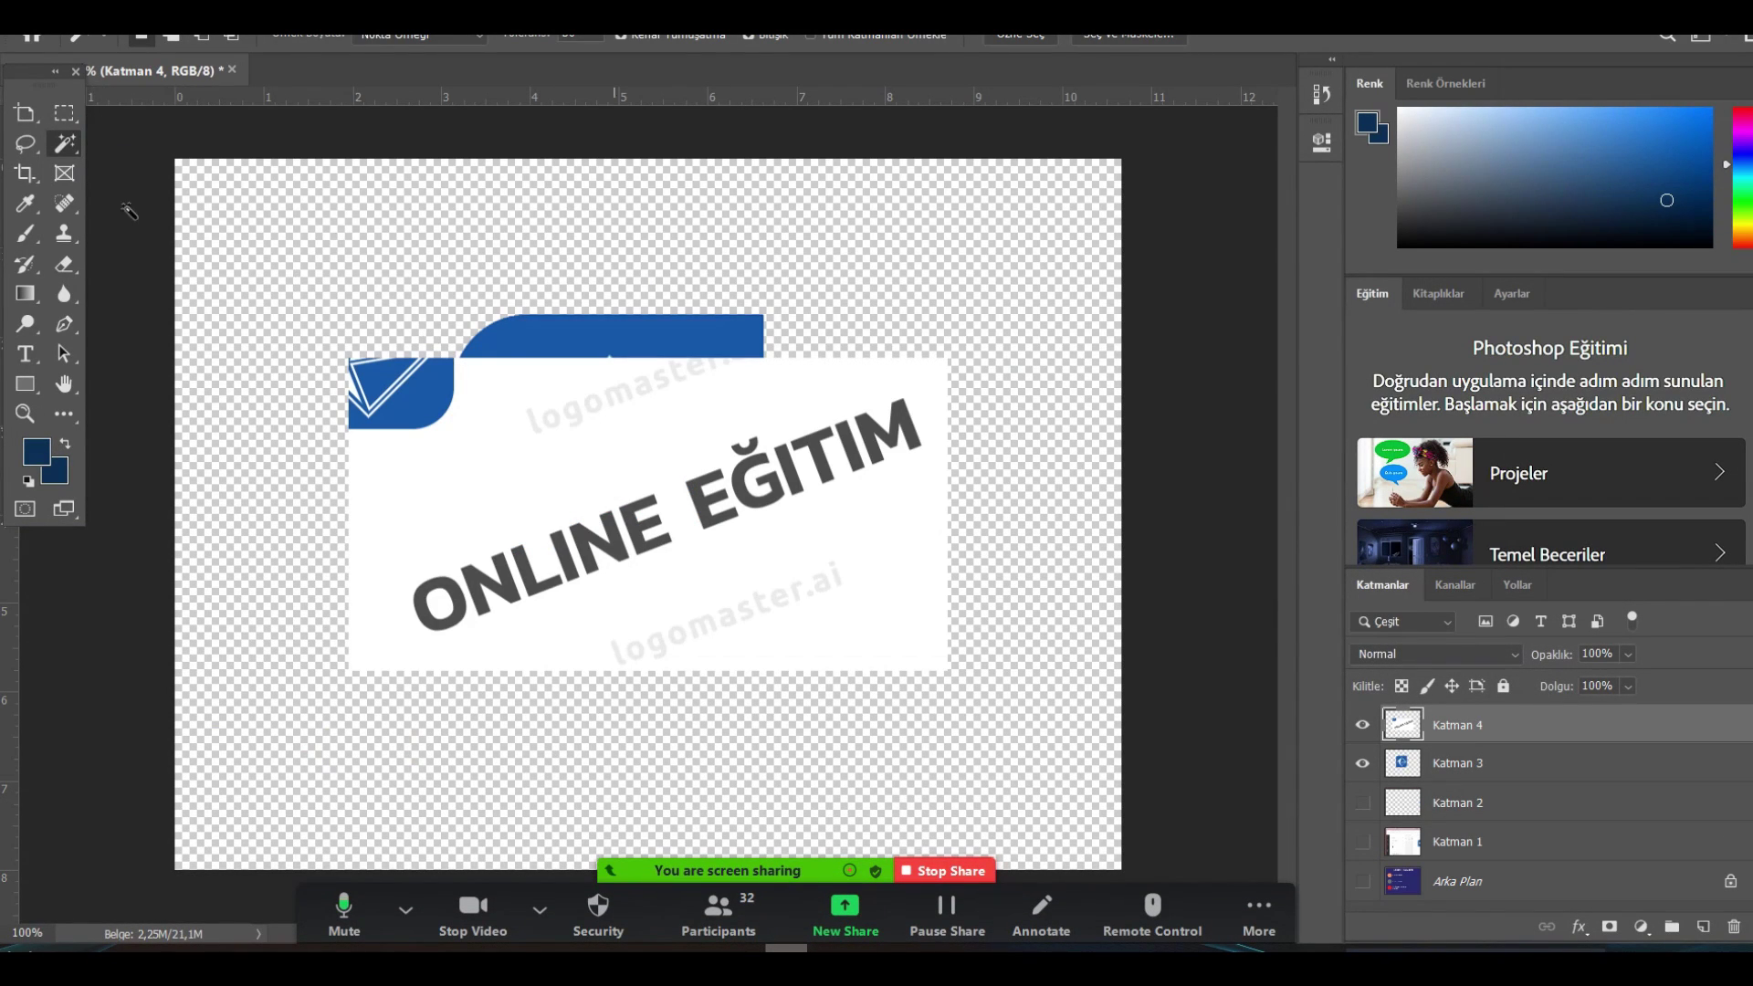
Rotate the pasted ONLINE EĞITIM layer clockwise with Free Transform to reduce the slant of its text, and apply it.
{"action": "left_click", "coordinate": [64, 113]}
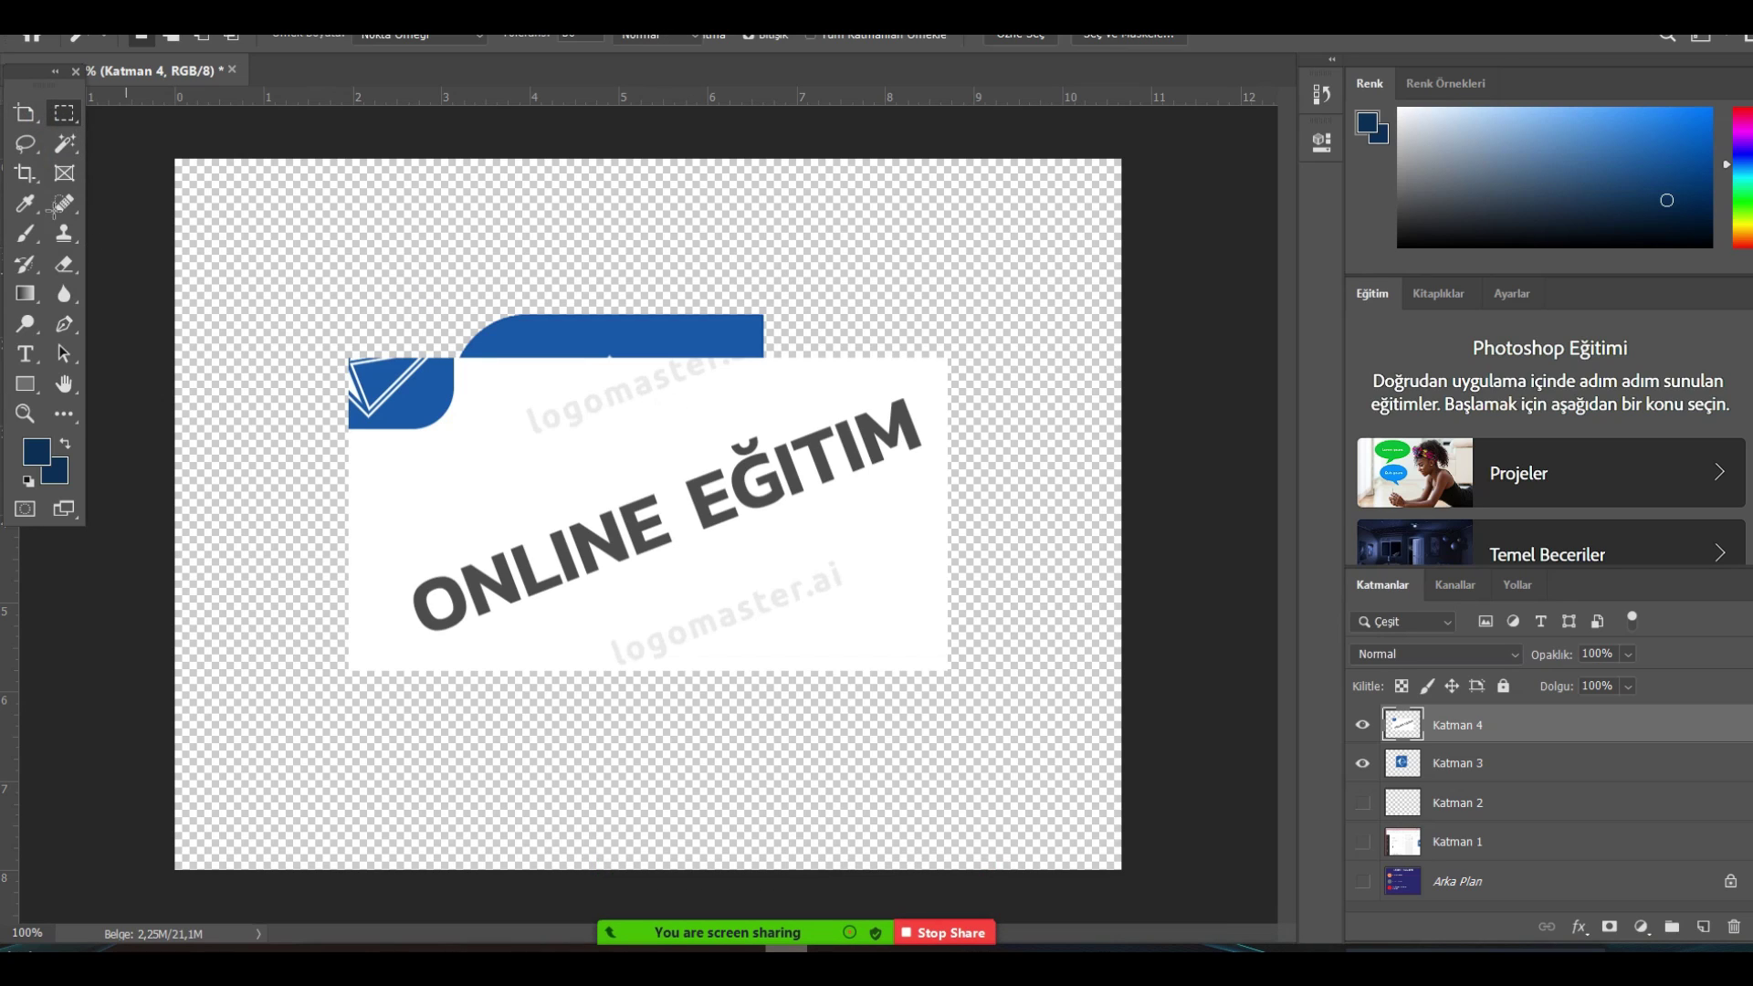
{"action": "key", "text": "v"}
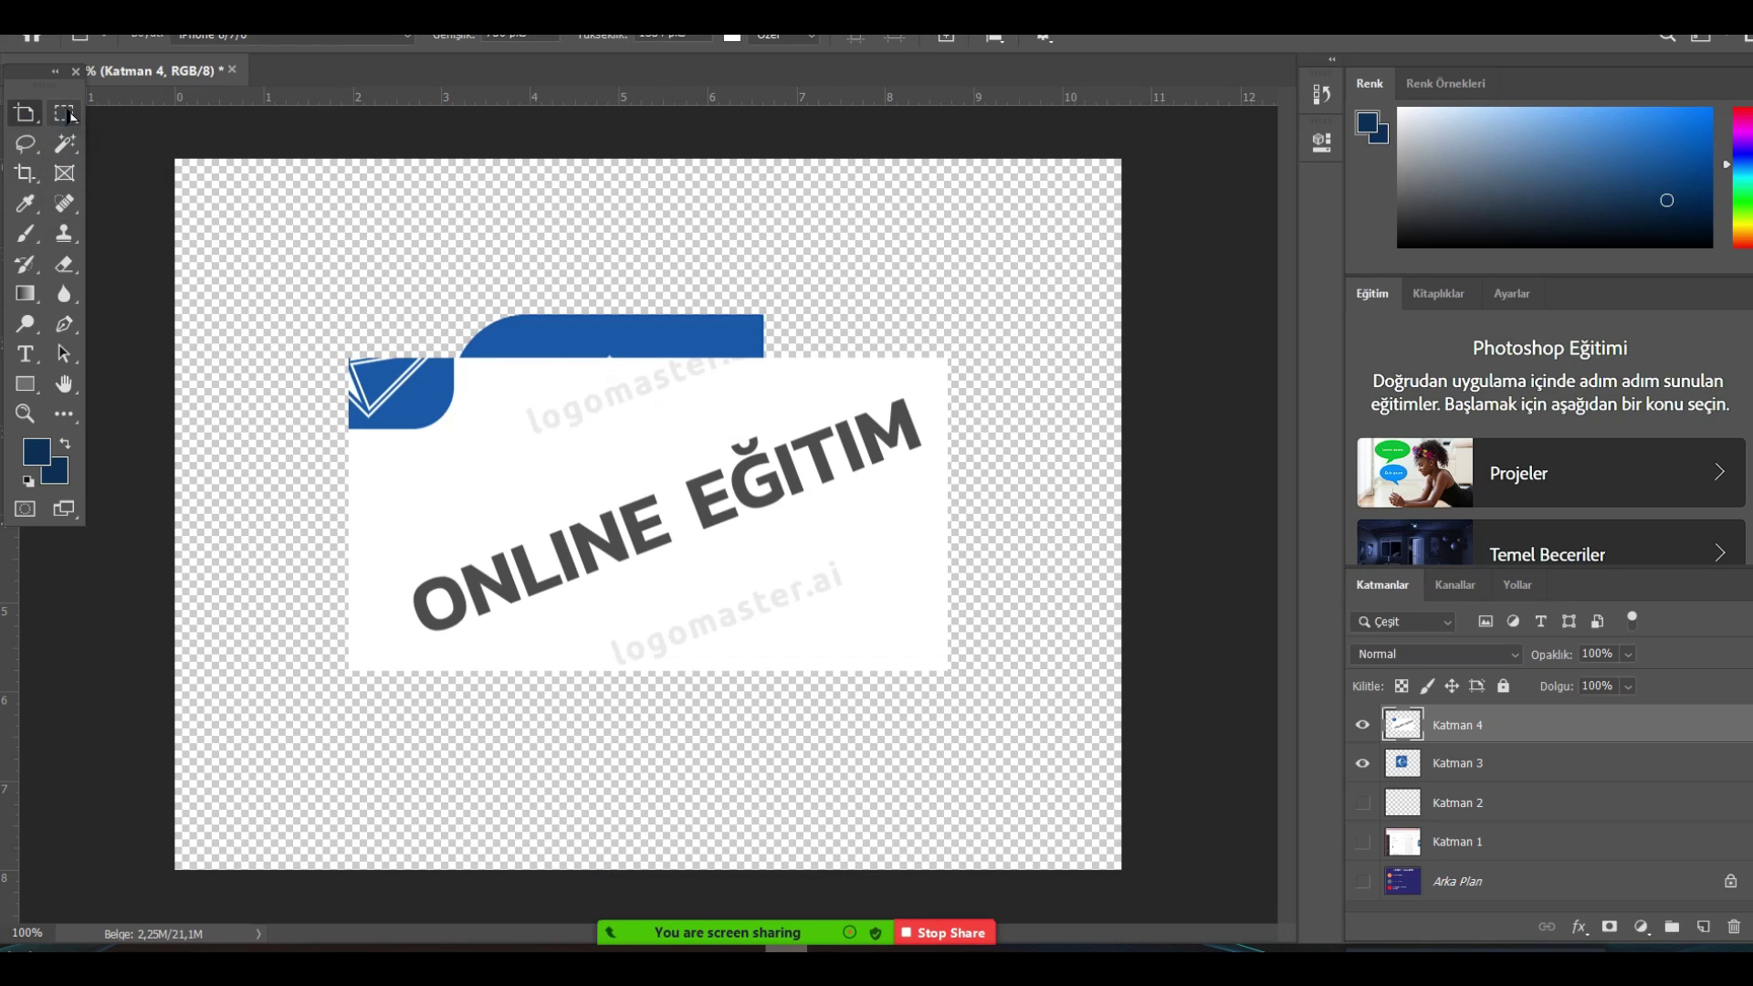
{"action": "key", "text": "ctrl+t"}
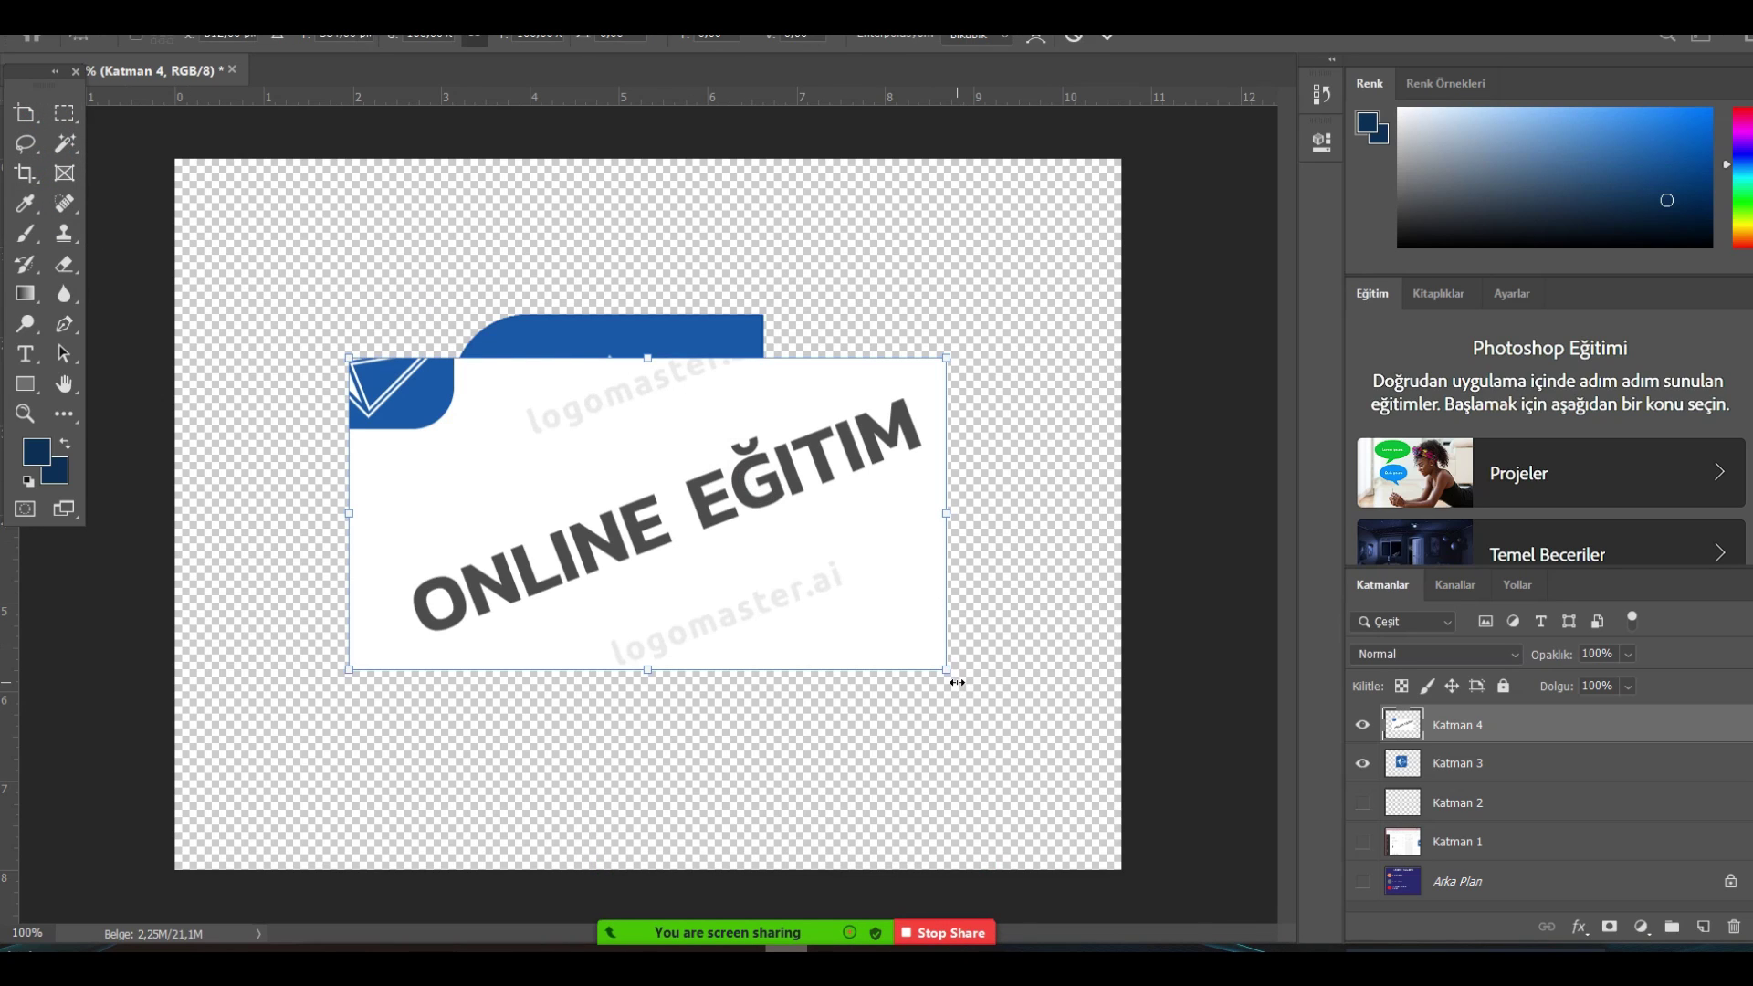
{"action": "left_click_drag", "start_coordinate": [957, 682], "coordinate": [979, 778]}
{"action": "left_click", "coordinate": [64, 112]}
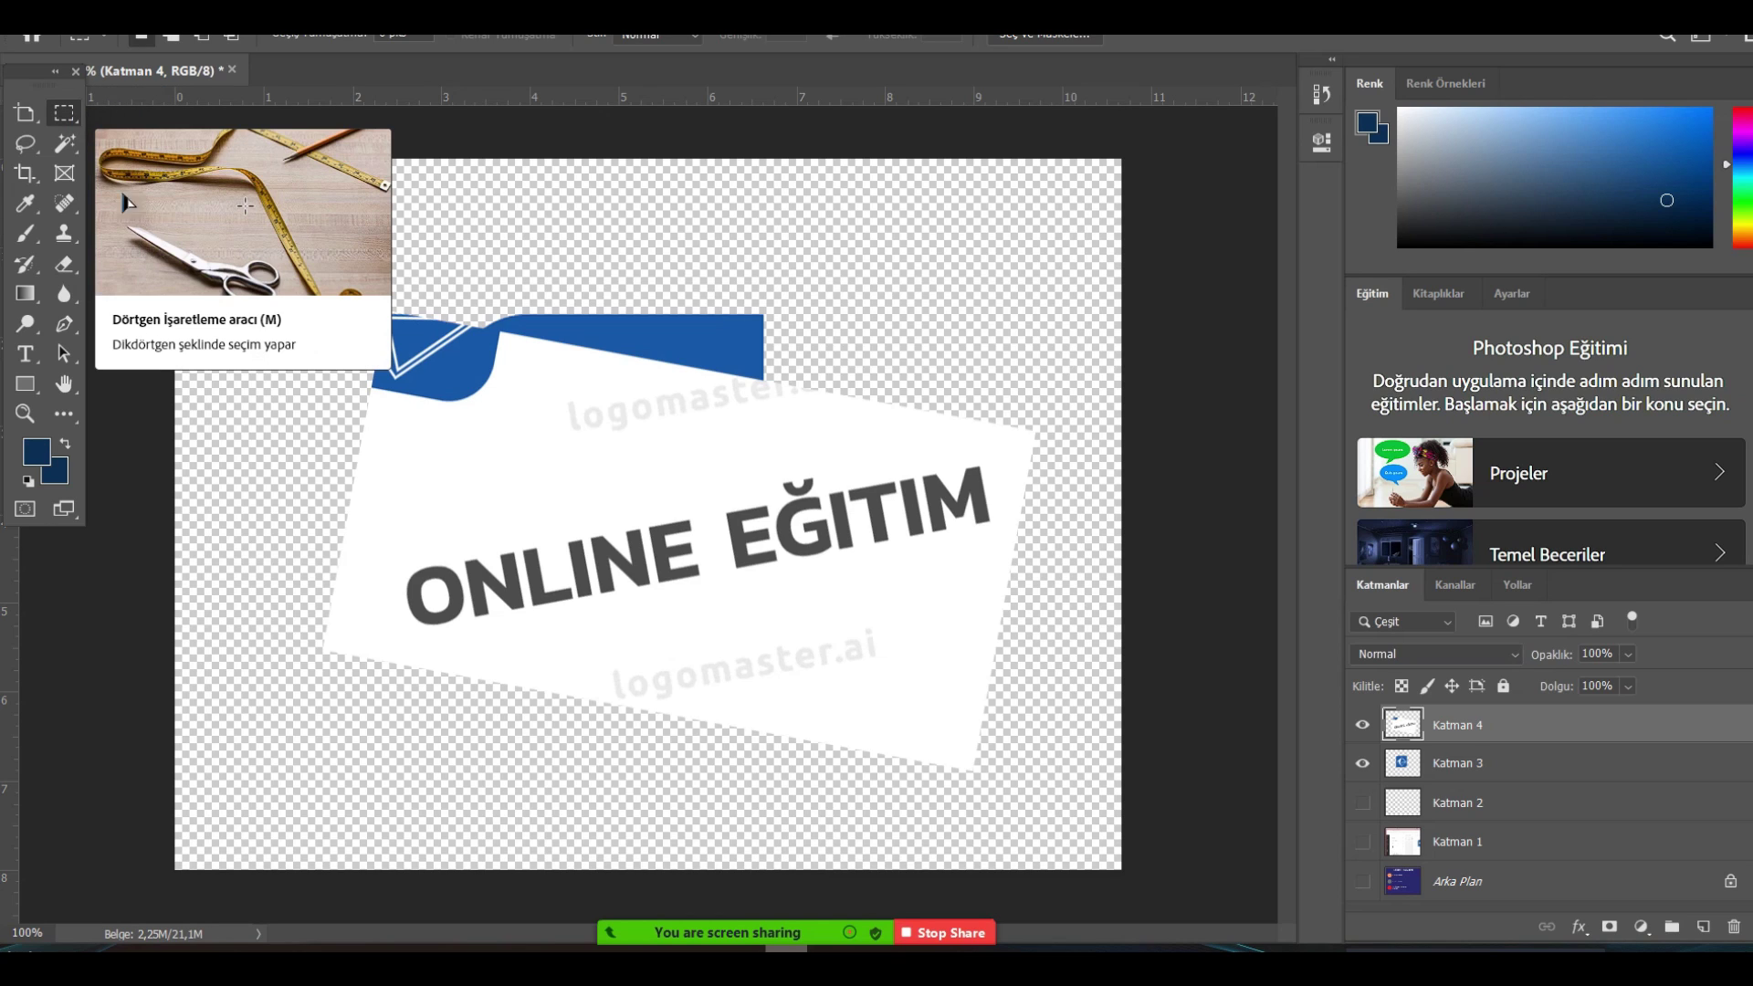
{"action": "right_click", "coordinate": [75, 113]}
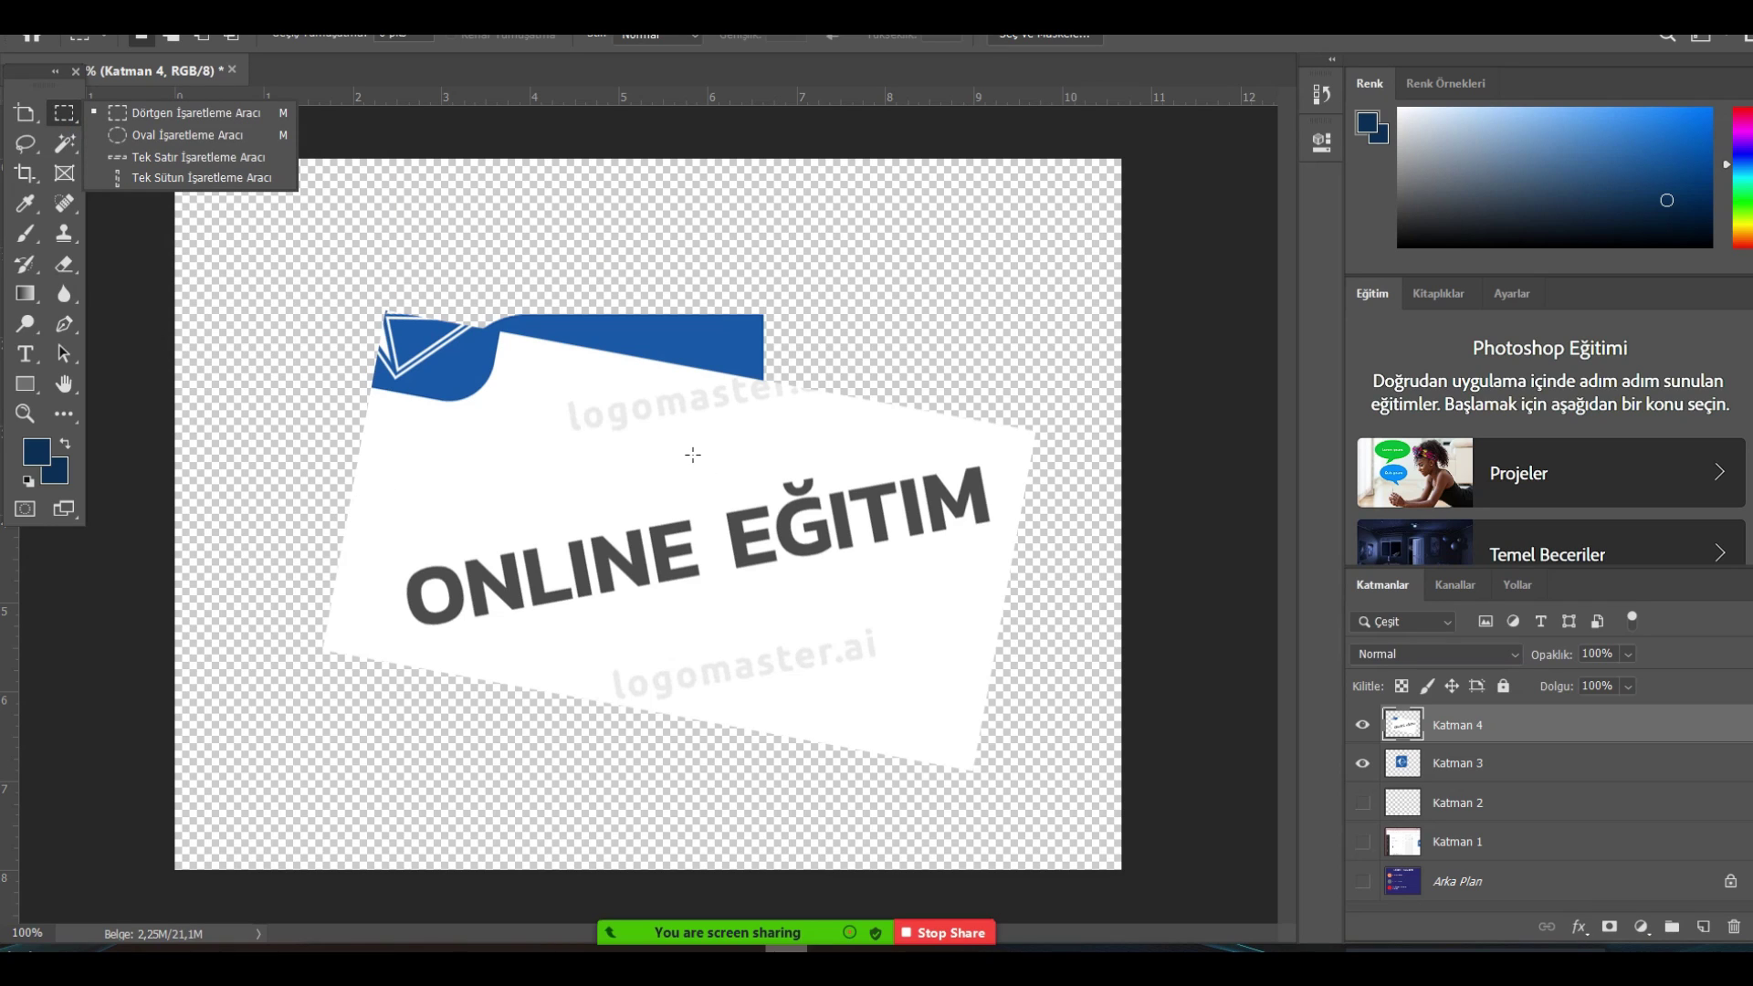
Shrink the ONLINE EĞITIM layer slightly, rotate it a little further clockwise, and shift it slightly left and down.
{"action": "key", "text": "ctrl+t"}
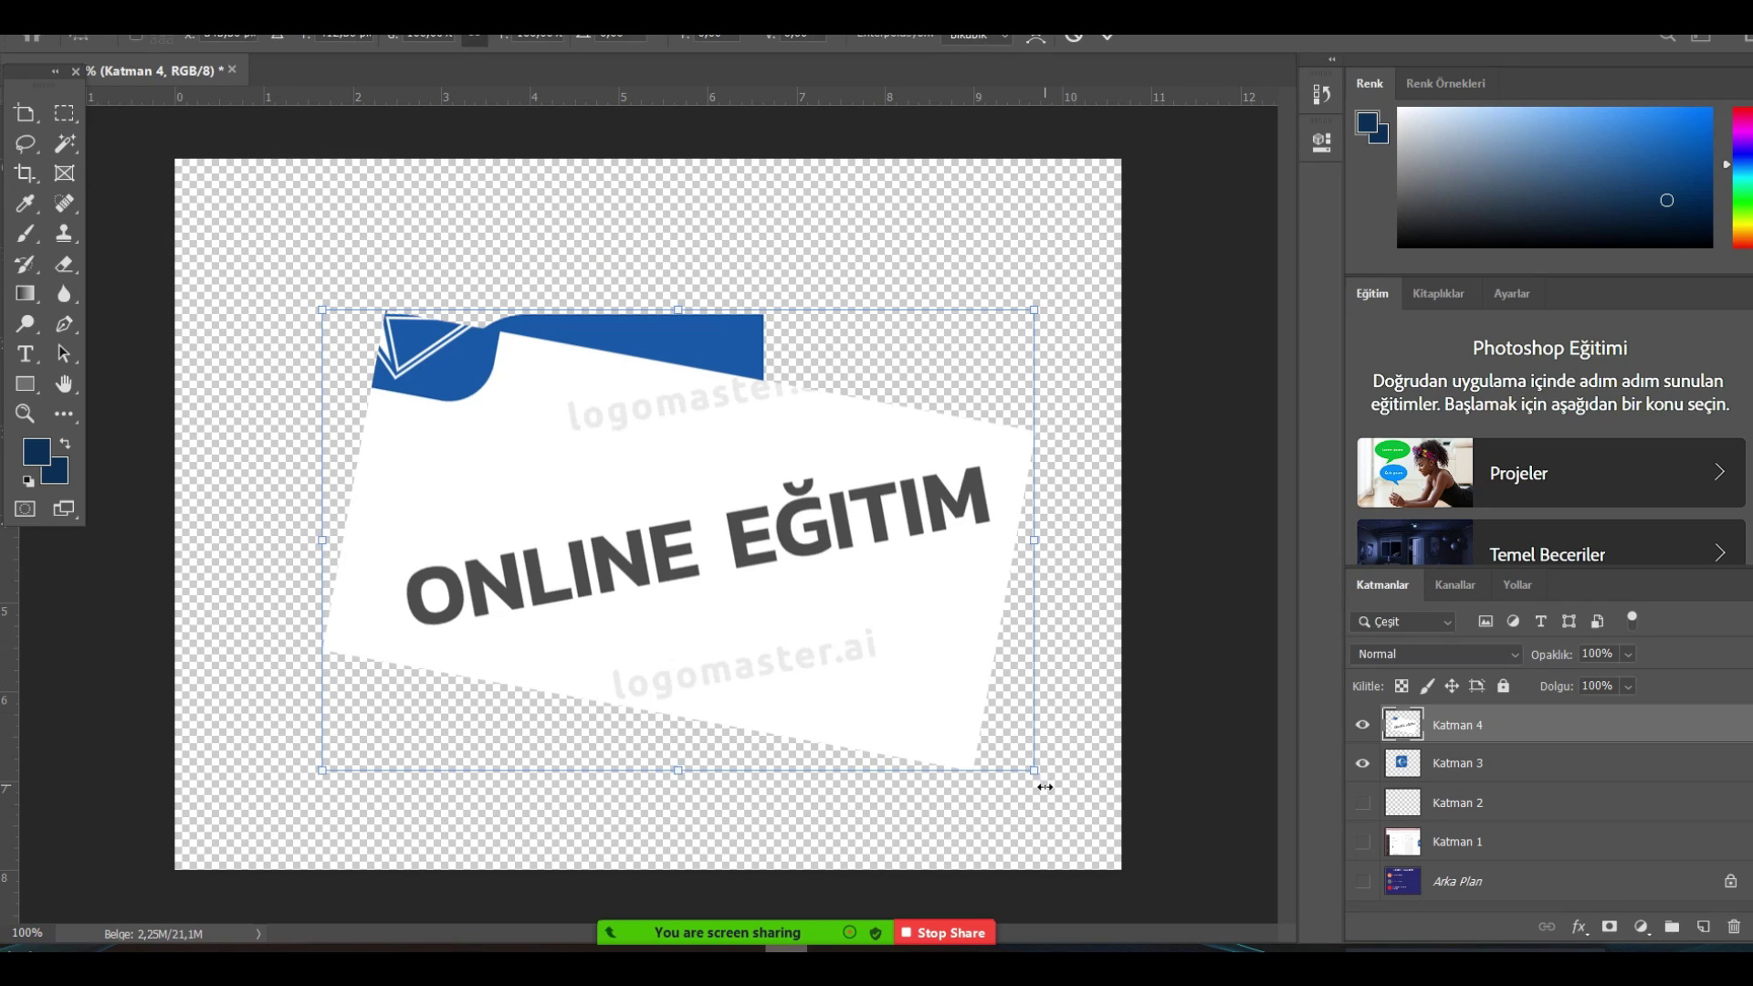
{"action": "left_click_drag", "start_coordinate": [1045, 787], "coordinate": [1037, 810]}
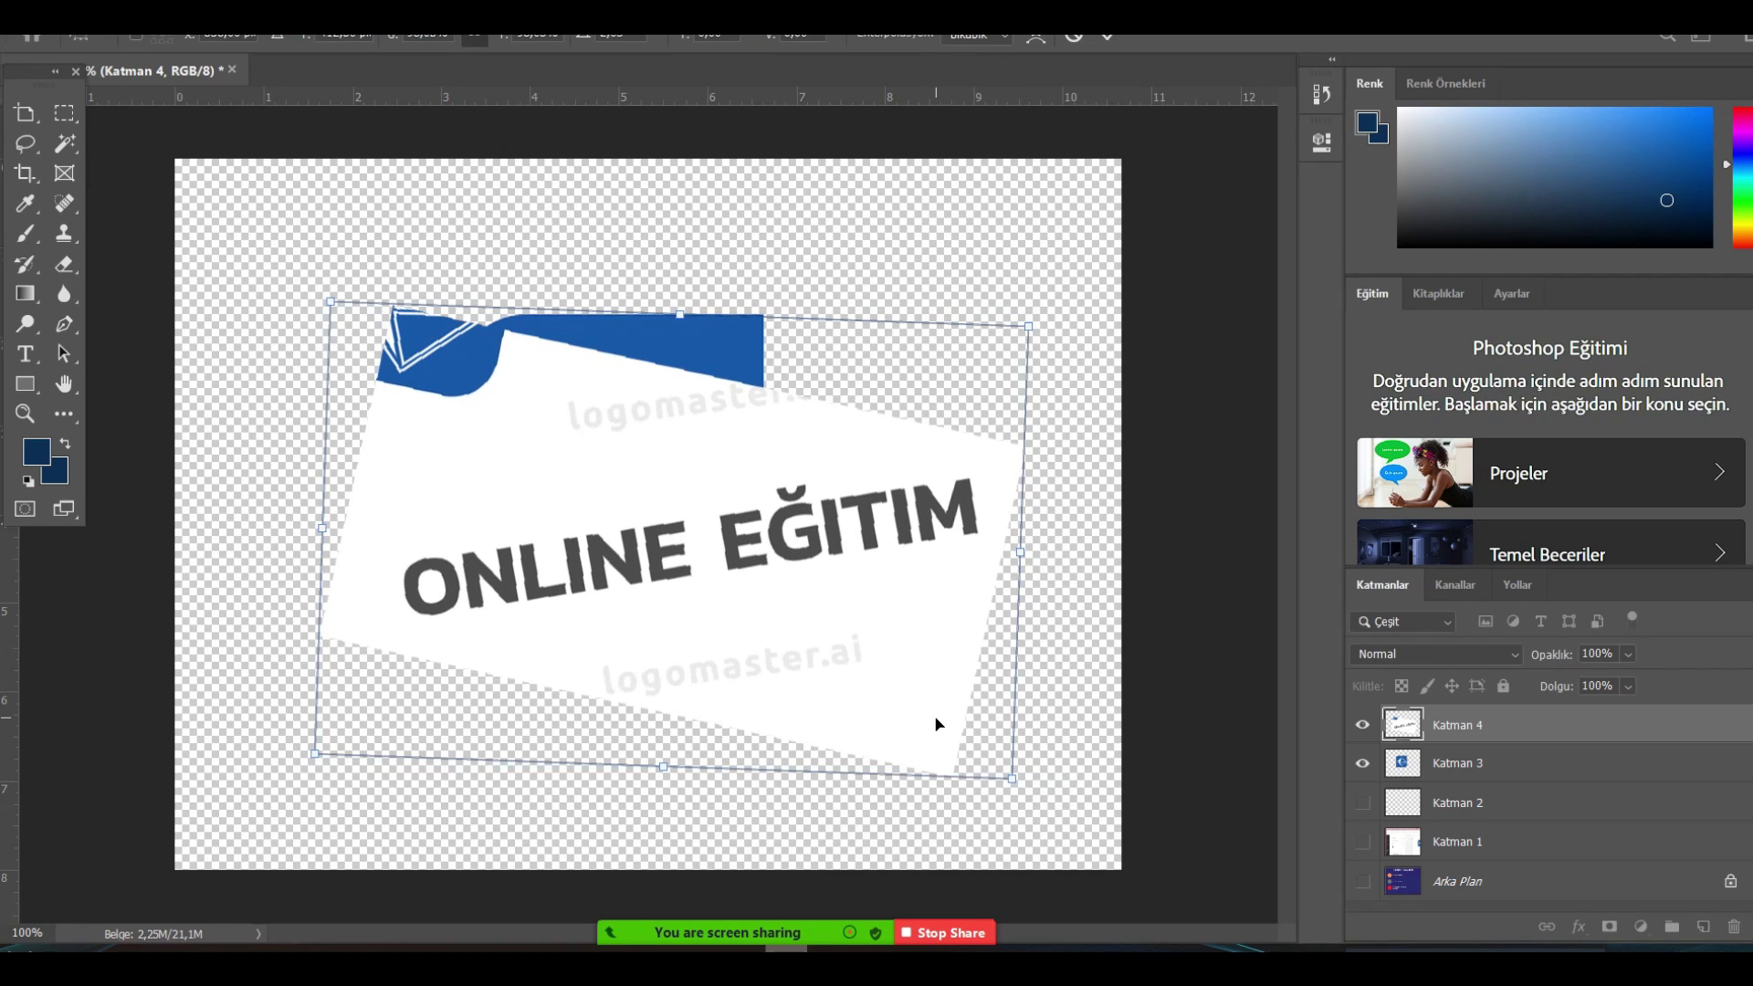
{"action": "left_click_drag", "start_coordinate": [935, 724], "coordinate": [910, 735]}
{"action": "left_click", "coordinate": [64, 114]}
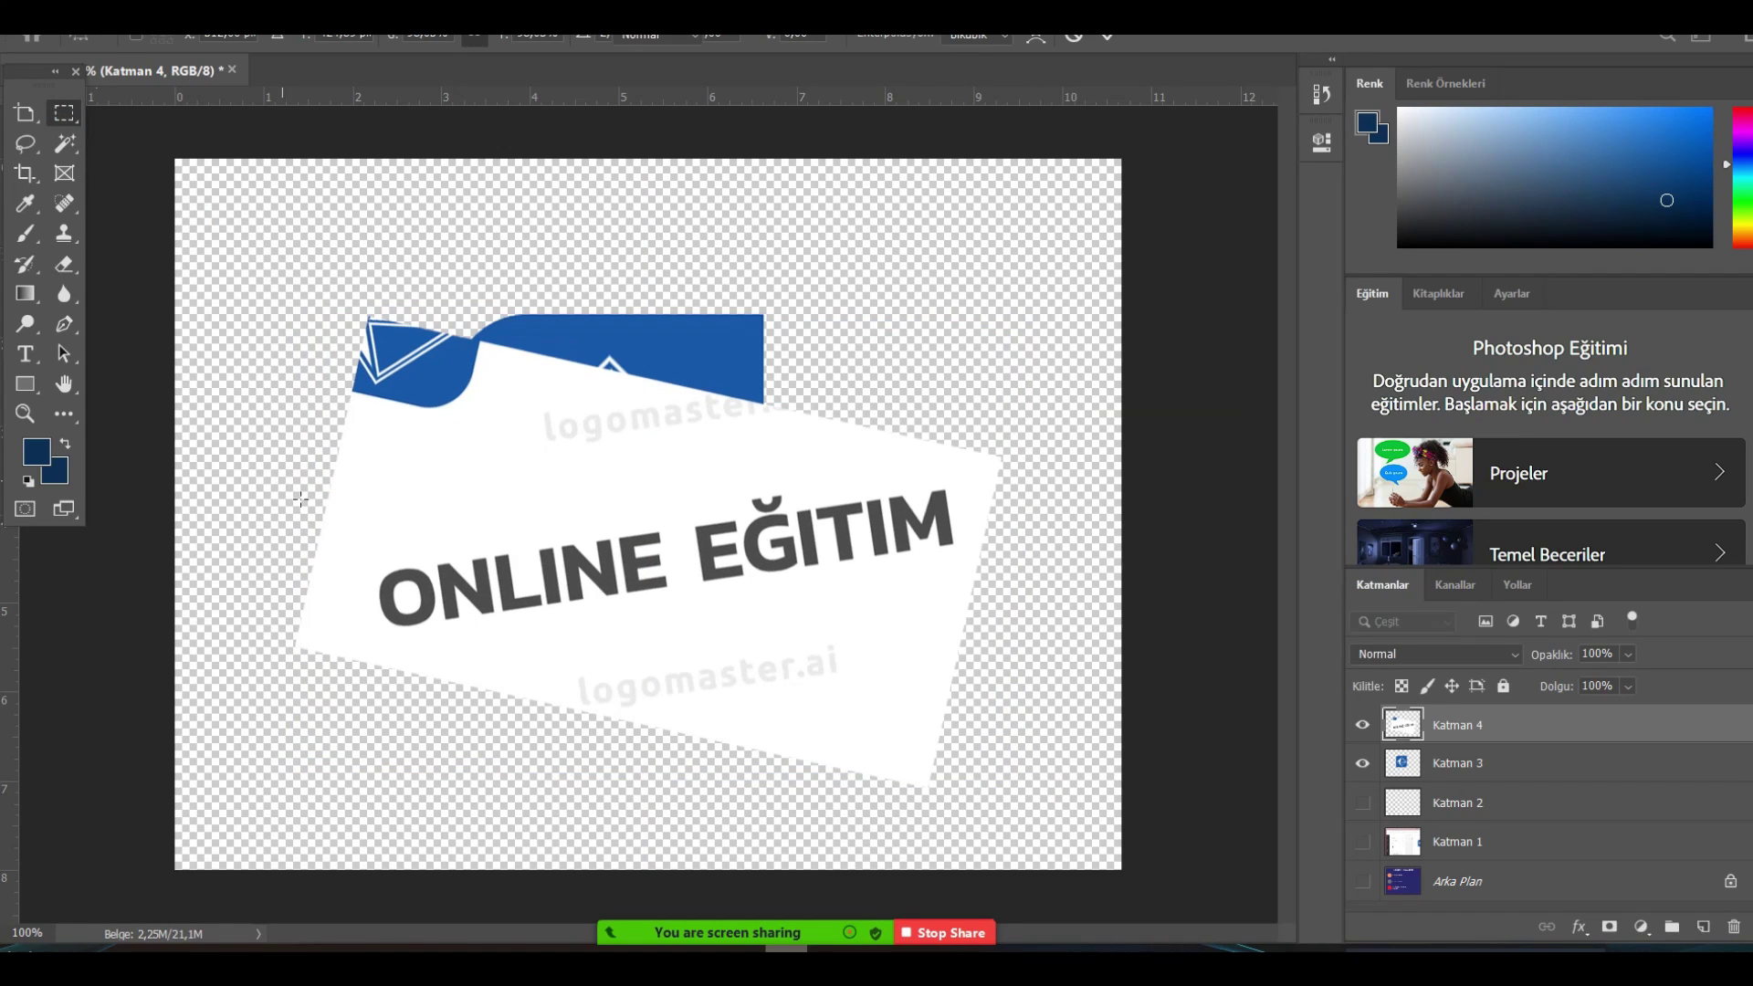
{"action": "left_click_drag", "start_coordinate": [322, 526], "coordinate": [739, 631]}
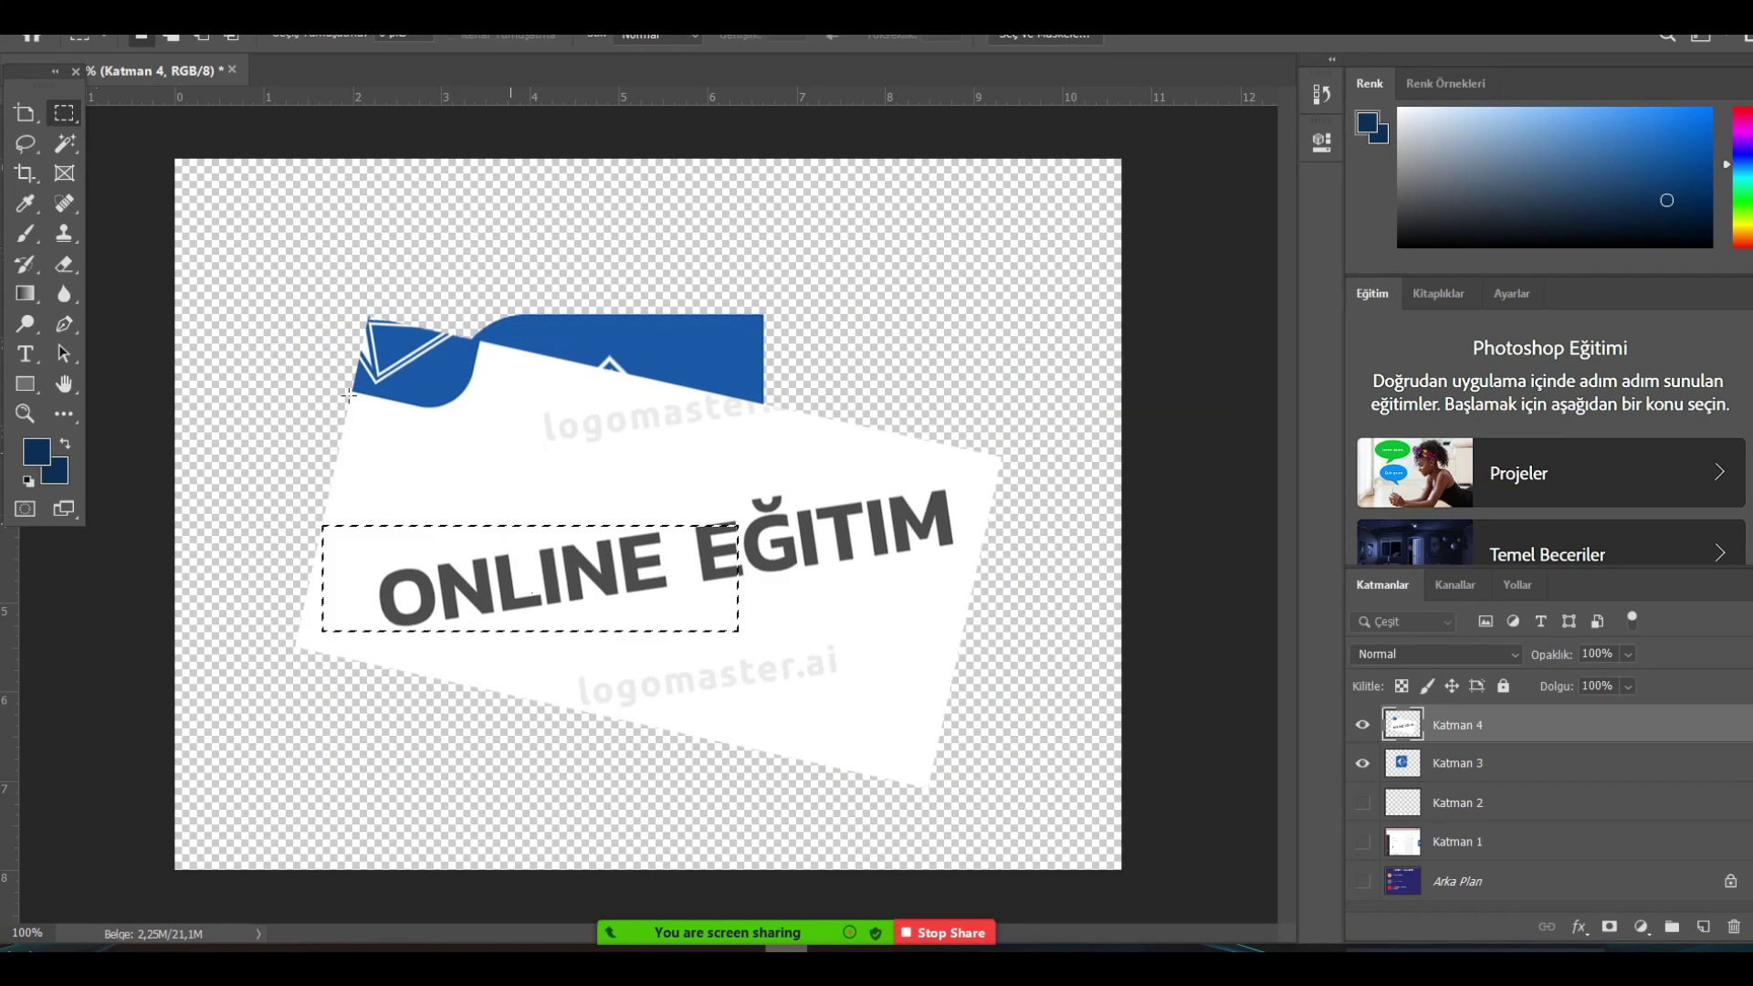
{"action": "key", "text": "ctrl+d"}
{"action": "right_click", "coordinate": [64, 113]}
{"action": "left_click", "coordinate": [136, 154]}
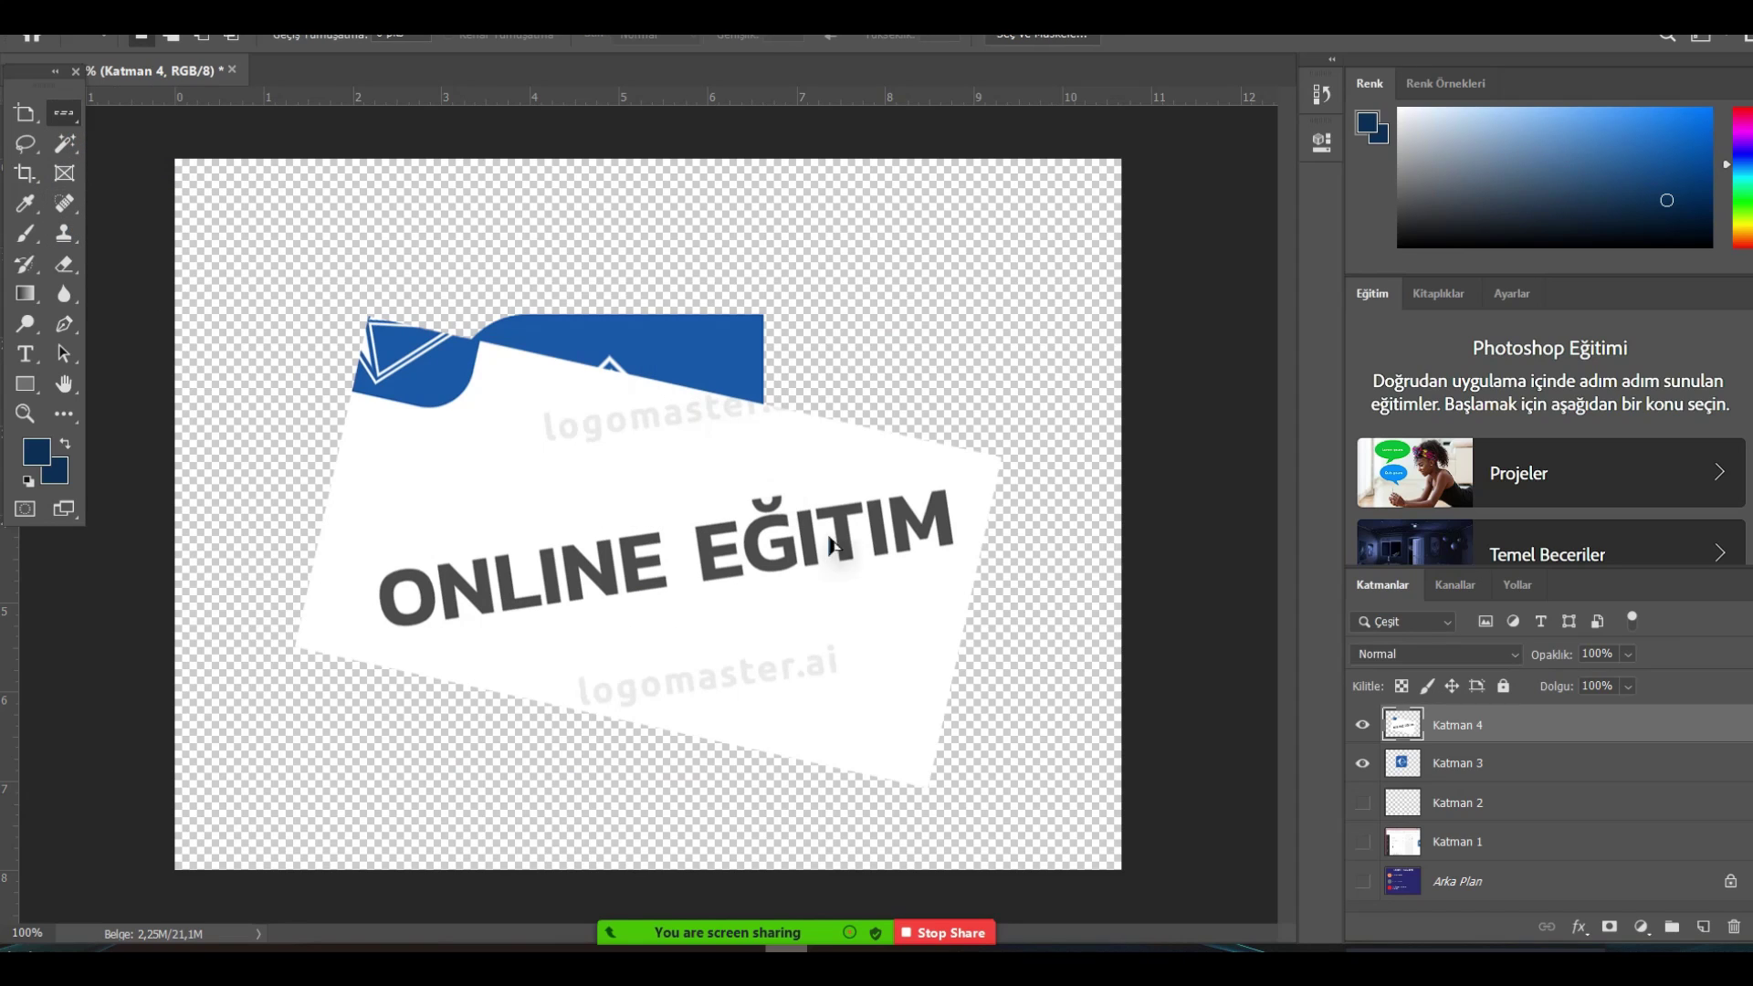
Rotate the ONLINE EĞITIM layer a little further clockwise with Free Transform and apply it.
{"action": "key", "text": "ctrl+t"}
{"action": "left_click_drag", "start_coordinate": [1017, 812], "coordinate": [969, 819]}
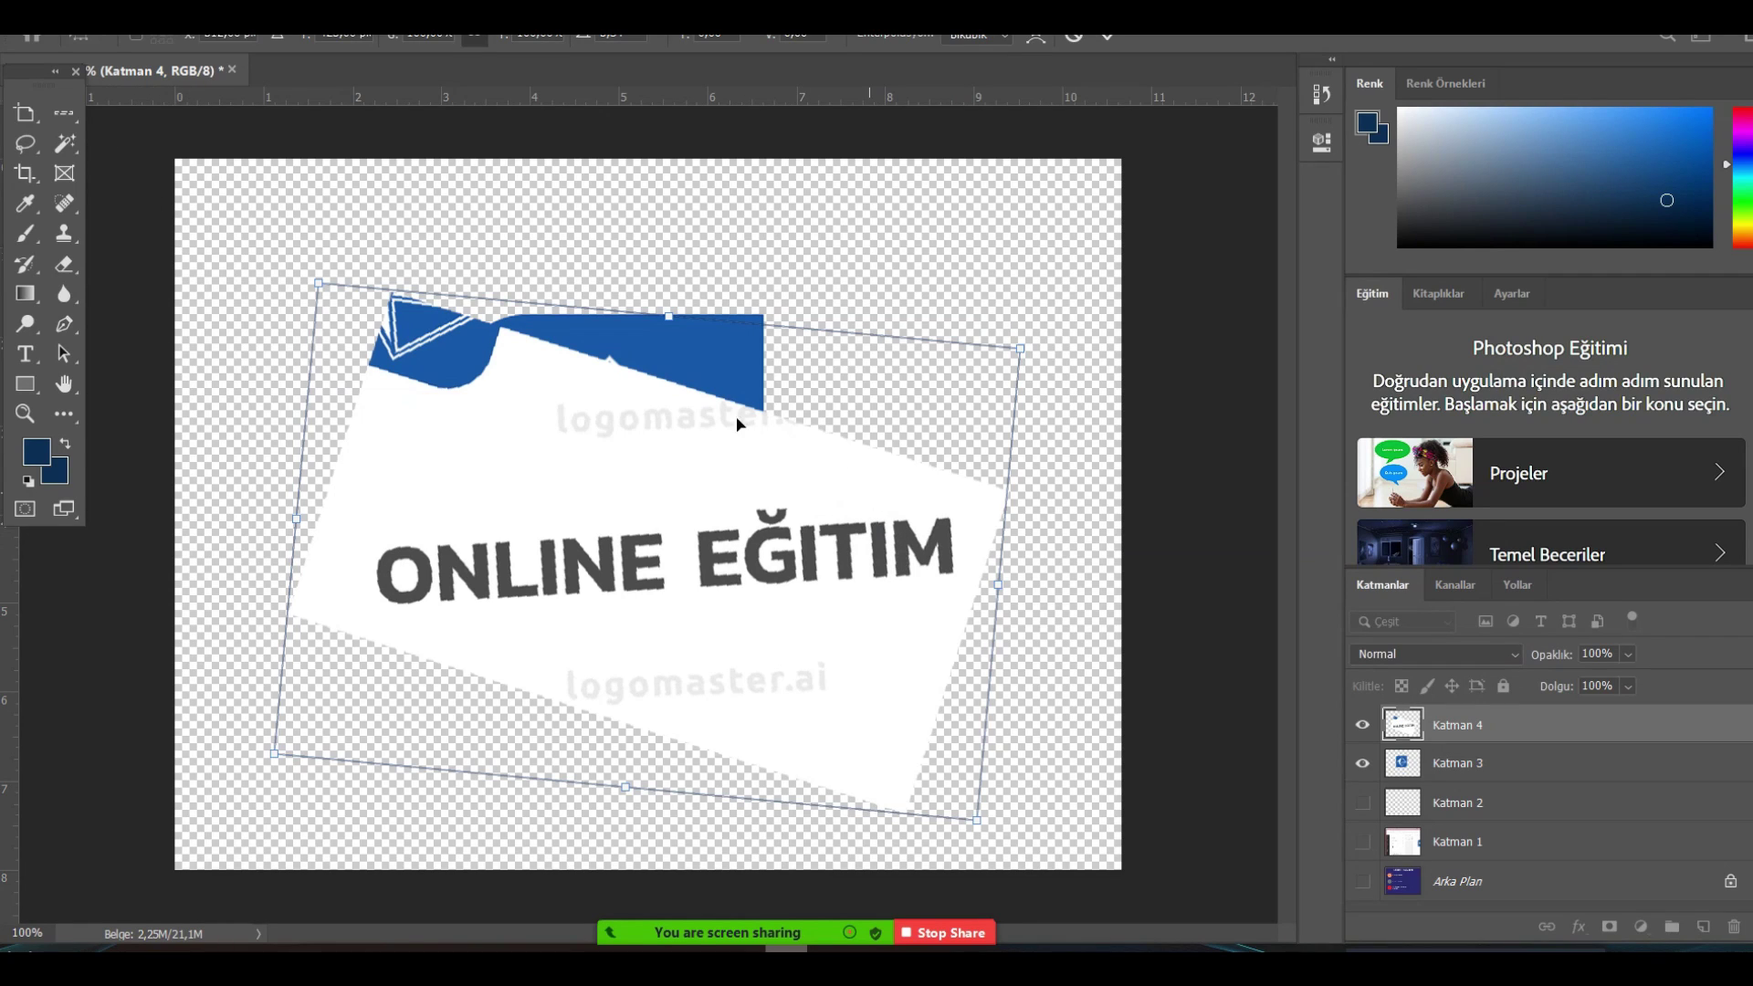
{"action": "left_click", "coordinate": [64, 113]}
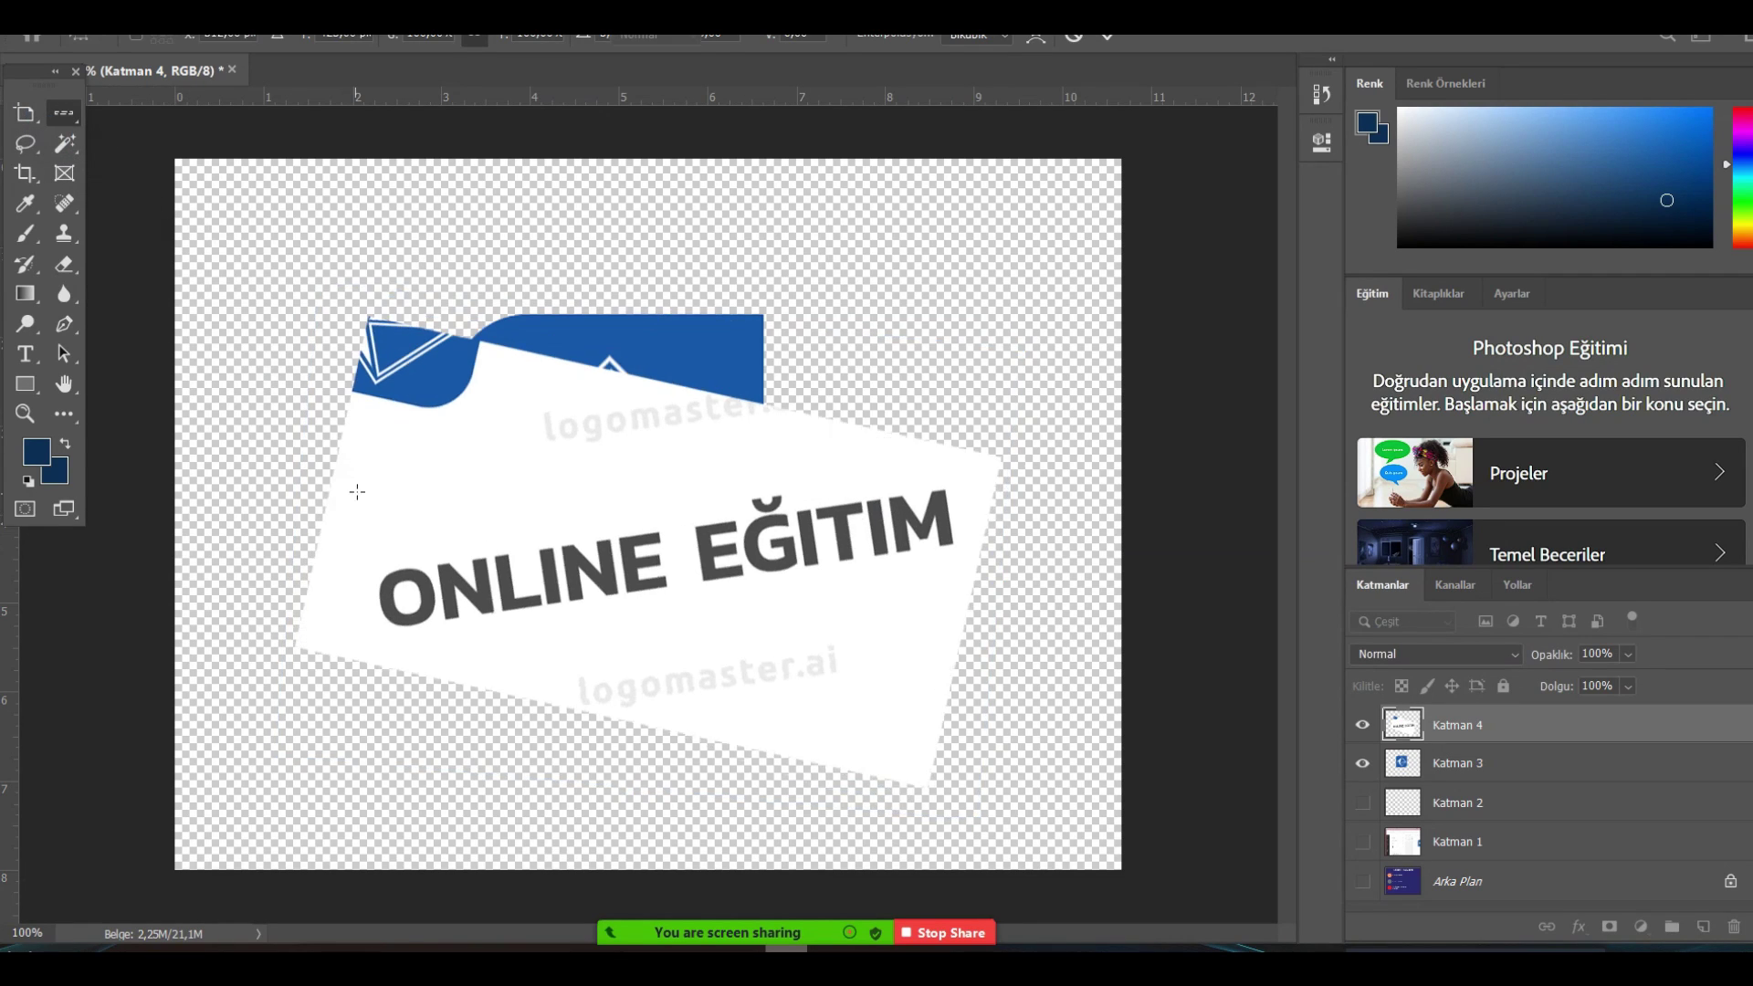
{"action": "left_click", "coordinate": [603, 602]}
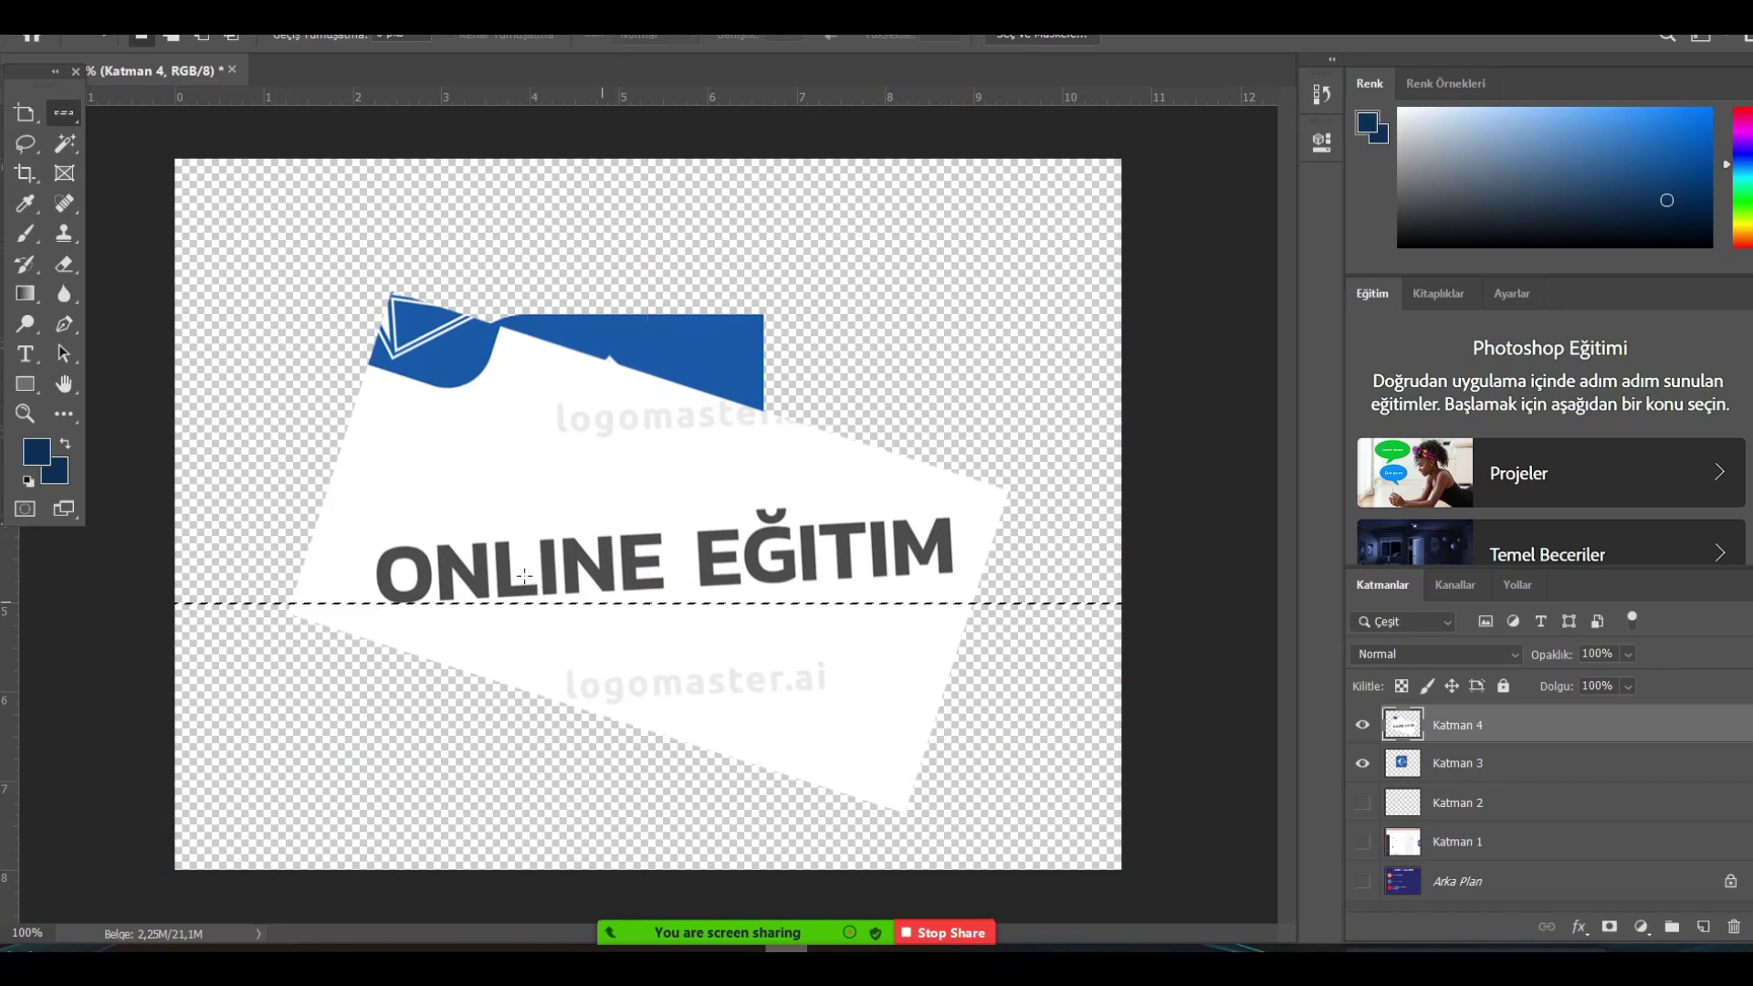
{"action": "left_click", "coordinate": [382, 498]}
{"action": "right_click", "coordinate": [63, 114]}
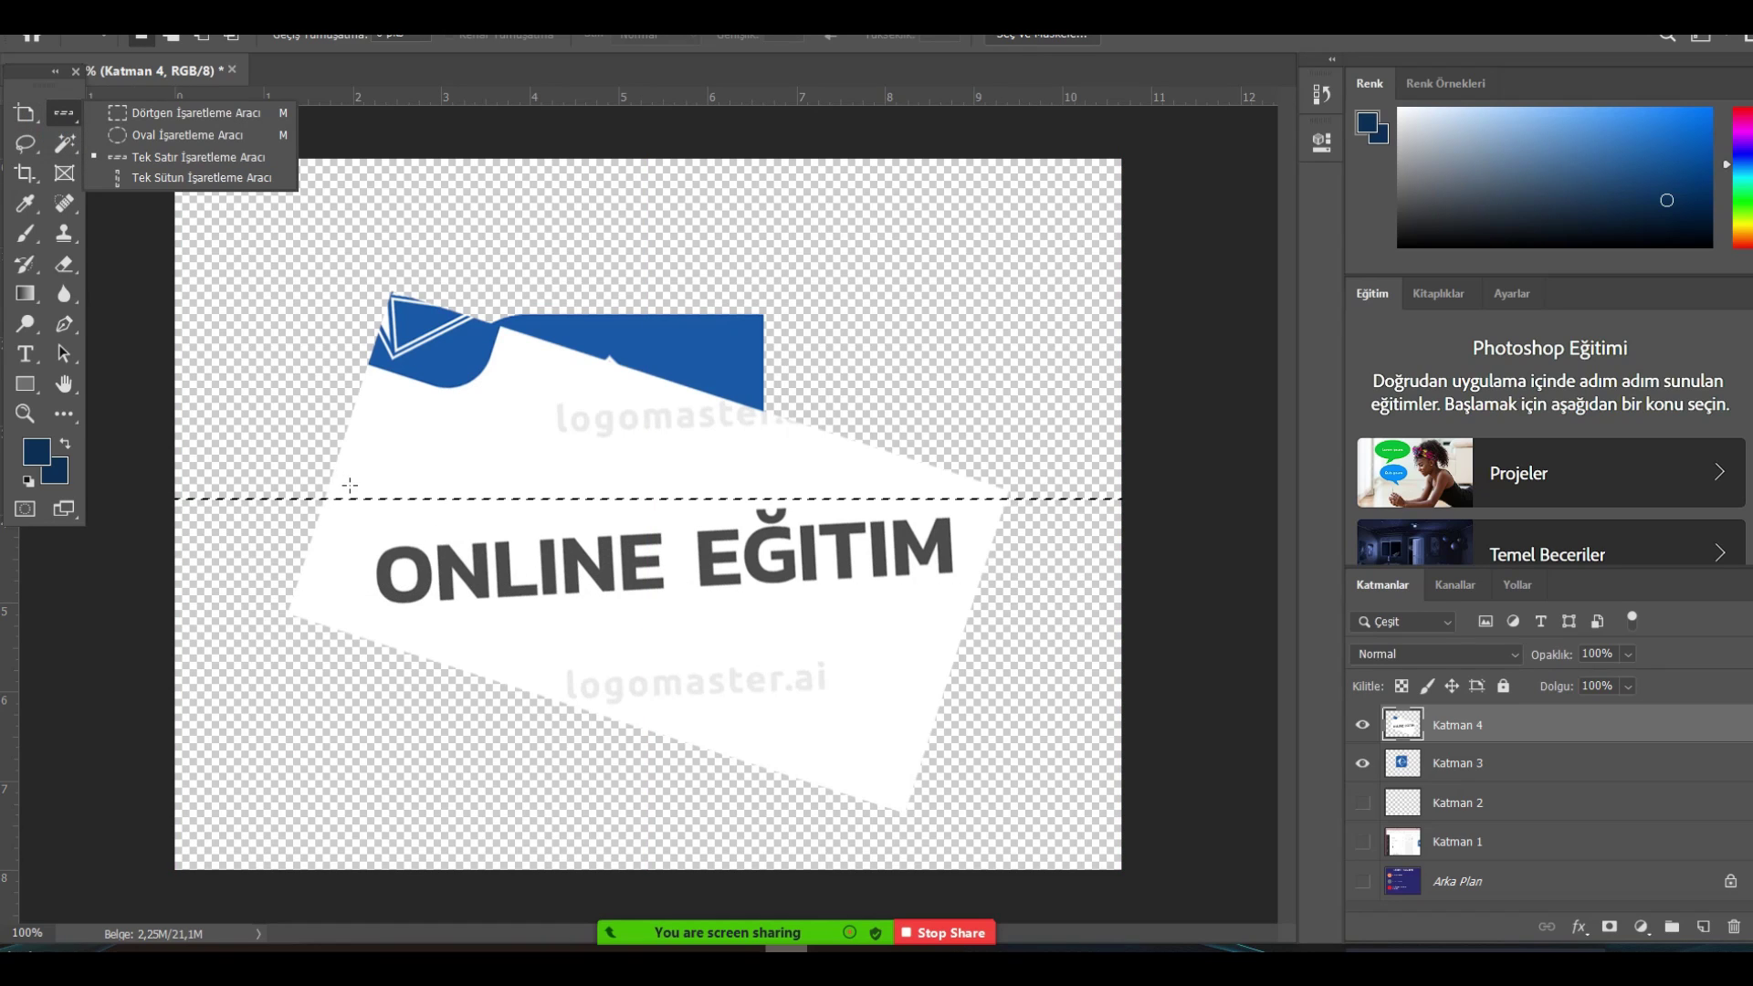
{"action": "left_click_drag", "start_coordinate": [461, 494], "coordinate": [793, 849]}
{"action": "right_click", "coordinate": [64, 118]}
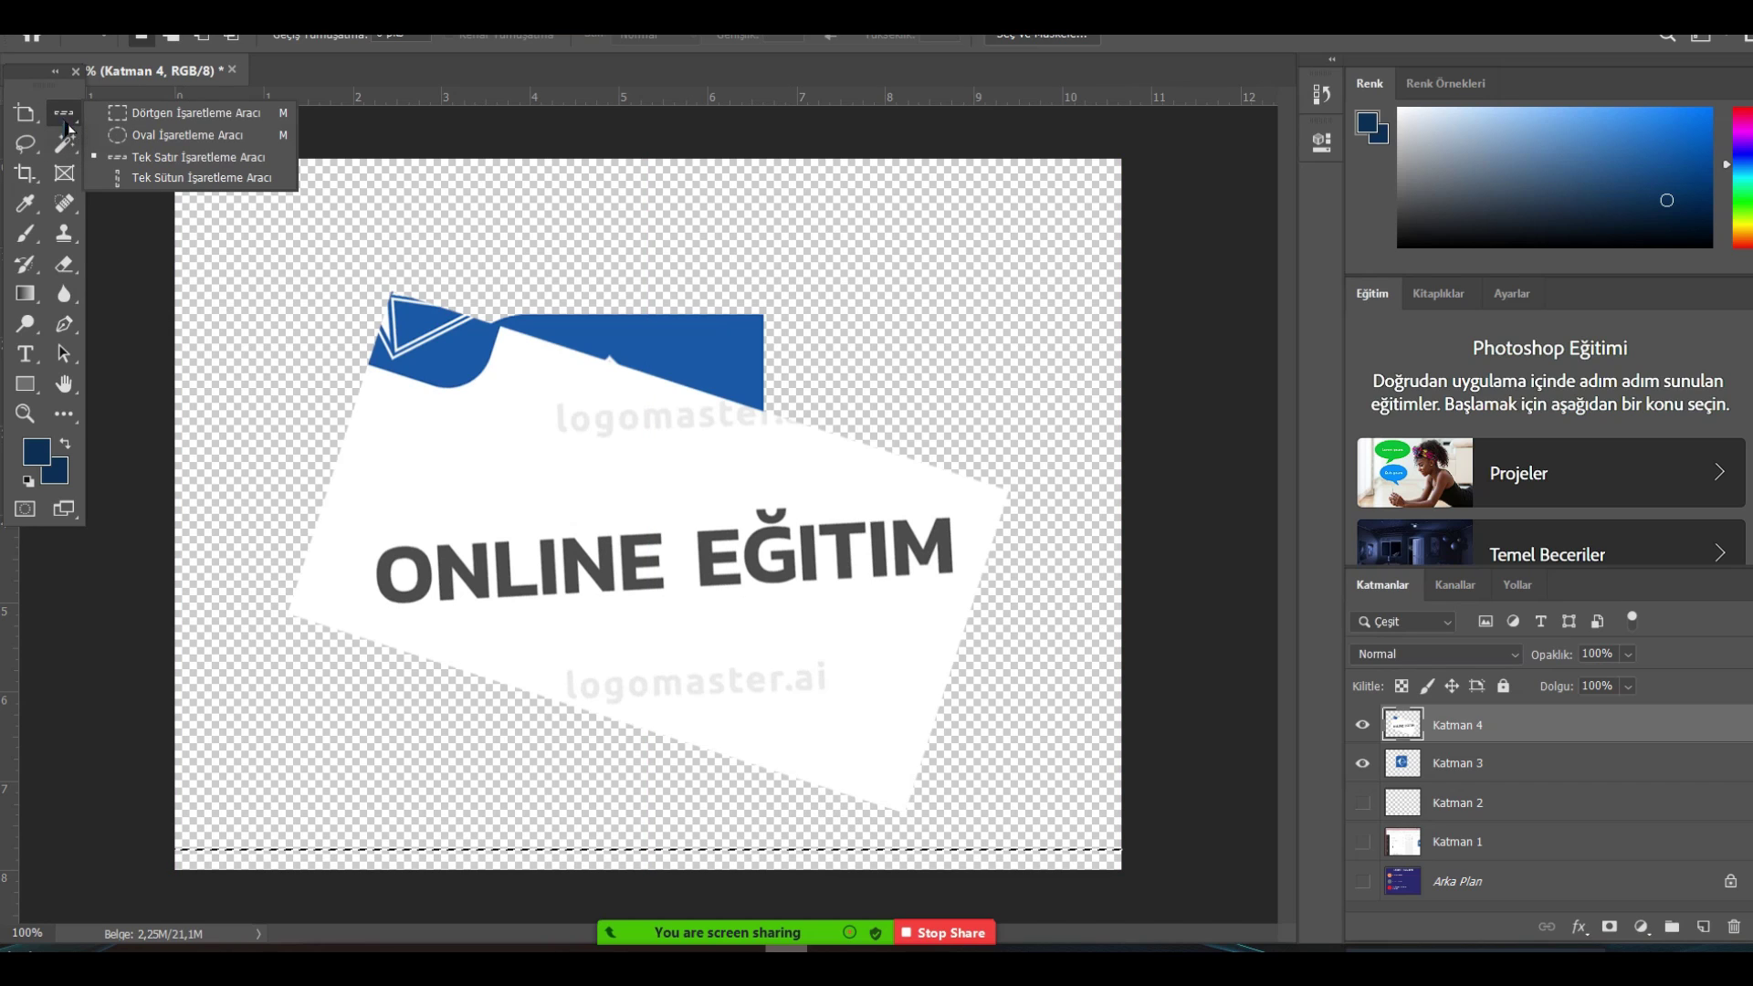
Copy a tight rectangular selection around the ONLINE EĞITIM text and paste it as a new layer with Katman 4 hidden.
{"action": "left_click", "coordinate": [187, 112]}
{"action": "left_click_drag", "start_coordinate": [374, 519], "coordinate": [890, 585]}
{"action": "left_click", "coordinate": [890, 585]}
{"action": "left_click_drag", "start_coordinate": [366, 494], "coordinate": [971, 617]}
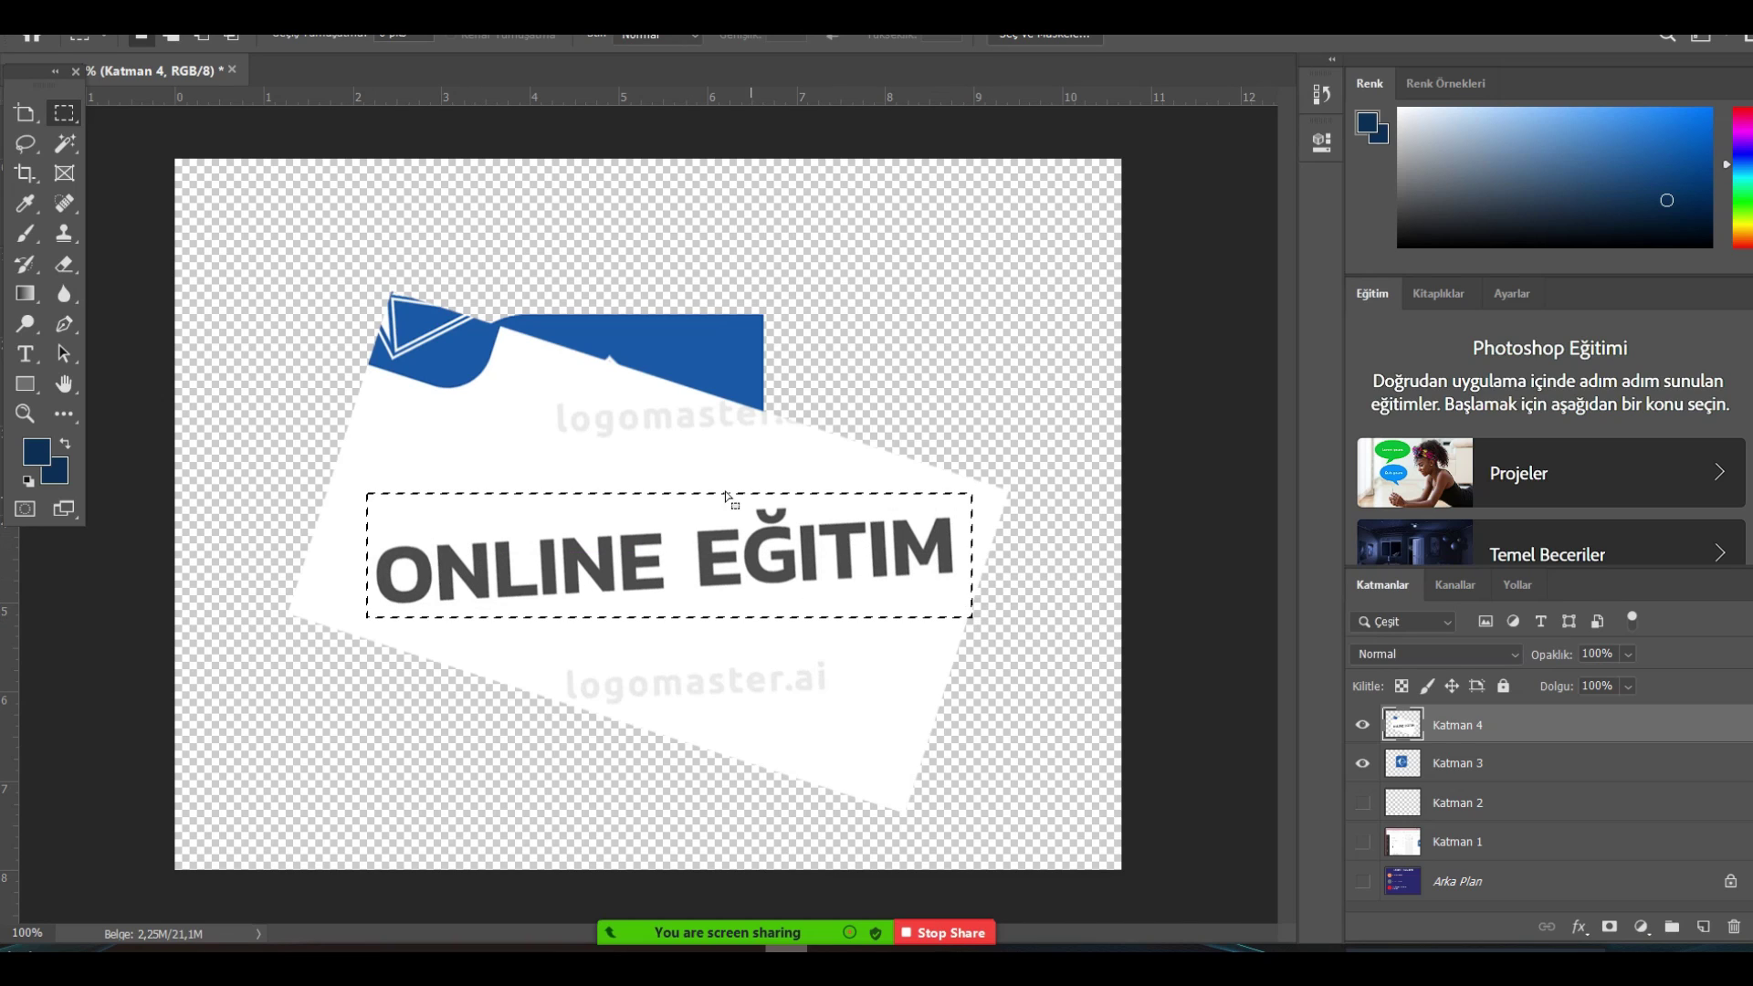
{"action": "left_click", "coordinate": [1362, 725]}
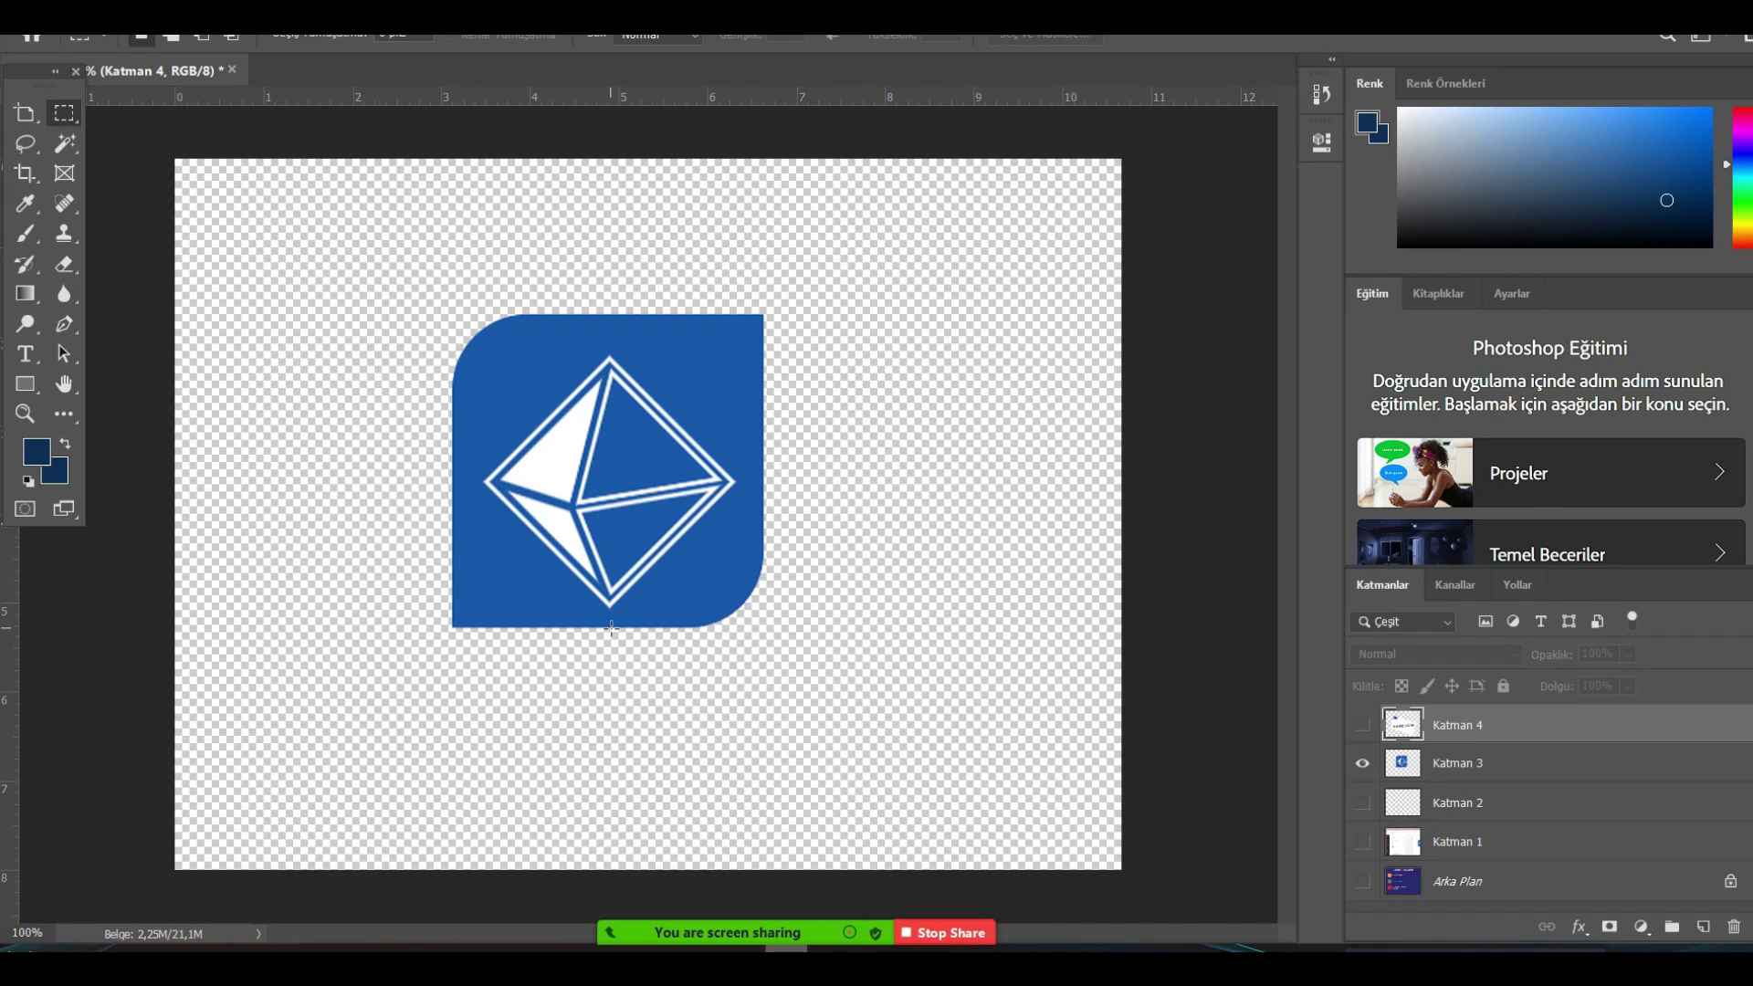
{"action": "key", "text": "ctrl+v"}
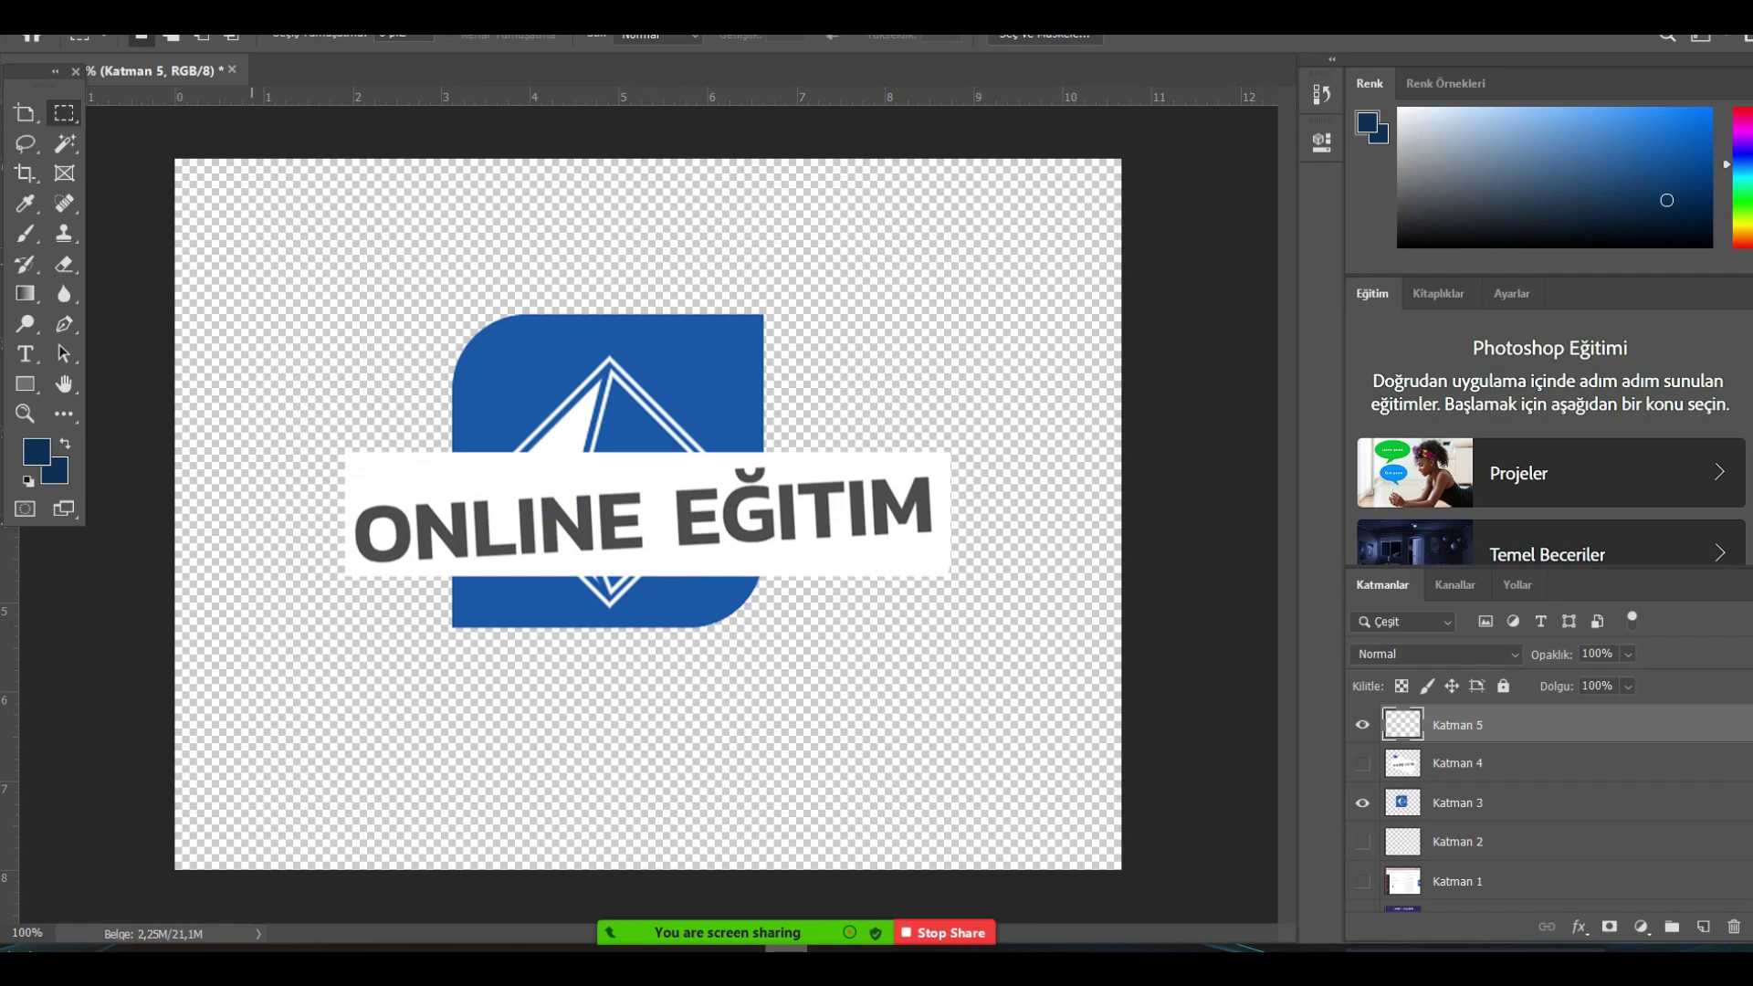
Undo the paste of the cropped text layer and redo it.
{"action": "right_click", "coordinate": [63, 112]}
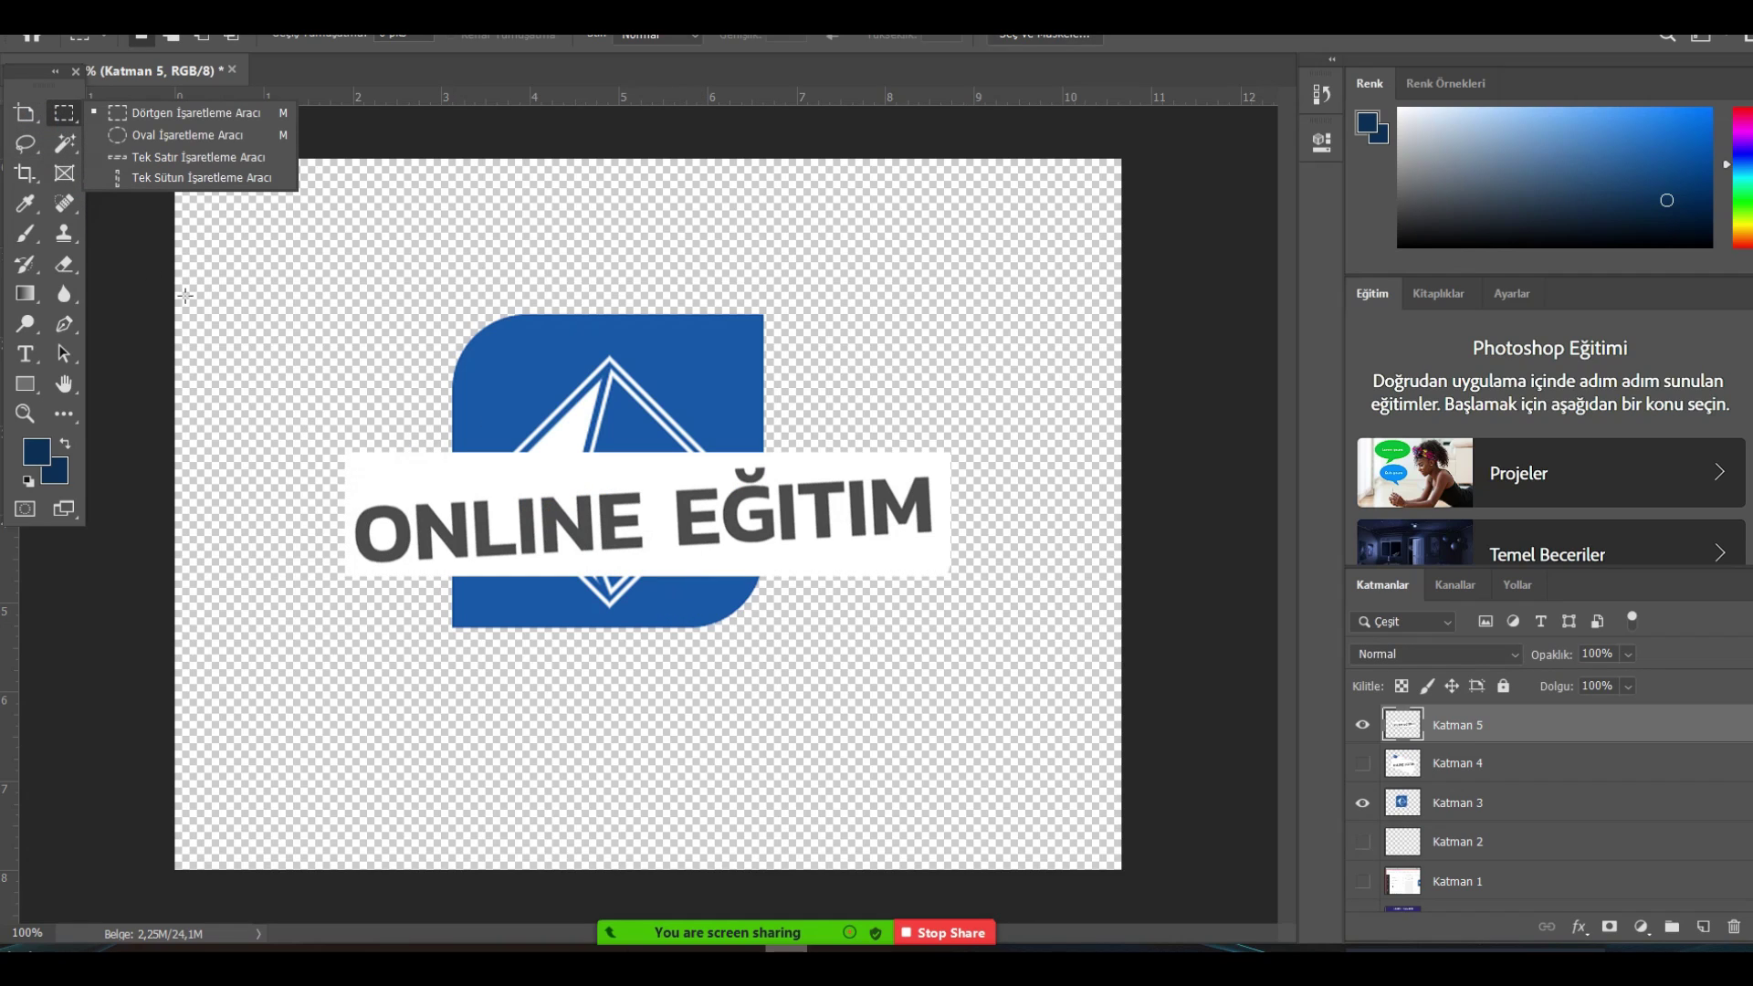
{"action": "key", "text": "ctrl+z"}
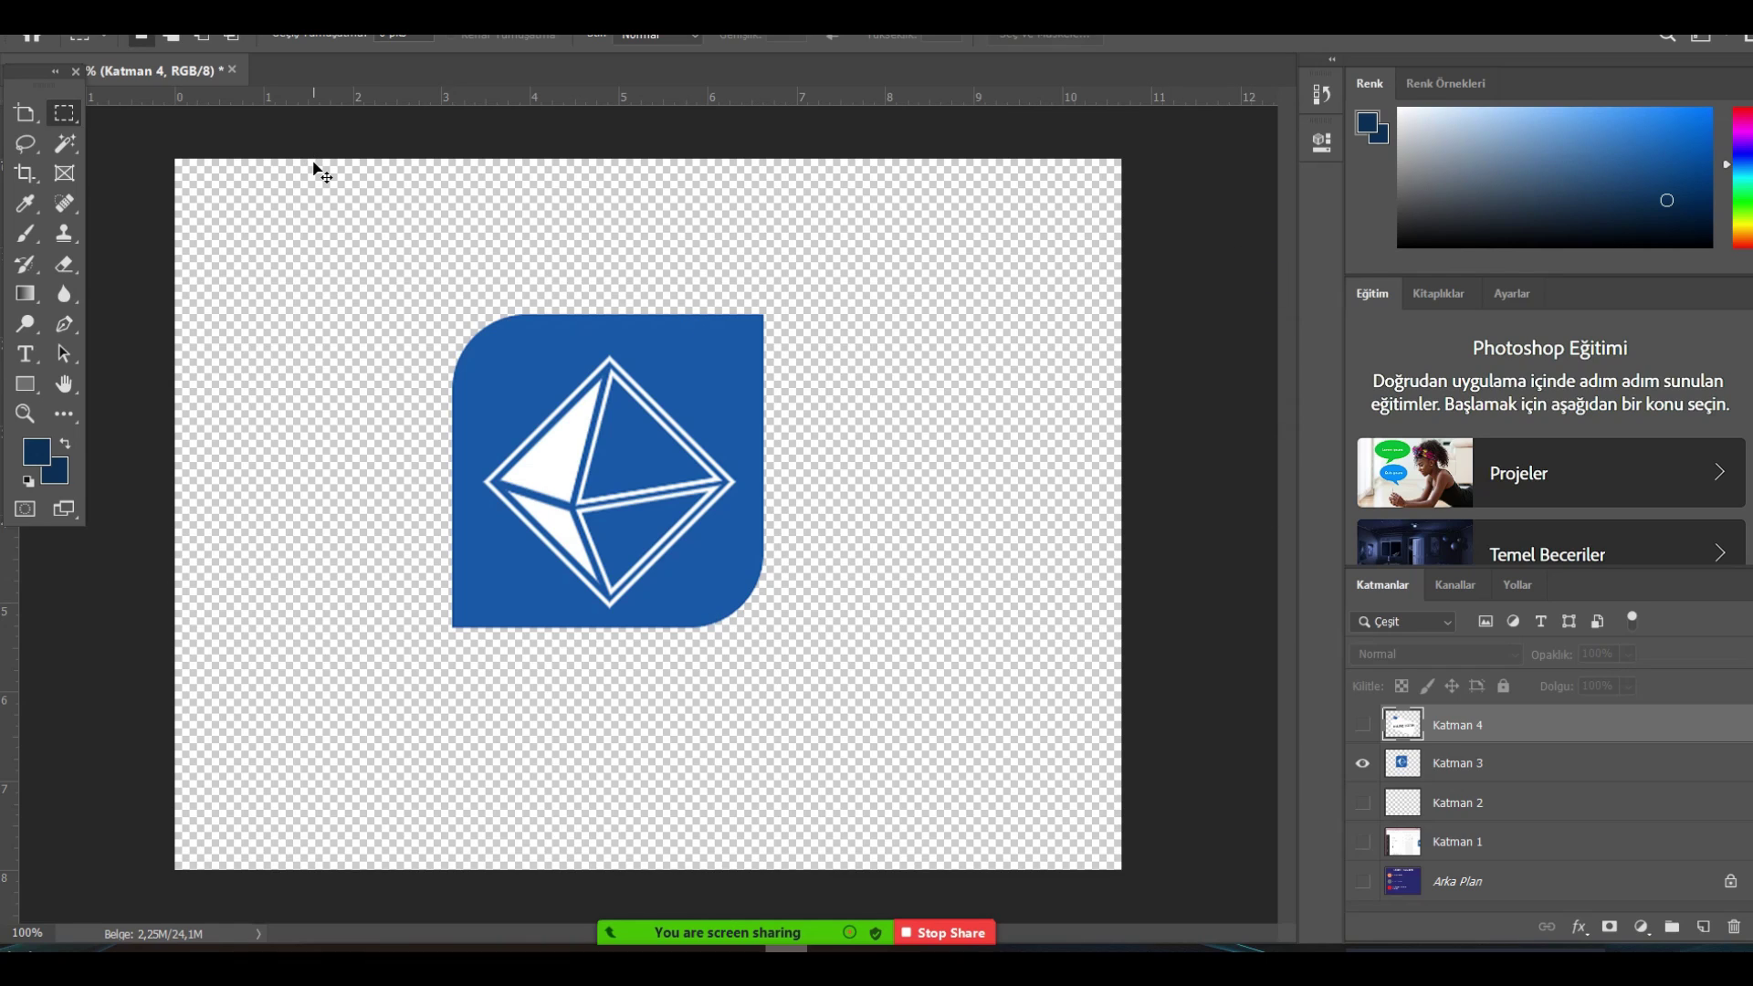
{"action": "key", "text": "ctrl+y"}
{"action": "key", "text": "ctrl+shift+z"}
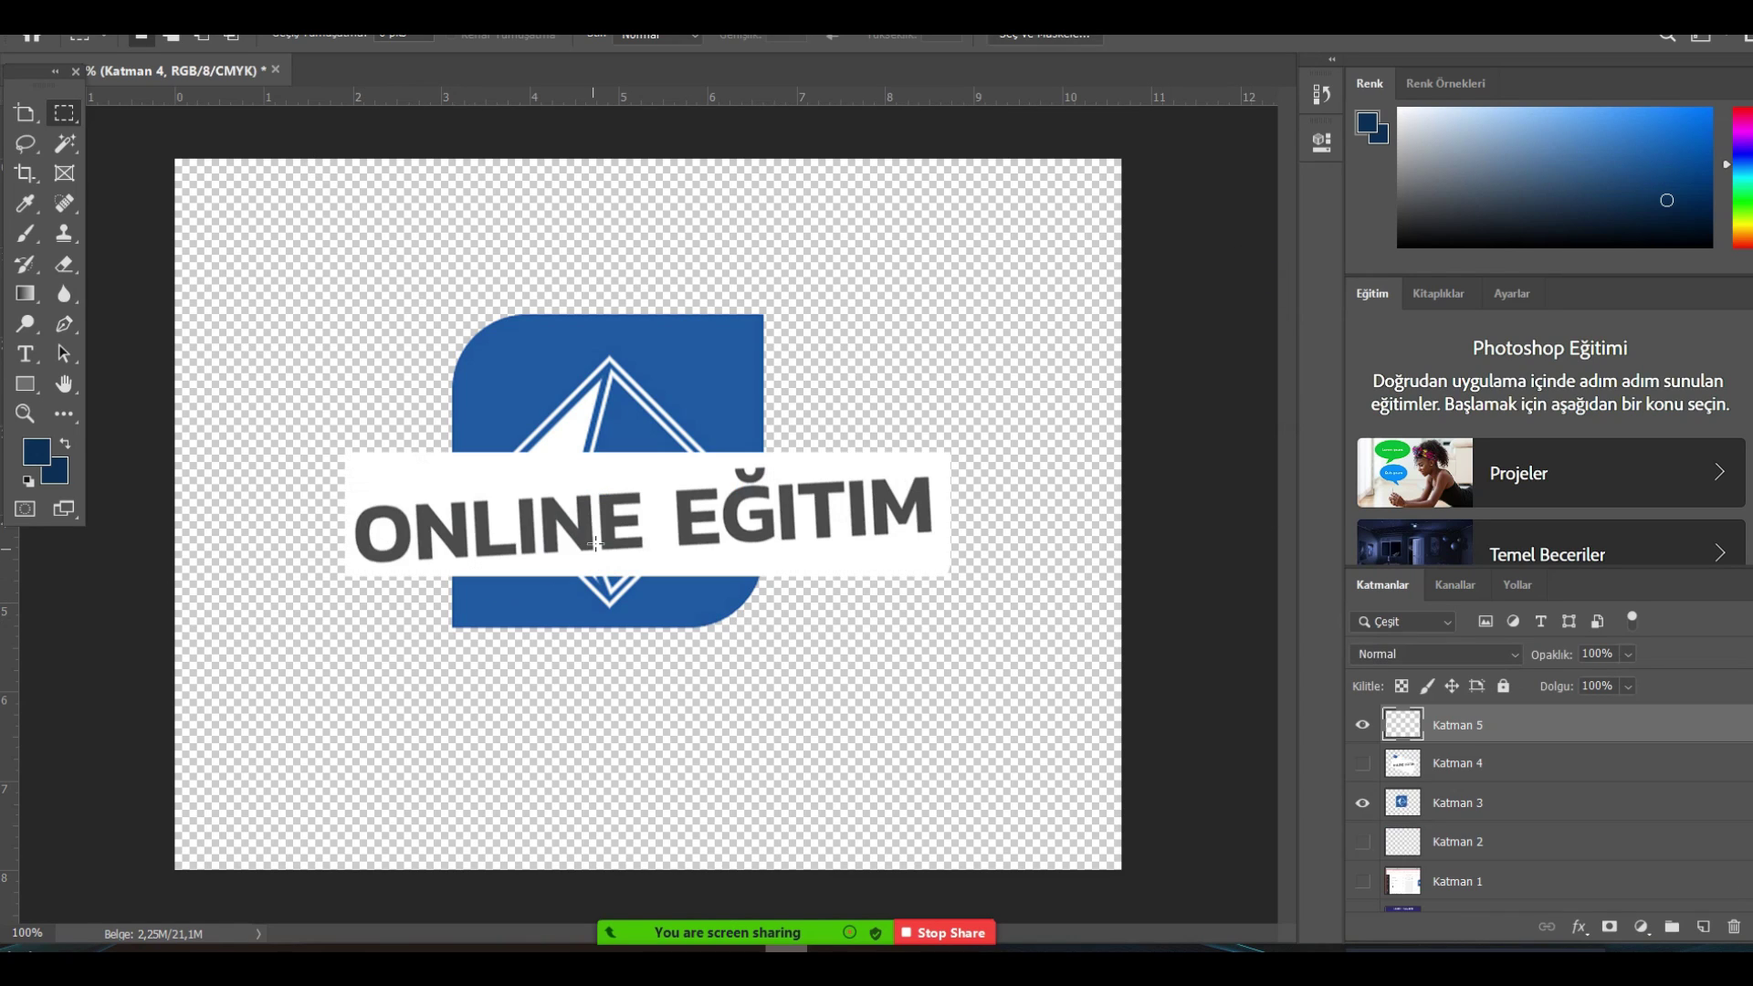
Move the cropped ONLINE EĞITIM text below the blue icon and delete its white background with the Magic Wand.
{"action": "left_click", "coordinate": [25, 112]}
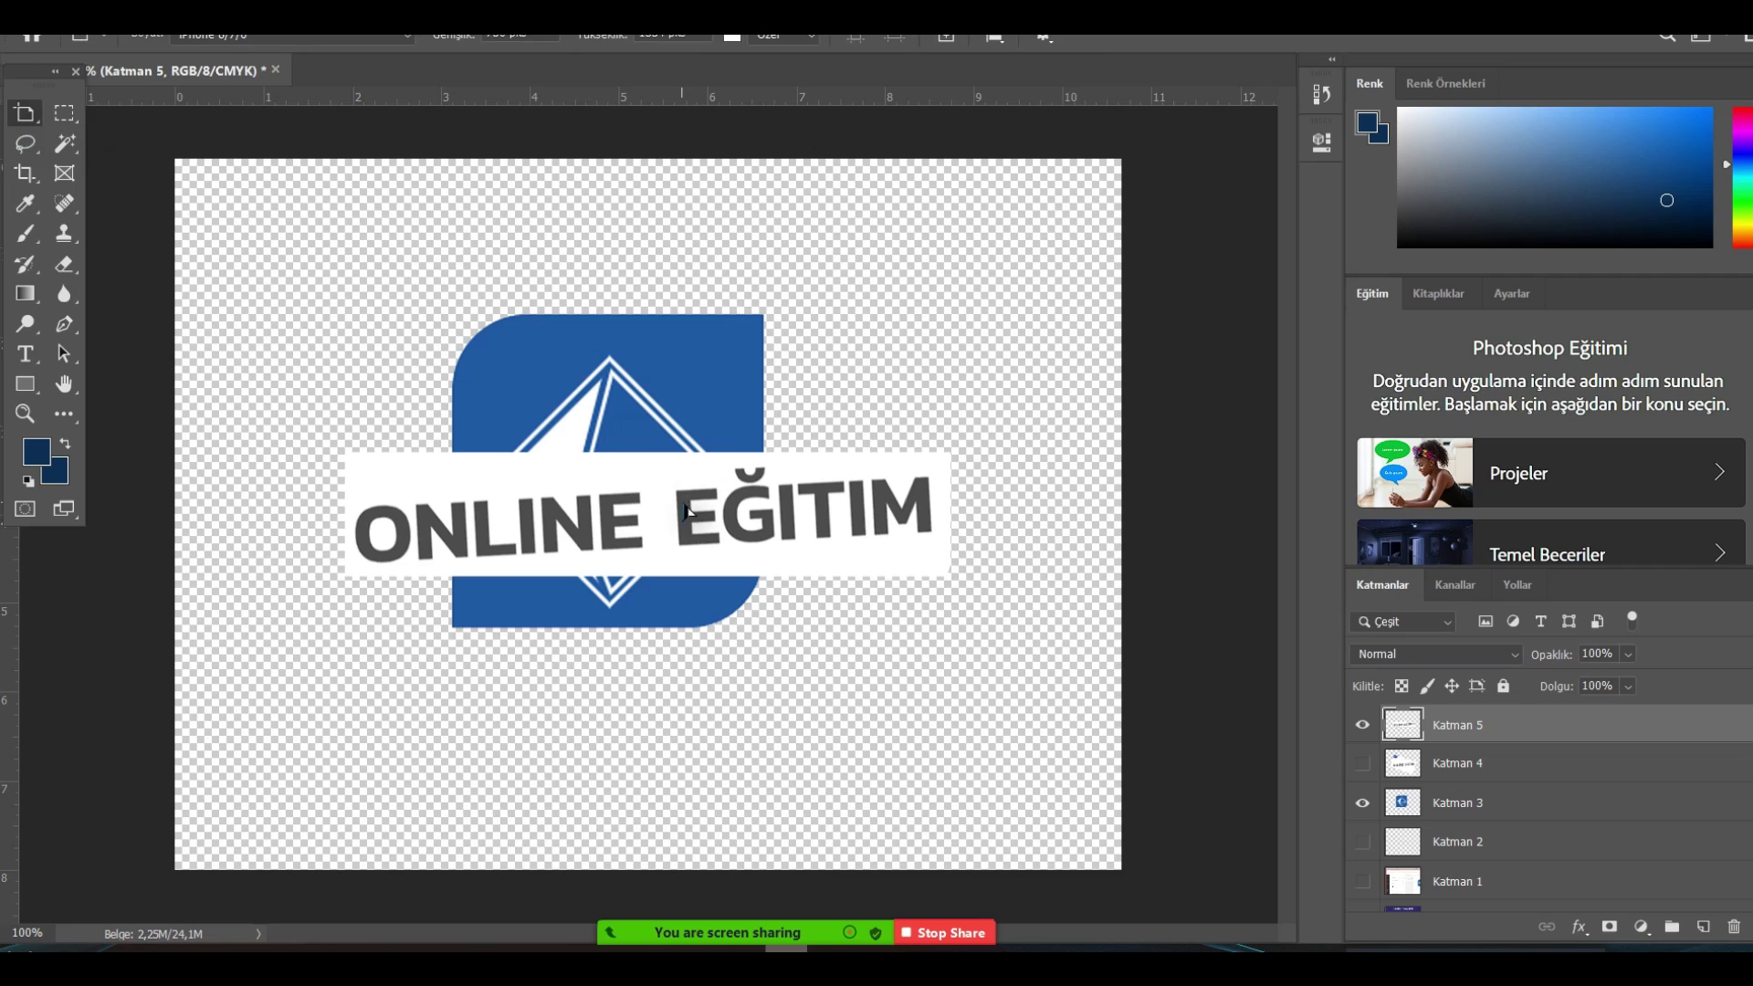
{"action": "left_click_drag", "start_coordinate": [692, 563], "coordinate": [673, 715]}
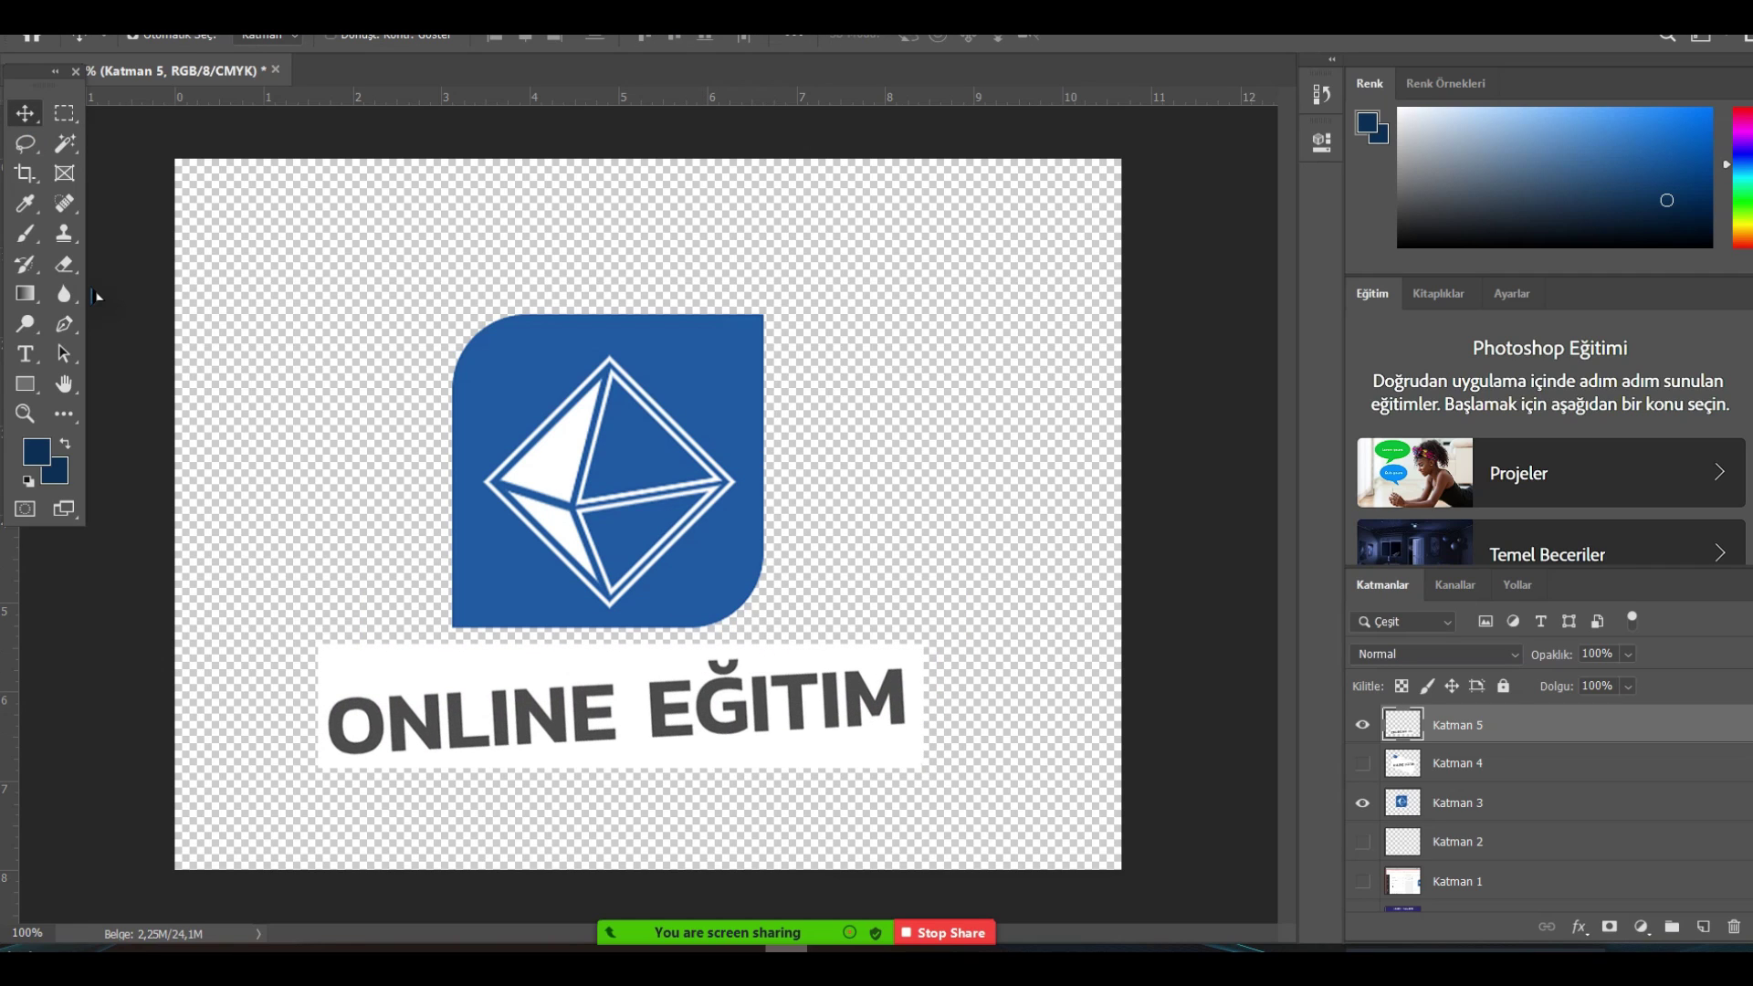
{"action": "left_click", "coordinate": [64, 142]}
{"action": "left_click", "coordinate": [472, 646]}
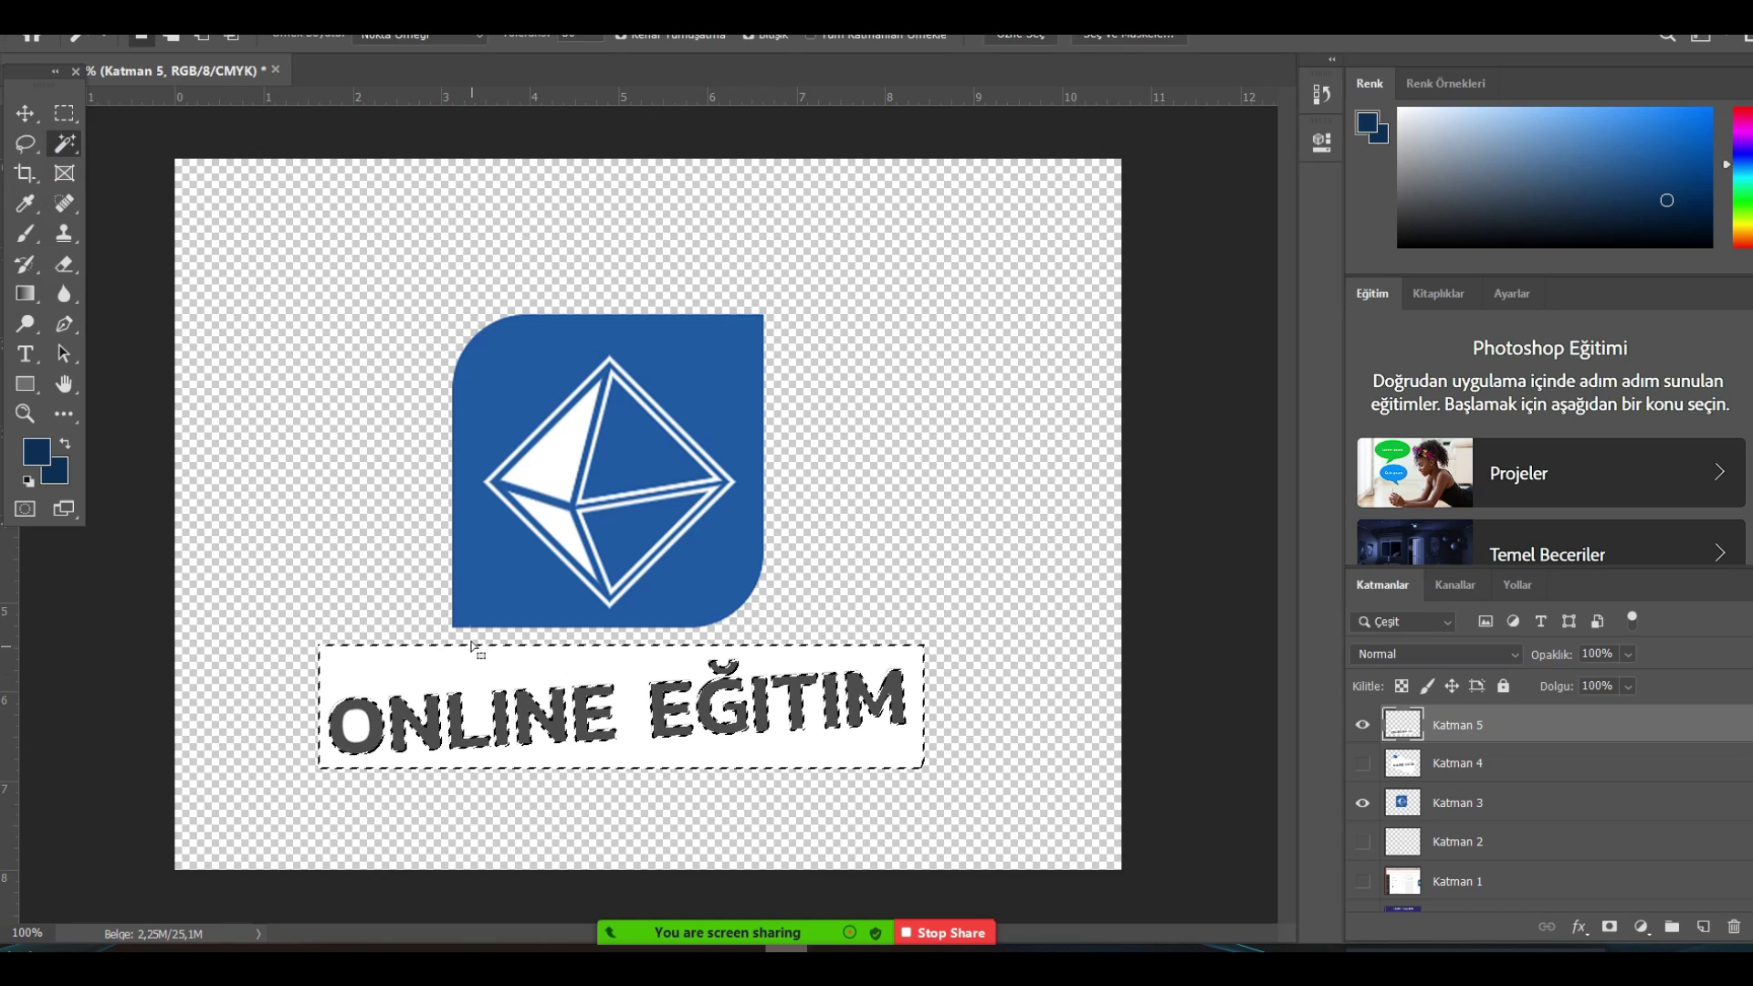
{"action": "key", "text": "Delete"}
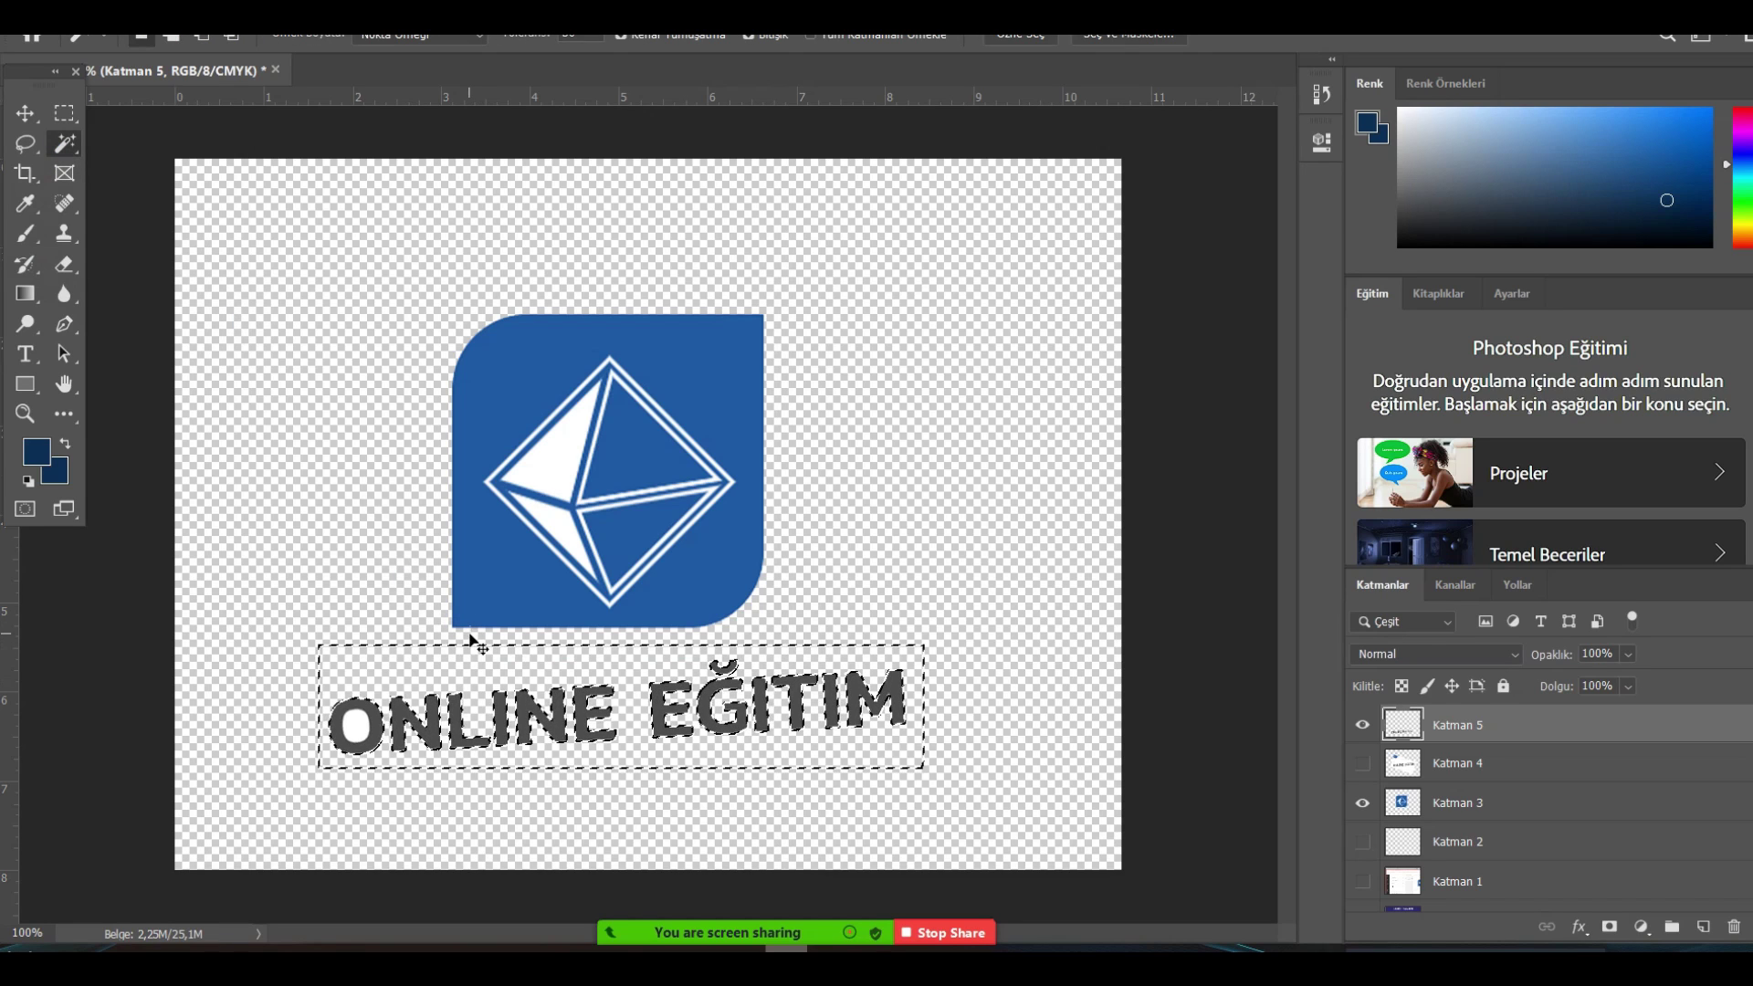
{"action": "key", "text": "ctrl+d"}
Rotate the ONLINE EĞITIM text slightly clockwise to level it and move it up closer beneath the icon.
{"action": "left_click", "coordinate": [25, 112]}
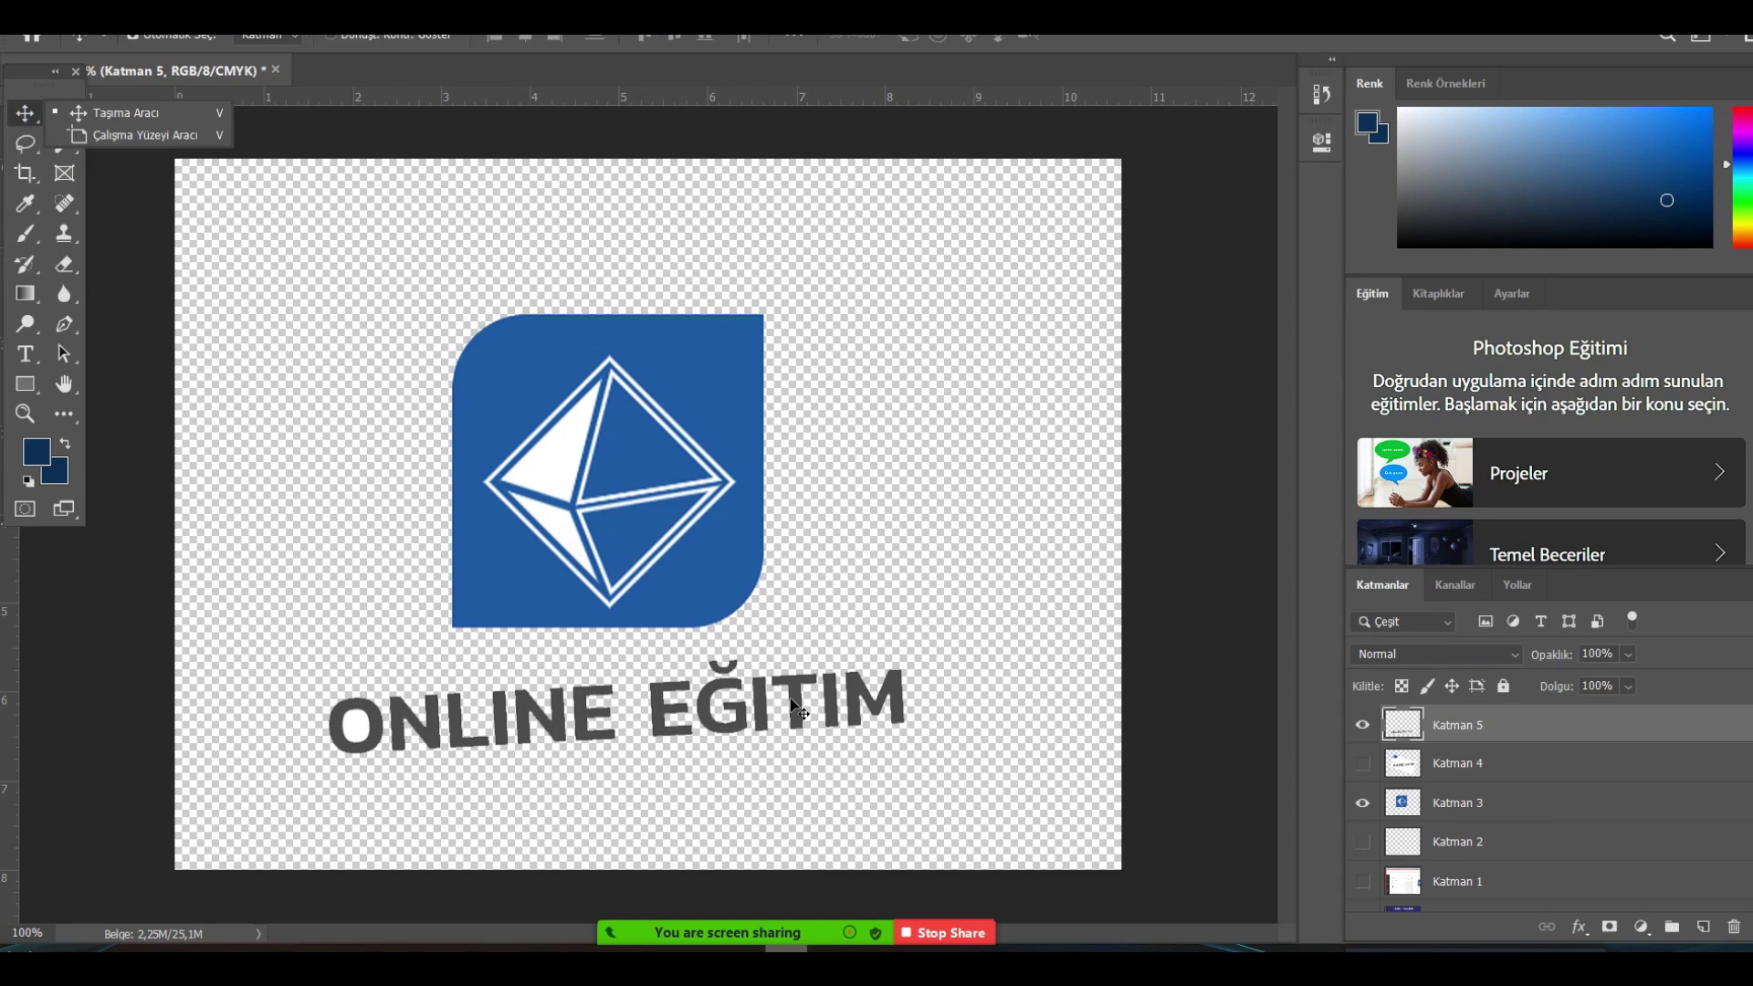
{"action": "key", "text": "ctrl+t"}
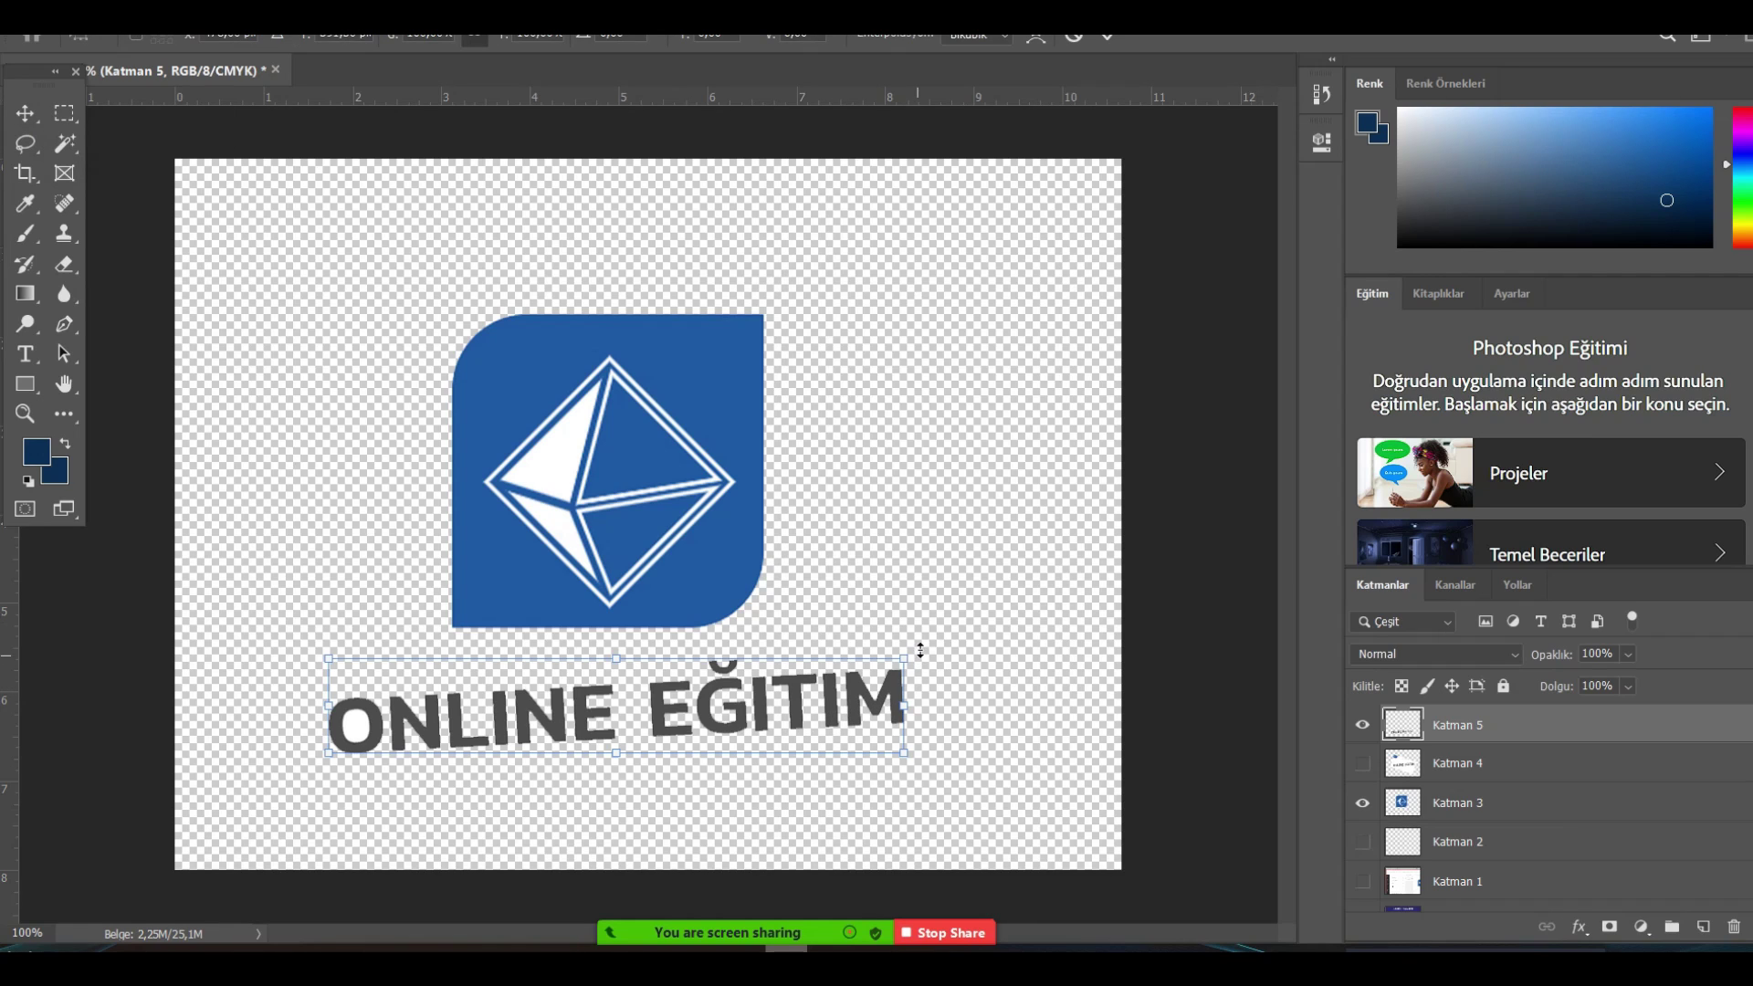
{"action": "left_click_drag", "start_coordinate": [920, 650], "coordinate": [936, 673]}
{"action": "left_click_drag", "start_coordinate": [730, 723], "coordinate": [744, 694]}
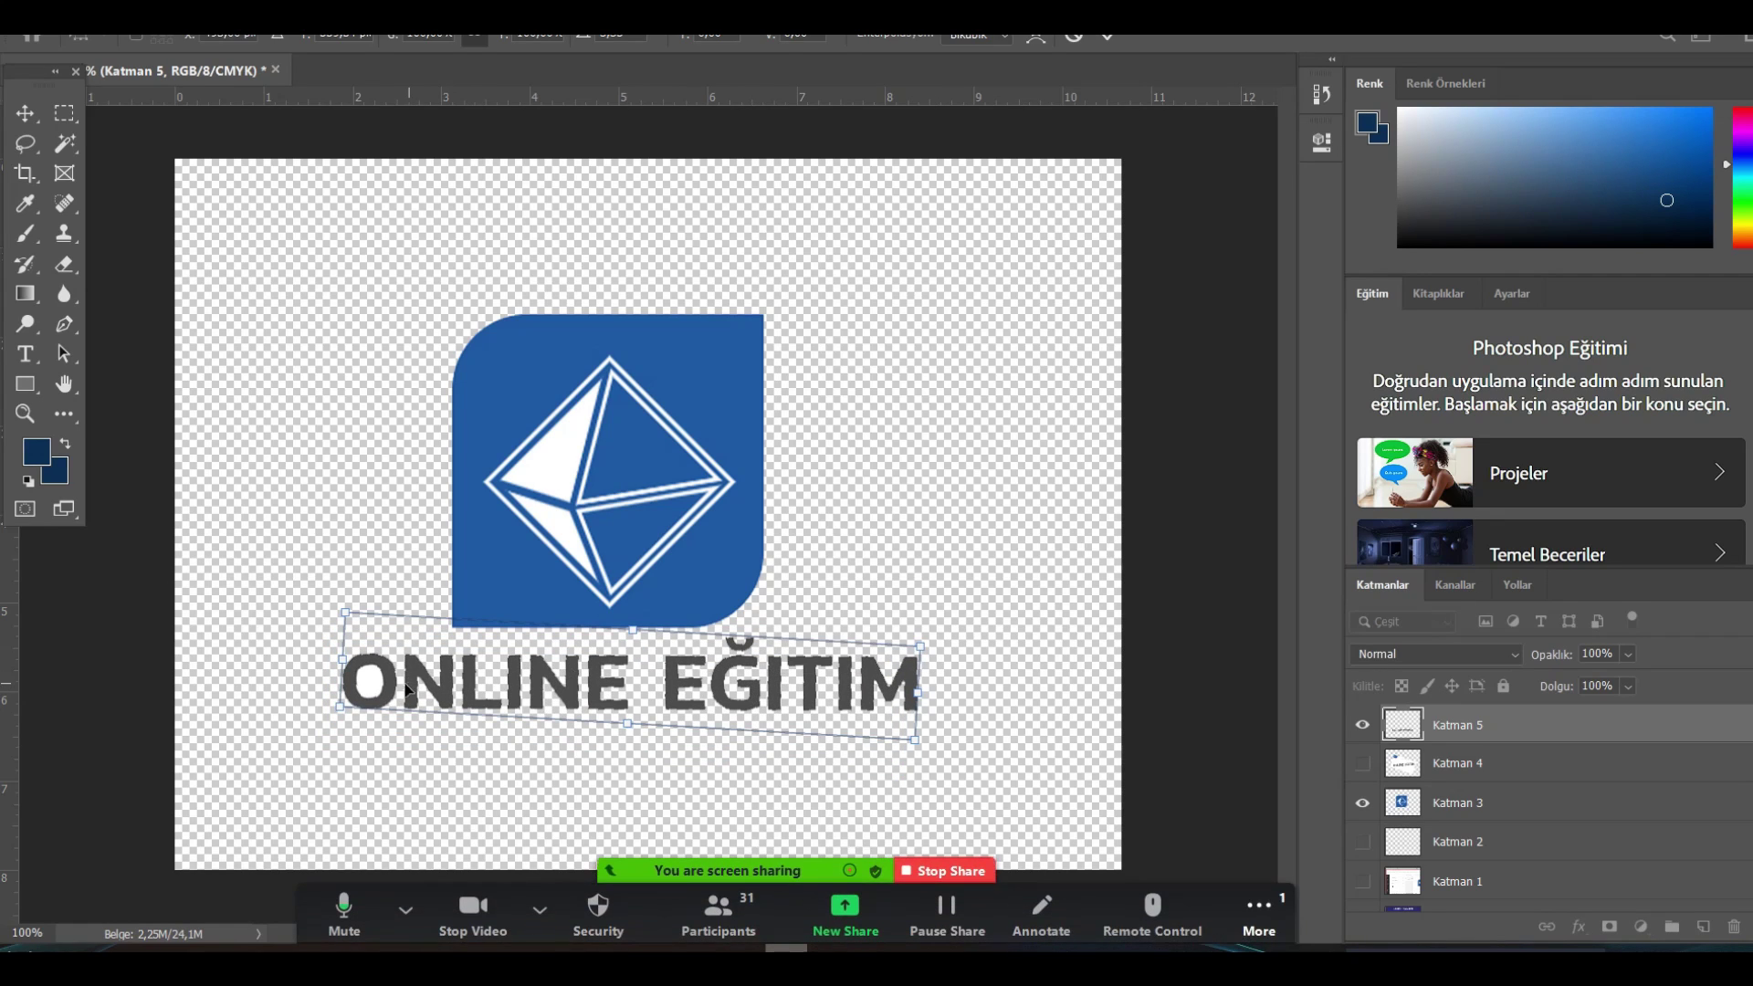
Clear the leftover white fill inside the letter O of ONLINE with the Magic Wand.
{"action": "left_click", "coordinate": [64, 143]}
{"action": "left_click", "coordinate": [370, 683]}
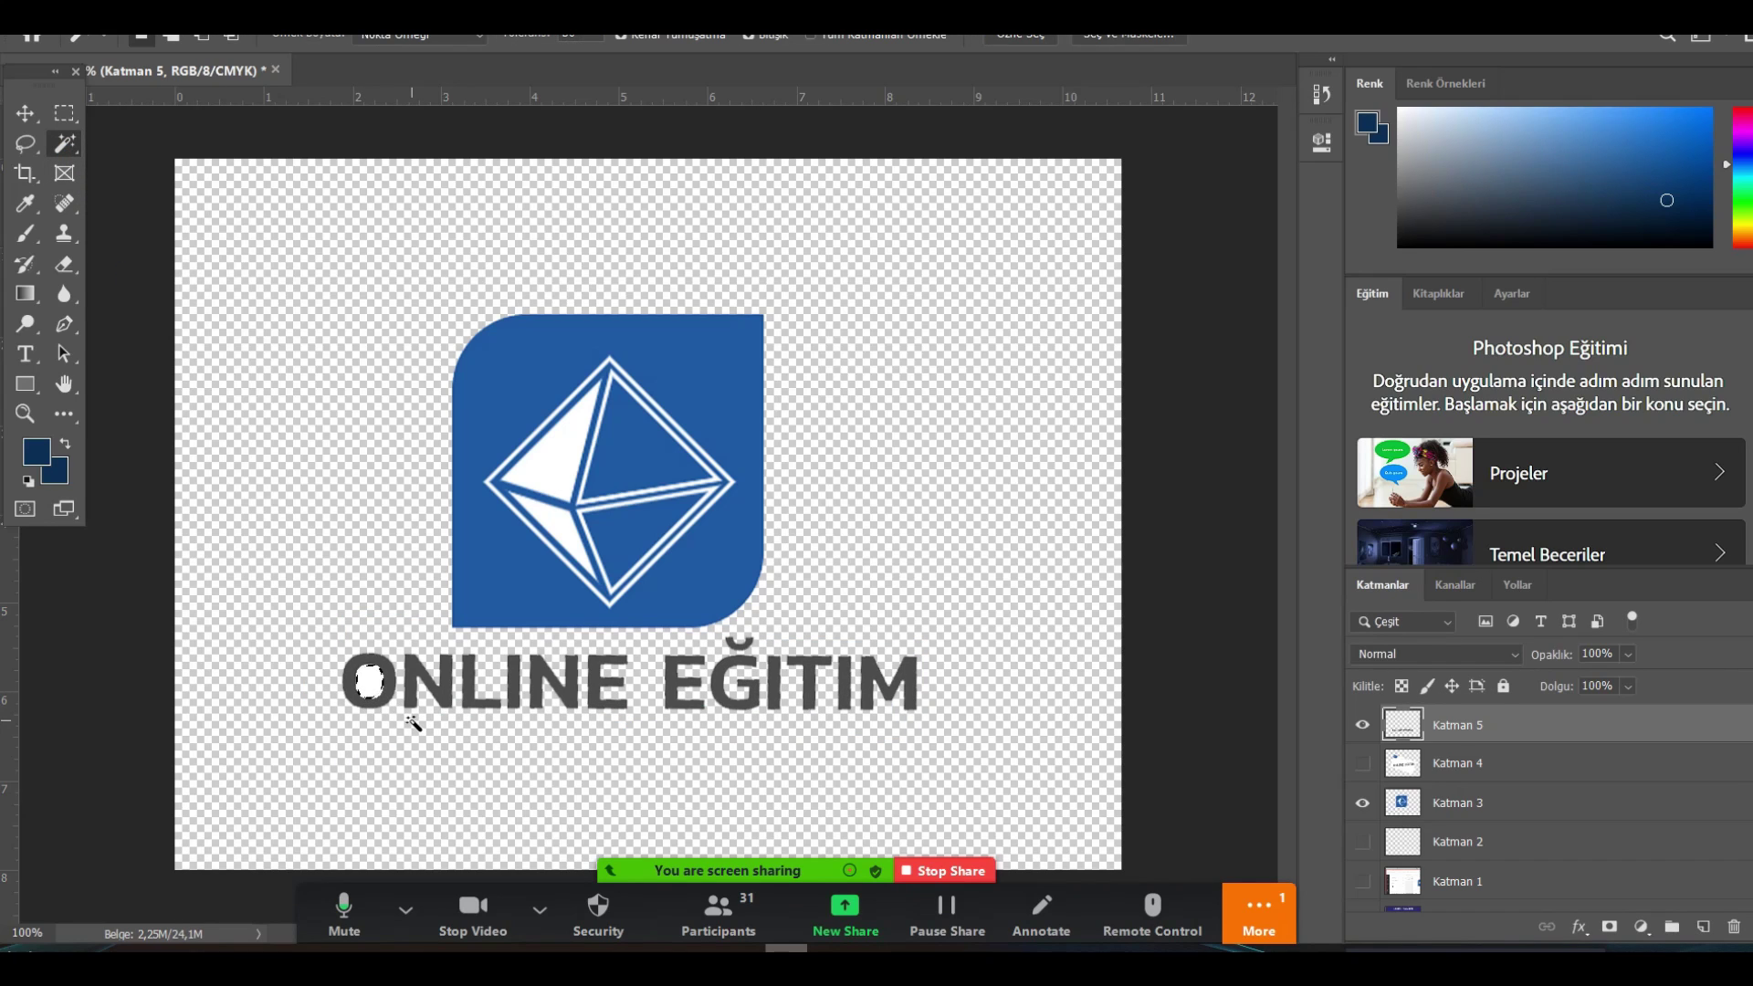
{"action": "key", "text": "m"}
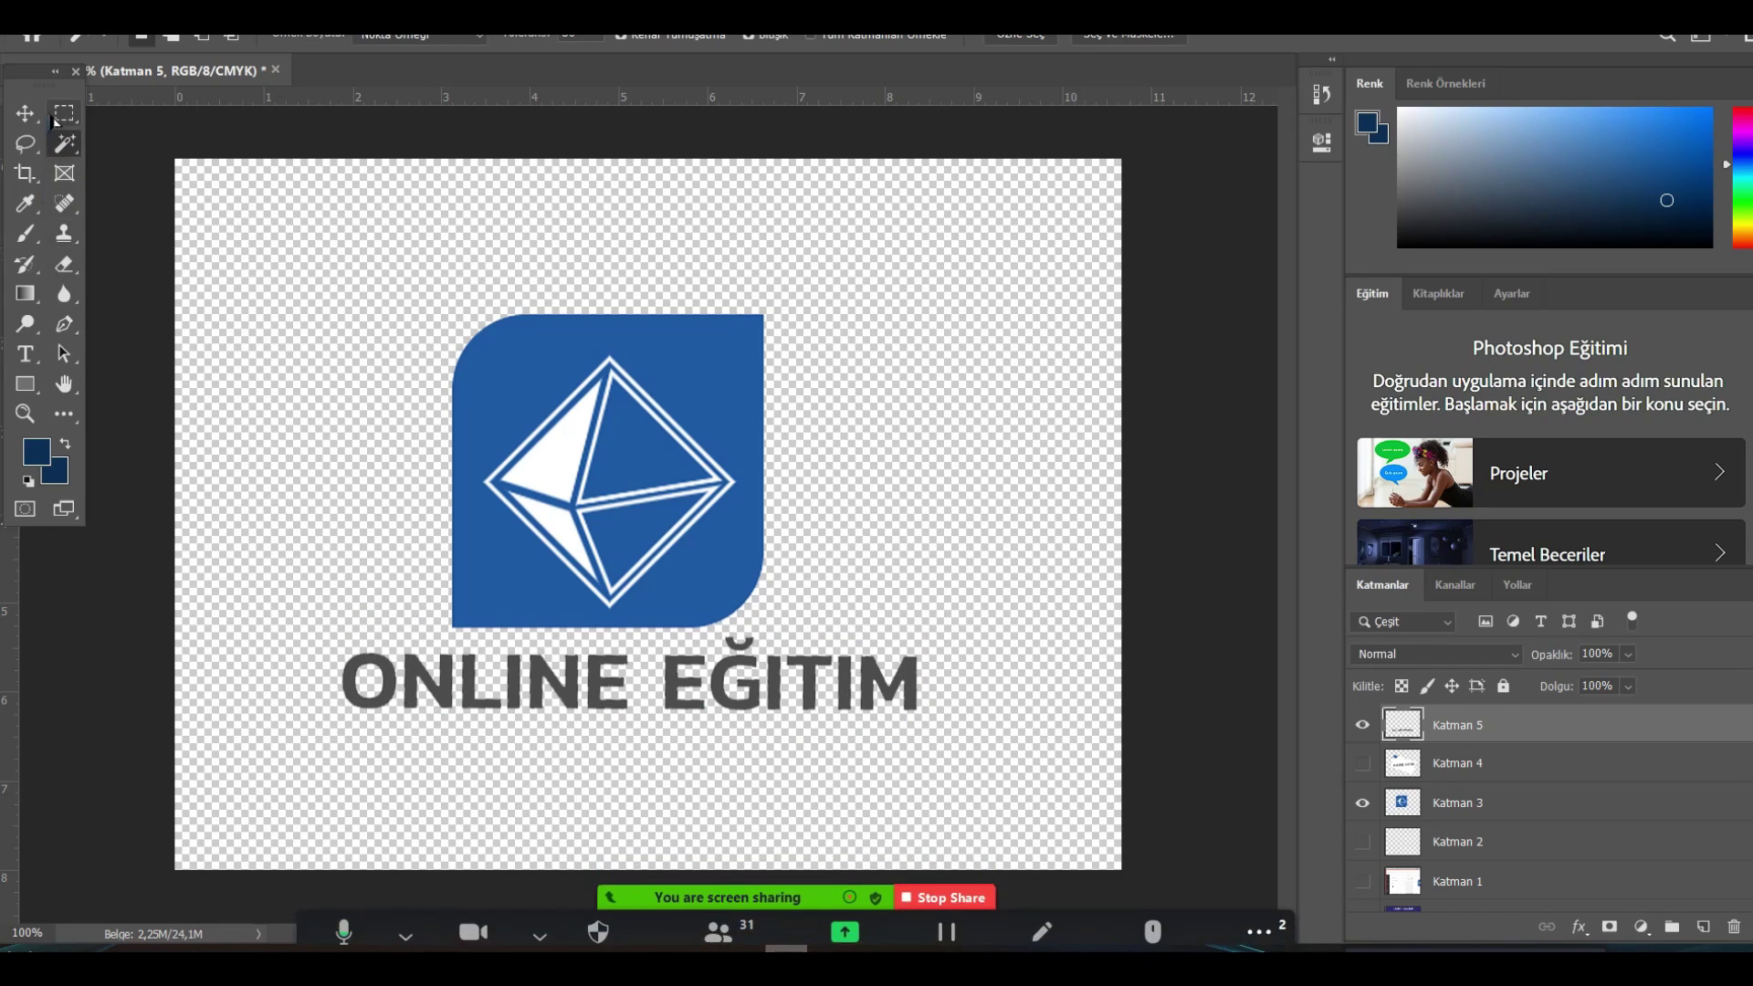
Open the Zoom group chat to read the participants' messages, and minimize it.
{"action": "left_click", "coordinate": [1259, 913]}
{"action": "left_click", "coordinate": [1274, 551]}
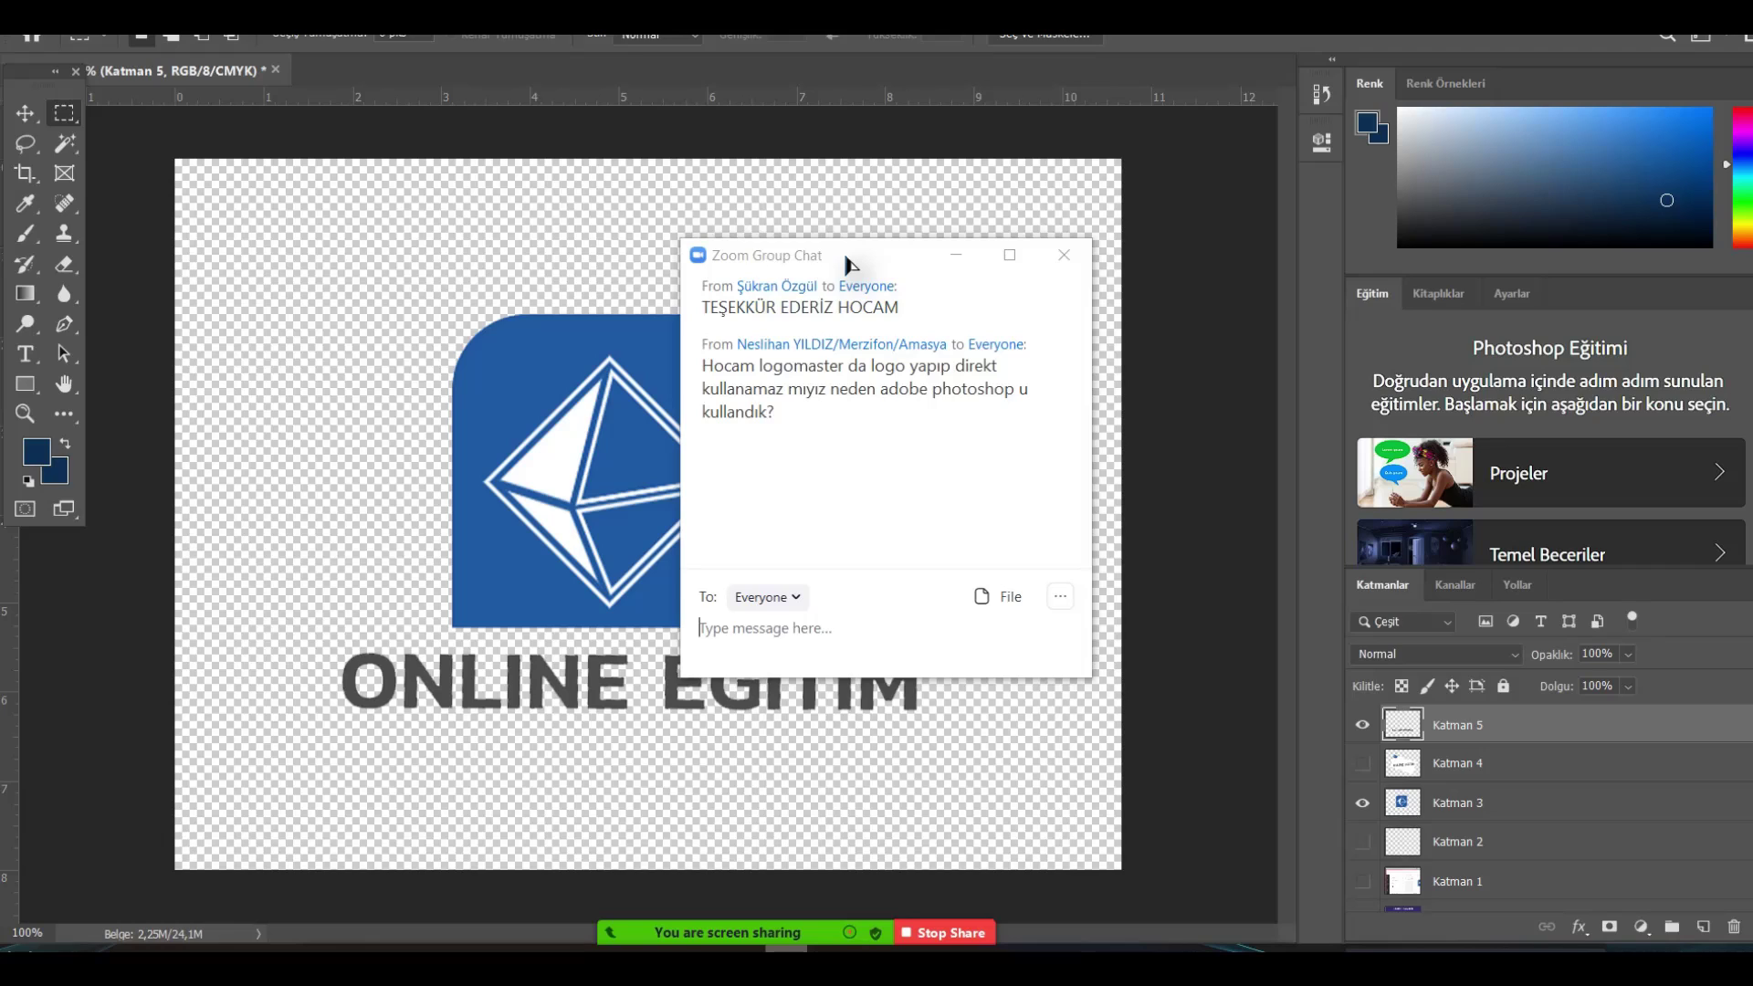
{"action": "left_click", "coordinate": [956, 256]}
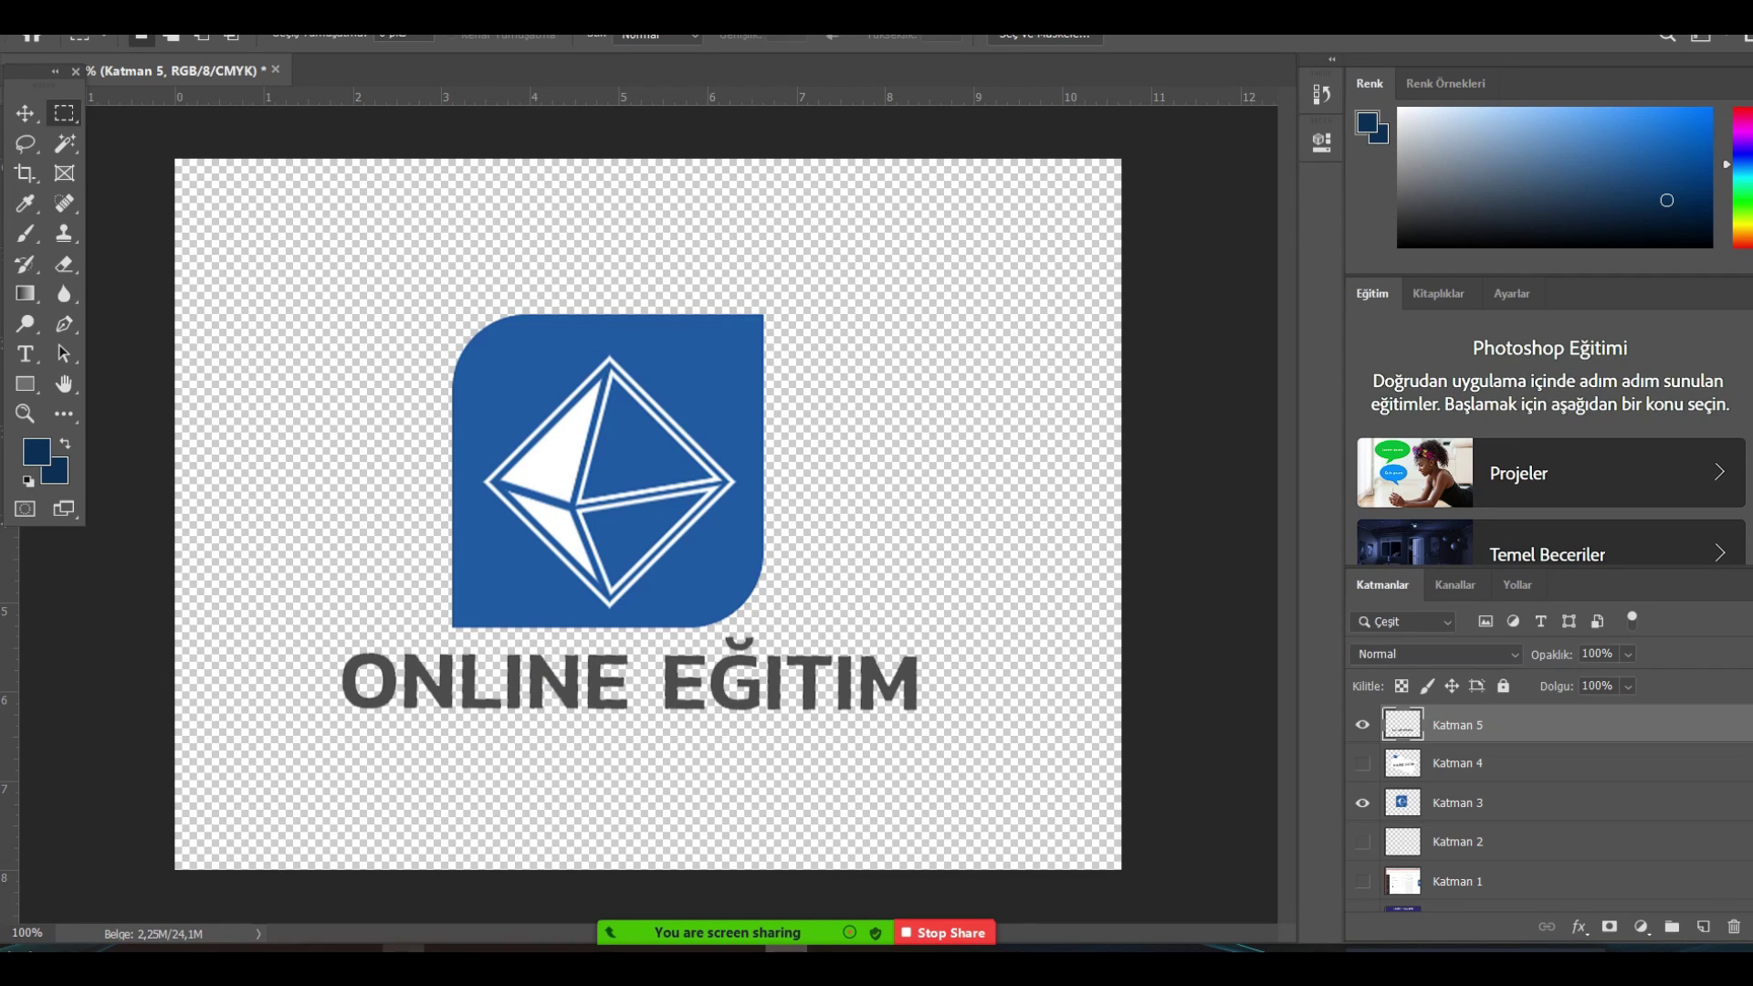
Switch to the logomaster.ai editor, dismiss the editing tips, and view the whole logo design at 110% zoom.
{"action": "key", "text": "alt+Tab"}
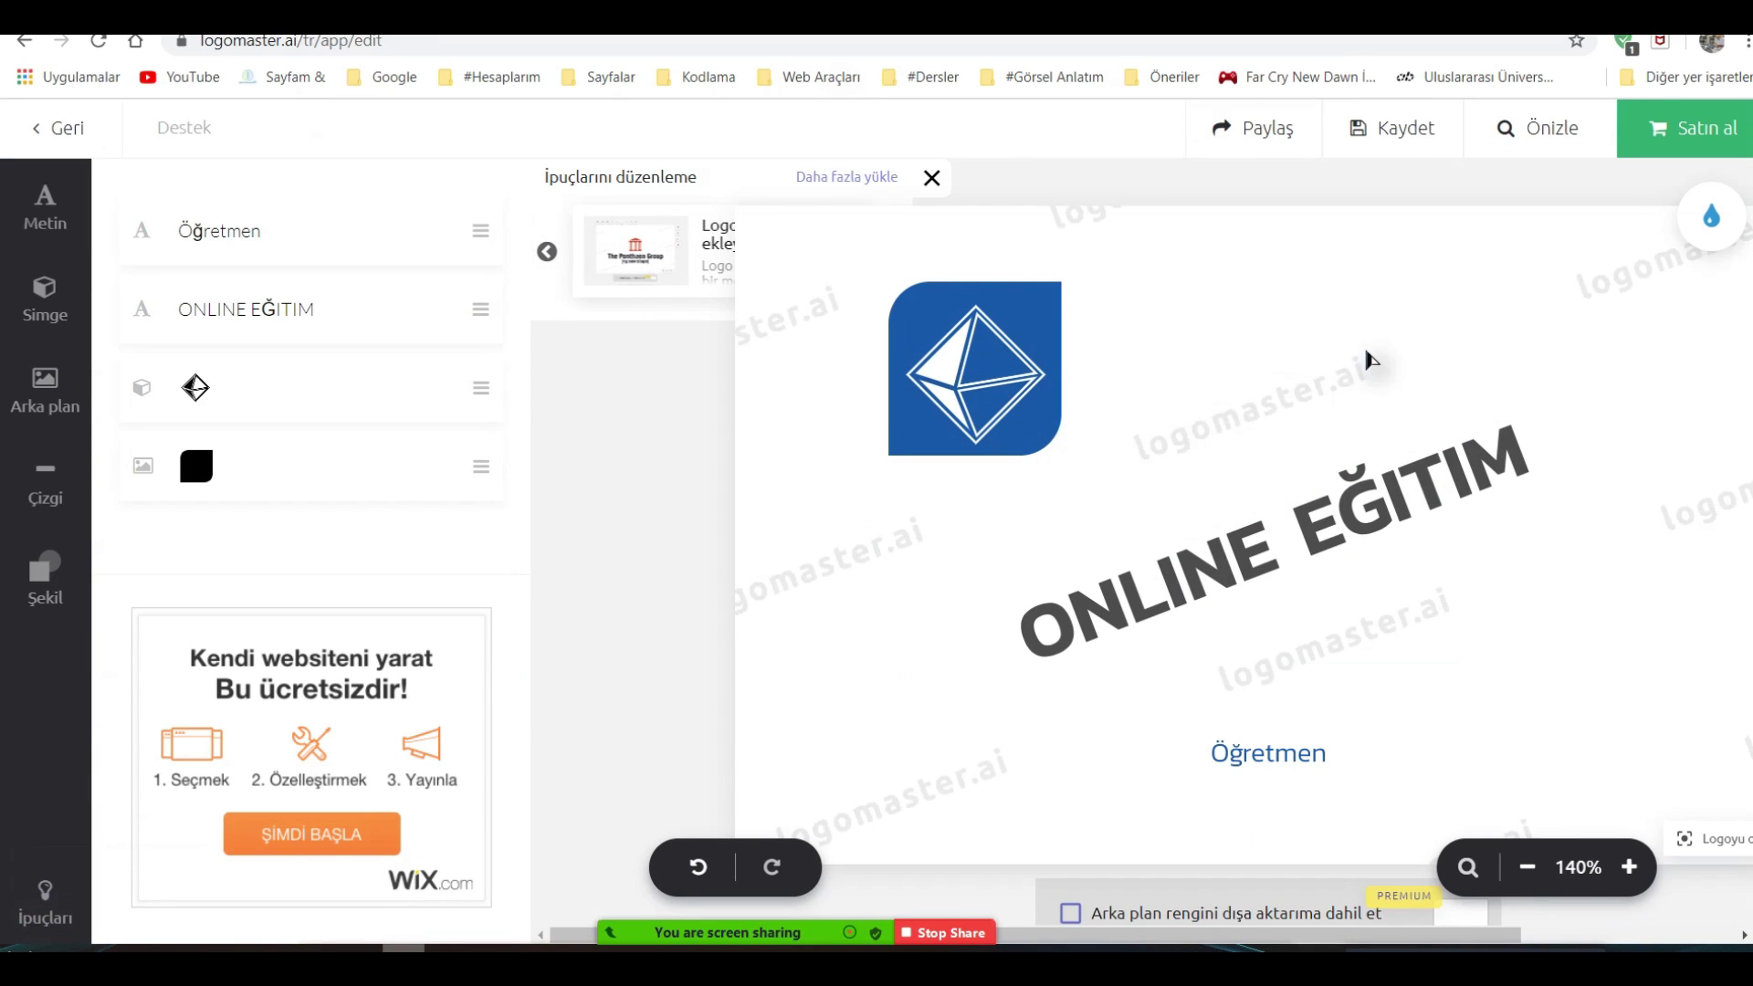
{"action": "left_click", "coordinate": [935, 178]}
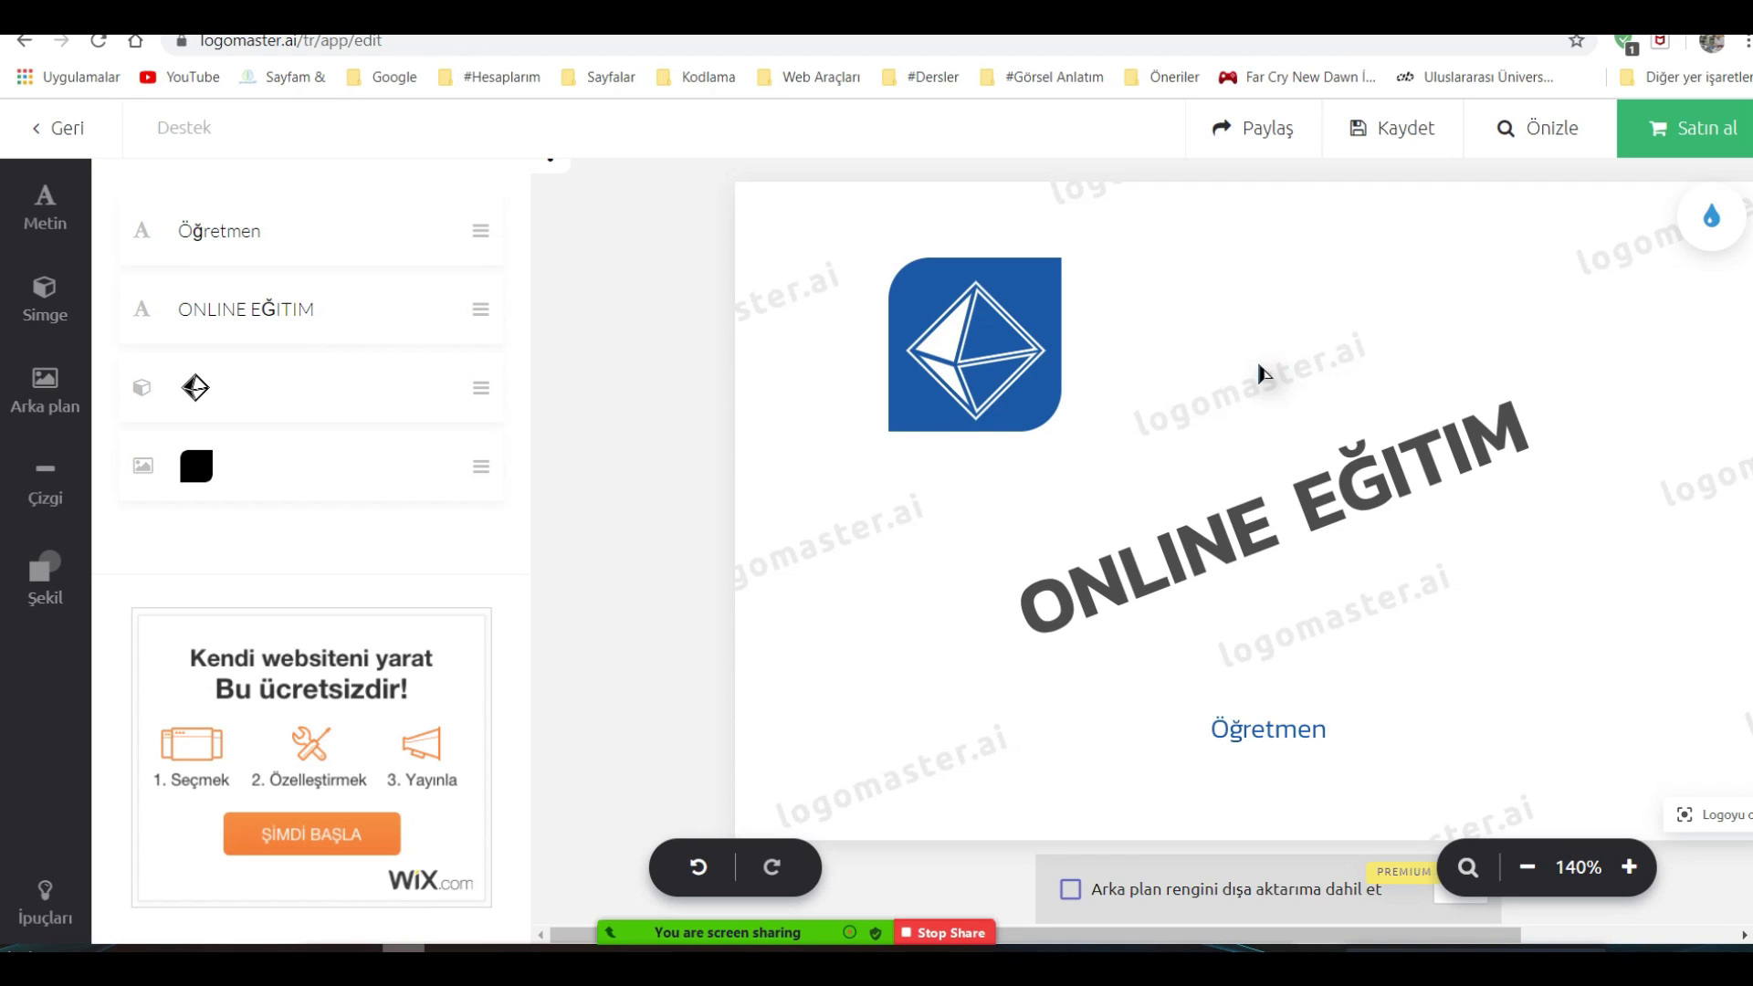
{"action": "left_click_drag", "start_coordinate": [886, 245], "coordinate": [1379, 414]}
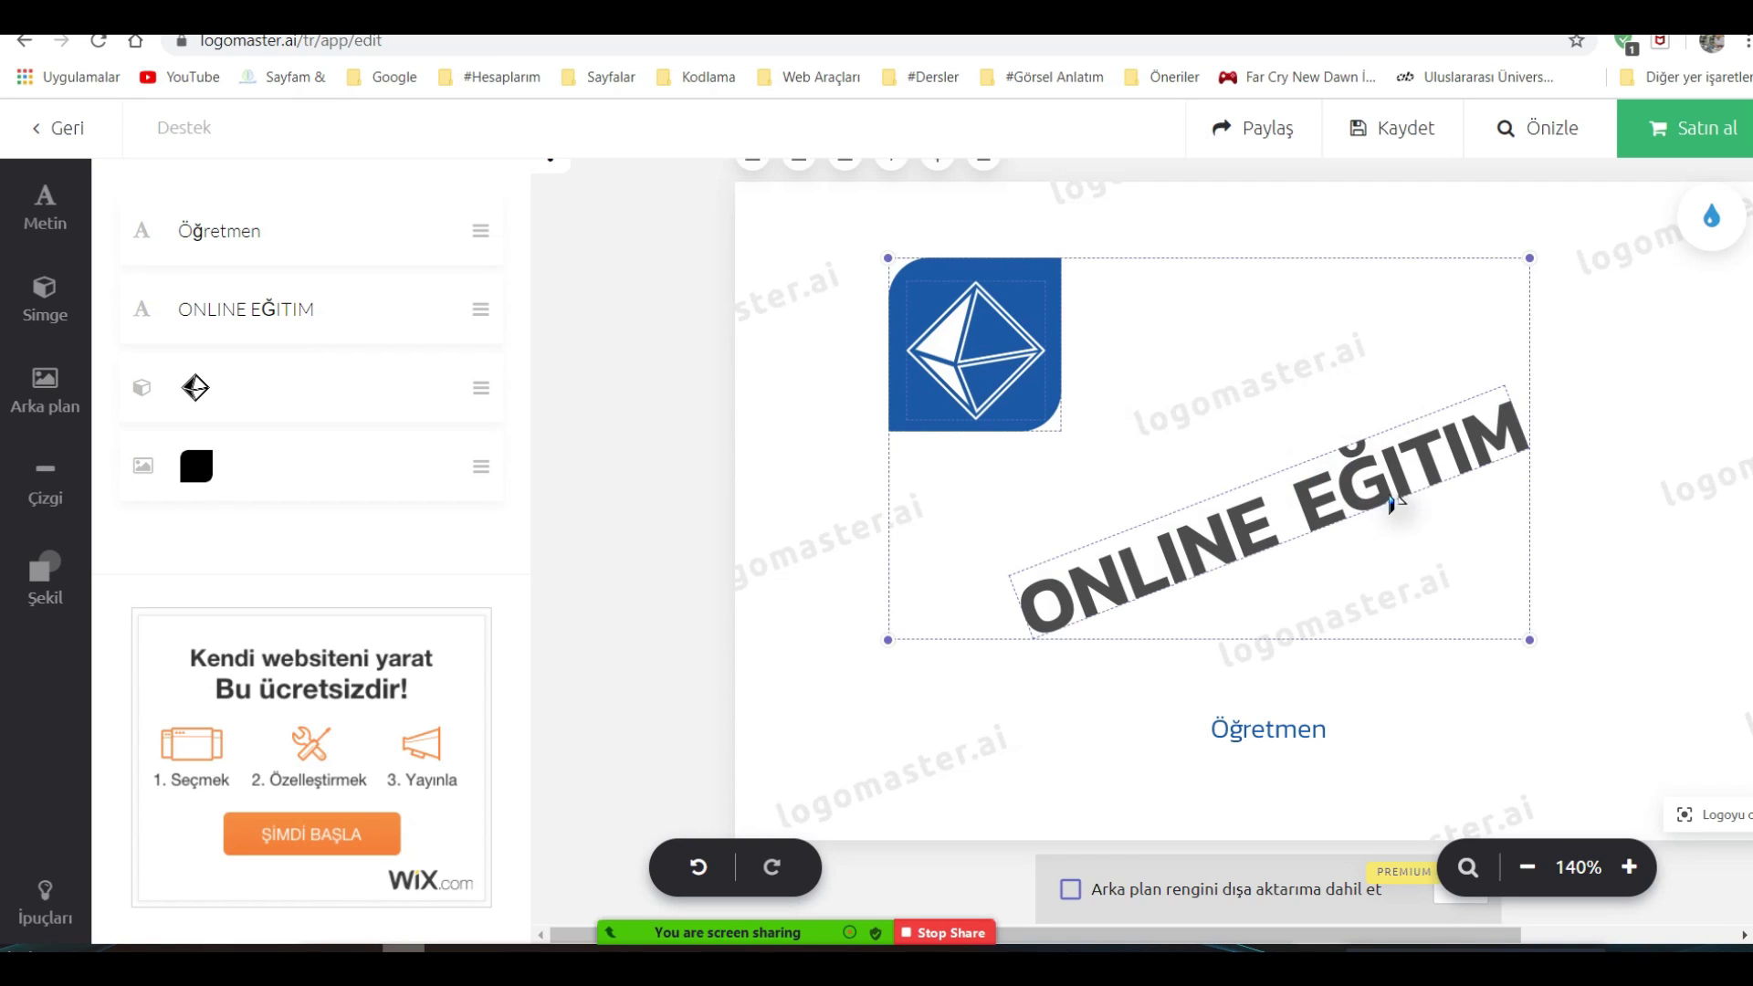
{"action": "left_click", "coordinate": [1524, 872]}
{"action": "left_click", "coordinate": [1524, 872]}
{"action": "left_click", "coordinate": [1524, 872]}
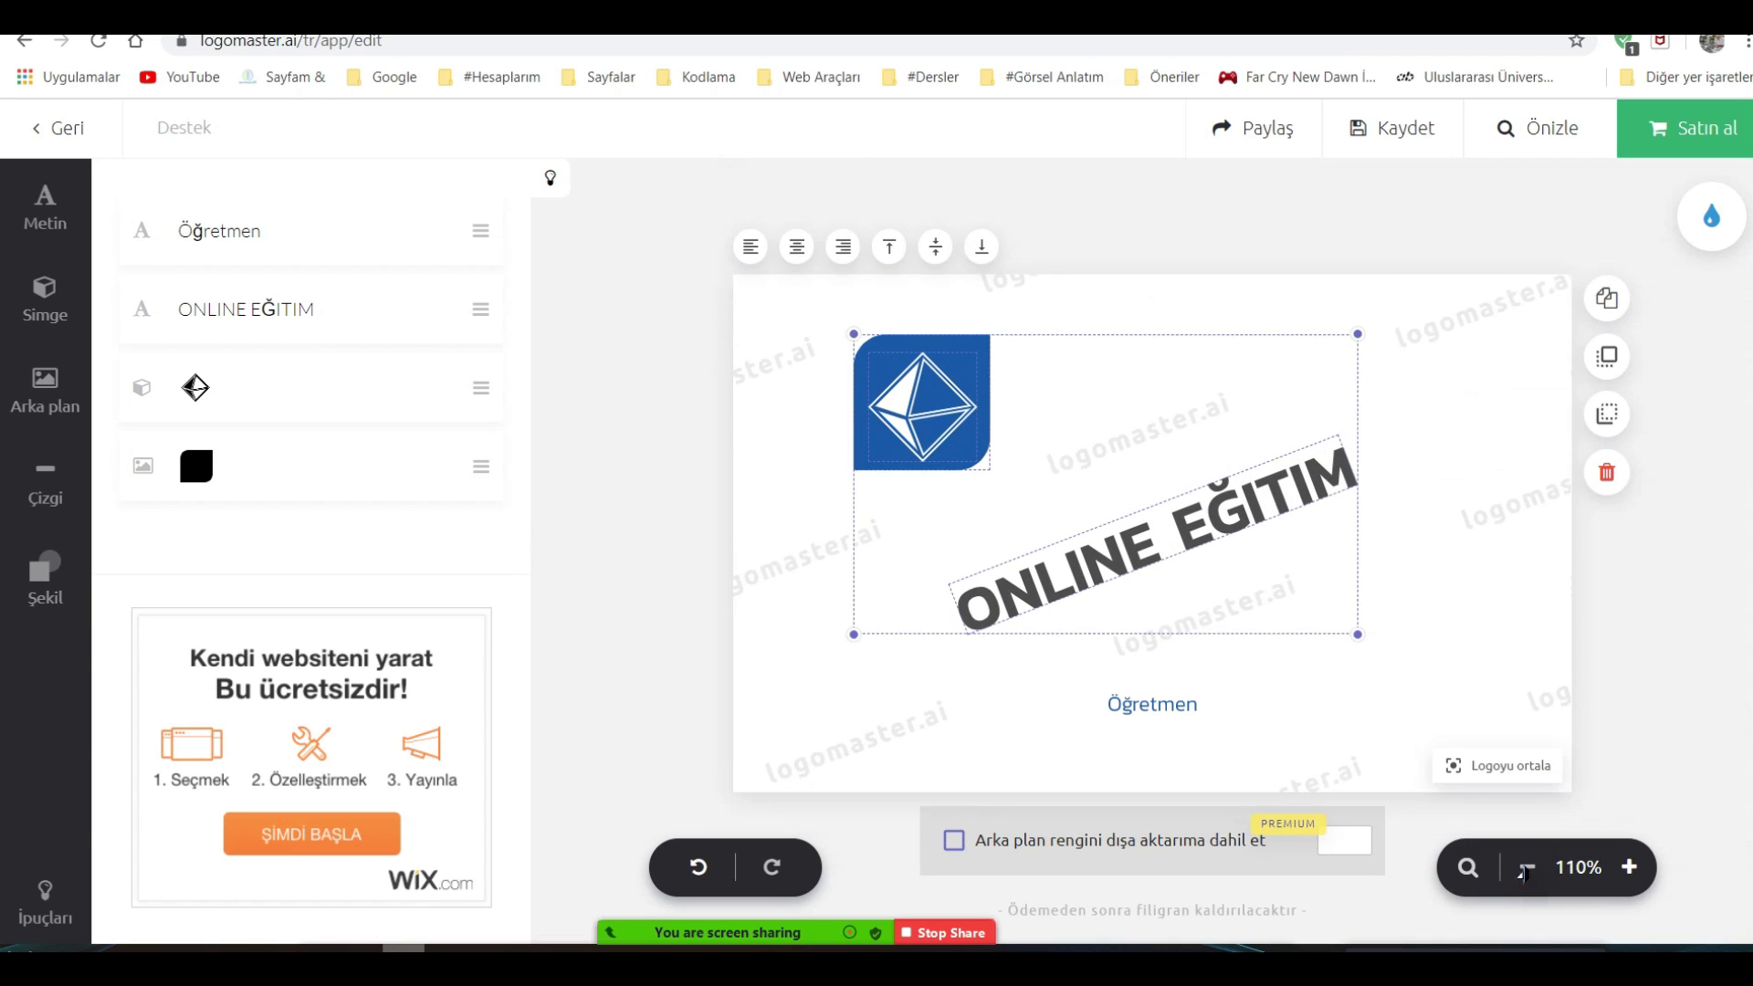
{"action": "left_click", "coordinate": [1693, 656]}
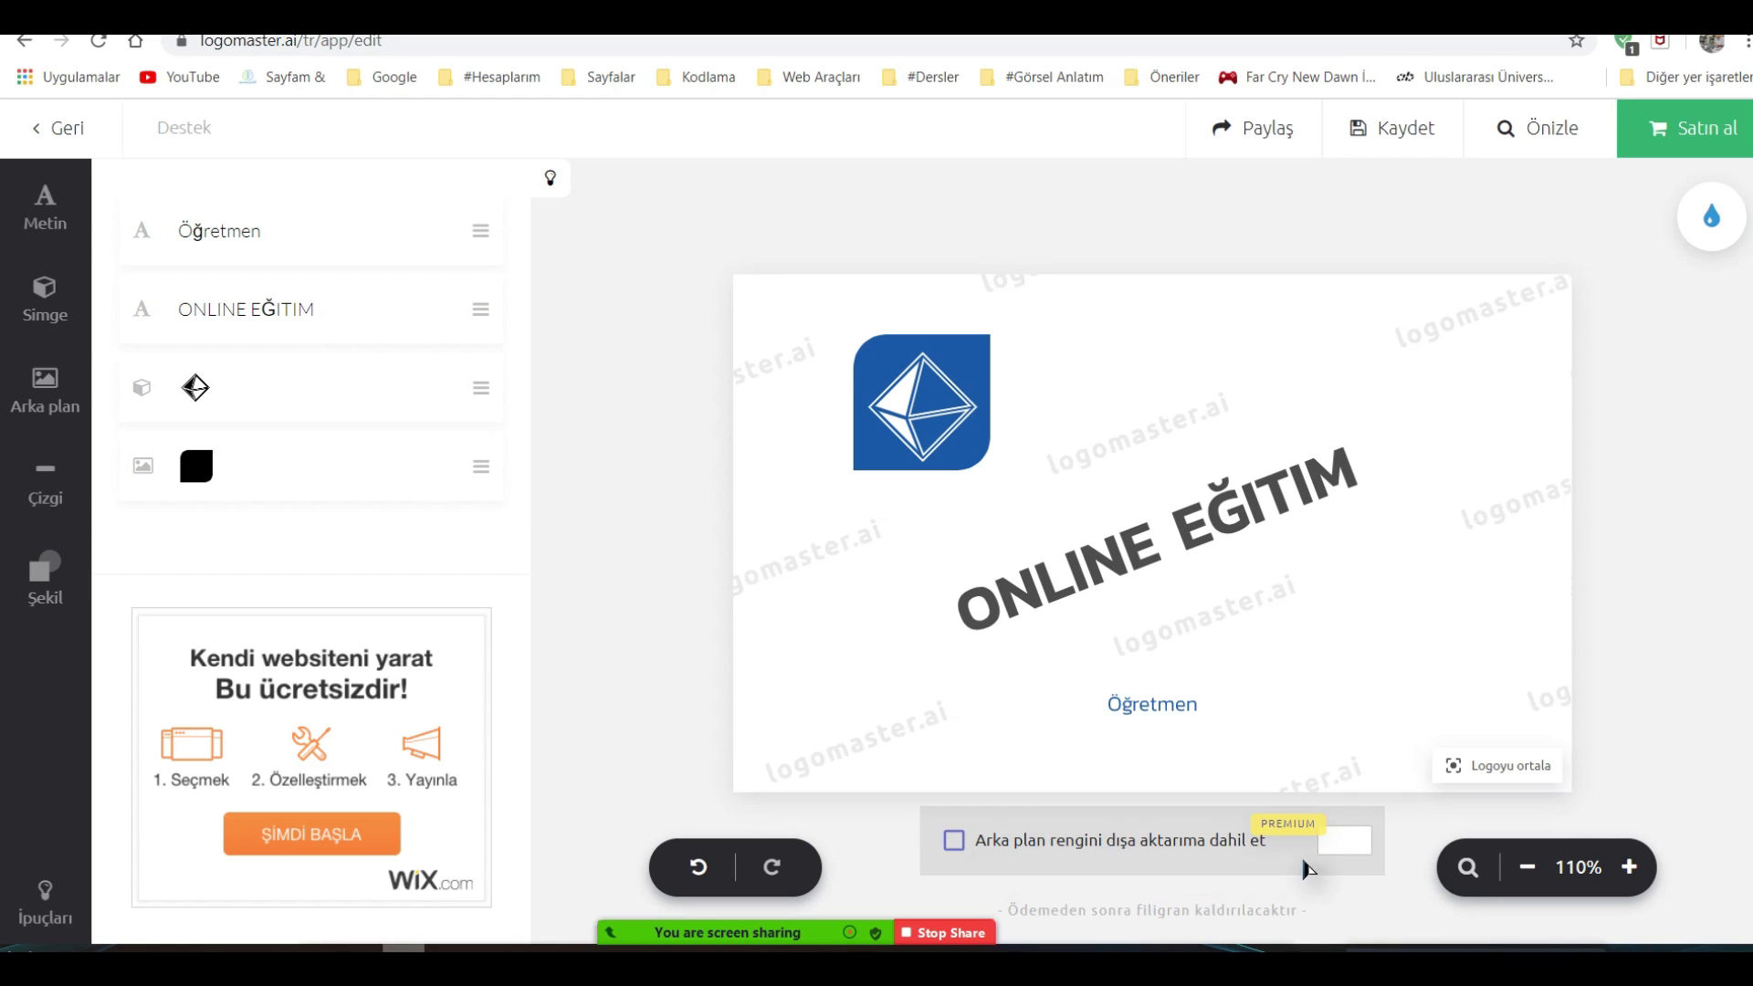
Check the export background colour choices and the design's save option on logomaster.ai, closing both without changes.
{"action": "left_click", "coordinate": [1348, 848]}
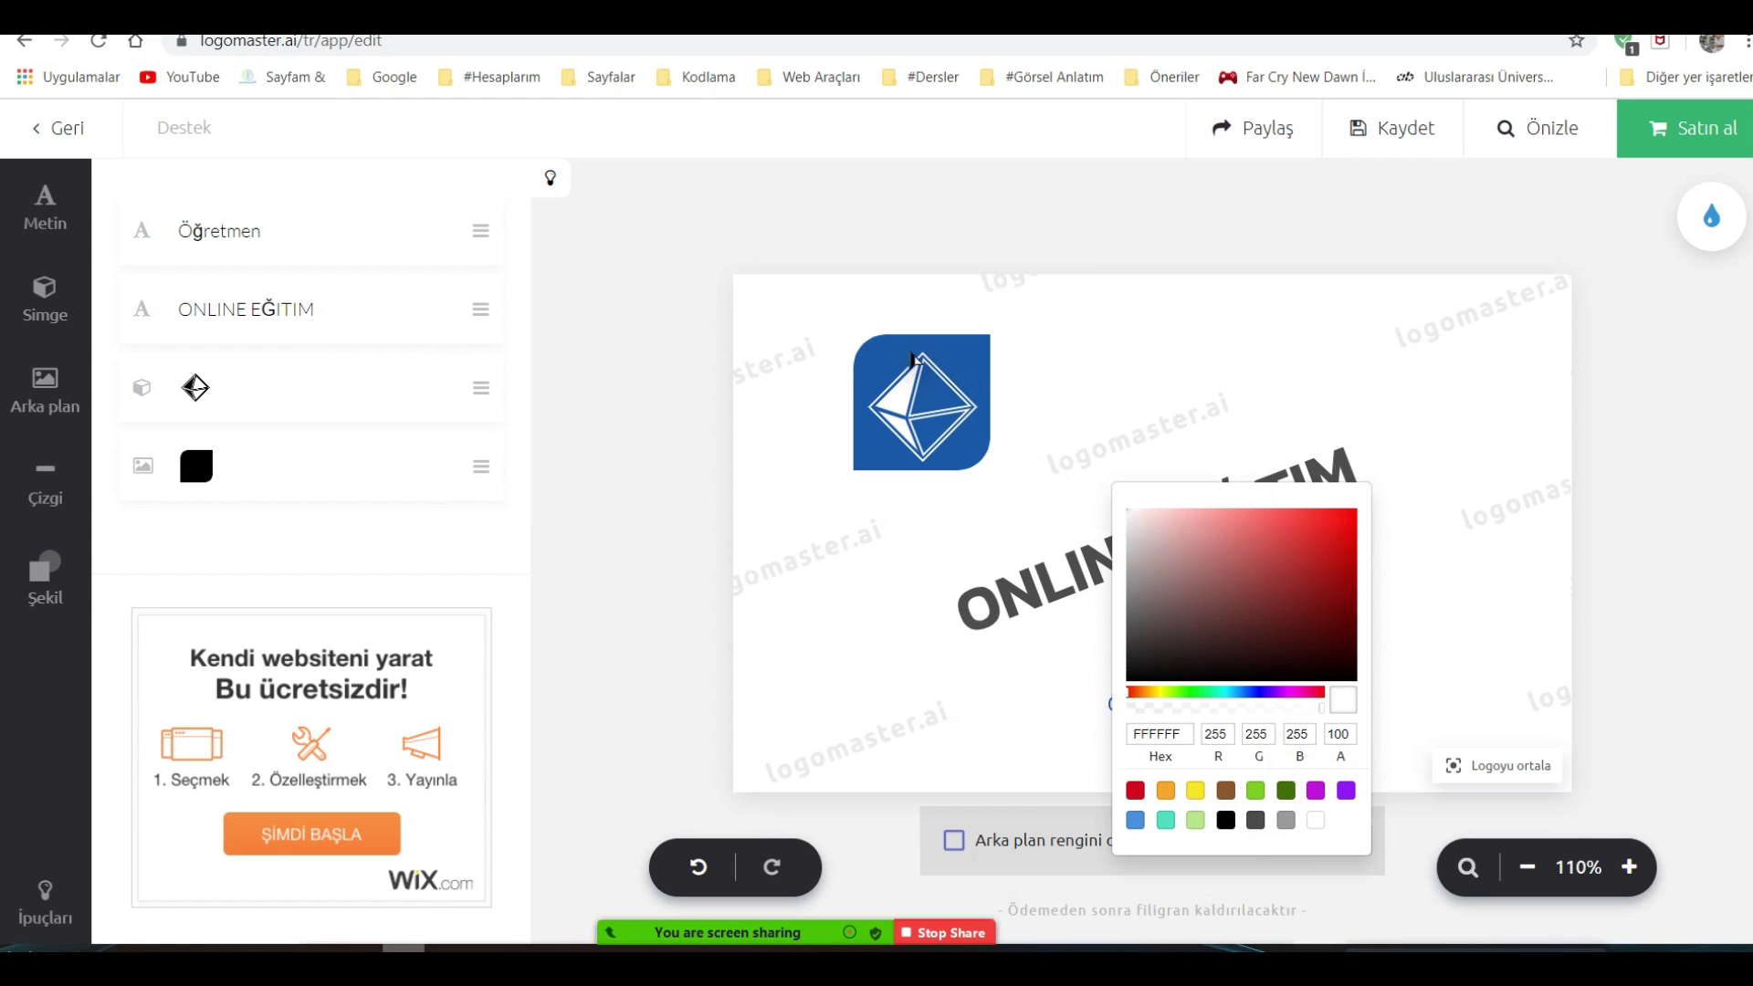
{"action": "left_click", "coordinate": [1614, 360]}
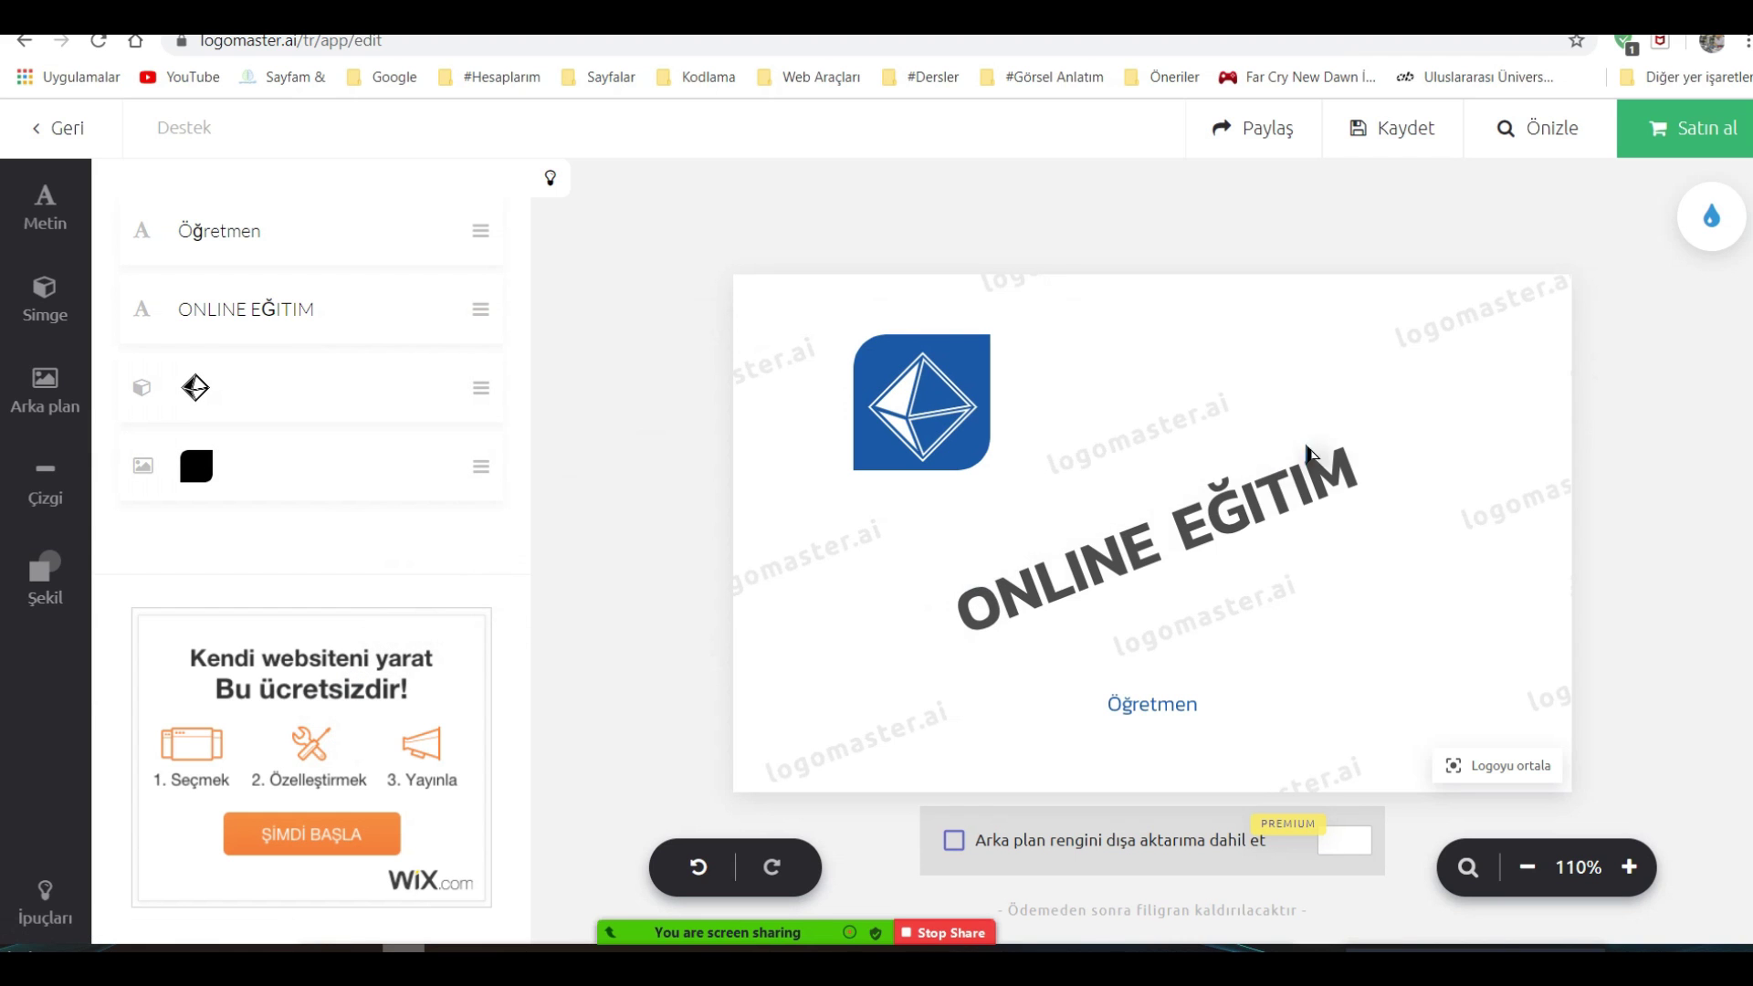
{"action": "left_click", "coordinate": [1395, 135]}
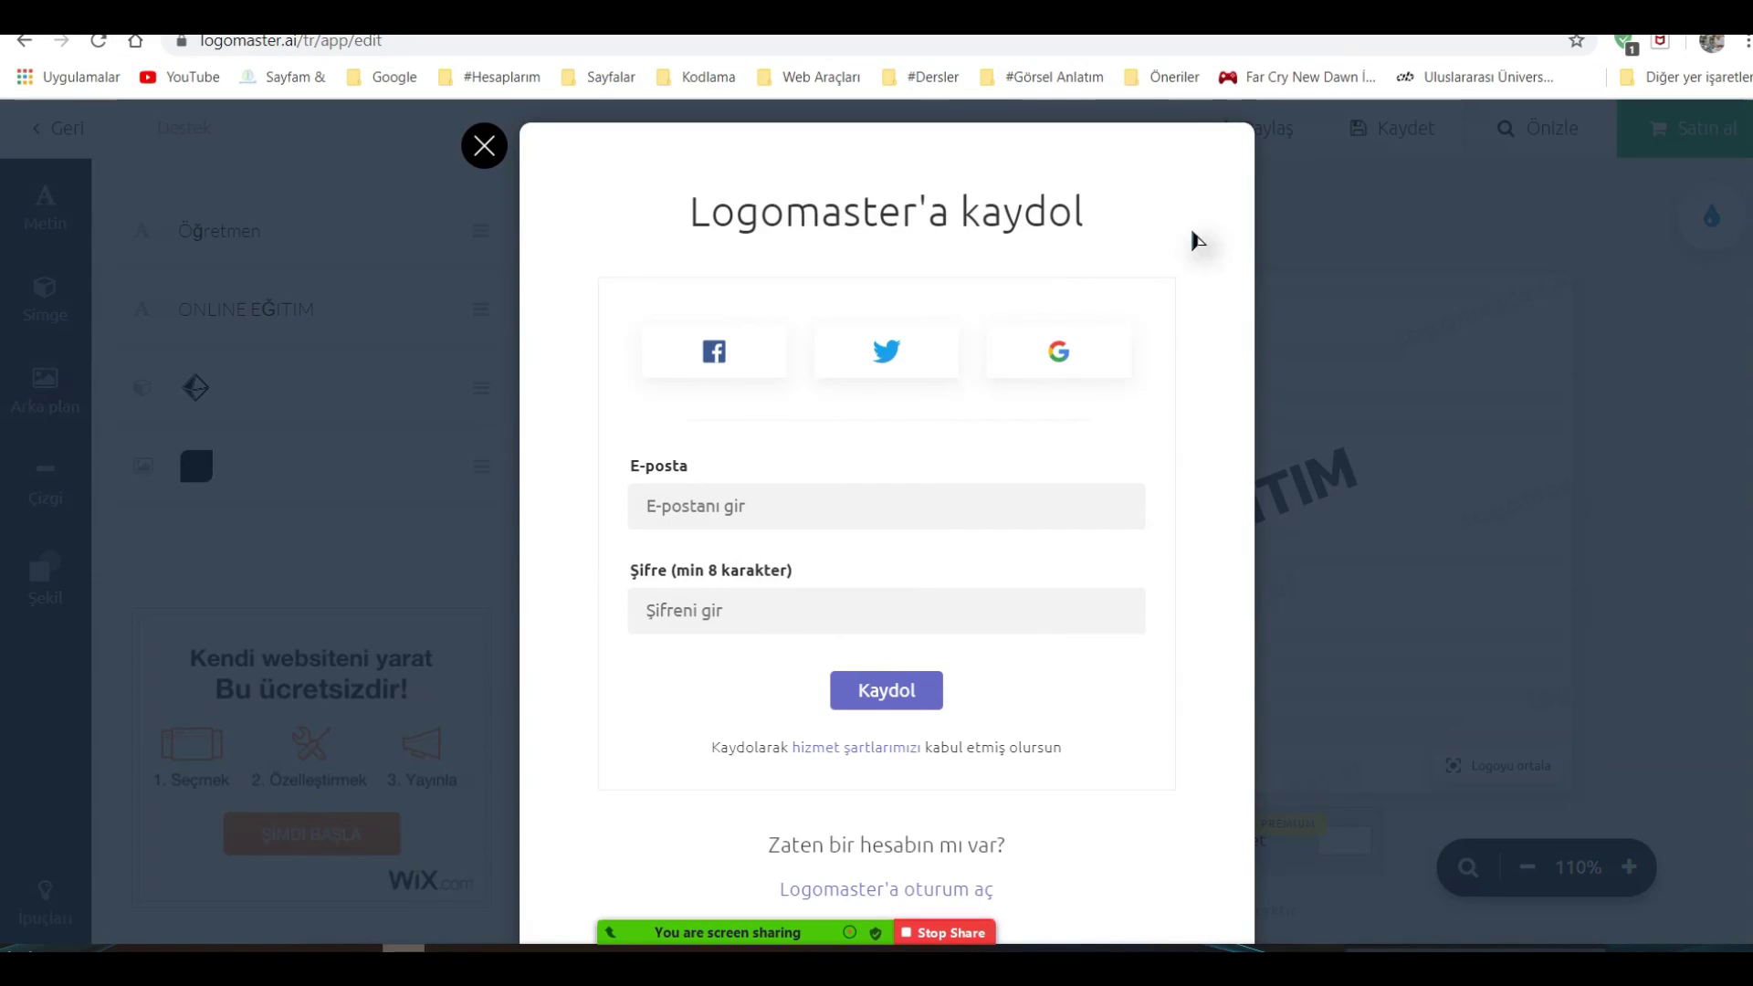
{"action": "left_click", "coordinate": [496, 143]}
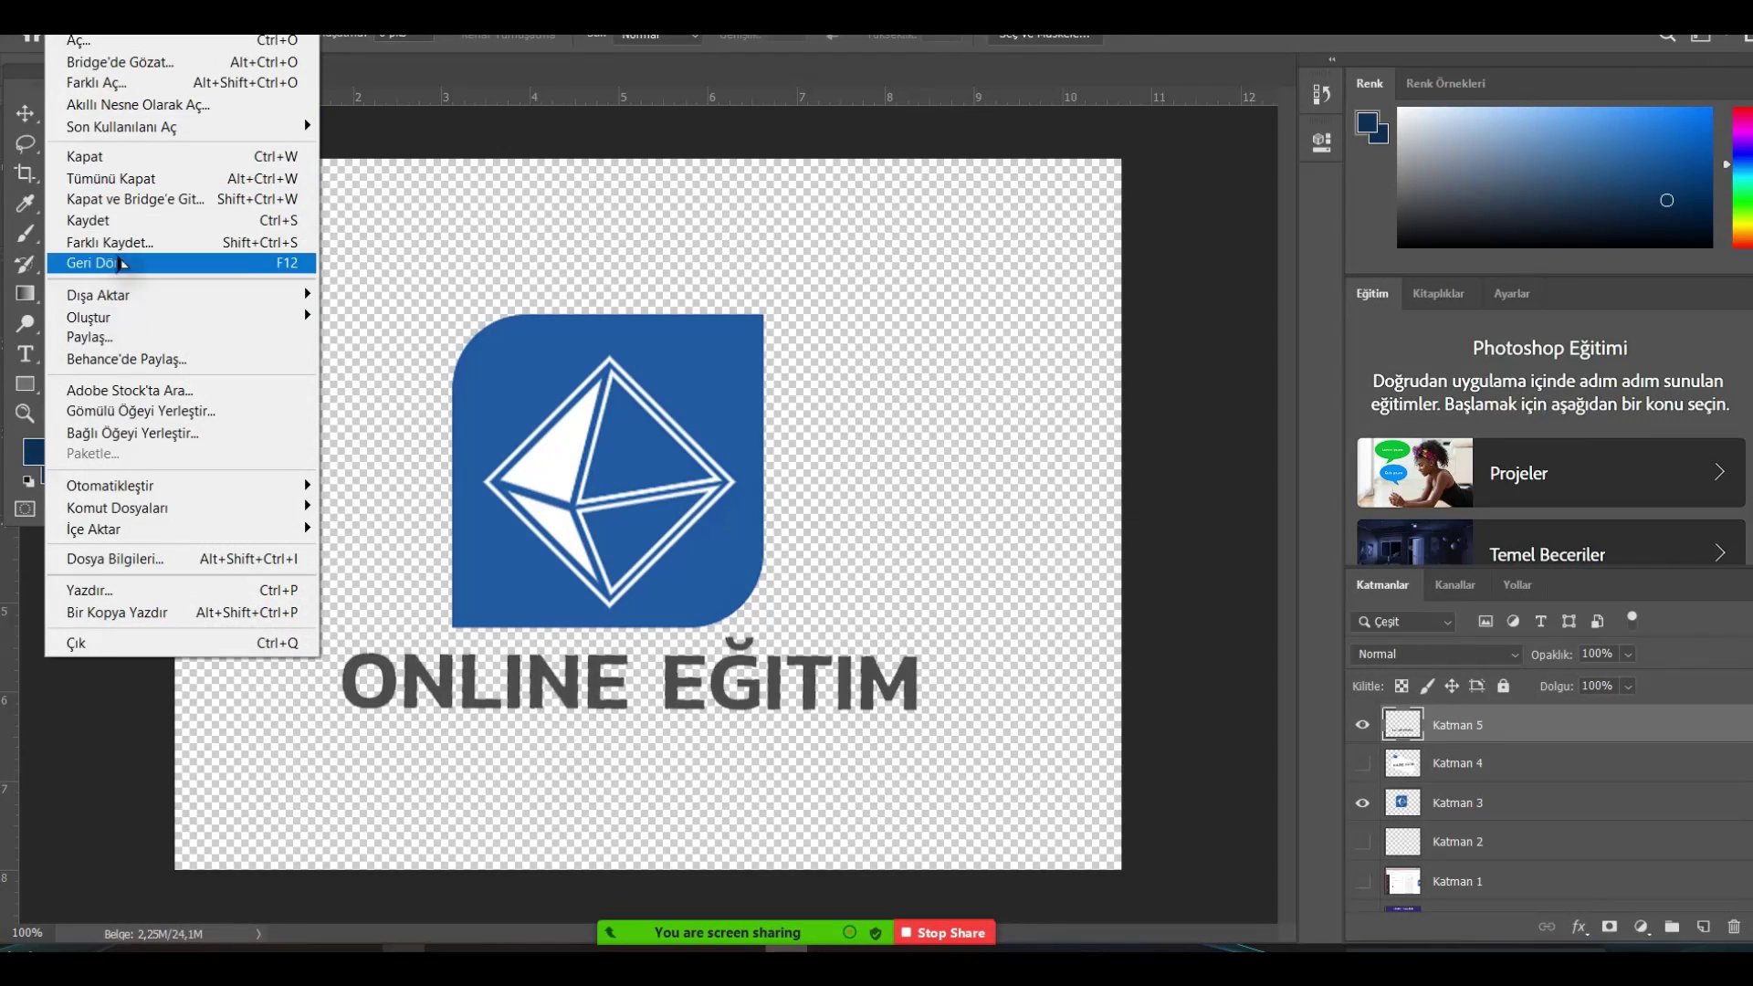
Switch back to Photoshop and save the logo to the desktop (Masaüstü) as a JPEG named logom at maximum quality 12.
{"action": "left_click", "coordinate": [119, 243]}
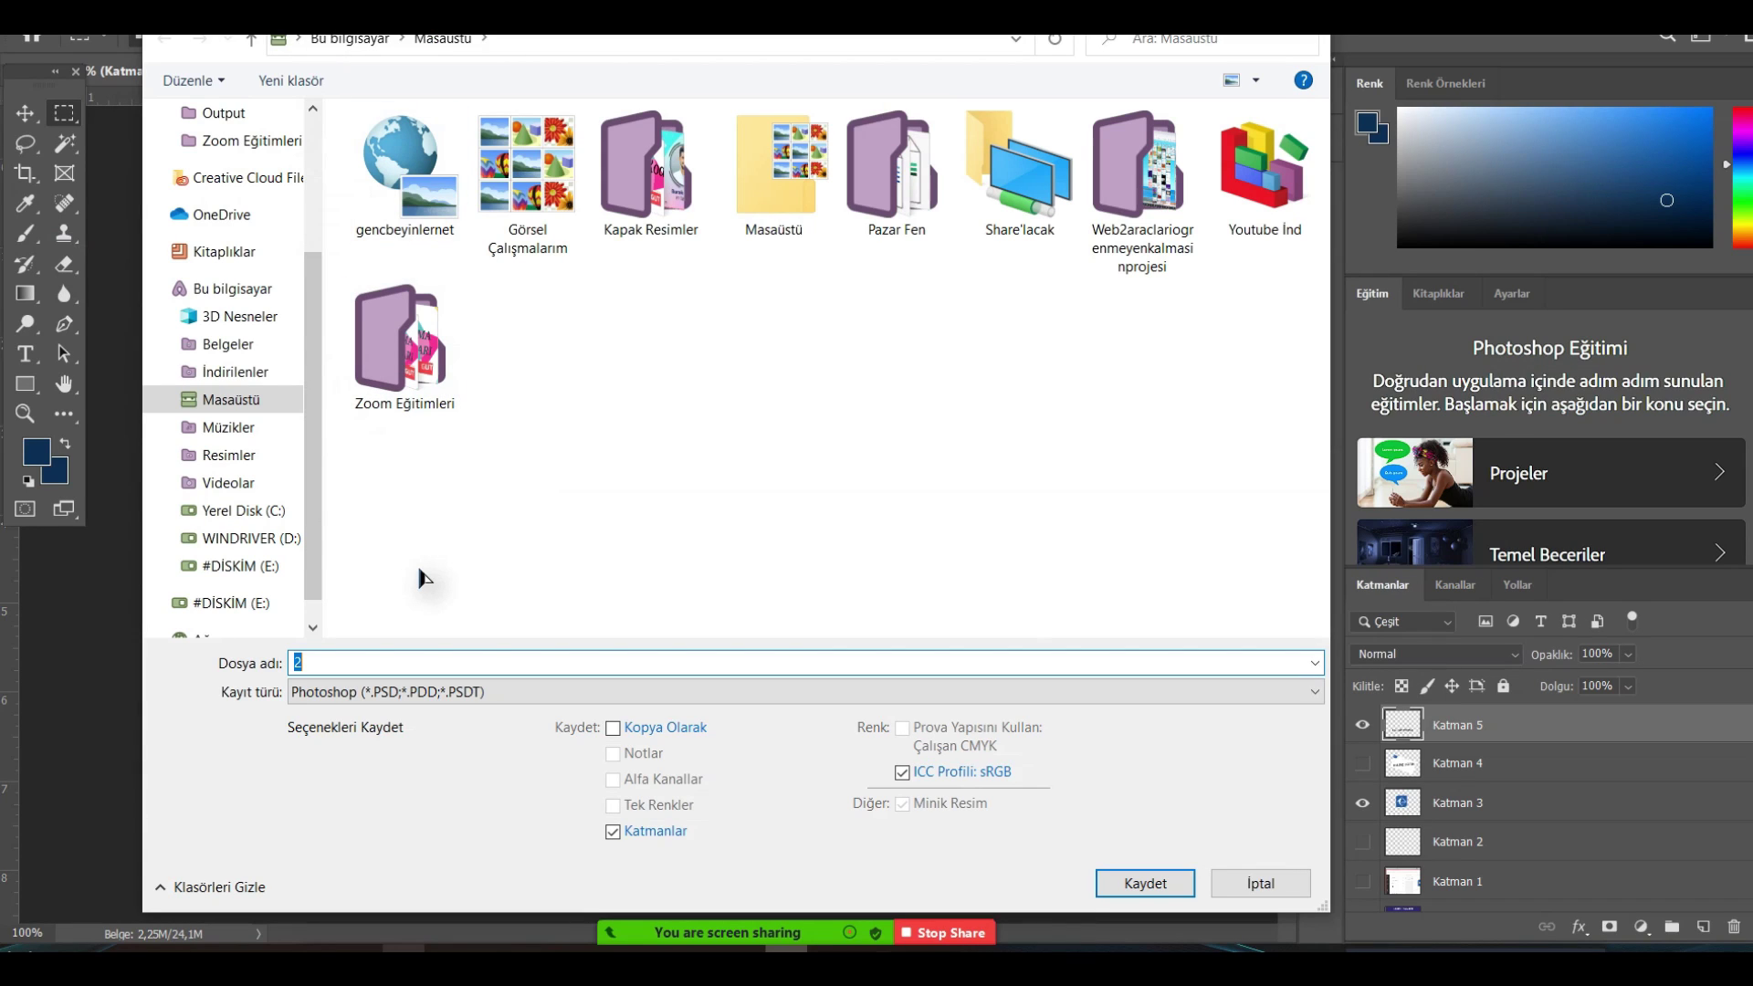
{"action": "type", "text": "logom"}
{"action": "left_click", "coordinate": [375, 691]}
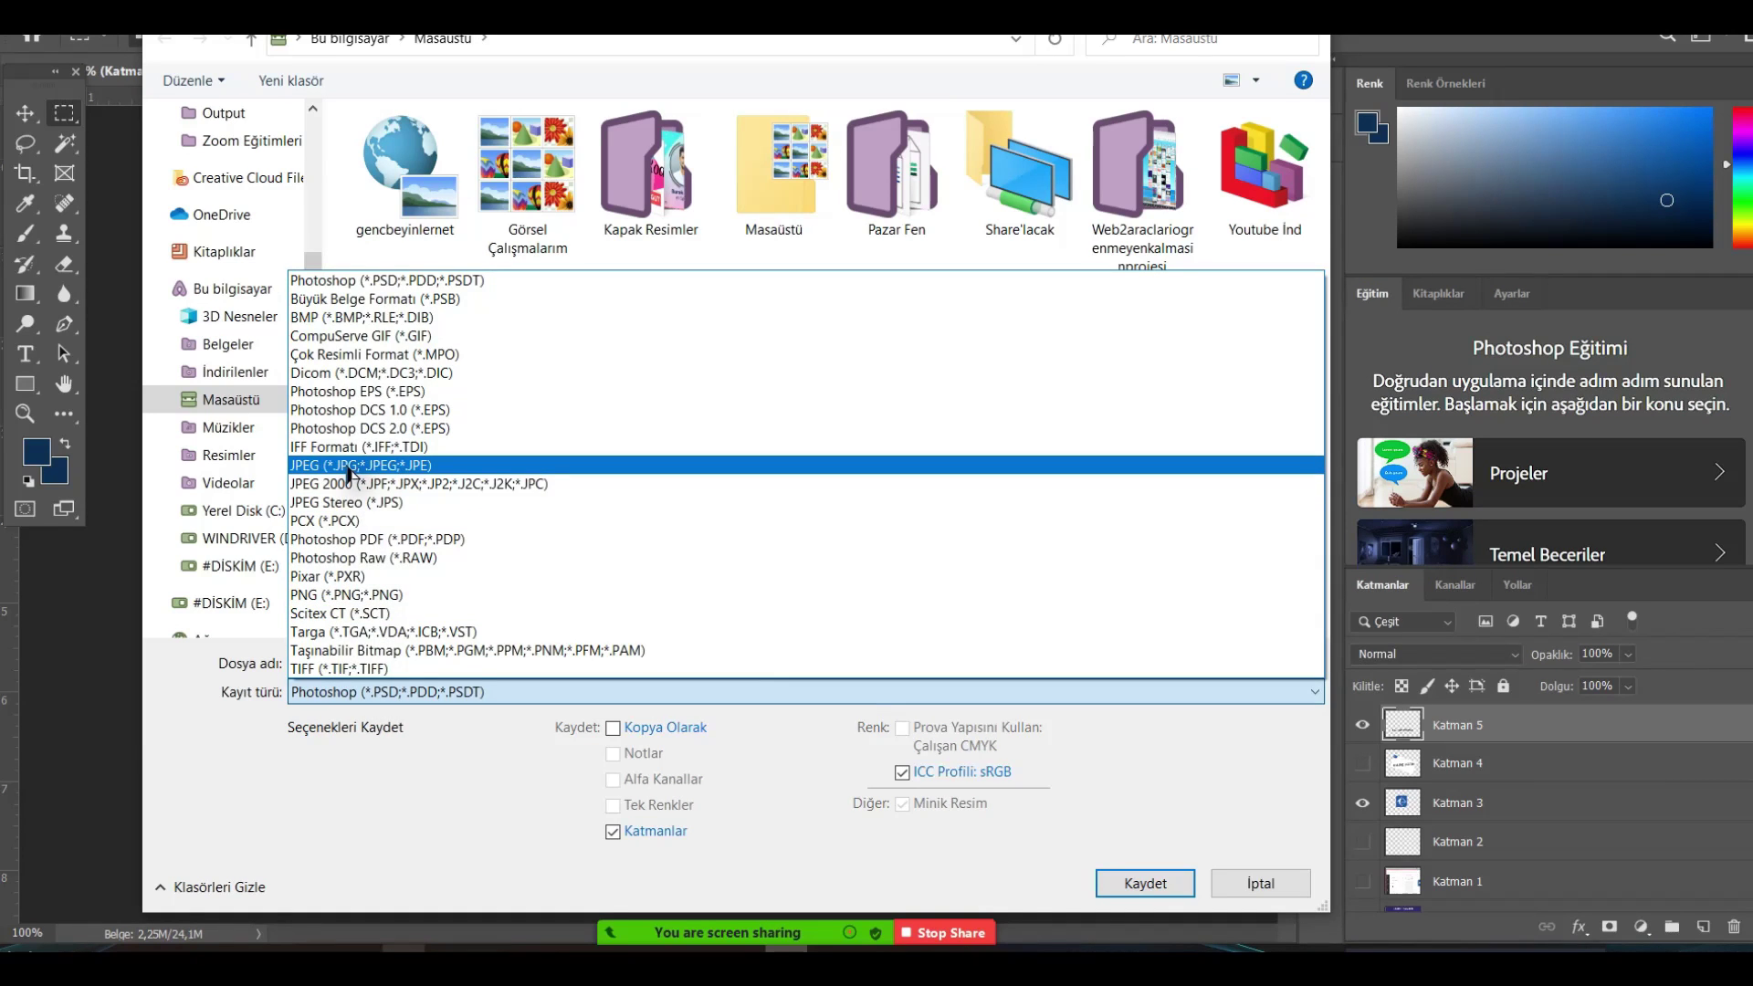
{"action": "left_click", "coordinate": [348, 467]}
{"action": "left_click", "coordinate": [1132, 883]}
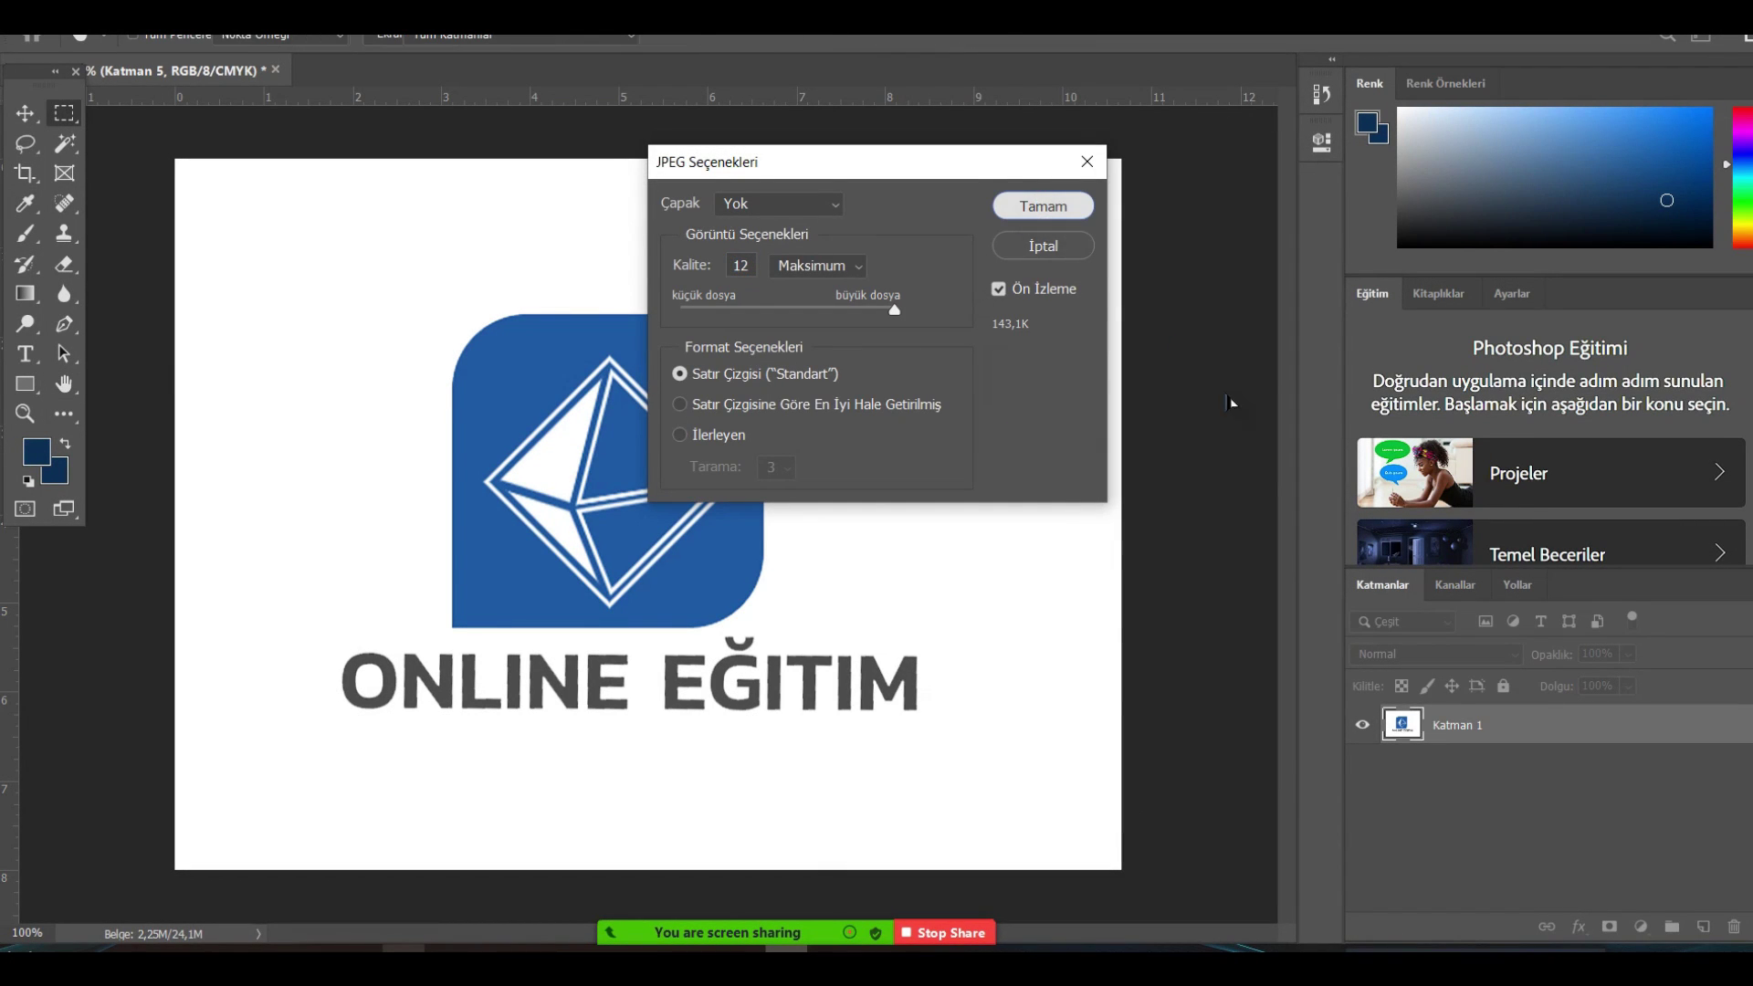
{"action": "left_click", "coordinate": [1038, 205]}
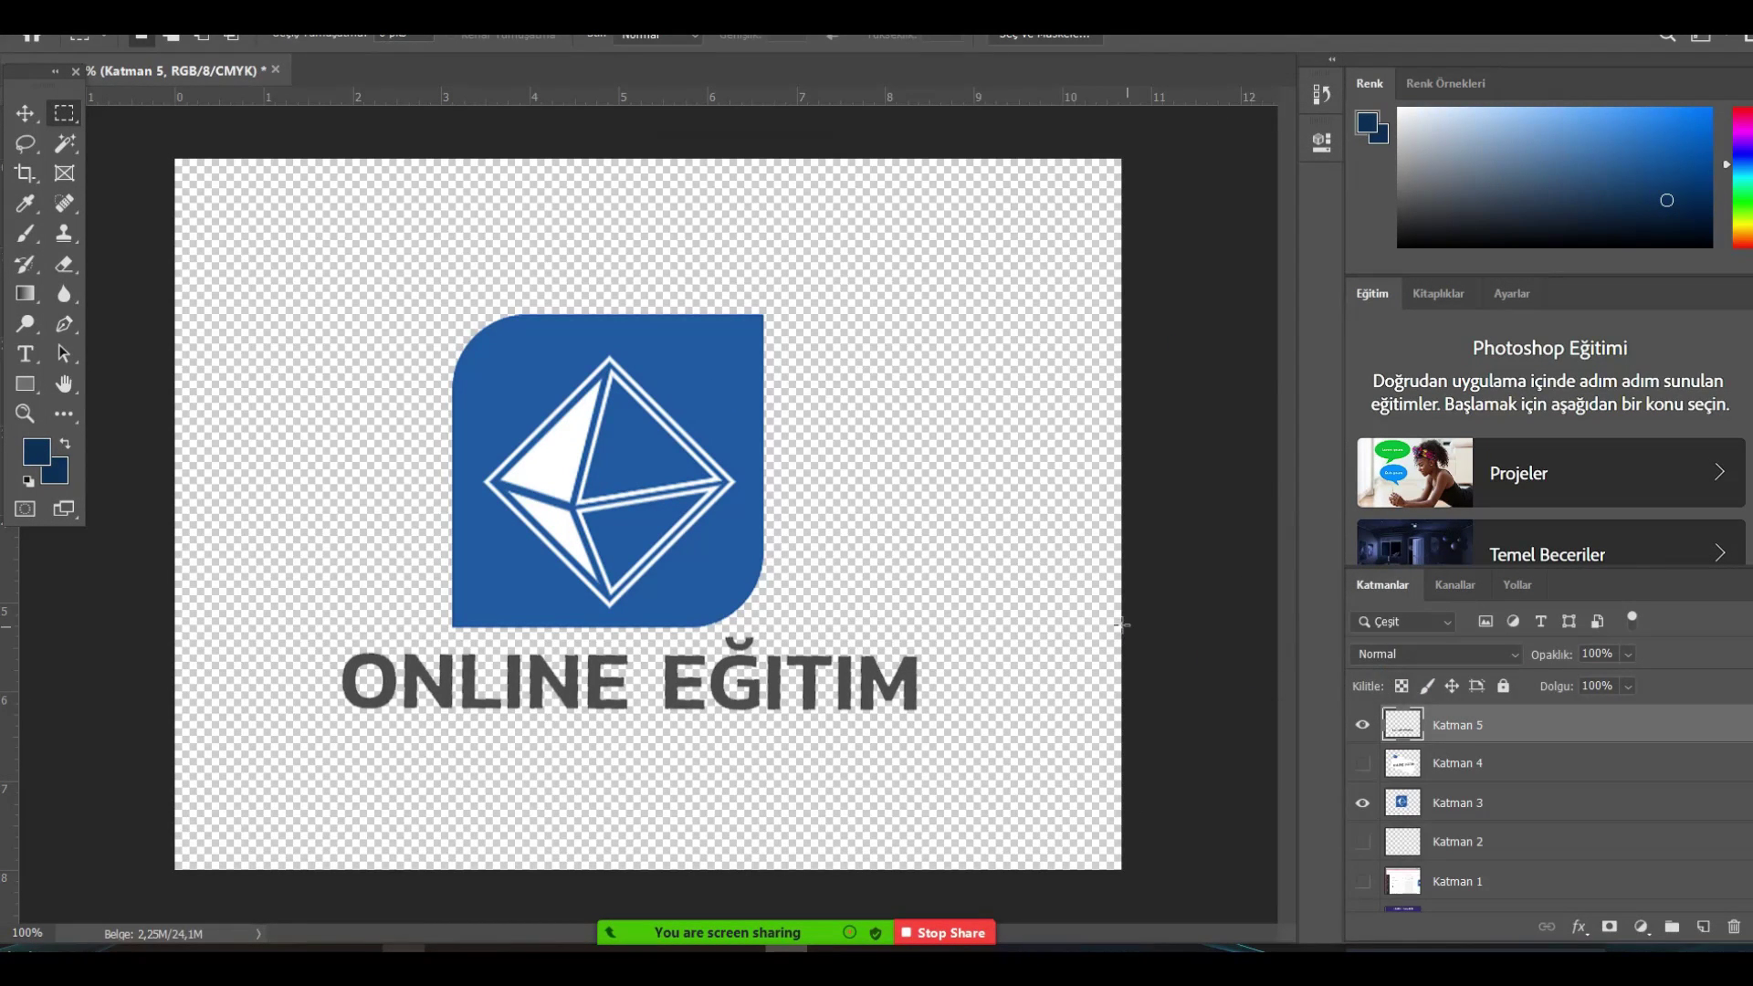
Save a copy of the logo to the desktop (Masaüstü) in PNG format, named logom.
{"action": "scroll", "coordinate": [1441, 788], "scroll_direction": "down", "scroll_amount": 1}
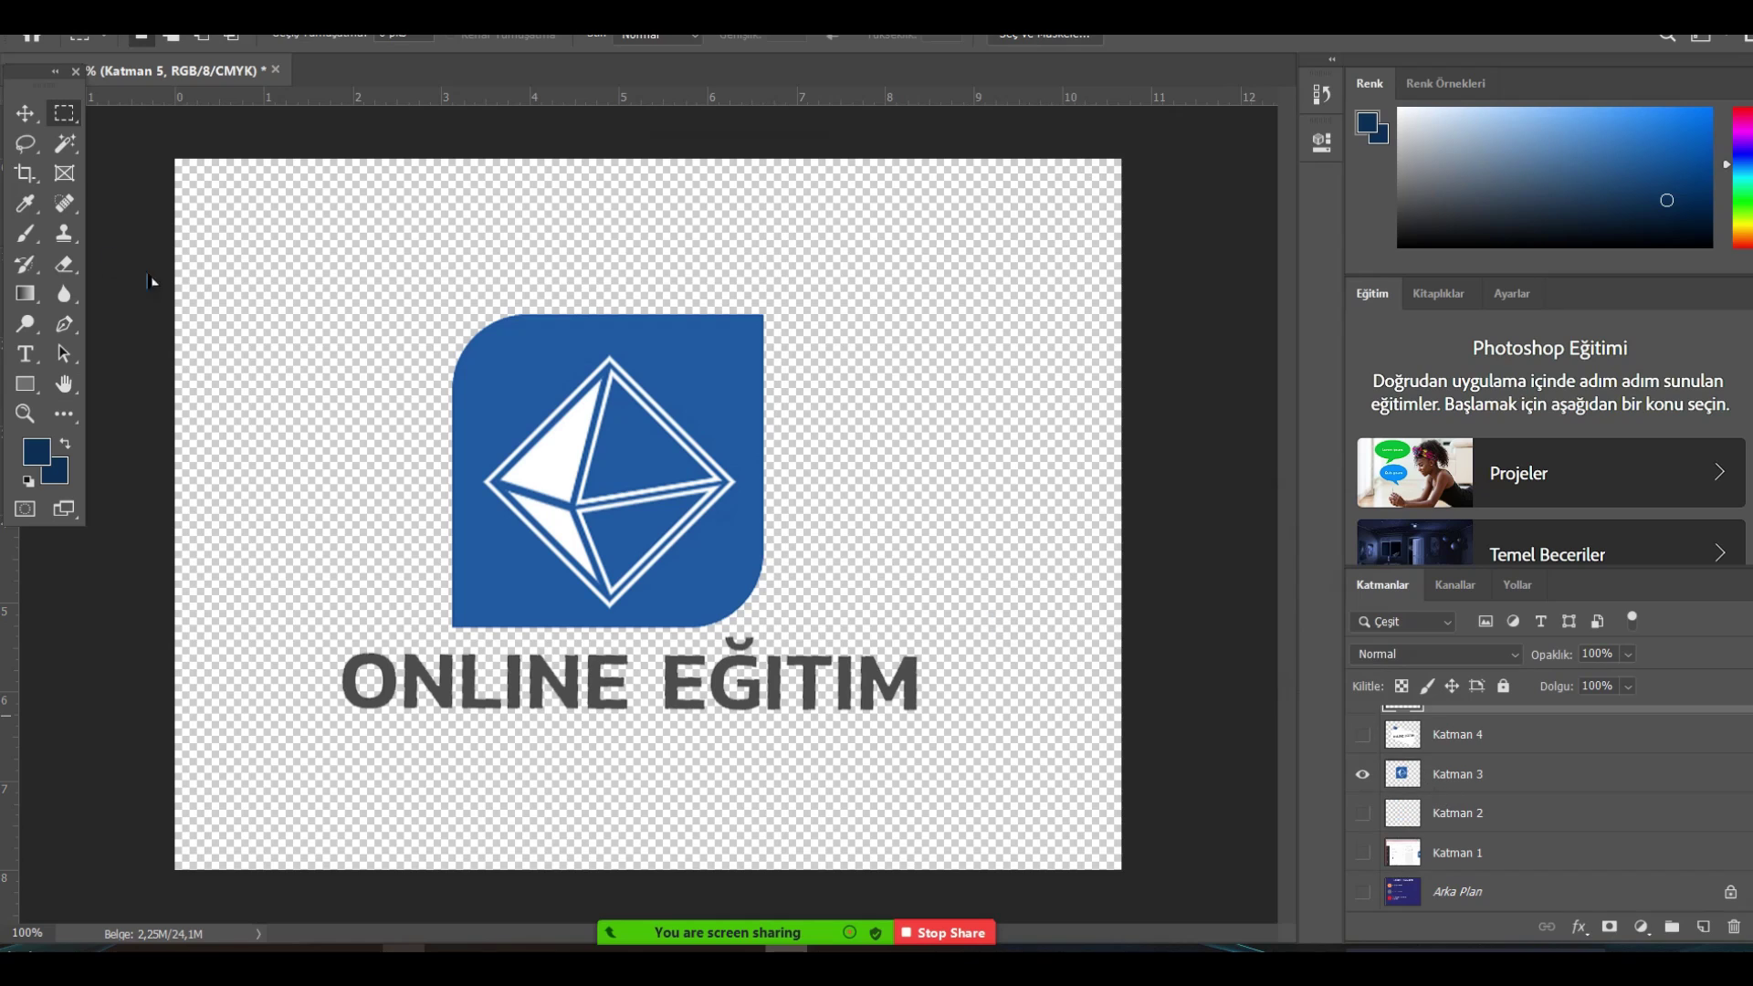
{"action": "left_click", "coordinate": [69, 36]}
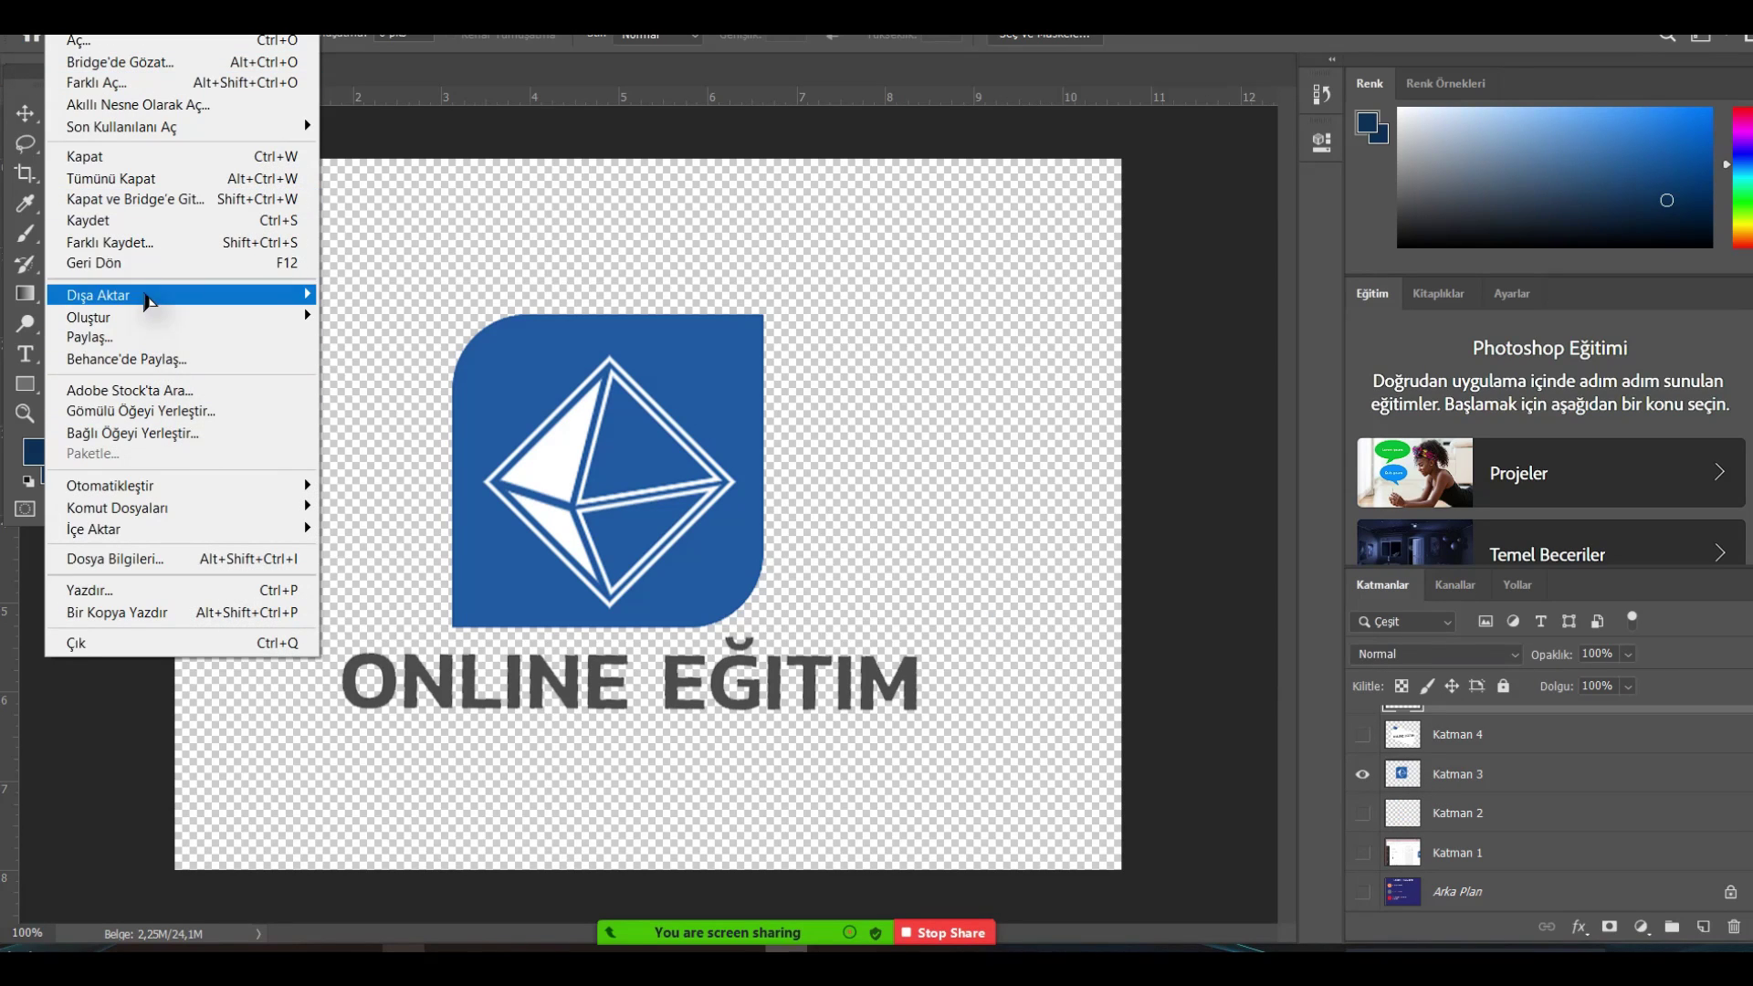
{"action": "left_click", "coordinate": [154, 243]}
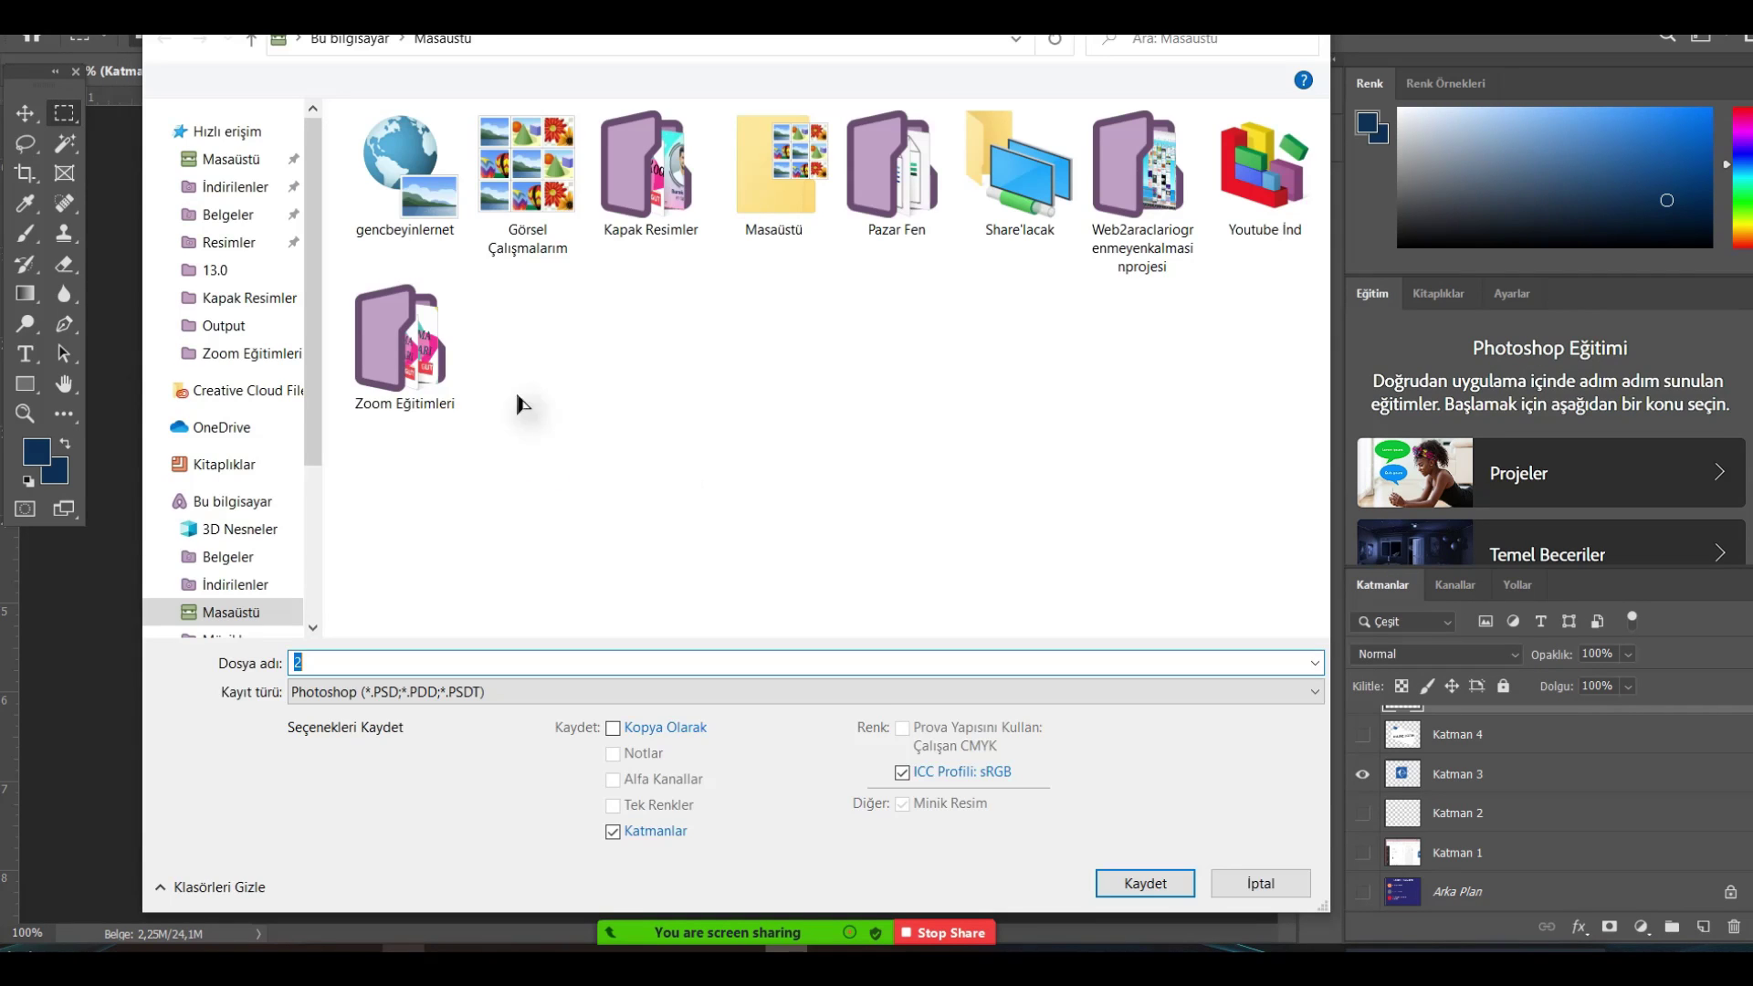
{"action": "type", "text": "logom"}
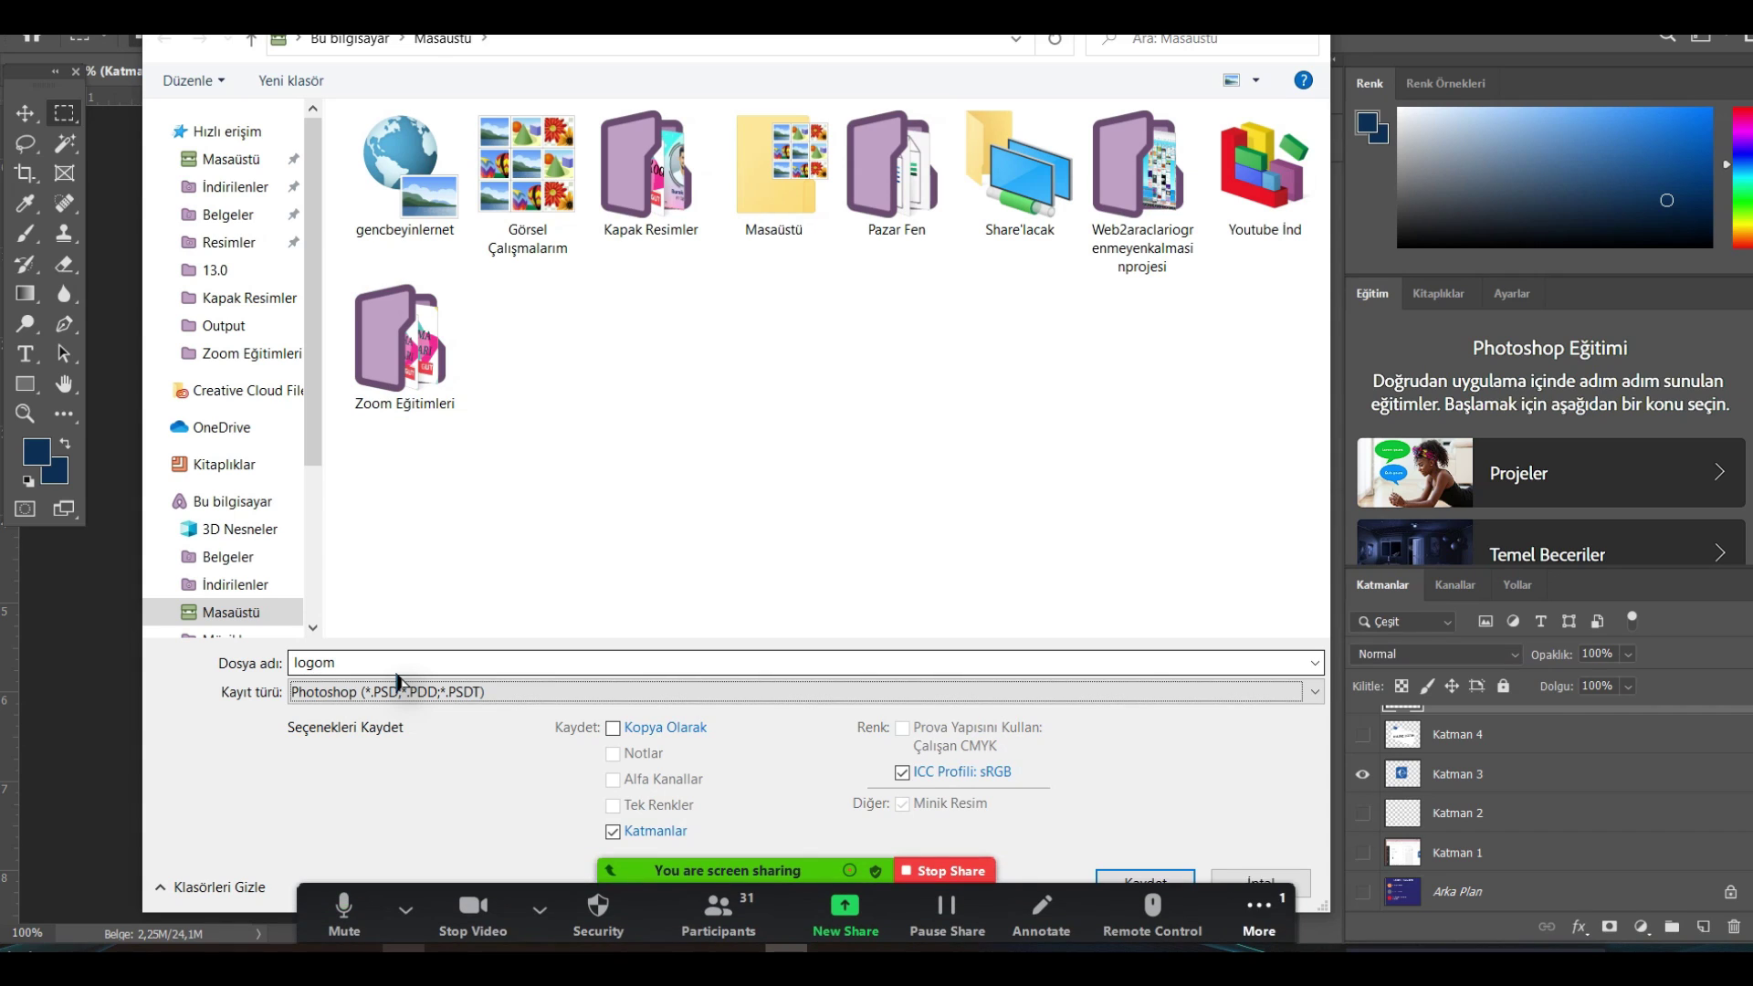
{"action": "scroll", "coordinate": [398, 691], "scroll_direction": "down", "scroll_amount": 4}
{"action": "left_click", "coordinate": [395, 694]}
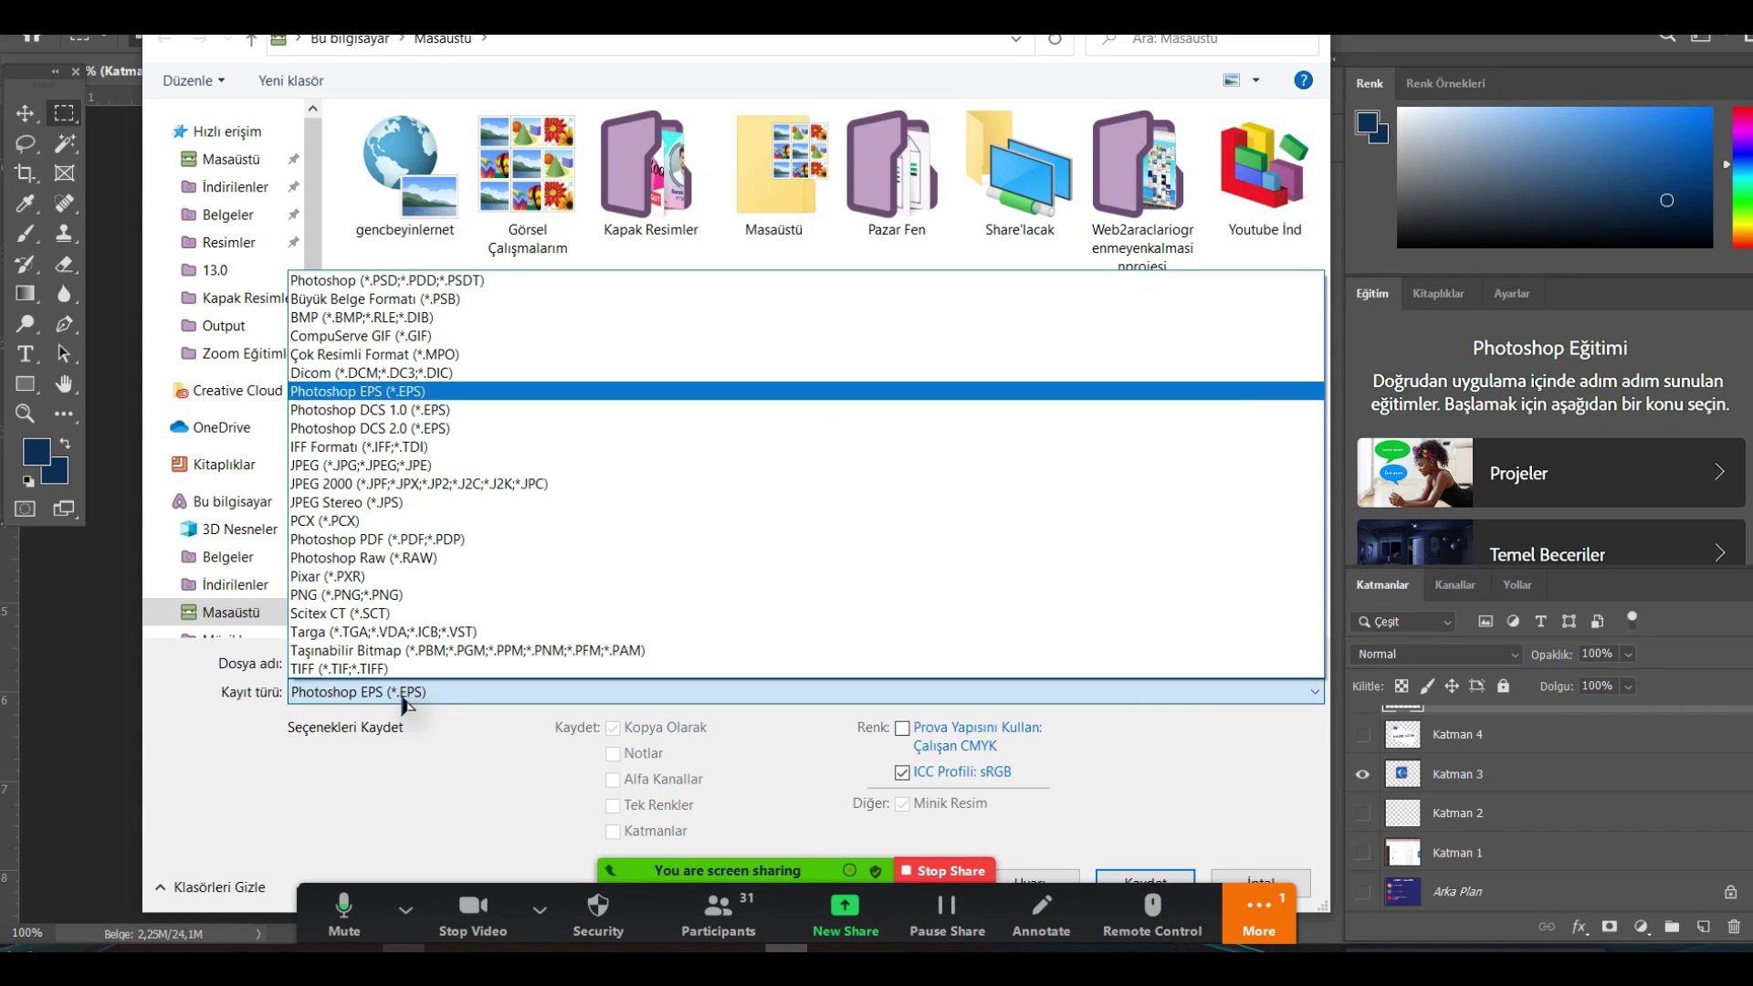
{"action": "left_click", "coordinate": [324, 594]}
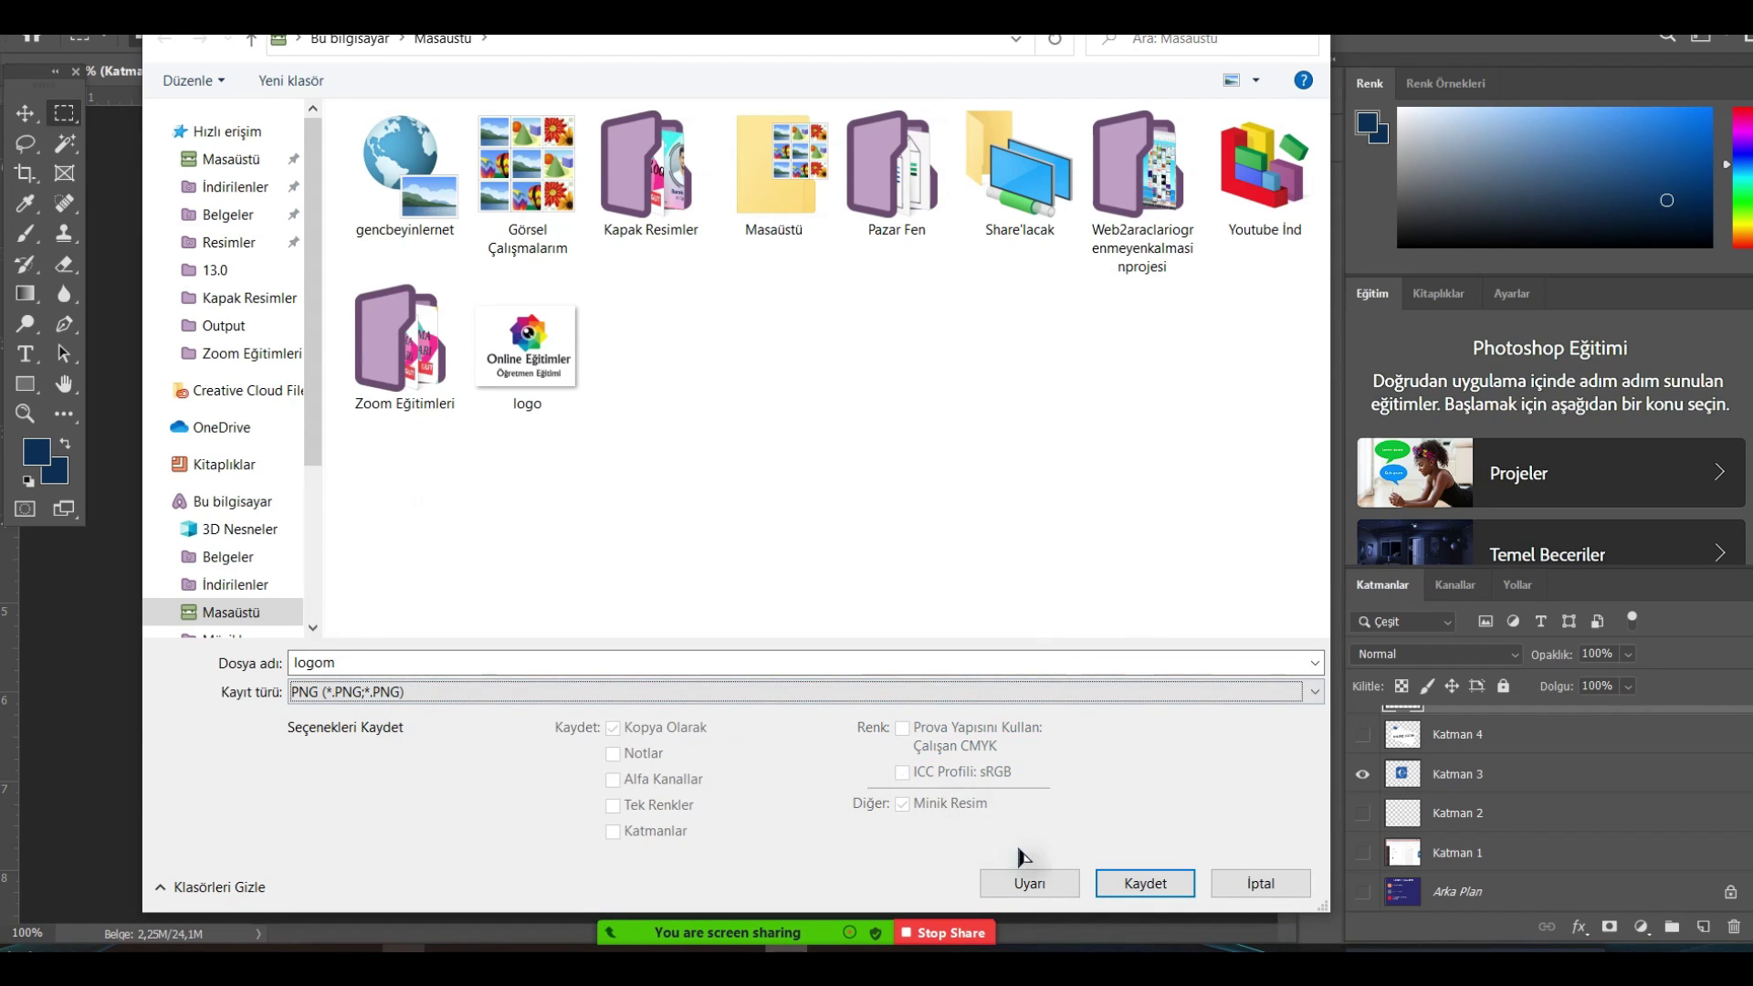
{"action": "left_click", "coordinate": [1142, 884]}
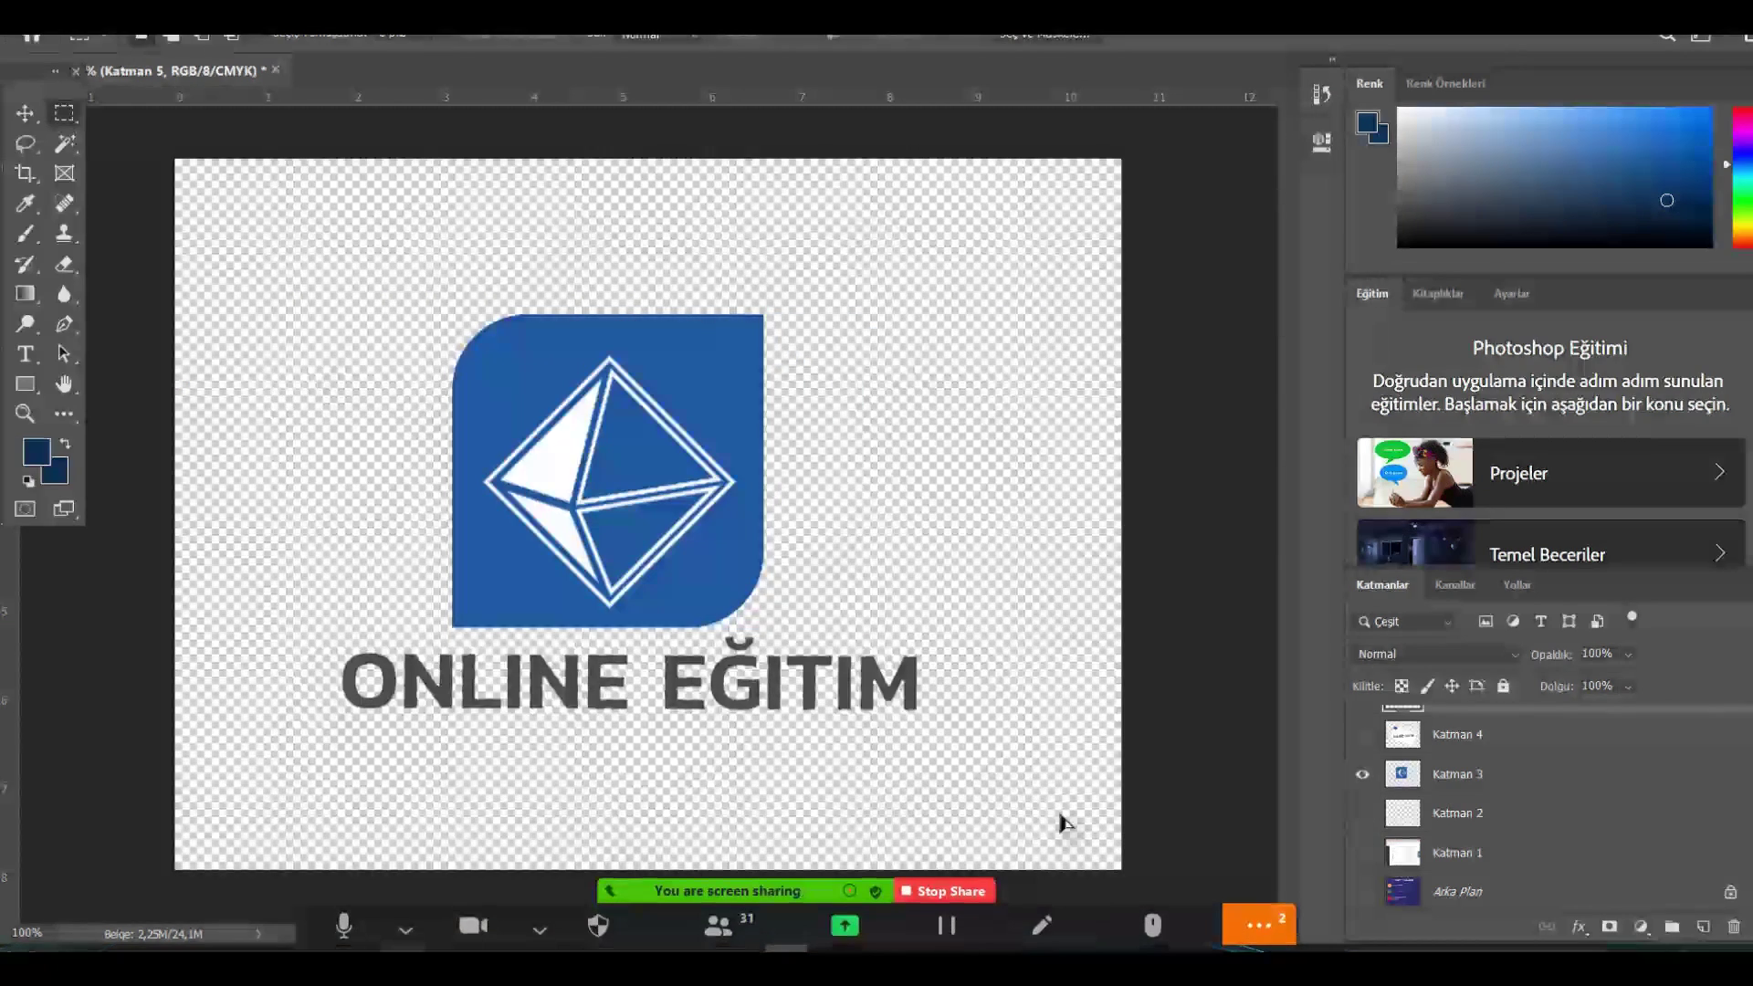
Open the Zoom group chat, move it clear of the PNG options, and accept the large file size (Büyük dosya boyutu) setting.
{"action": "left_click", "coordinate": [1258, 913]}
{"action": "left_click", "coordinate": [1288, 553]}
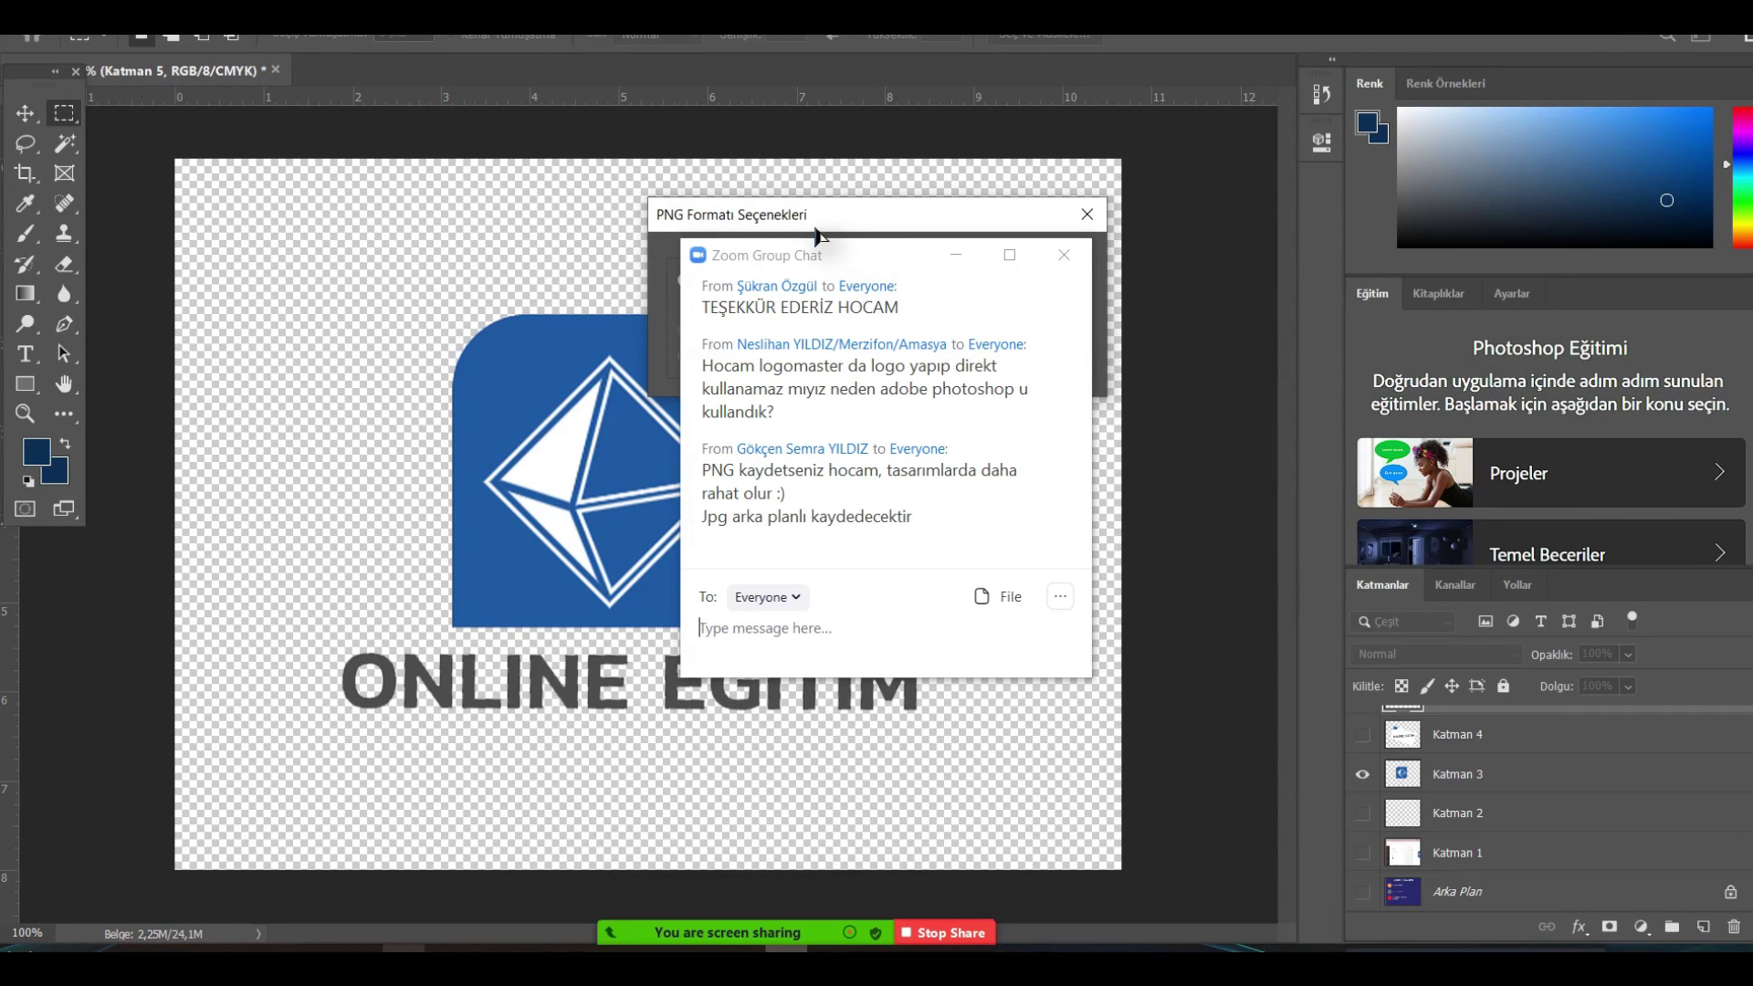
{"action": "left_click_drag", "start_coordinate": [807, 258], "coordinate": [1403, 509]}
{"action": "left_click", "coordinate": [1010, 265]}
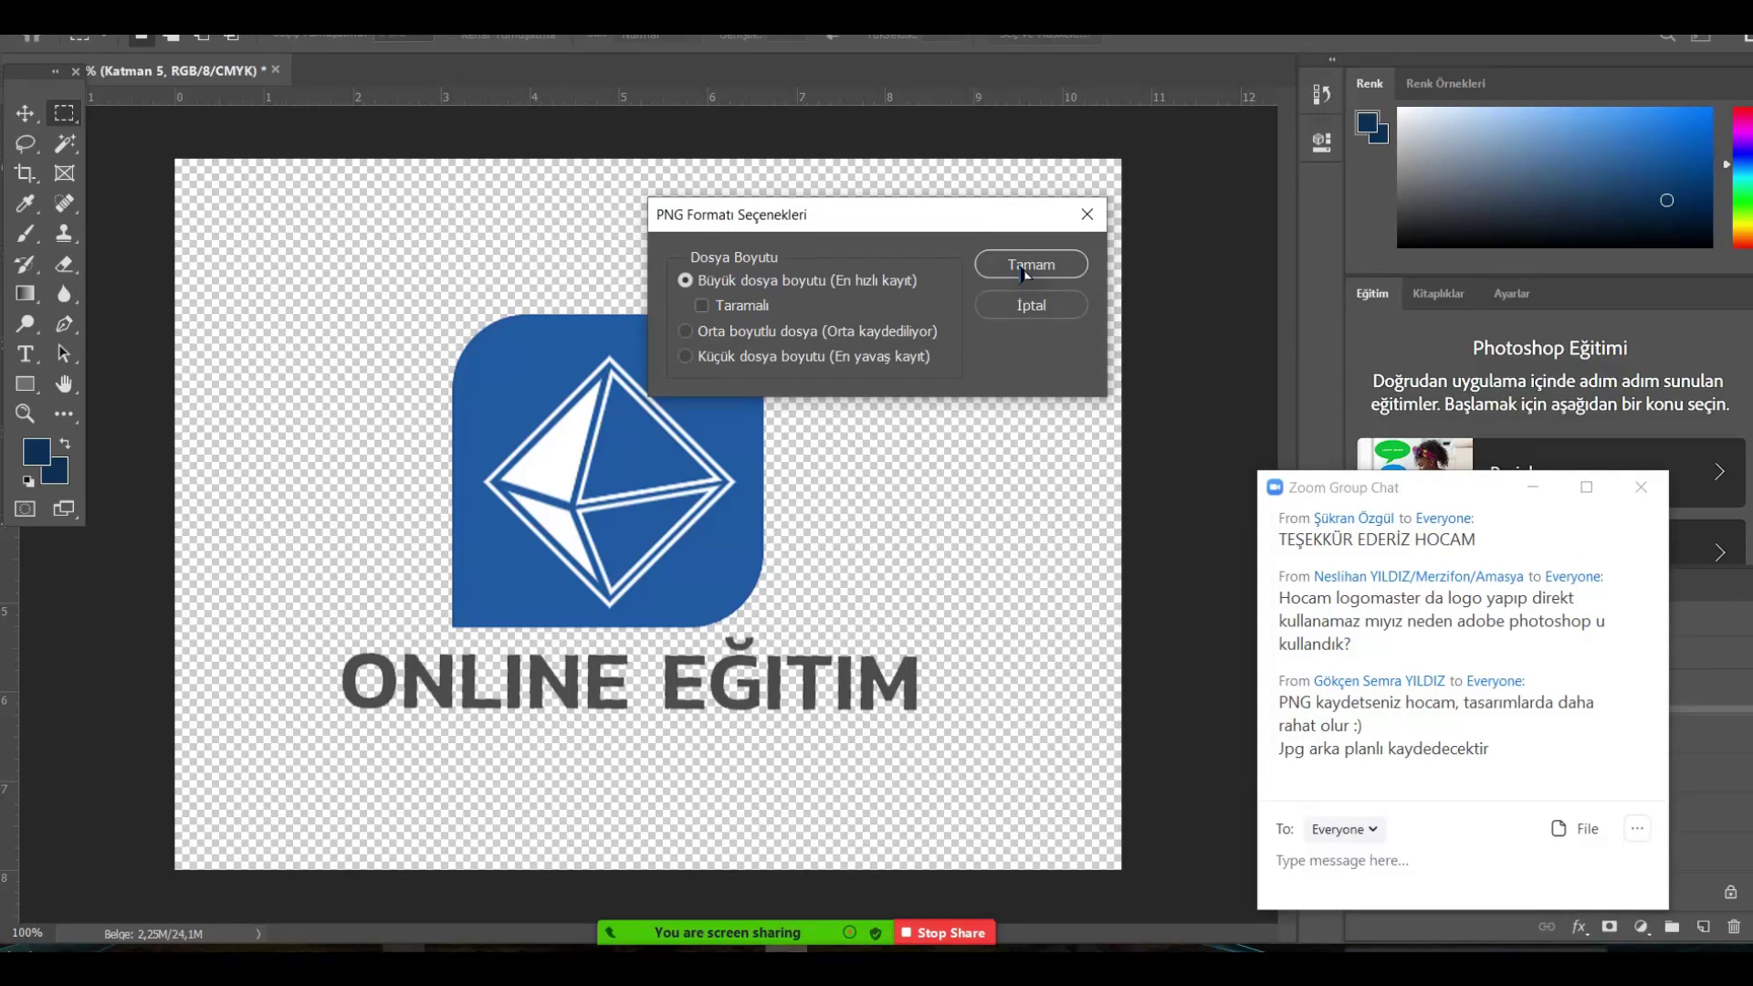
{"action": "left_click", "coordinate": [1023, 266]}
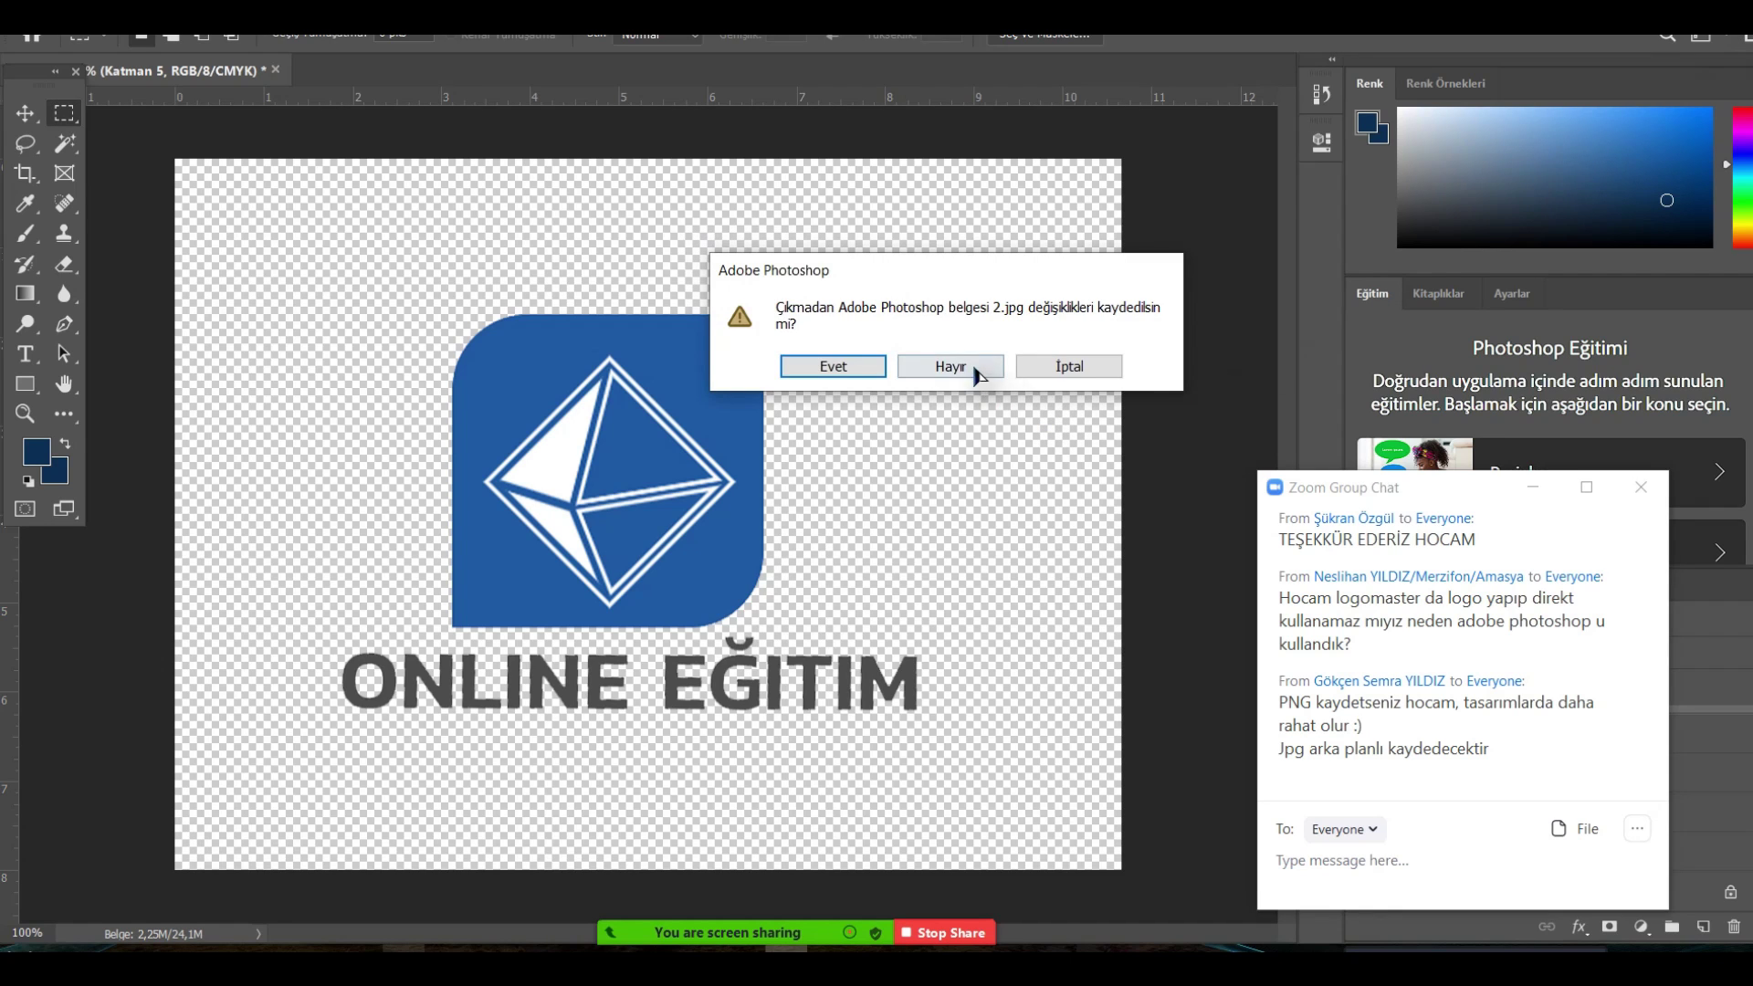
Close Photoshop and Paint, discarding the unsaved changes to 2.jpg and logo.png.
{"action": "left_click", "coordinate": [951, 367]}
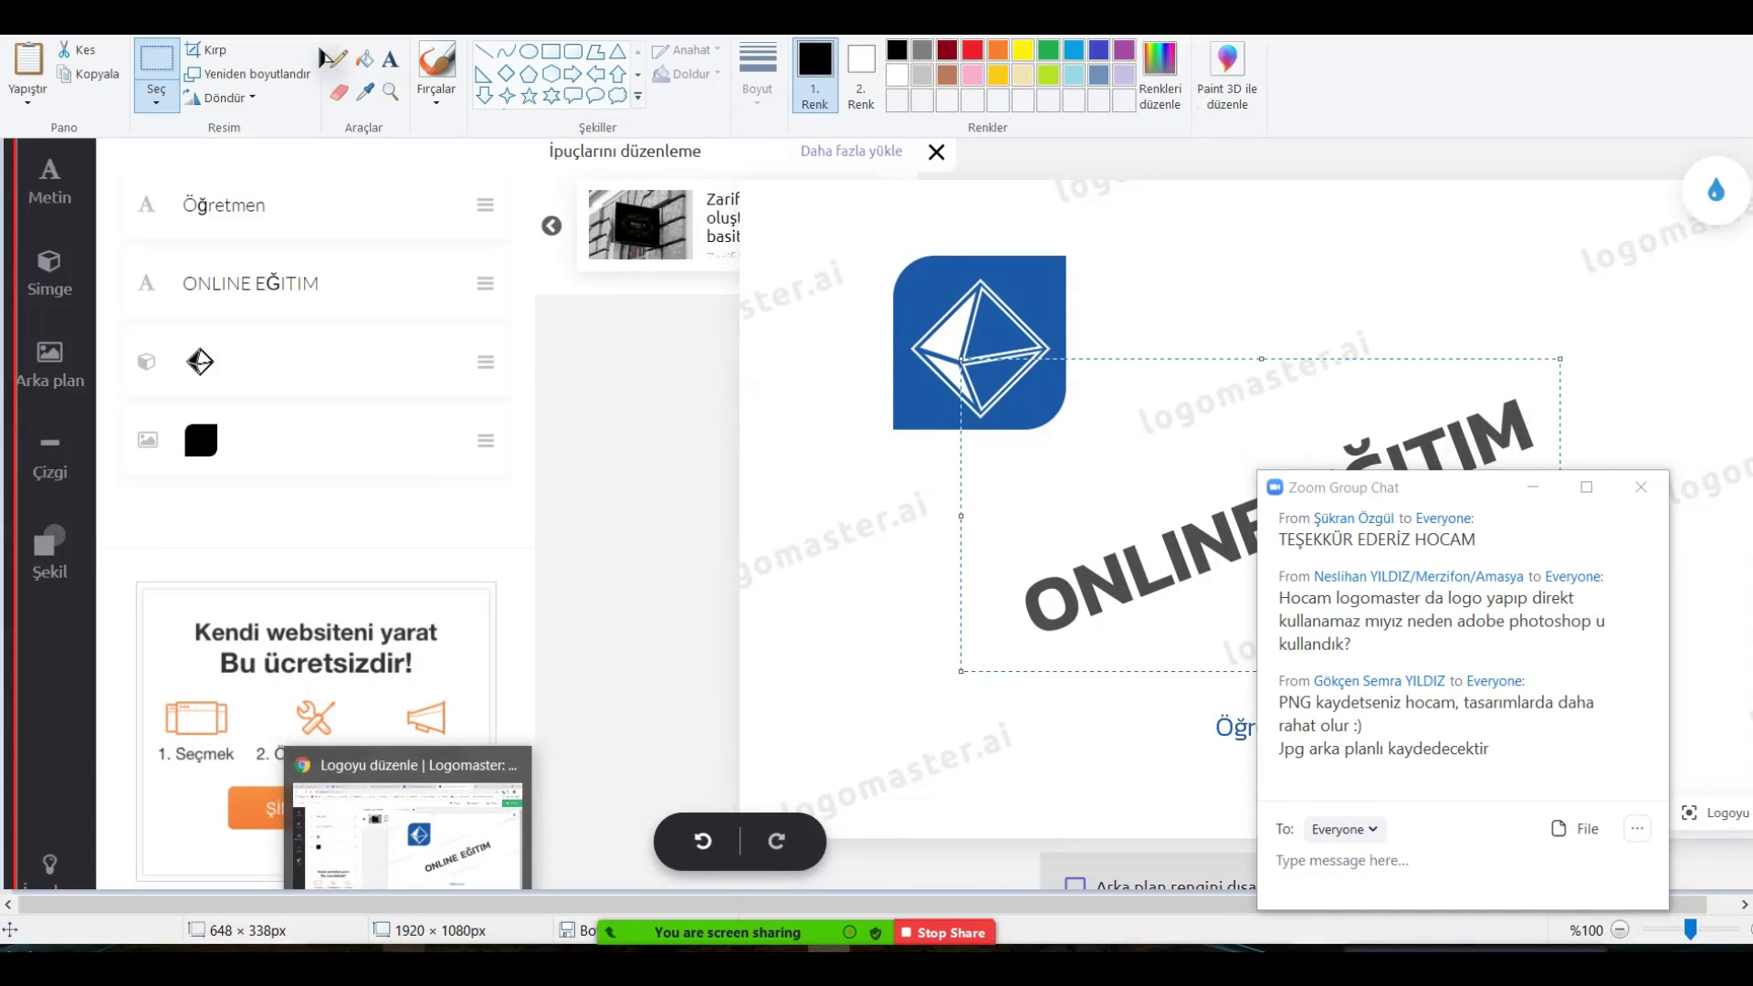
{"action": "key", "text": "alt+F4"}
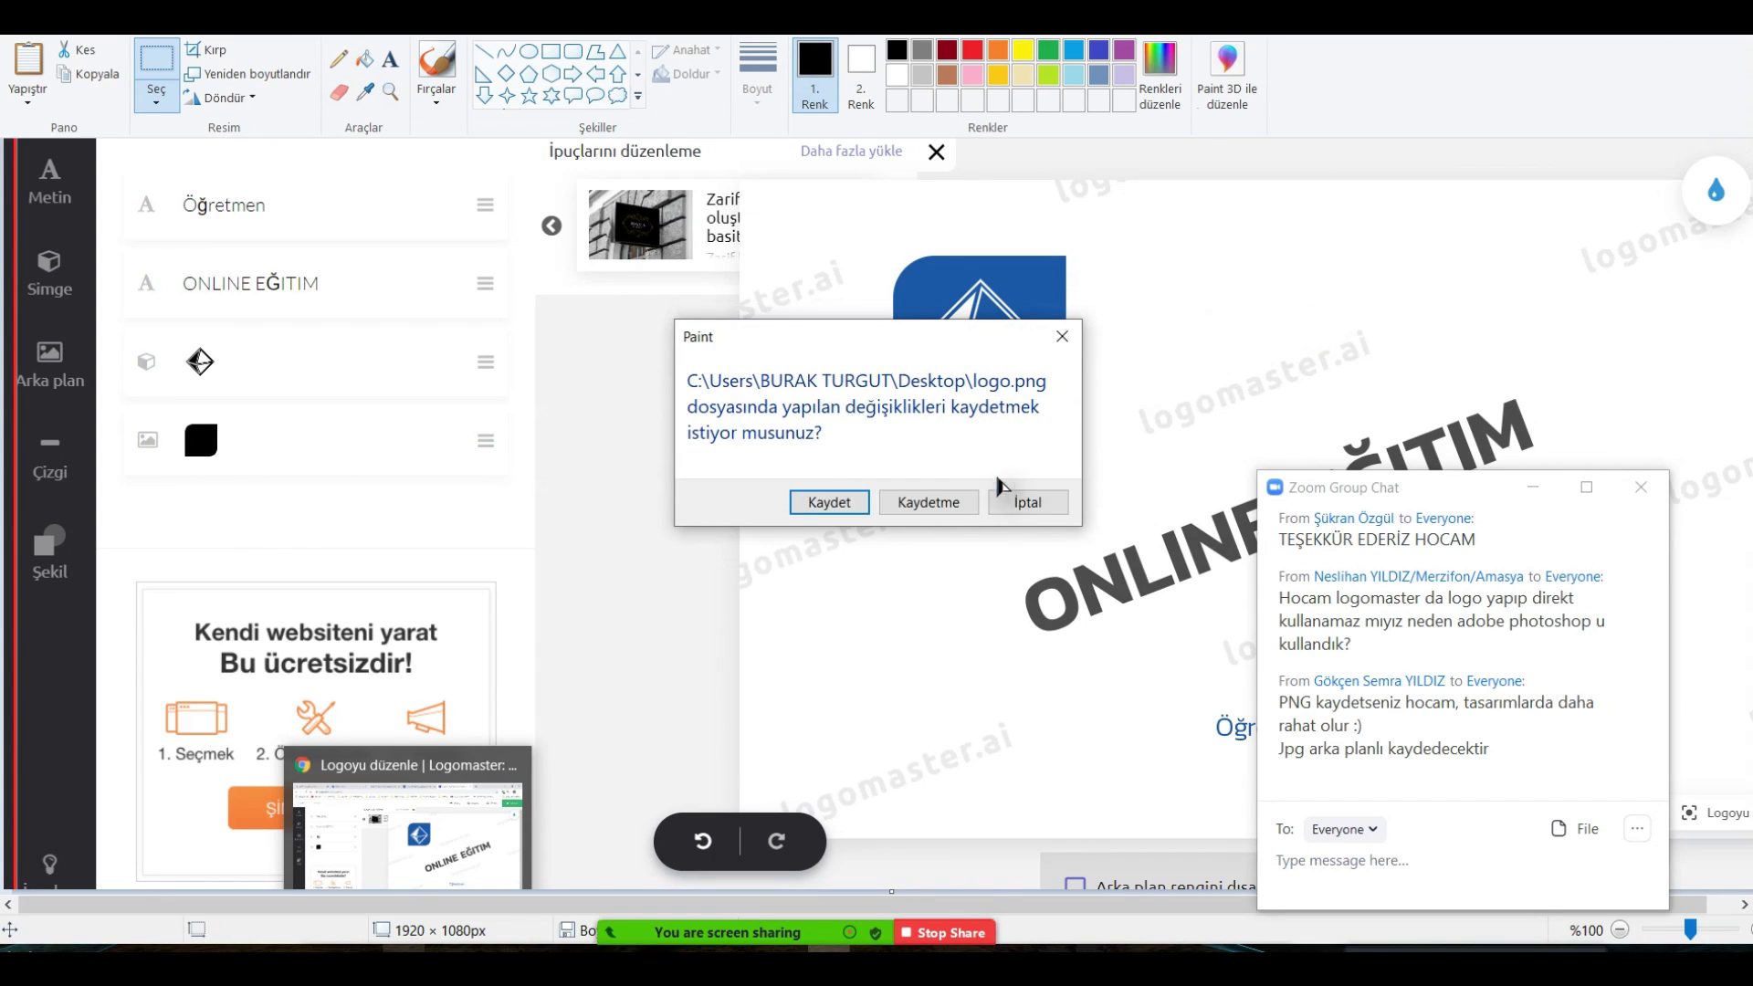
{"action": "left_click", "coordinate": [929, 502]}
View a saved logom image from the Masaüstü folder, check the PNG file on the desktop, and minimize the folder window.
{"action": "mouse_move", "coordinate": [849, 575]}
{"action": "left_mouse_down"}
{"action": "mouse_move", "coordinate": [940, 584]}
{"action": "mouse_move", "coordinate": [789, 592]}
{"action": "left_mouse_up"}
{"action": "left_click", "coordinate": [794, 389]}
{"action": "left_click", "coordinate": [914, 613]}
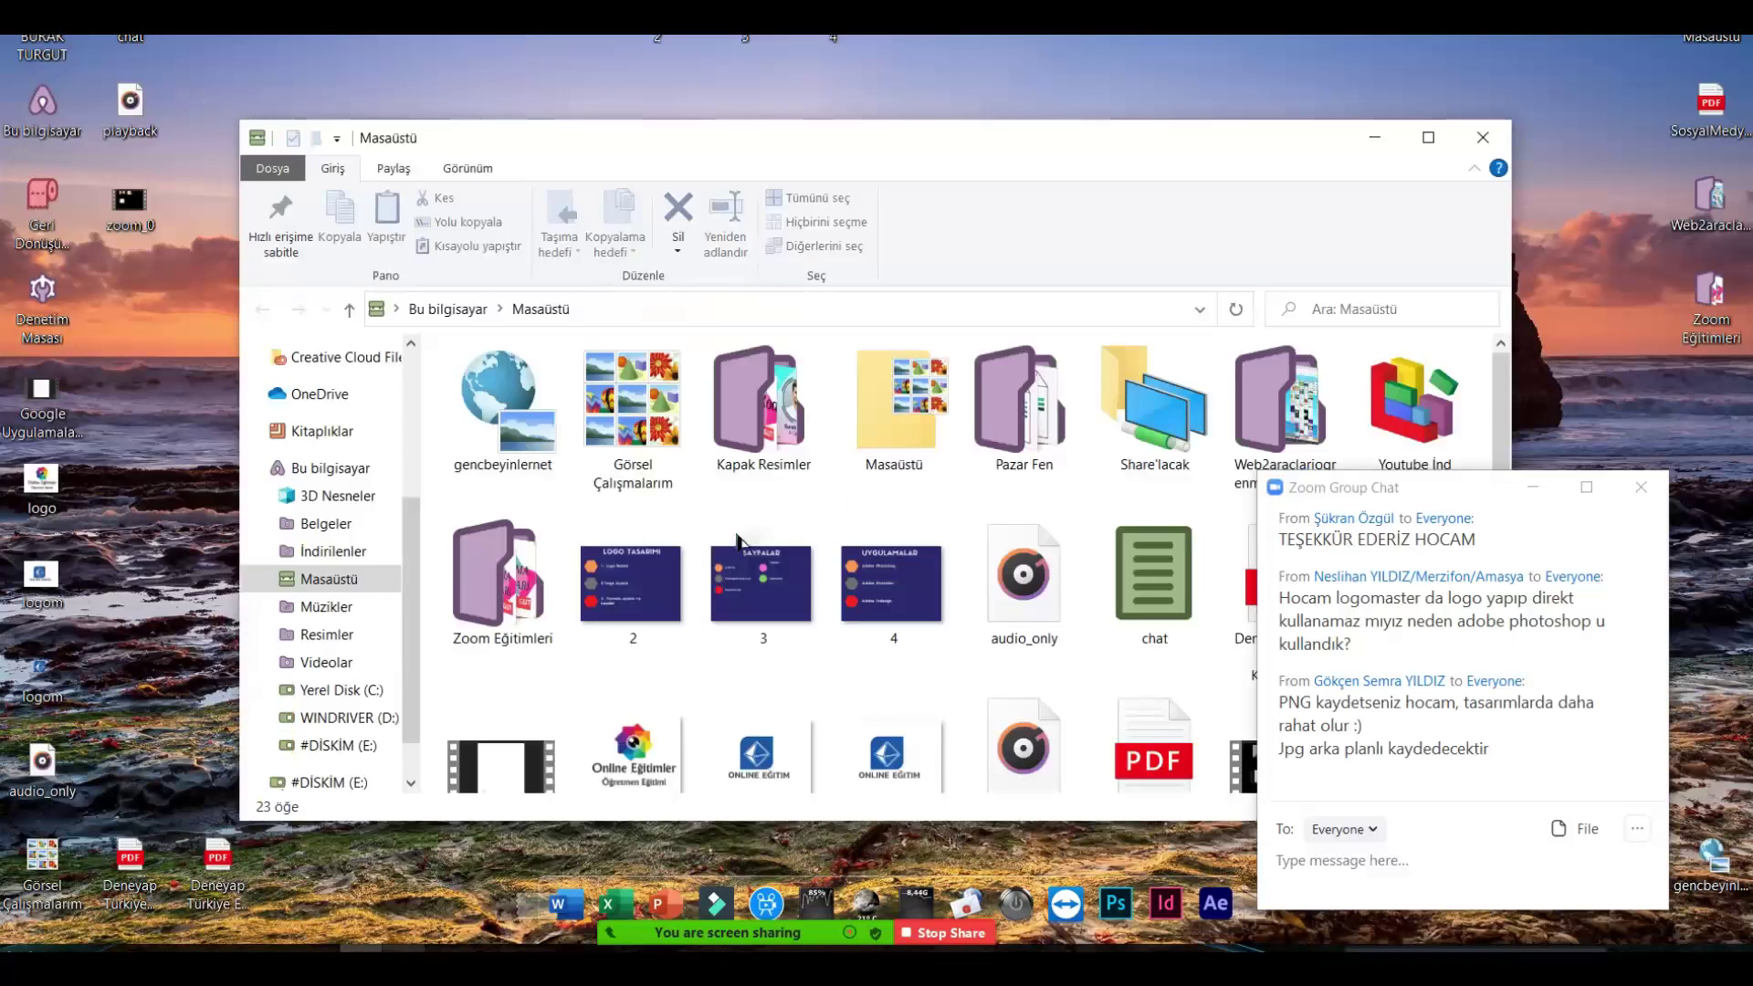
{"action": "double_click", "coordinate": [758, 758]}
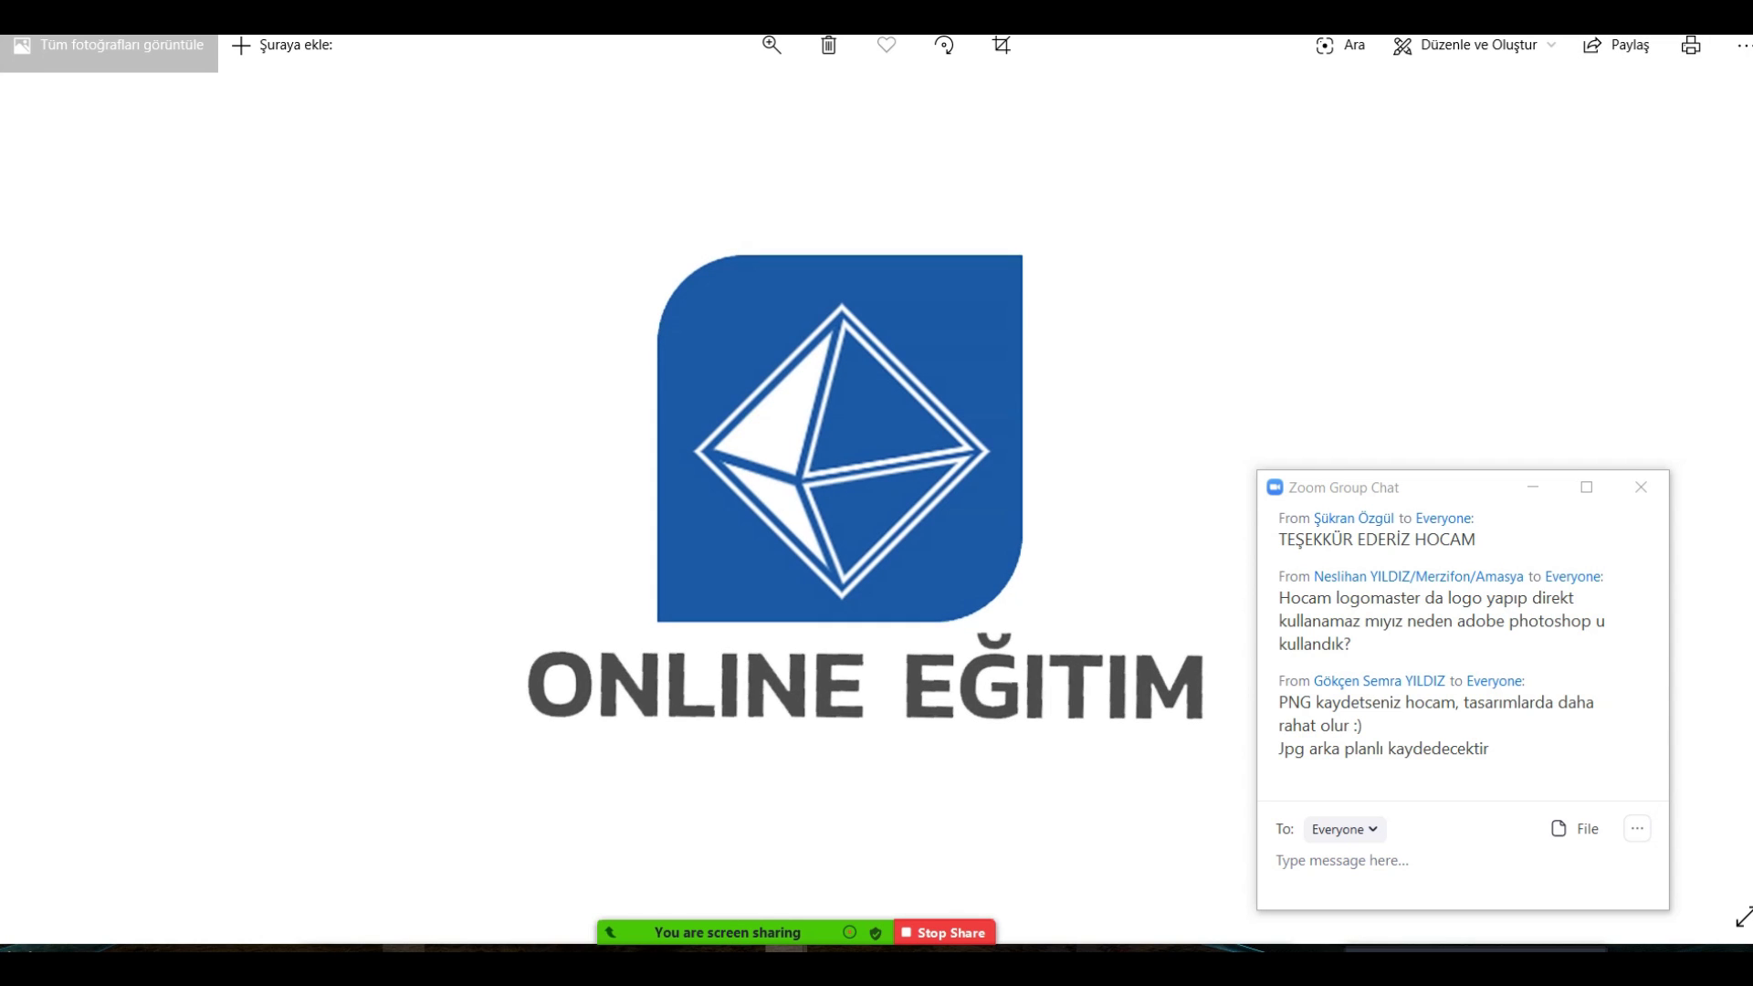
{"action": "key", "text": "alt+F4"}
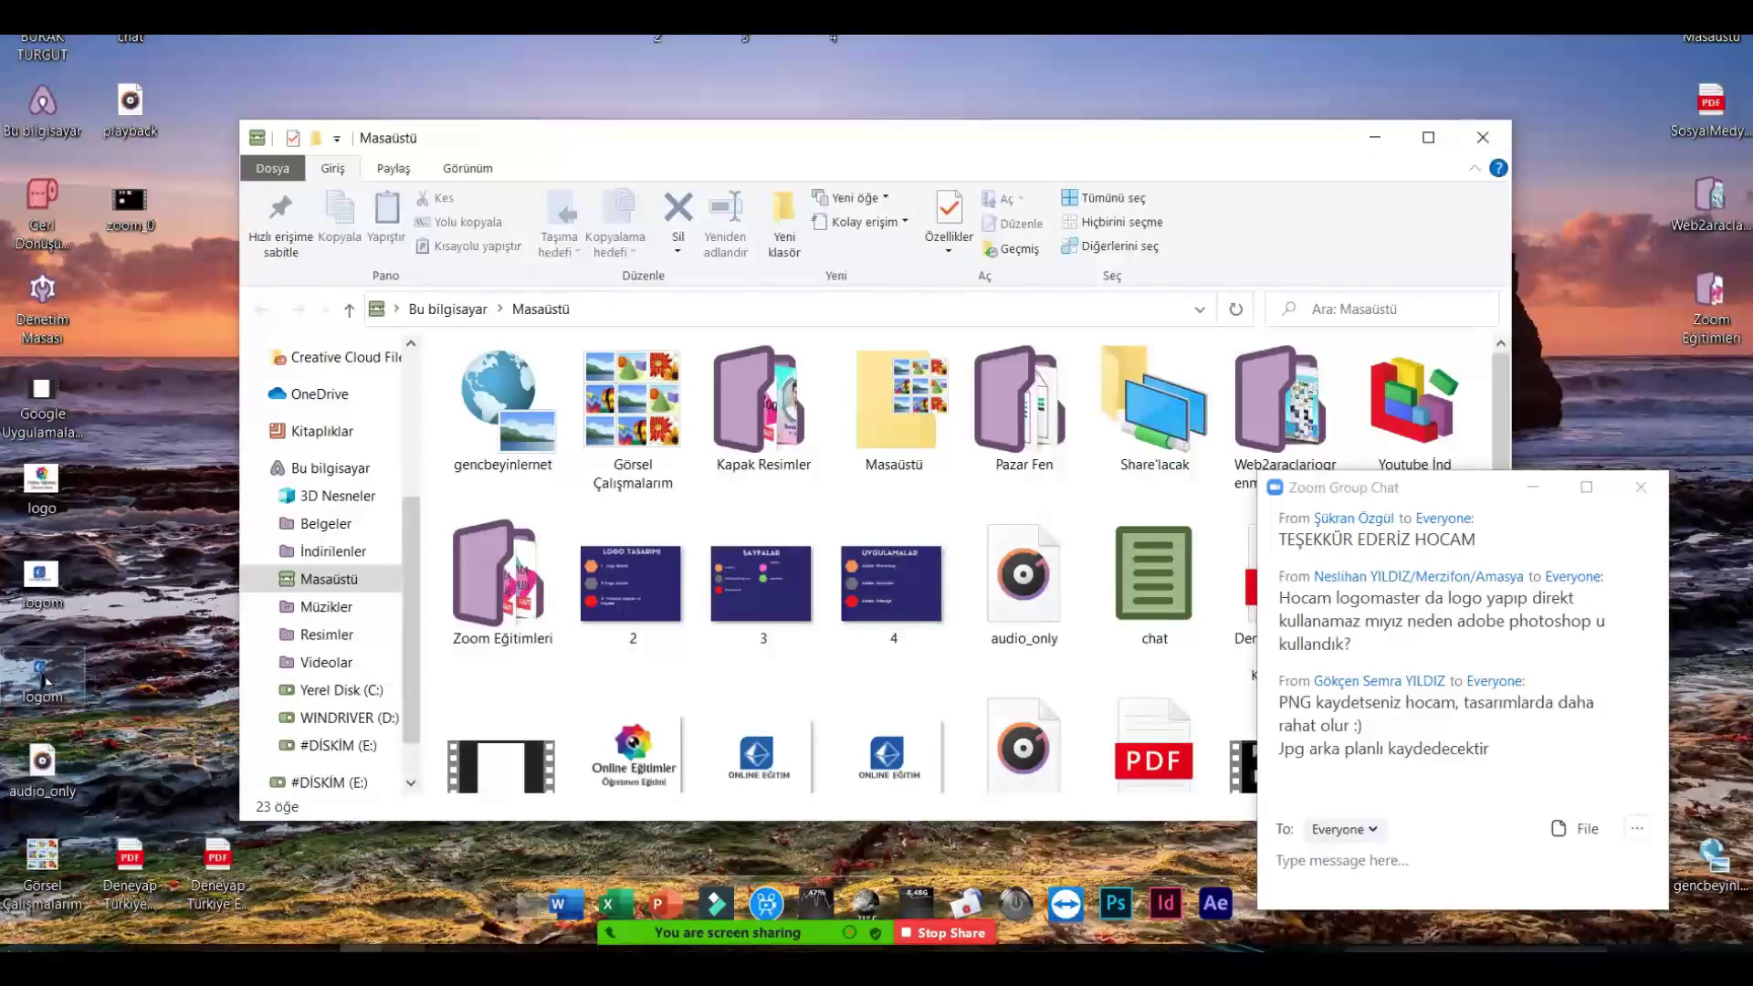
{"action": "left_click", "coordinate": [45, 681]}
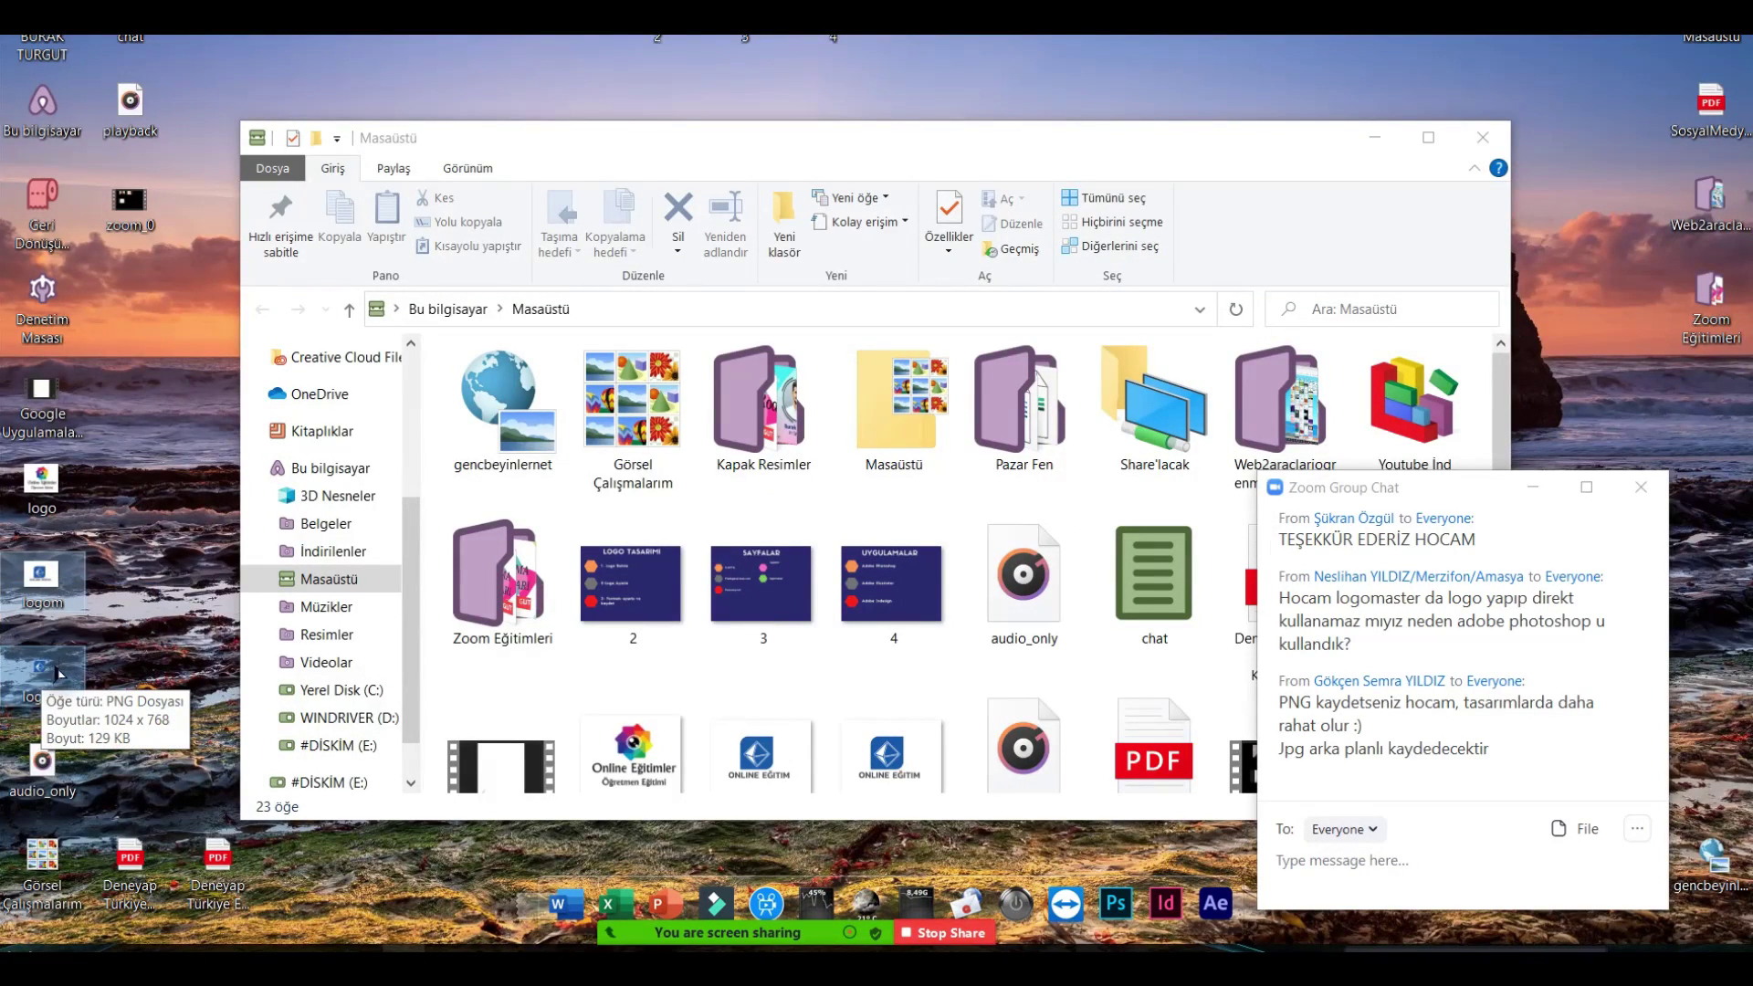
{"action": "left_click", "coordinate": [1375, 137]}
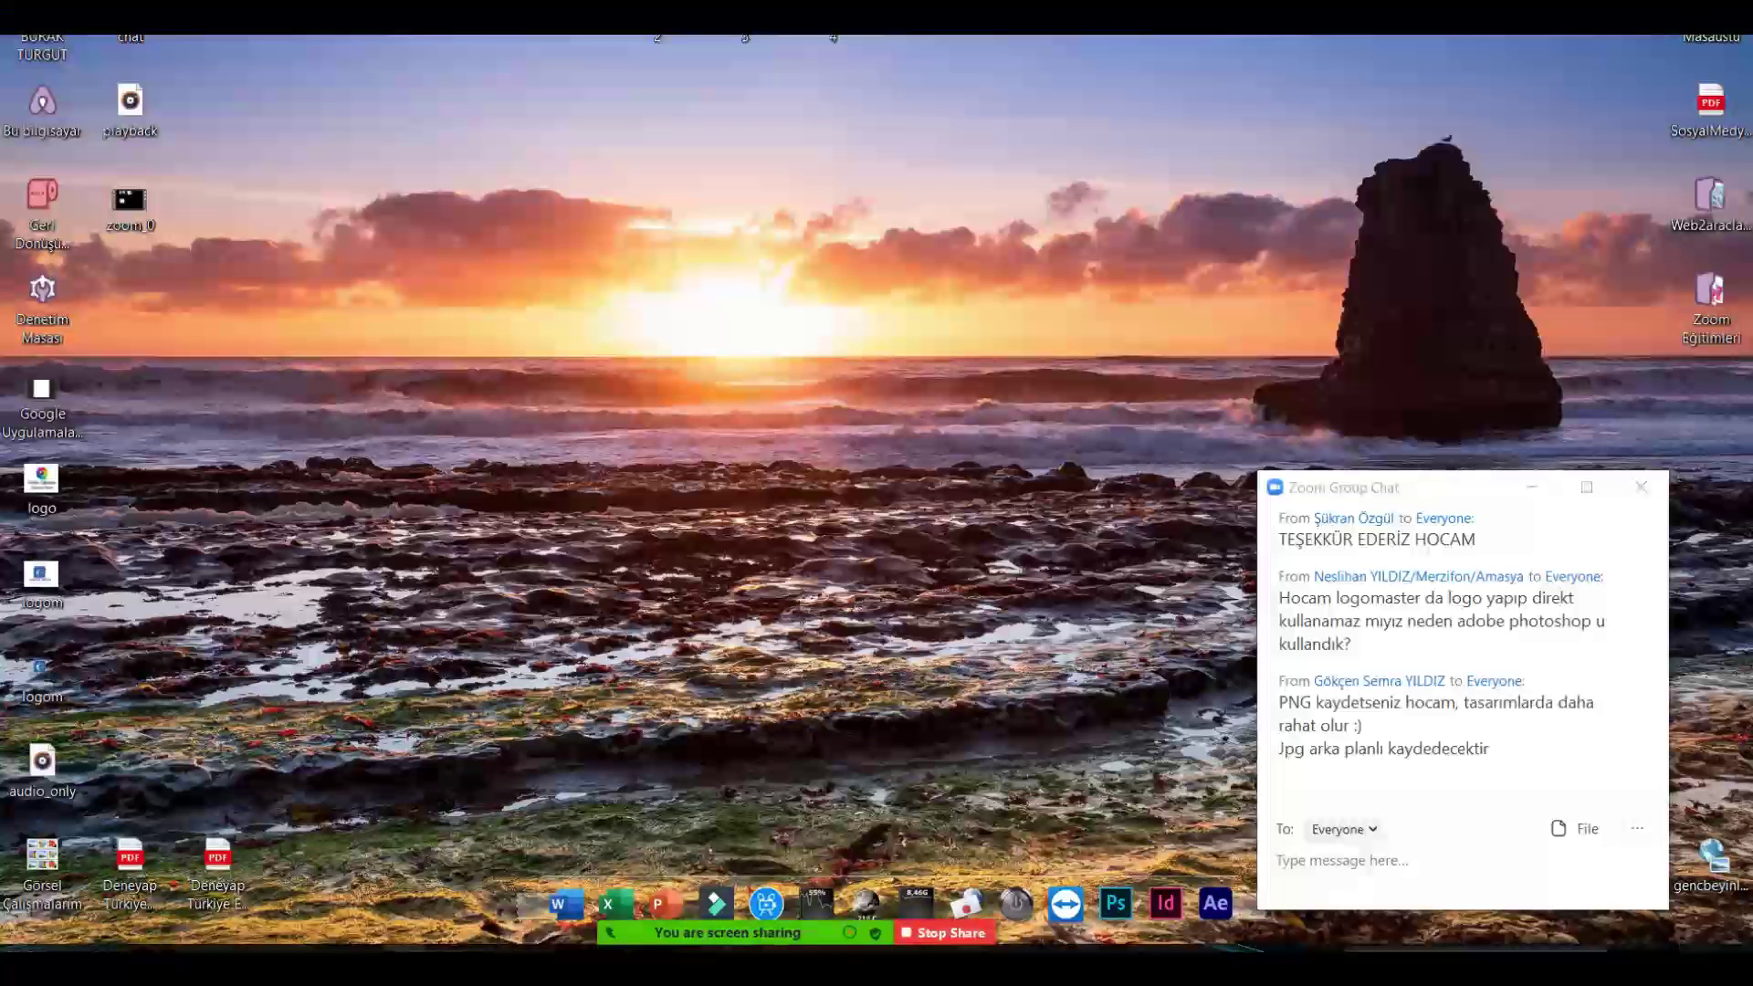
Switch to Canva in the browser, minimize the Zoom chat, and search the templates for "school".
{"action": "left_click", "coordinate": [403, 947]}
{"action": "key", "text": "ctrl+Tab"}
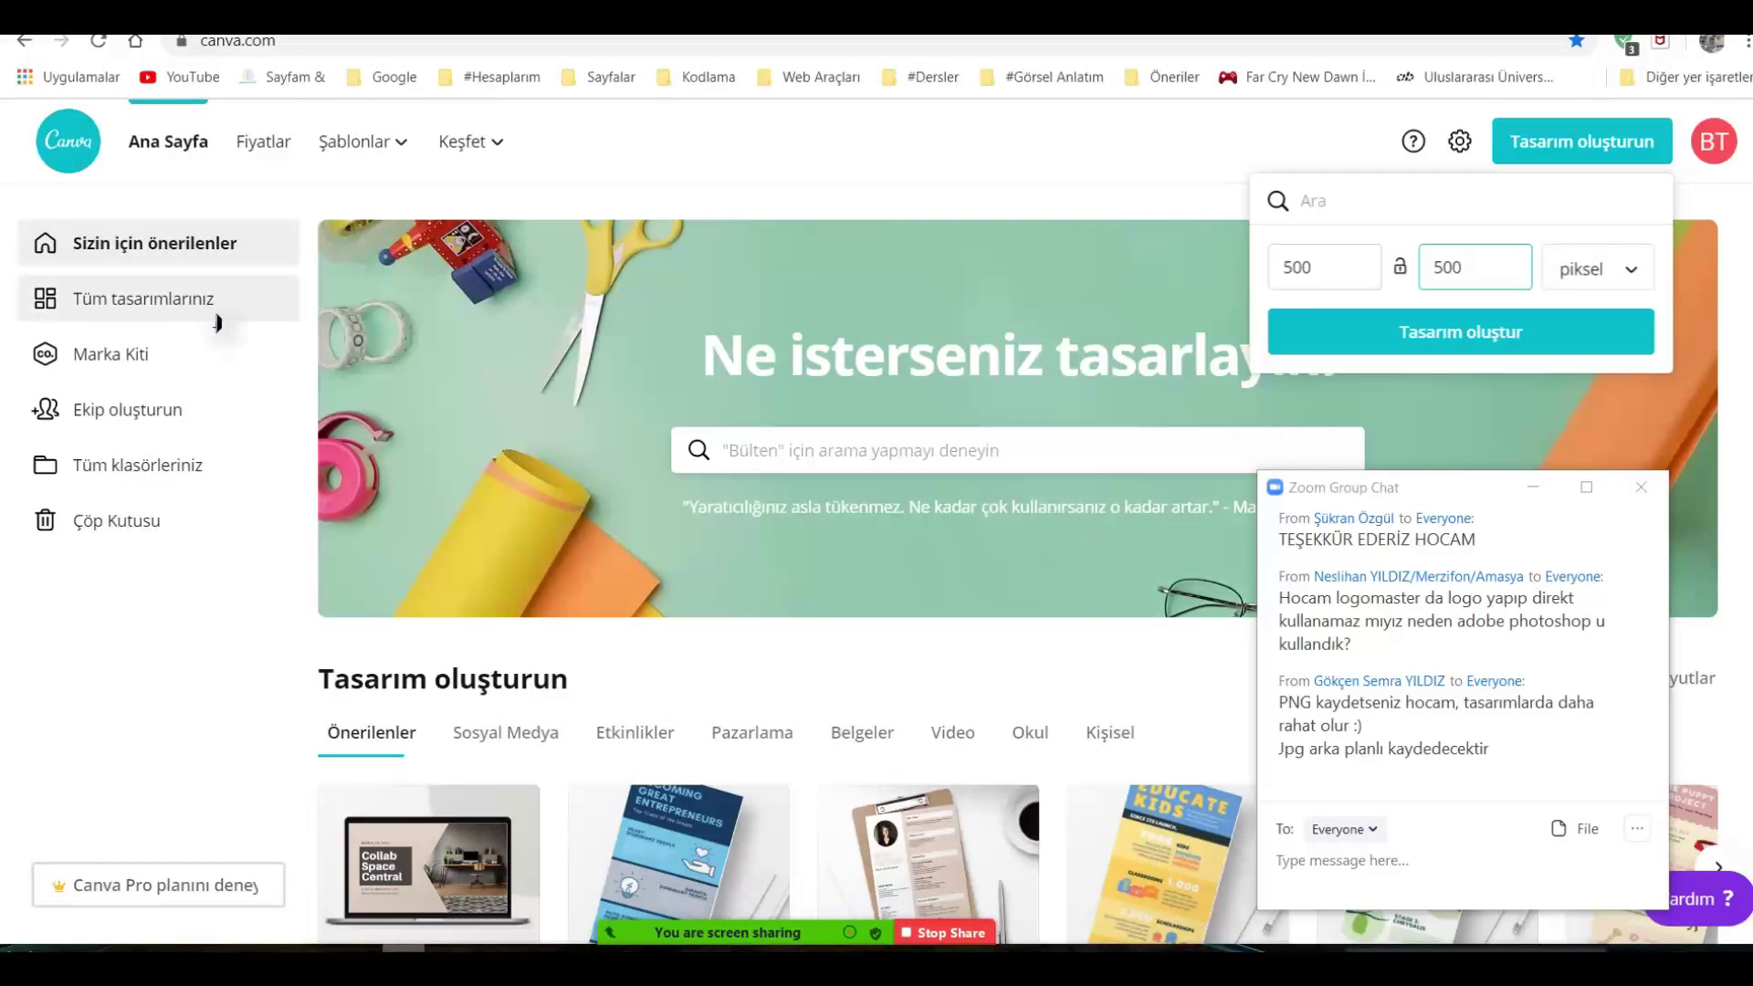
{"action": "left_click", "coordinate": [1534, 489]}
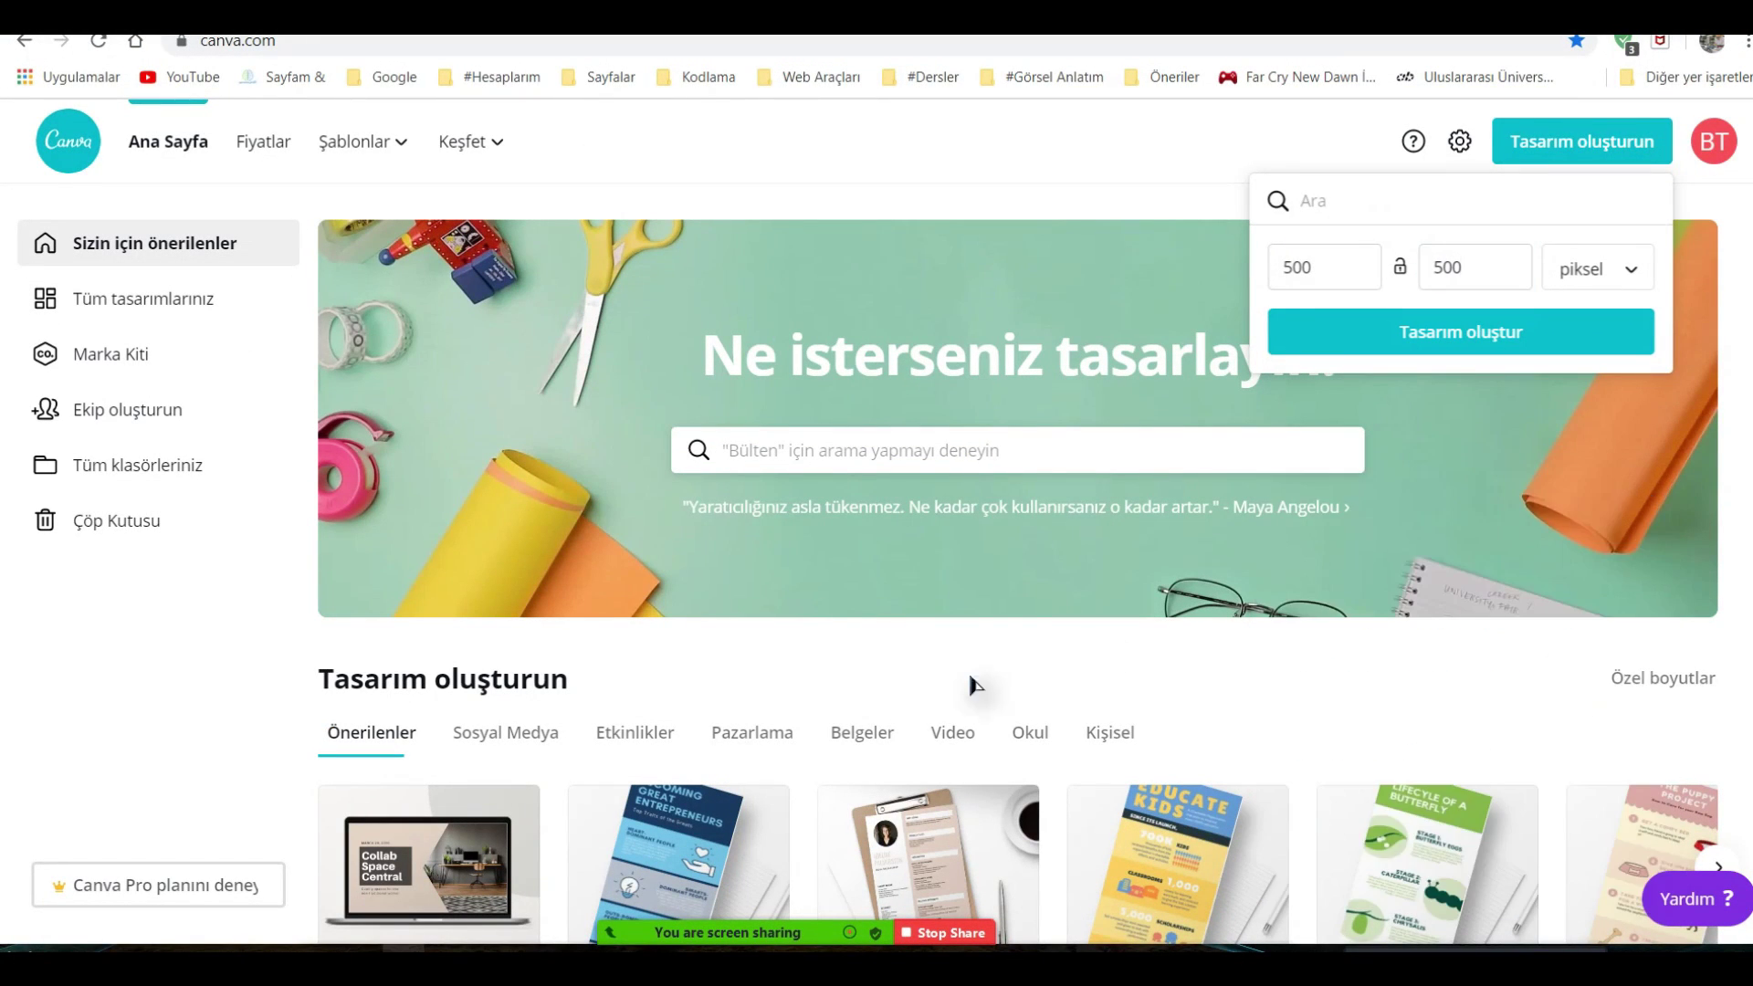
{"action": "left_click", "coordinate": [837, 456]}
{"action": "type", "text": "school"}
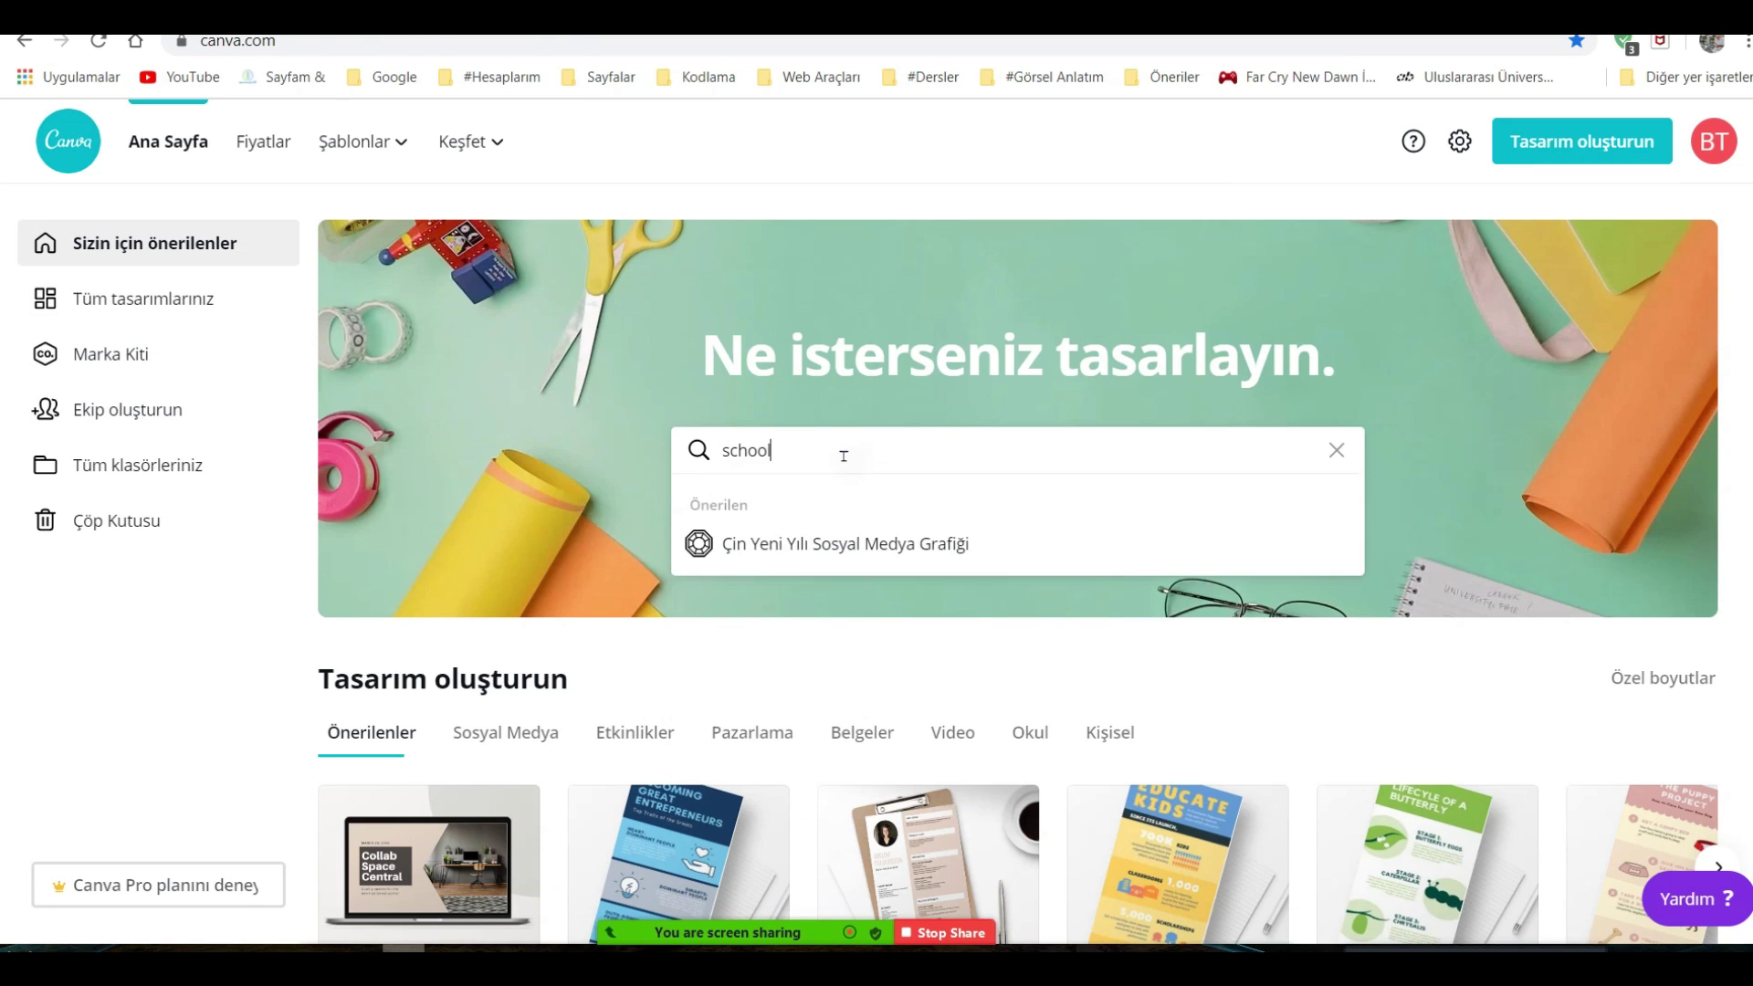
{"action": "key", "text": "Return"}
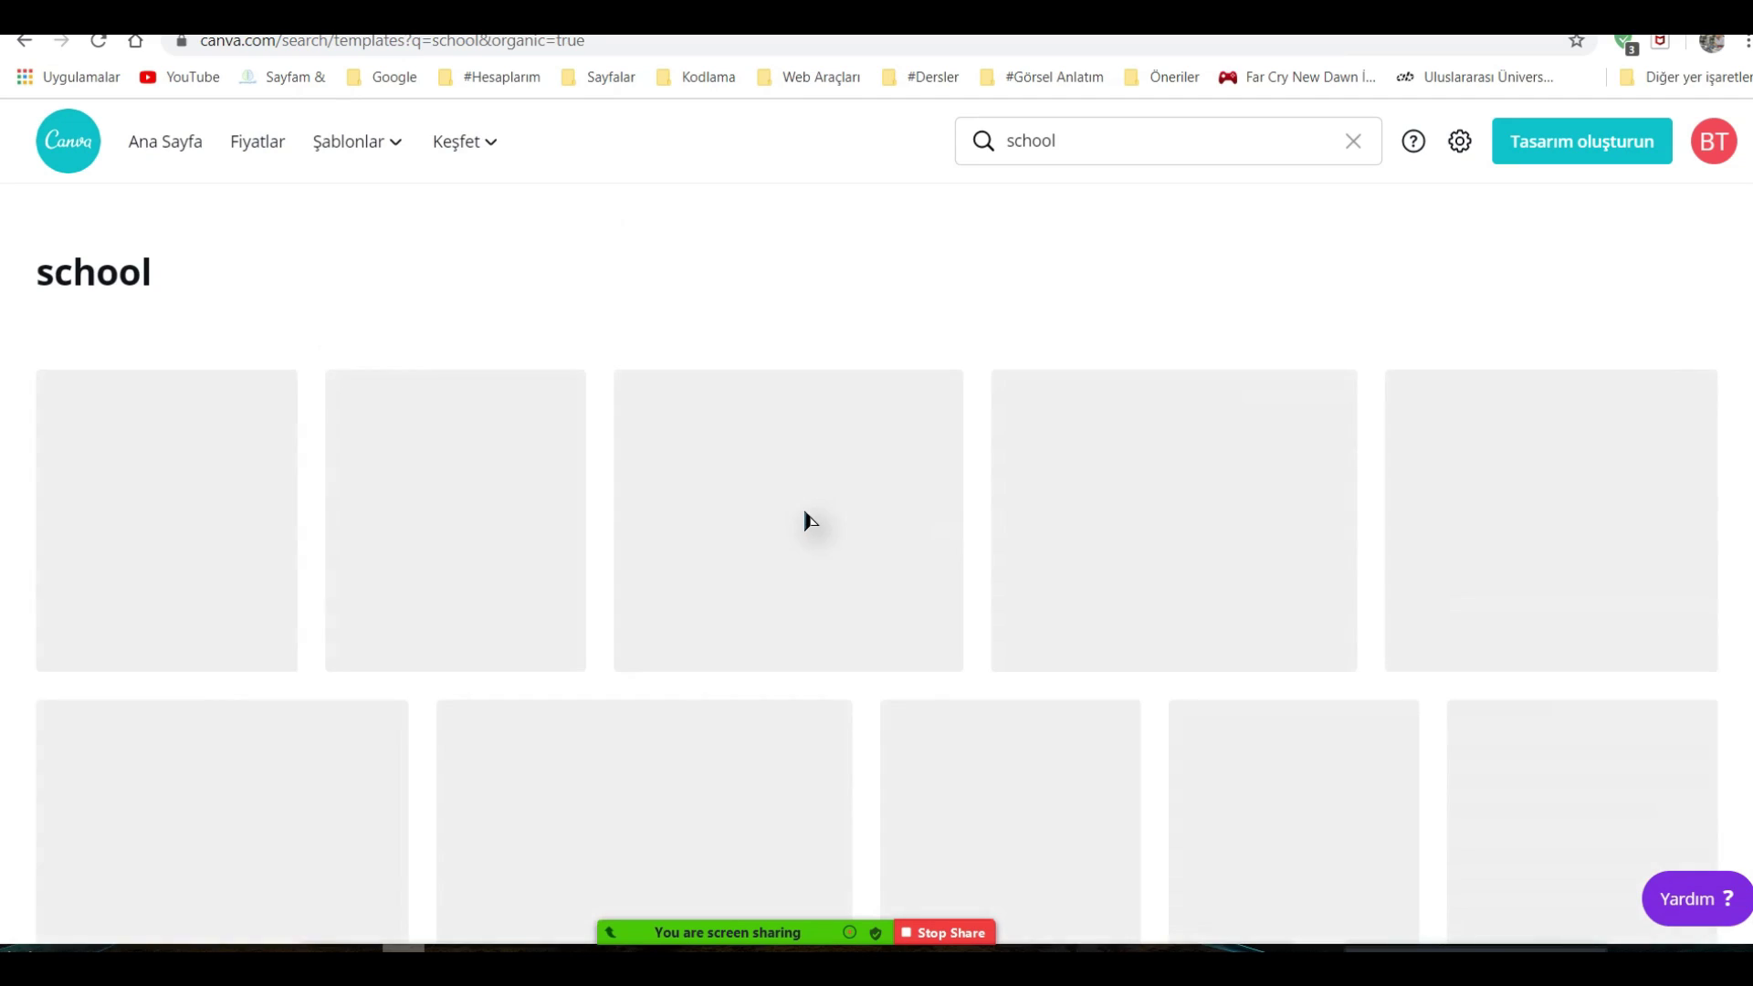
Browse the school templates and open the purple Annual Read-A-Thon design for editing.
{"action": "scroll", "coordinate": [1093, 627], "scroll_direction": "down", "scroll_amount": 5}
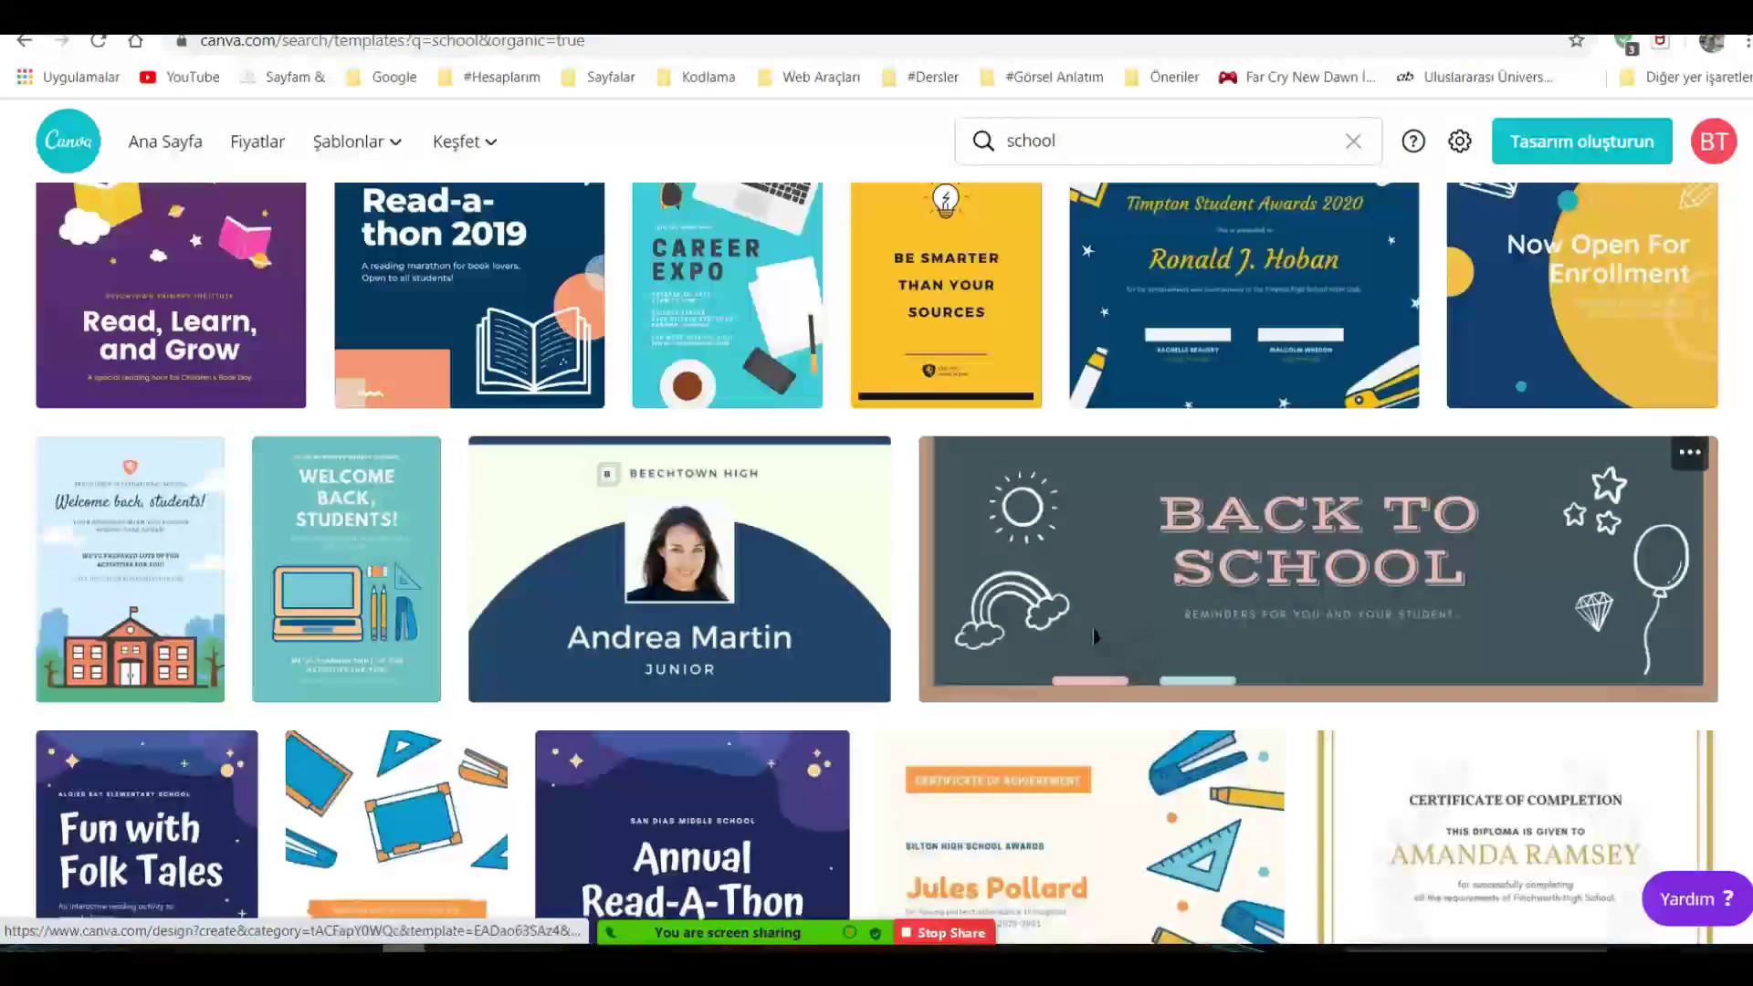
{"action": "scroll", "coordinate": [1082, 633], "scroll_direction": "down", "scroll_amount": 1}
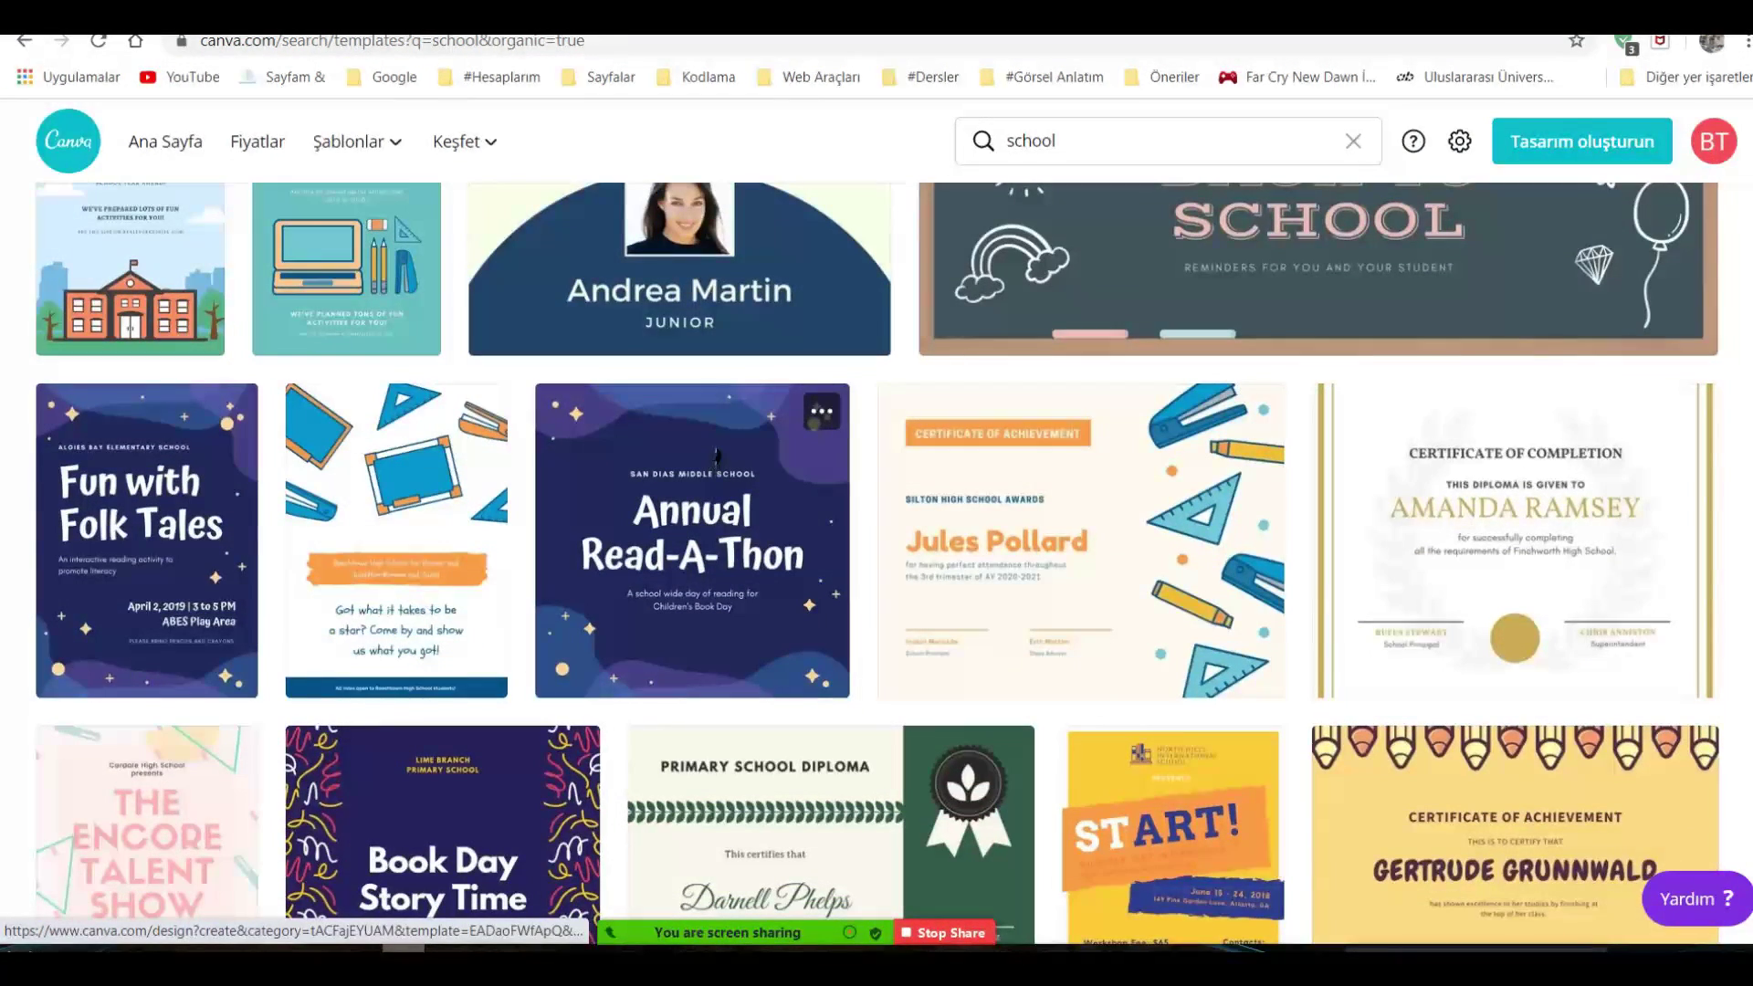
{"action": "left_click", "coordinate": [716, 456]}
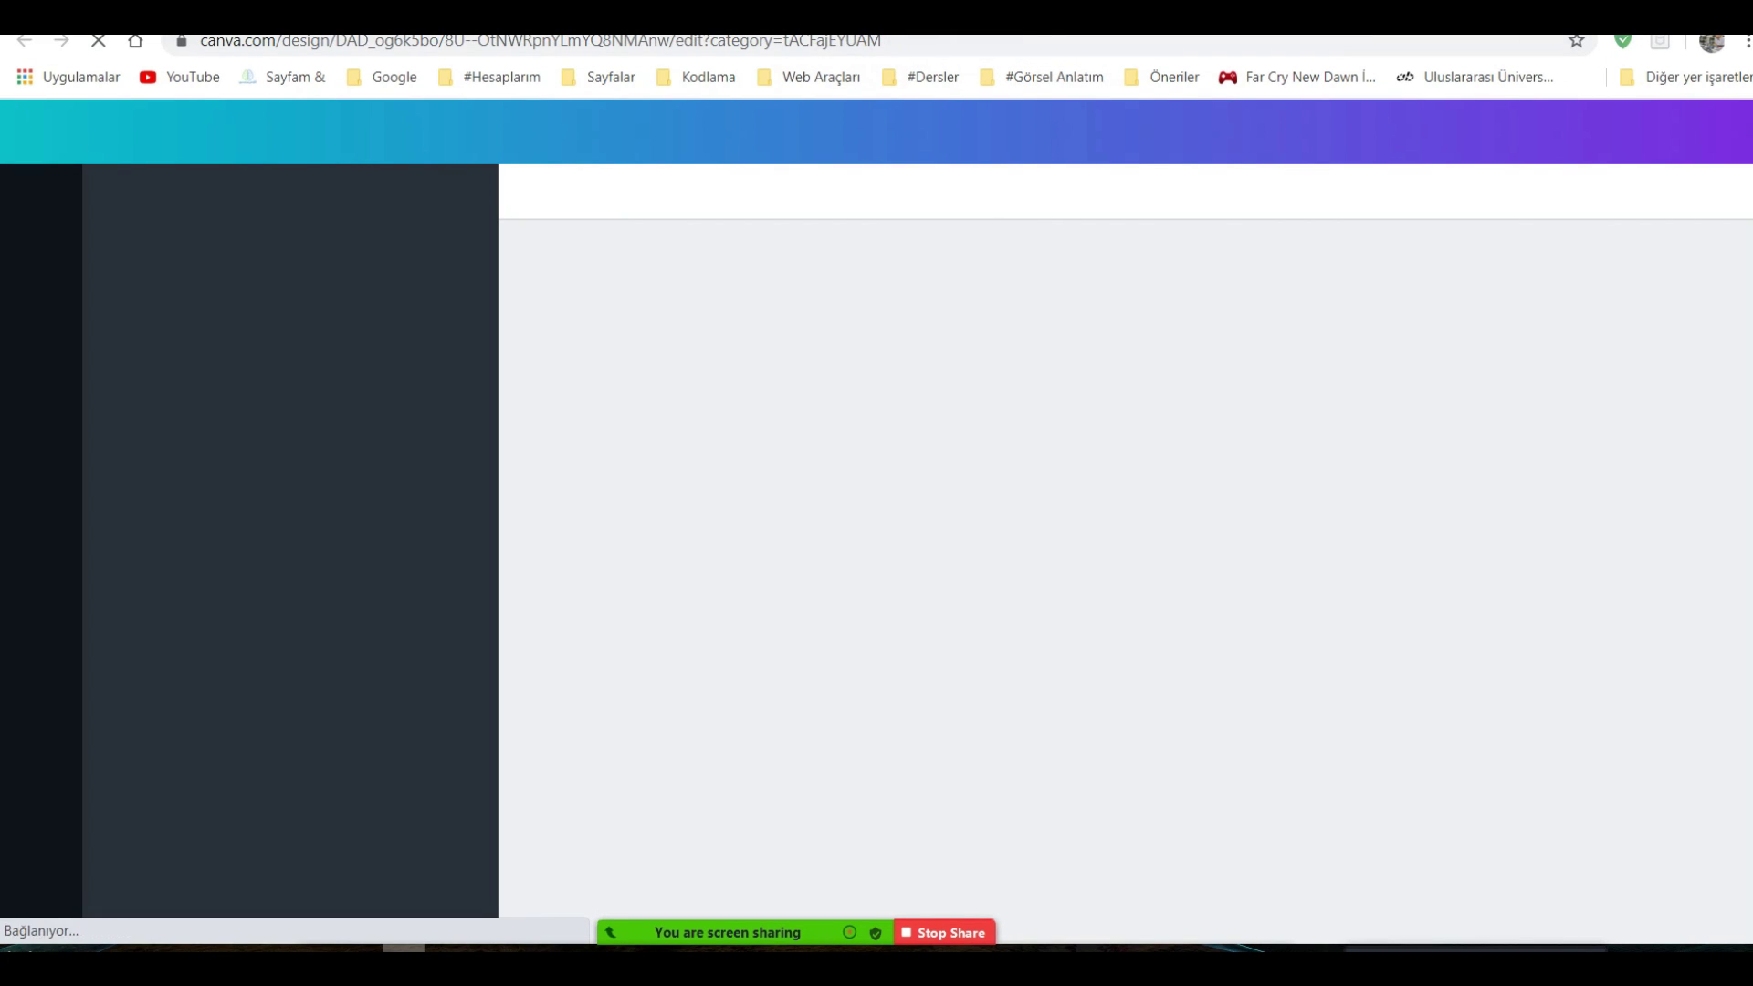
Close the logomaster.ai proposal and logo editor pages, leaving the site without saving, and return to the Canva design.
{"action": "key", "text": "ctrl+w"}
{"action": "key", "text": "ctrl+w"}
{"action": "left_click", "coordinate": [998, 160]}
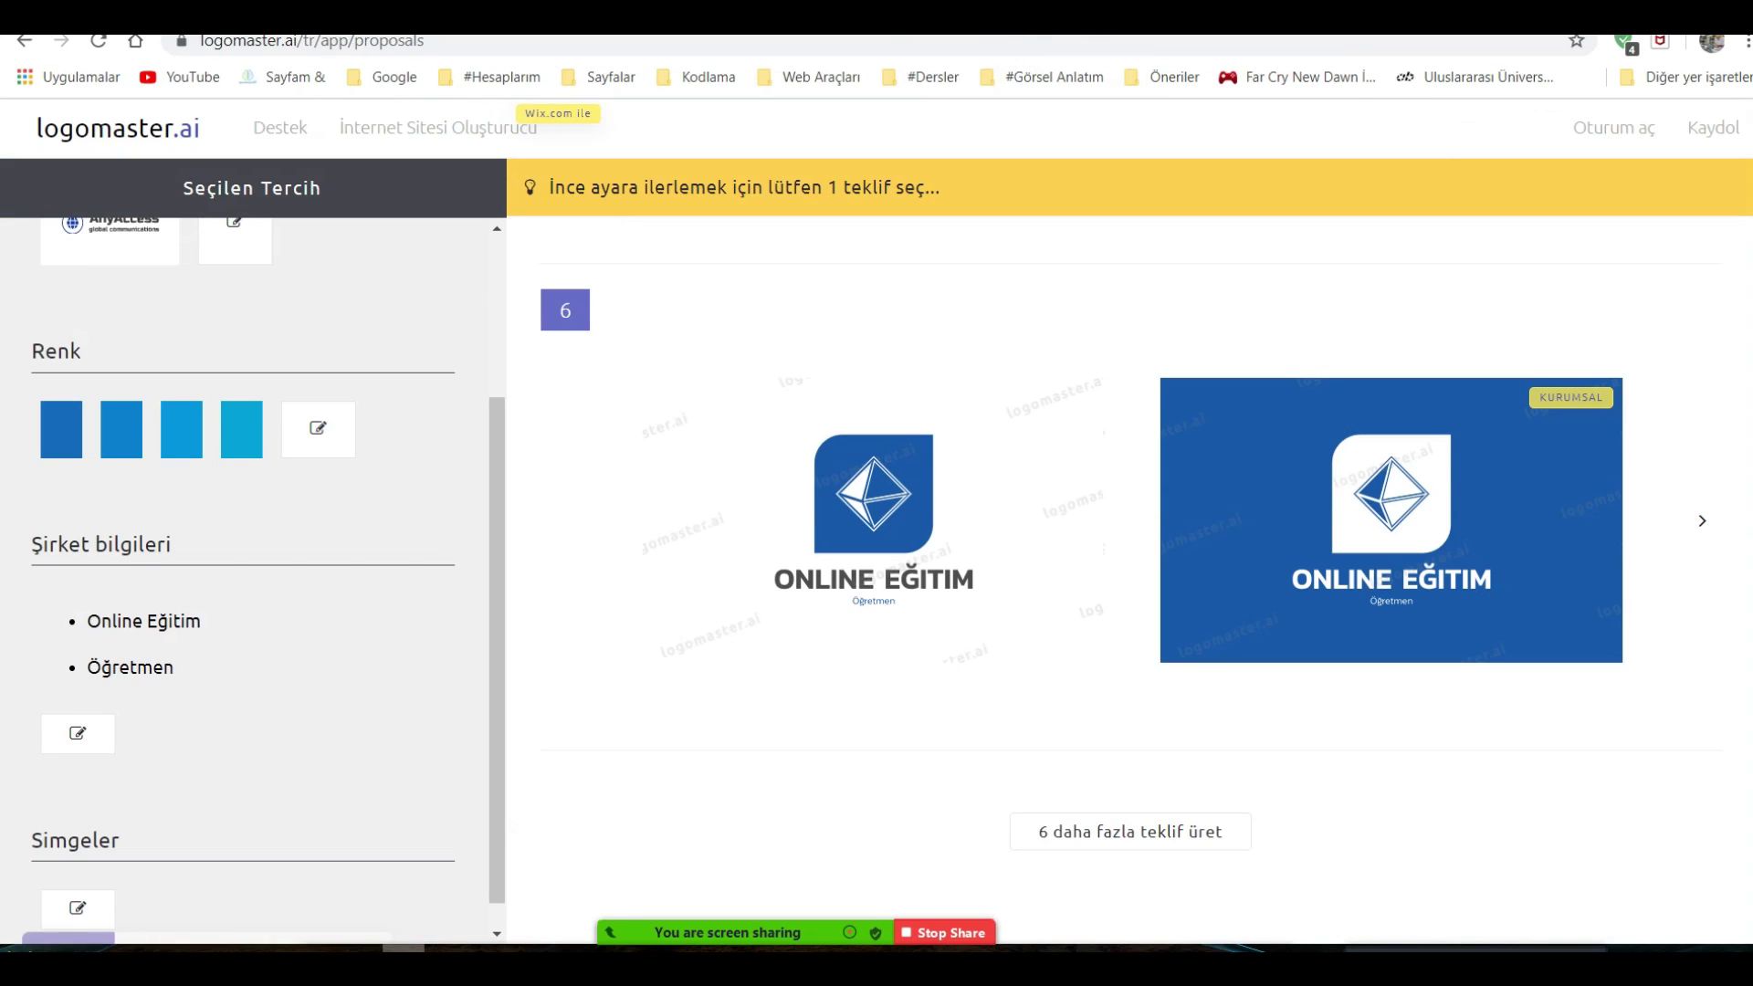
{"action": "left_click", "coordinate": [1050, 393]}
{"action": "key", "text": "ctrl+w"}
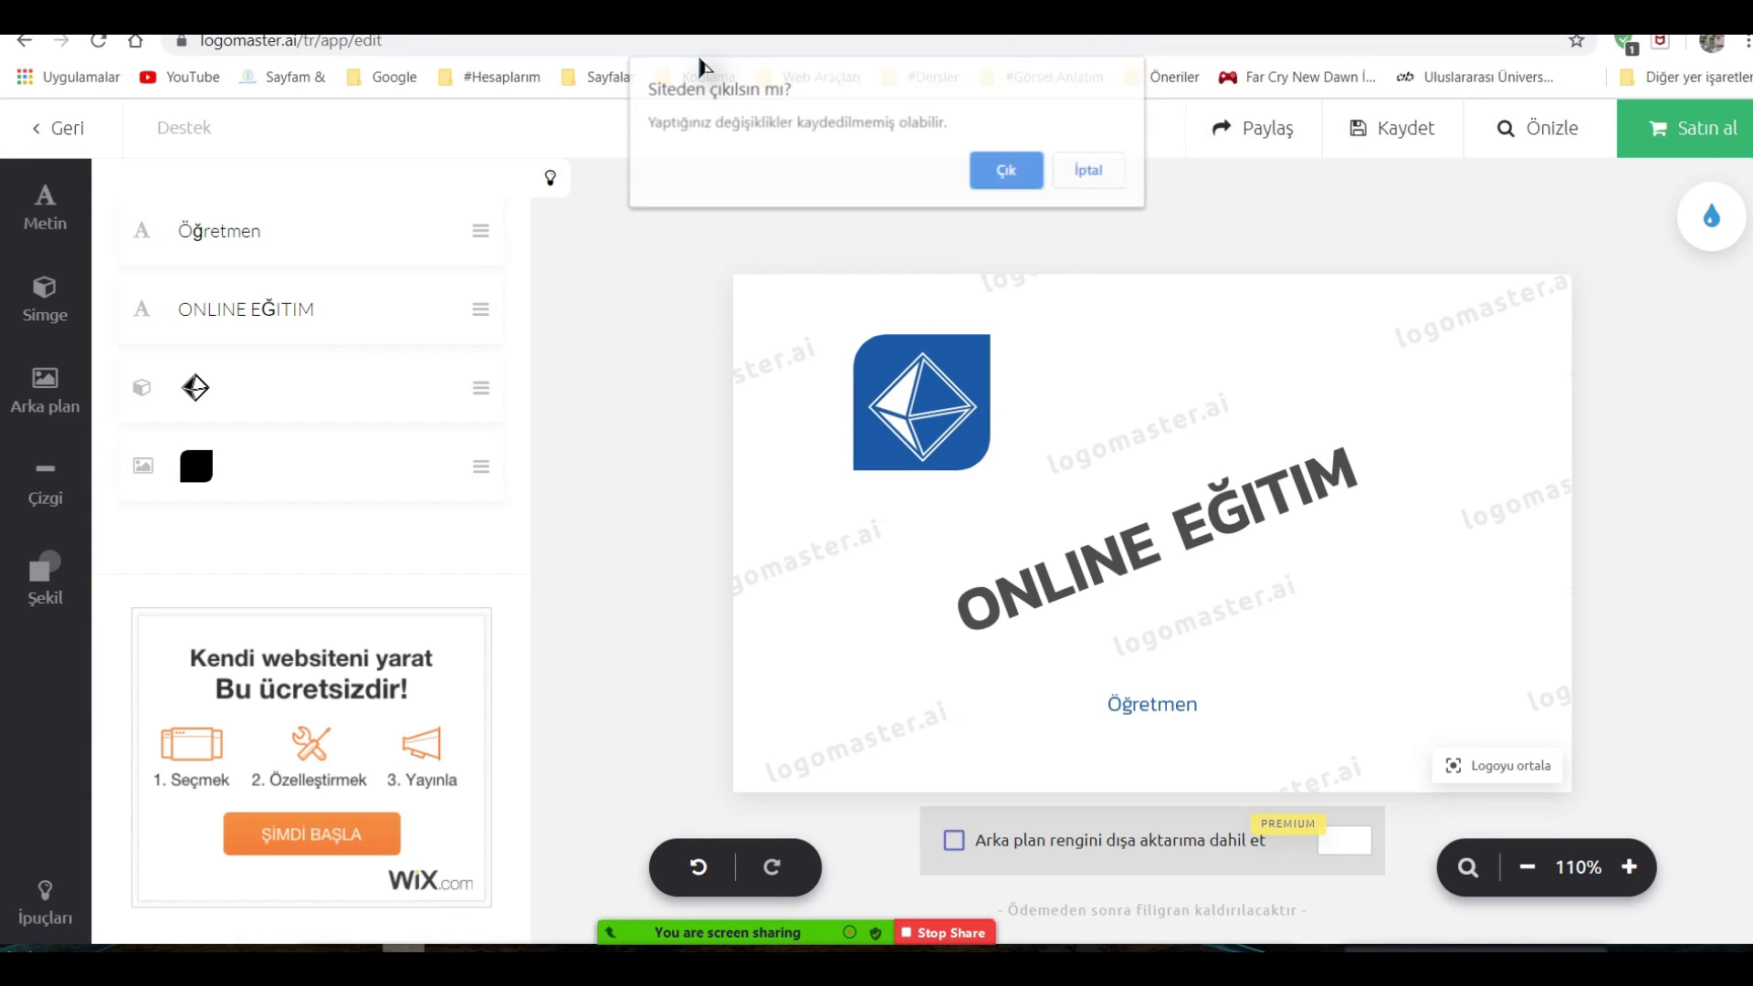
{"action": "left_click", "coordinate": [1001, 168]}
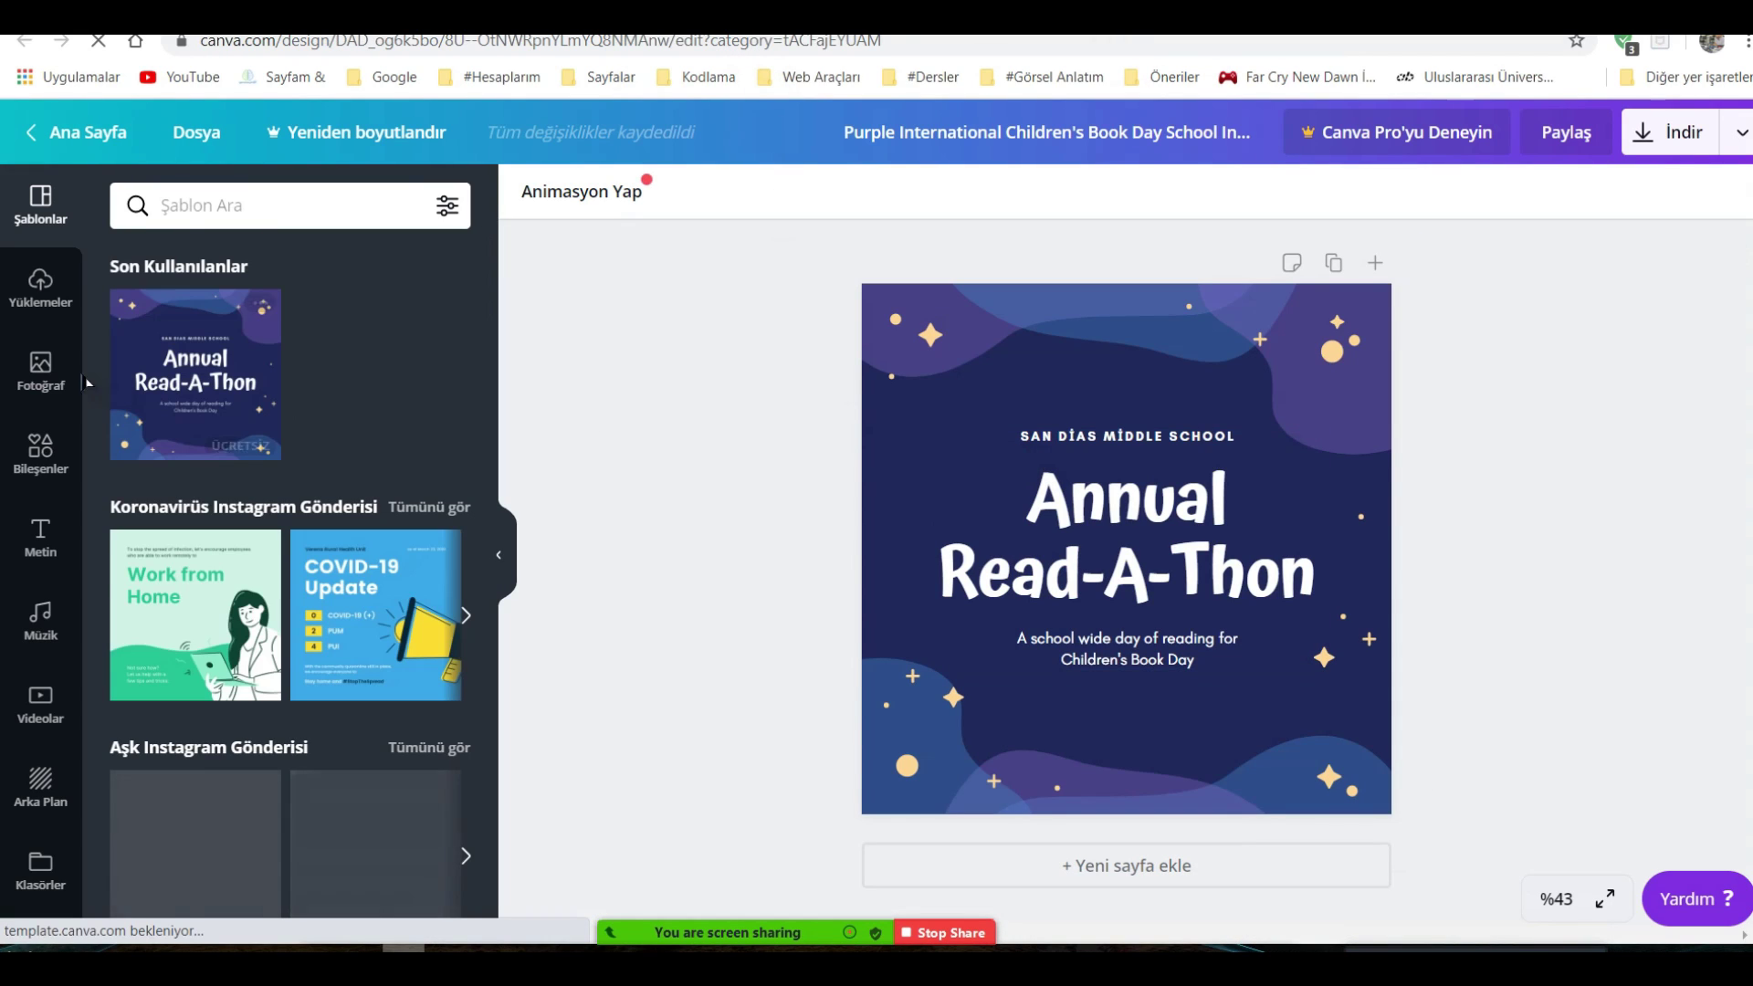
Upload both logom images, JPEG and PNG, from the desktop (Masaüstü) to the Canva uploads.
{"action": "left_click", "coordinate": [49, 301]}
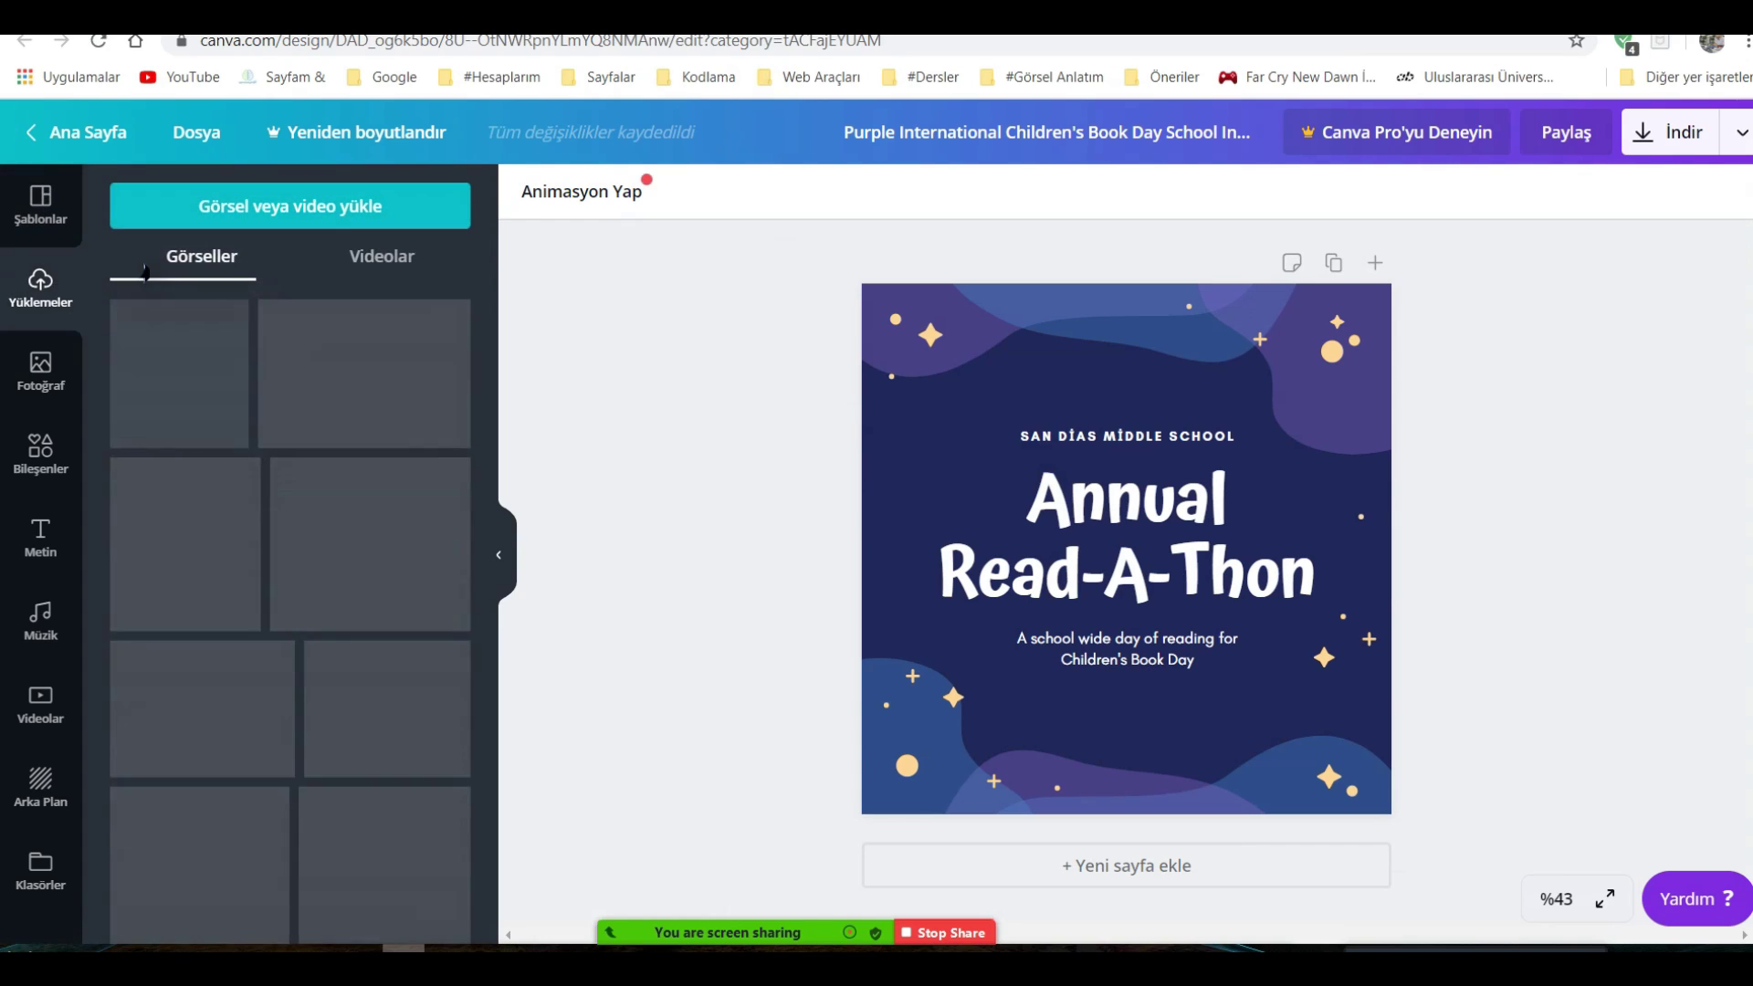
{"action": "left_click", "coordinate": [300, 208]}
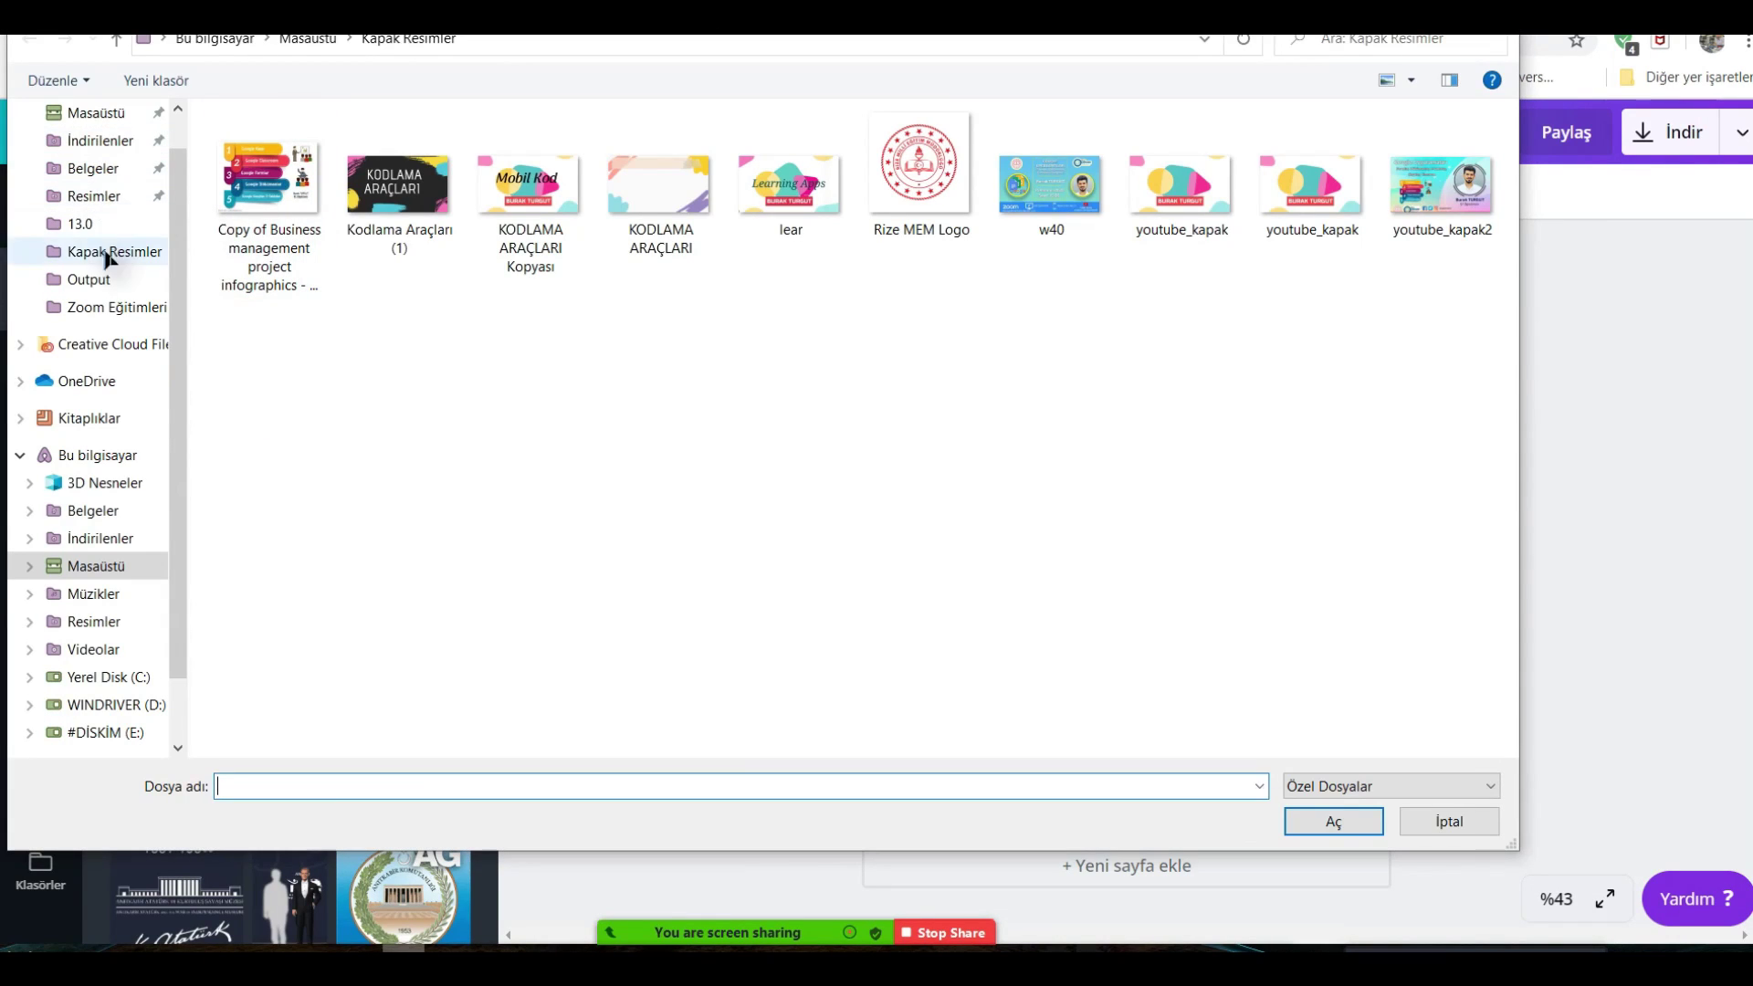
{"action": "left_click", "coordinate": [96, 112]}
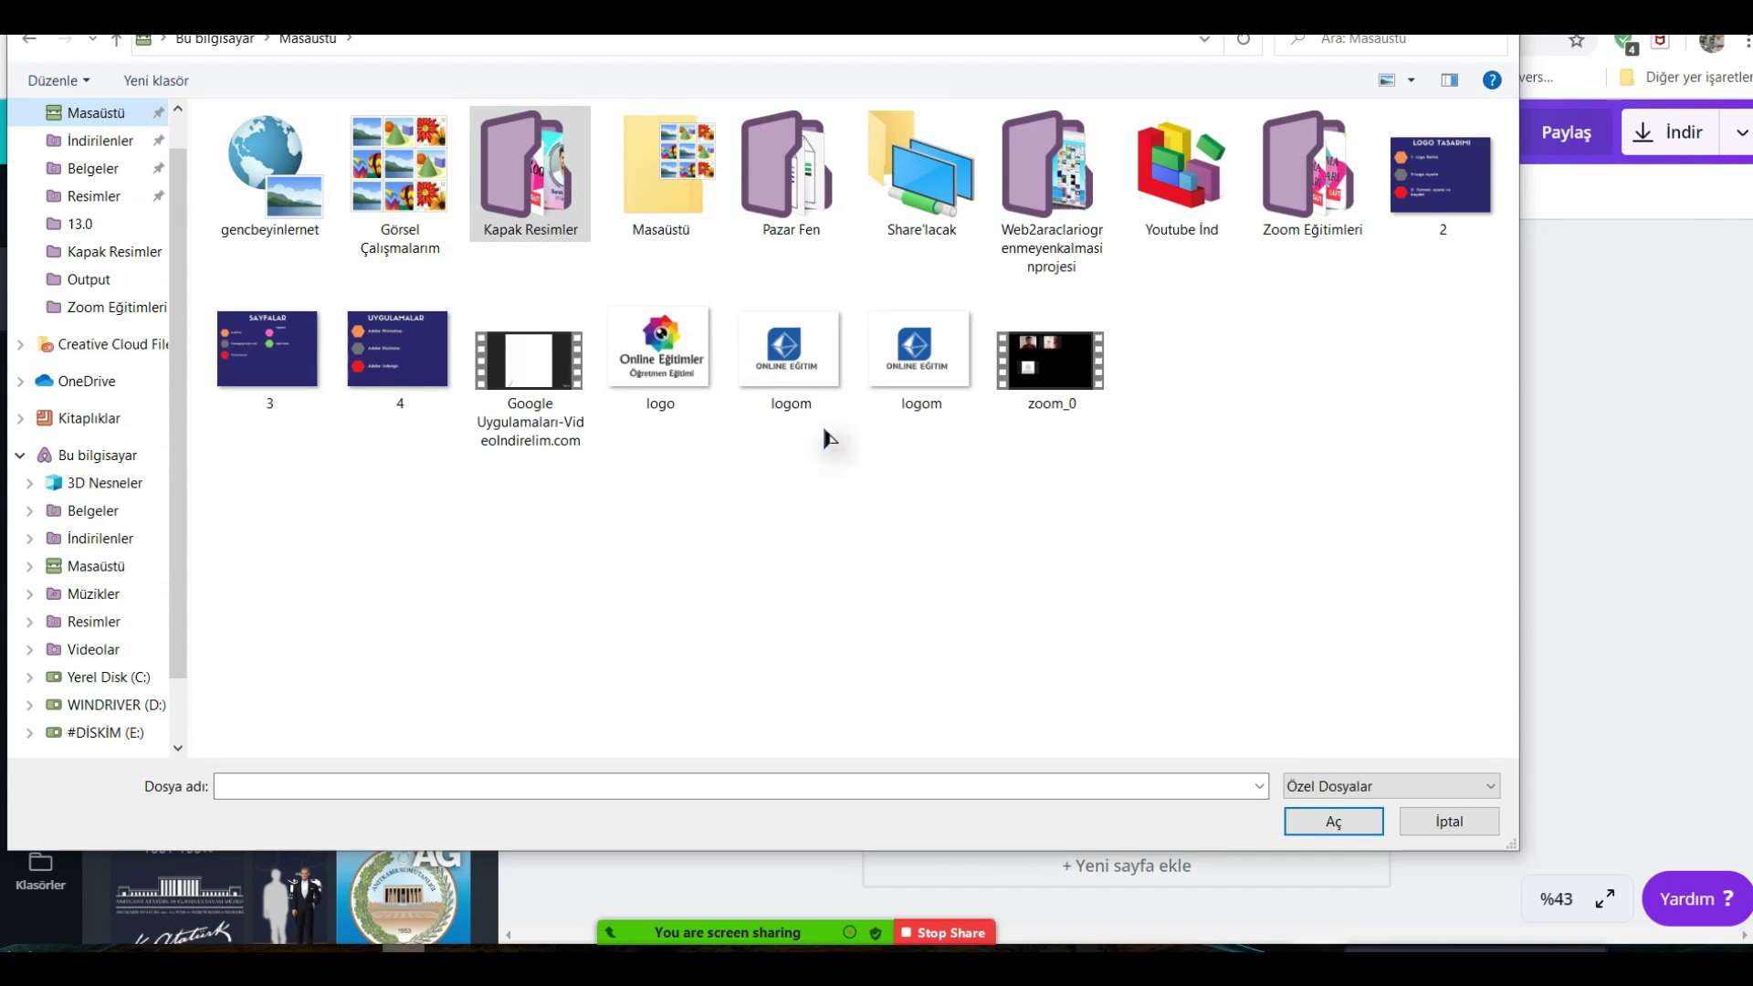
{"action": "left_click_drag", "start_coordinate": [926, 451], "coordinate": [772, 356]}
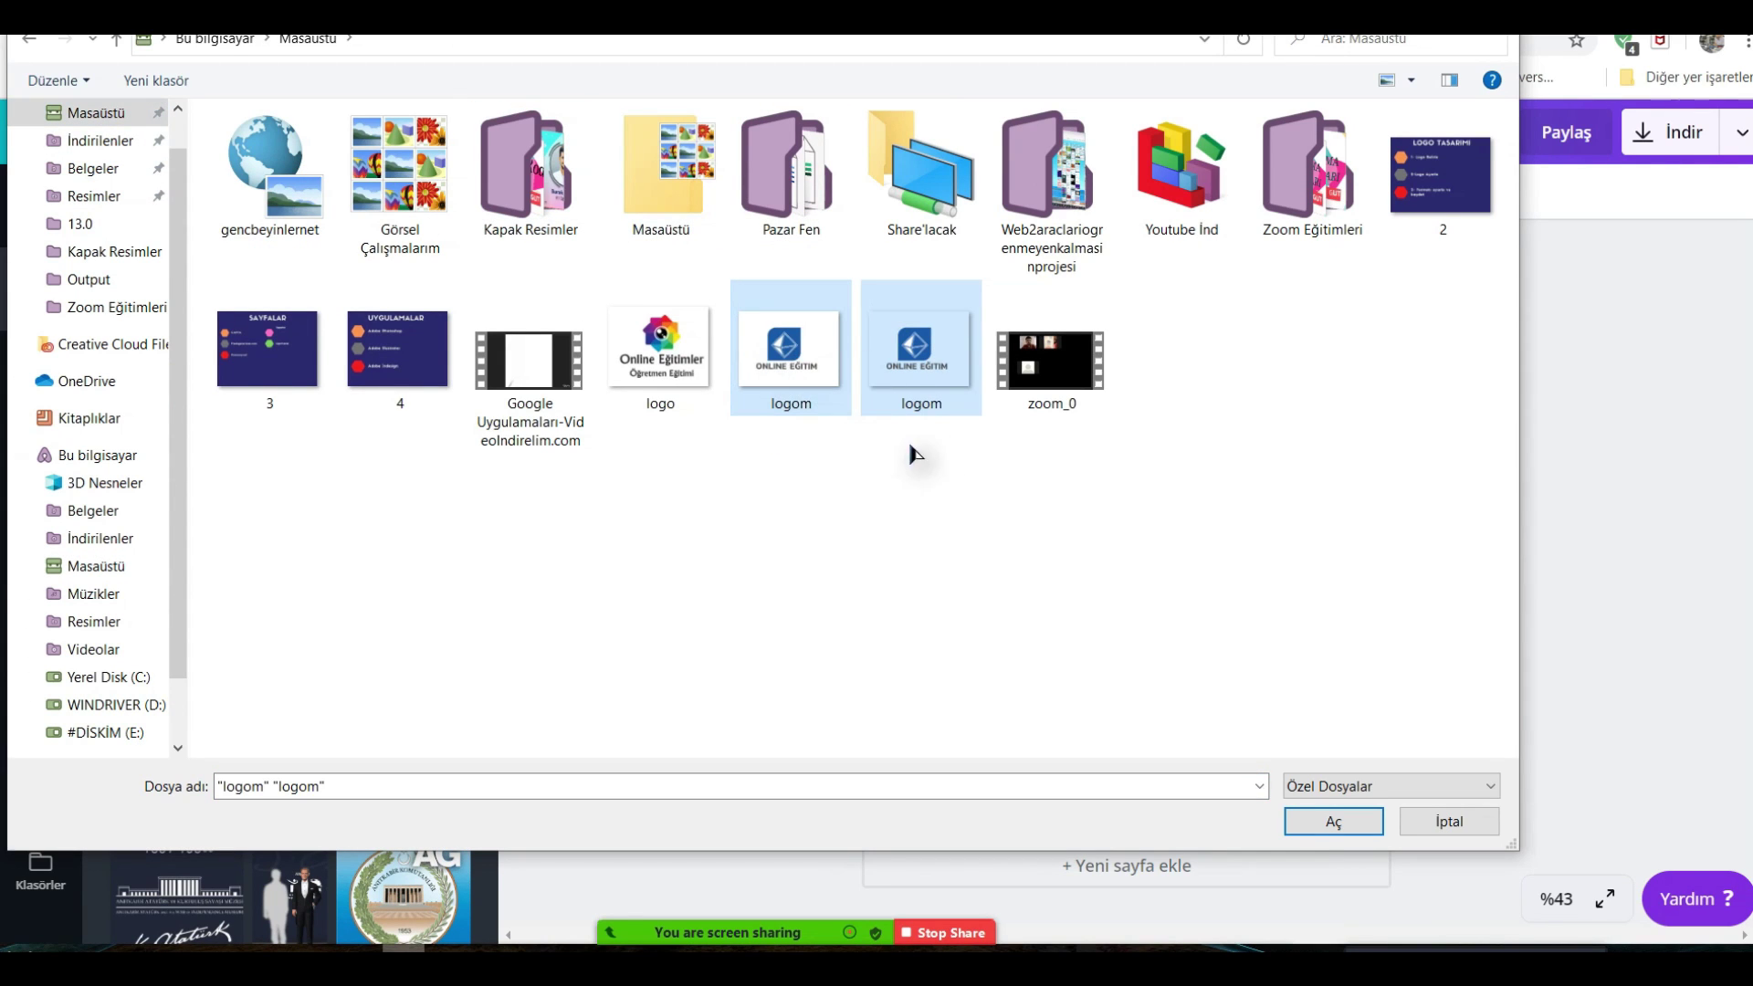
{"action": "left_click", "coordinate": [1314, 824]}
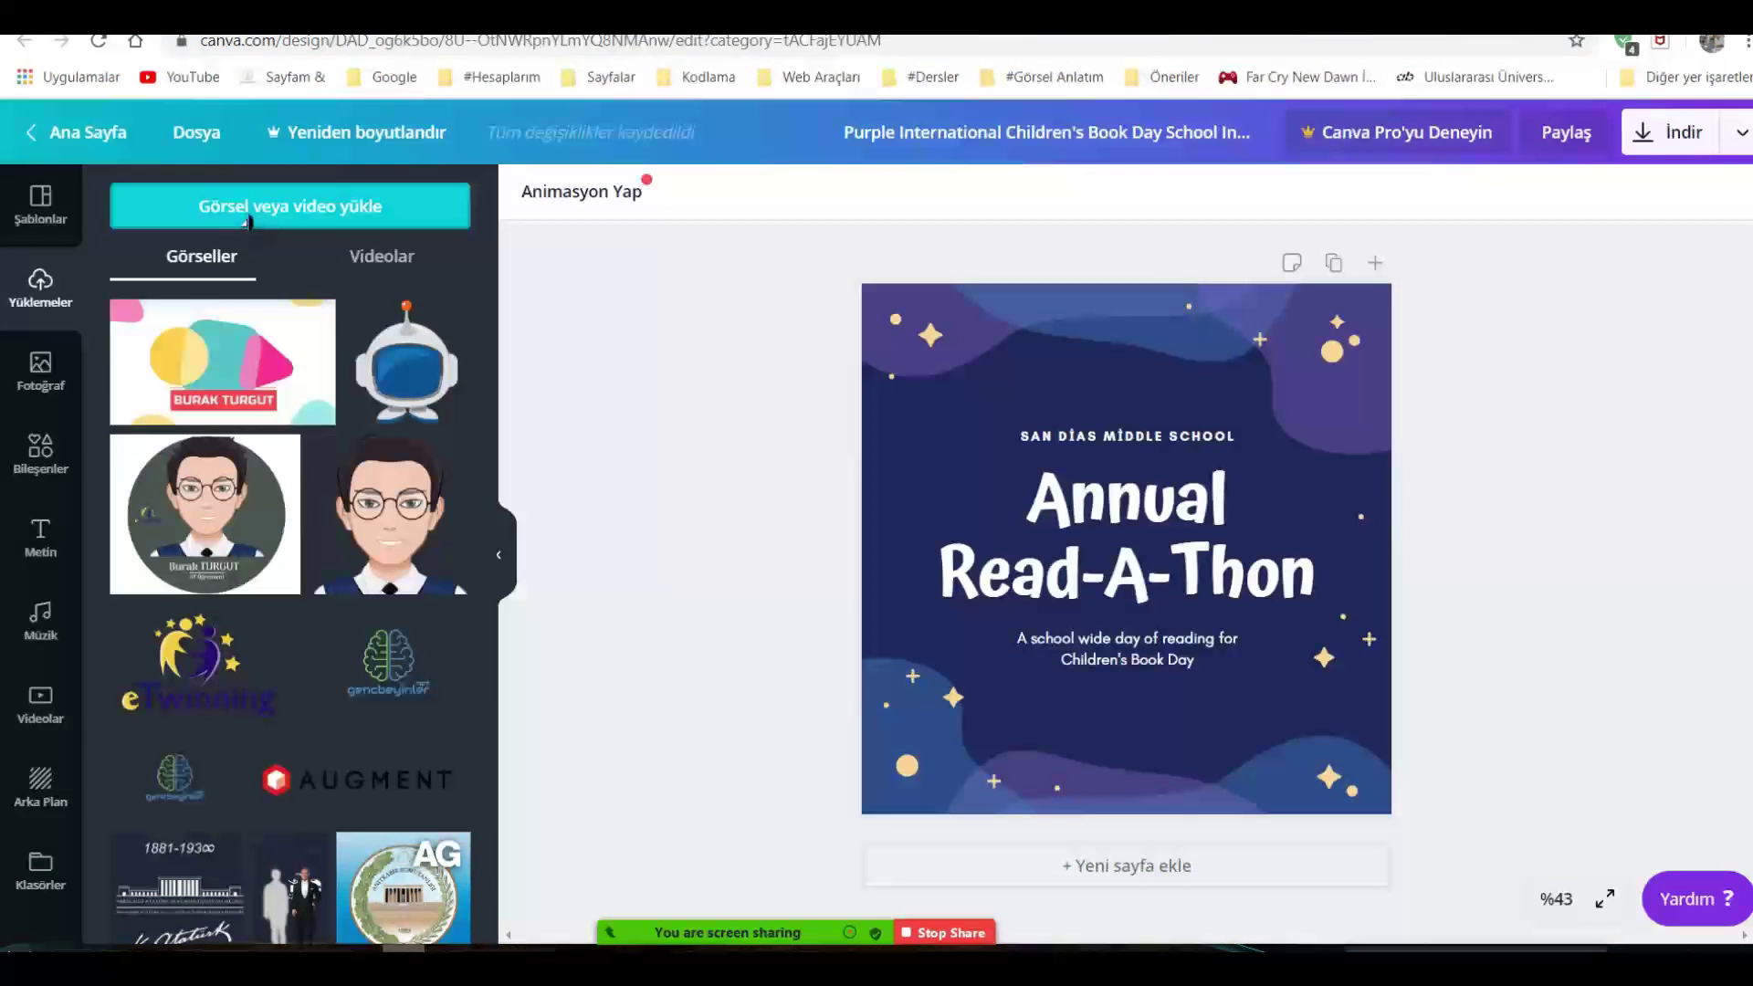
Replace the Annual Read-A-Thon heading with "Merhaba Çocuklar".
{"action": "double_click", "coordinate": [1150, 544]}
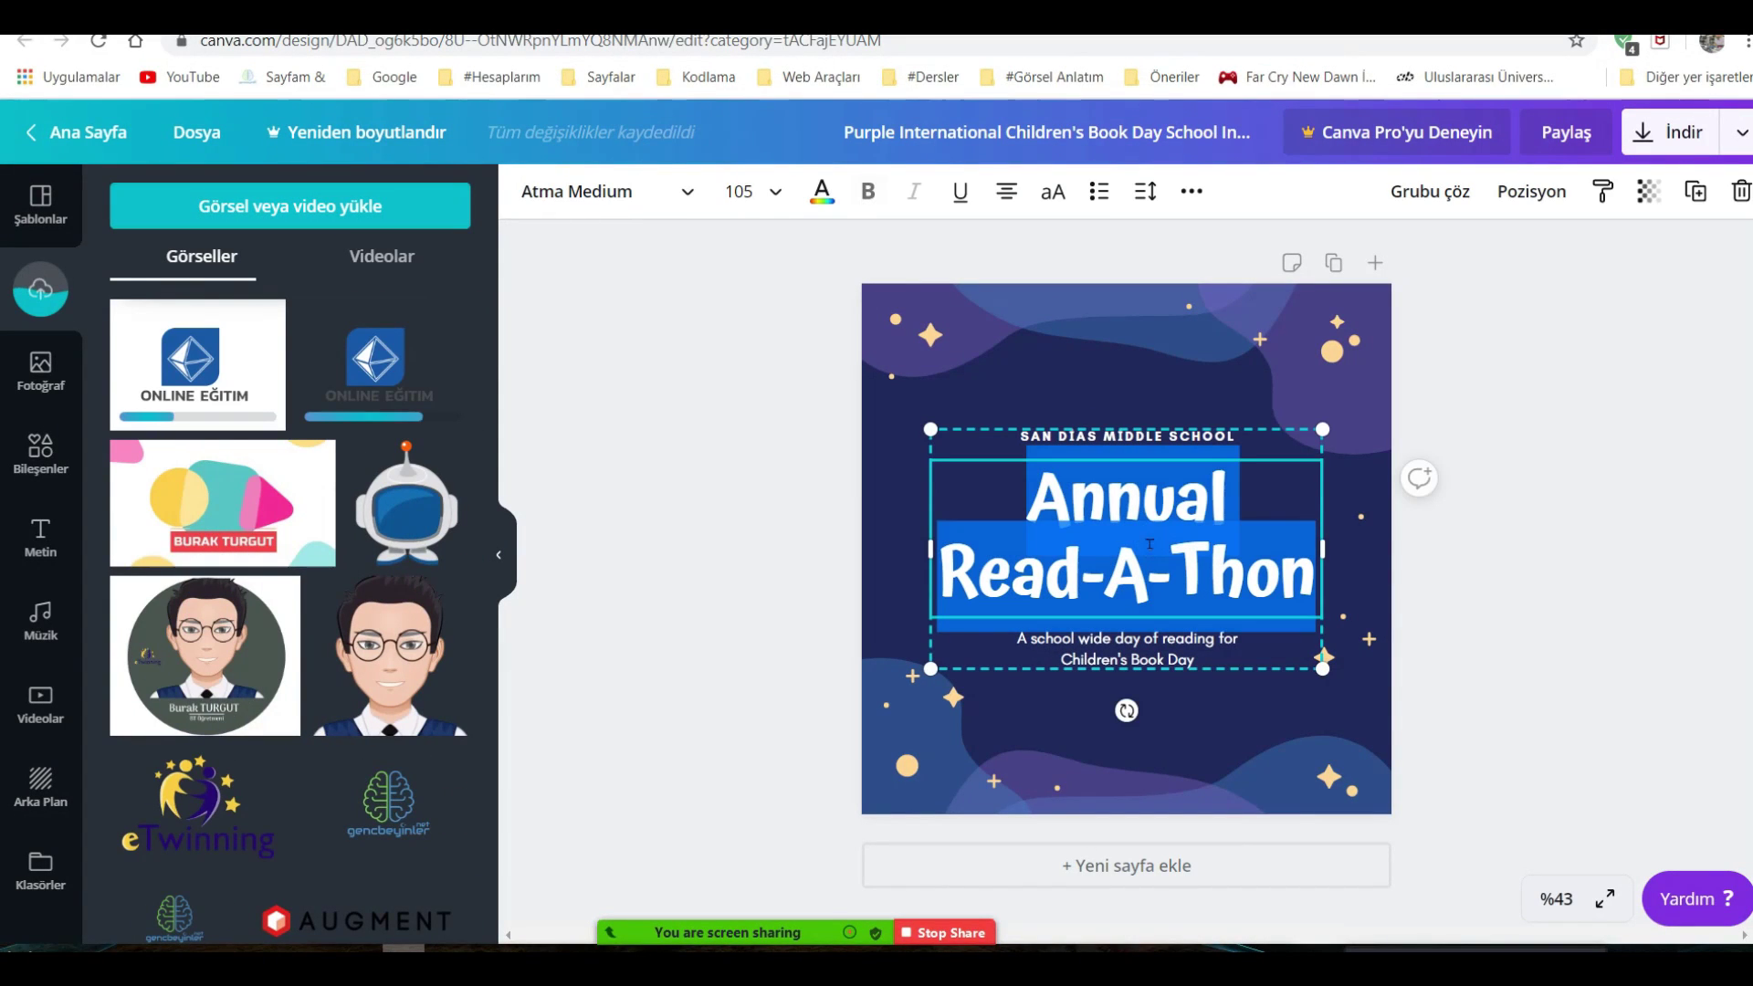
{"action": "type", "text": "mERHAB"}
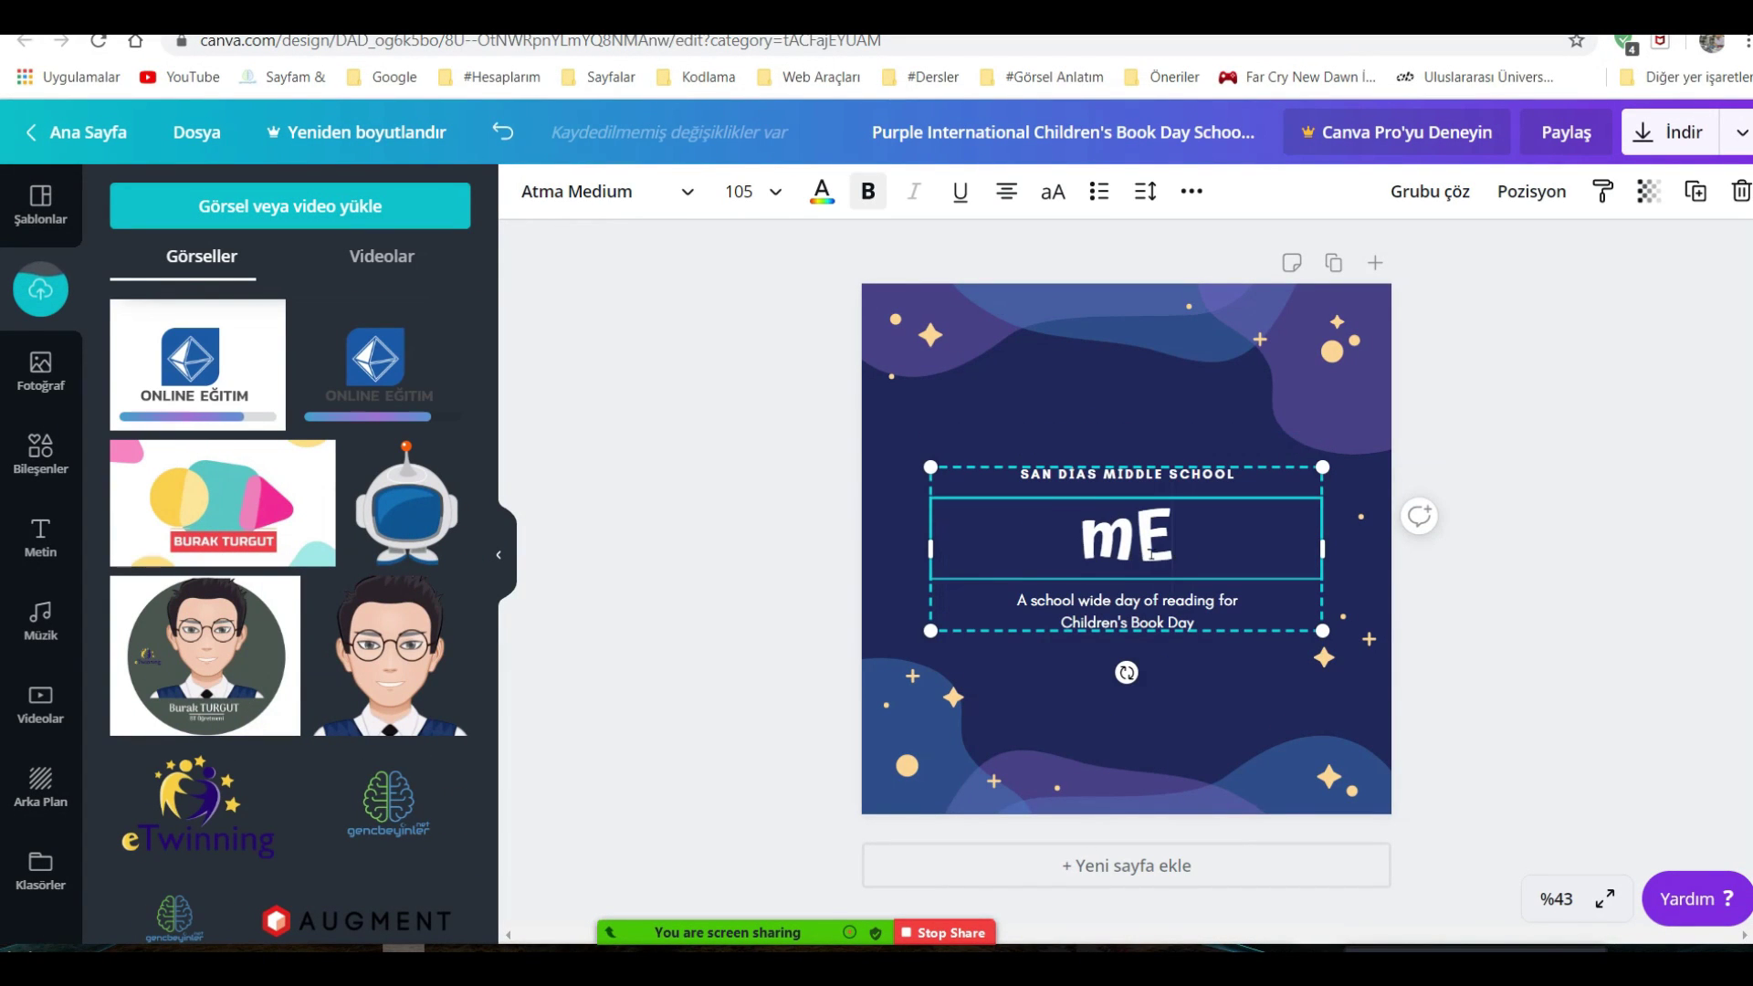
{"action": "key", "text": "BackSpace"}
{"action": "key", "text": "BackSpace"}
{"action": "key", "text": "BackSpace"}
{"action": "key", "text": "BackSpace"}
{"action": "key", "text": "BackSpace"}
{"action": "key", "text": "BackSpace"}
{"action": "type", "text": "M"}
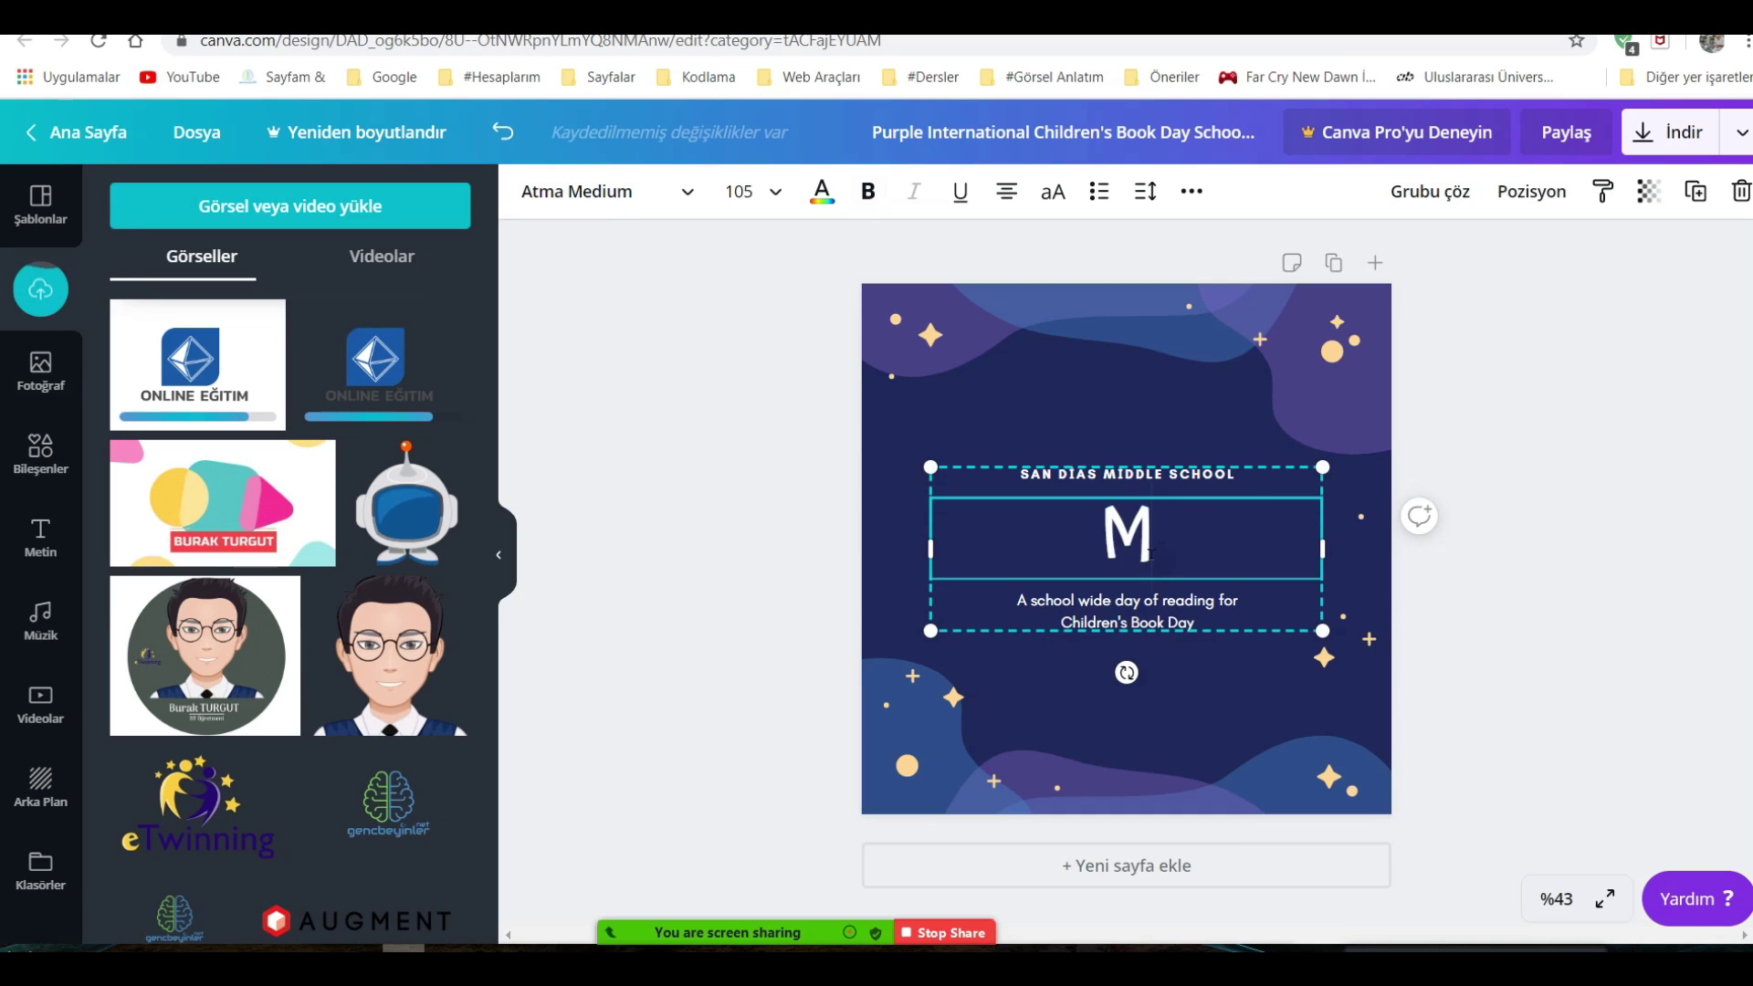
{"action": "type", "text": "erhaba Çocuklar"}
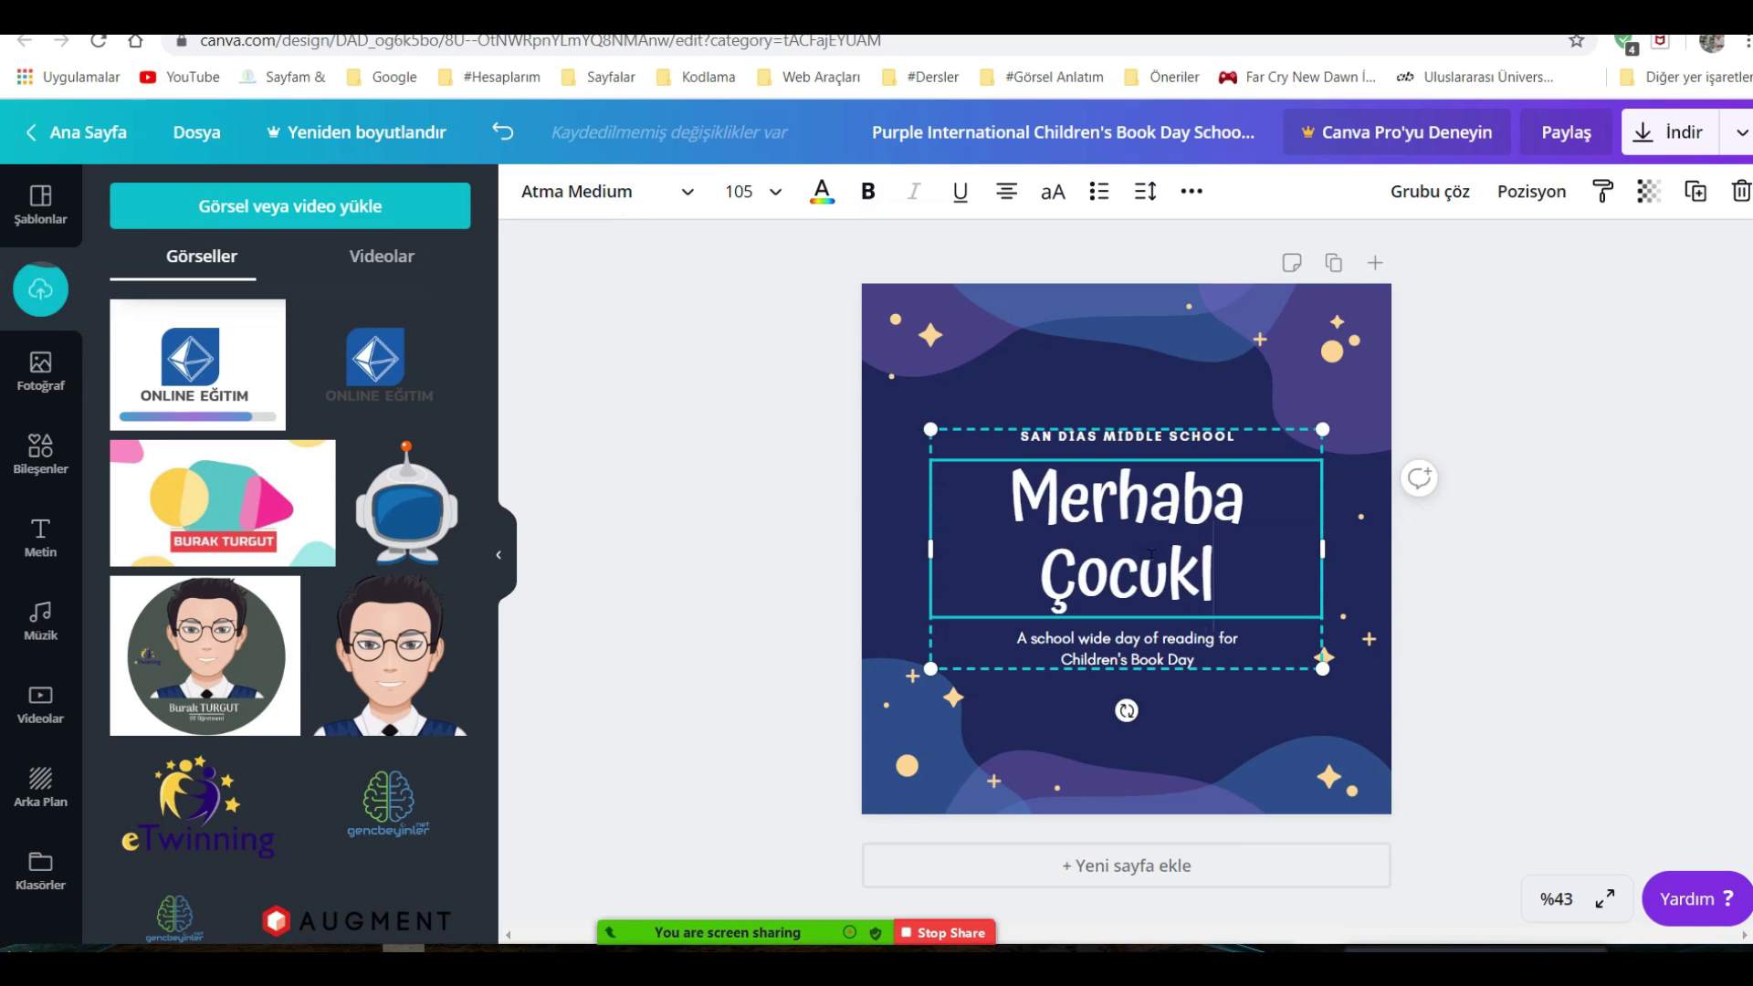
Replace the small line above the heading with "TATİLDE NE YAPACACAĞIZ ?" and the line below it with the teacher's full name.
{"action": "left_click", "coordinate": [1169, 437]}
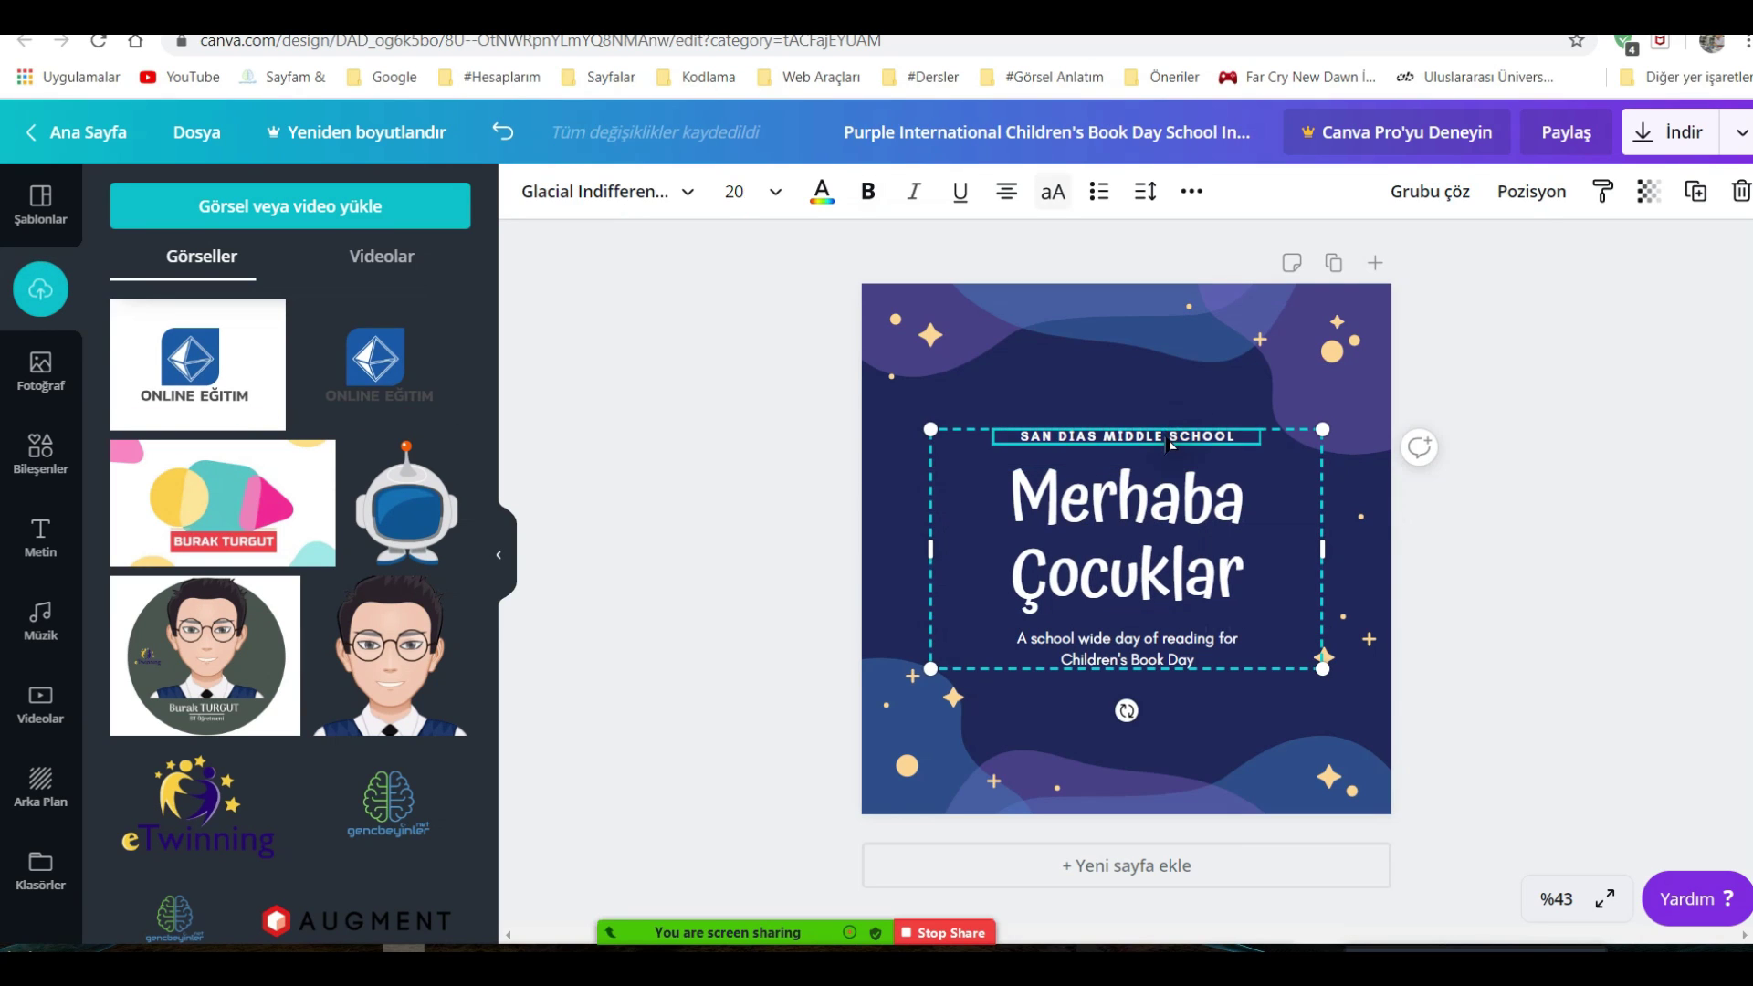
{"action": "type", "text": "TATILDE NE YAPACACAGIZ"}
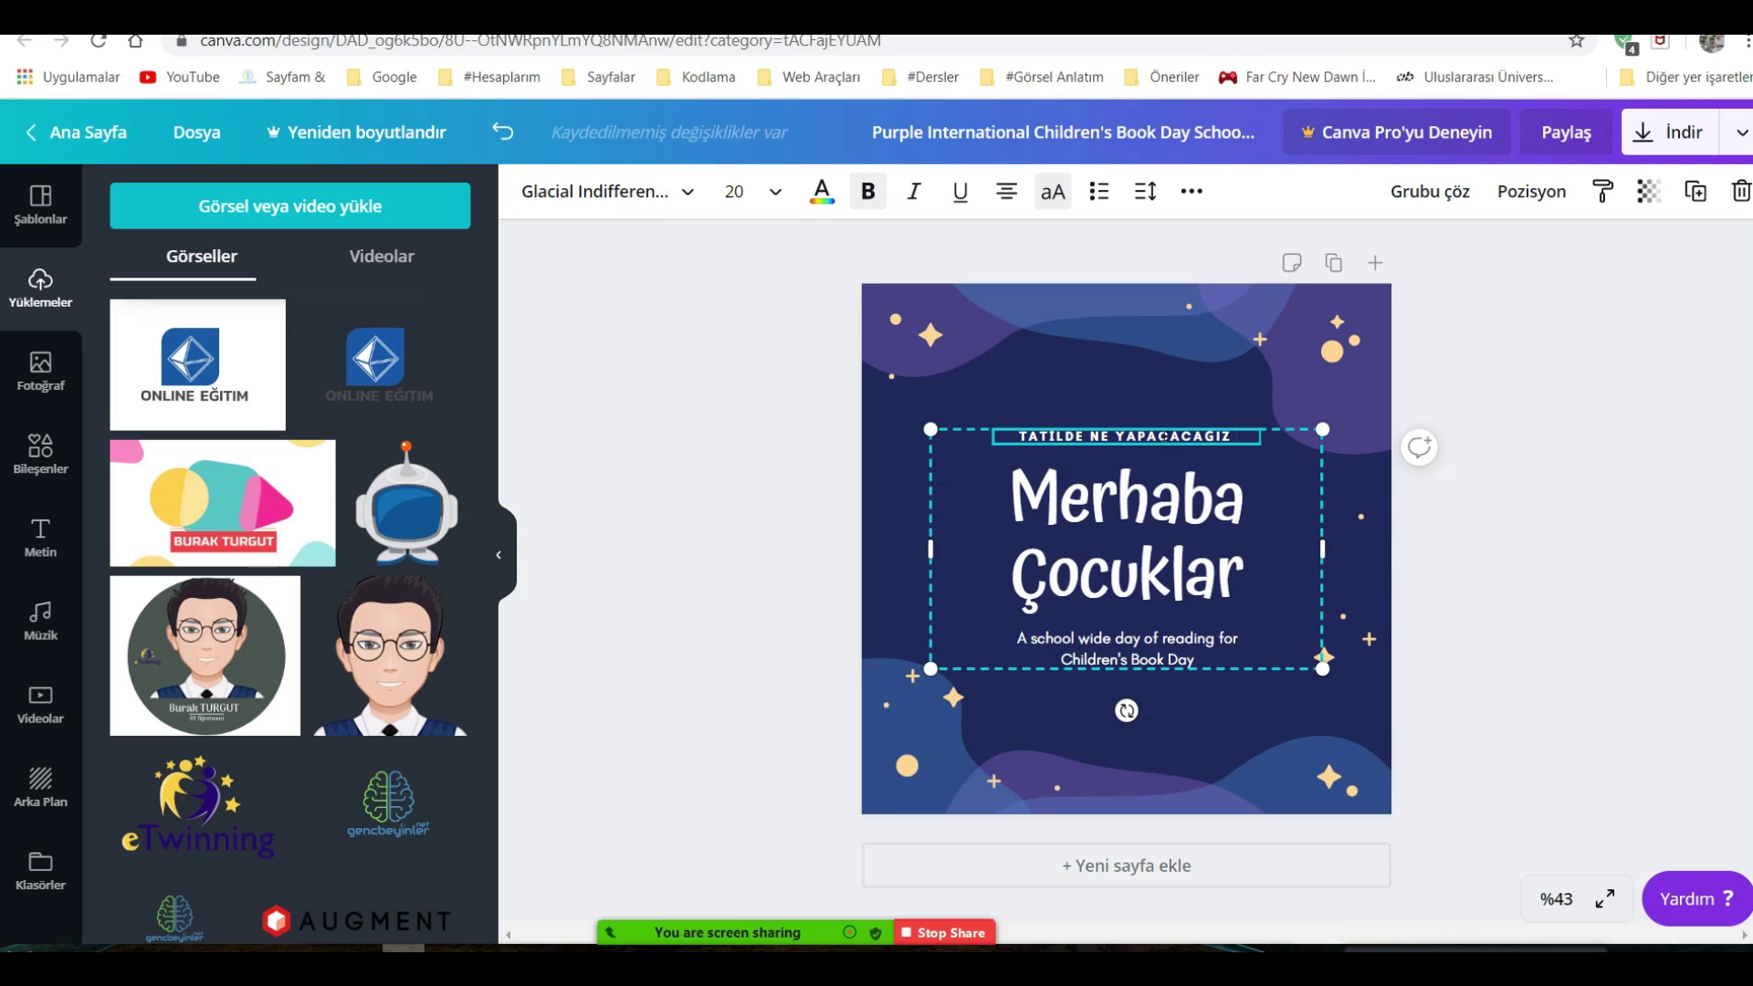
{"action": "left_click", "coordinate": [1147, 642]}
{"action": "left_click", "coordinate": [1147, 642]}
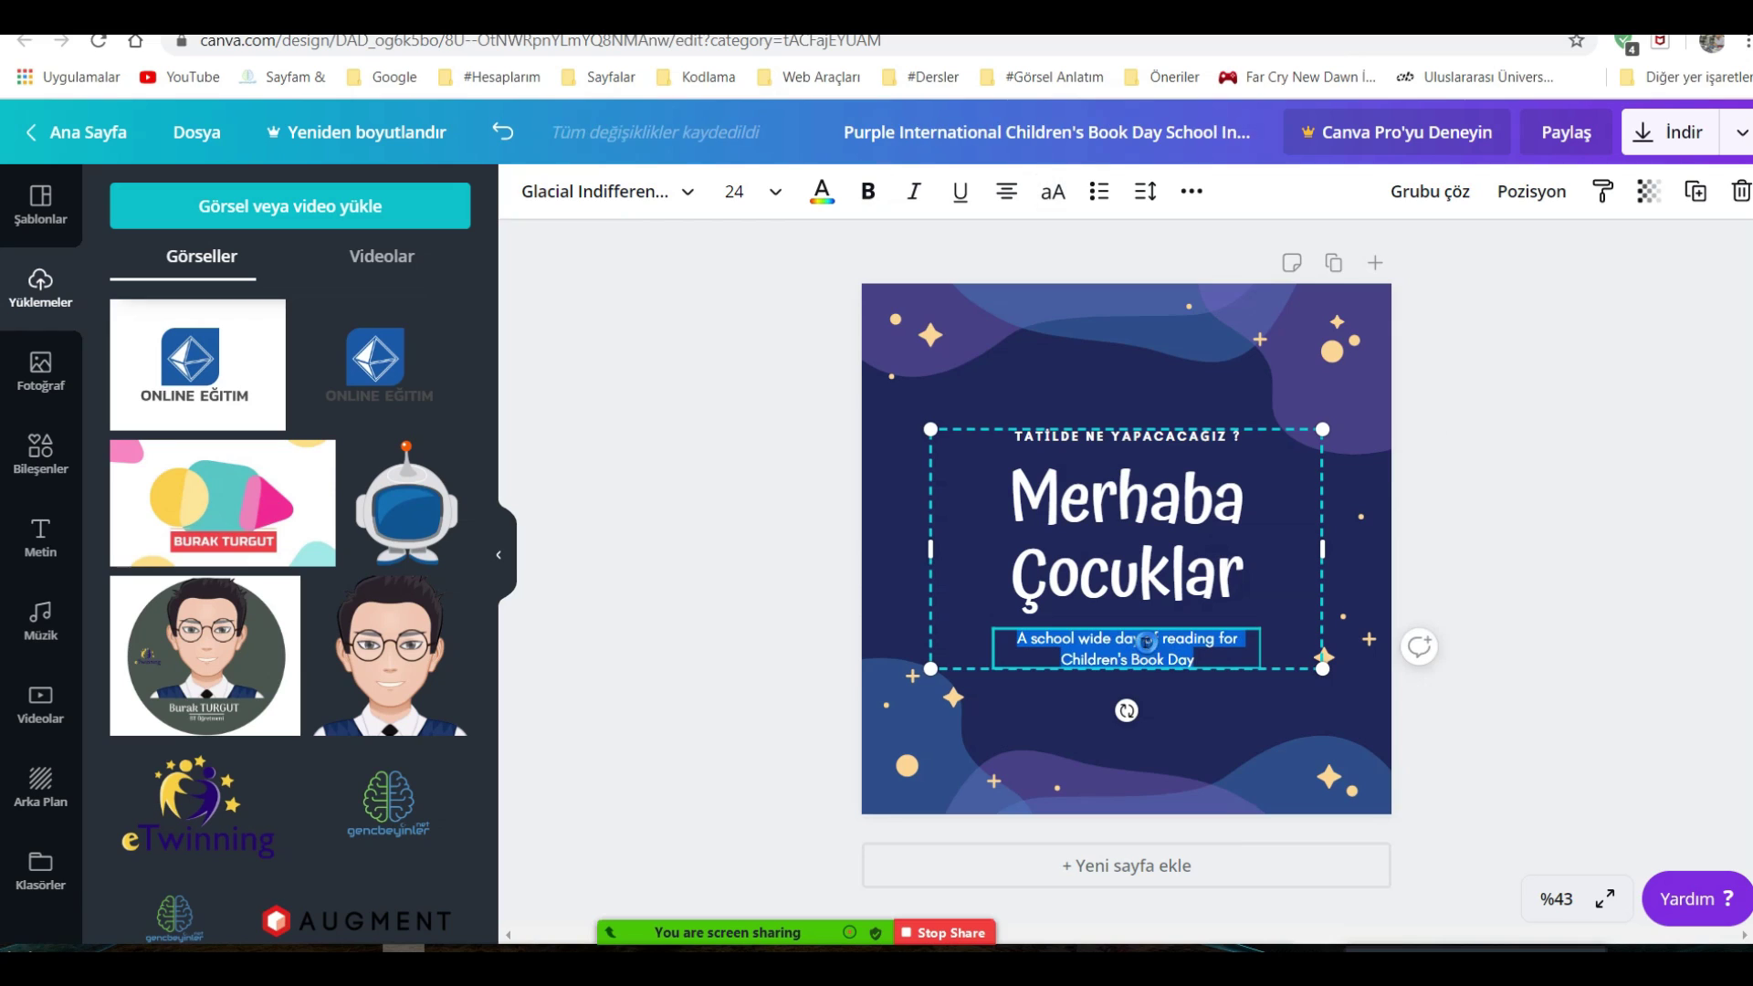
{"action": "type", "text": "BURAK TURGUT"}
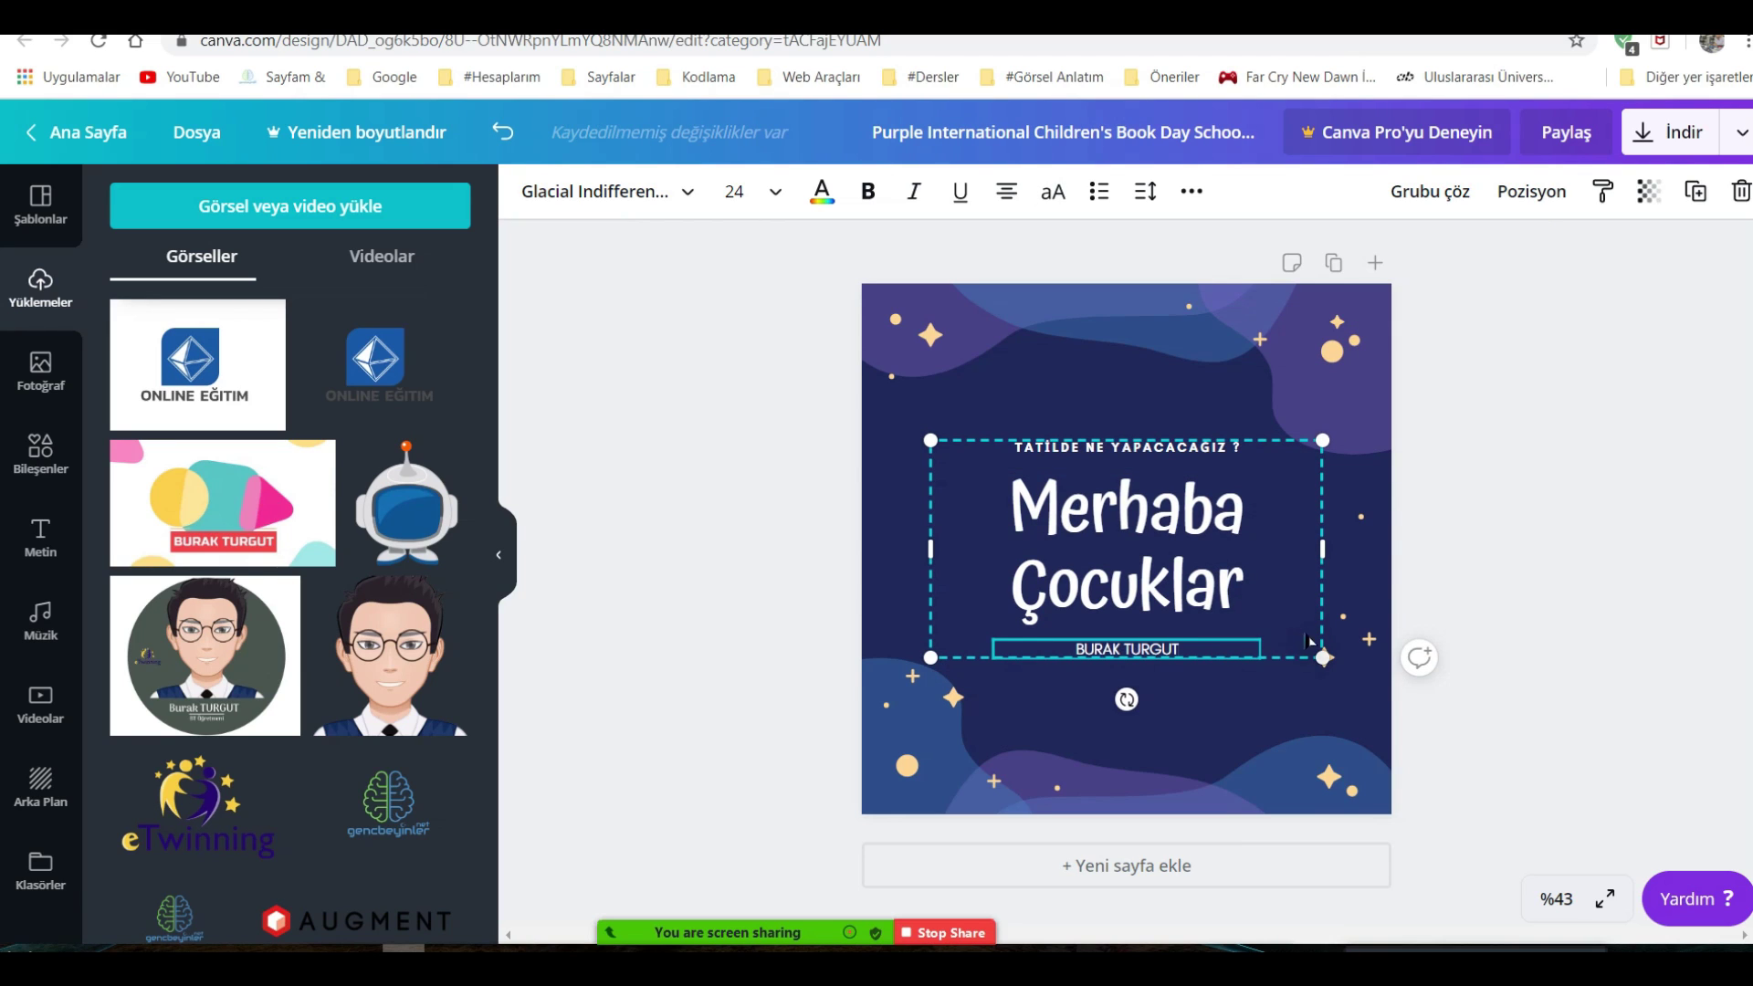
Enlarge the text group to about 1,059 × 589 and move it back to the centre of the design.
{"action": "left_click_drag", "start_coordinate": [1323, 658], "coordinate": [1450, 728]}
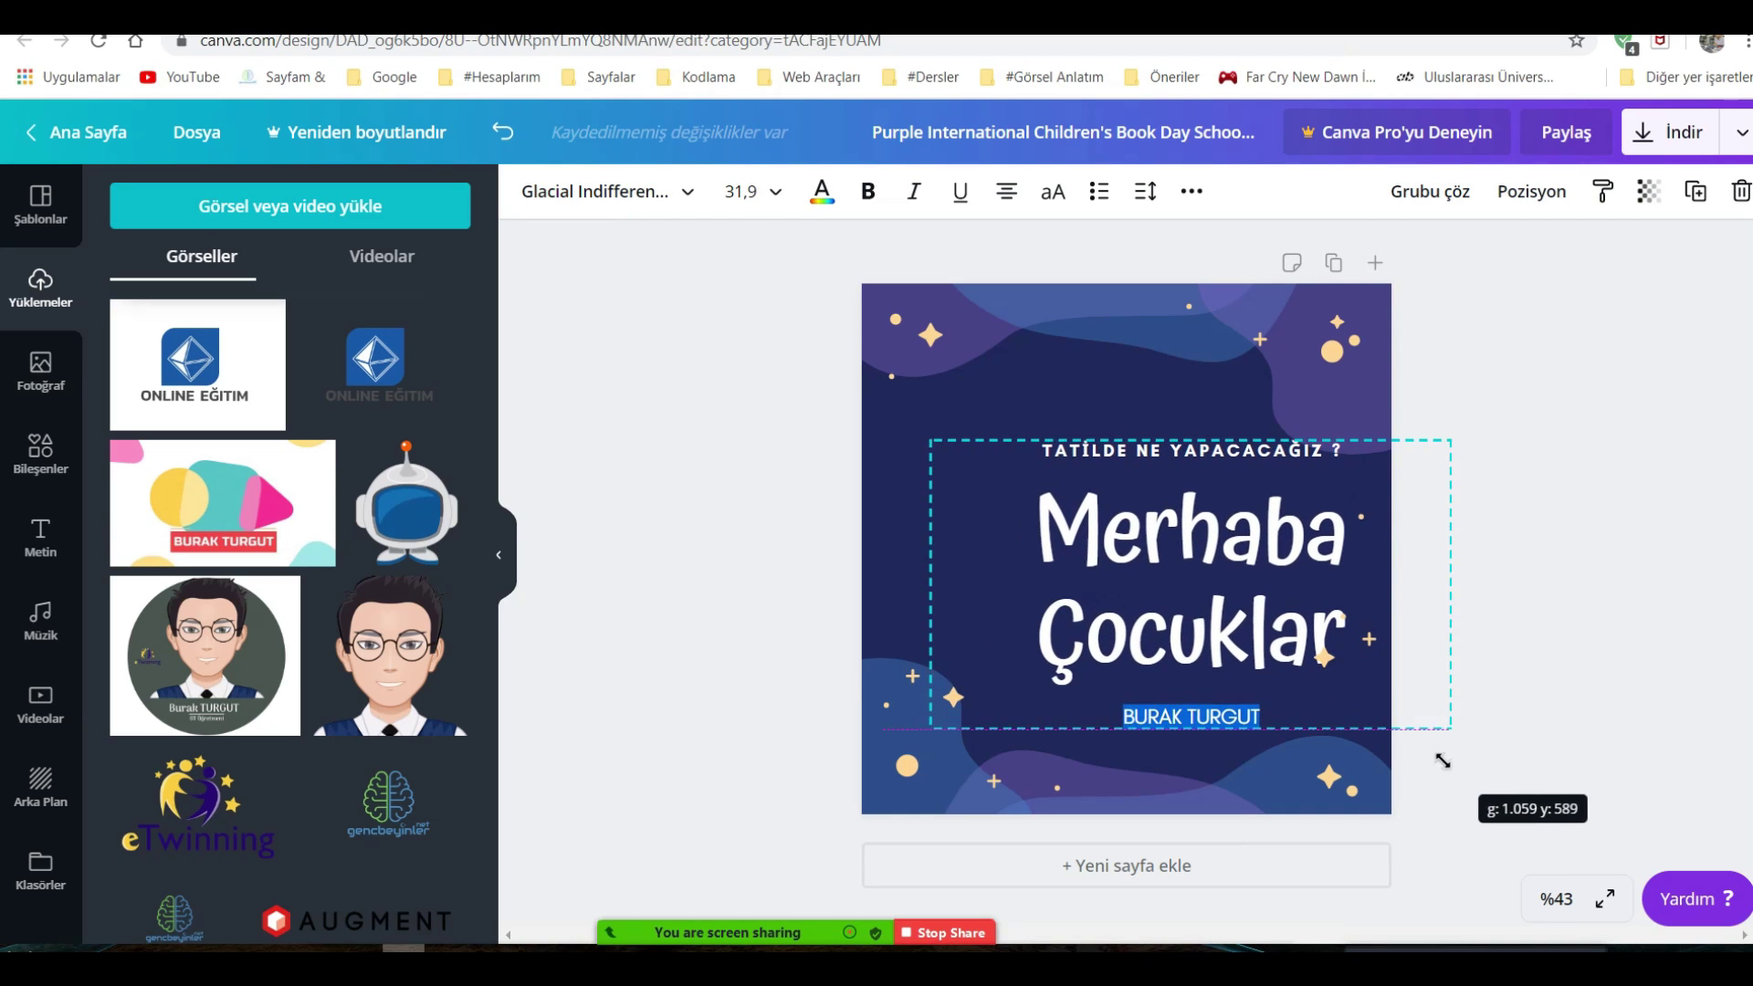
{"action": "left_click", "coordinate": [1515, 579]}
{"action": "left_click_drag", "start_coordinate": [1202, 581], "coordinate": [1147, 564]}
{"action": "left_click", "coordinate": [1643, 498]}
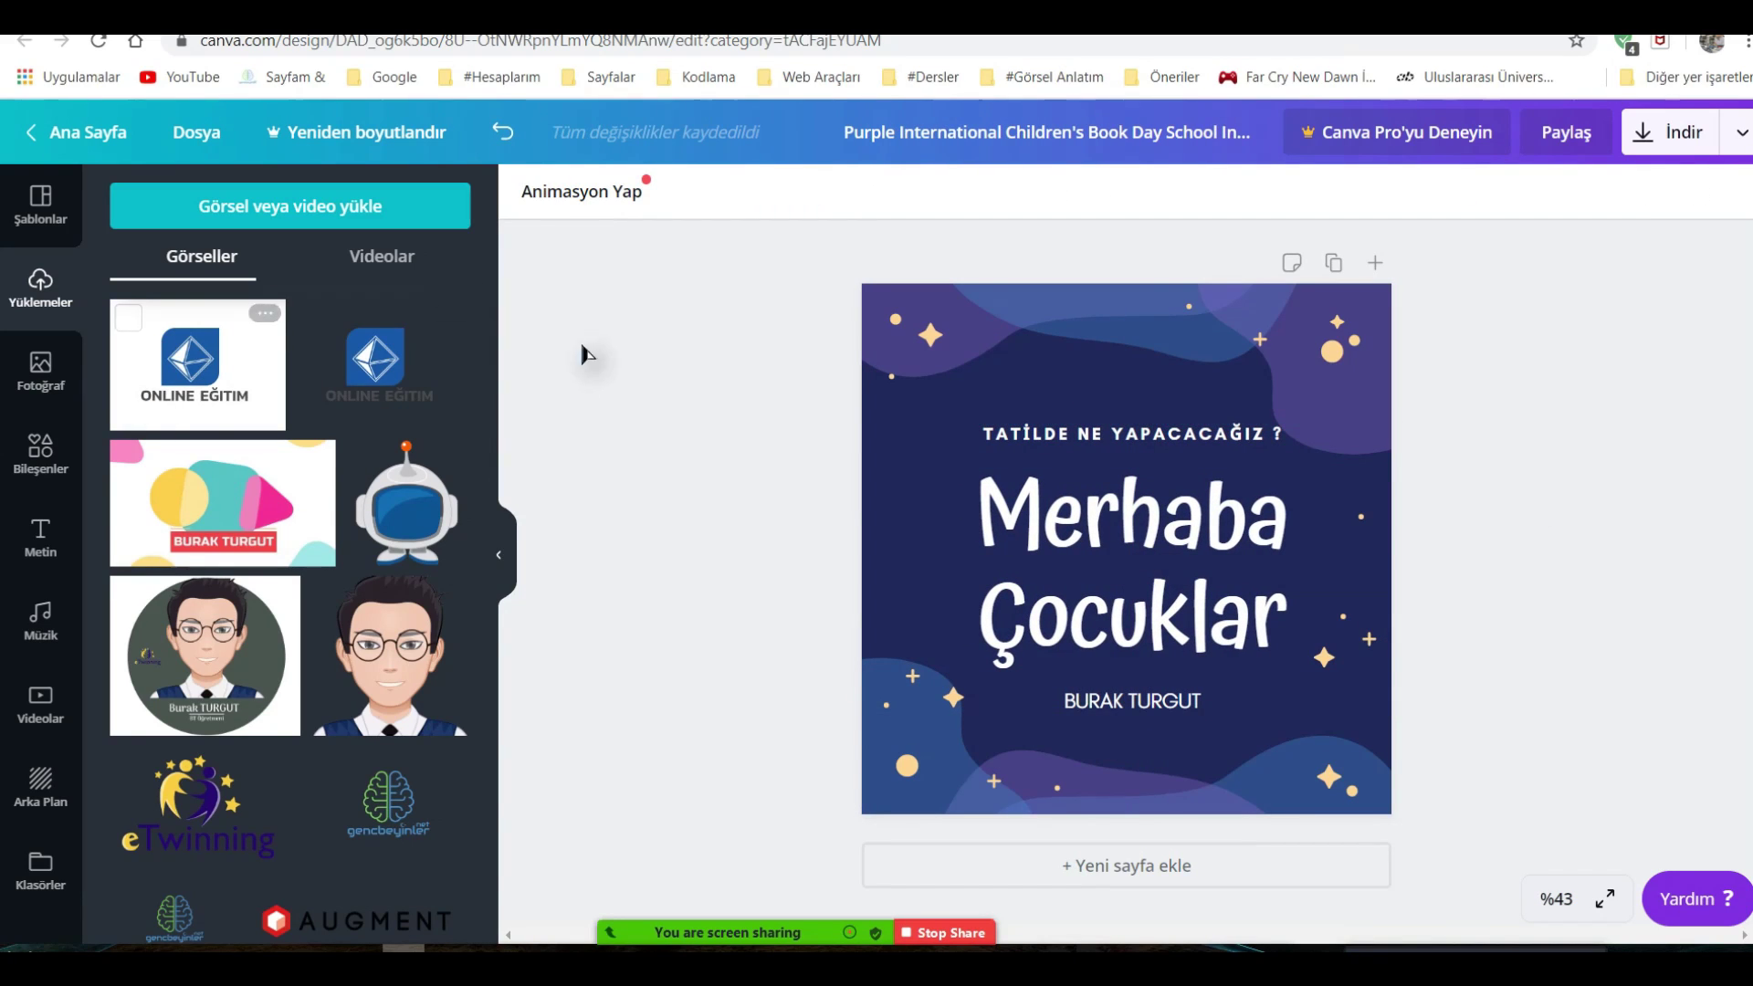
Try the white-background JPEG logo over the heading, then delete it from the design.
{"action": "left_click", "coordinate": [1561, 900]}
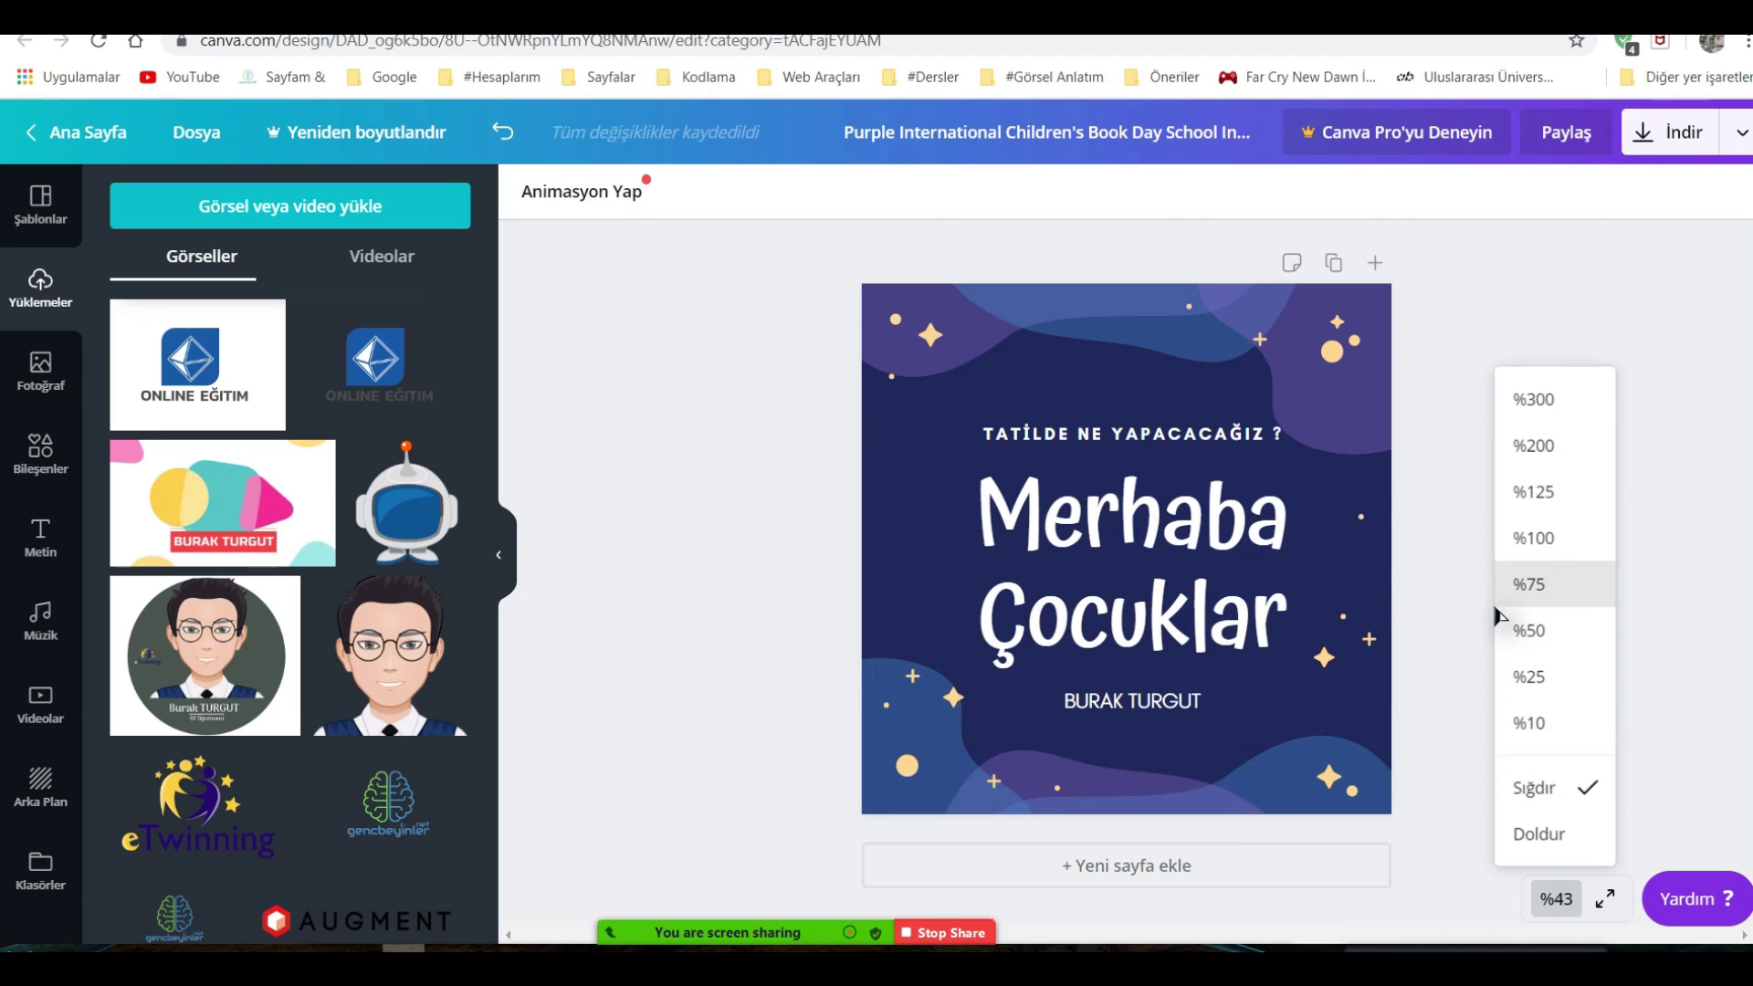
{"action": "left_click", "coordinate": [1561, 577]}
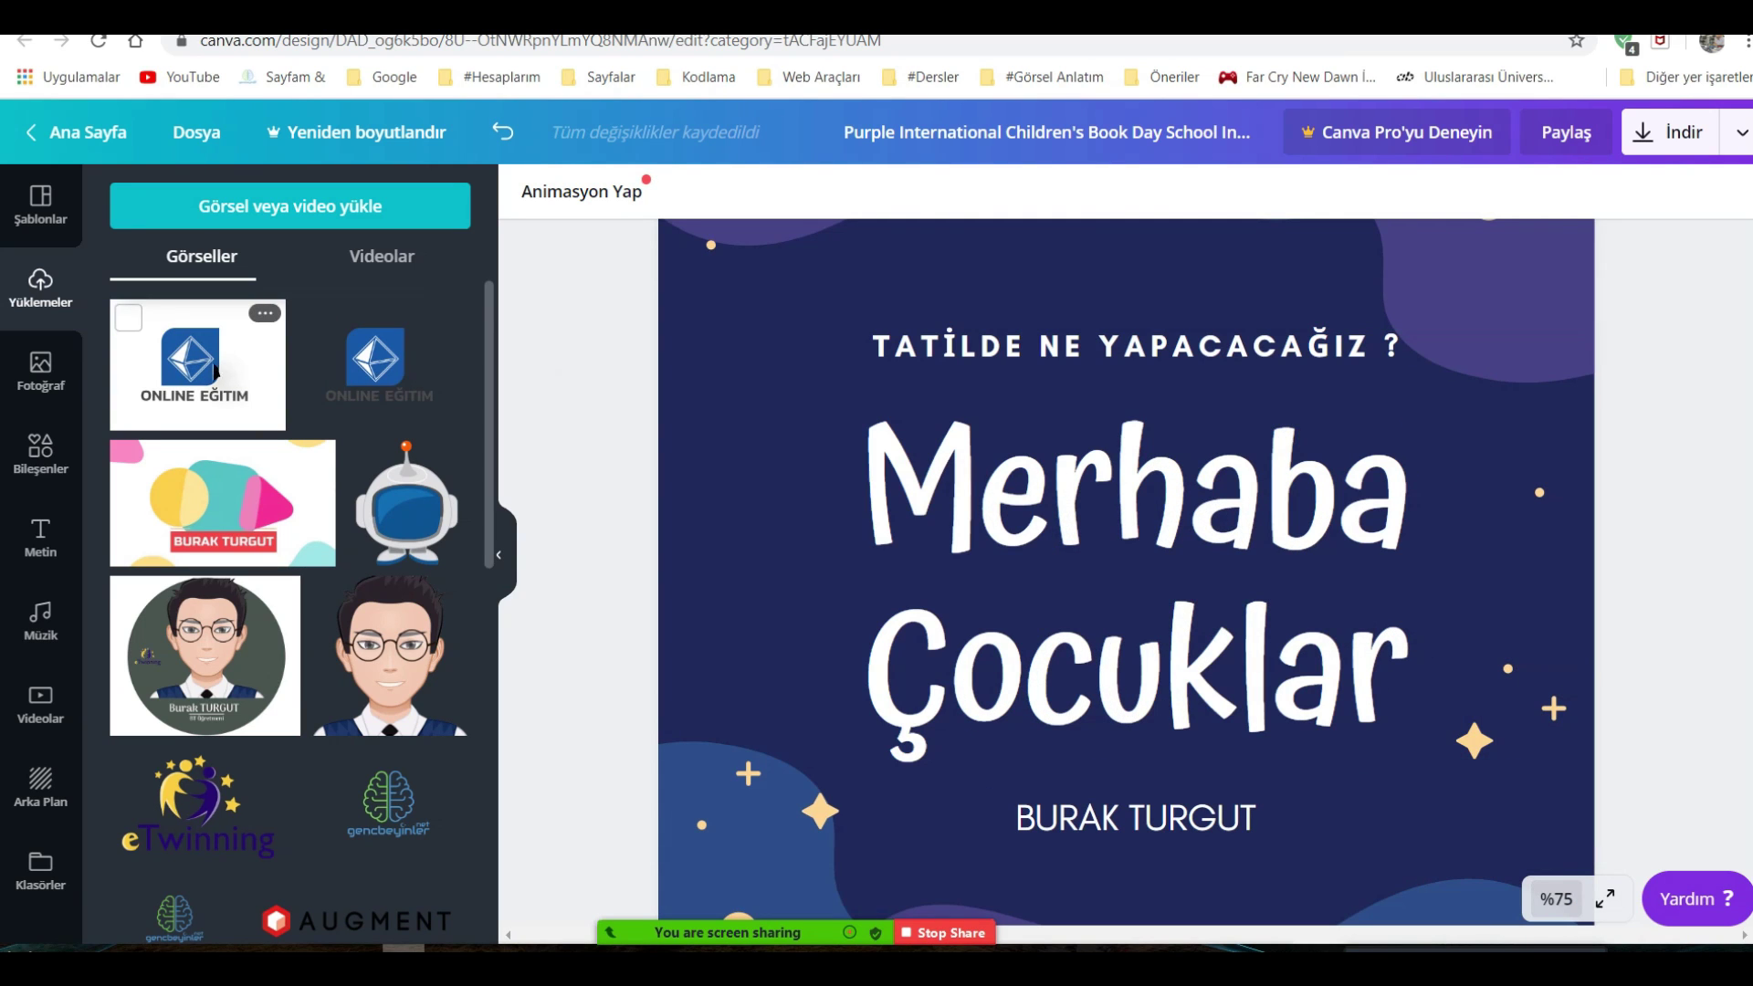
{"action": "left_click_drag", "start_coordinate": [215, 370], "coordinate": [955, 498]}
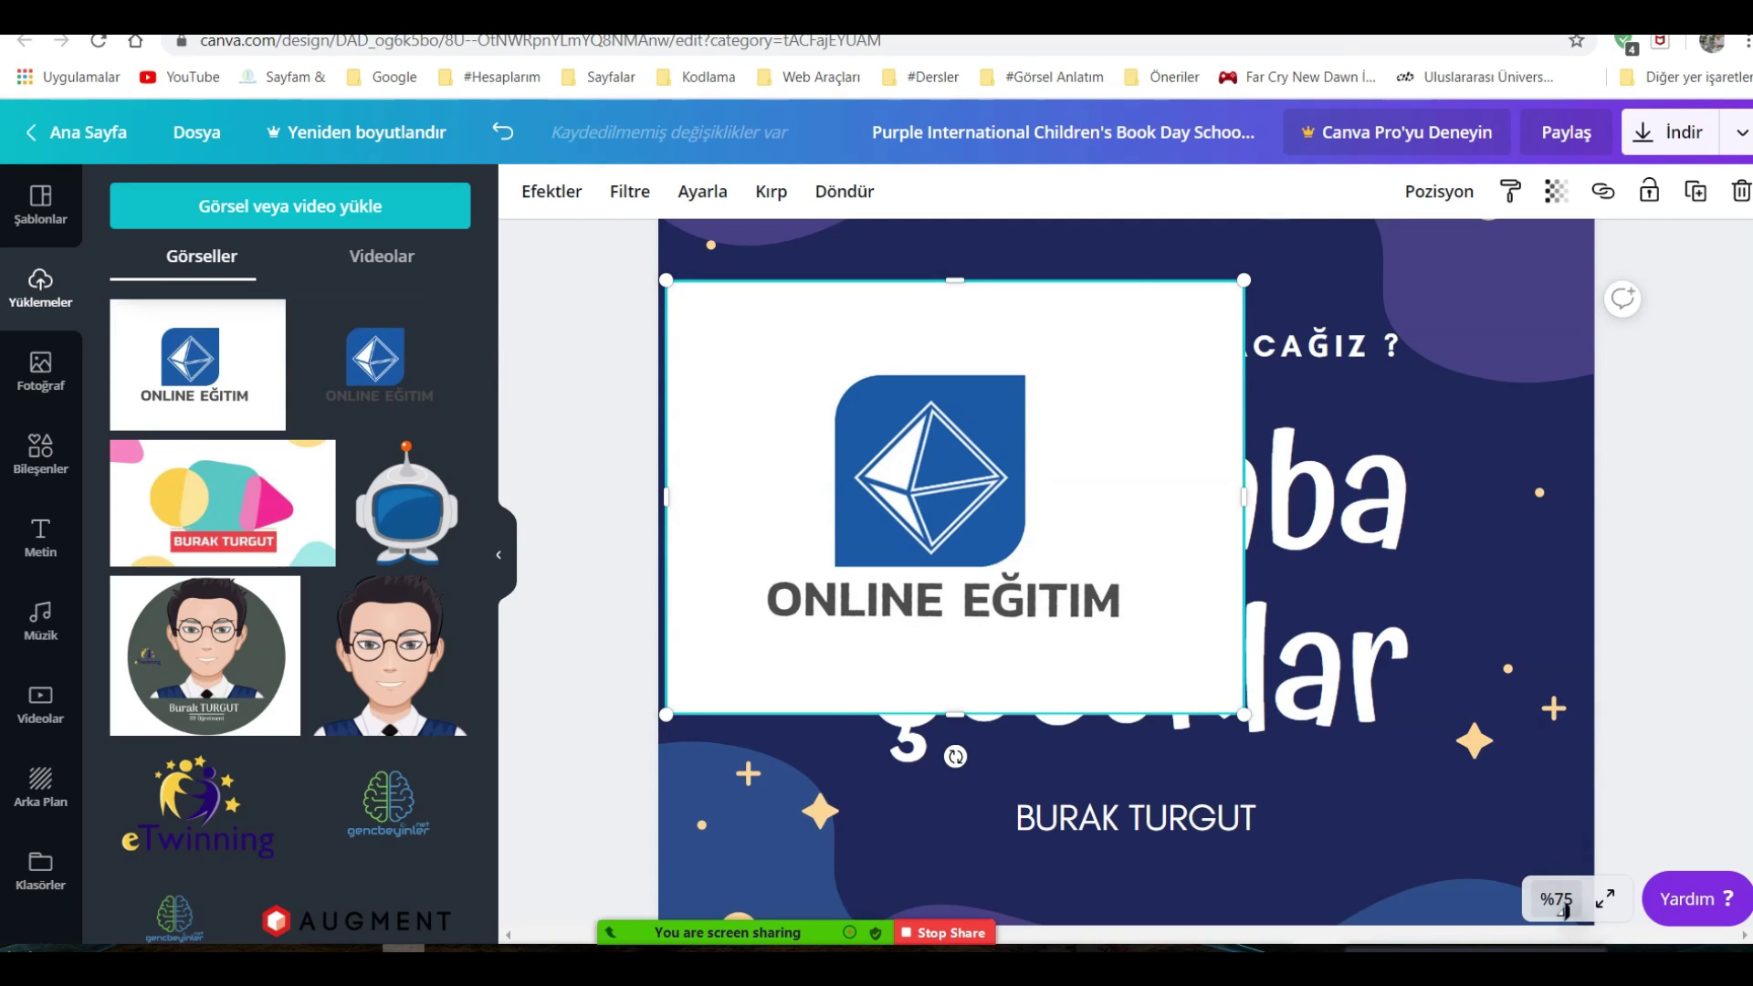
{"action": "left_click", "coordinate": [1560, 900]}
{"action": "left_click", "coordinate": [1549, 632]}
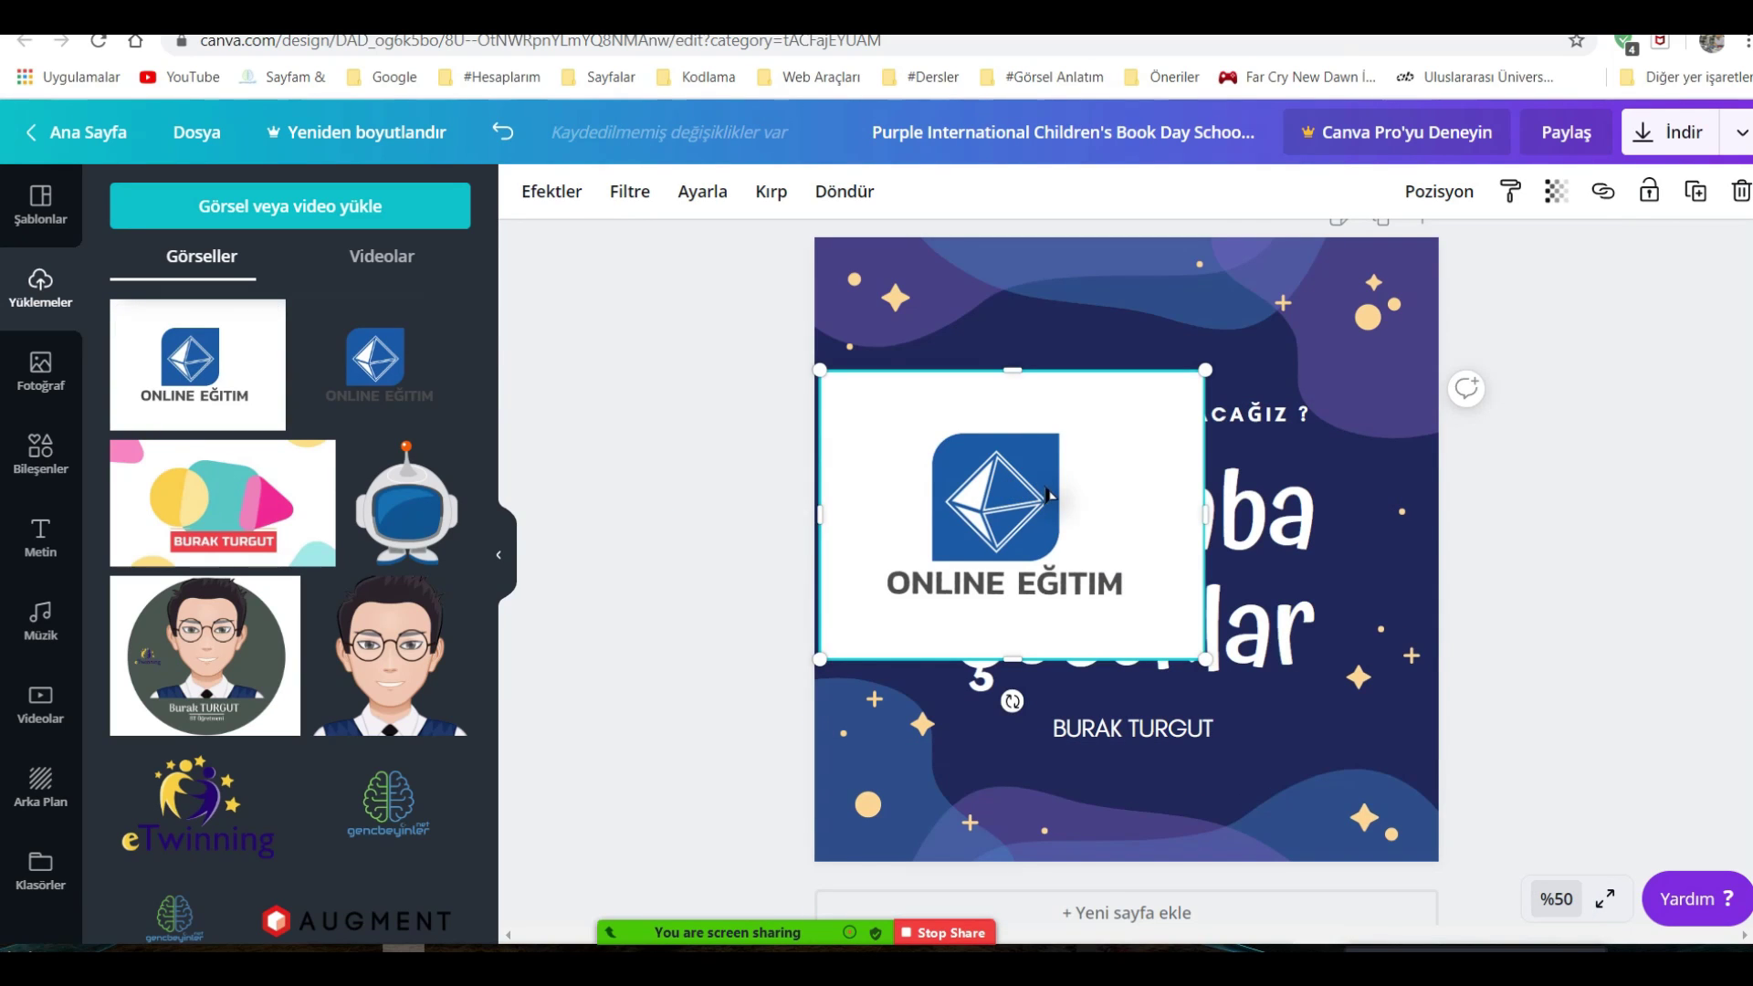
{"action": "left_click_drag", "start_coordinate": [1048, 493], "coordinate": [1068, 427]}
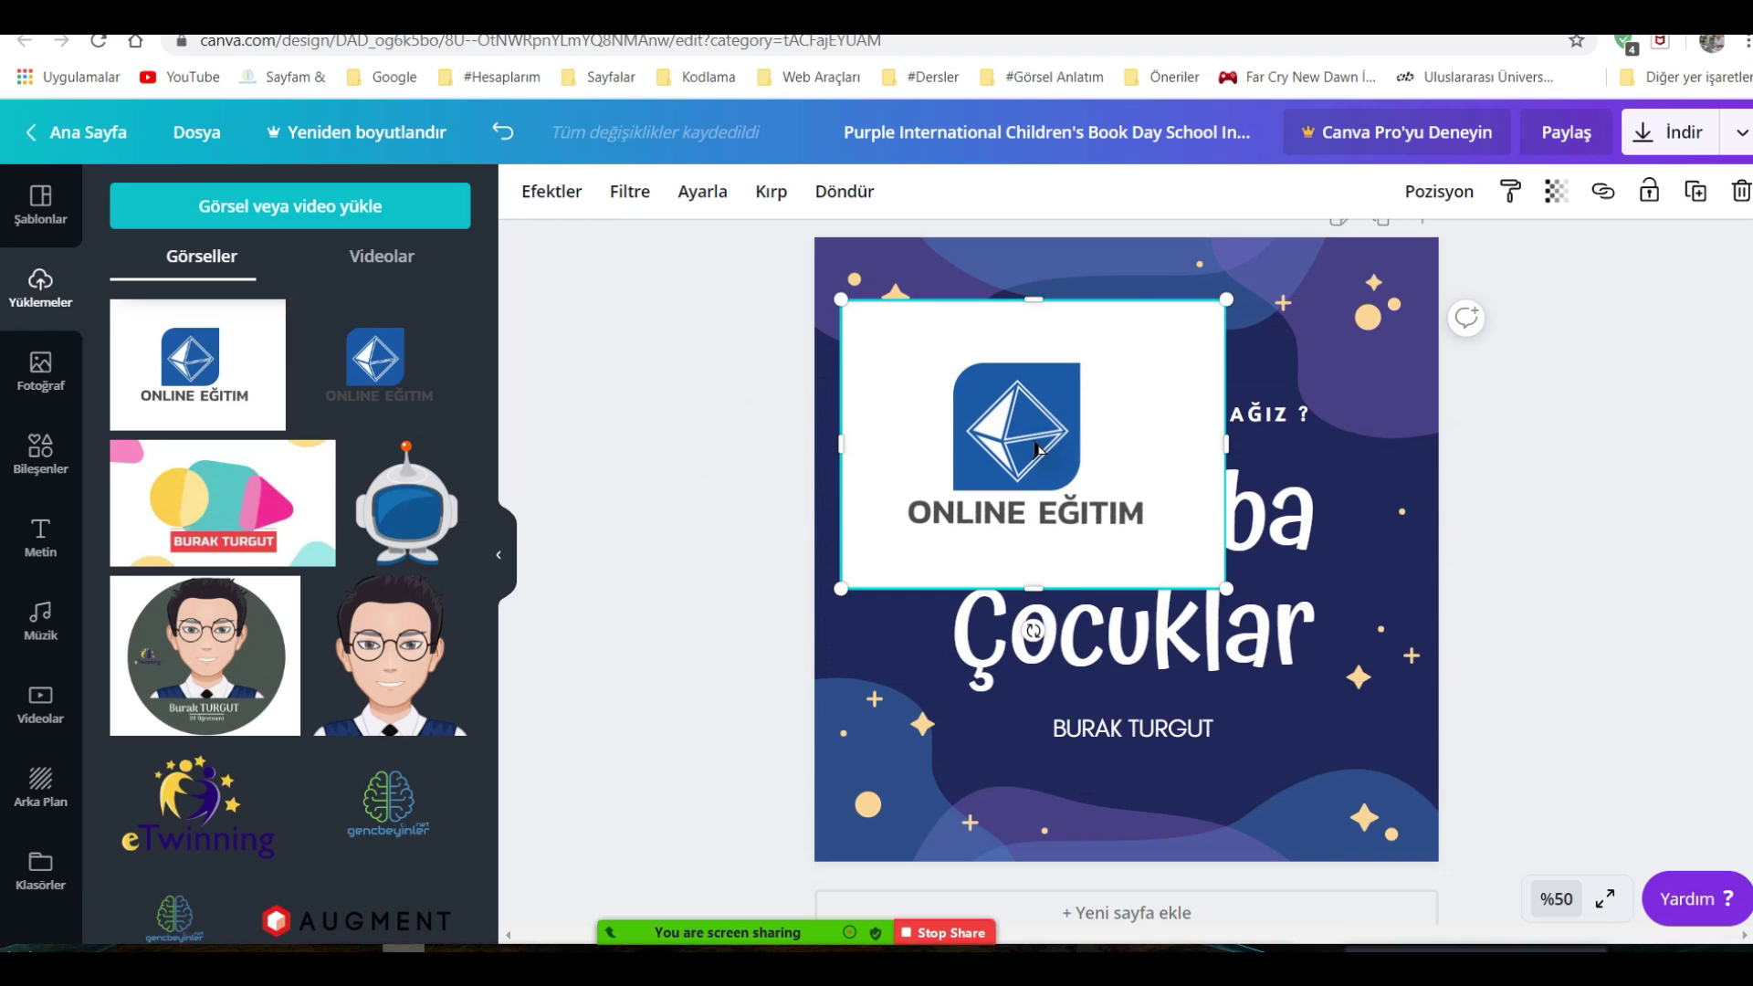
{"action": "key", "text": "Delete"}
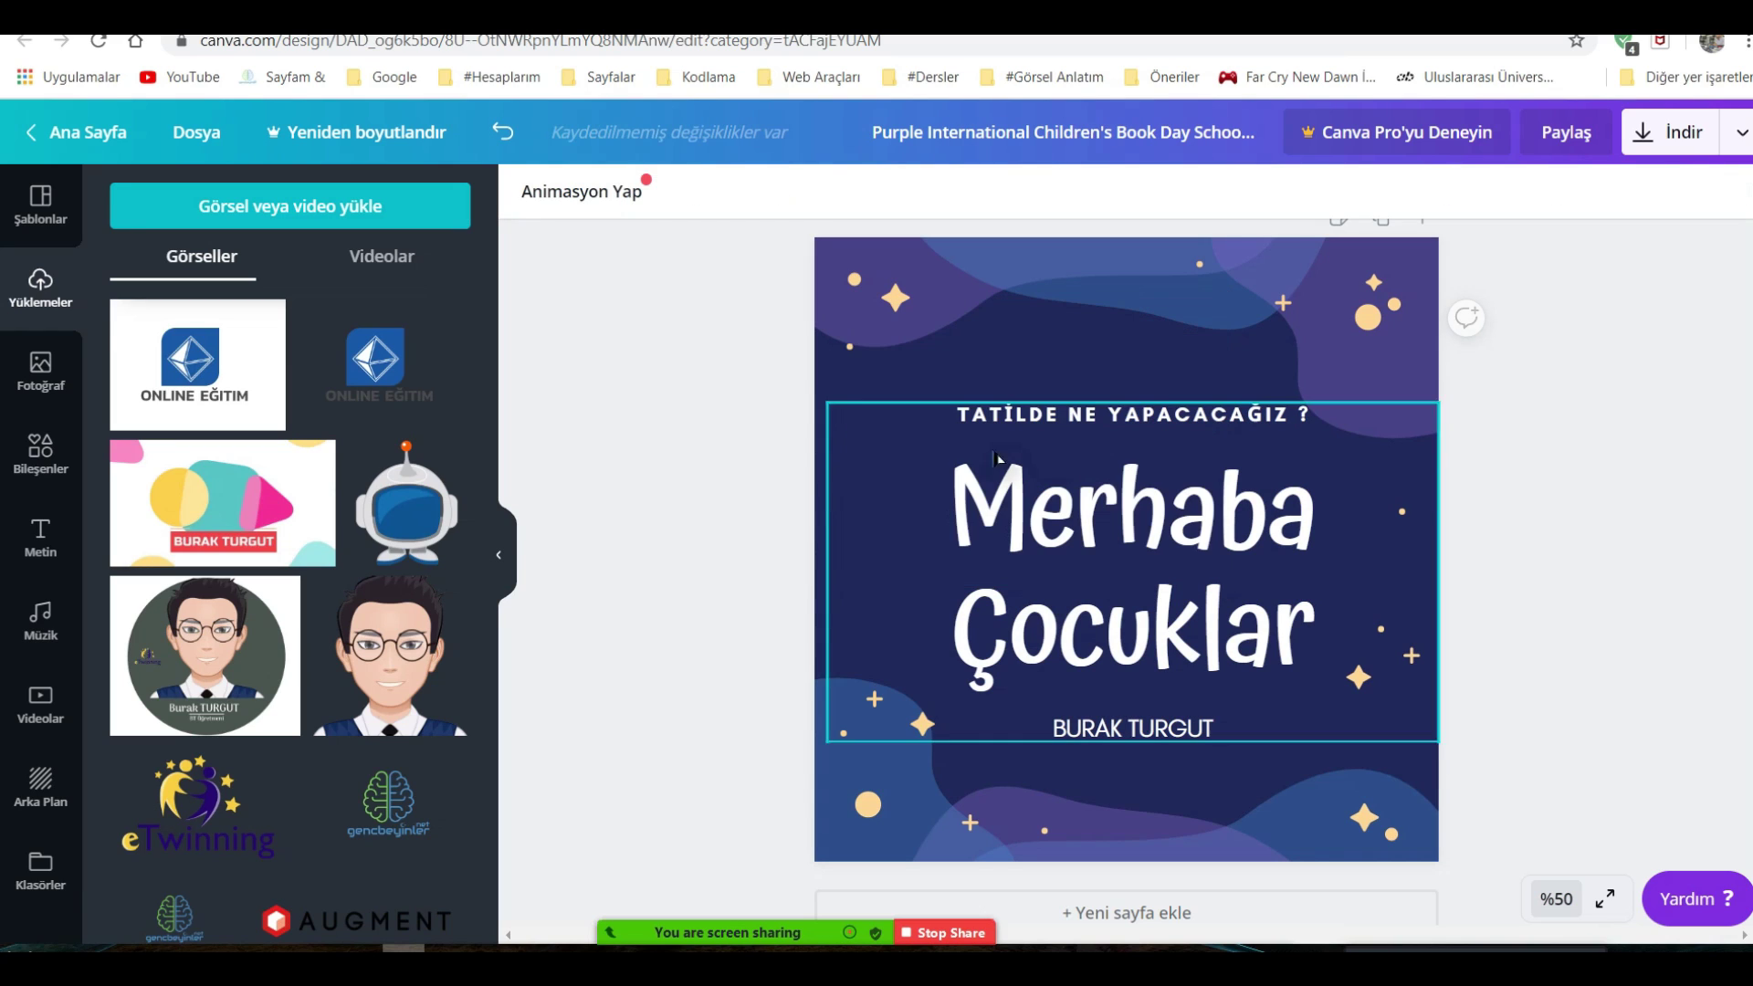
Add the transparent PNG logo to the design, enlarge it and move it to the upper left corner.
{"action": "left_click_drag", "start_coordinate": [376, 365], "coordinate": [935, 432]}
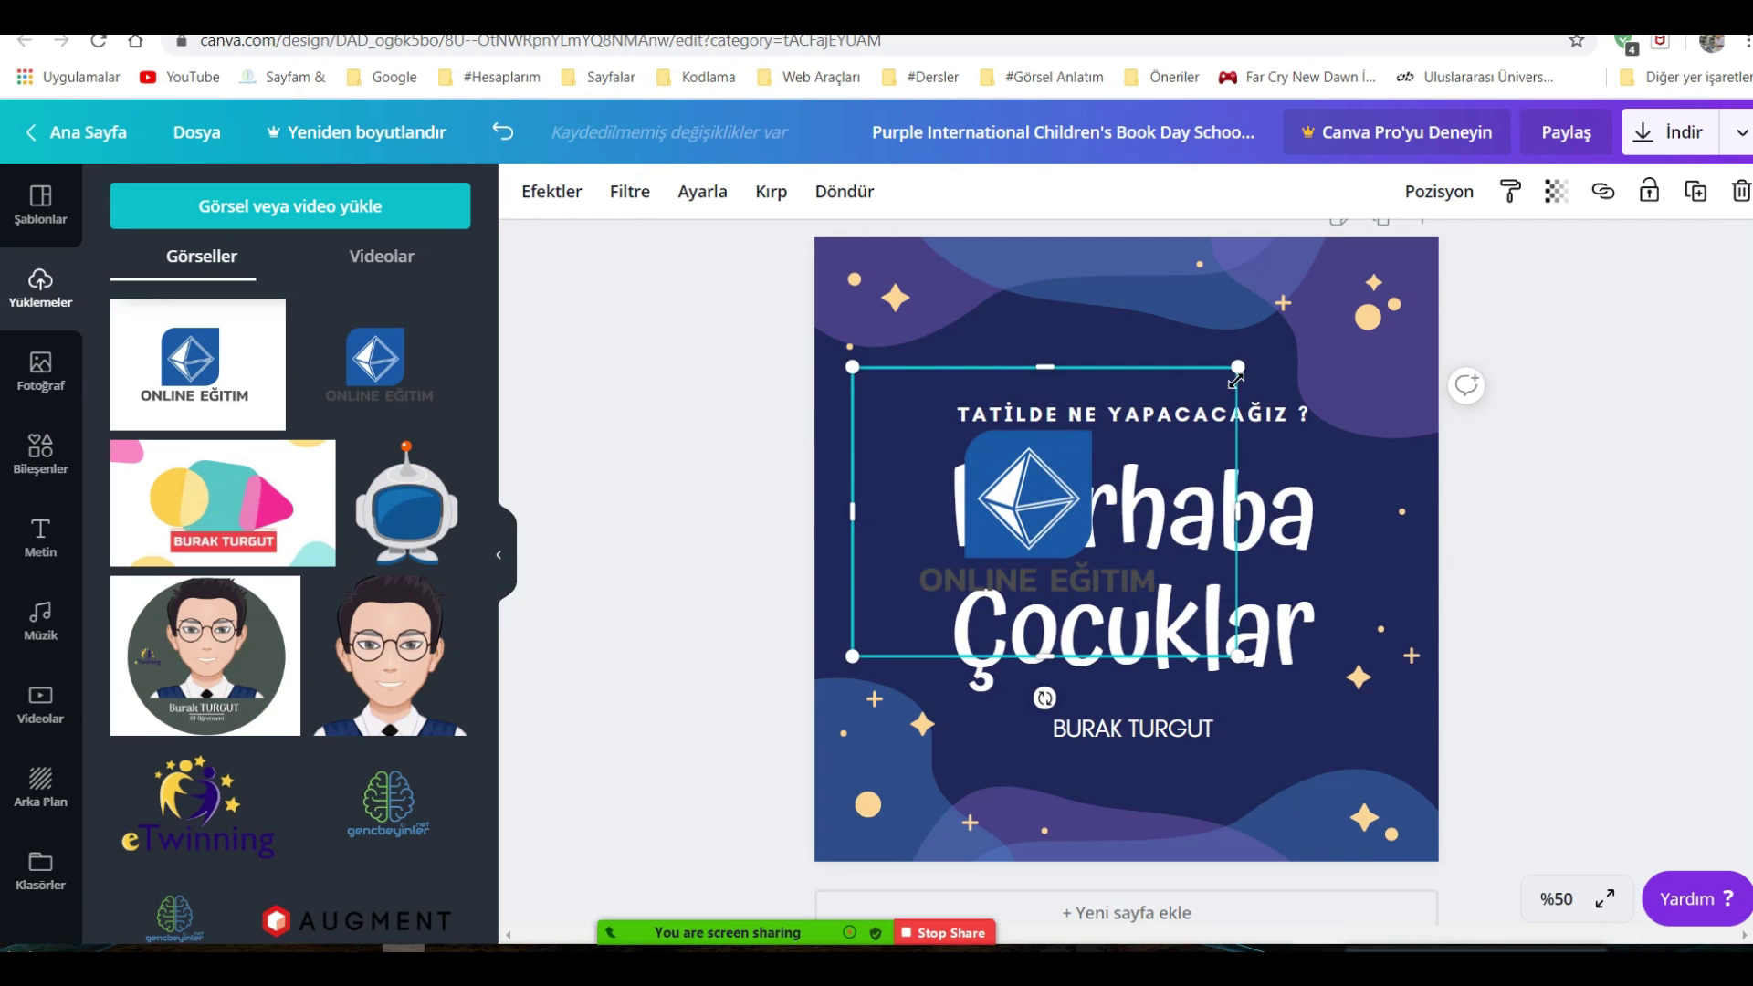
{"action": "left_click_drag", "start_coordinate": [1252, 356], "coordinate": [1381, 263]}
{"action": "left_click_drag", "start_coordinate": [1123, 416], "coordinate": [932, 365]}
Recolour the purple shape in the upper right corner white and move it behind the logo at the upper left.
{"action": "left_click_drag", "start_coordinate": [1407, 528], "coordinate": [1336, 548]}
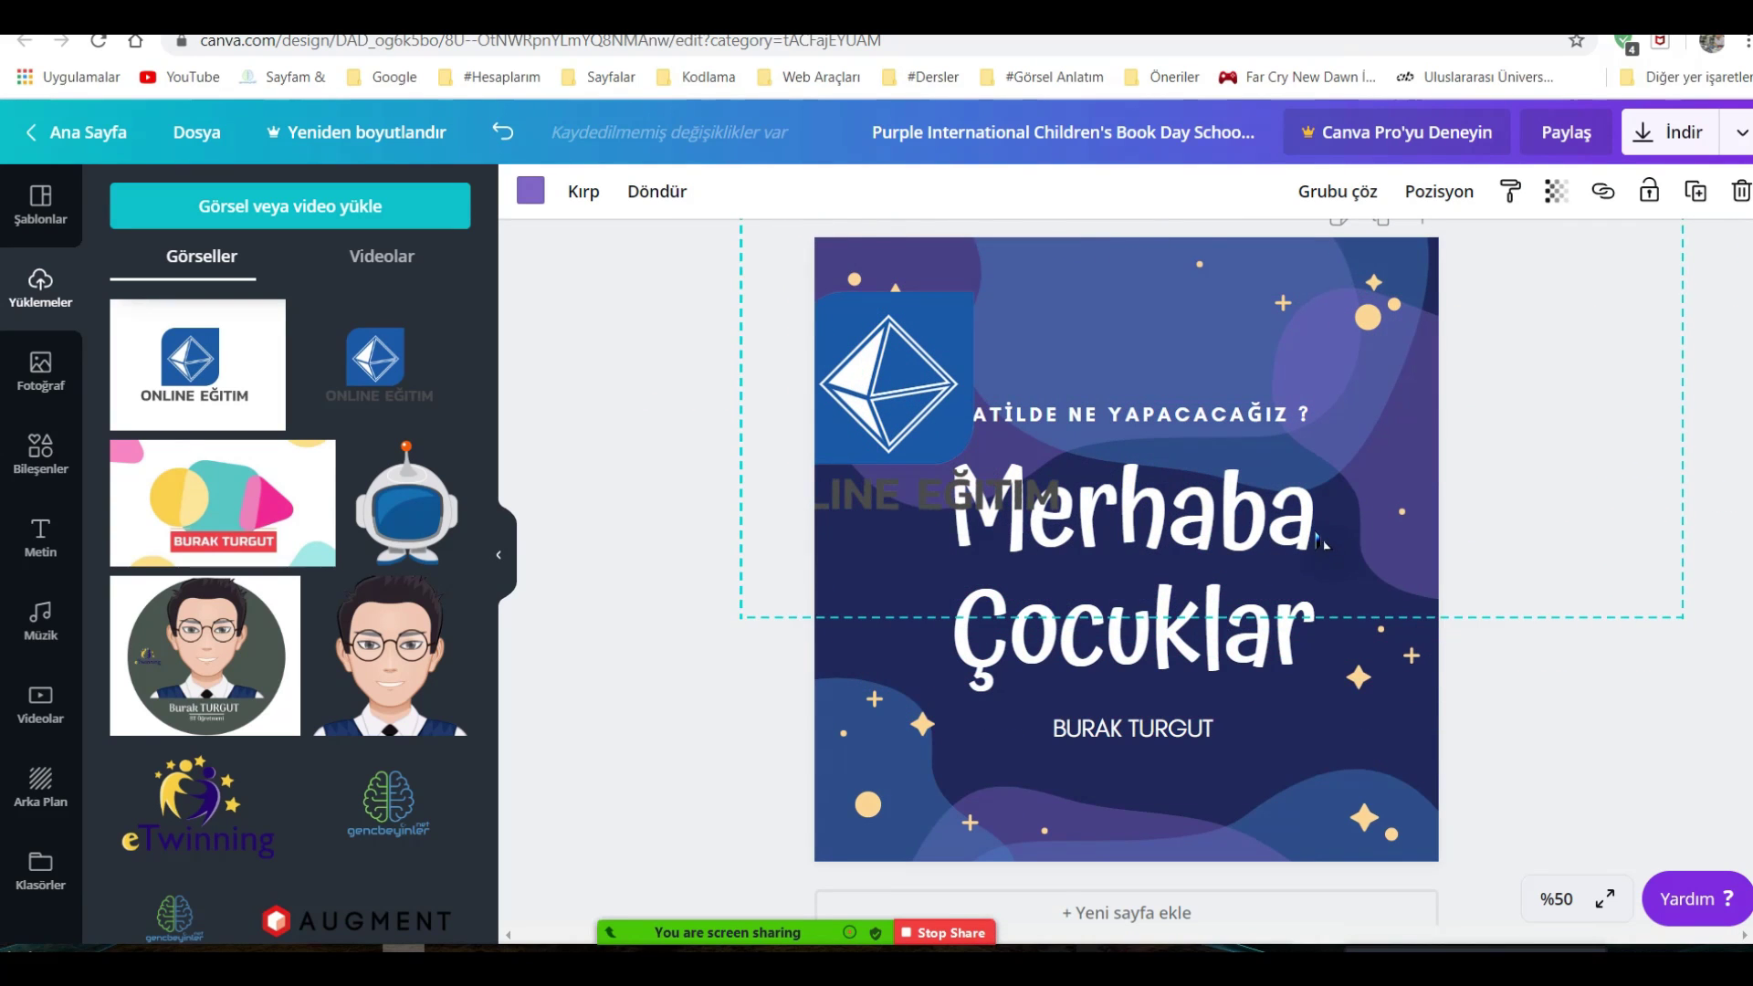
{"action": "left_click", "coordinate": [533, 194]}
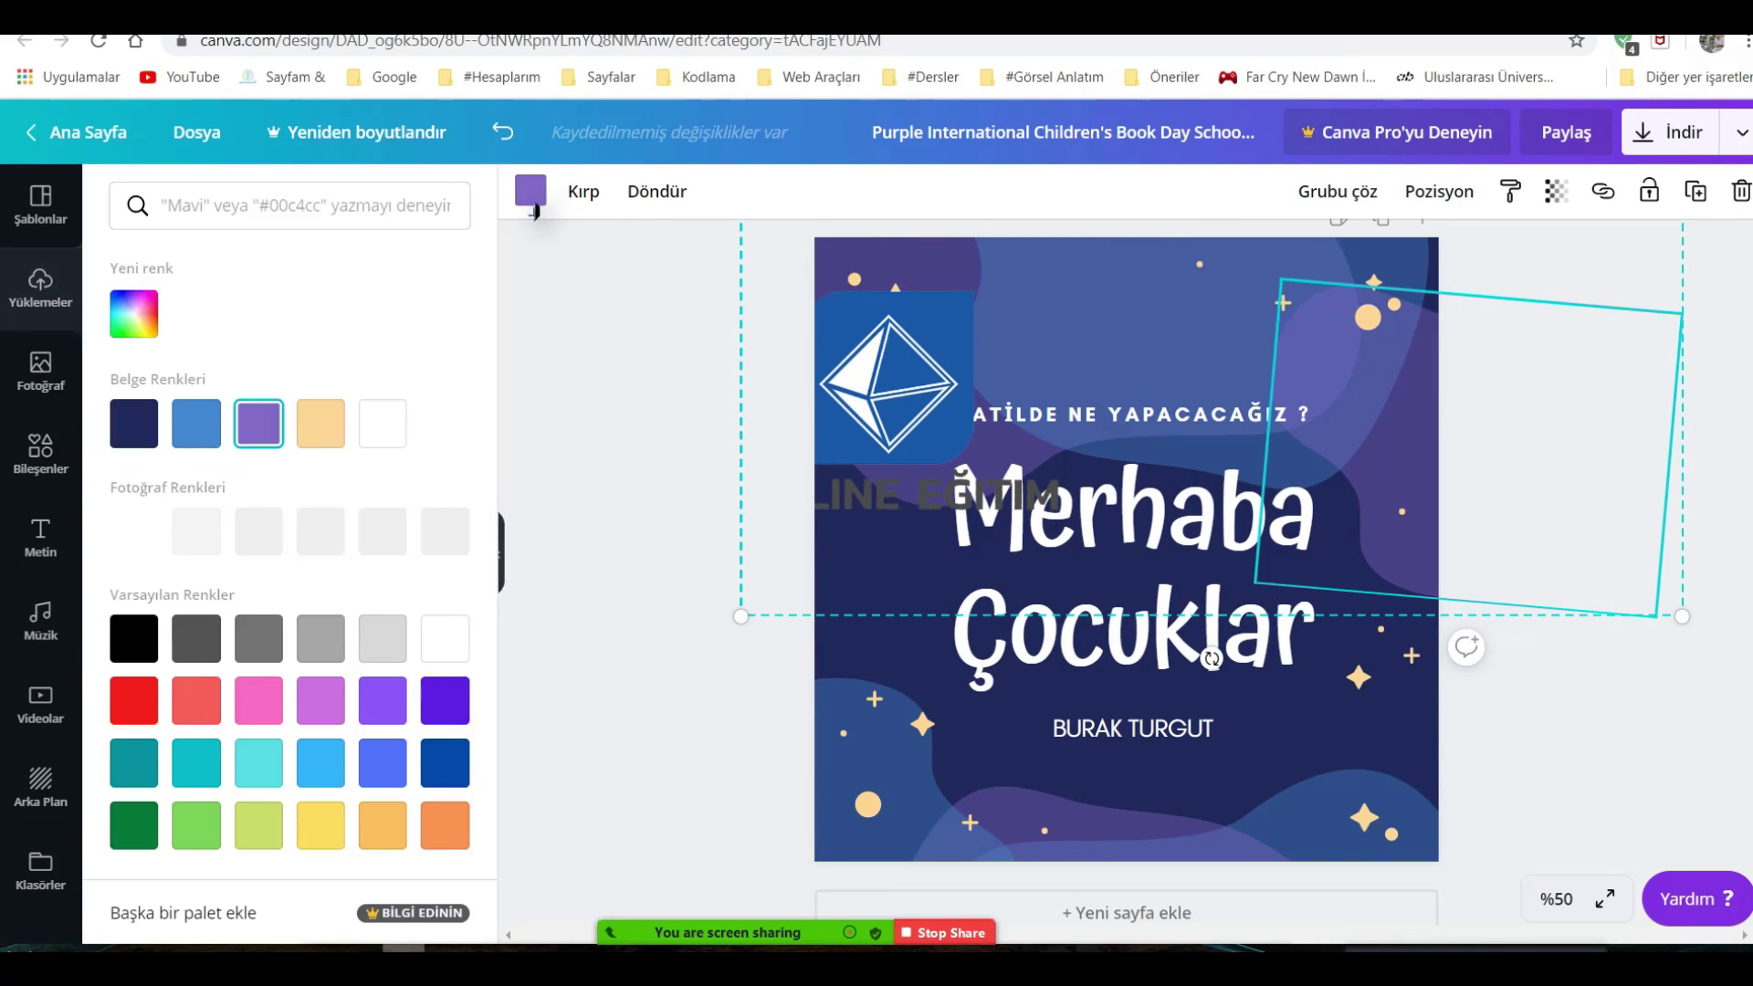
{"action": "left_click", "coordinate": [382, 423]}
{"action": "left_click", "coordinate": [1585, 319]}
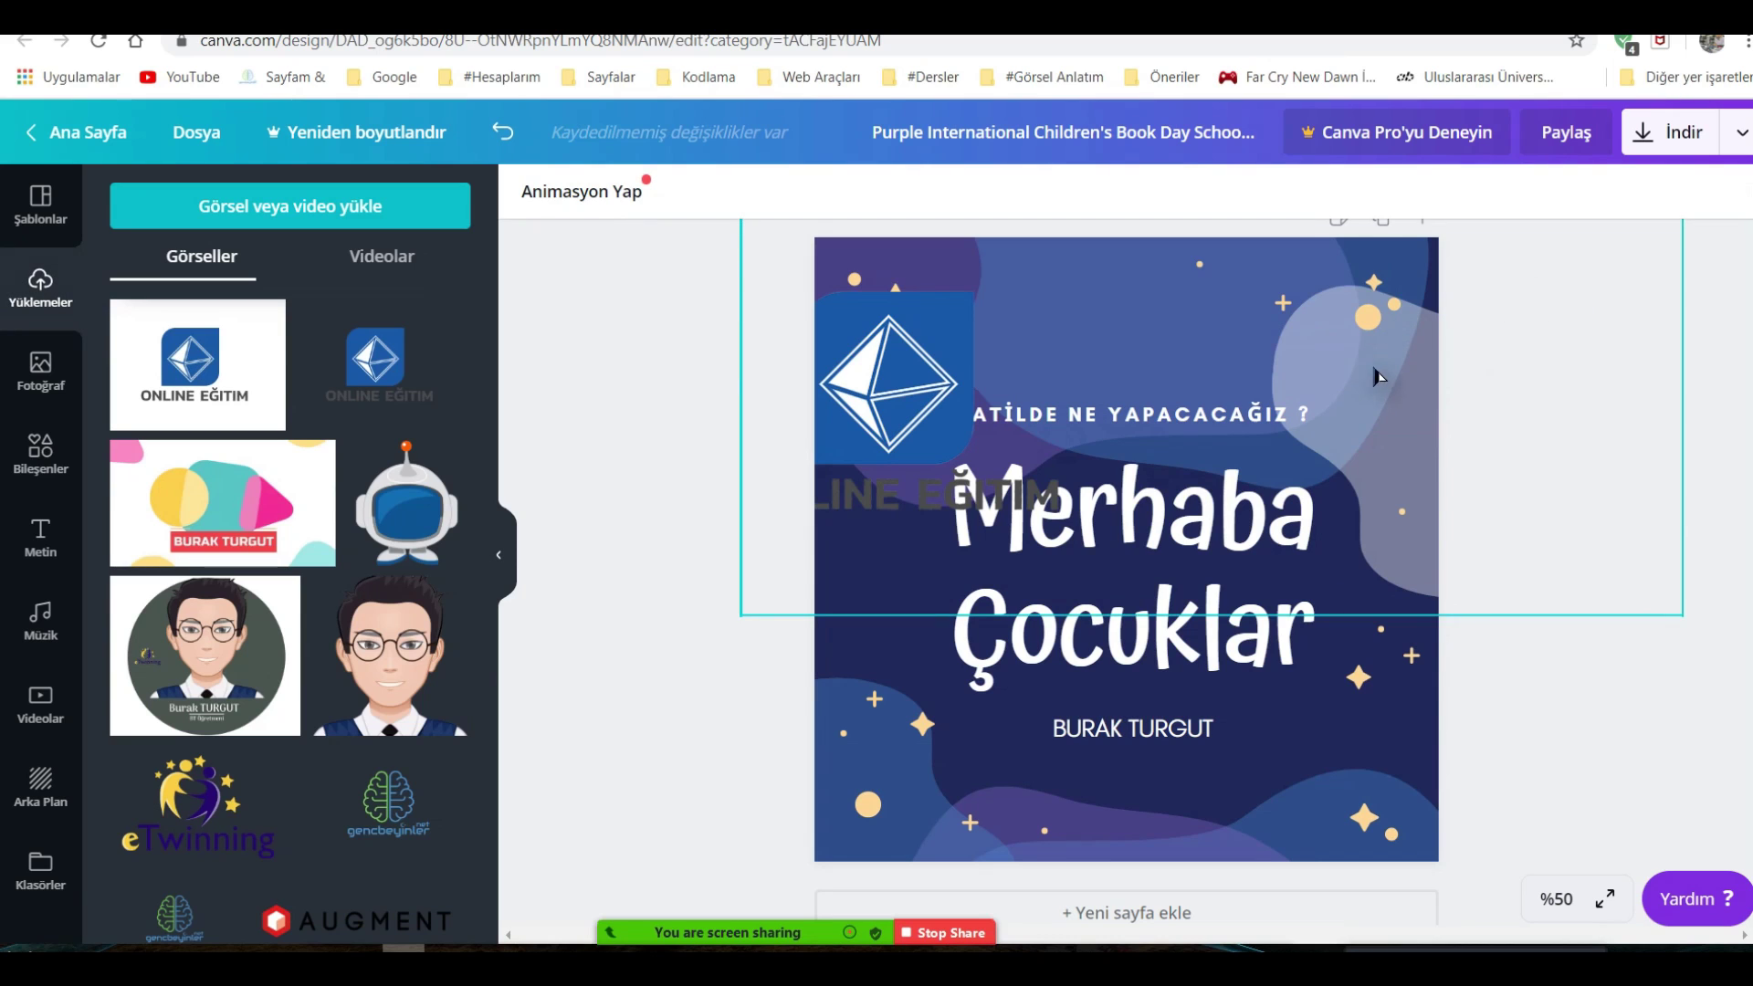
{"action": "left_click_drag", "start_coordinate": [1389, 393], "coordinate": [869, 361]}
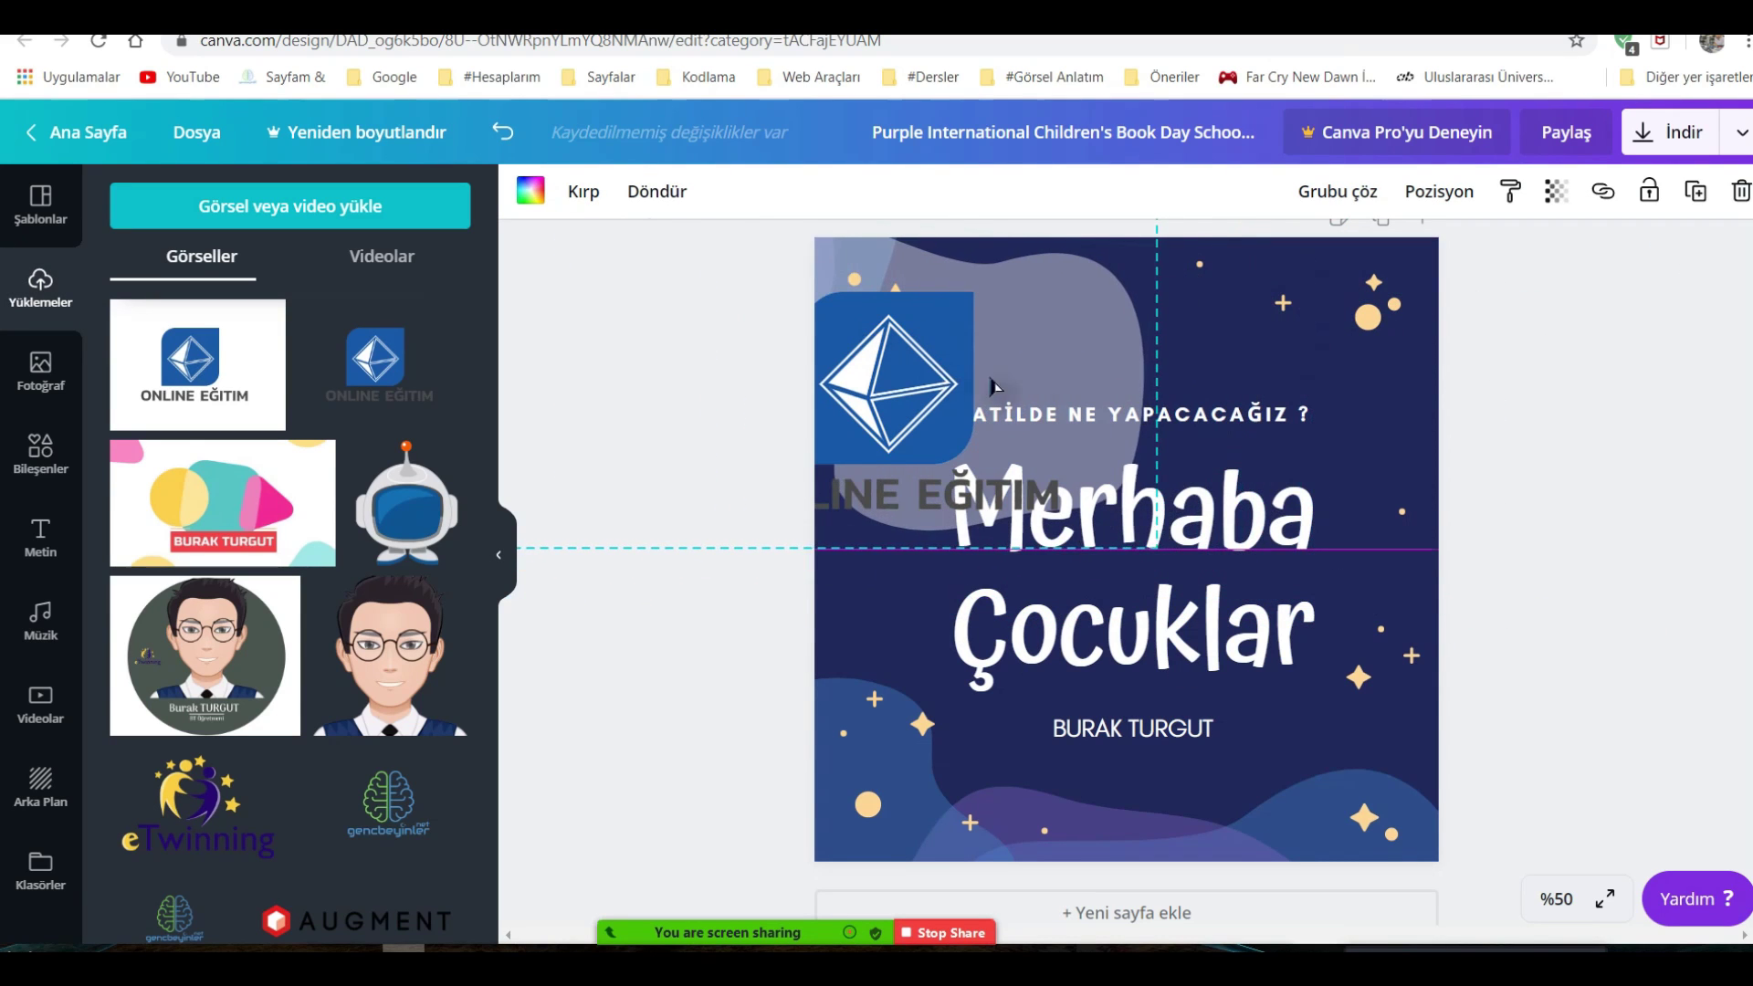
Shrink the logo to about 497 × 373 and fit it and the white shape together in the upper left corner.
{"action": "left_click_drag", "start_coordinate": [1112, 457], "coordinate": [1122, 408]}
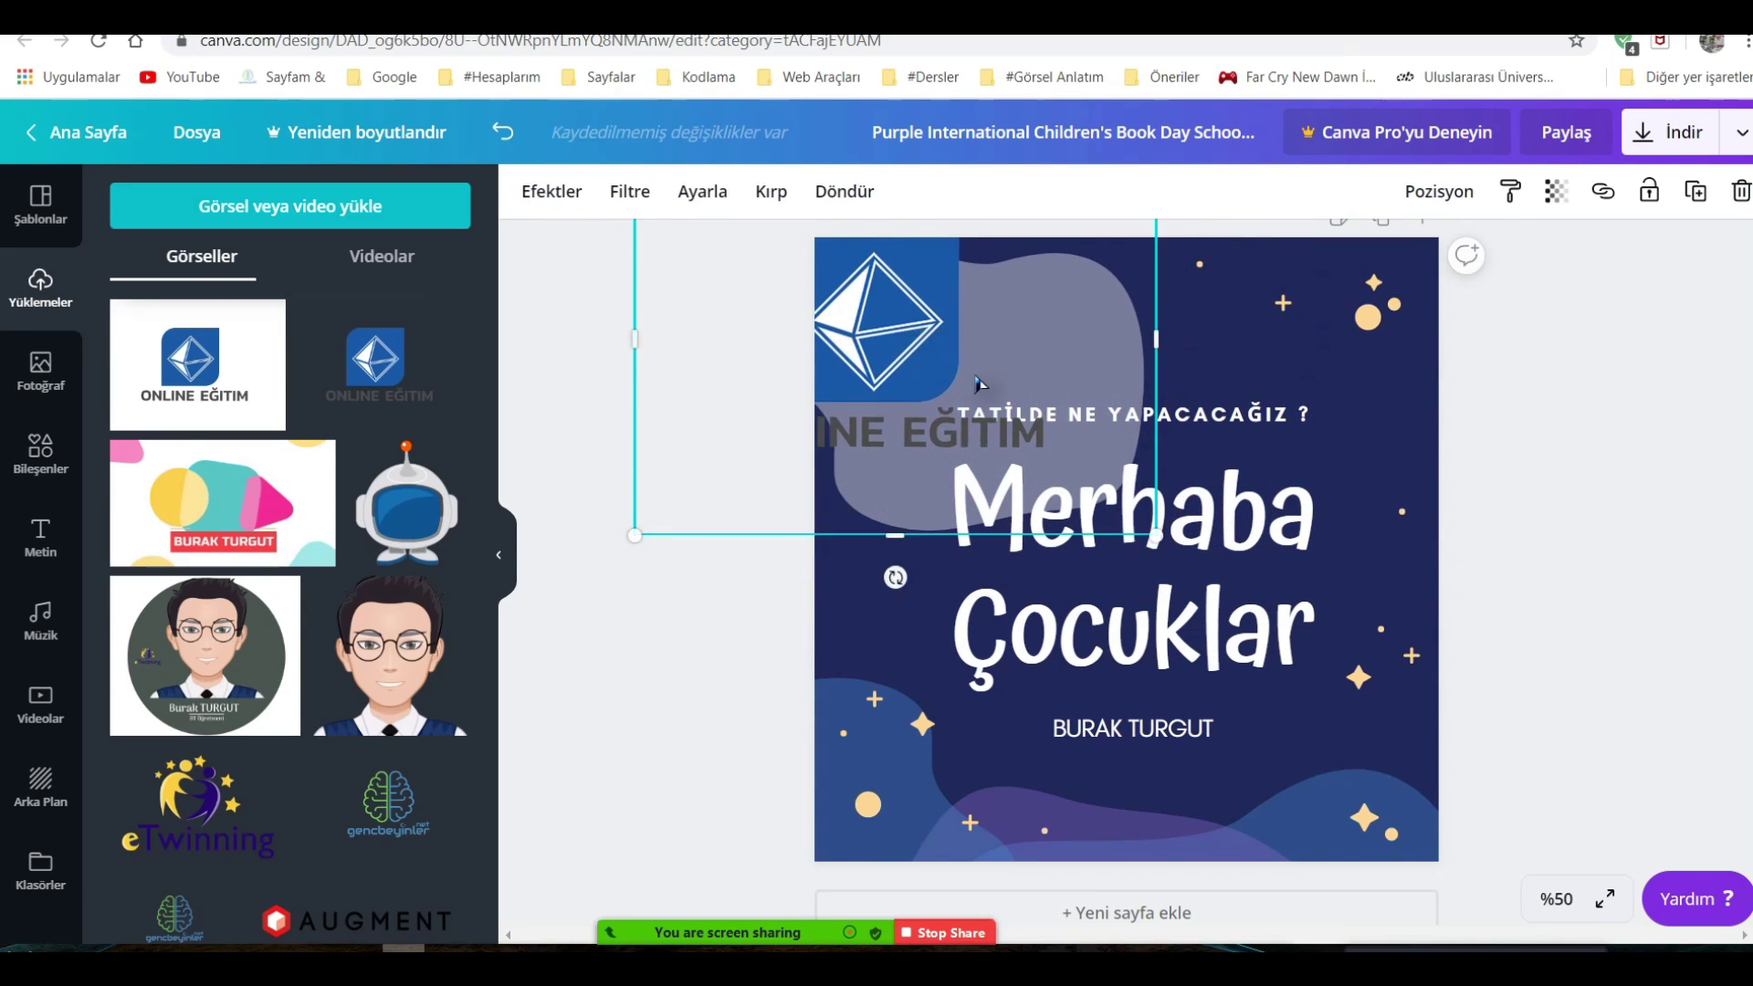
{"action": "left_click_drag", "start_coordinate": [1177, 546], "coordinate": [1040, 412]}
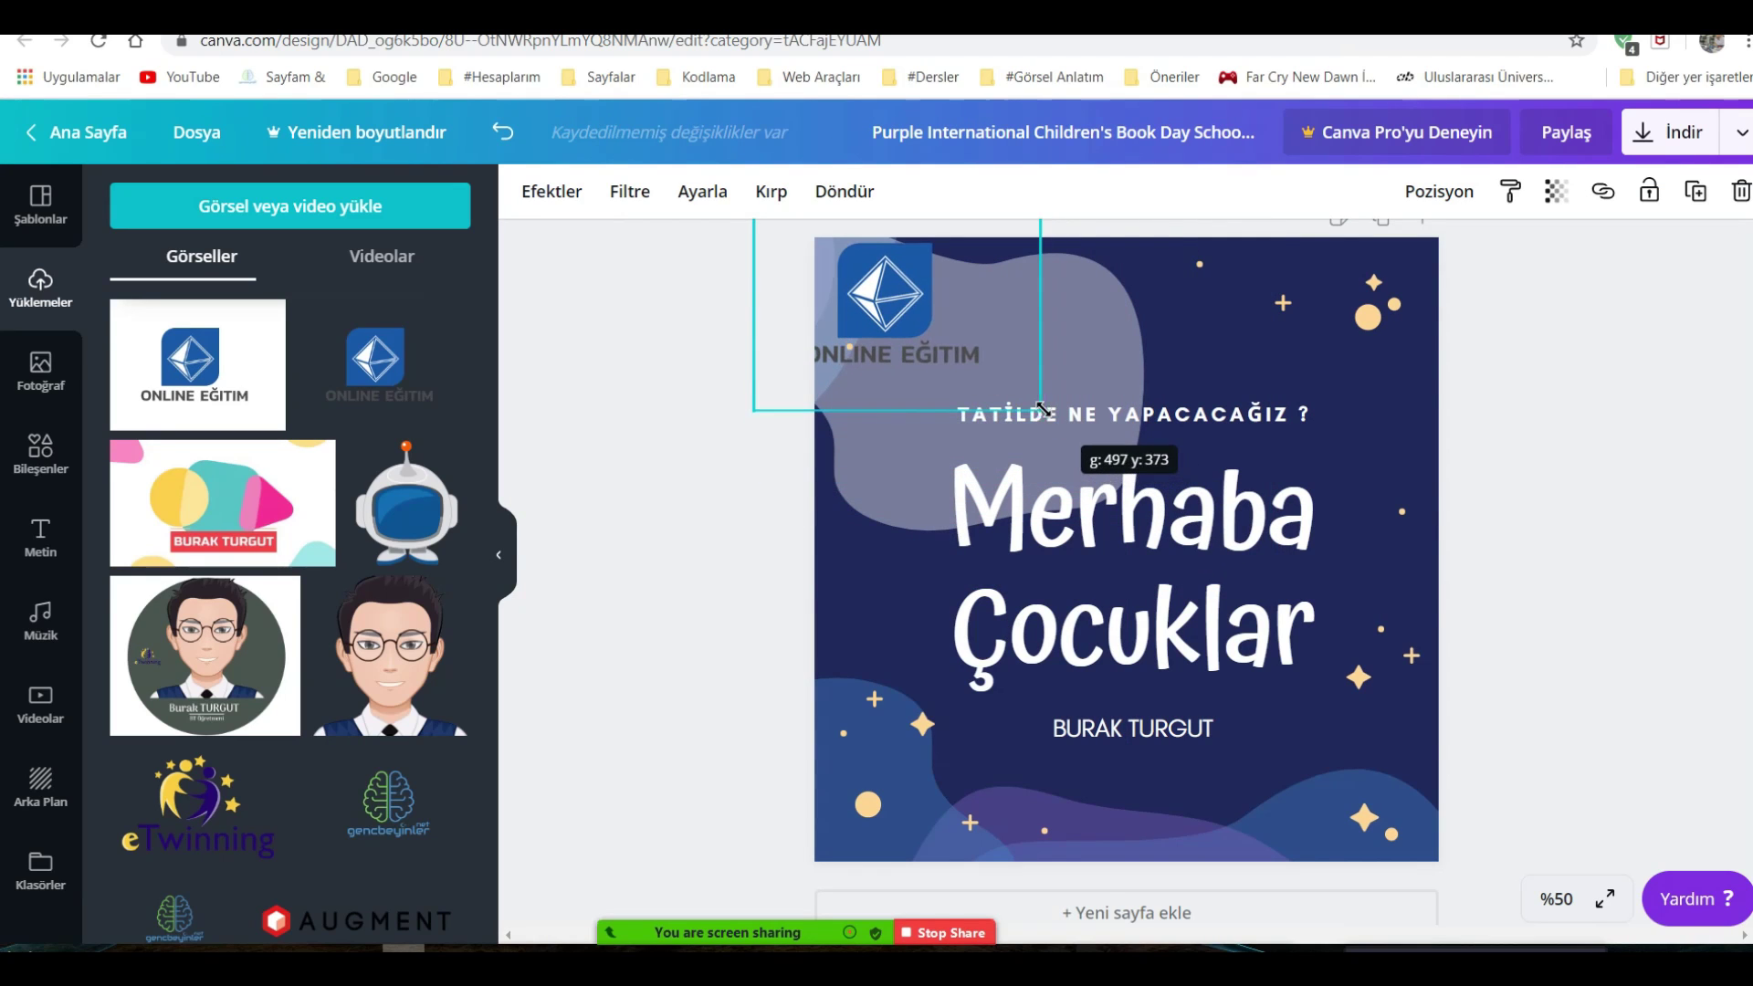
{"action": "left_click_drag", "start_coordinate": [905, 318], "coordinate": [945, 342]}
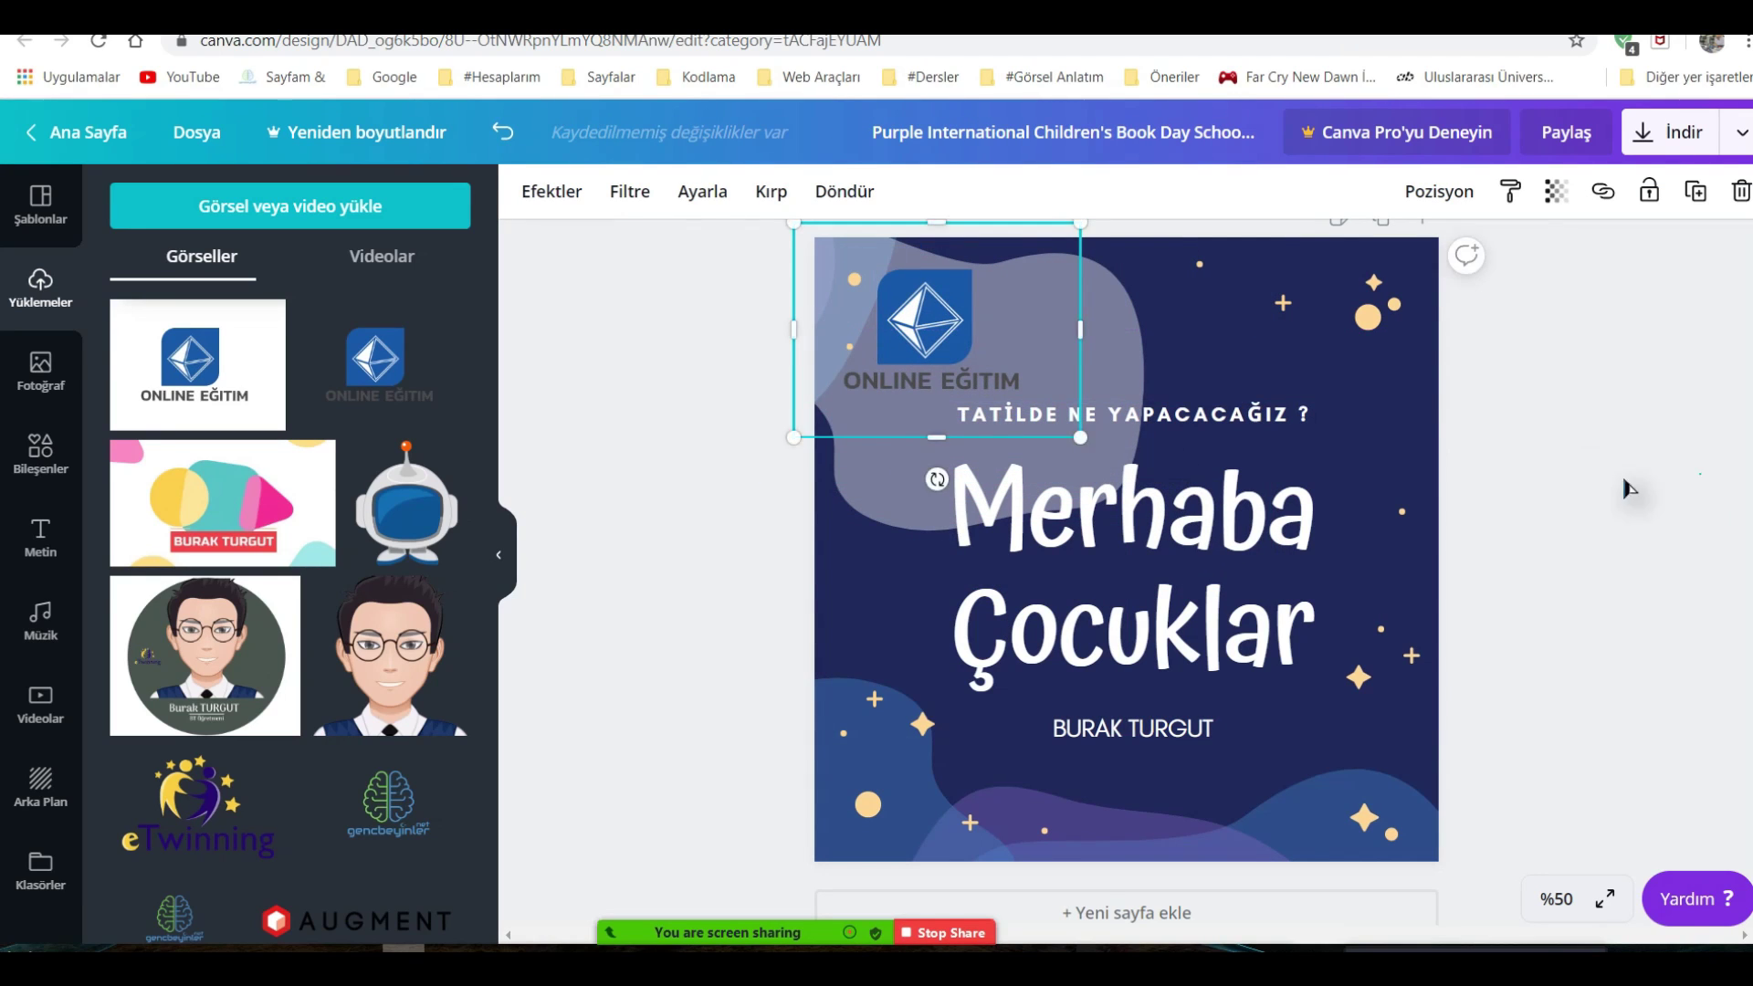
{"action": "left_click", "coordinate": [1104, 344]}
{"action": "left_click", "coordinate": [1060, 518]}
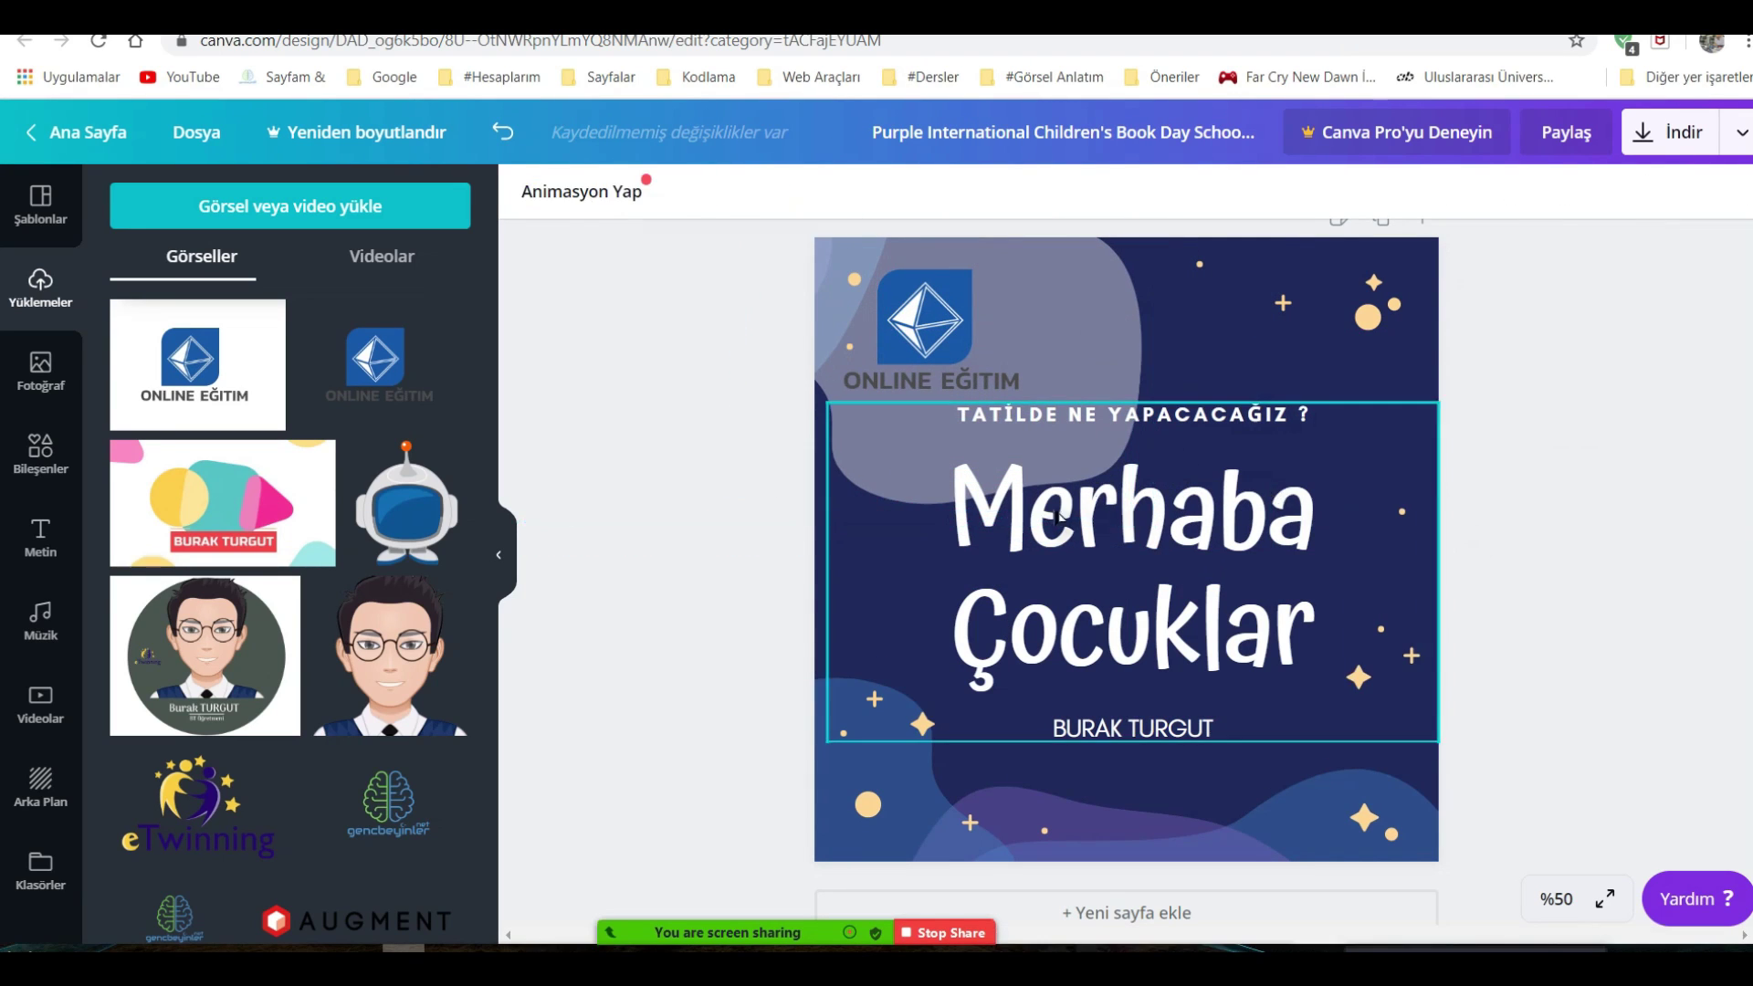
{"action": "left_click", "coordinate": [603, 674]}
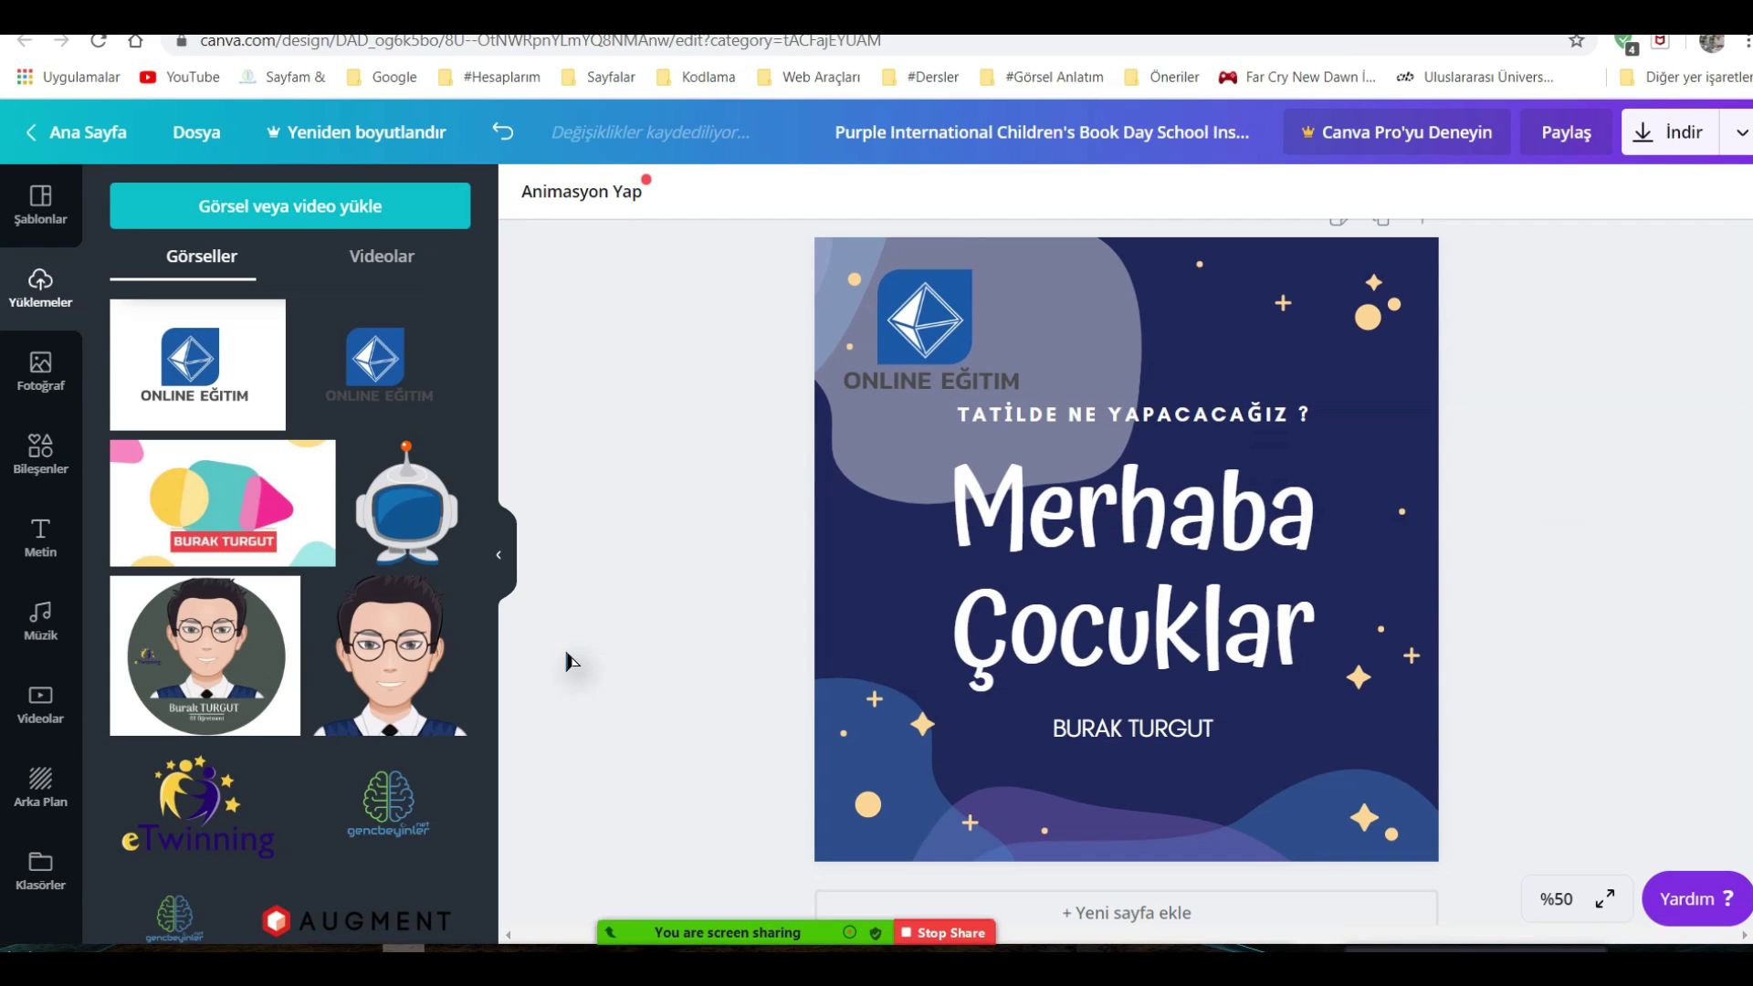
Make the logo partly transparent and shift it slightly right over the pale shape.
{"action": "left_click", "coordinate": [953, 313]}
{"action": "left_click", "coordinate": [1555, 190]}
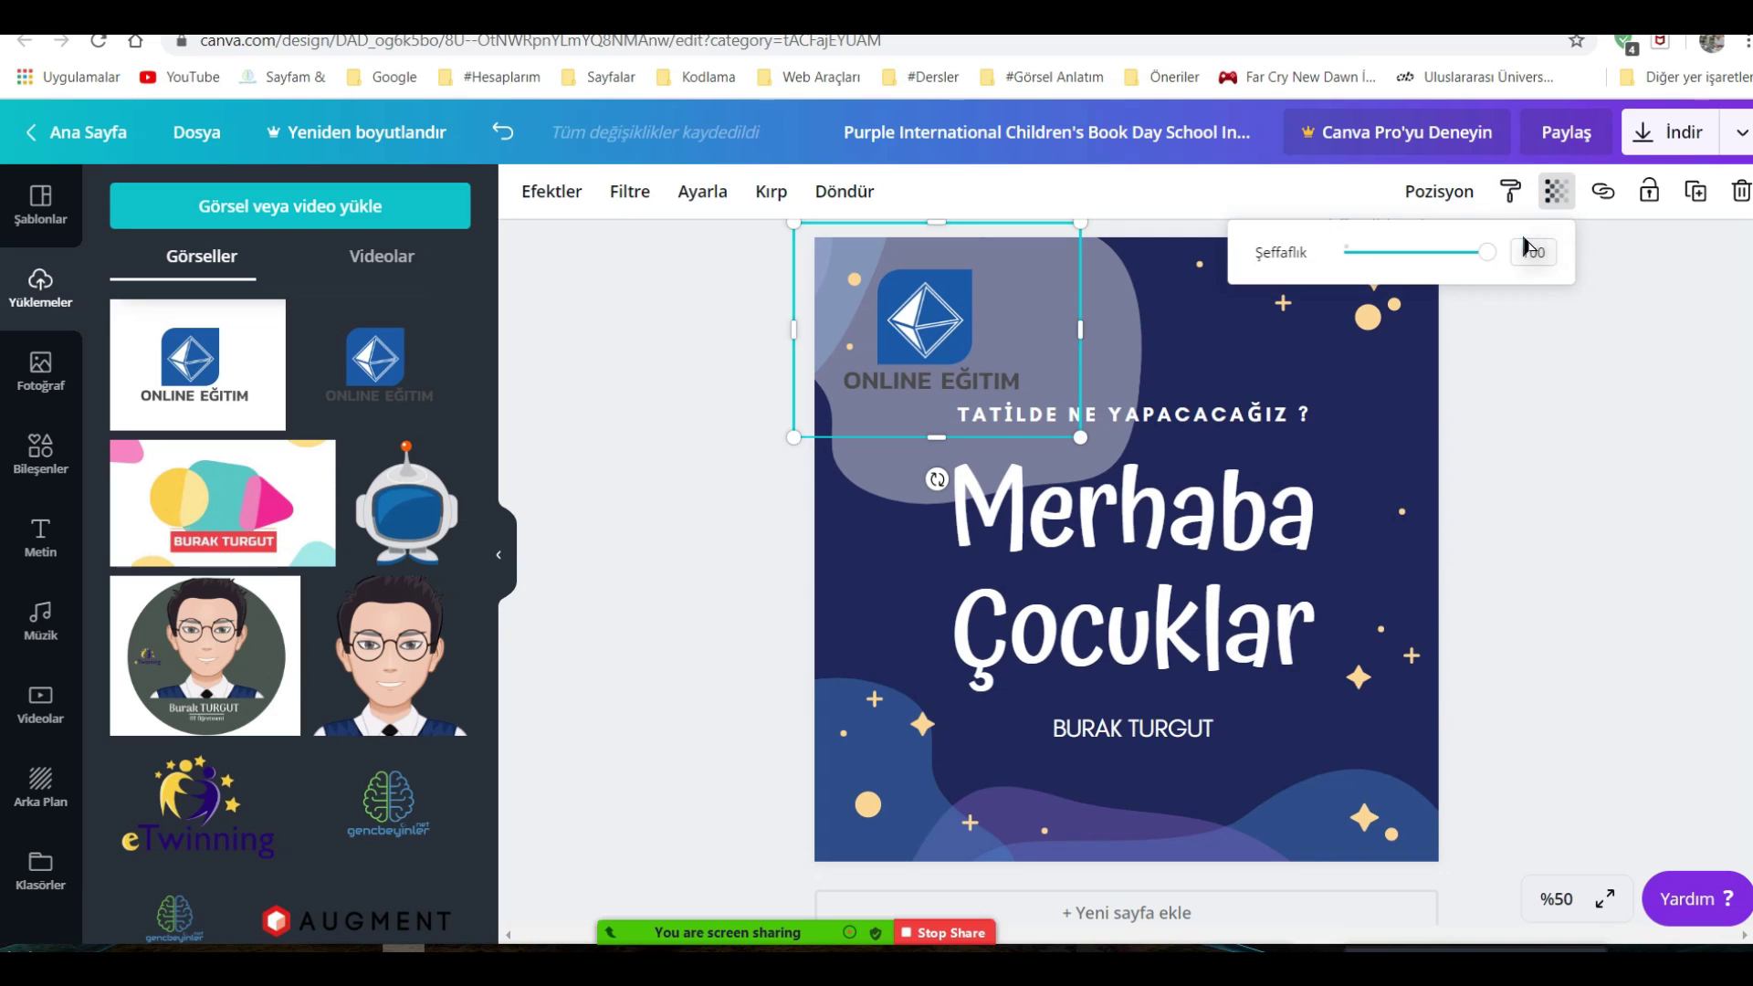
{"action": "left_click_drag", "start_coordinate": [1488, 252], "coordinate": [1432, 255]}
{"action": "left_click", "coordinate": [1177, 374]}
{"action": "left_click_drag", "start_coordinate": [973, 352], "coordinate": [1036, 342]}
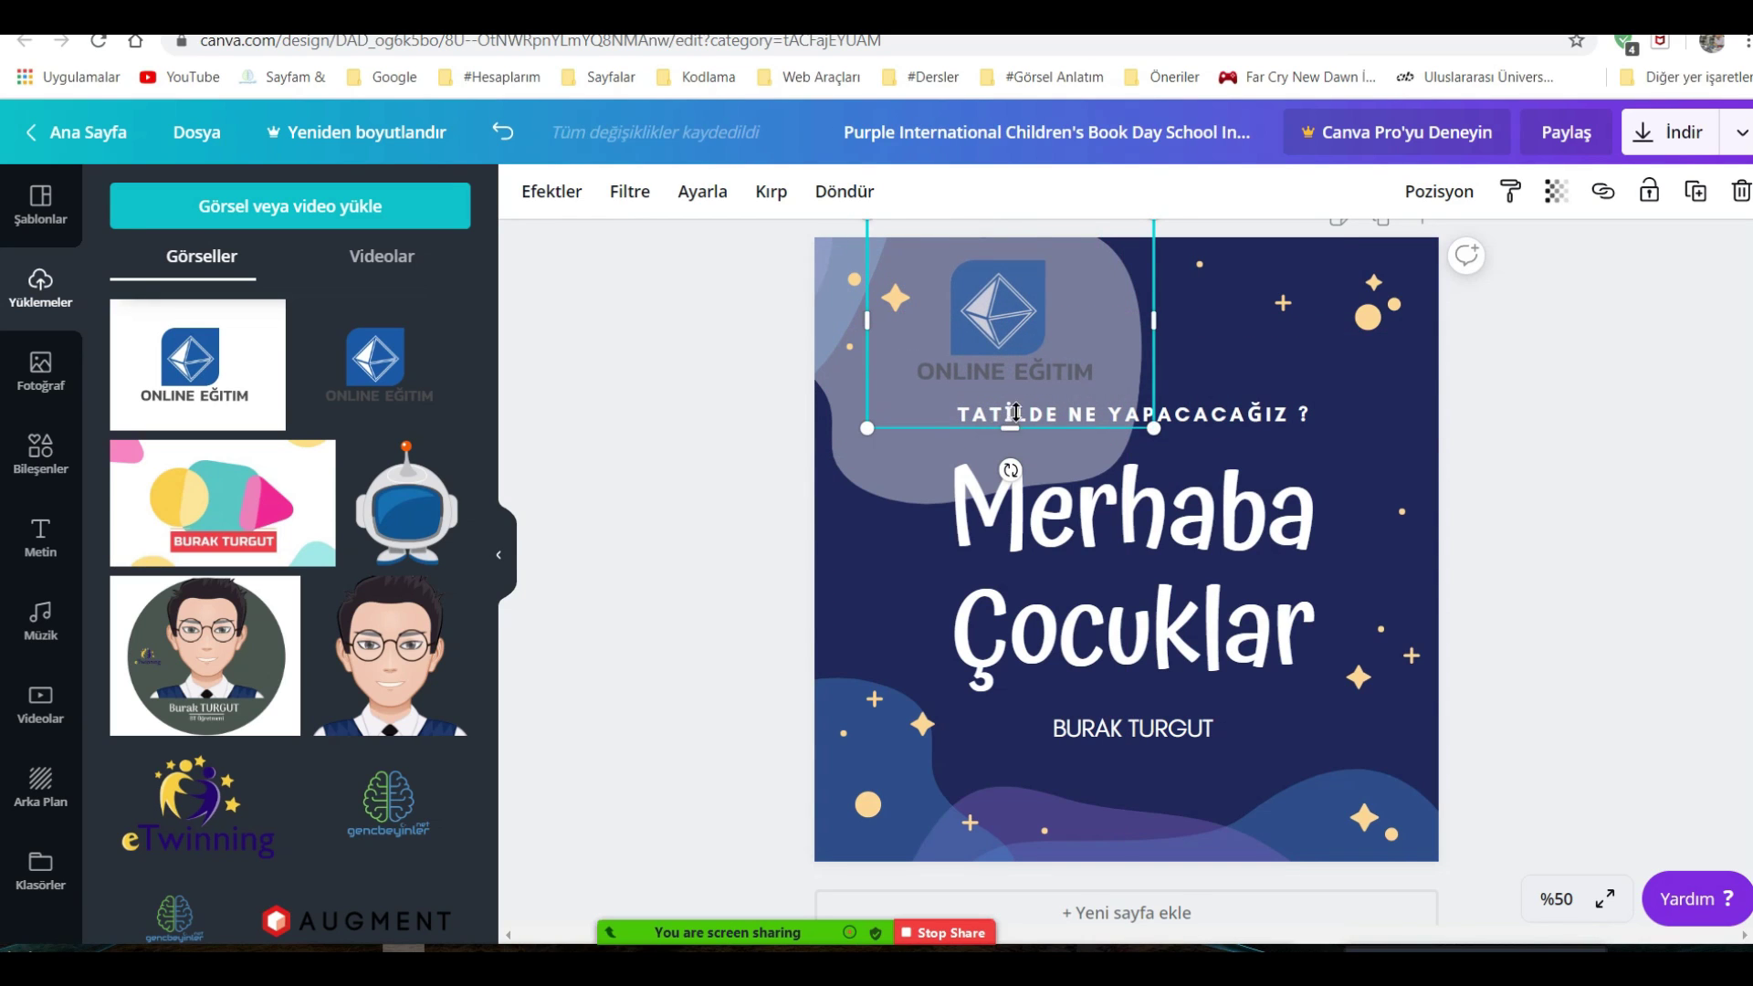
Crop the logo's bottom edge to a height of about 249, leaving only the blue emblem without its text.
{"action": "left_click_drag", "start_coordinate": [1015, 412], "coordinate": [1013, 366]}
{"action": "left_click", "coordinate": [1632, 462]}
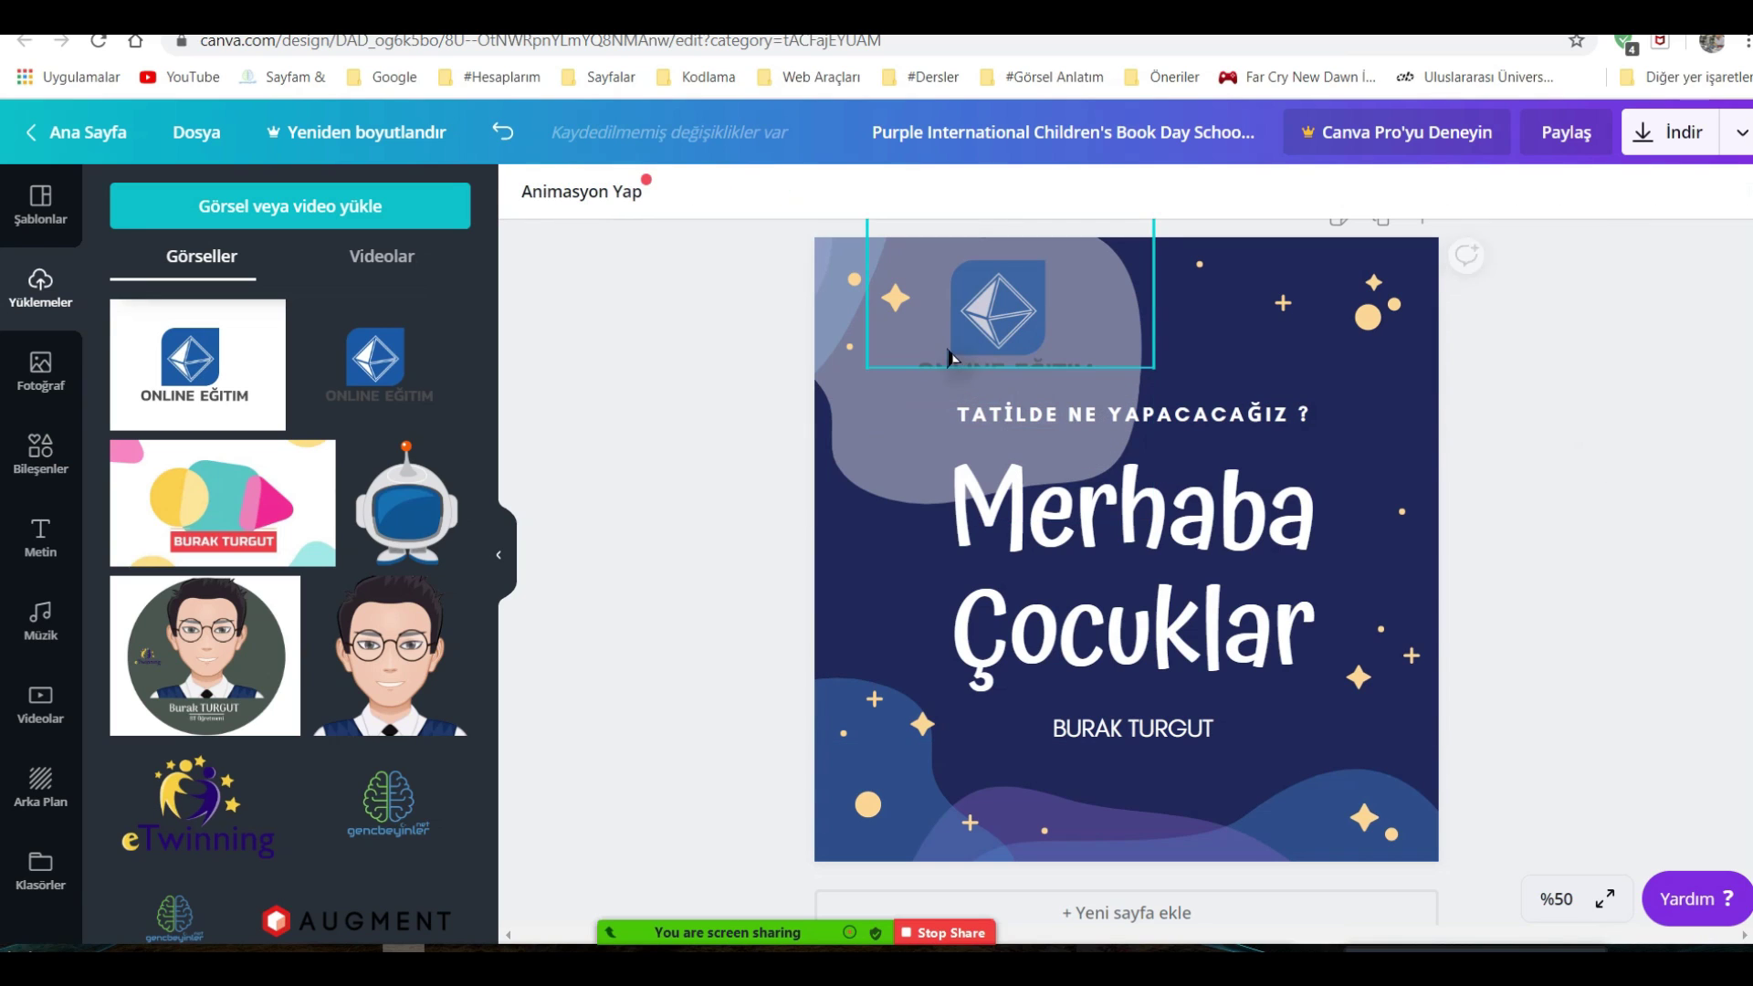
{"action": "left_click", "coordinate": [1022, 356]}
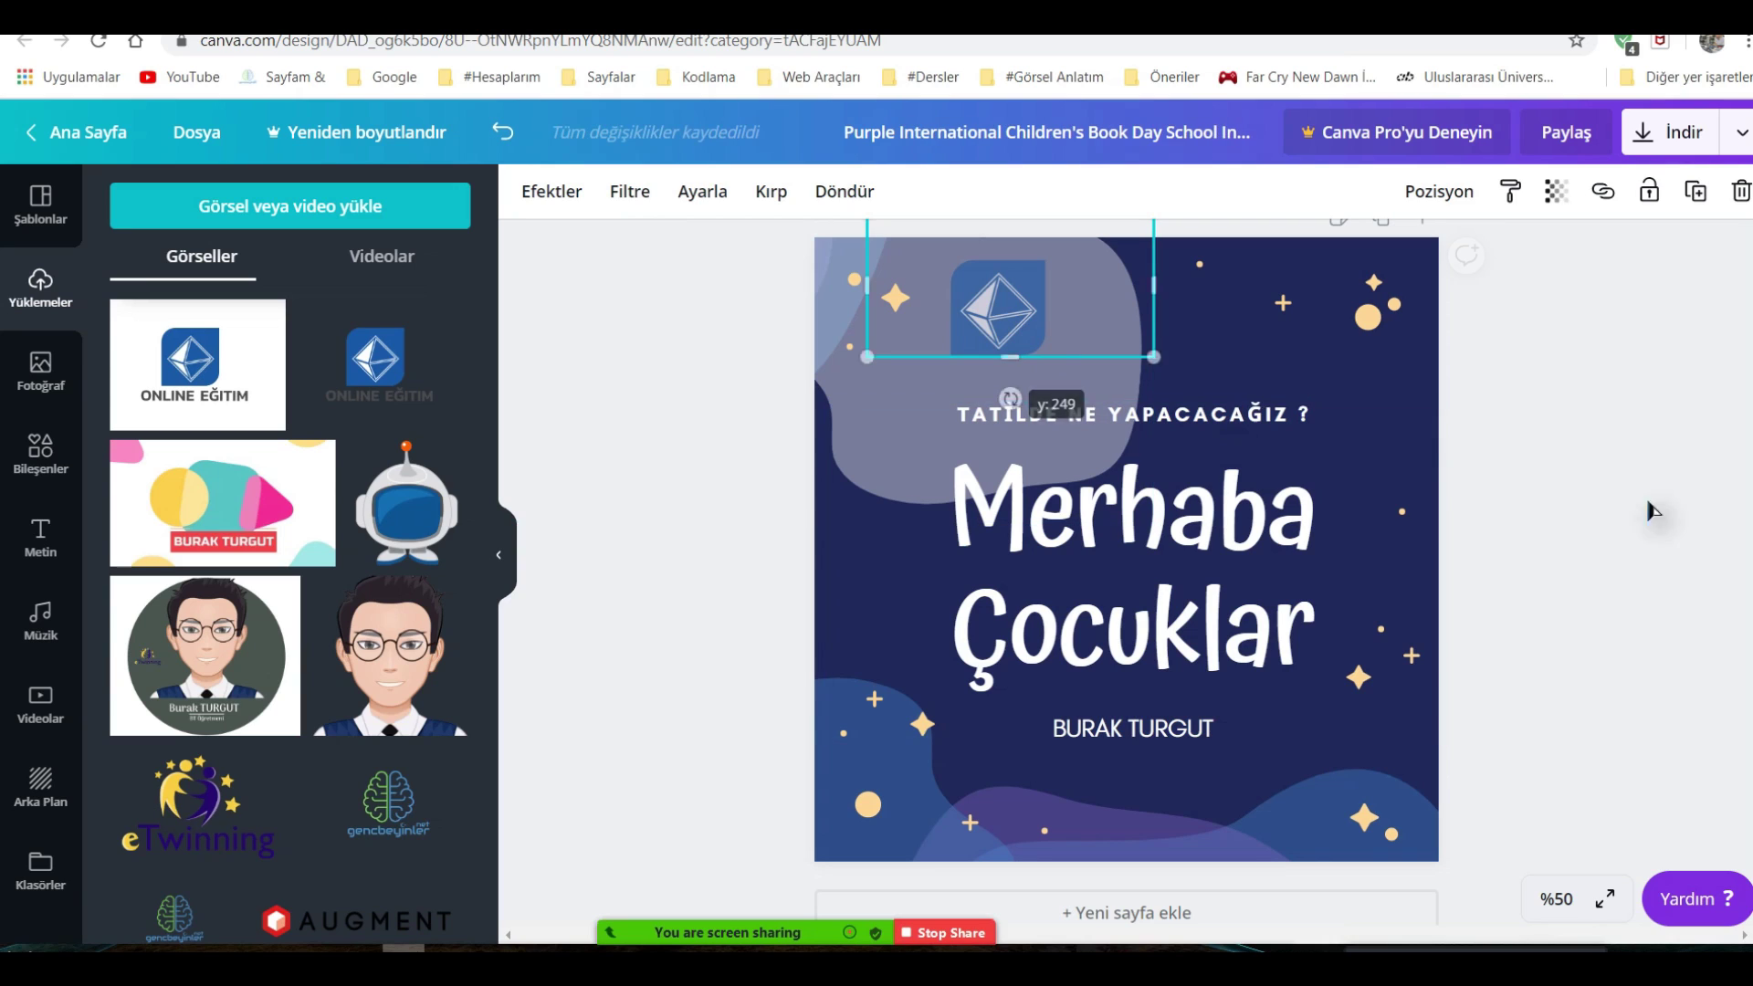
{"action": "left_click", "coordinate": [1516, 520]}
Add a second PNG logo, crop it to the ONLINE EĞITIM text and place it directly beneath the blue emblem.
{"action": "left_click_drag", "start_coordinate": [388, 379], "coordinate": [995, 429]}
{"action": "left_click_drag", "start_coordinate": [979, 366], "coordinate": [1215, 433]}
{"action": "left_click_drag", "start_coordinate": [1135, 391], "coordinate": [1055, 376]}
{"action": "left_click", "coordinate": [1604, 407]}
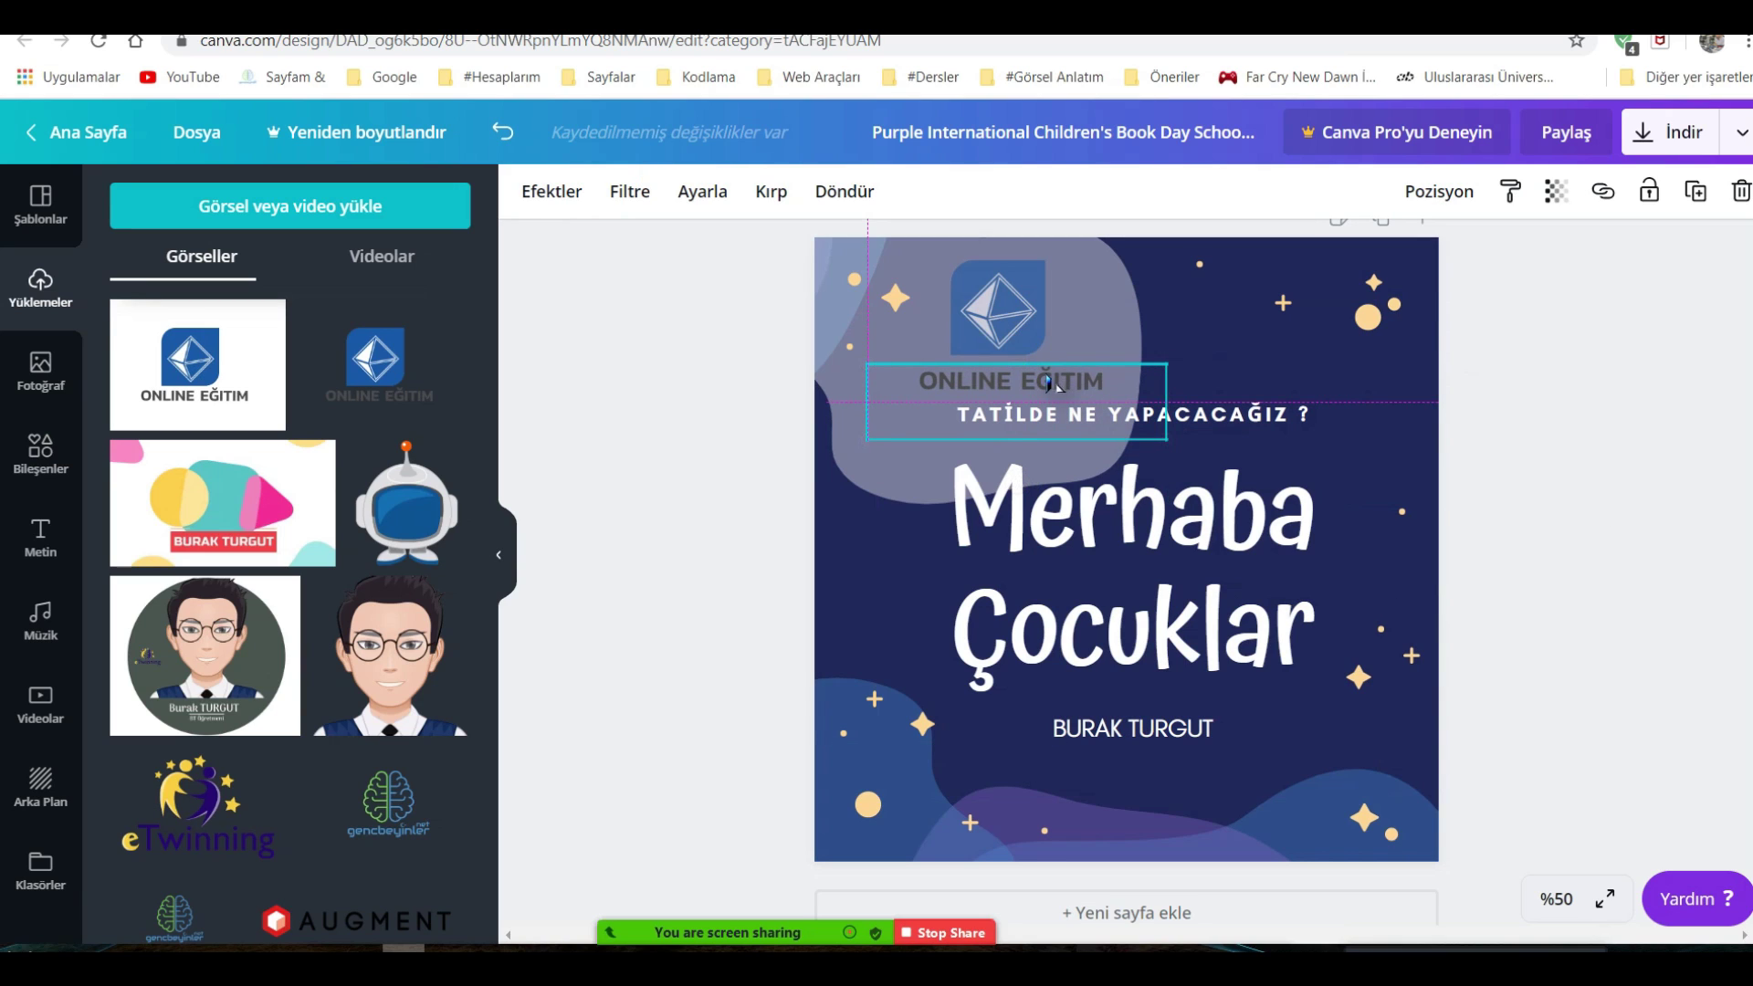
{"action": "left_click", "coordinate": [1516, 430]}
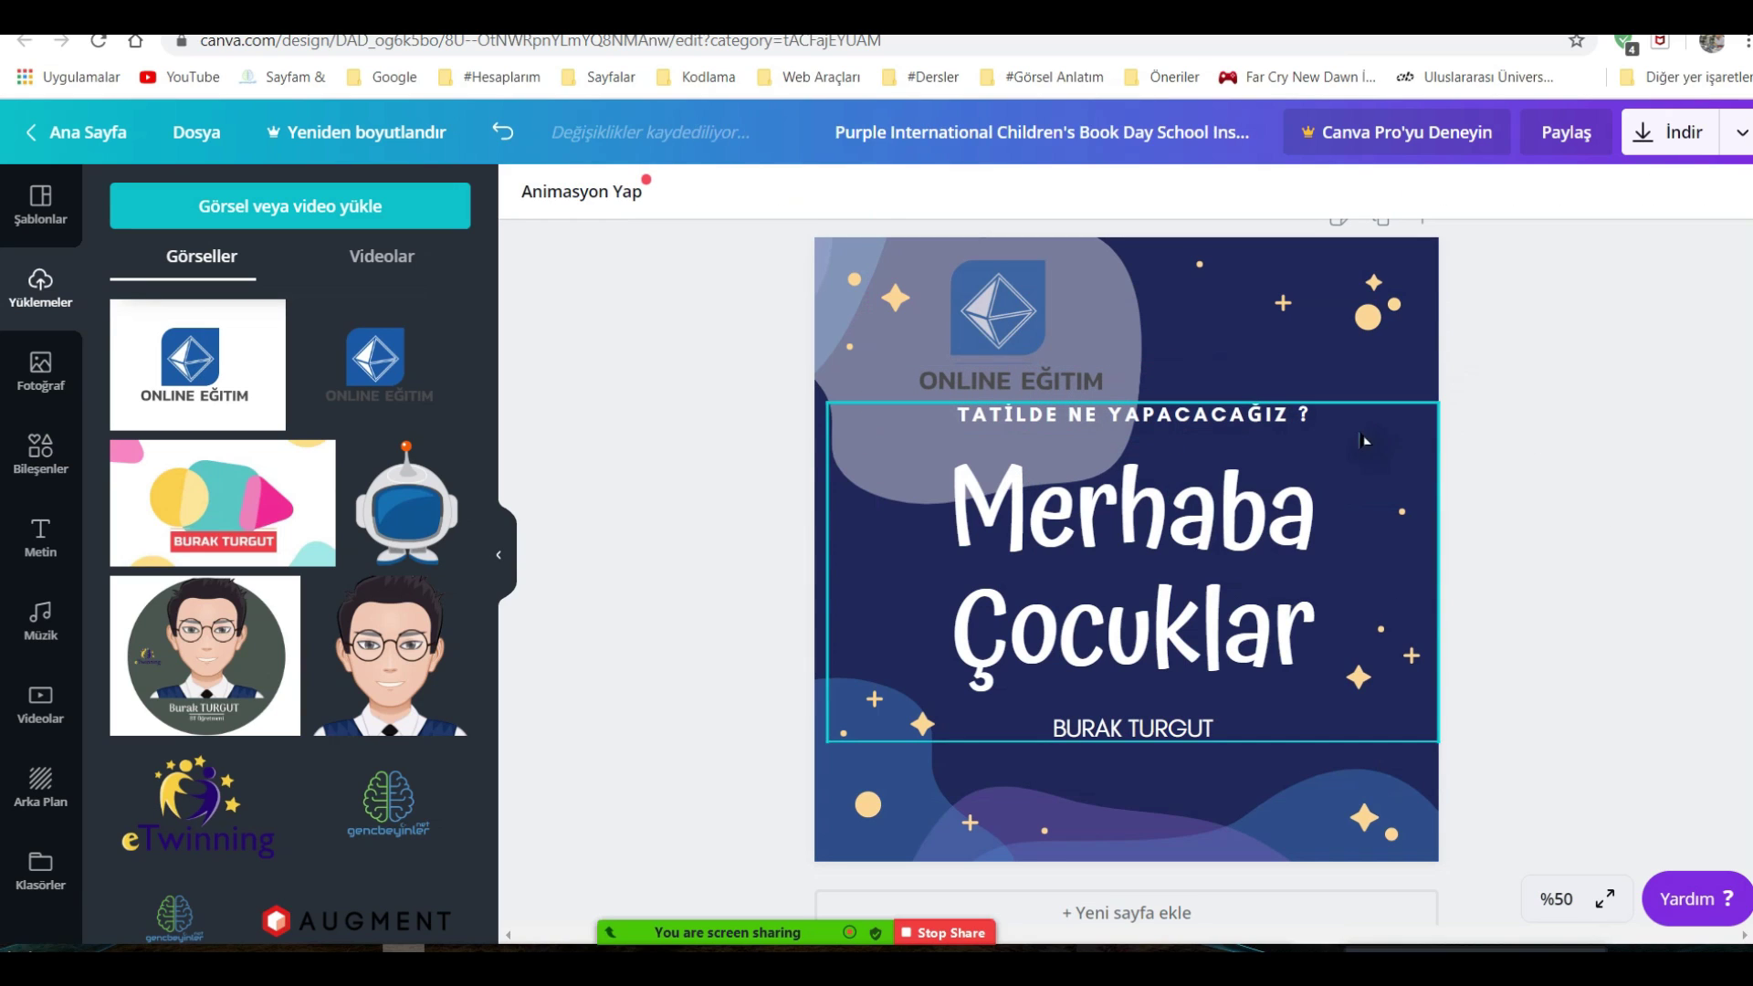
Shrink the Merhaba Çocuklar text group from its upper left corner so it clears the logo, and deselect it.
{"action": "left_click", "coordinate": [1273, 516]}
{"action": "left_click_drag", "start_coordinate": [829, 404], "coordinate": [913, 457]}
{"action": "key", "text": "Escape"}
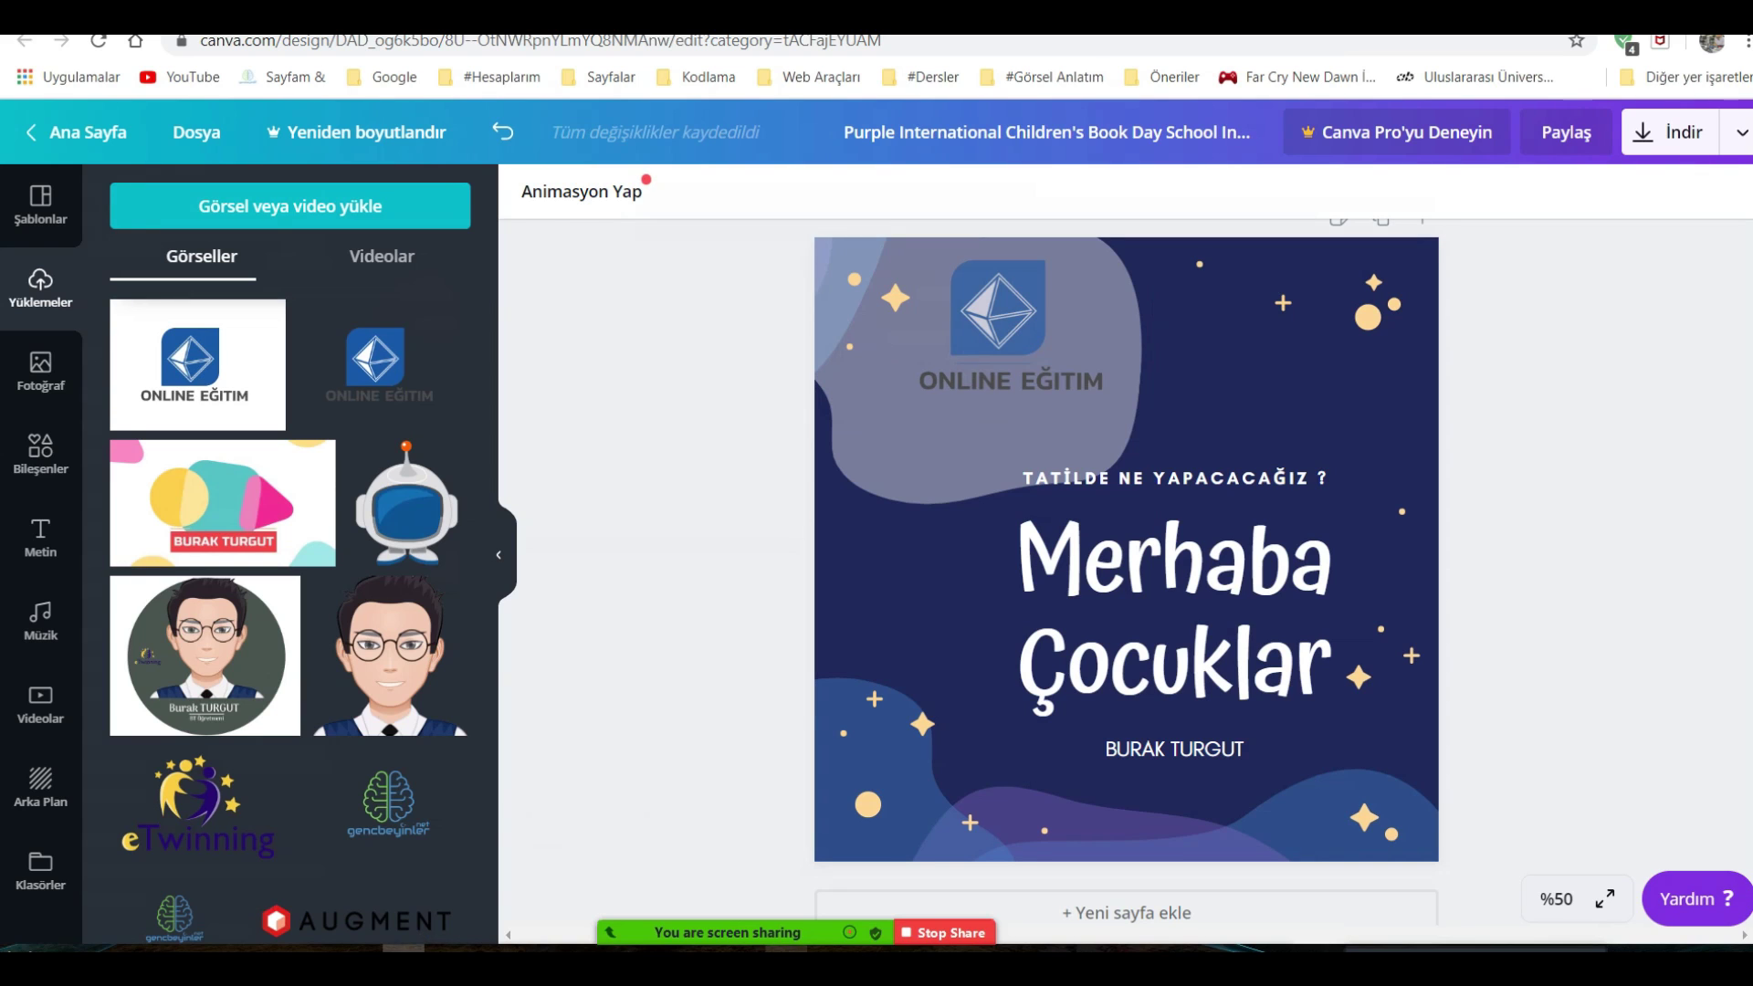
Switch to the logo lesson slides and check the meeting chat, returning to the LOGO TASARIMI slide.
{"action": "key", "text": "alt+Tab"}
{"action": "key", "text": "Right"}
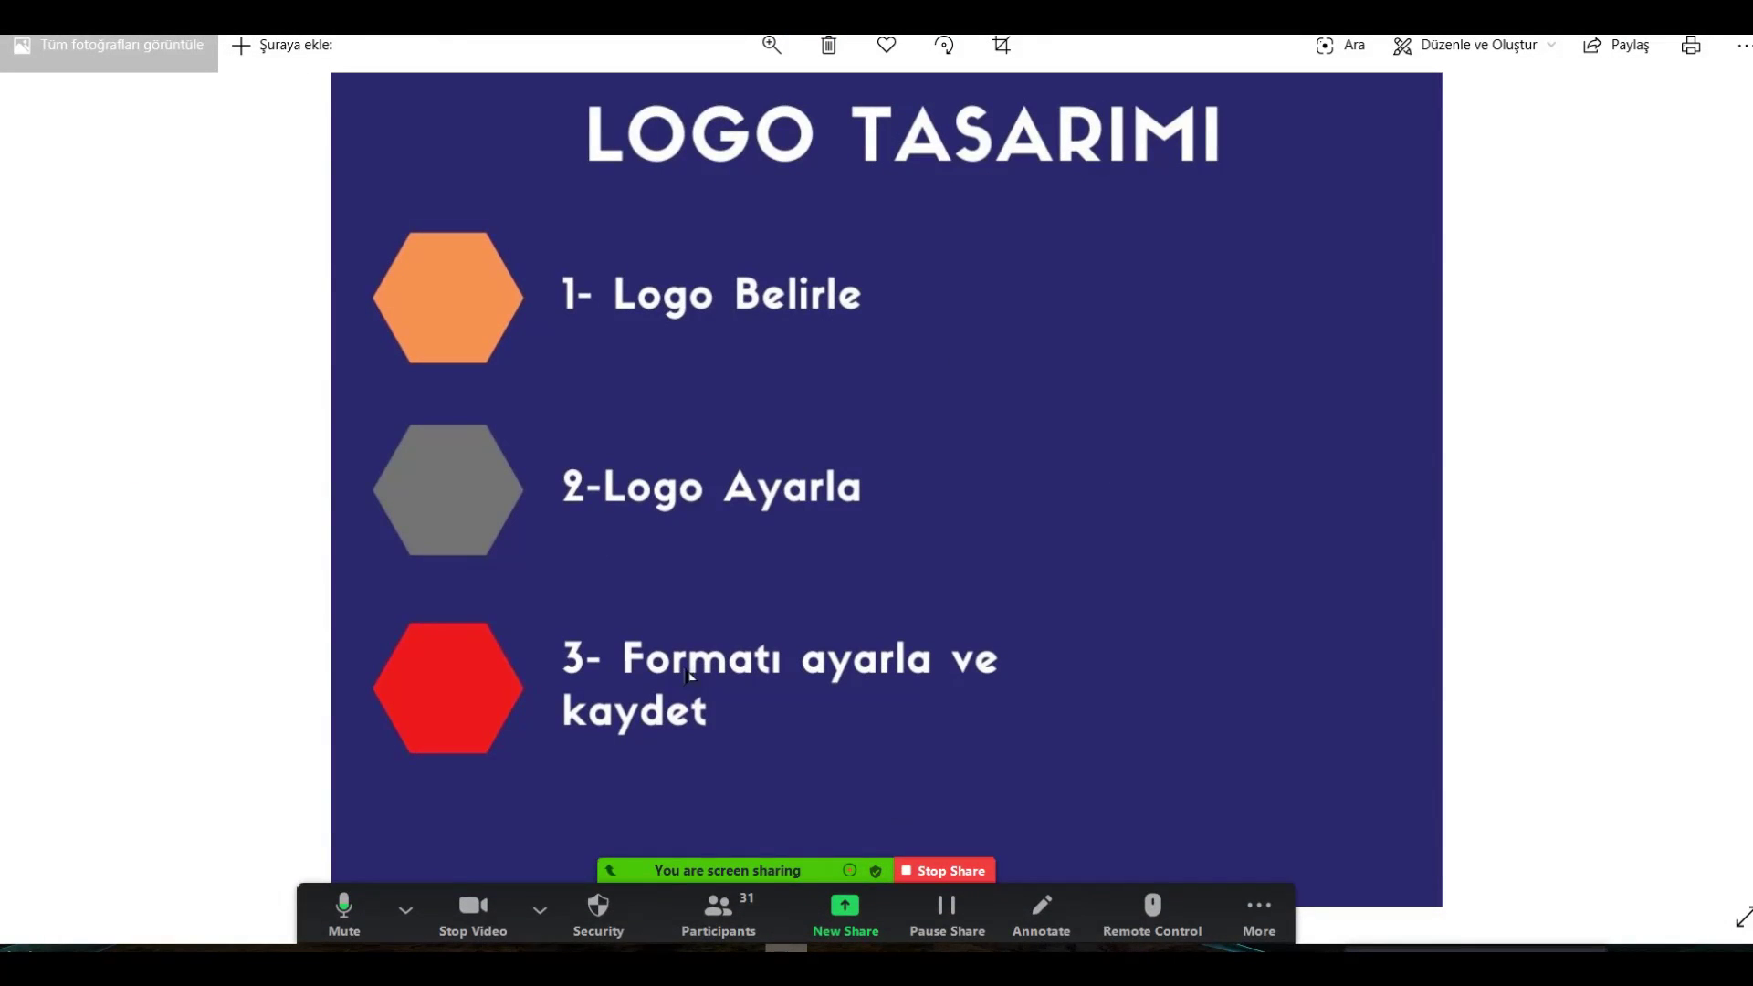
{"action": "key", "text": "Right"}
{"action": "left_click", "coordinate": [1265, 926]}
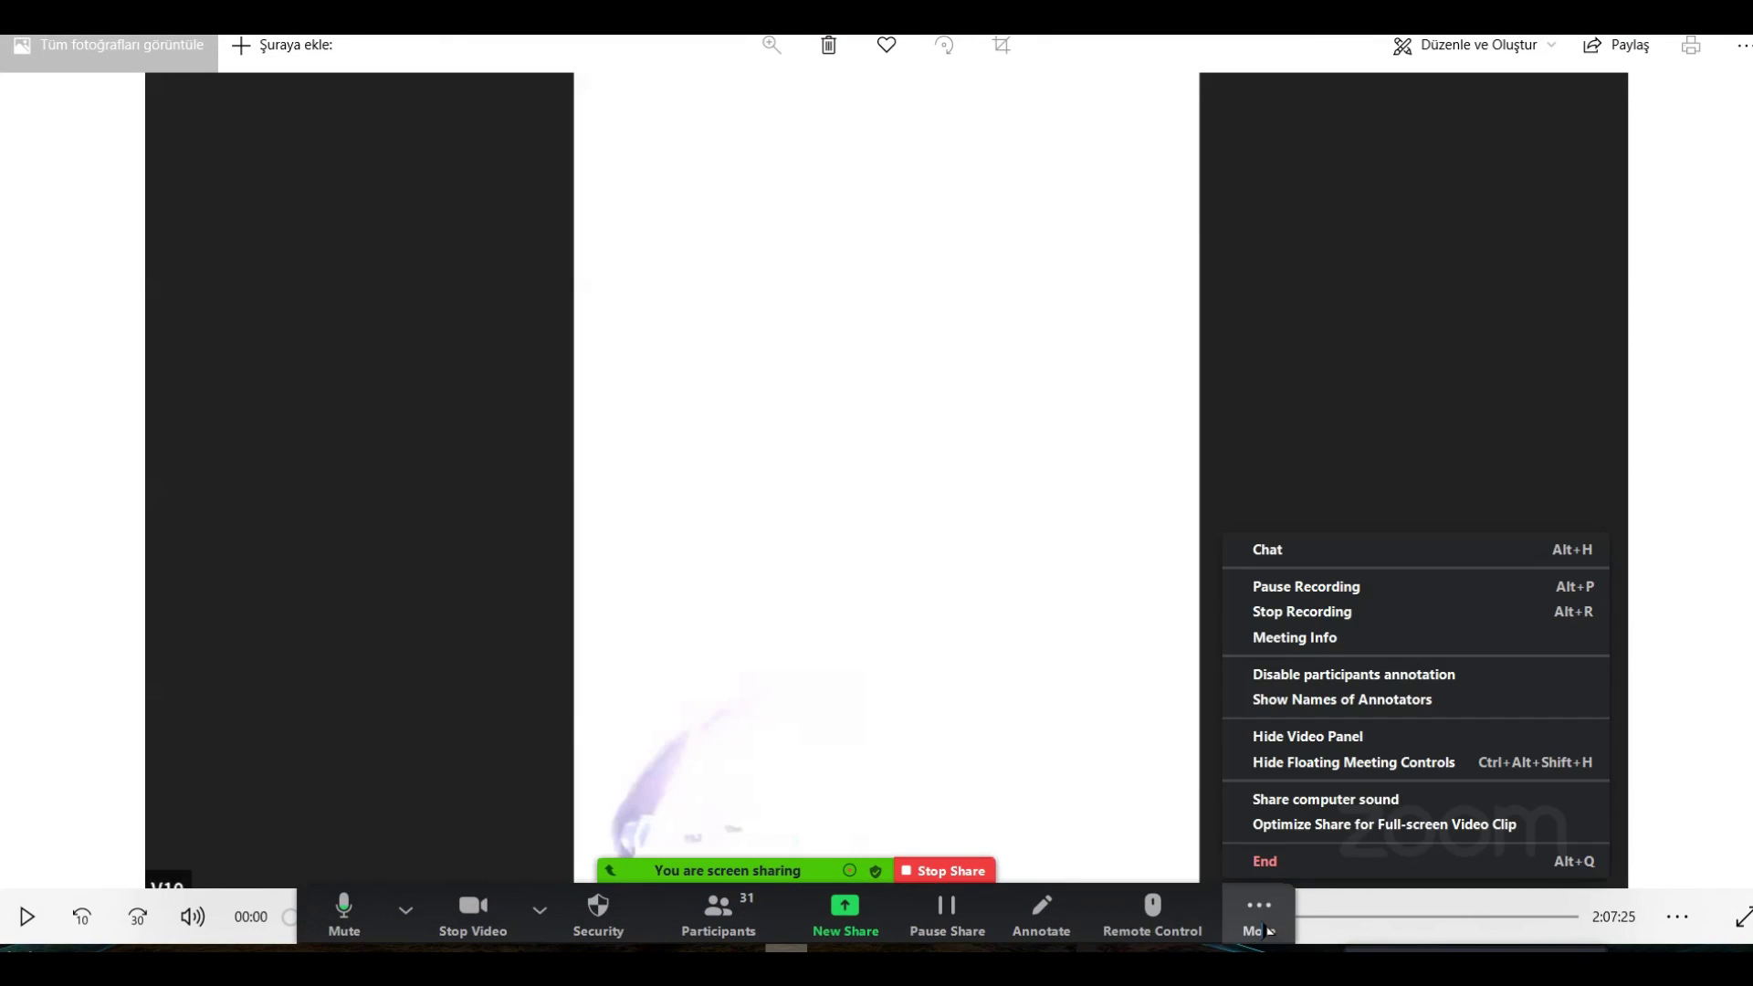
{"action": "left_click", "coordinate": [1323, 551]}
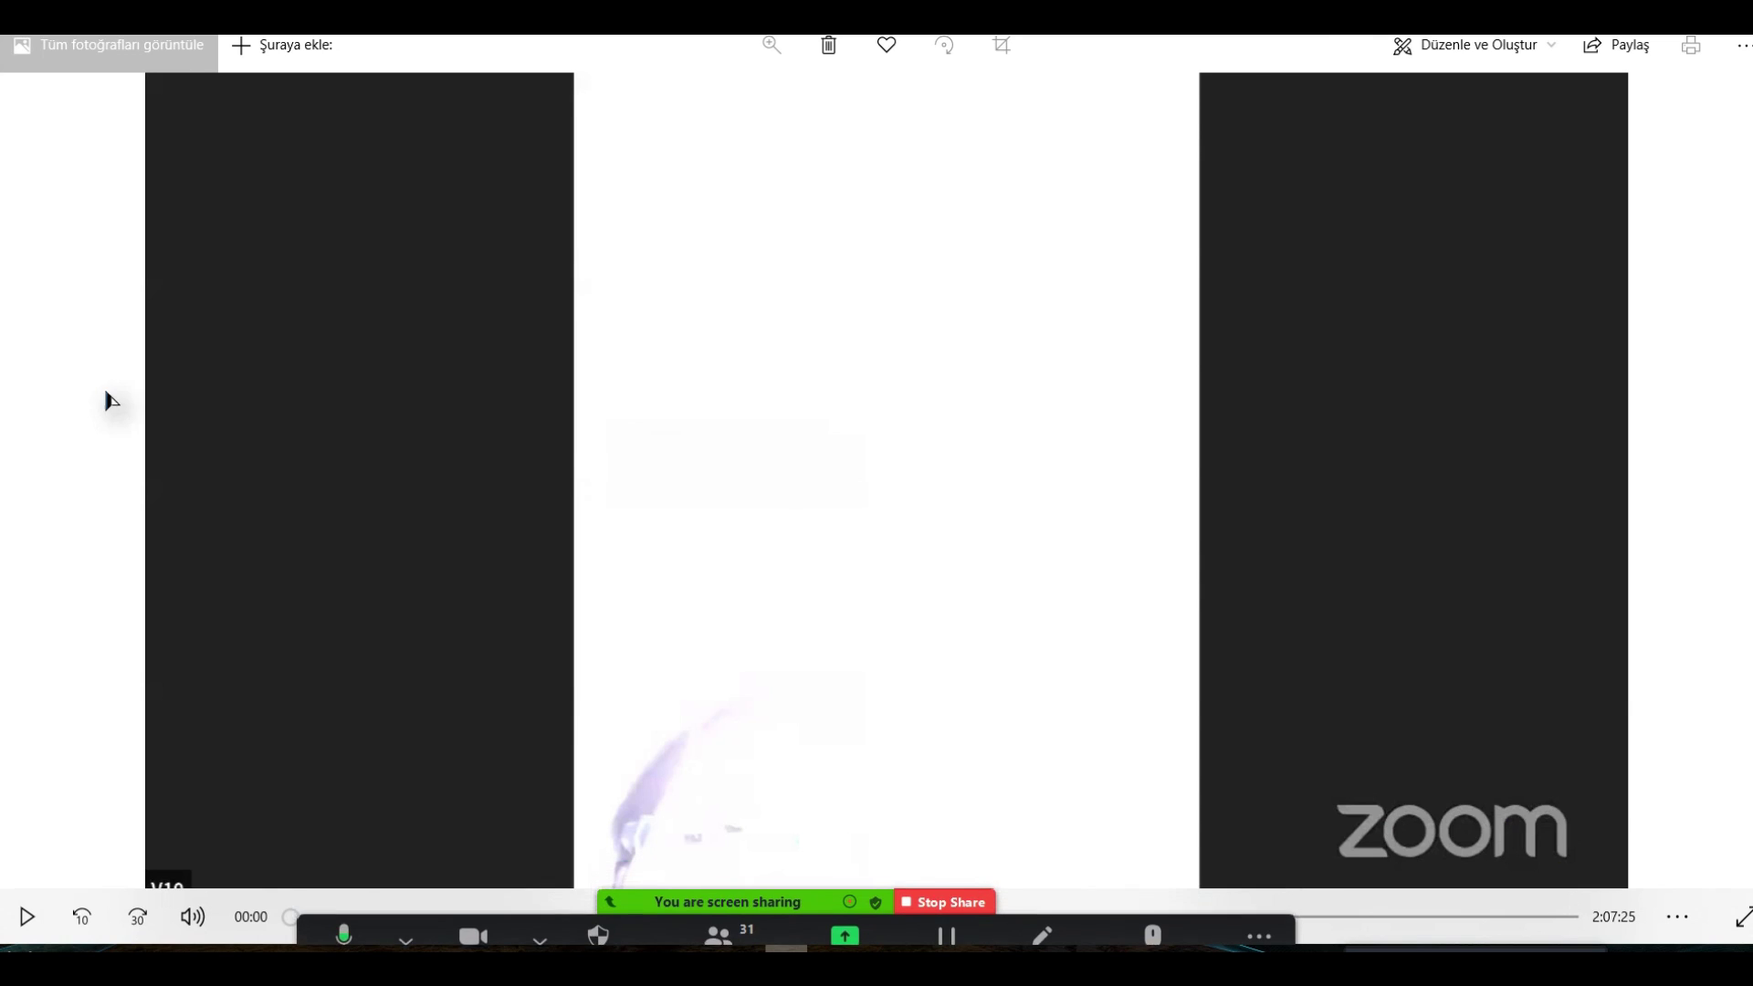
{"action": "key", "text": "Left"}
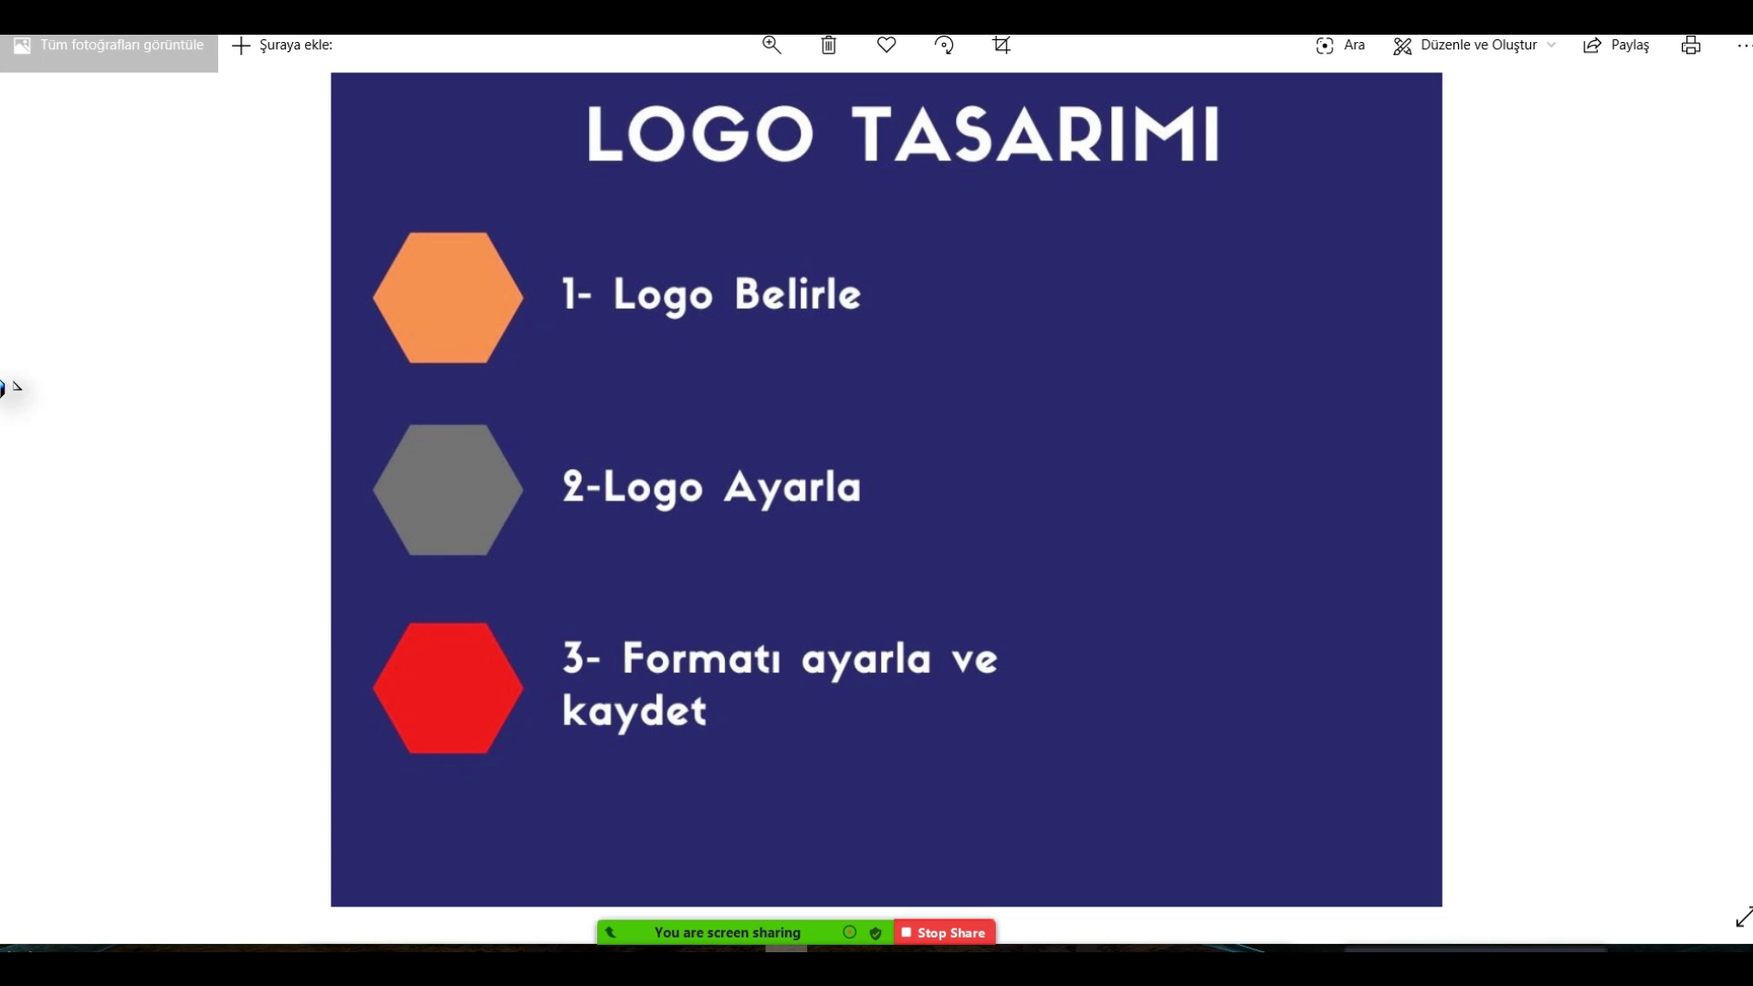
Look at the SAYFALAR slide's list of logo sites and switch back to the browser.
{"action": "key", "text": "alt+Tab"}
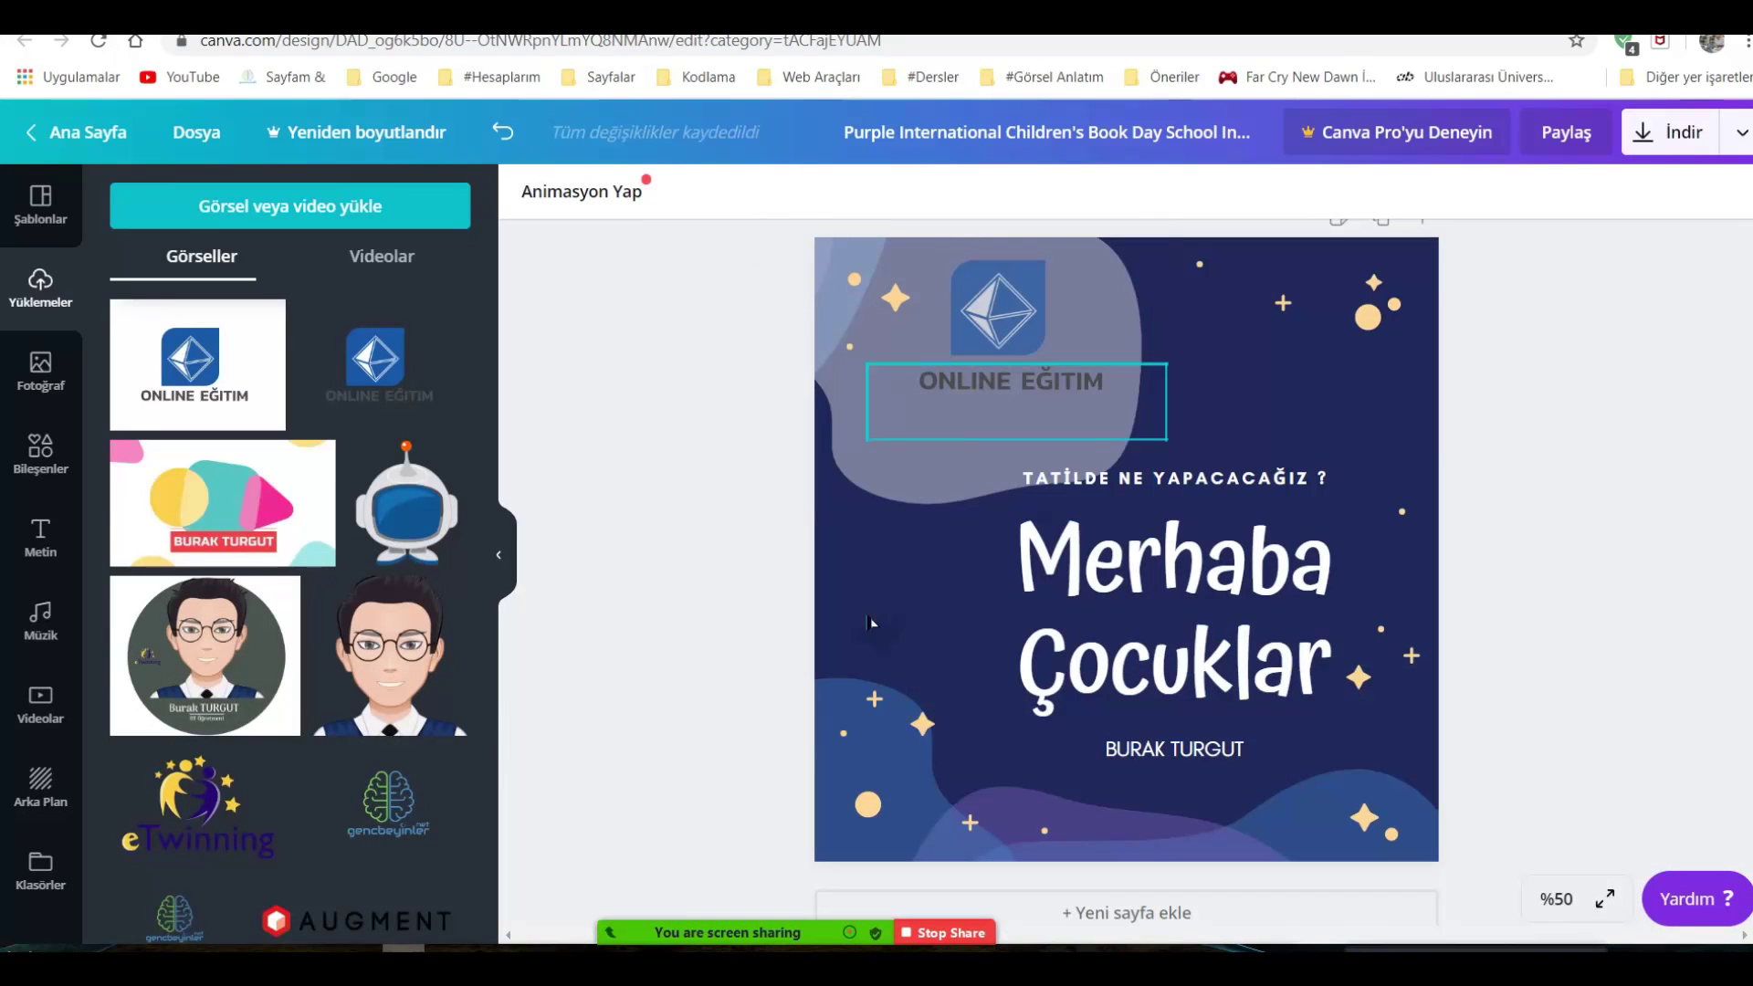
{"action": "key", "text": "alt+Tab"}
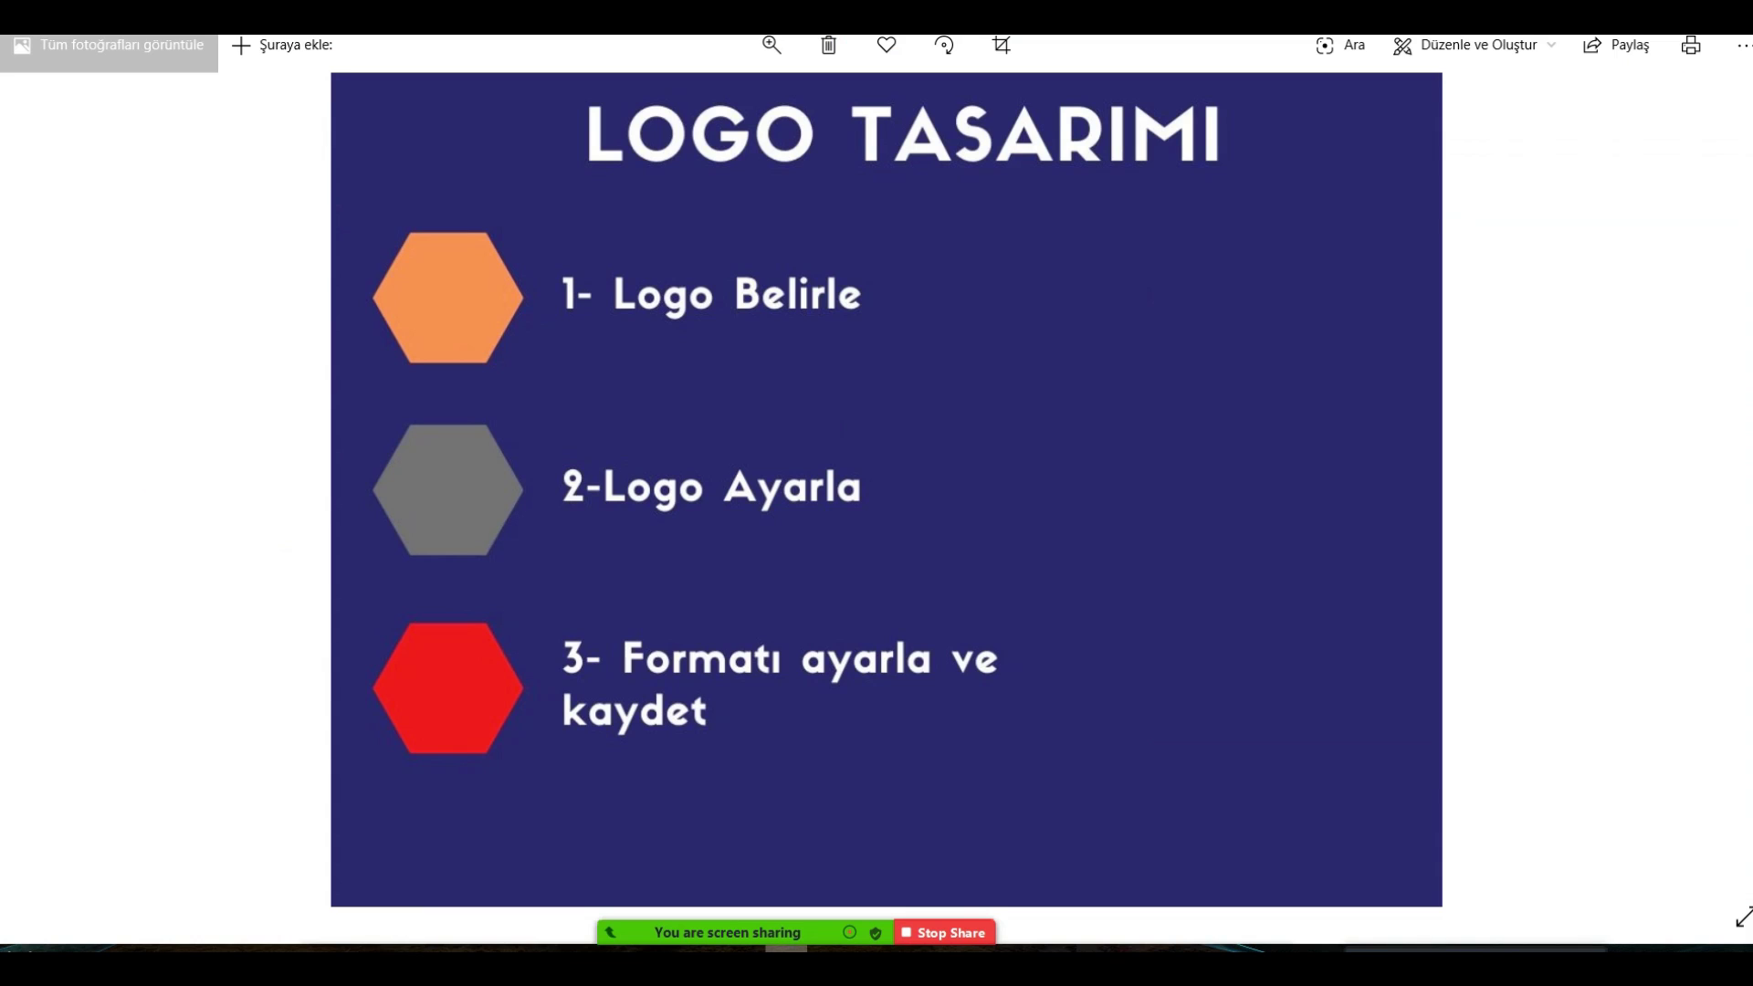
{"action": "key", "text": "Right"}
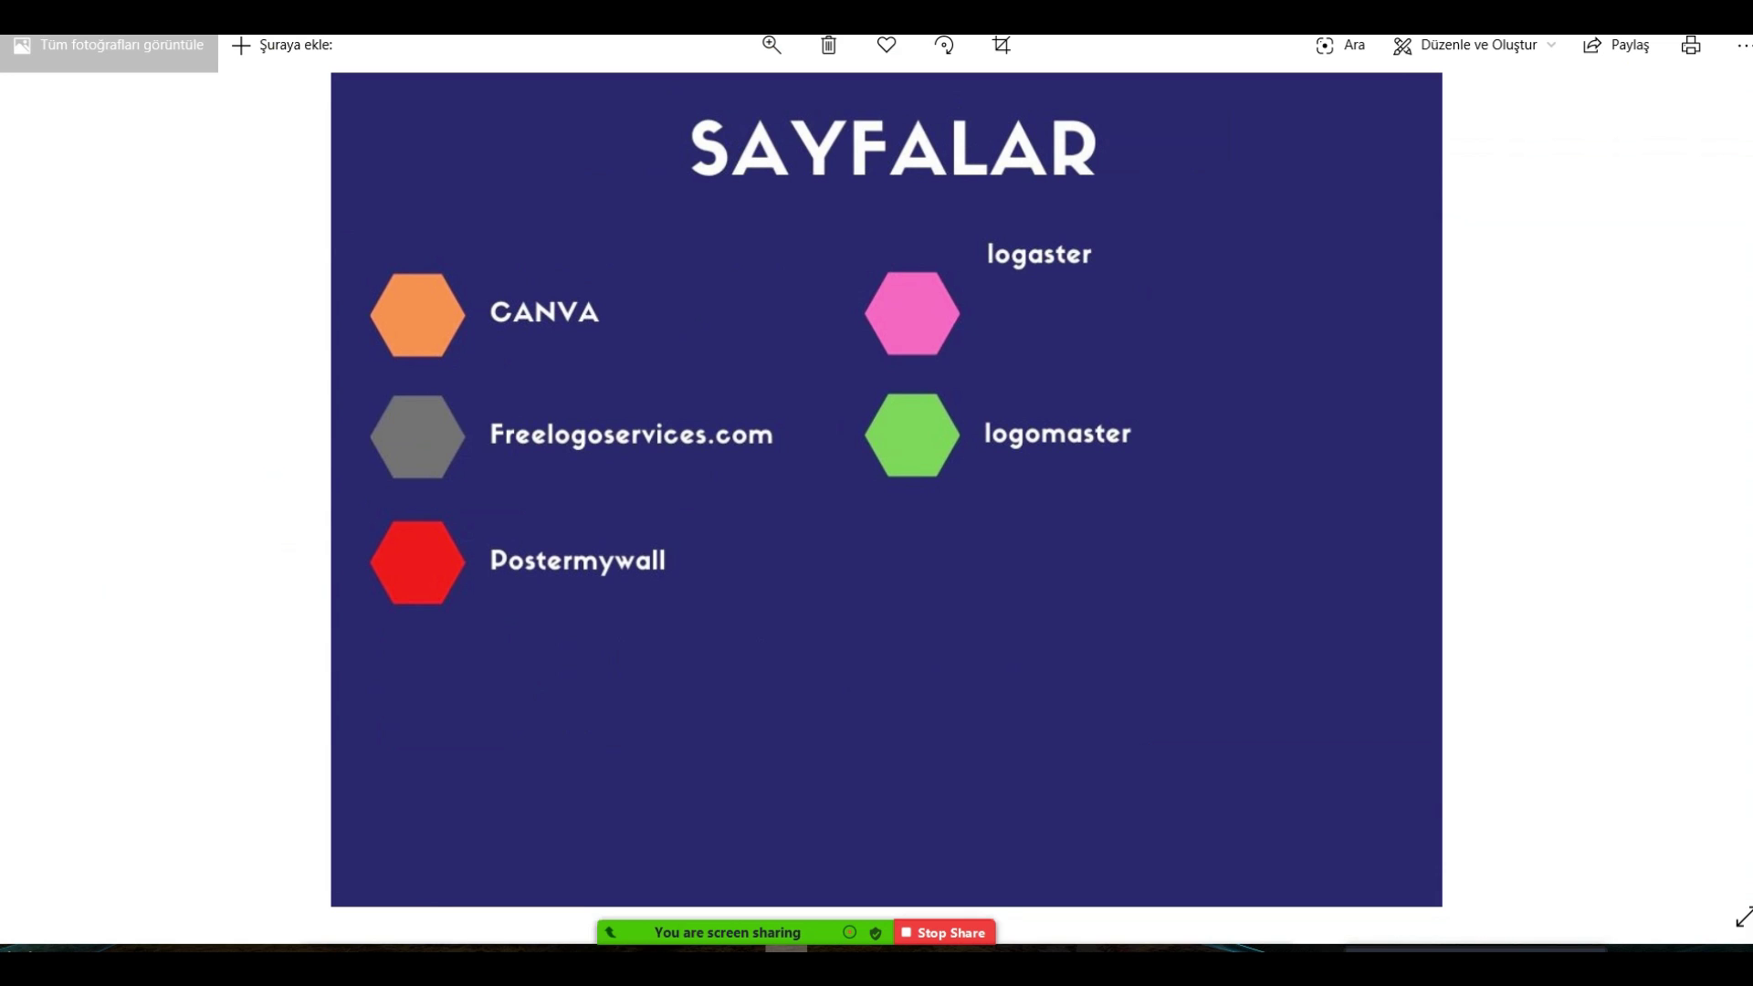
{"action": "key", "text": "Left"}
{"action": "left_click", "coordinate": [404, 911]}
{"action": "key", "text": "alt+Tab"}
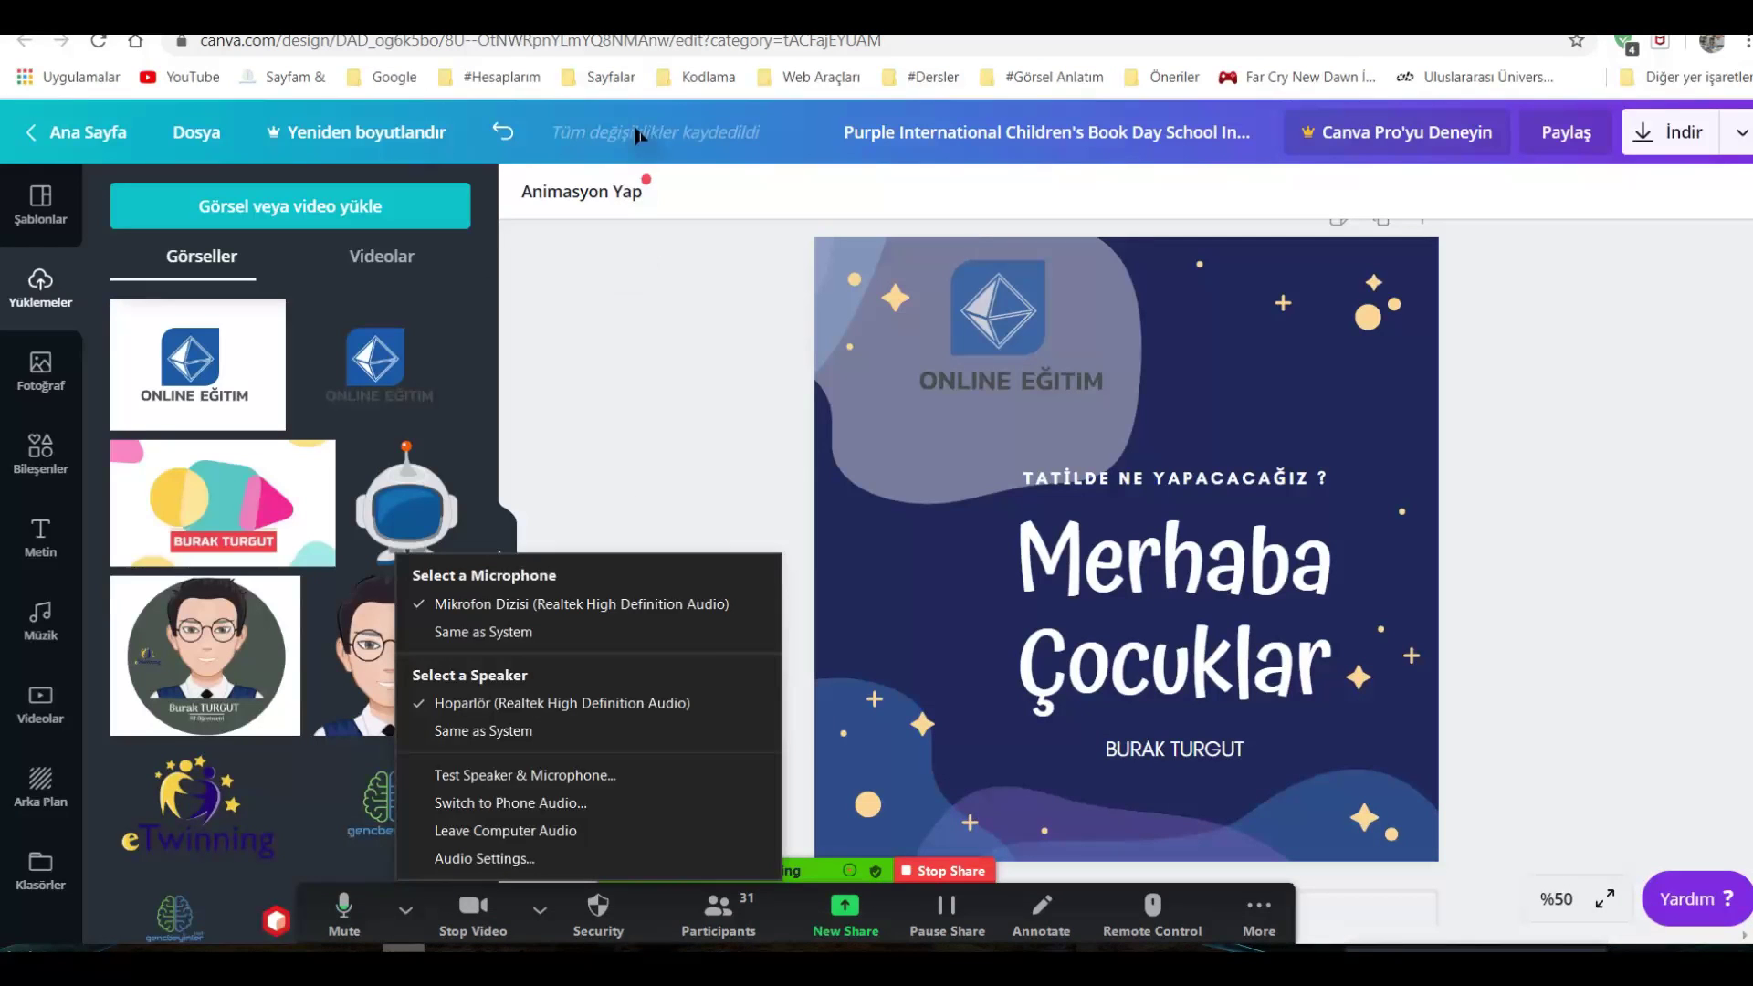
Open the Logaster site in a new browser tab and generate logo concepts for the brand name Okul.
{"action": "key", "text": "ctrl+t"}
{"action": "type", "text": "LO"}
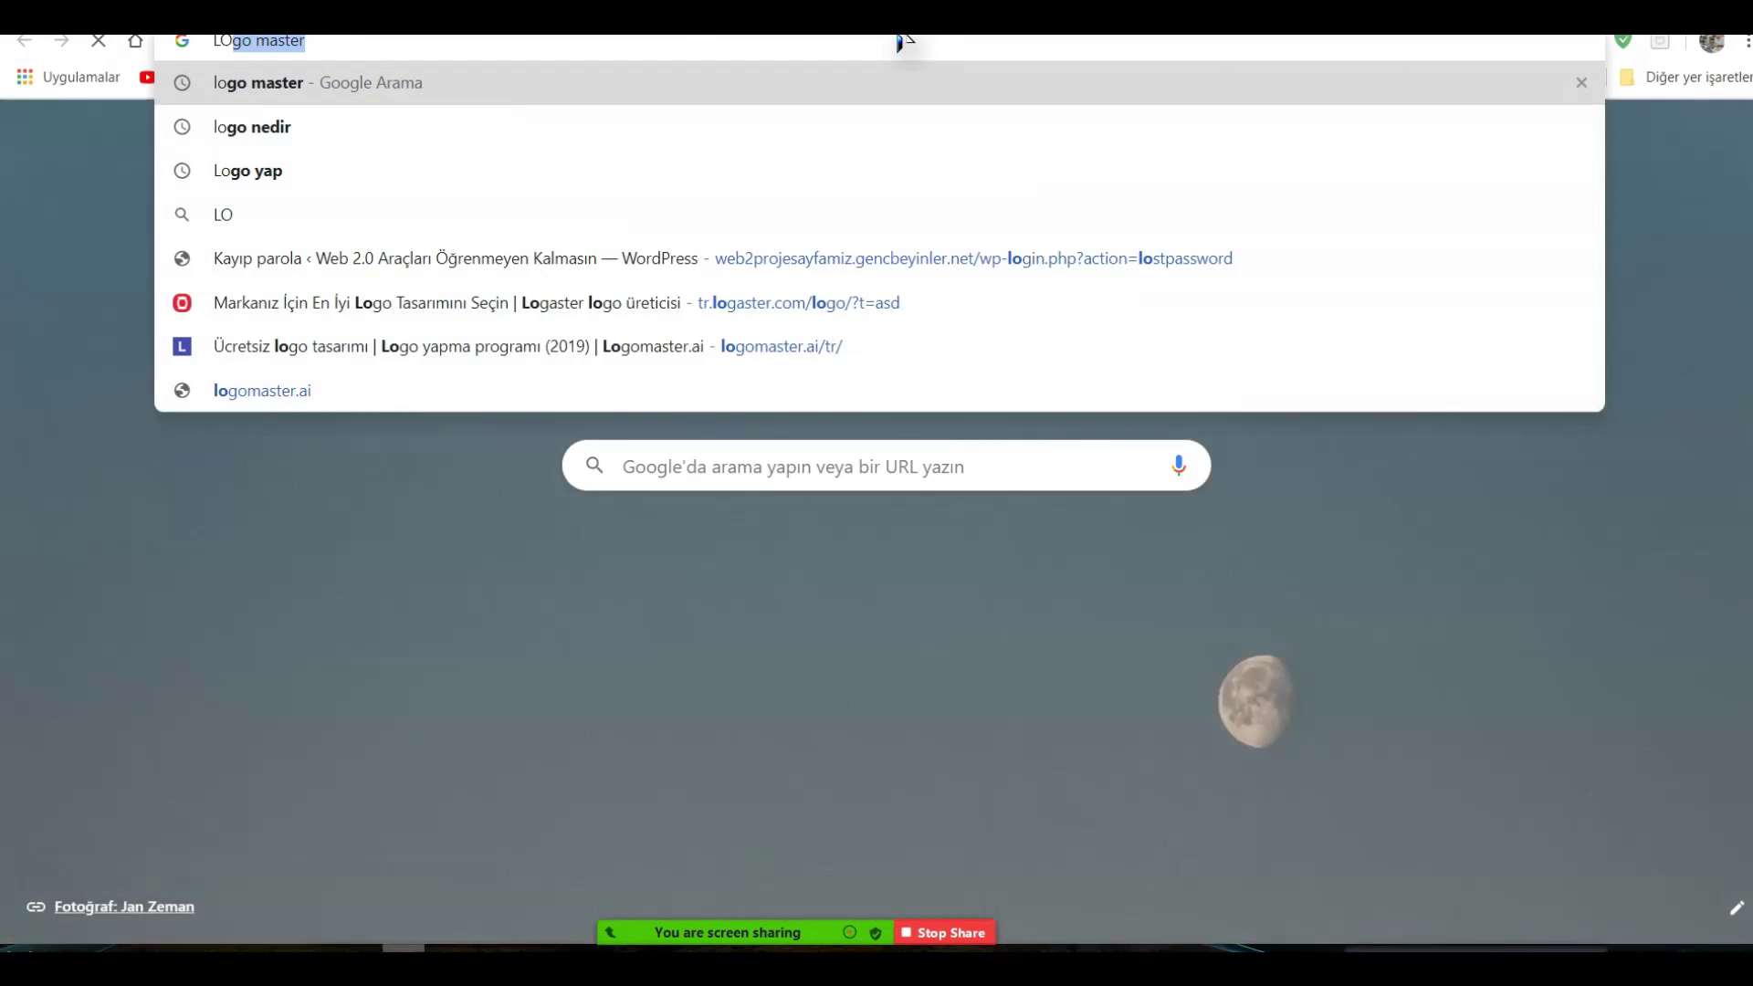
{"action": "type", "text": "GASTER"}
{"action": "key", "text": "Return"}
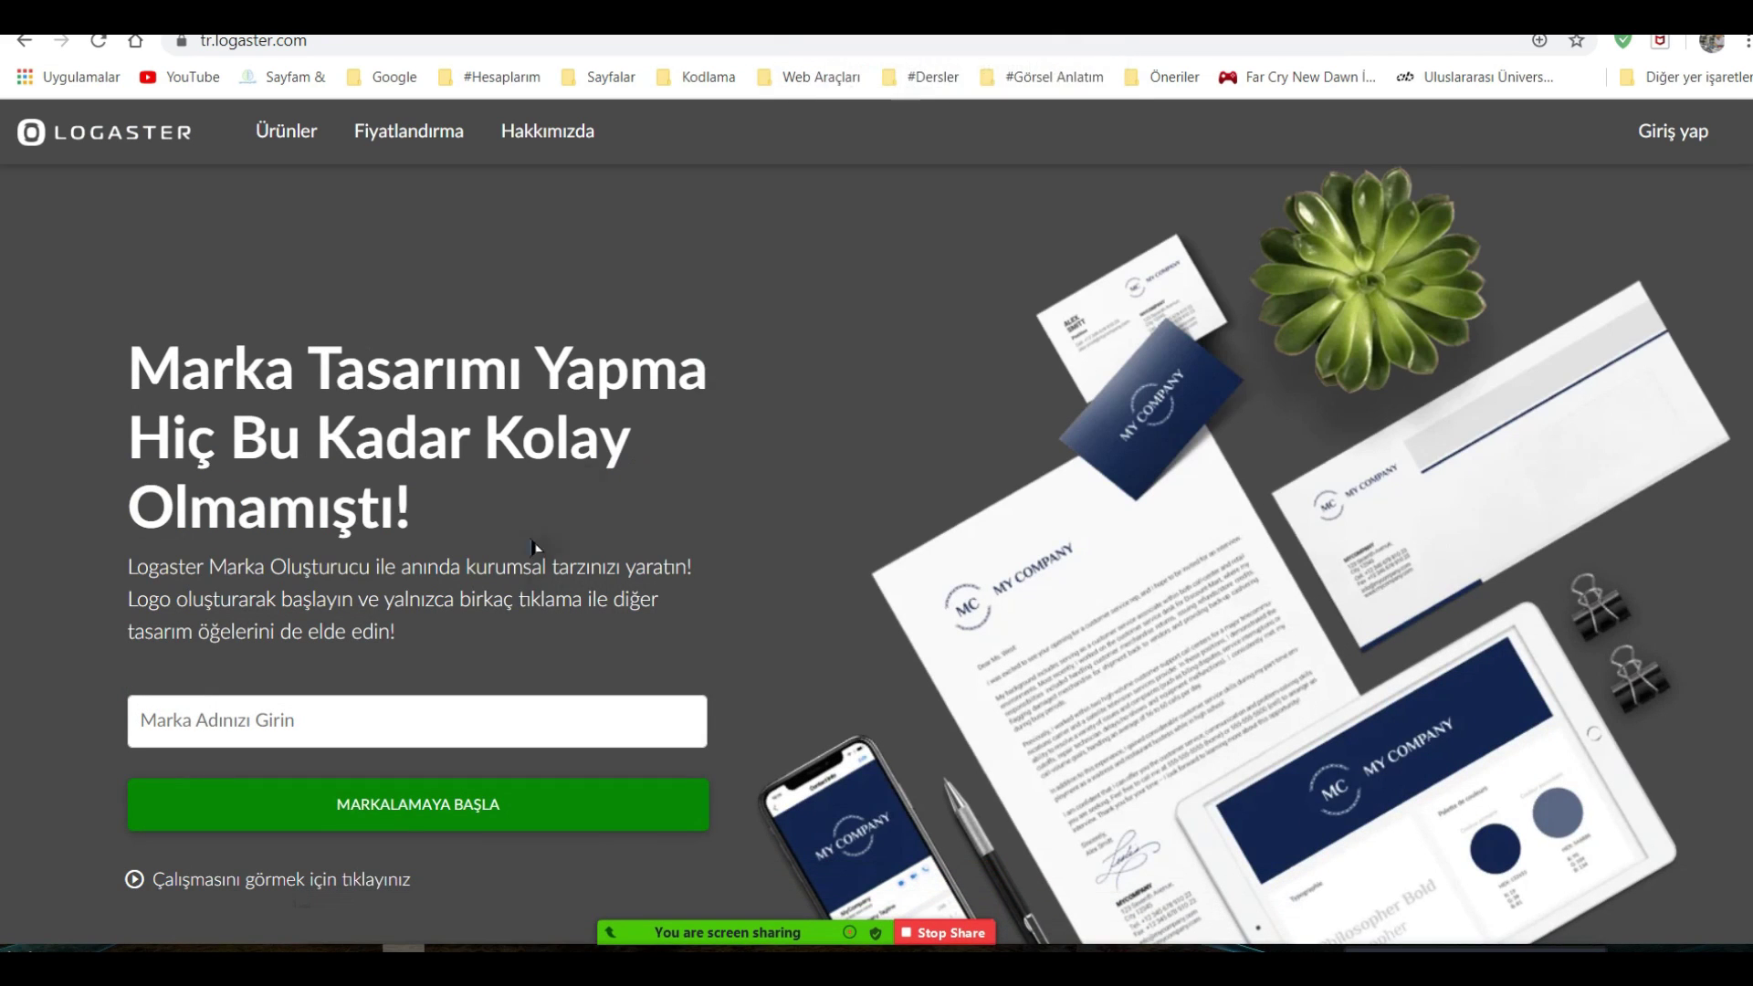
{"action": "left_click", "coordinate": [419, 717]}
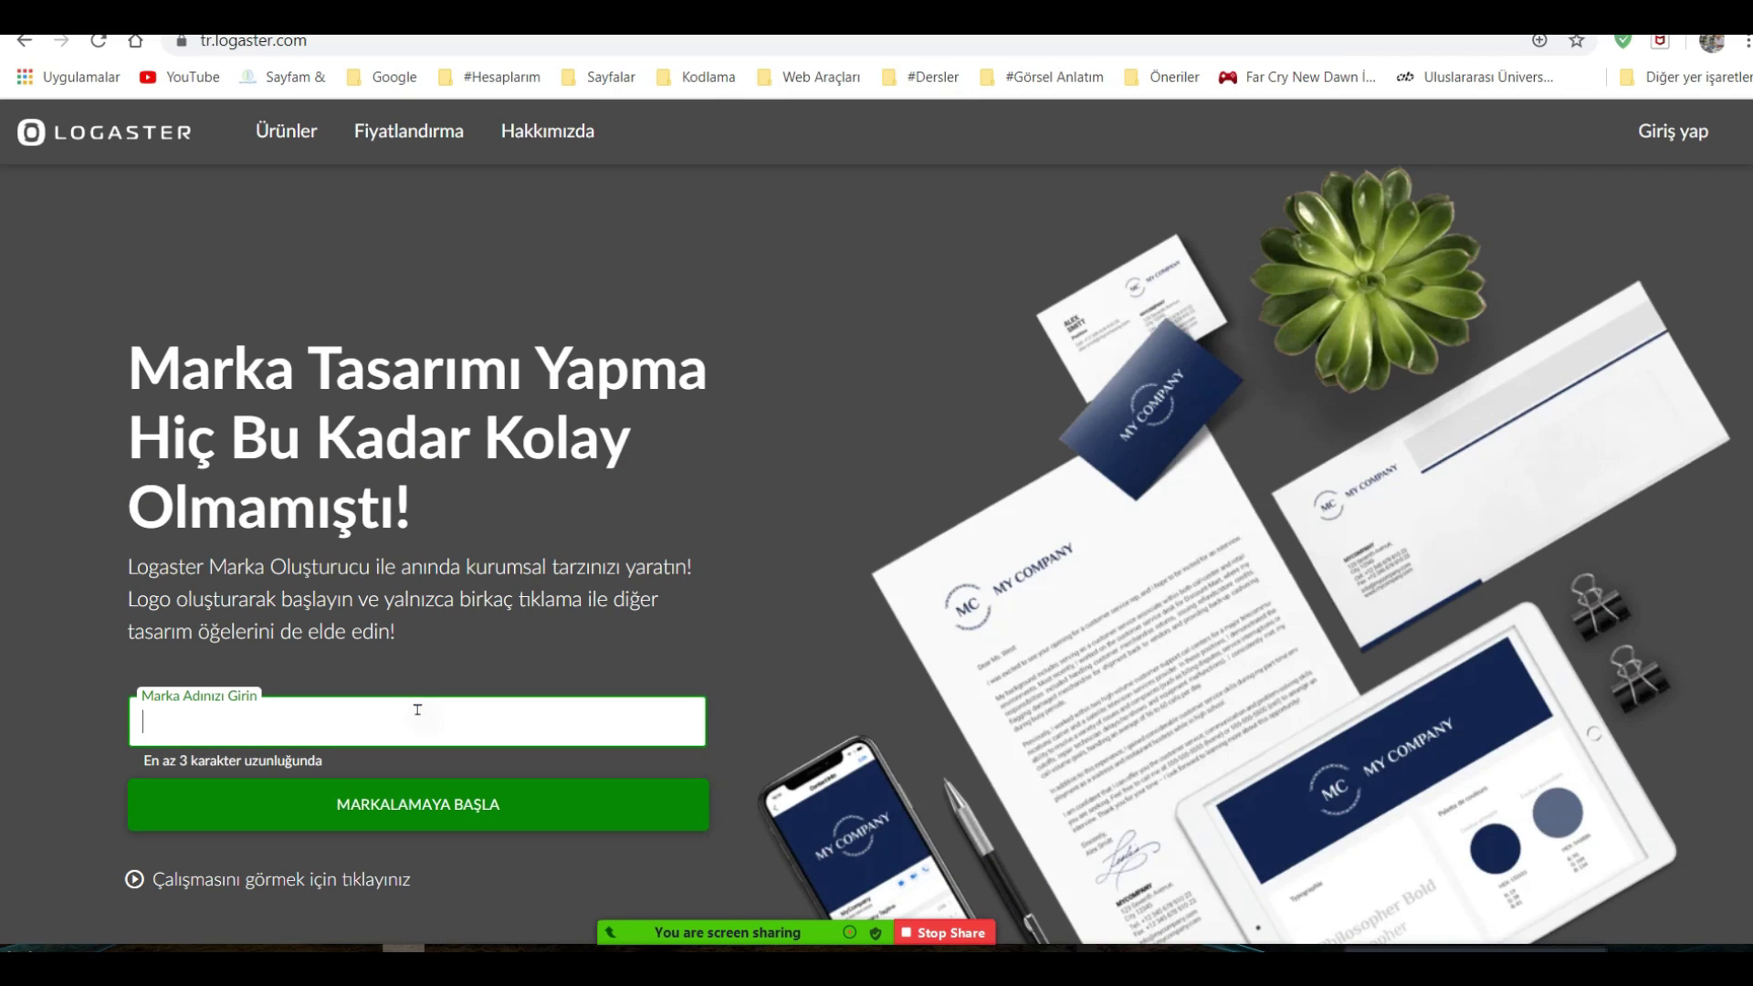
{"action": "left_click", "coordinate": [430, 809]}
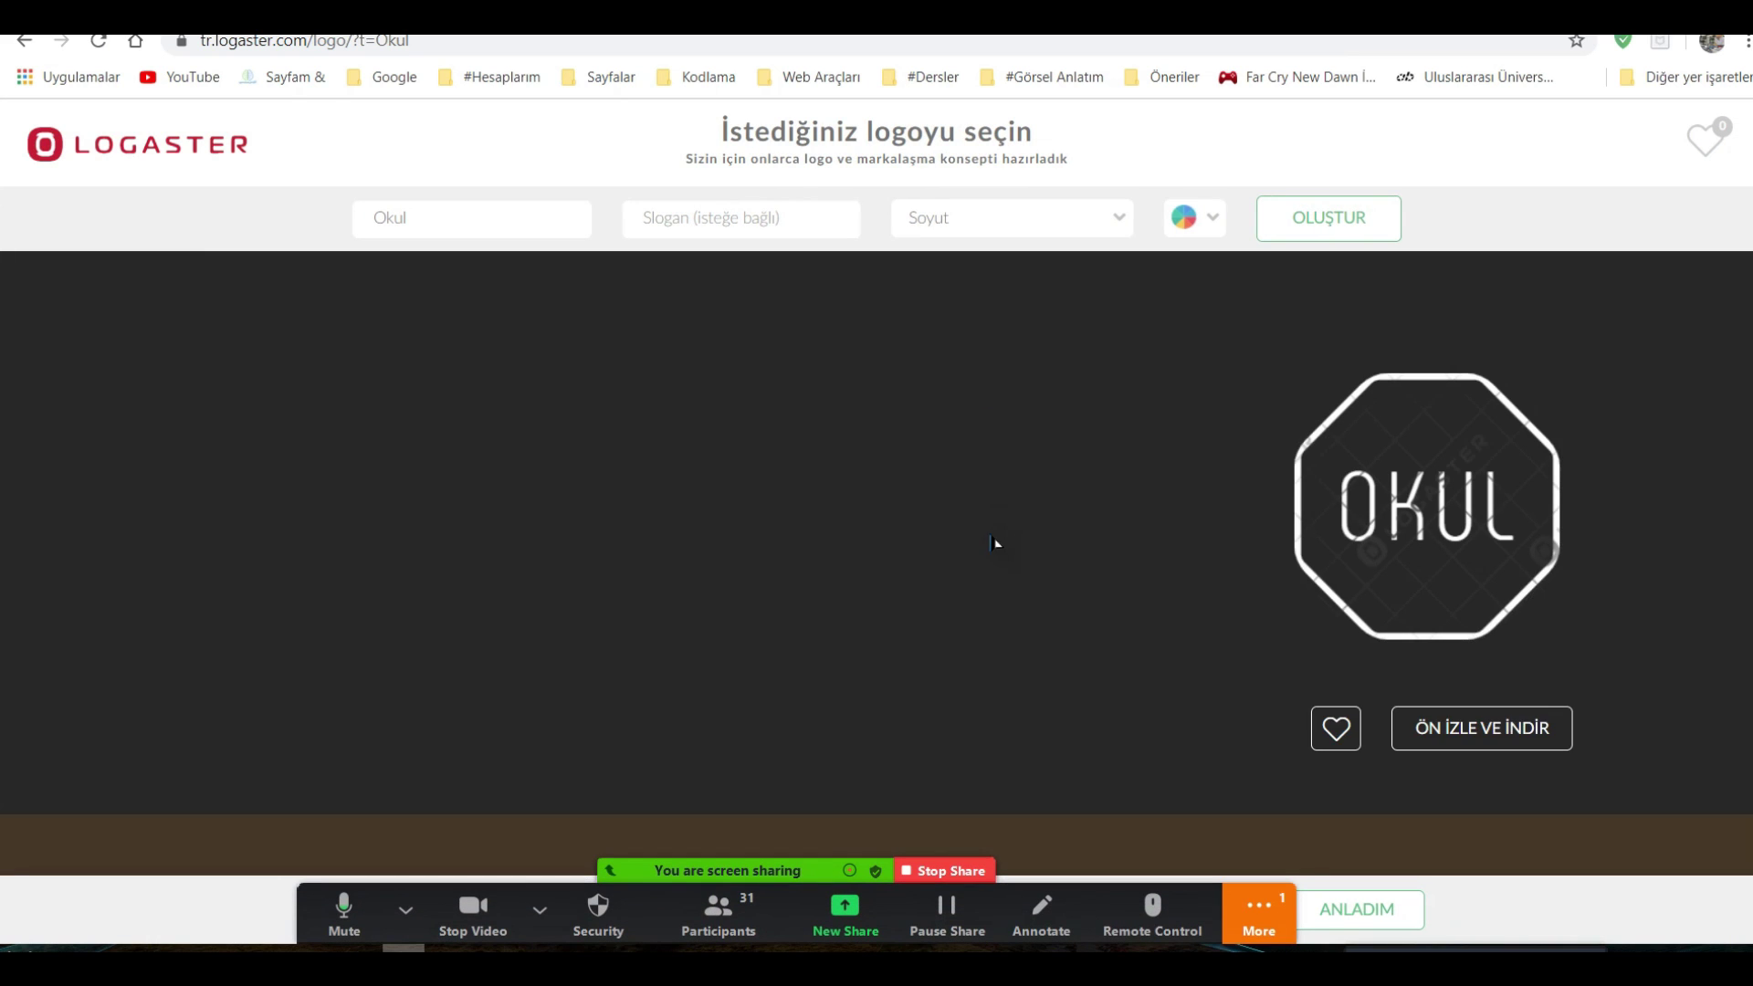
Read the meeting chat and look over the generated Okul logo concepts.
{"action": "left_click", "coordinate": [1259, 913]}
{"action": "left_click", "coordinate": [1283, 548]}
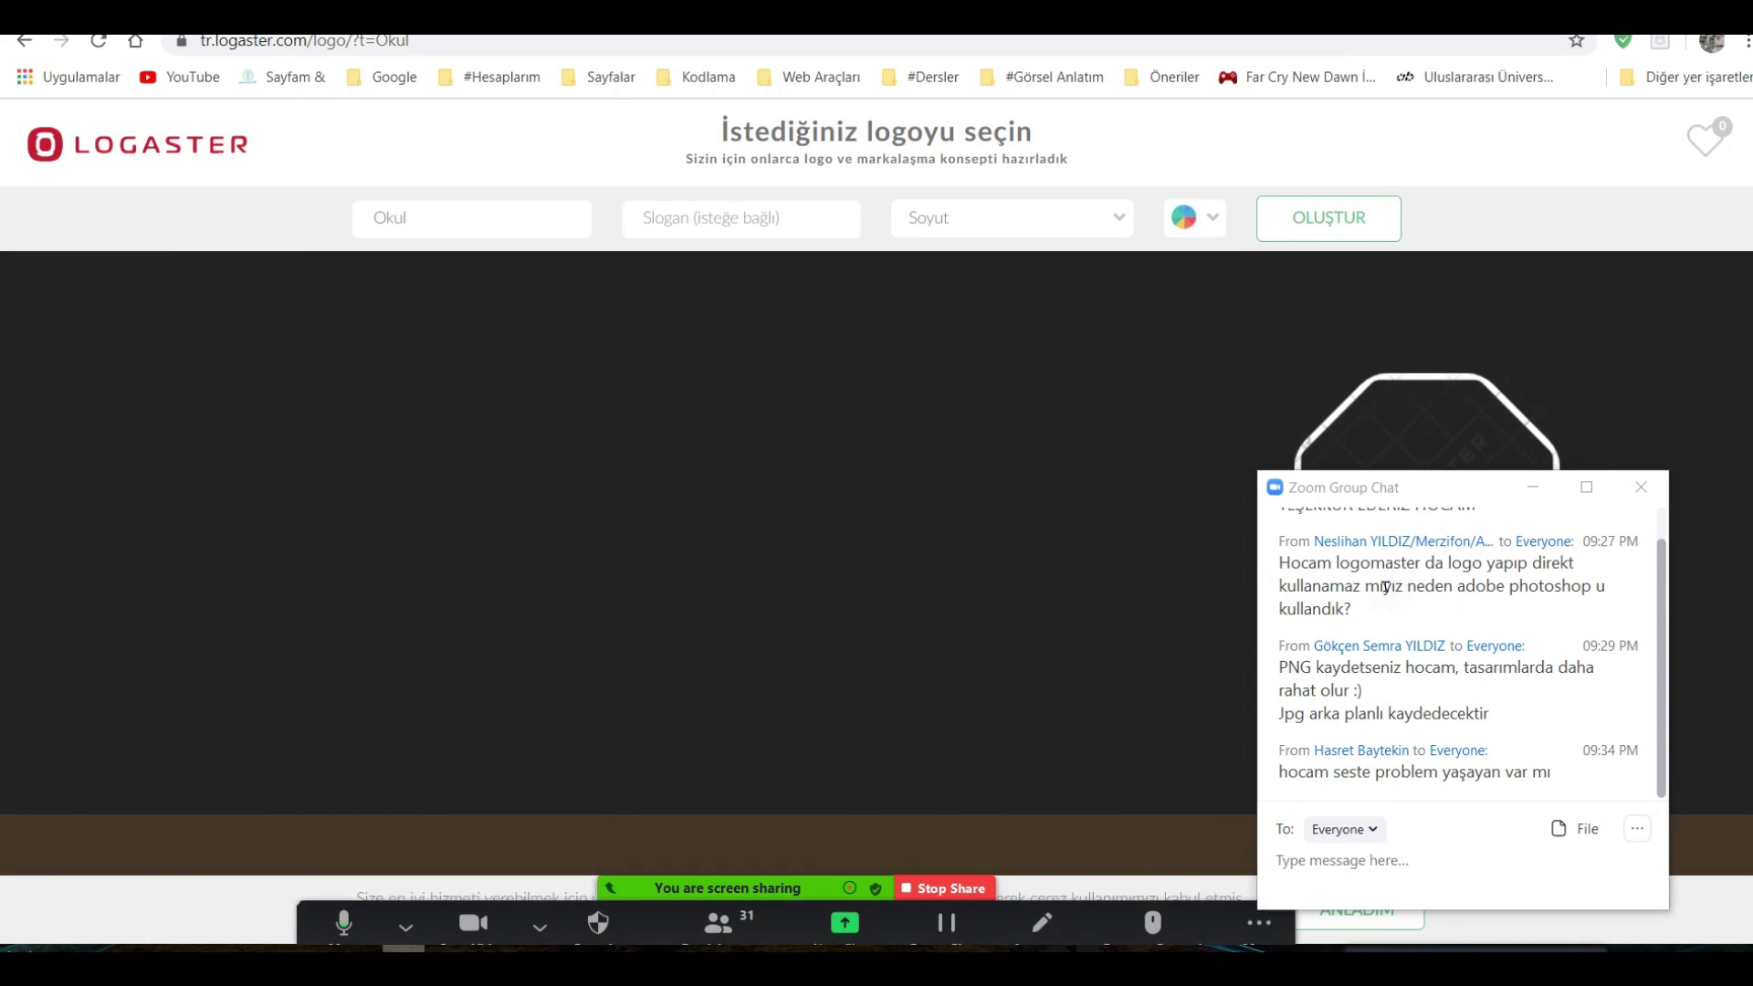
{"action": "left_click", "coordinate": [1533, 486]}
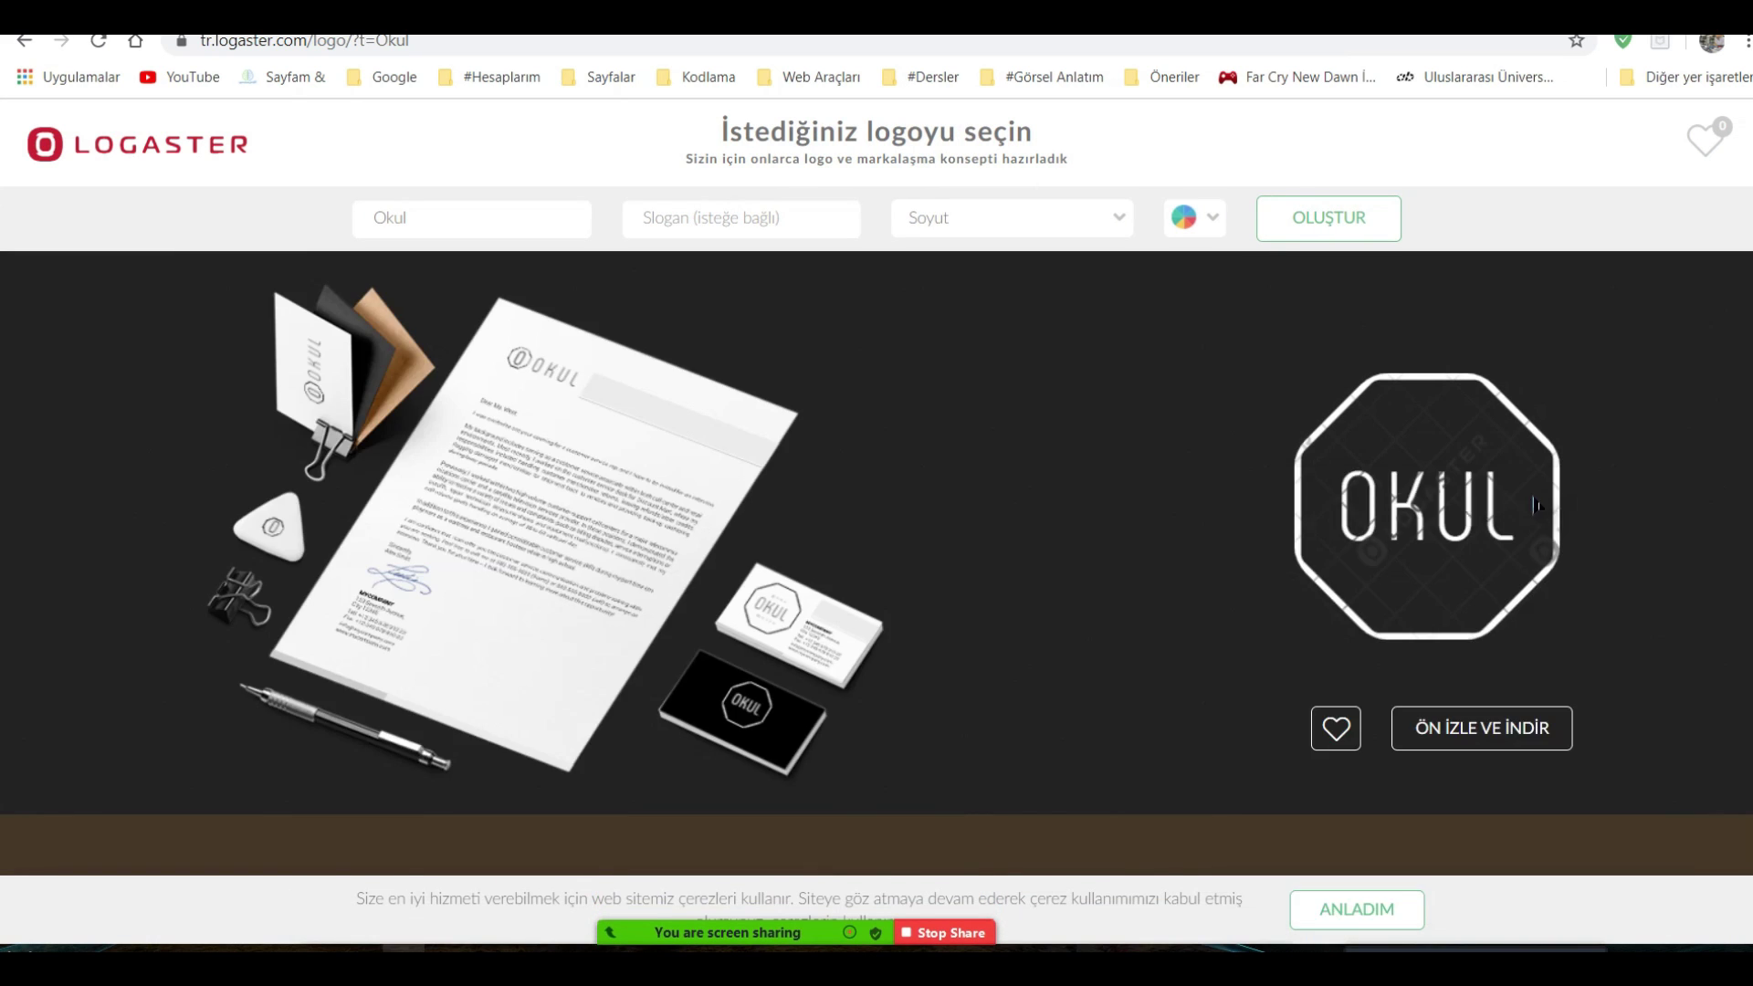
{"action": "scroll", "coordinate": [929, 452], "scroll_direction": "down", "scroll_amount": 4}
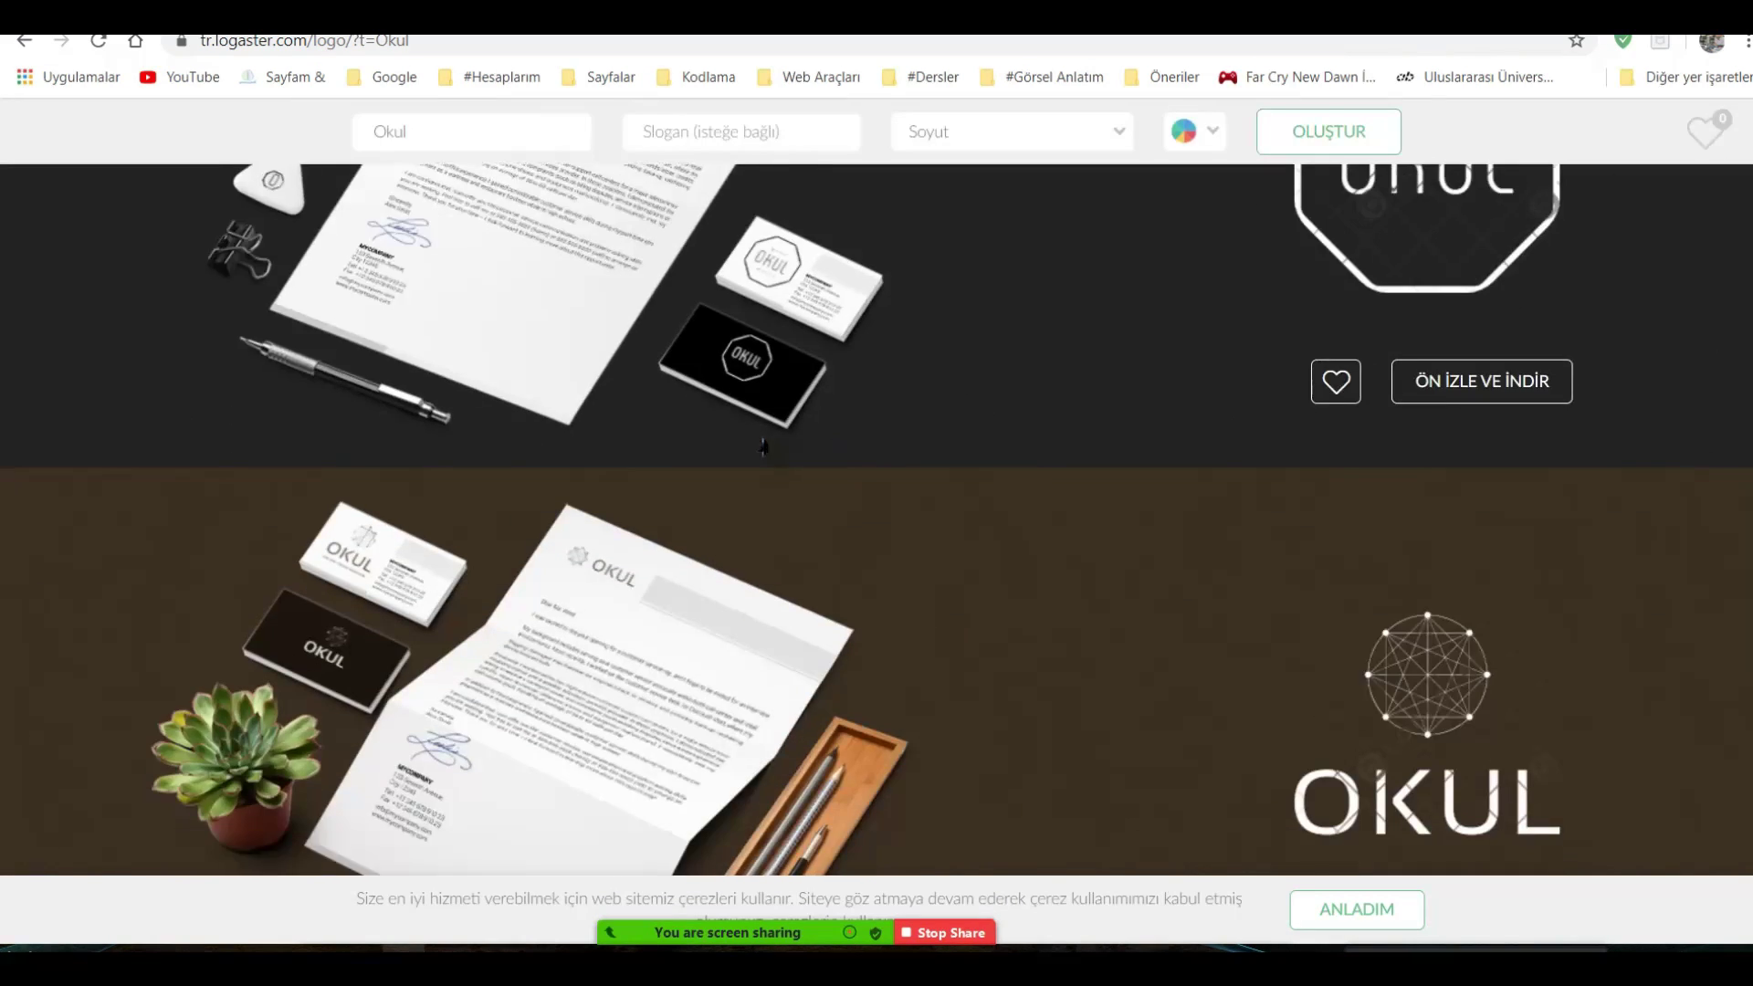
{"action": "scroll", "coordinate": [1370, 424], "scroll_direction": "up", "scroll_amount": 4}
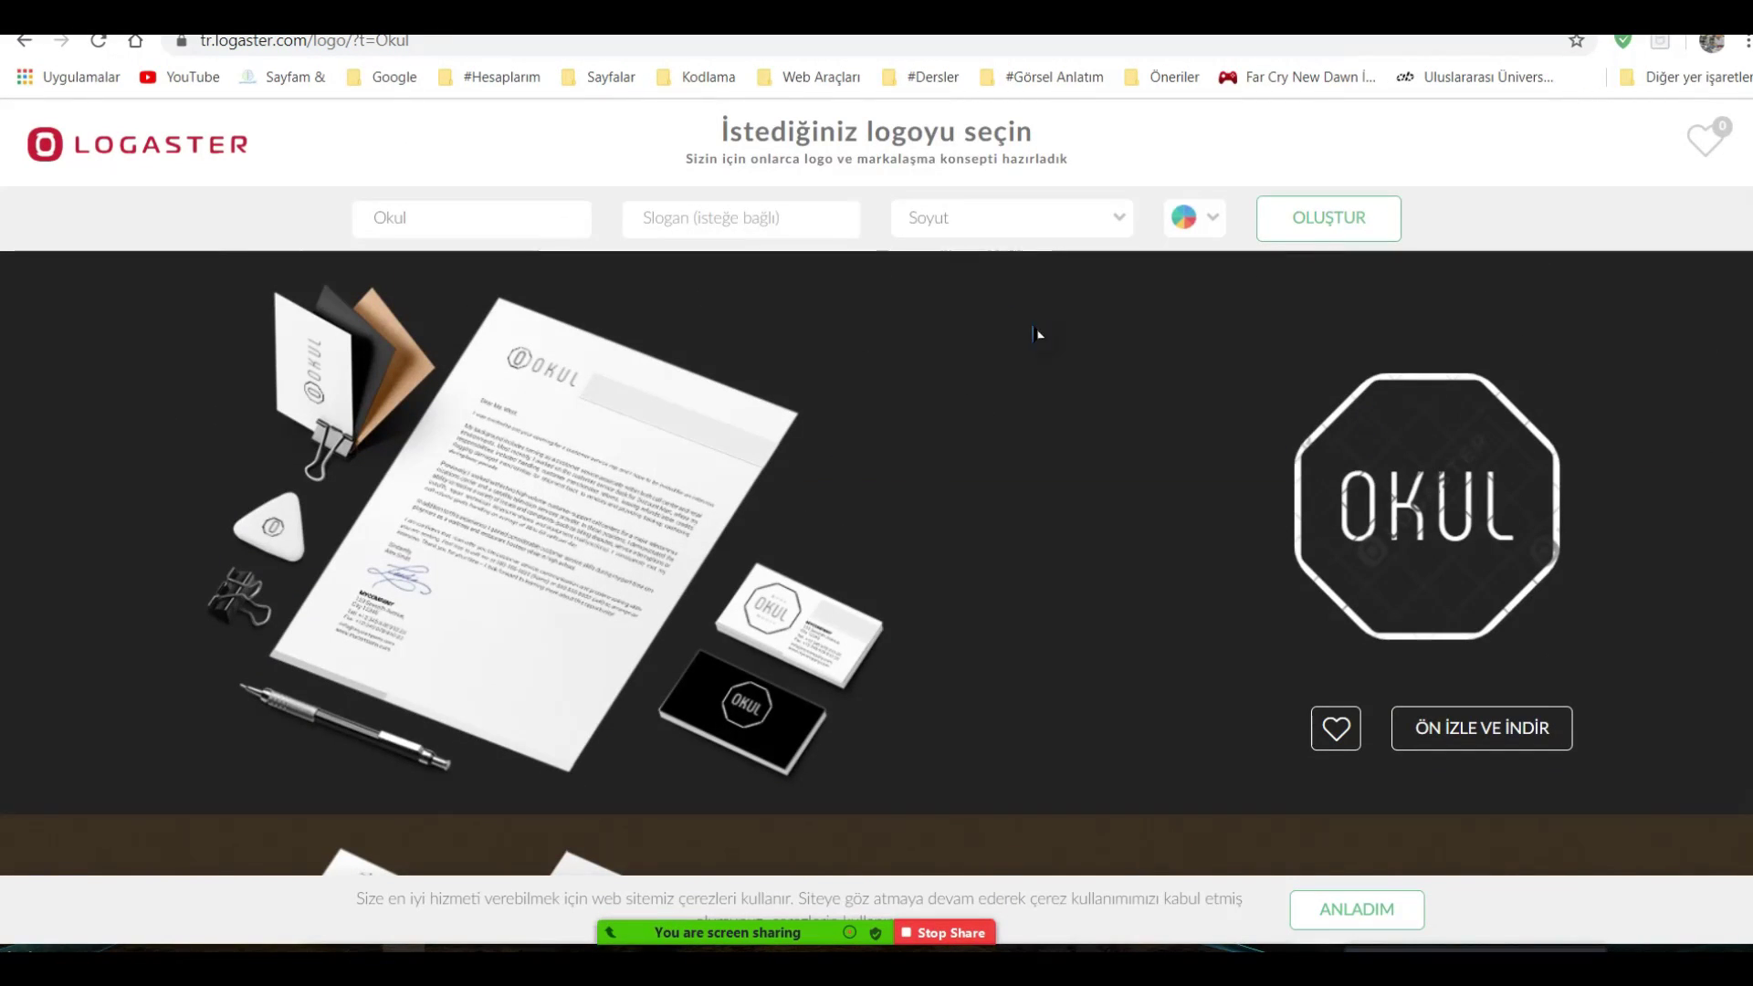
Set the brand name to Online Eğitim and the slogan to Tüm Dersler.
{"action": "left_click", "coordinate": [738, 233]}
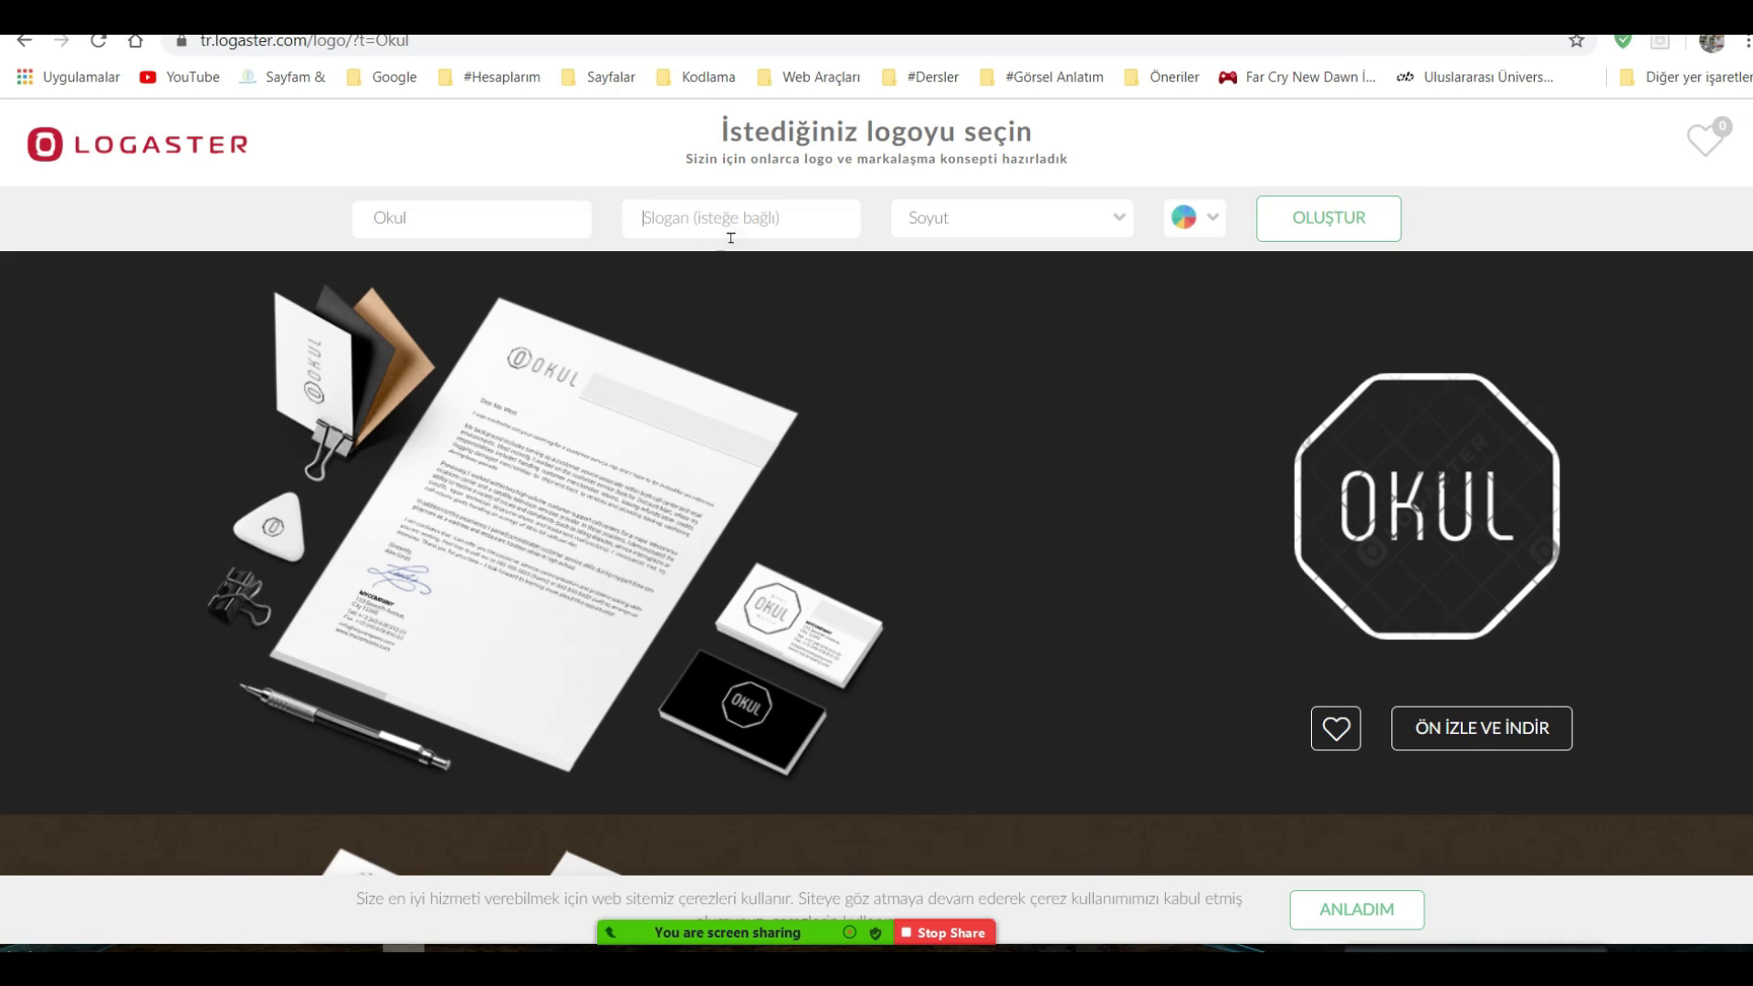
{"action": "type", "text": "M"}
{"action": "key", "text": "BackSpace"}
{"action": "key", "text": "BackSpace"}
{"action": "key", "text": "BackSpace"}
{"action": "left_click_drag", "start_coordinate": [413, 219], "coordinate": [344, 210]}
{"action": "type", "text": "Online EğitimTüm"}
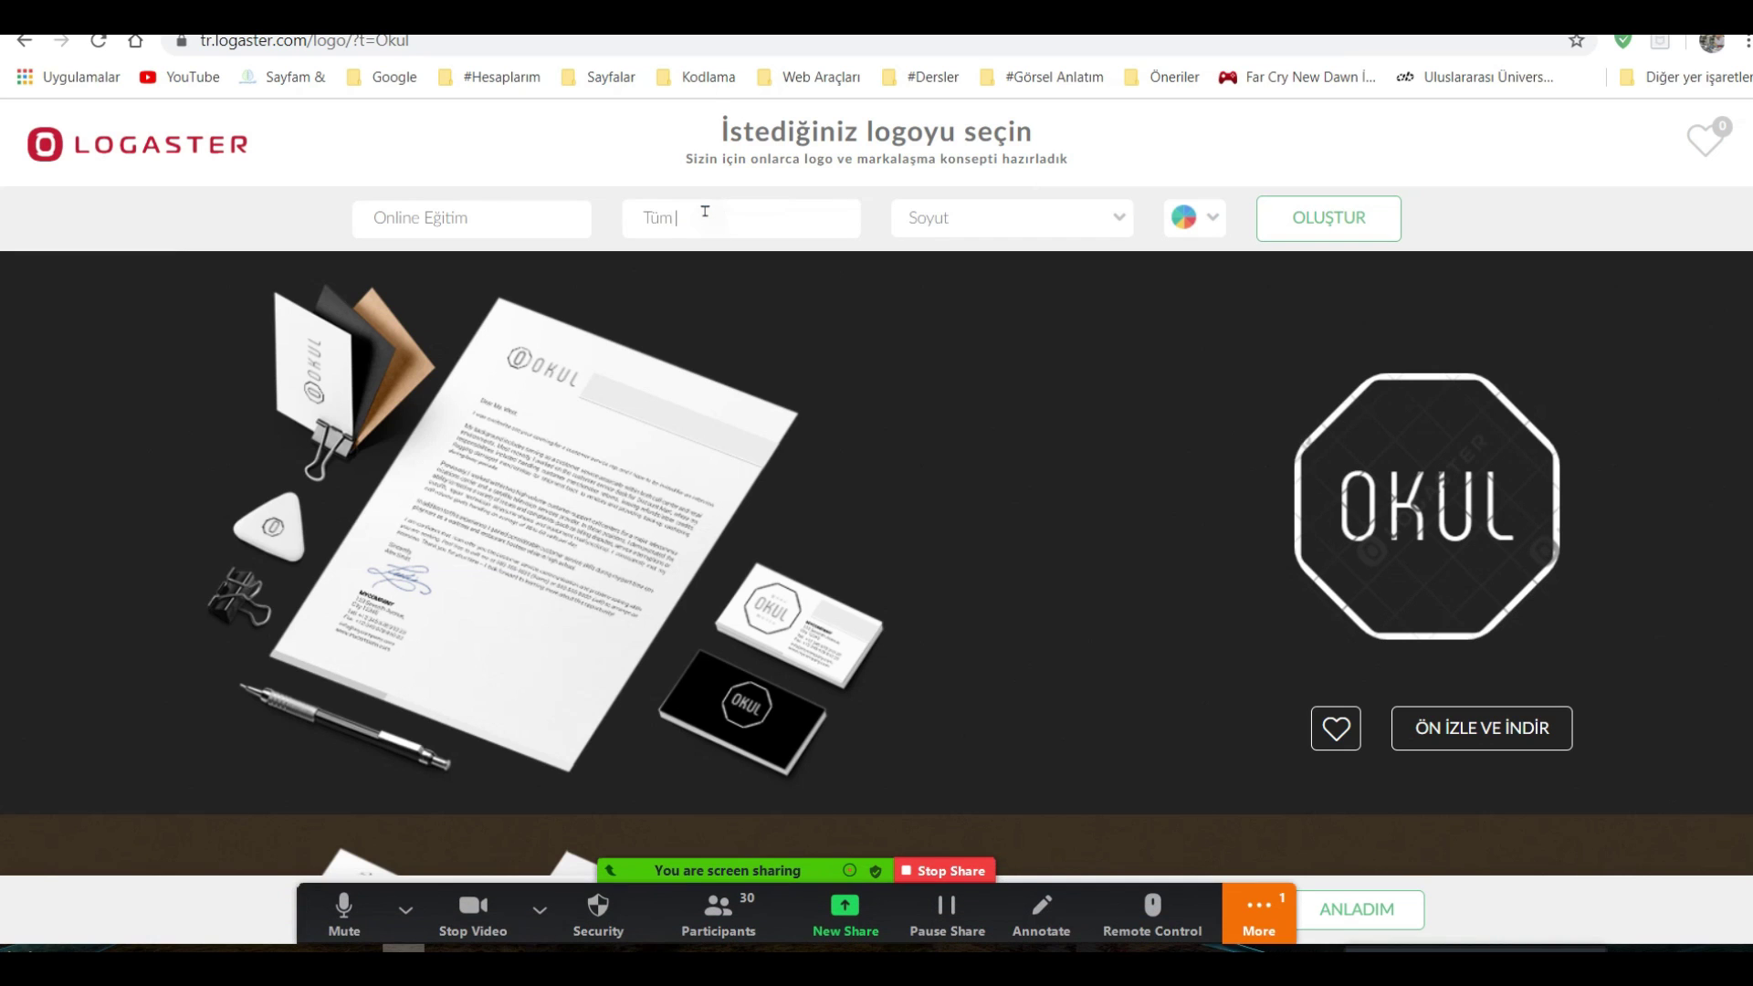
{"action": "type", "text": " Dersler"}
Read the new messages in the meeting chat, minimise it and glance over the logo concepts.
{"action": "left_click", "coordinate": [1235, 929]}
{"action": "left_click", "coordinate": [1278, 549]}
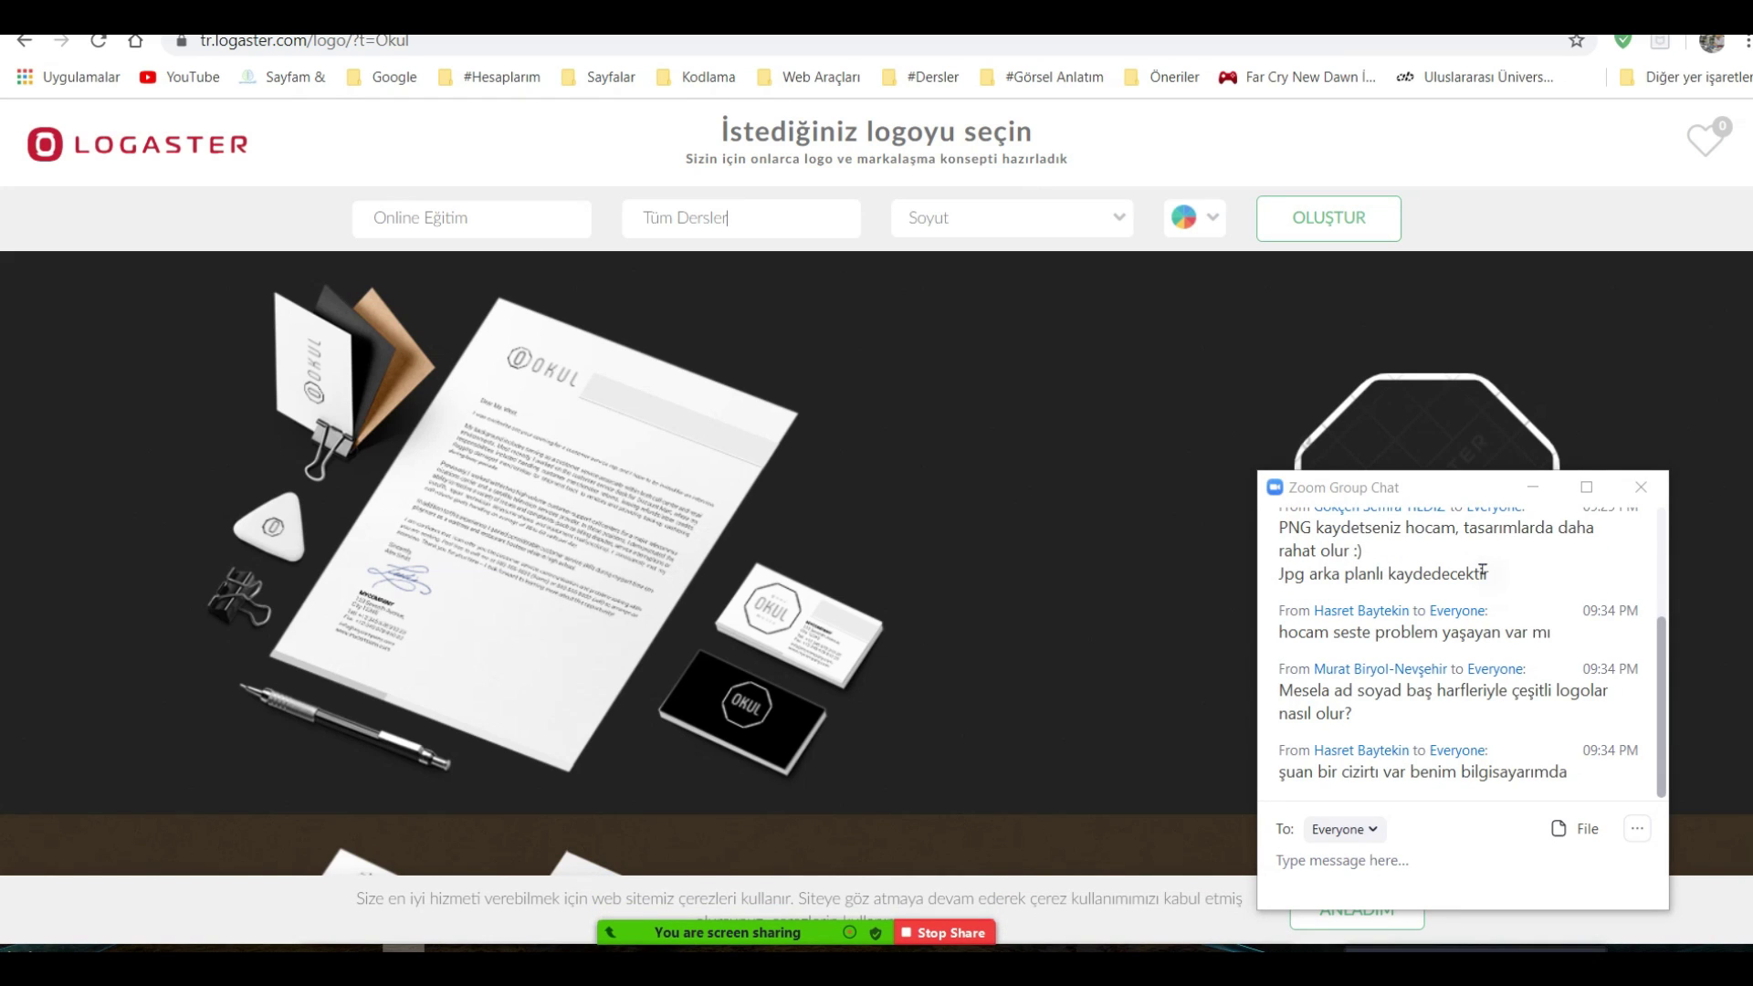
{"action": "left_click", "coordinate": [1533, 486]}
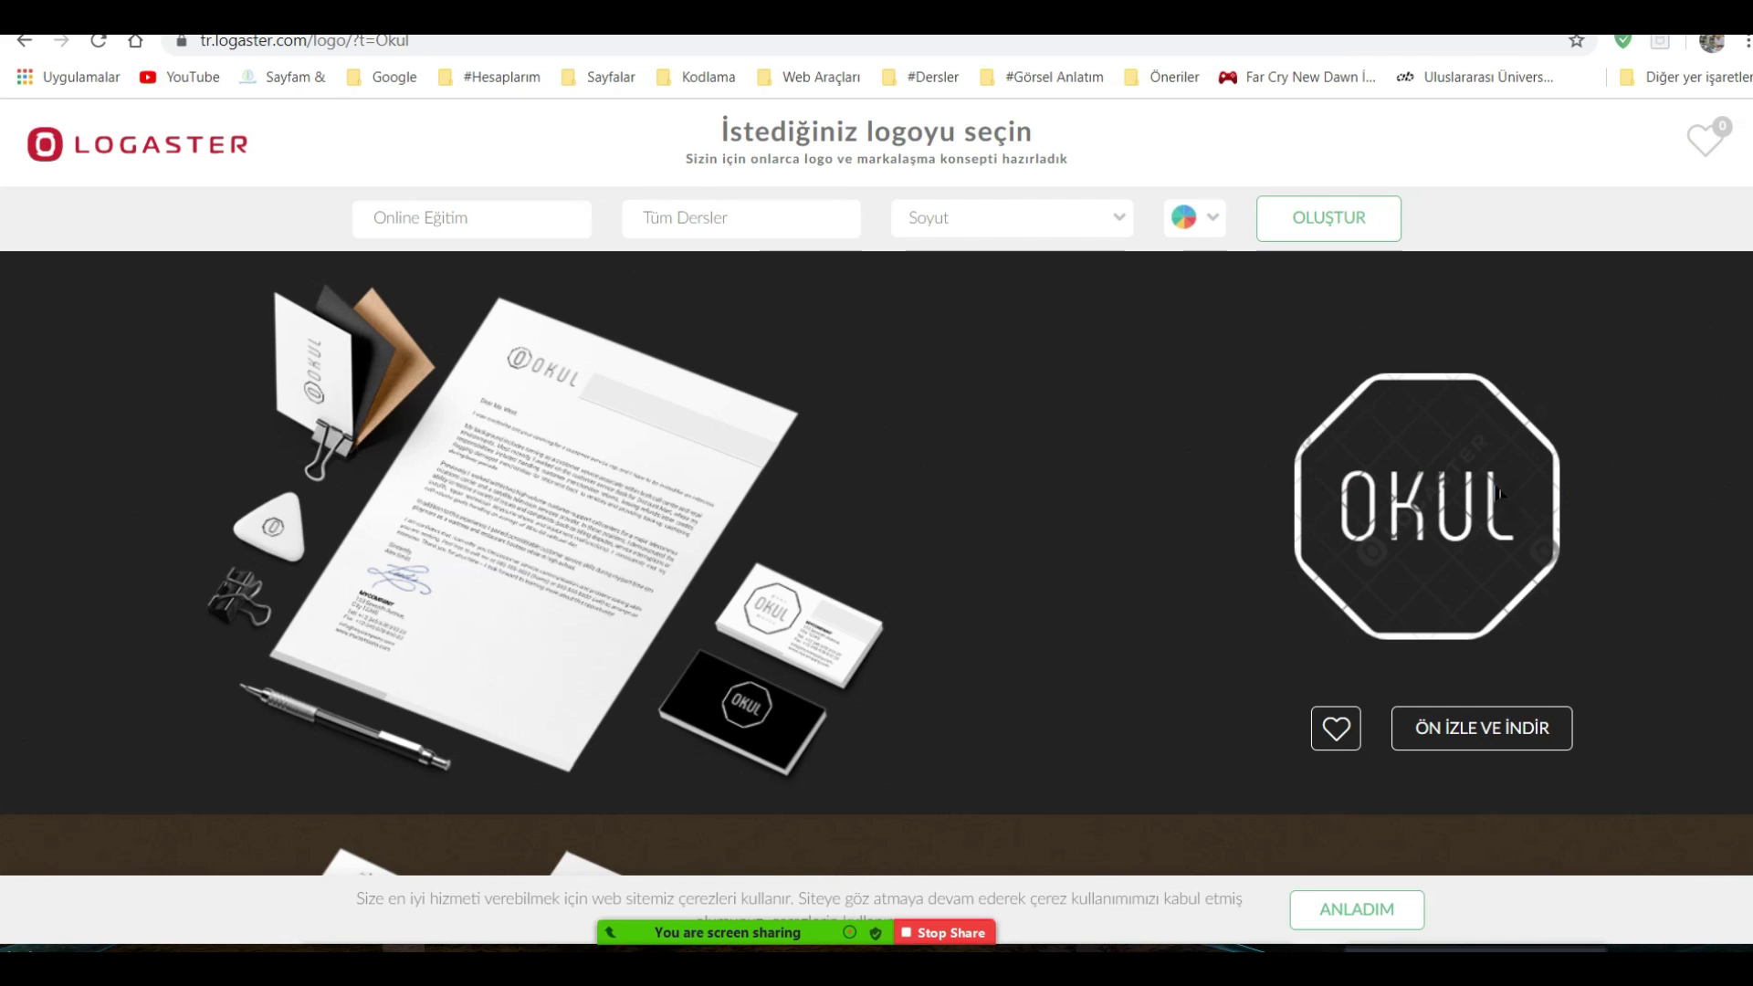
{"action": "scroll", "coordinate": [502, 211], "scroll_direction": "down", "scroll_amount": 2}
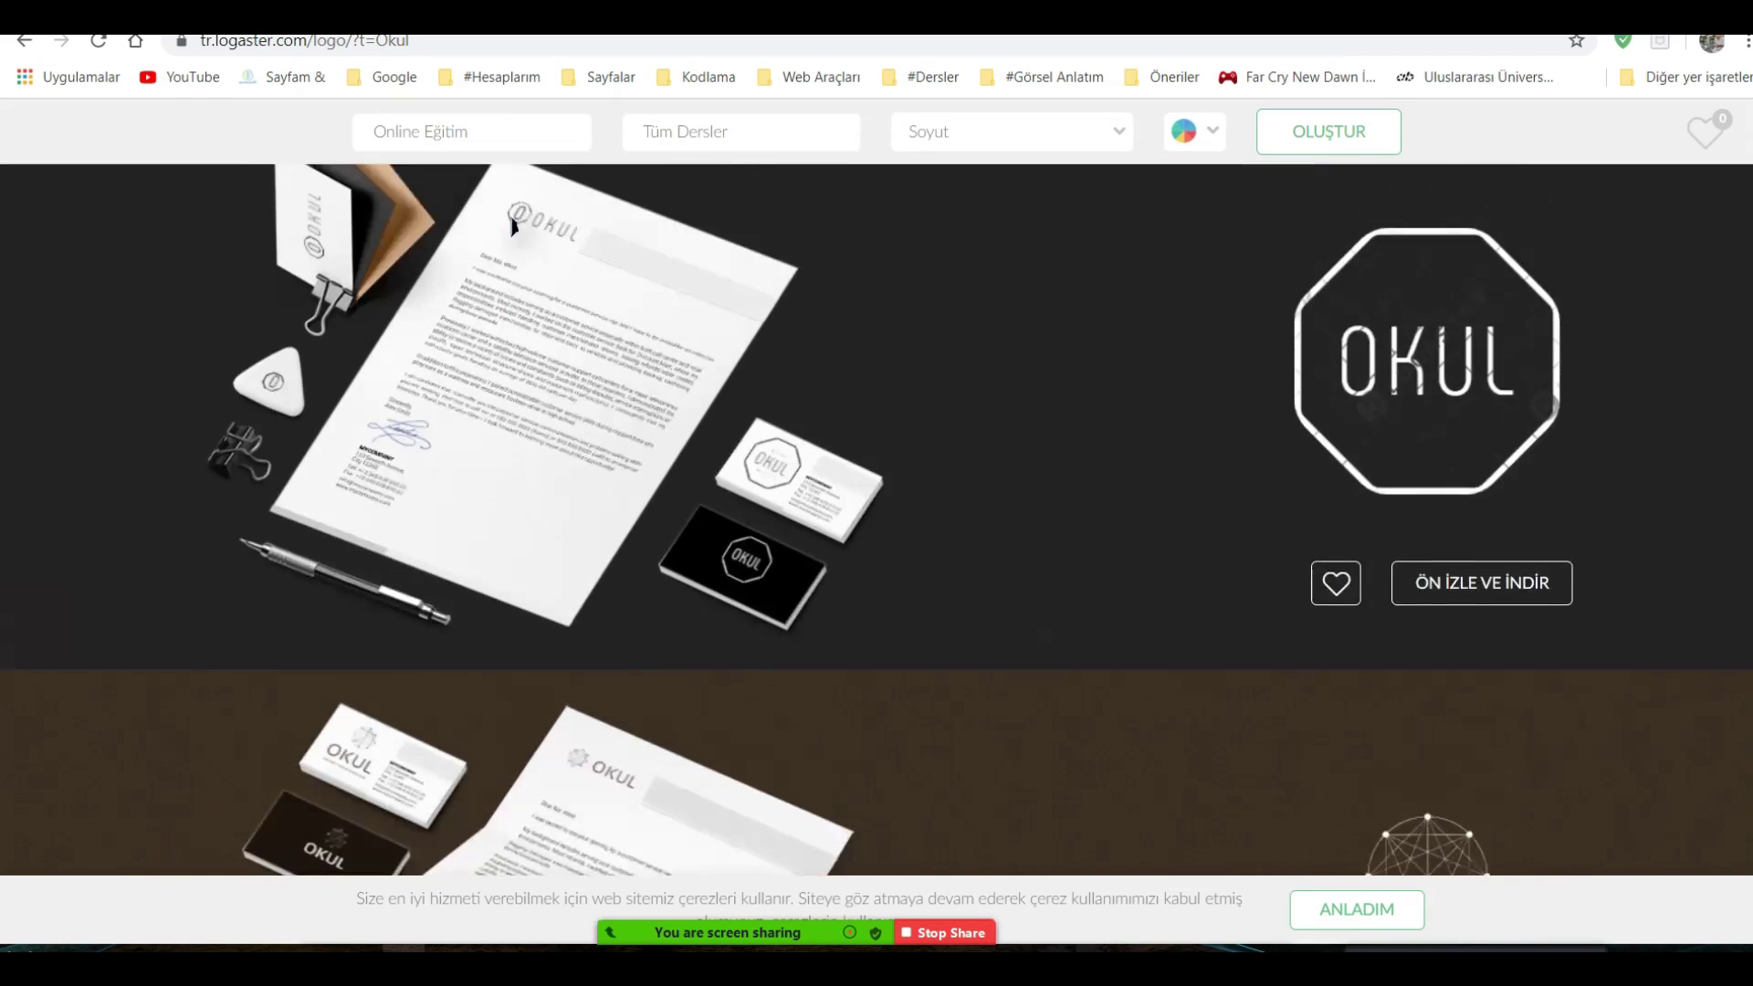
{"action": "scroll", "coordinate": [502, 211], "scroll_direction": "up", "scroll_amount": 2}
Replace the brand name with the single letter B and the slogan with the single letter T.
{"action": "left_click_drag", "start_coordinate": [509, 221], "coordinate": [207, 210]}
{"action": "type", "text": "Burak"}
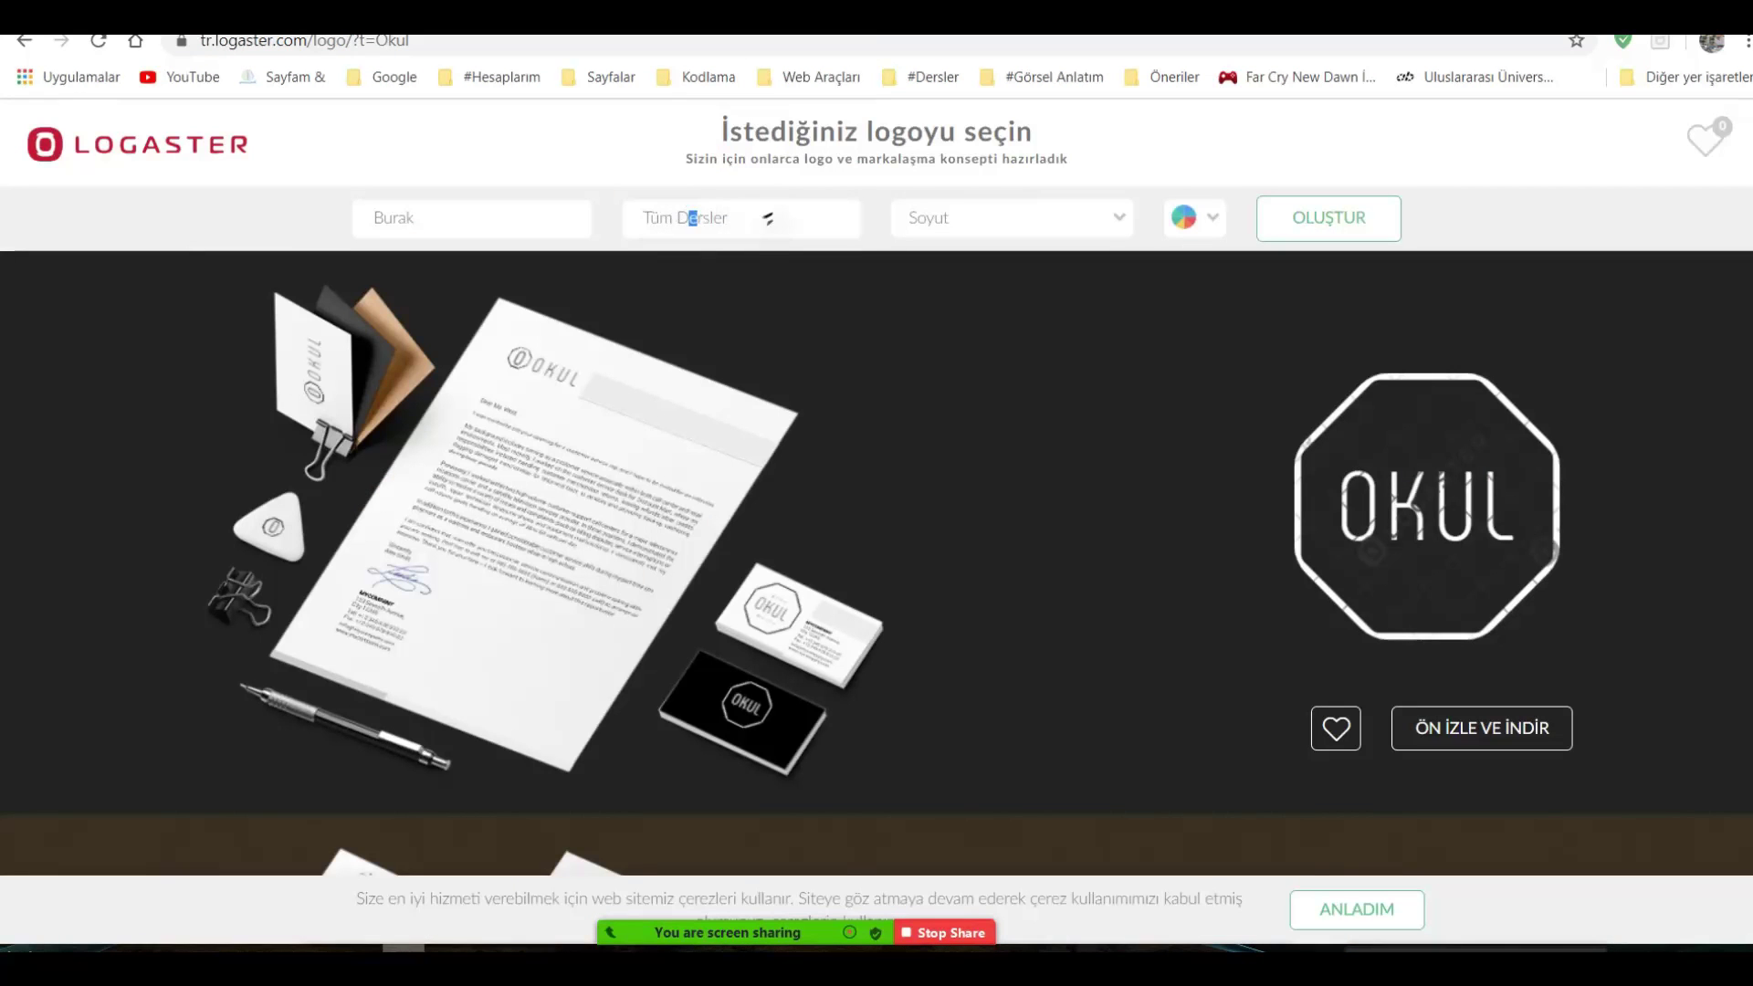
{"action": "left_click_drag", "start_coordinate": [767, 220], "coordinate": [514, 161]}
{"action": "key", "text": "BackSpace"}
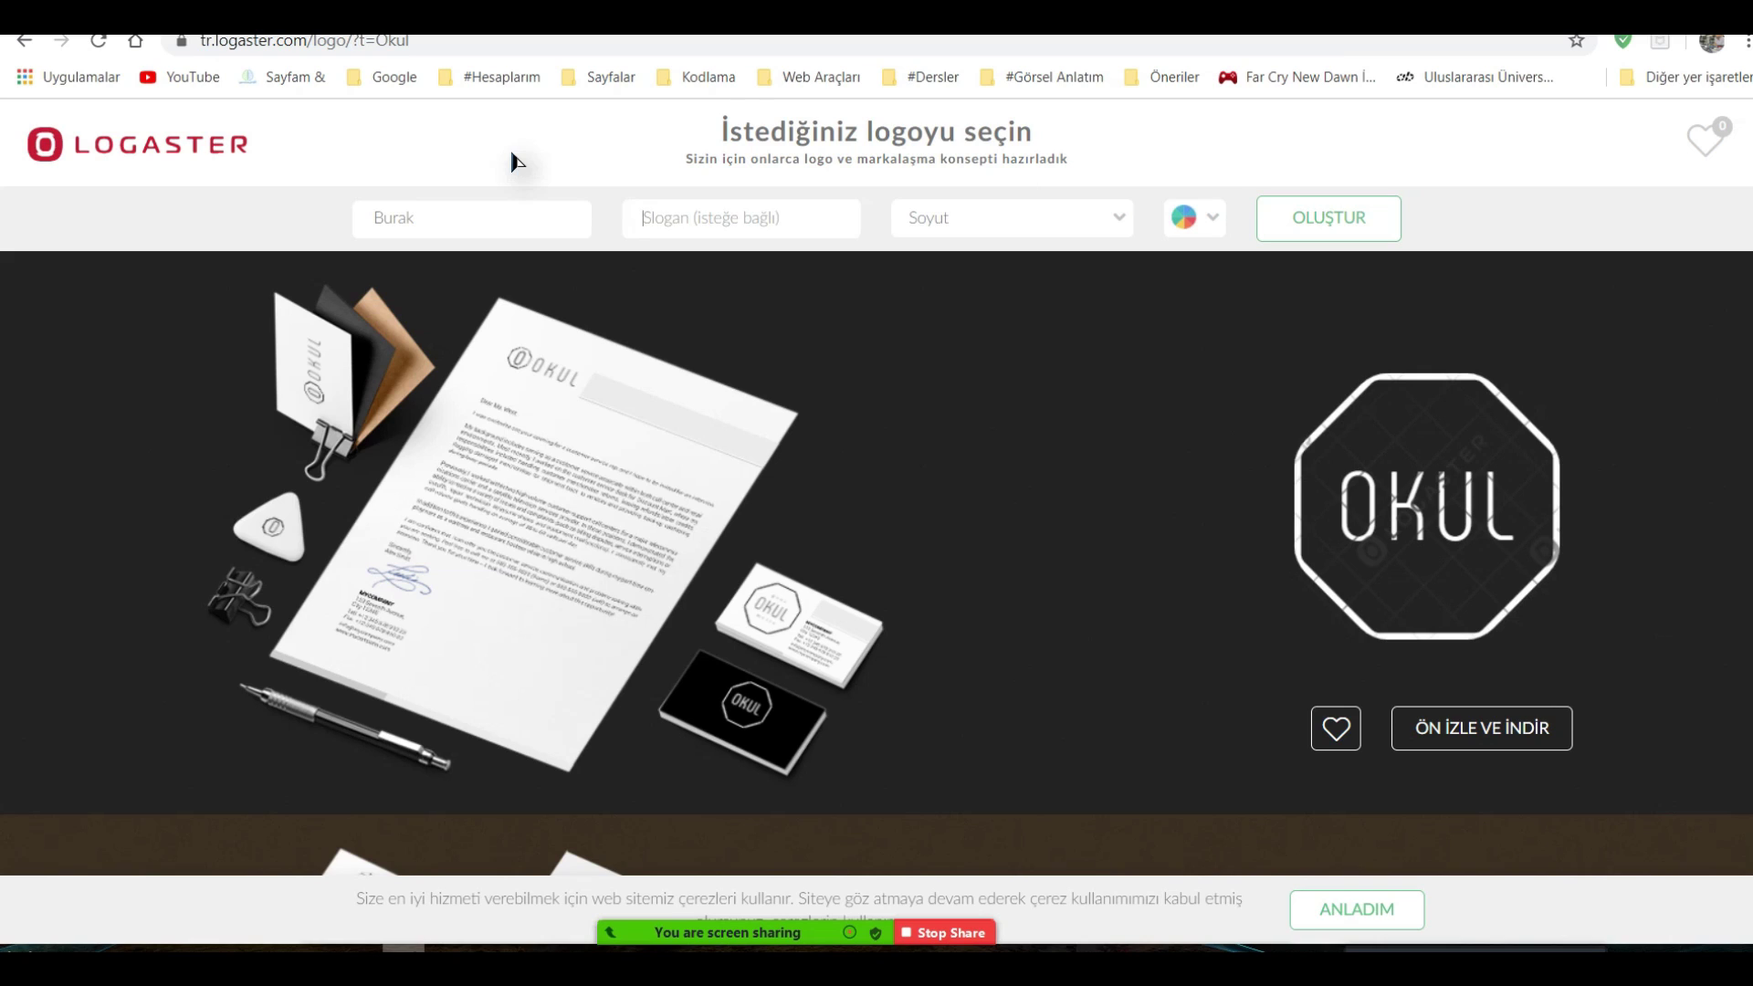
{"action": "left_click", "coordinate": [529, 209]}
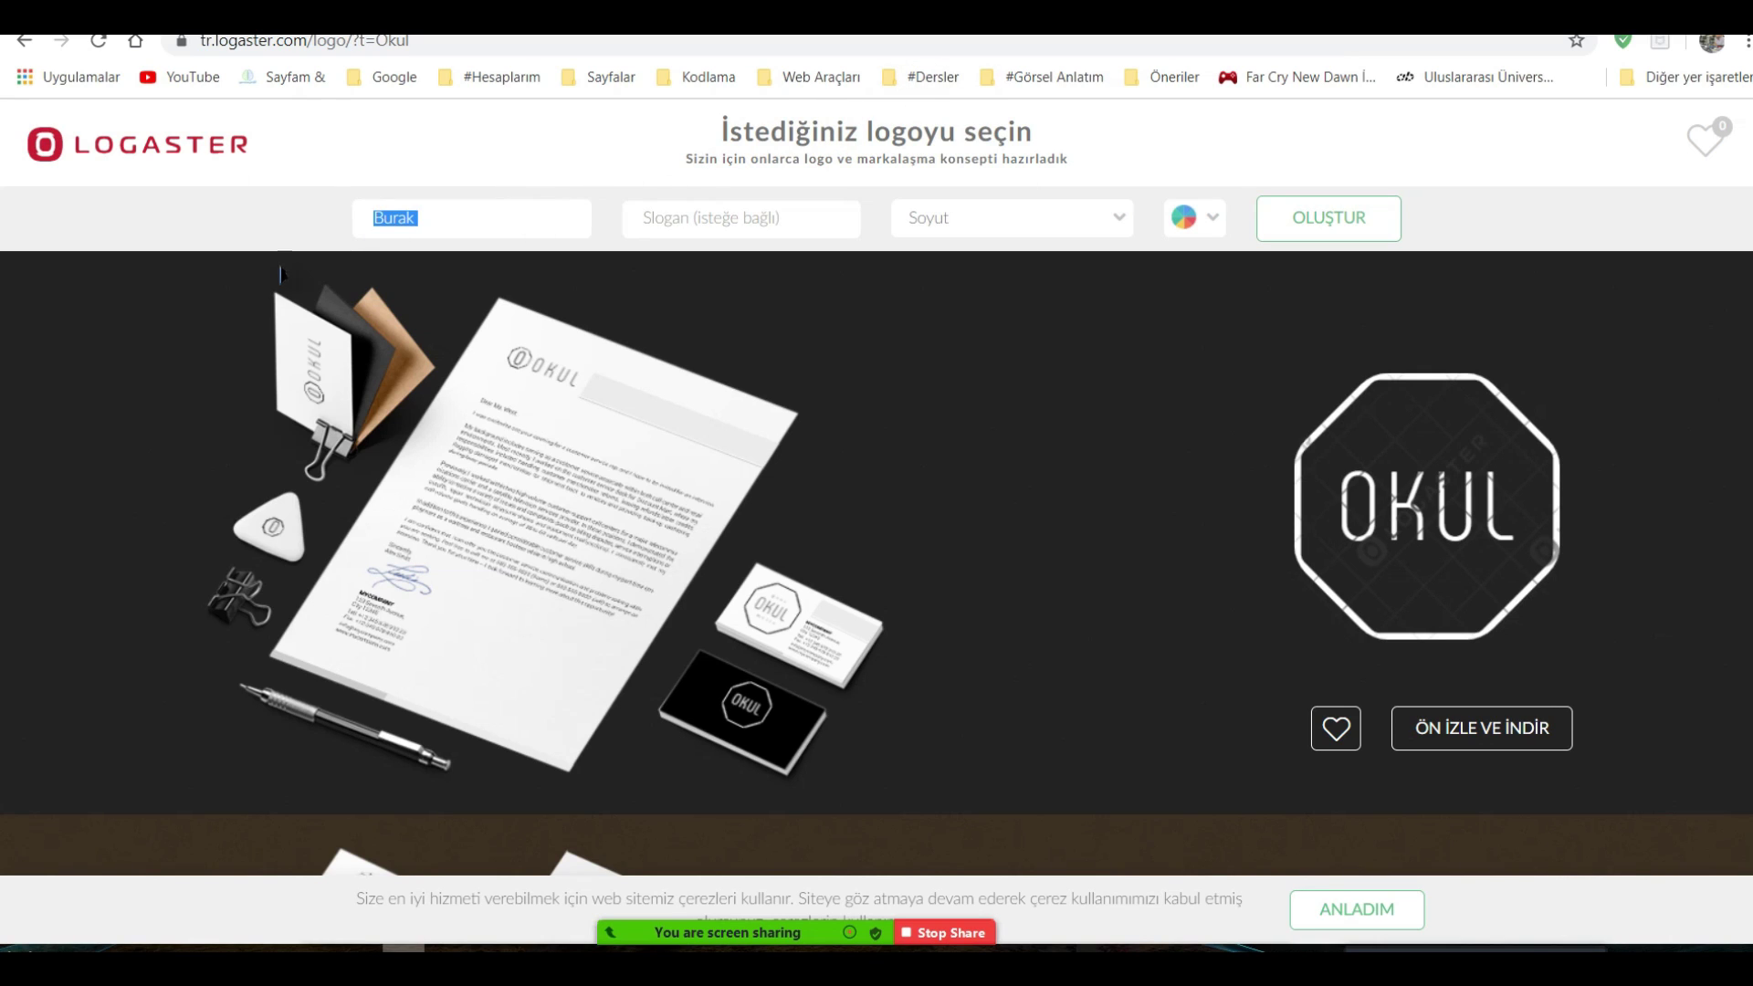
{"action": "type", "text": "B"}
{"action": "type", "text": "T"}
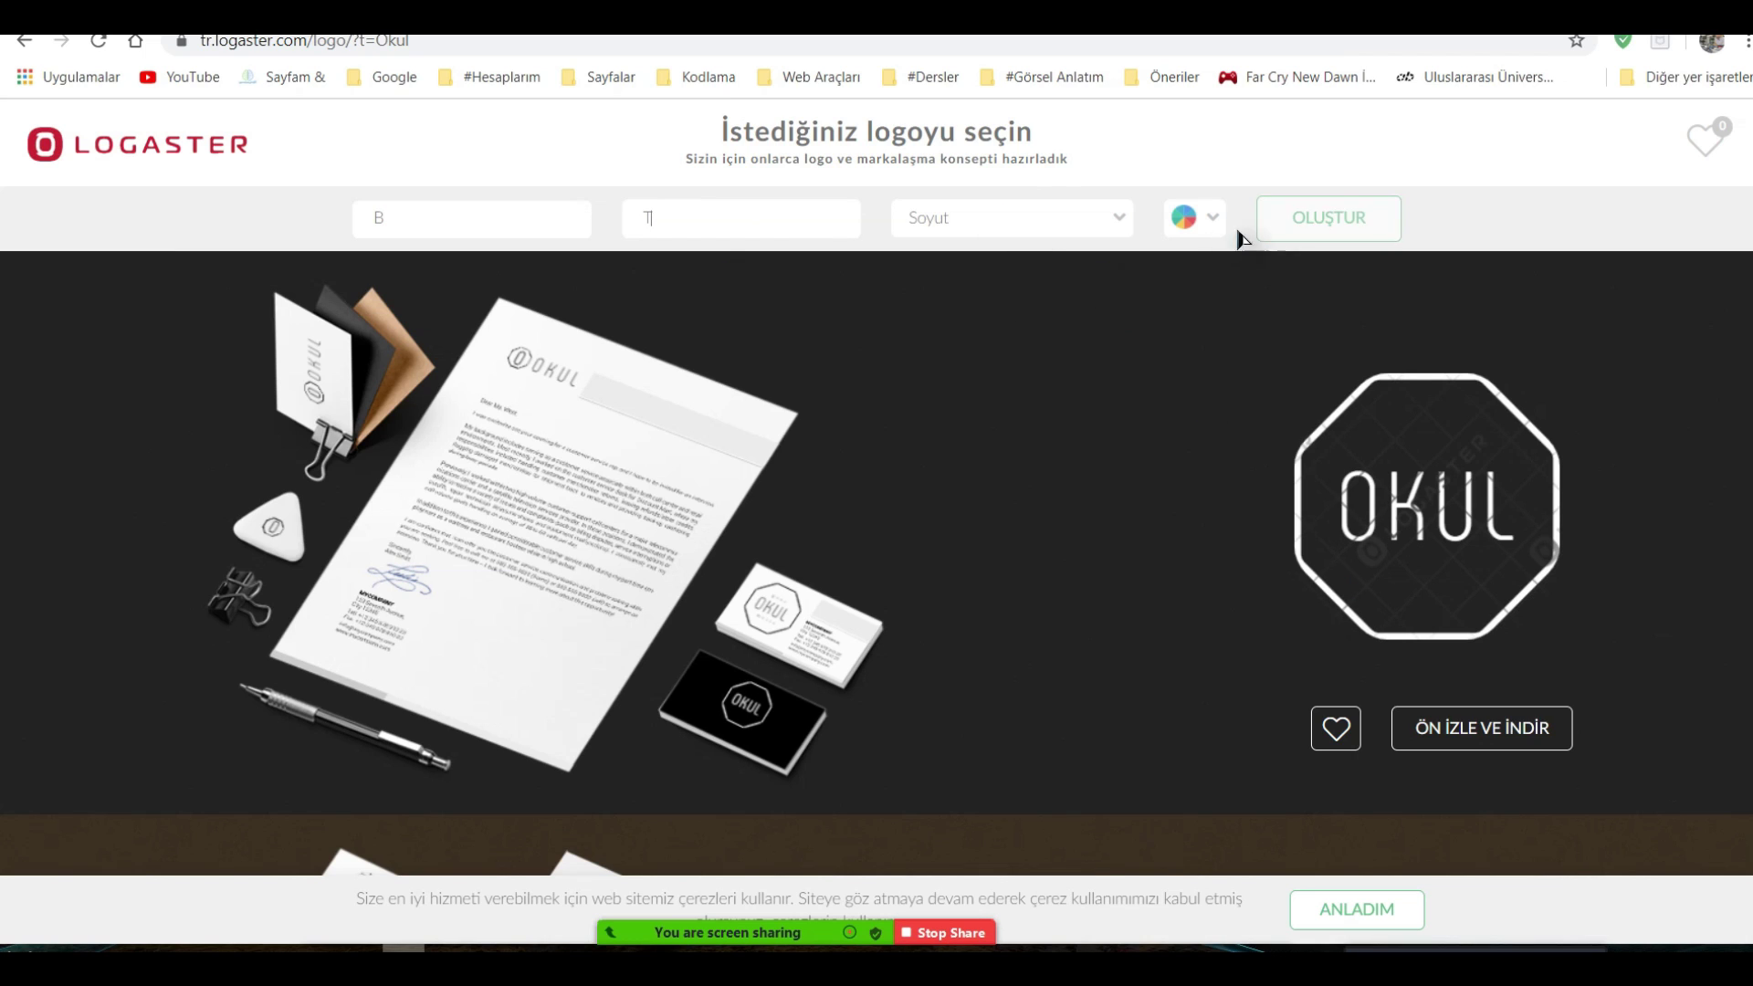
Choose Sanat ve Tasarım as the logo category and leave the colour selection at its default.
{"action": "left_click", "coordinate": [1201, 233]}
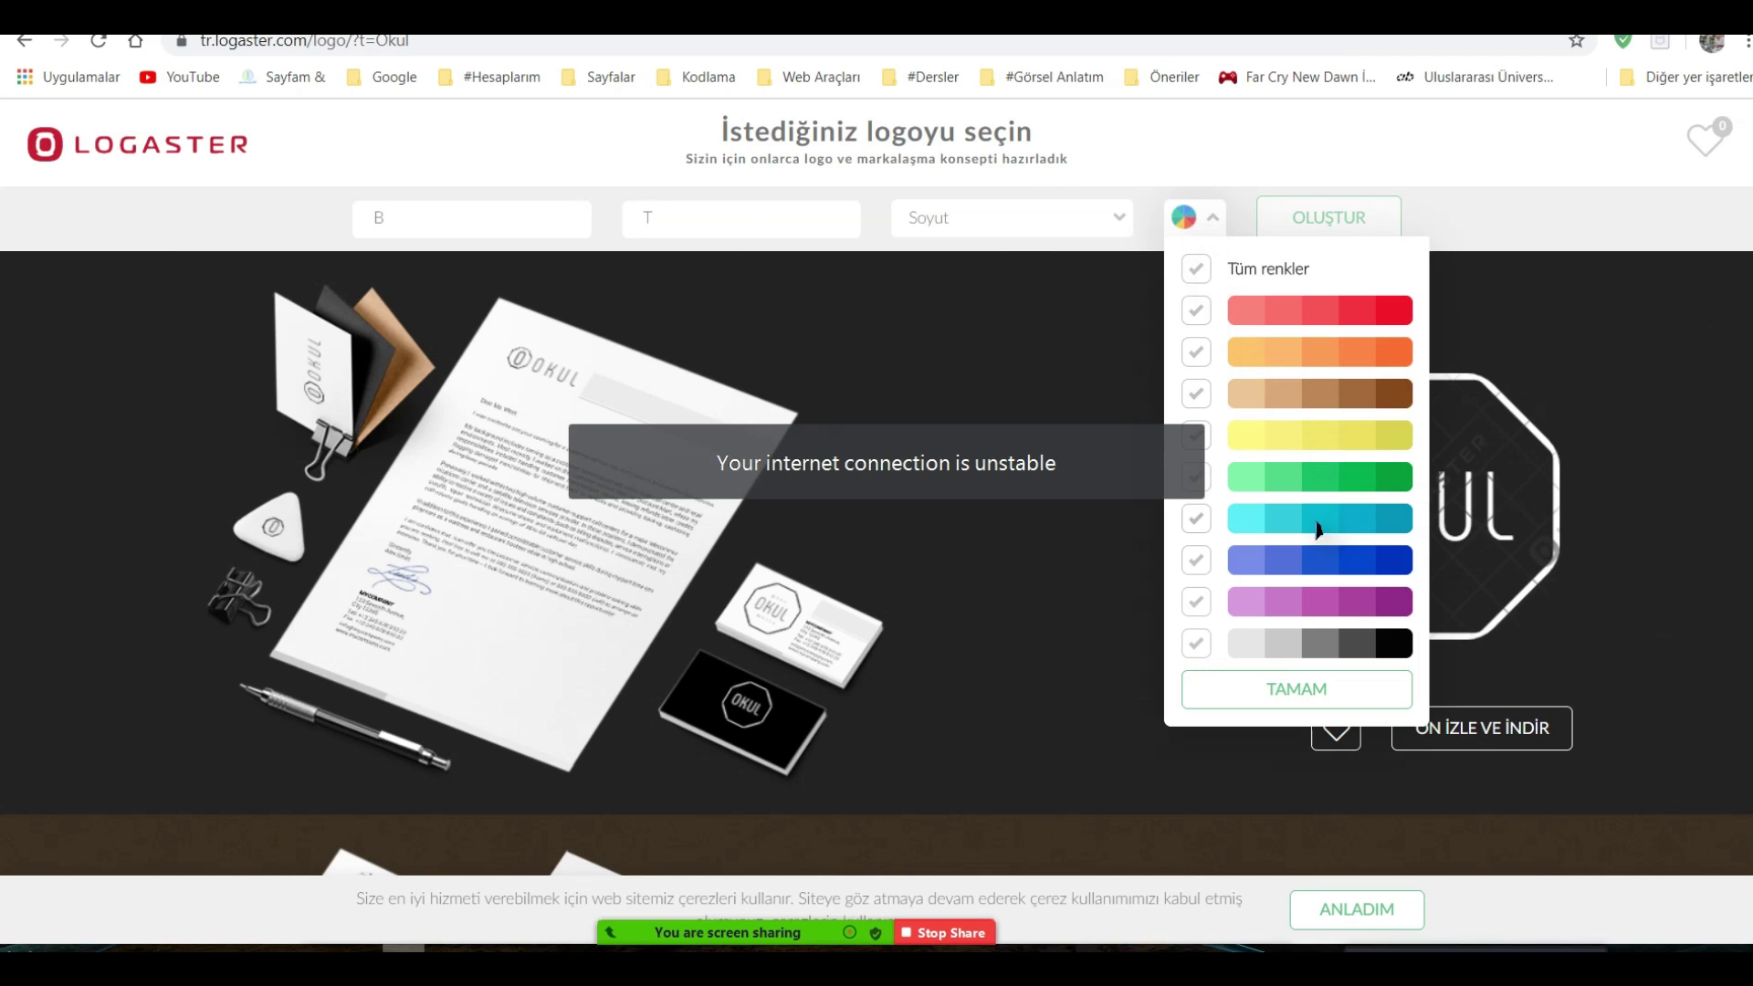
{"action": "left_click", "coordinate": [970, 233]}
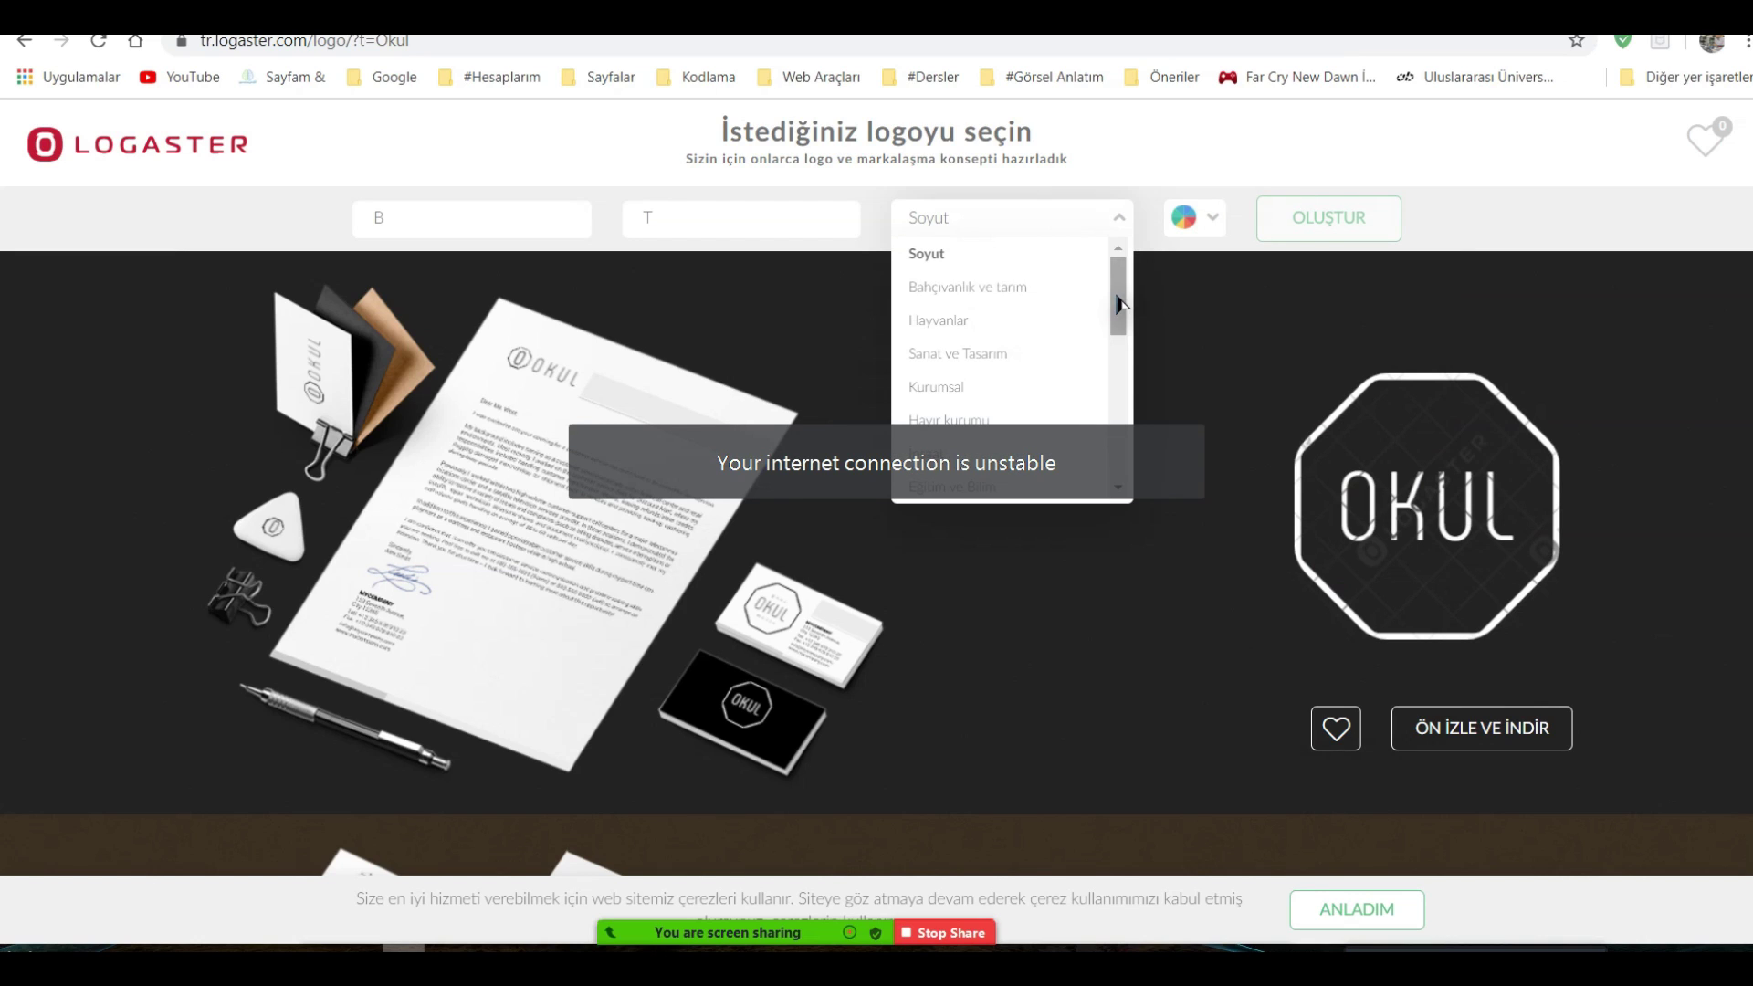
{"action": "scroll", "coordinate": [1119, 301], "scroll_direction": "down", "scroll_amount": 1}
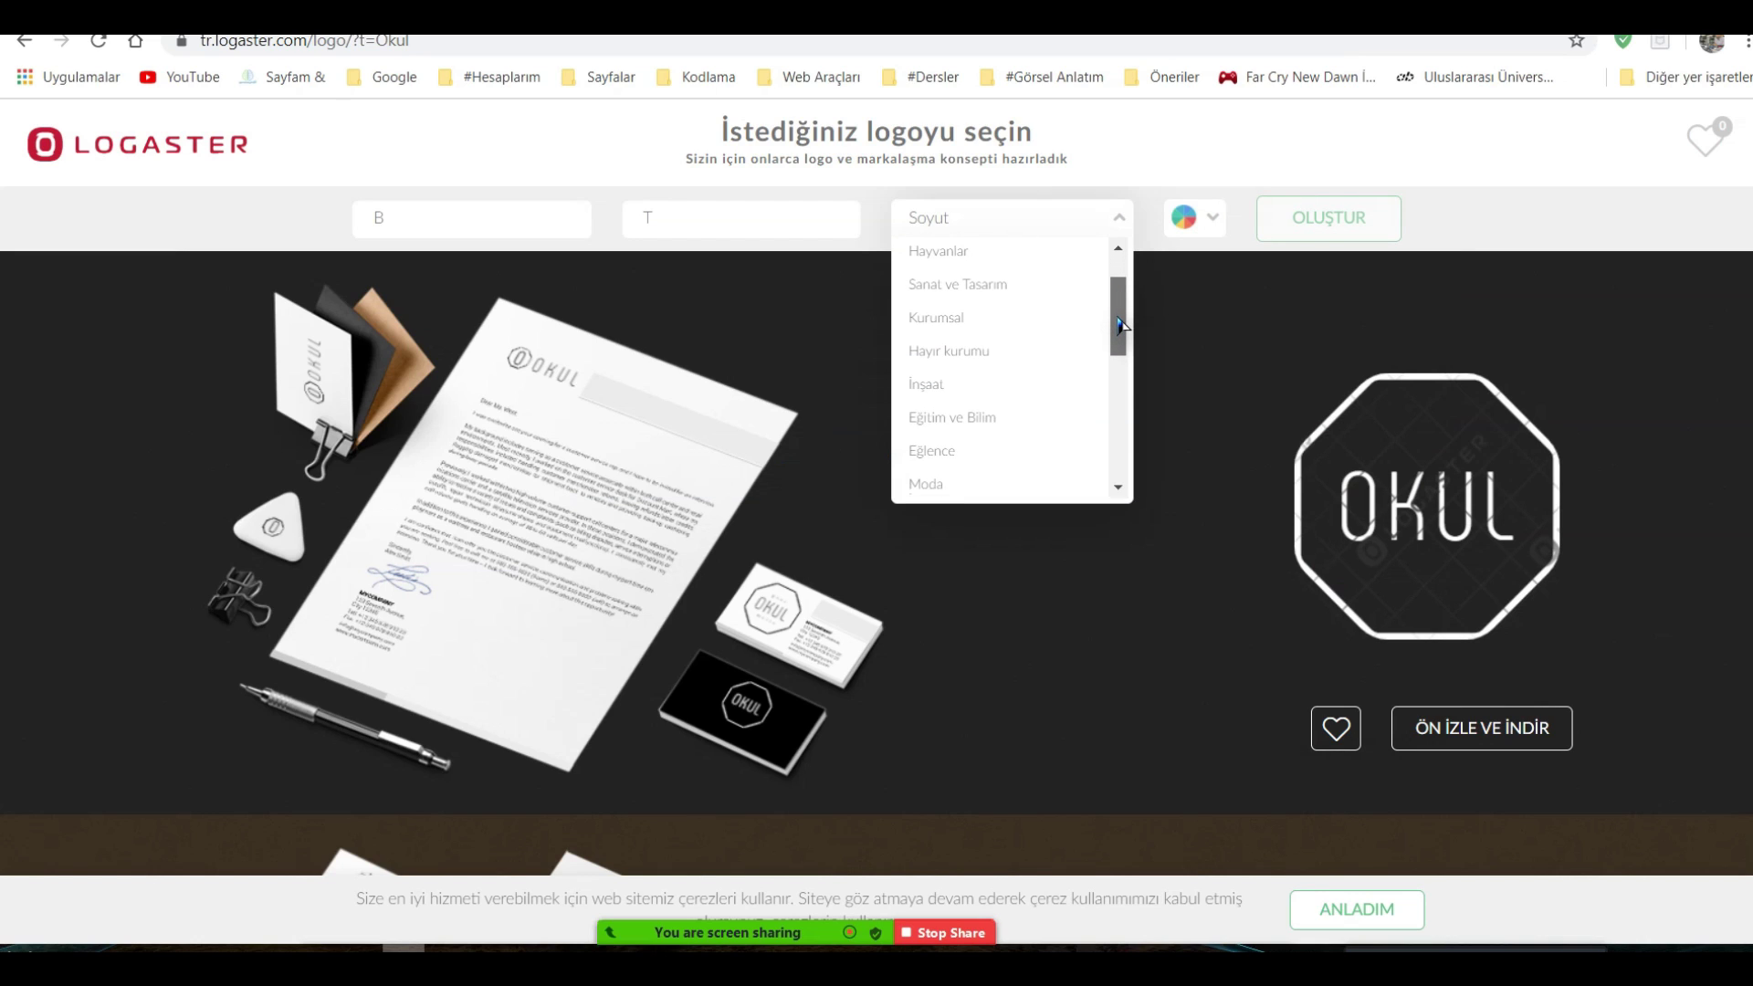
{"action": "left_click", "coordinate": [989, 286]}
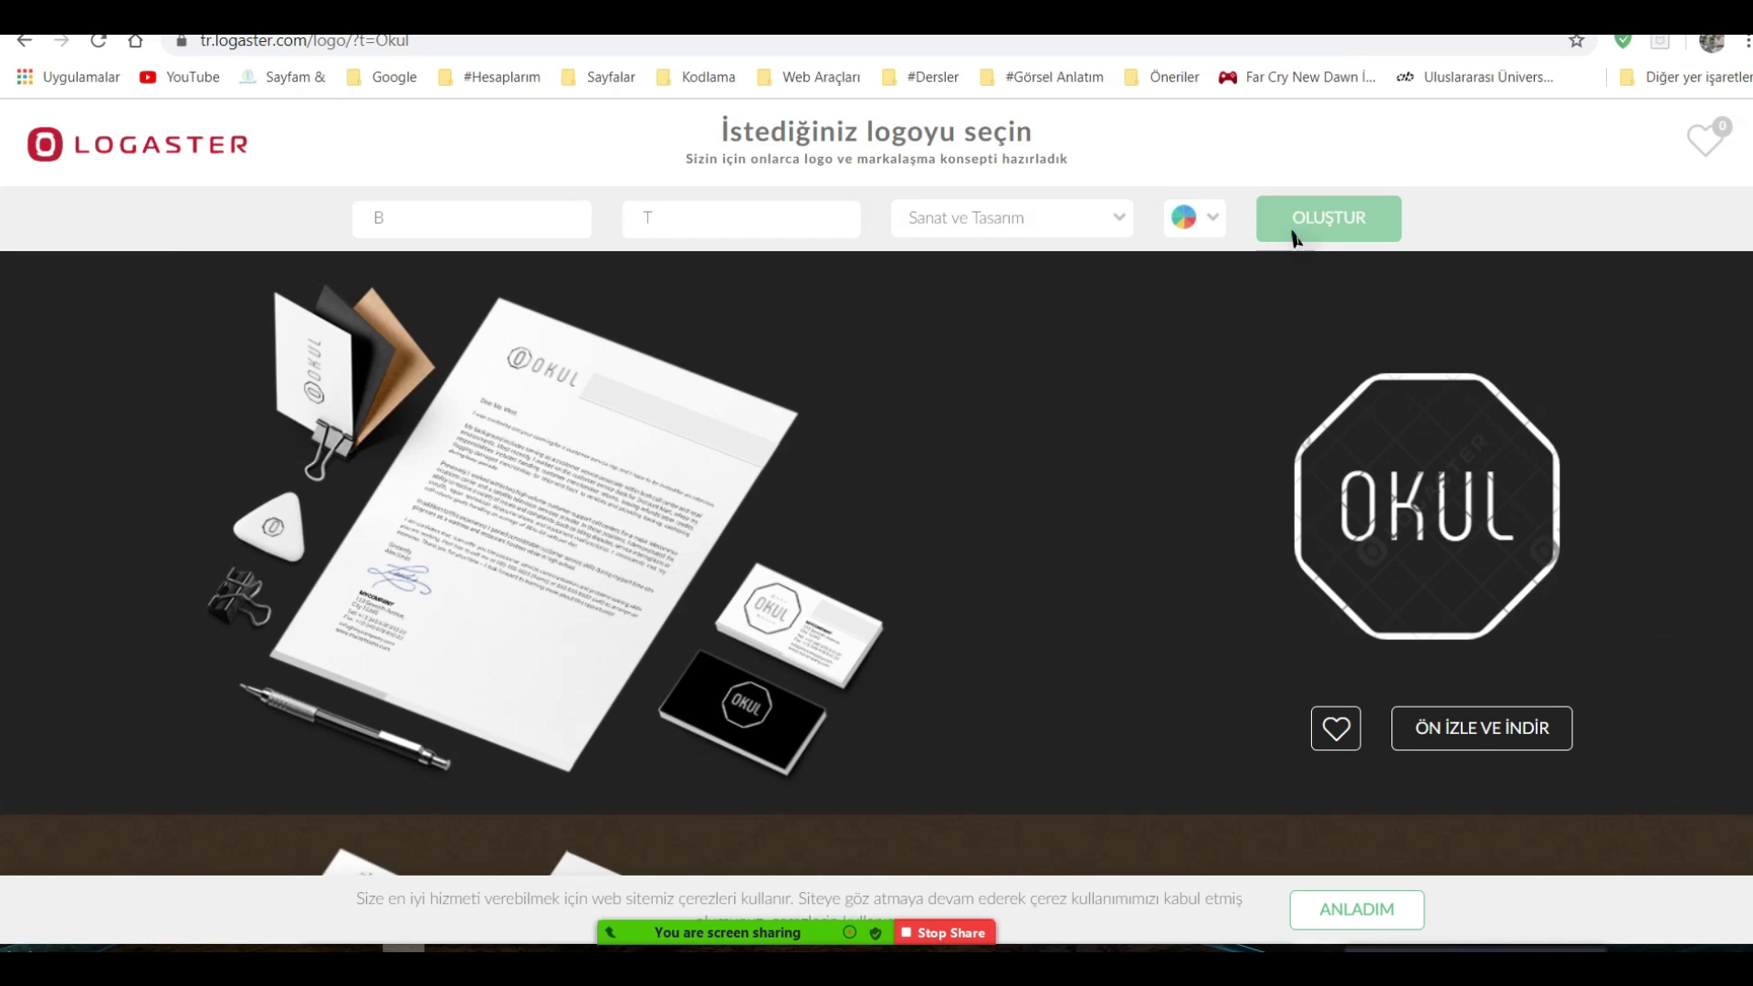
{"action": "left_click", "coordinate": [1215, 224]}
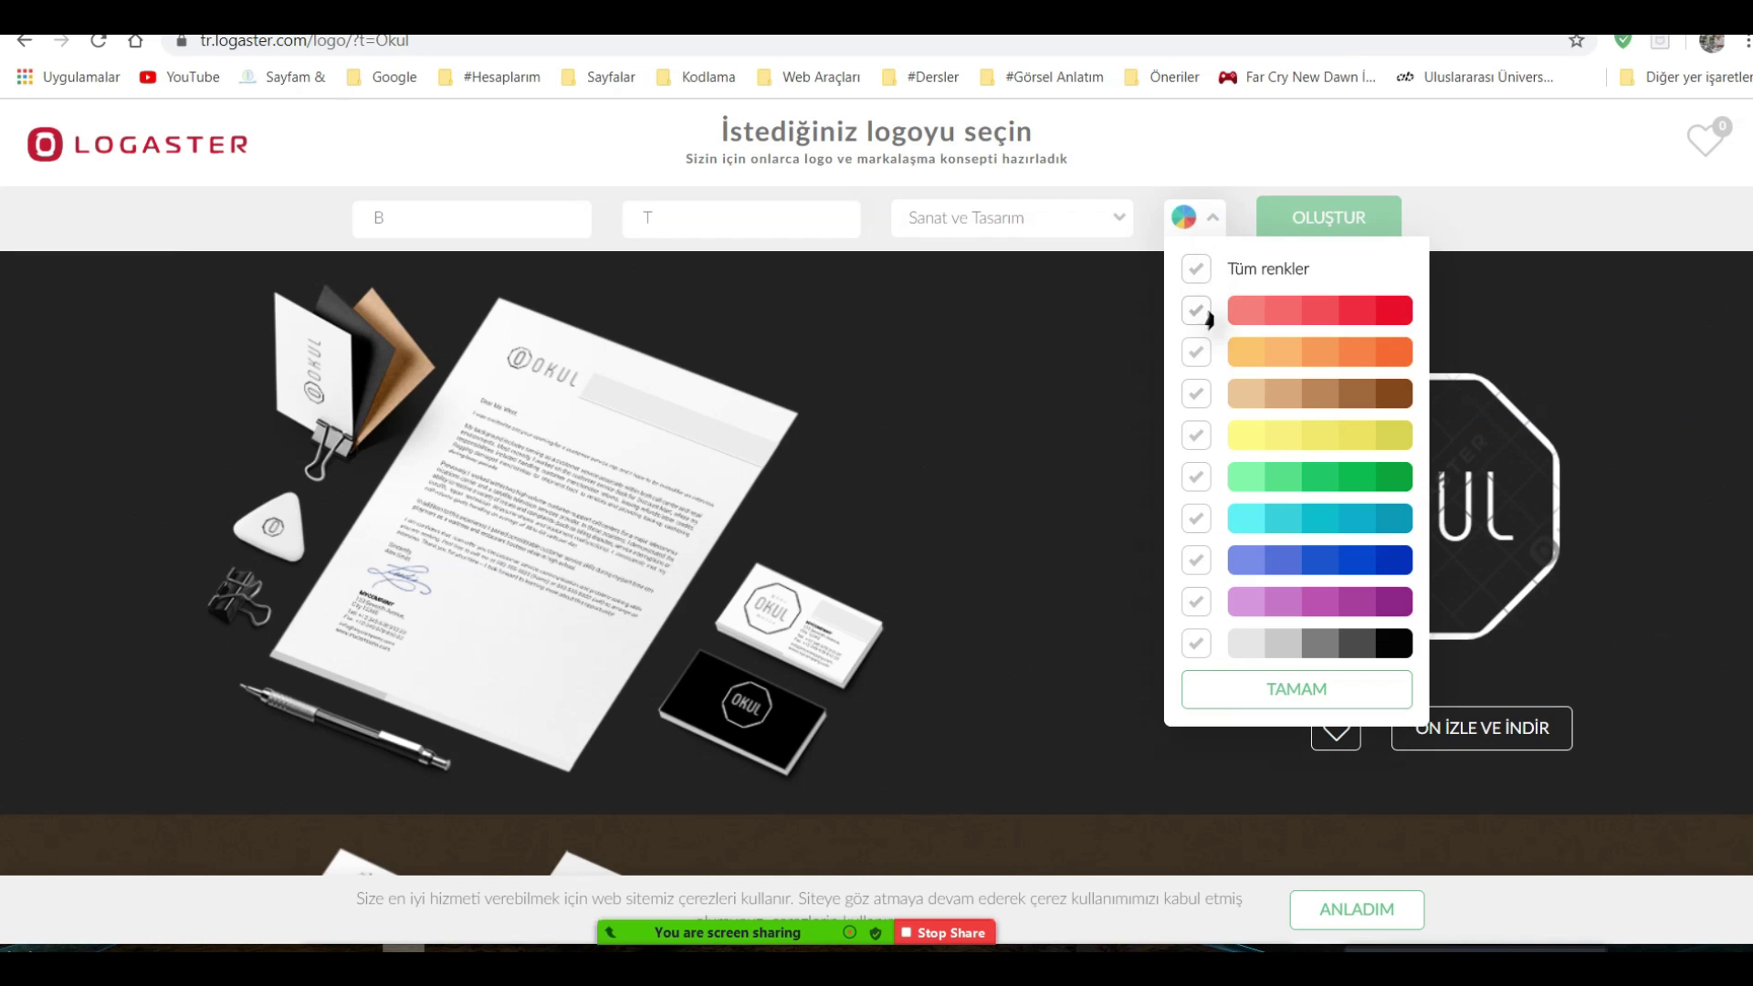
{"action": "left_click", "coordinate": [1260, 224]}
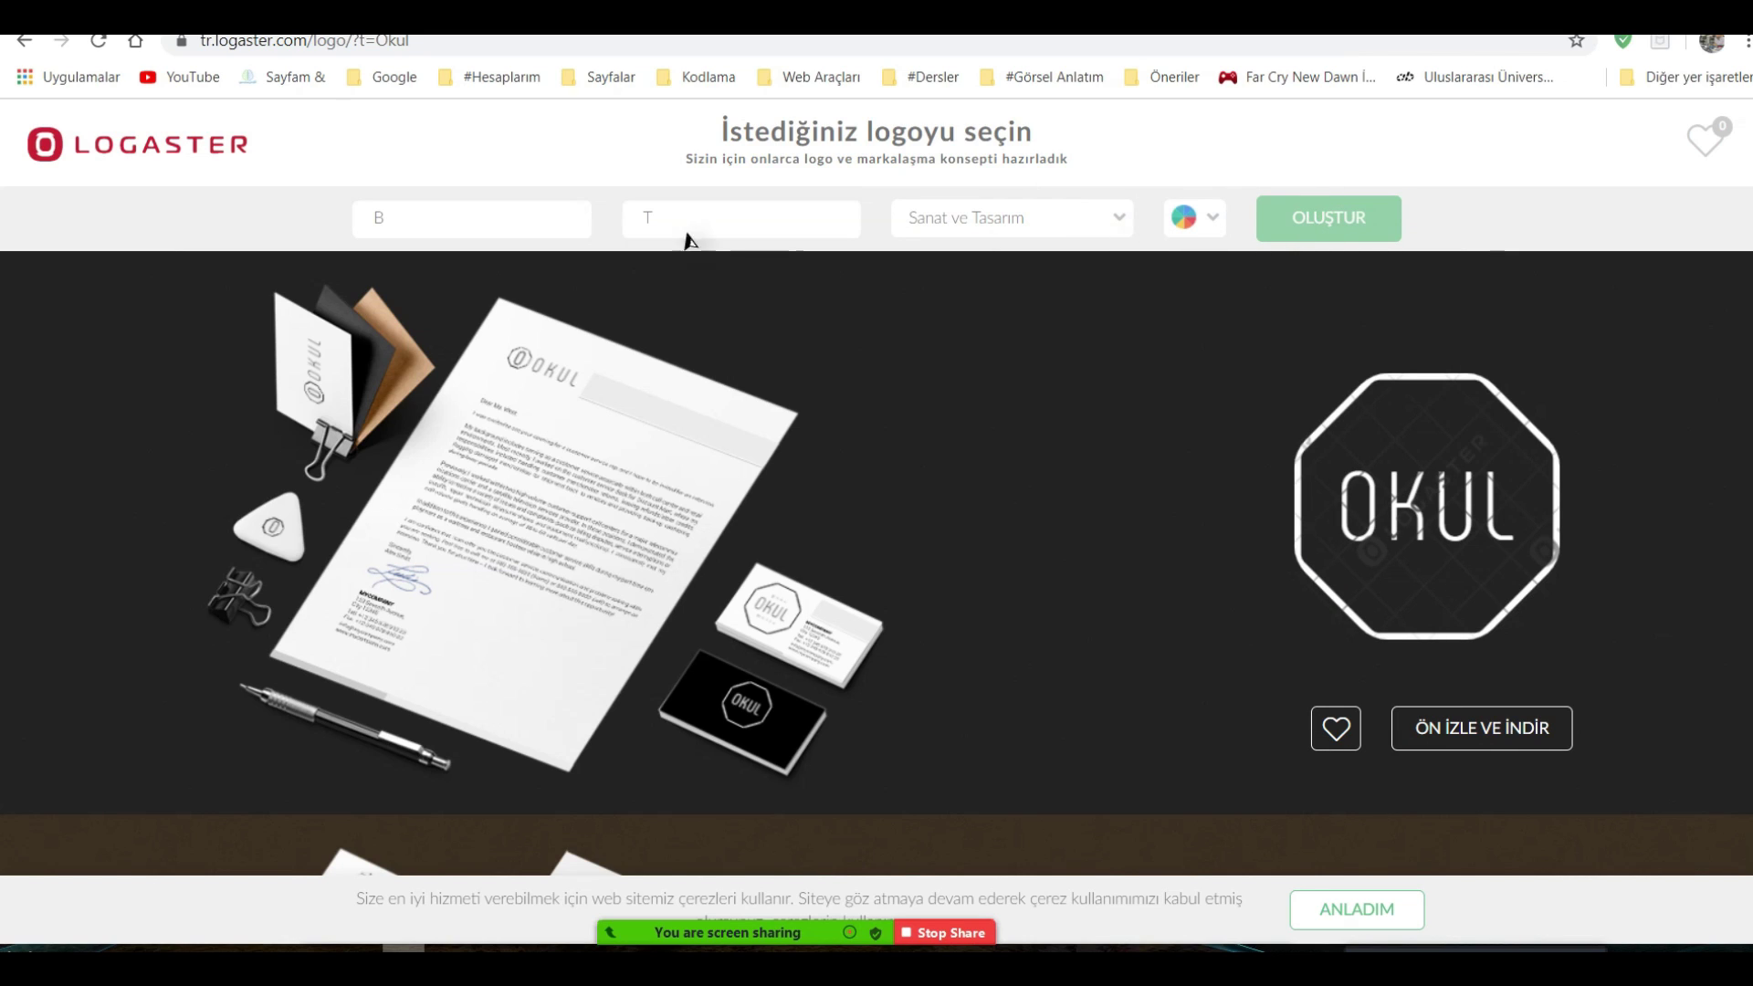
Try the Kurumsal category with brand name BFFF and slogan TFF, and restore the texts to B and T.
{"action": "left_click", "coordinate": [1012, 221]}
{"action": "left_click", "coordinate": [946, 303]}
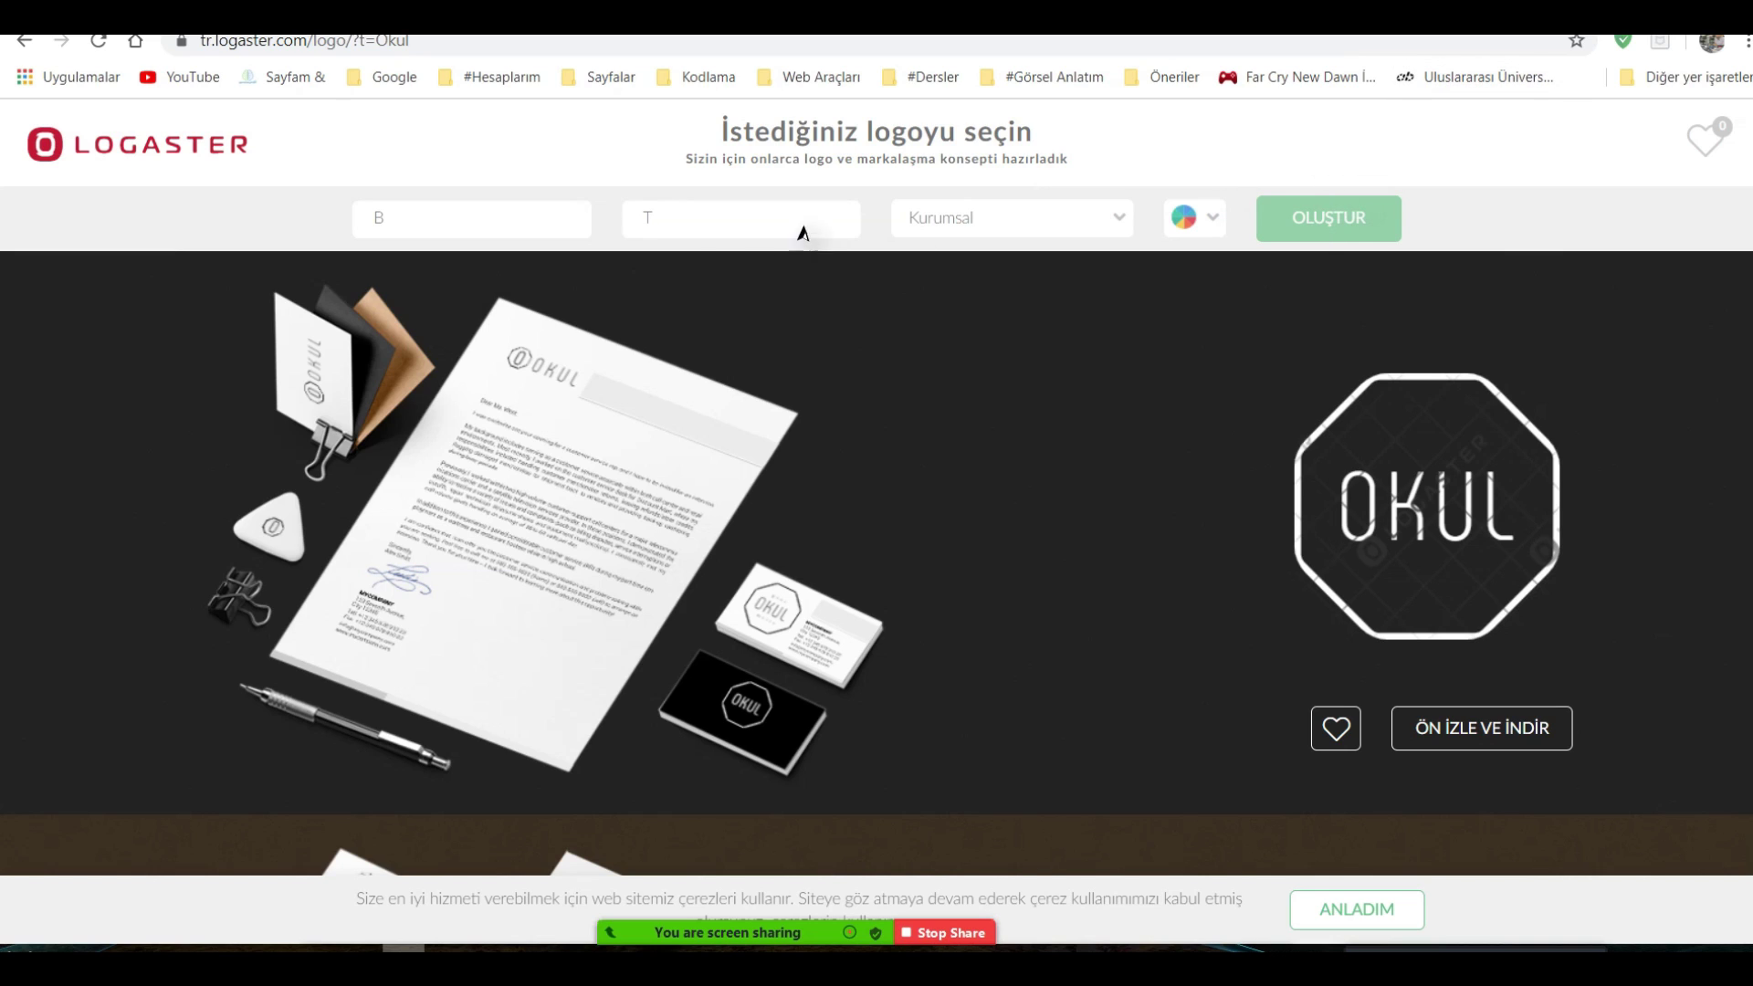
{"action": "type", "text": "TFF"}
{"action": "left_click", "coordinate": [520, 218]}
{"action": "type", "text": "F"}
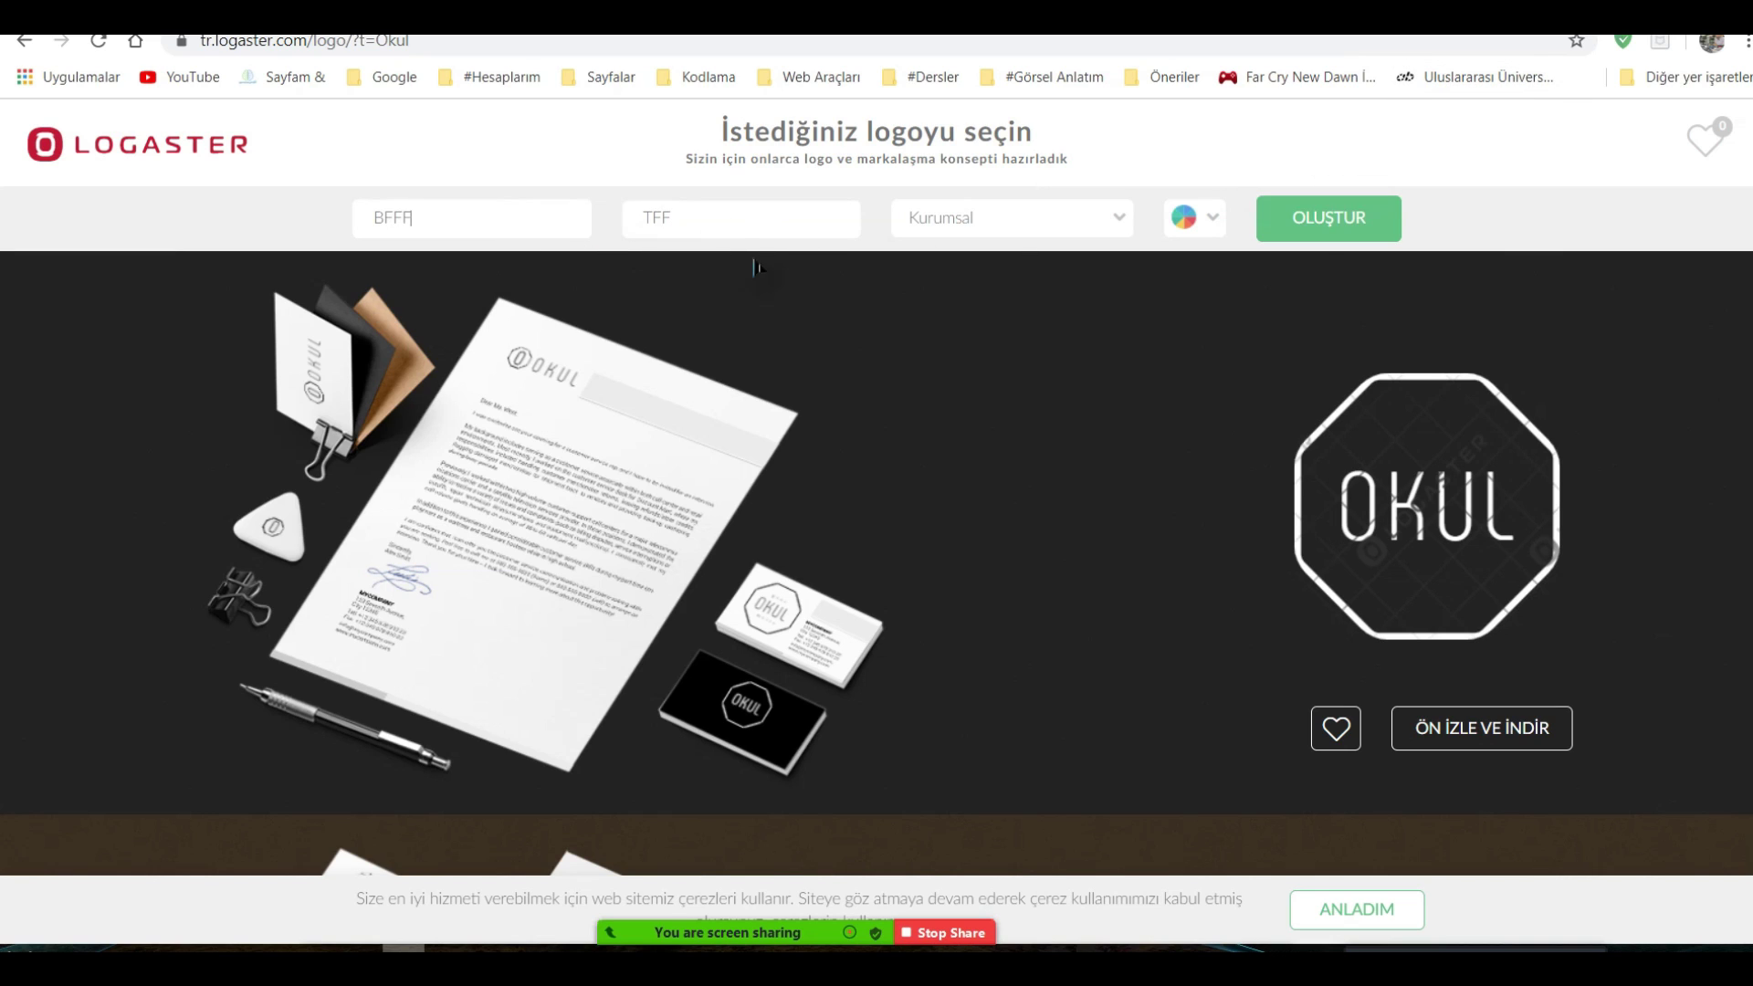
{"action": "key", "text": "BackSpace"}
{"action": "key", "text": "BackSpace"}
{"action": "key", "text": "BackSpace"}
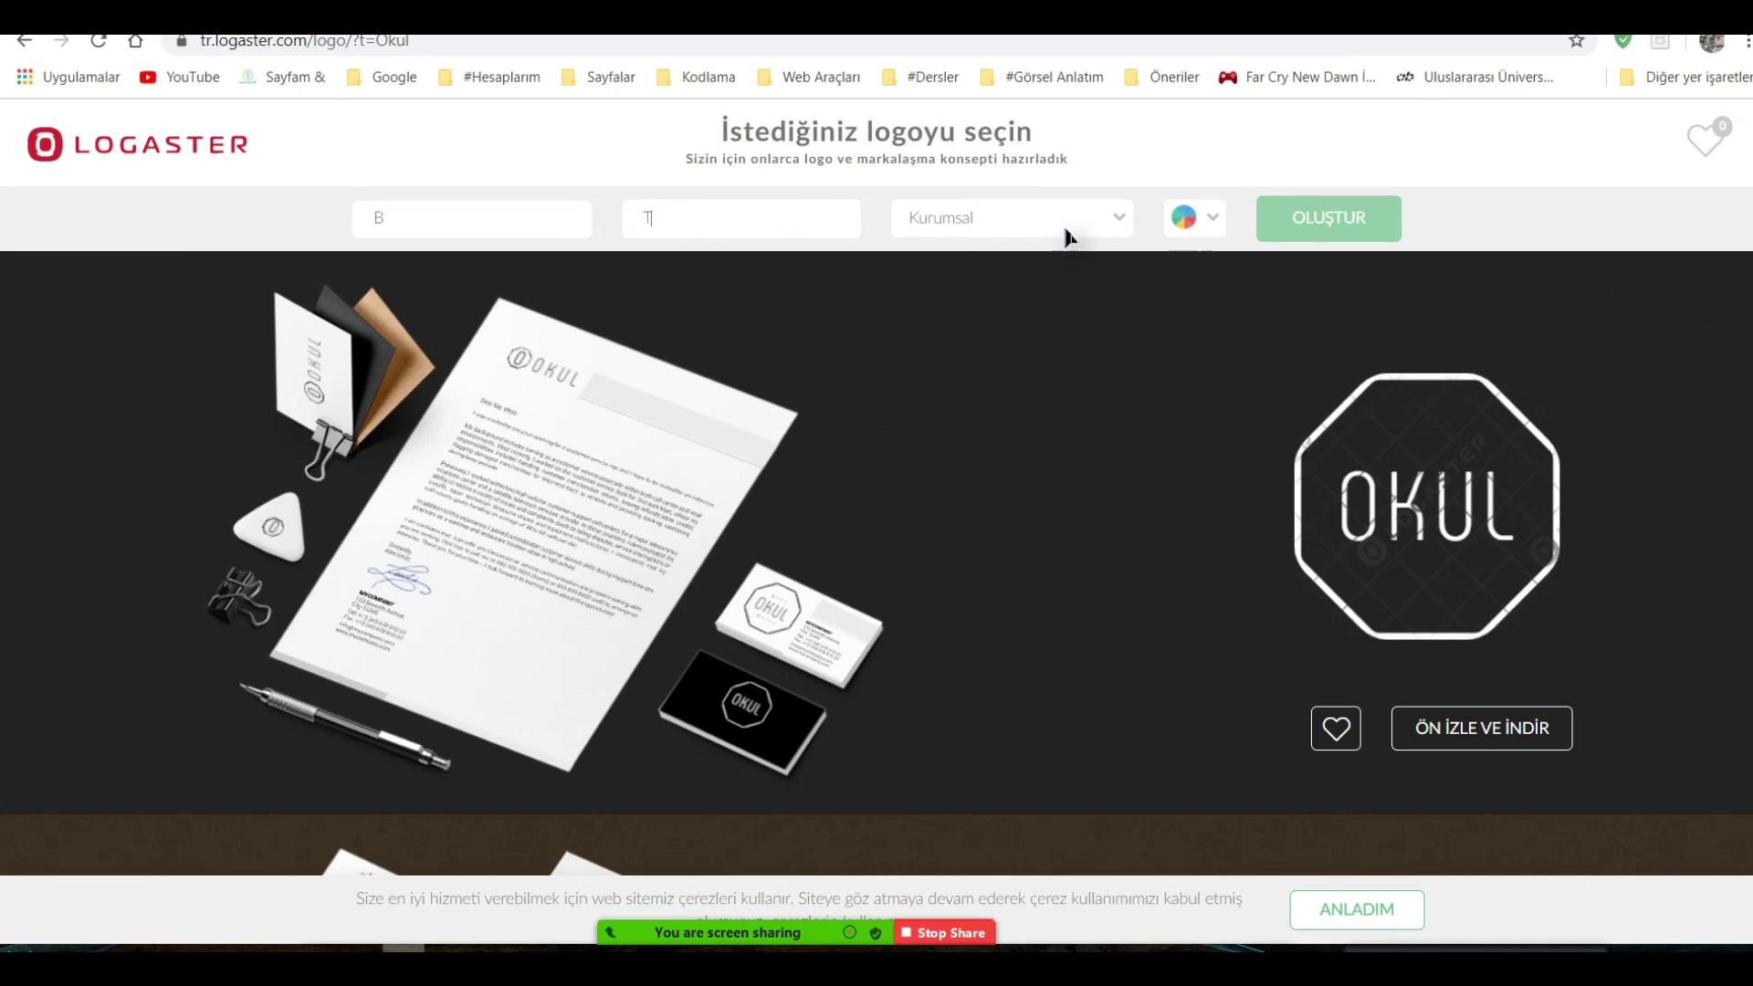
Generate Logaster logos in the Sanat ve Tasarım category with the person's full name as brand and BT as slogan, and accept the cookie notice.
{"action": "left_click", "coordinate": [998, 228]}
{"action": "left_click", "coordinate": [940, 285]}
{"action": "left_click_drag", "start_coordinate": [561, 224], "coordinate": [276, 209]}
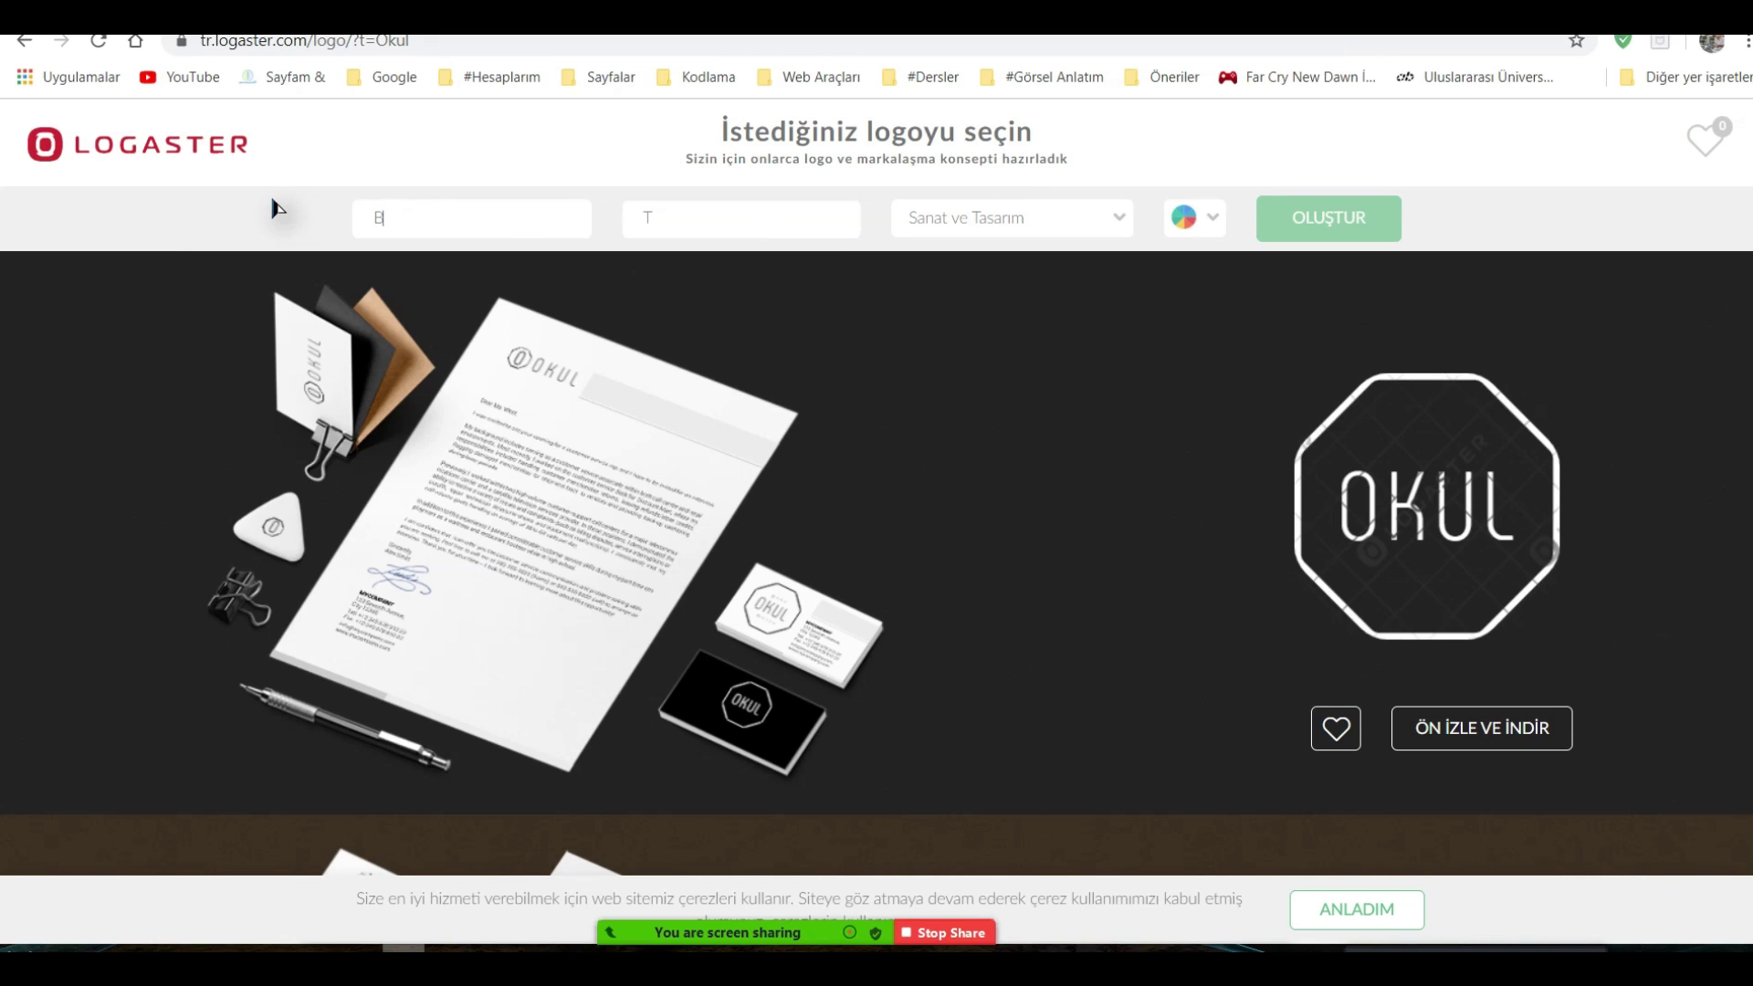
{"action": "type", "text": "URAK TURGUT"}
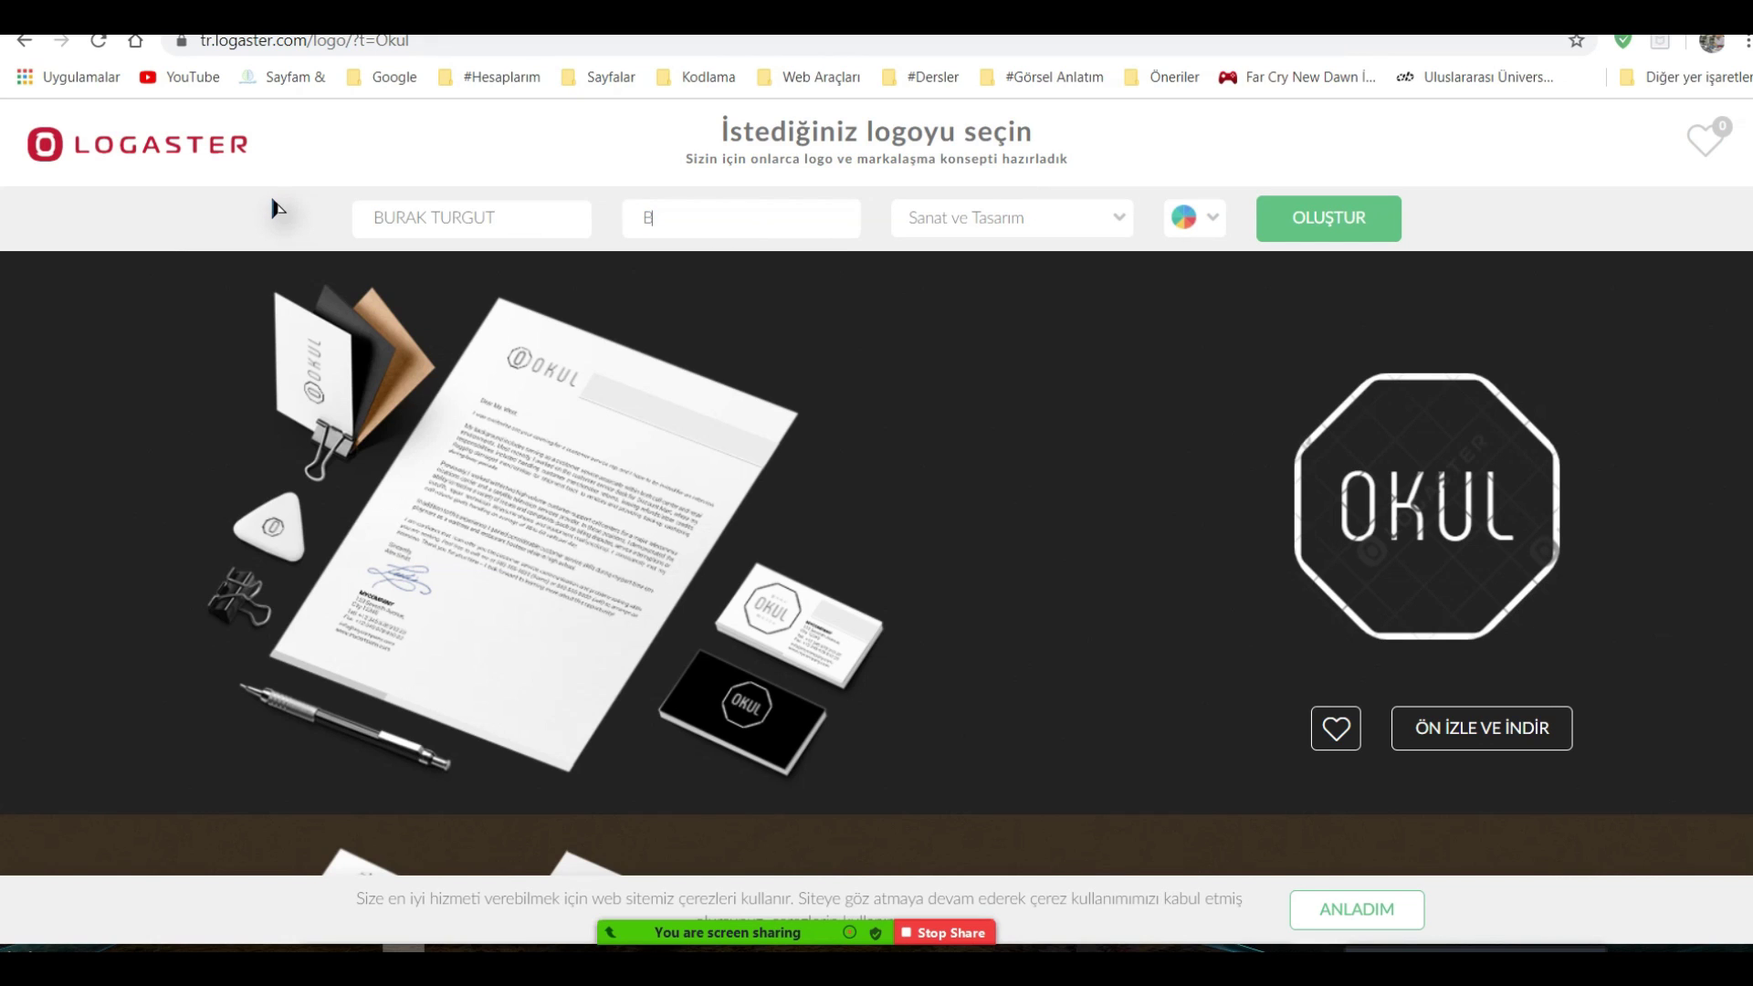
{"action": "left_click", "coordinate": [1327, 219]}
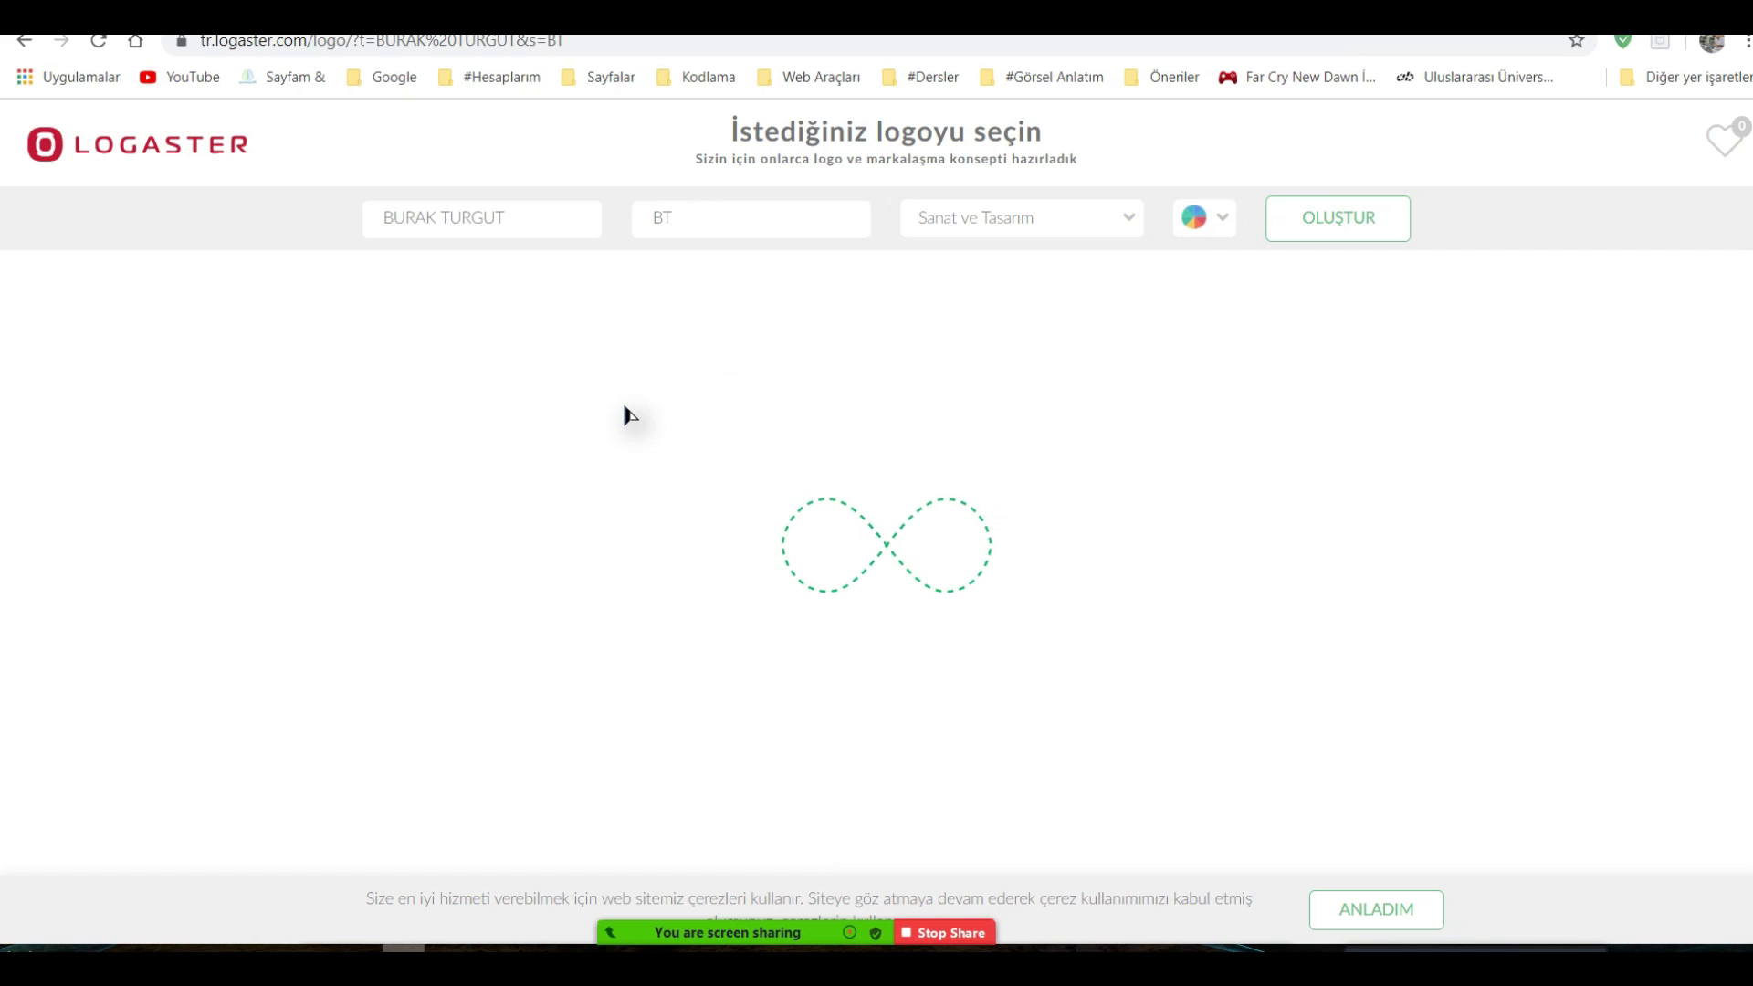
{"action": "left_click", "coordinate": [1358, 907]}
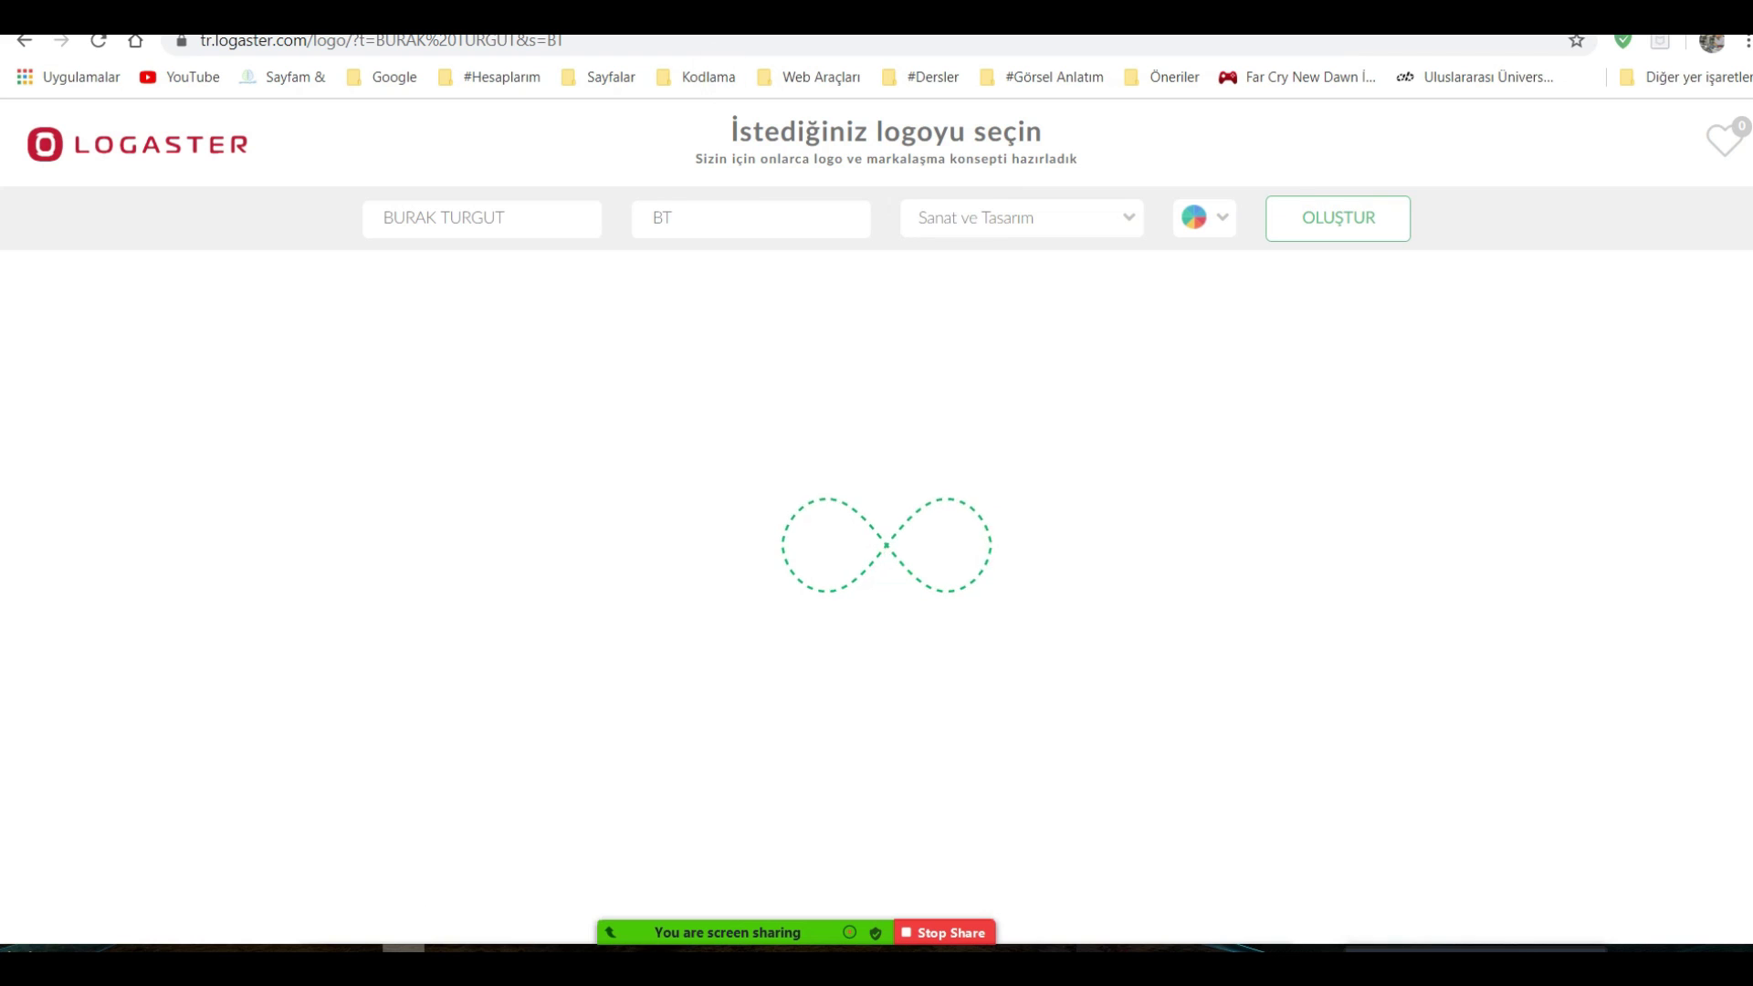
Open freelogoservices.com in a new browser tab and start its free logo maker.
{"action": "key", "text": "ctrl+t"}
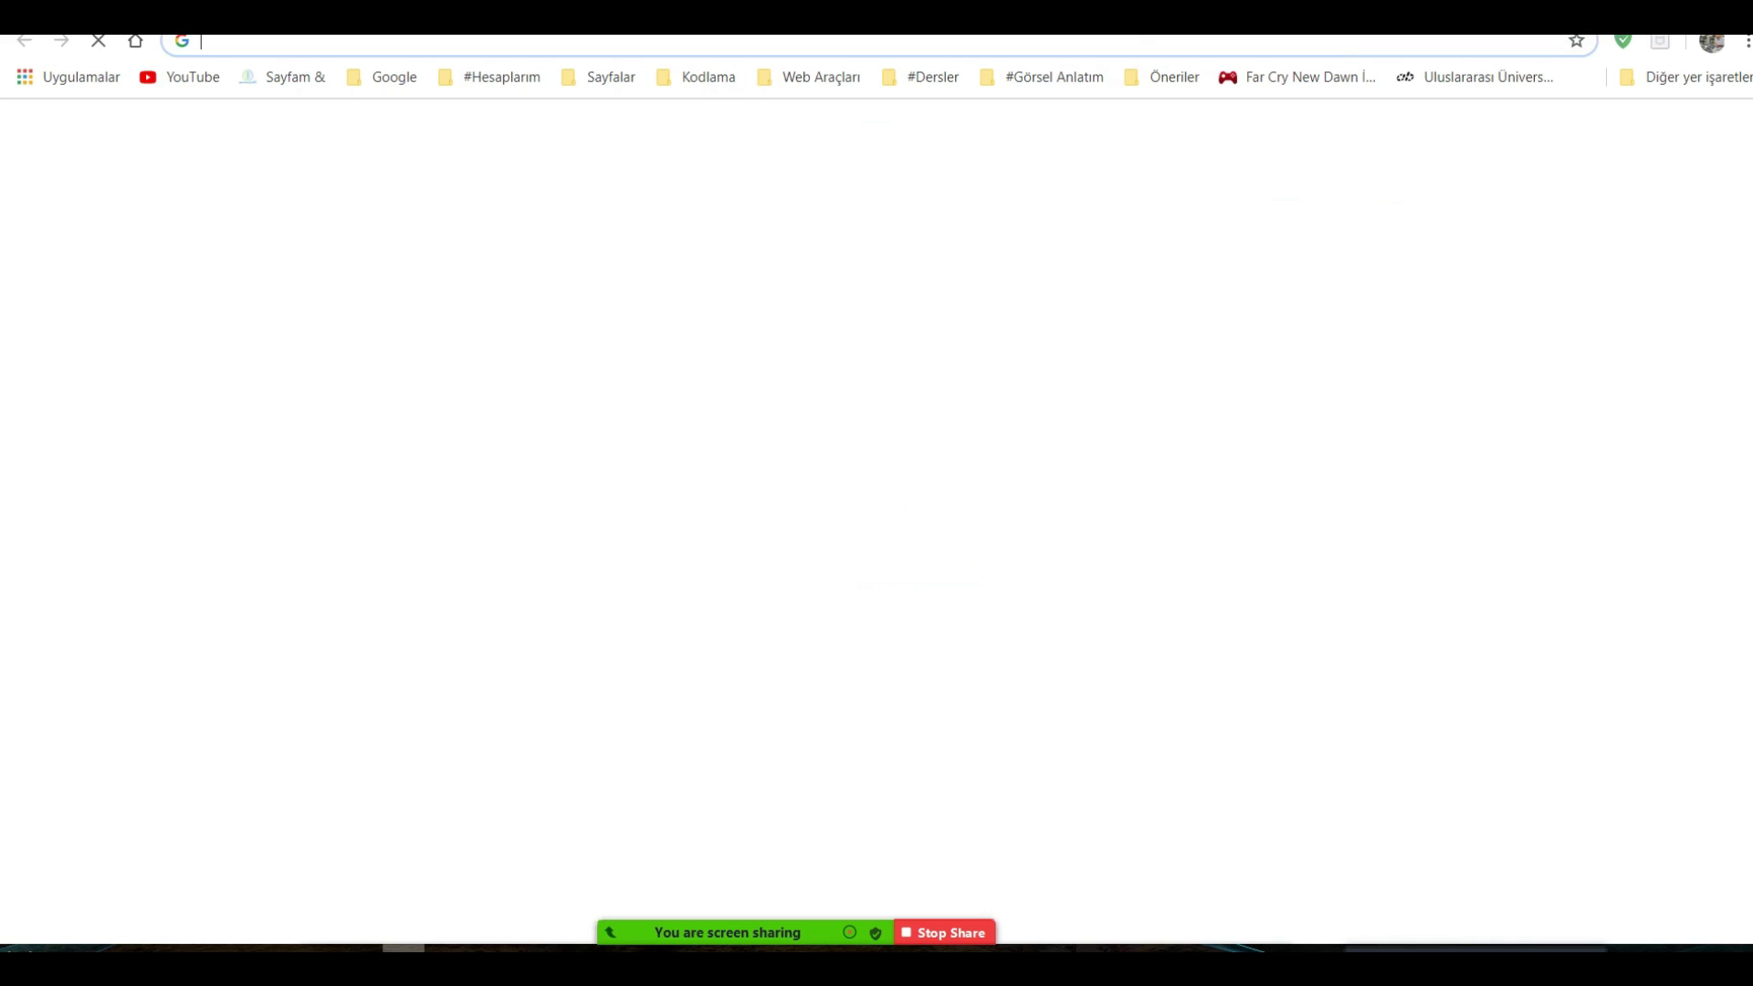
{"action": "type", "text": "FREelogoservices.com"}
{"action": "key", "text": "Return"}
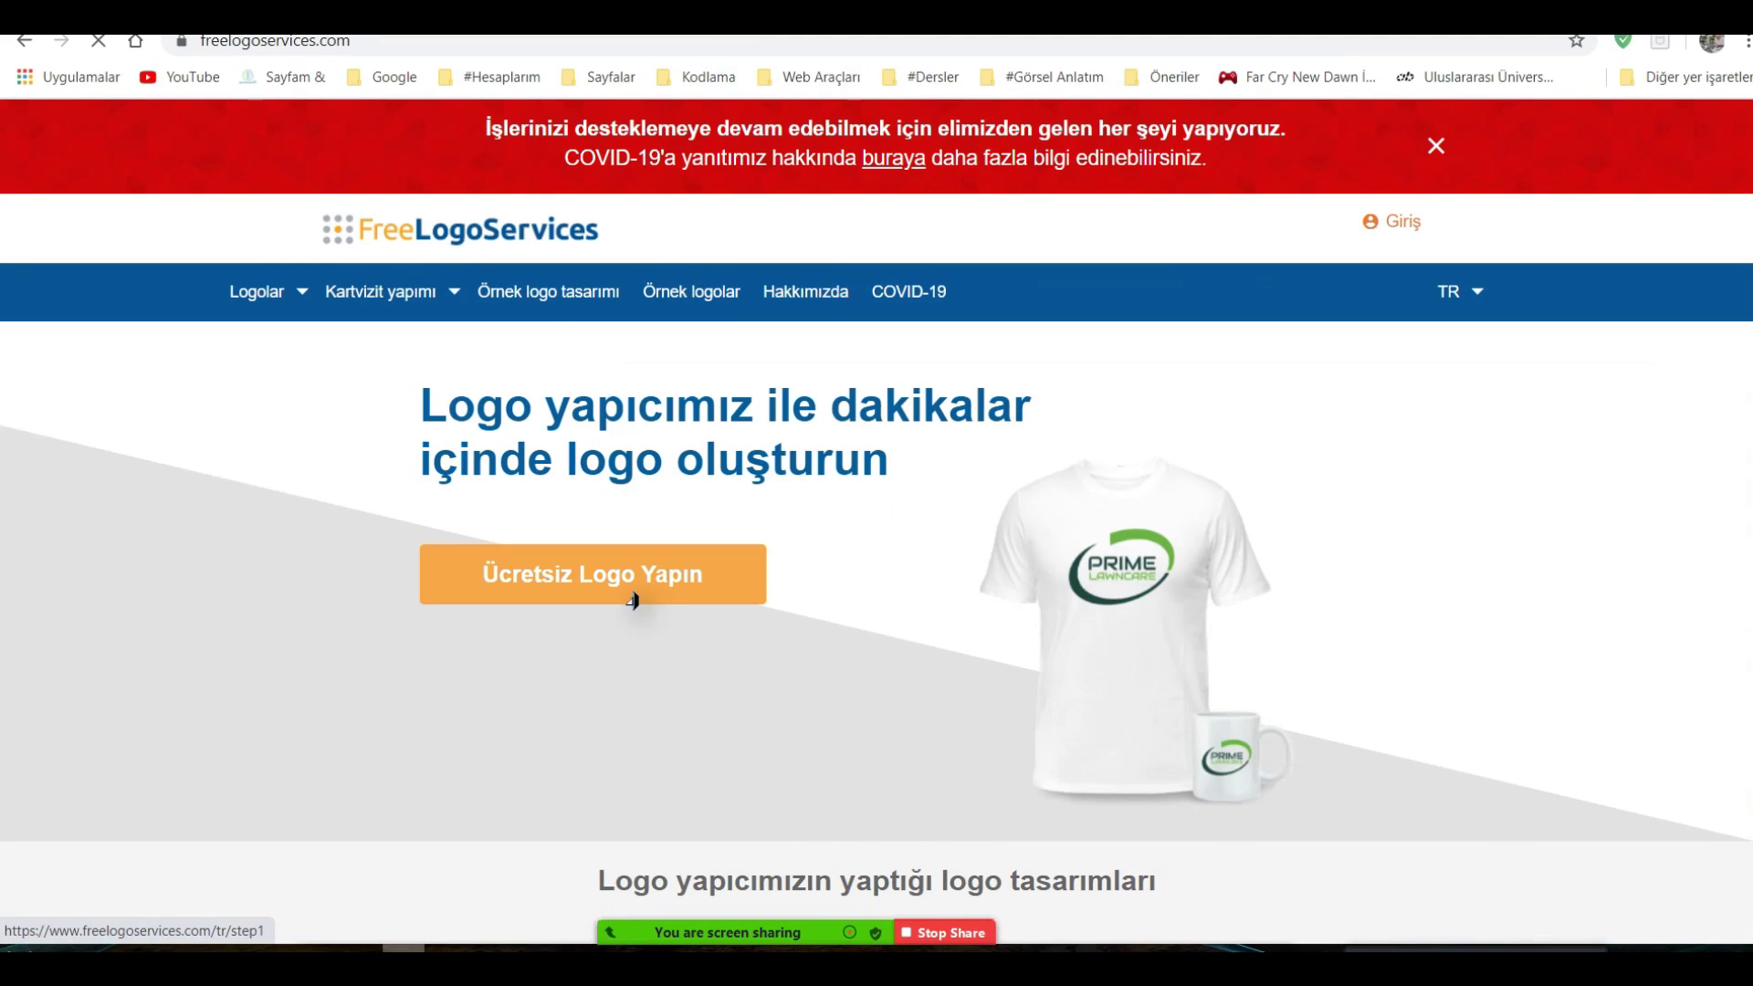
{"action": "left_click", "coordinate": [638, 591]}
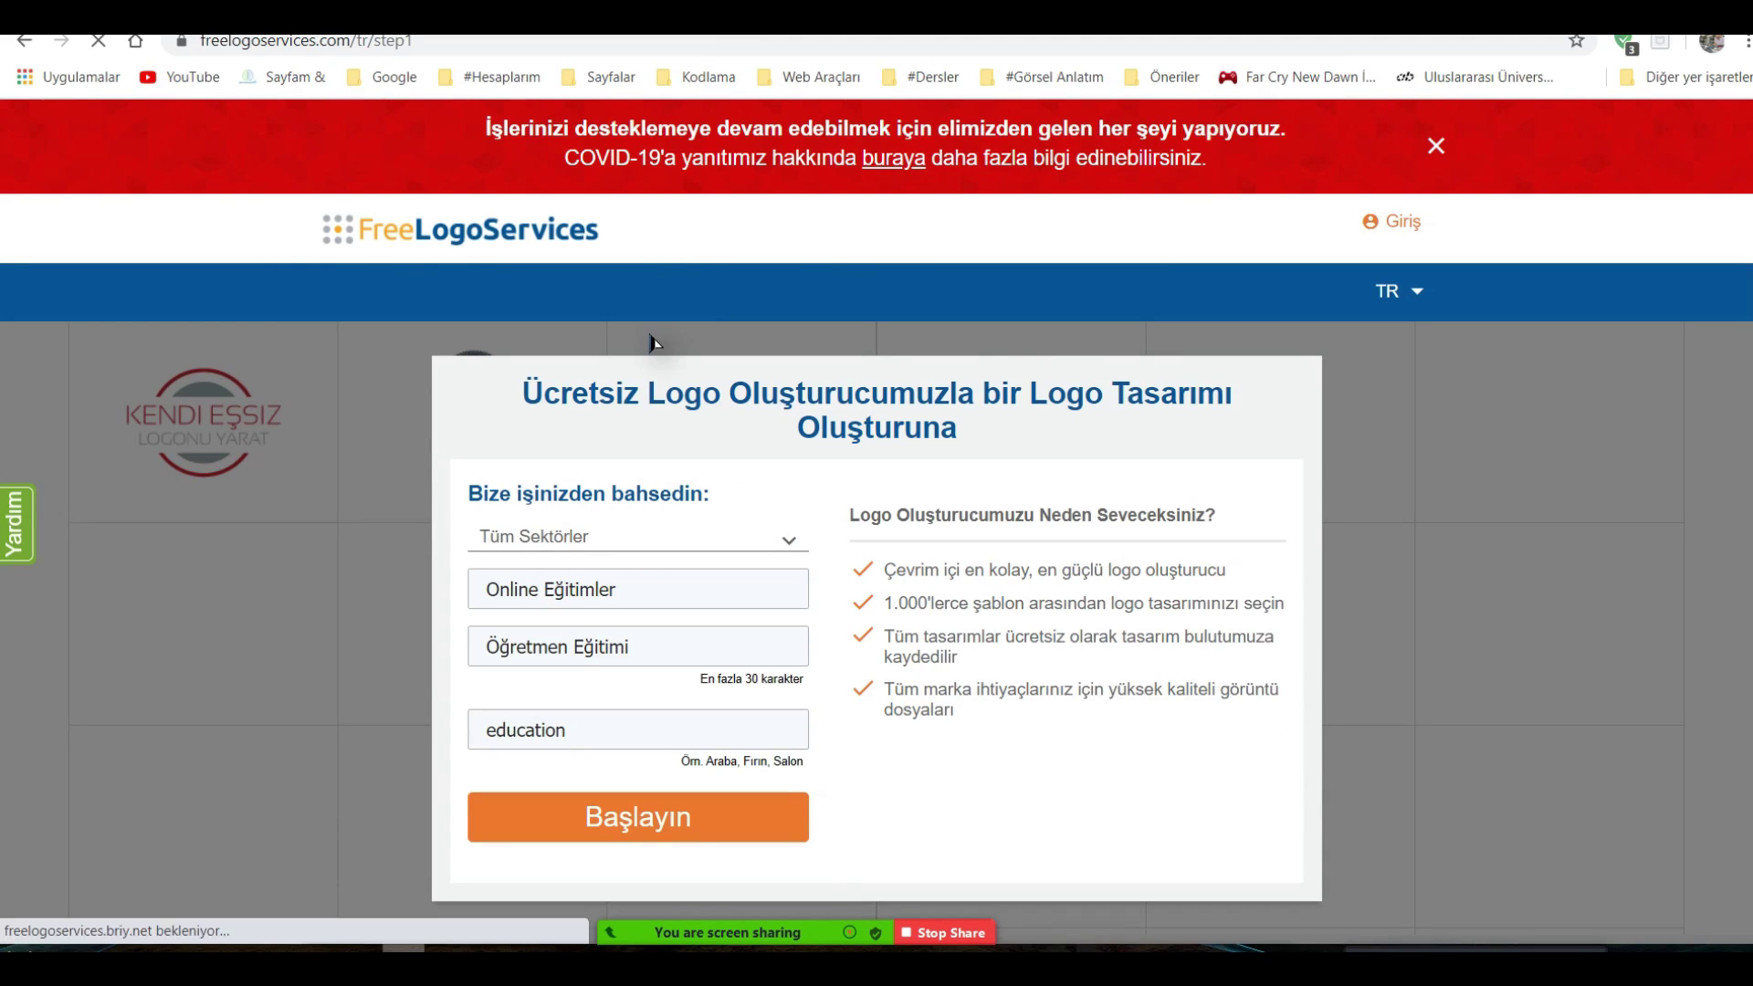
Replace the company name with B and the slogan with T in the logo maker's business form.
{"action": "type", "text": "B"}
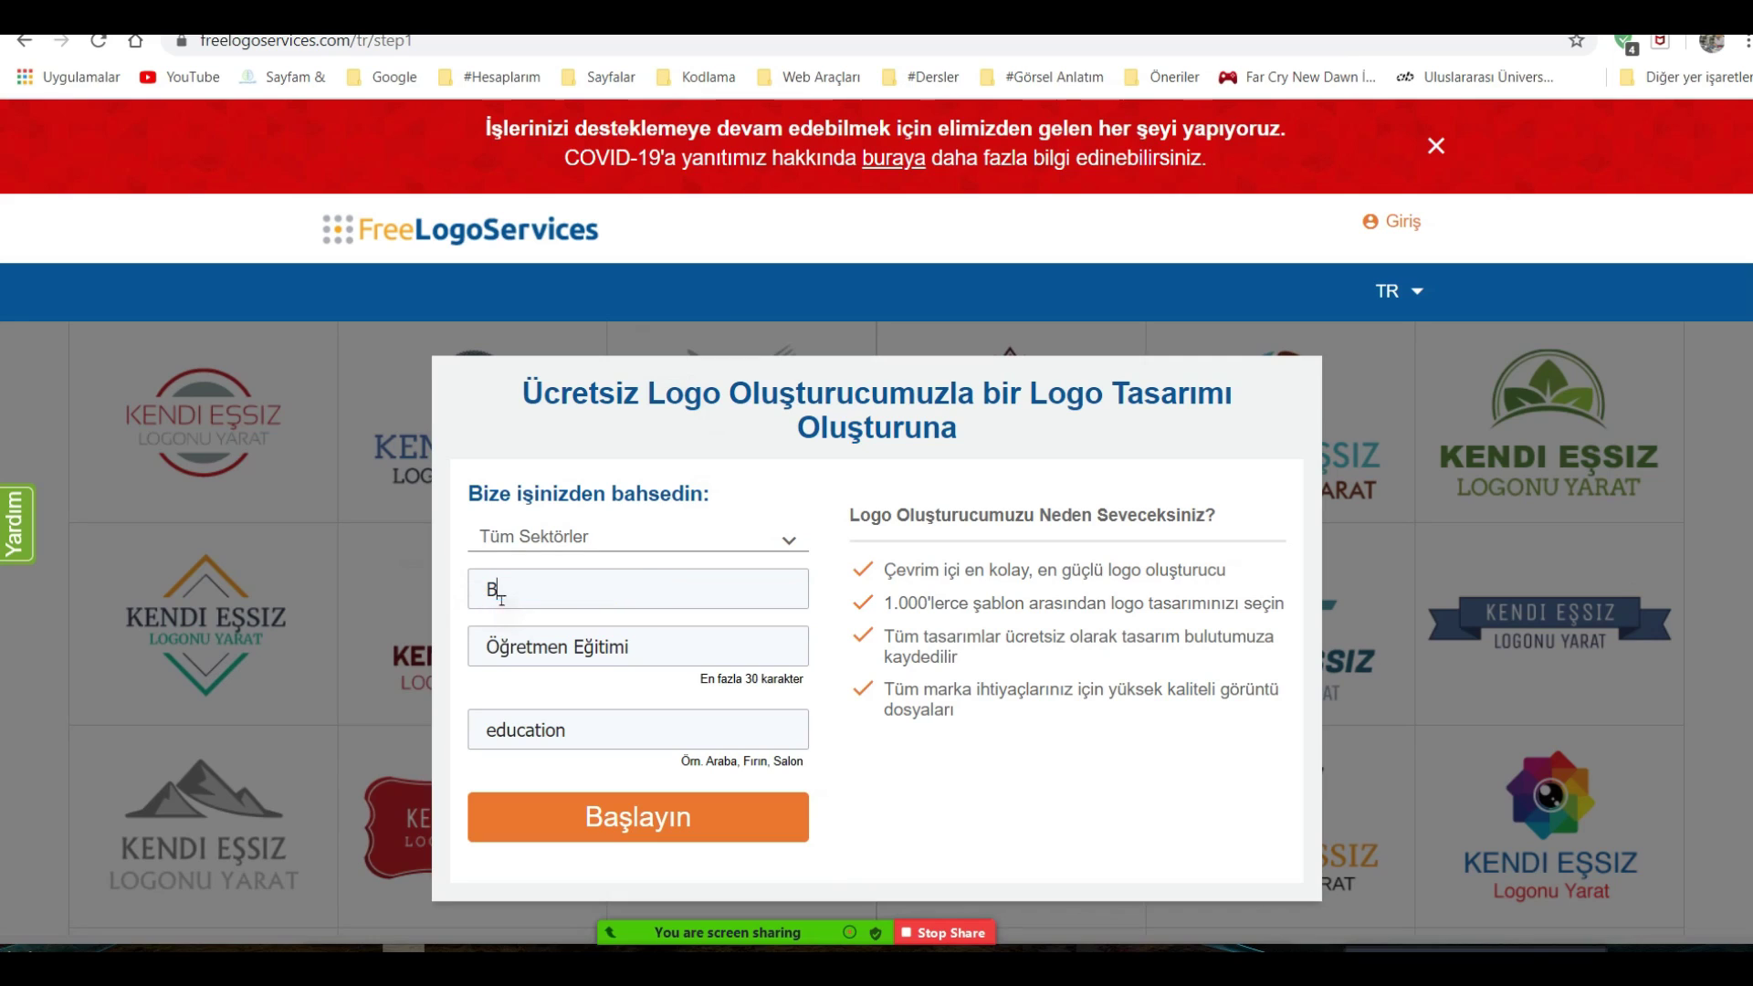
{"action": "key", "text": "Tab"}
{"action": "type", "text": "T"}
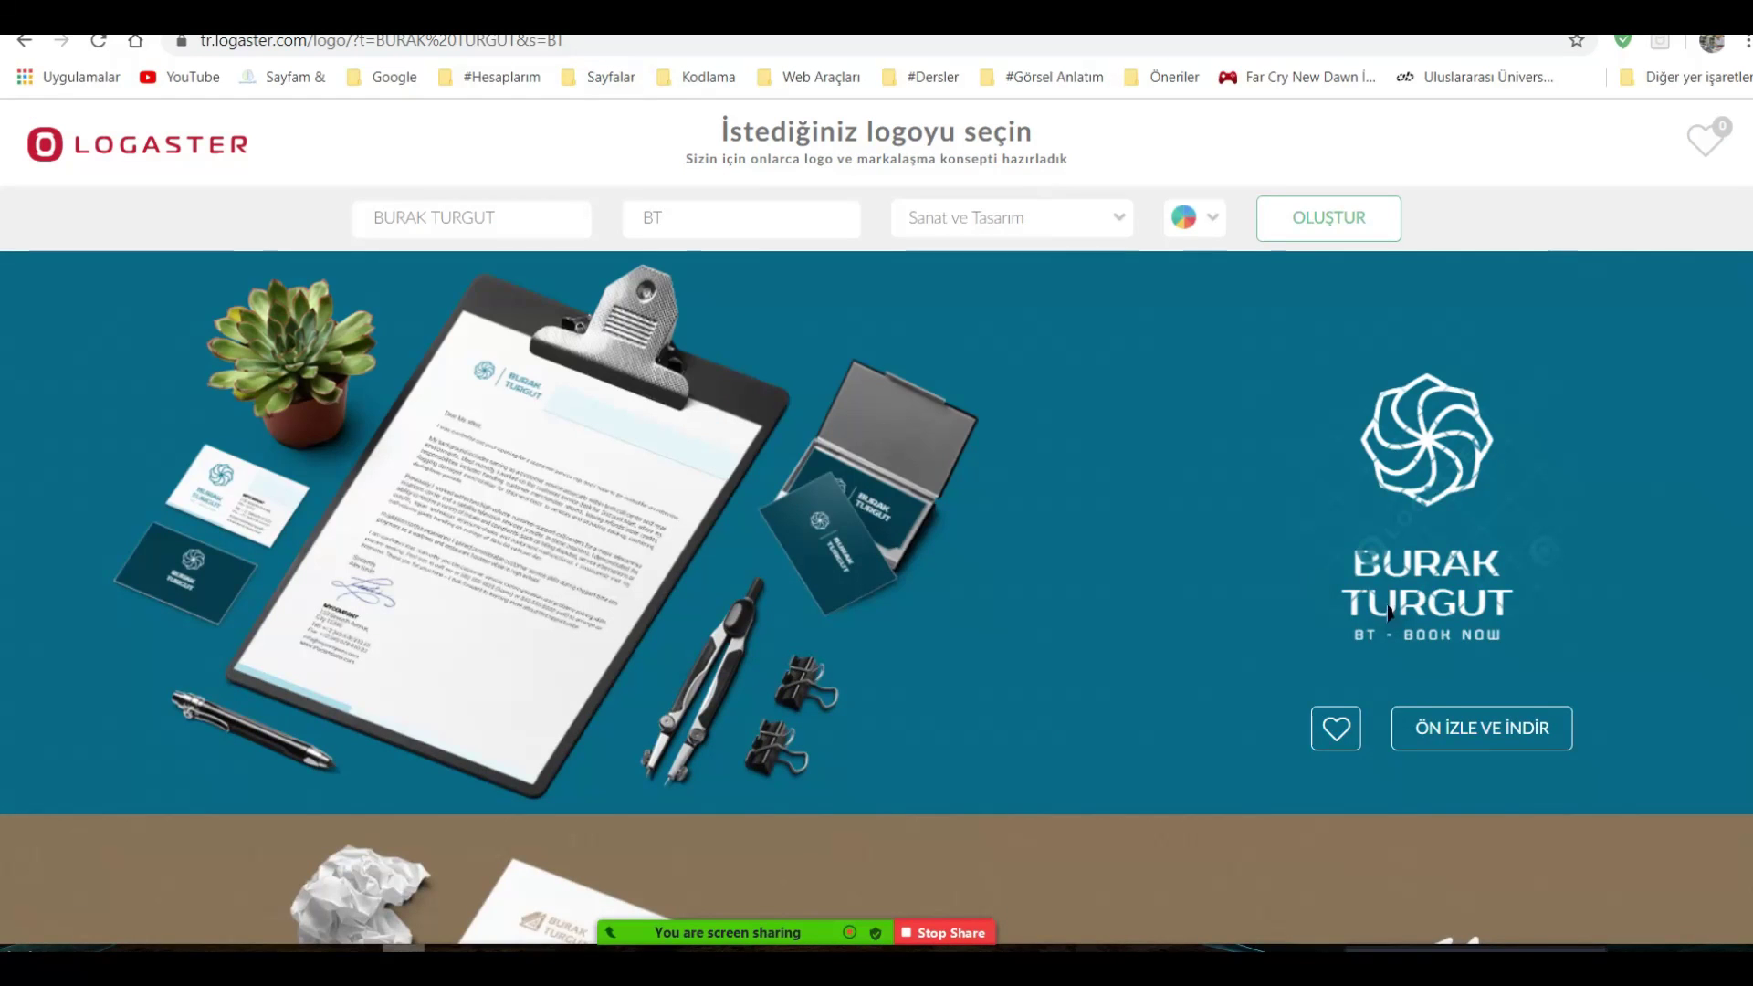
Look through the newly generated Logaster concepts, comparing their icons, lettering and stationery mockups.
{"action": "scroll", "coordinate": [1356, 548], "scroll_direction": "down", "scroll_amount": 5}
{"action": "scroll", "coordinate": [1356, 548], "scroll_direction": "down", "scroll_amount": 2}
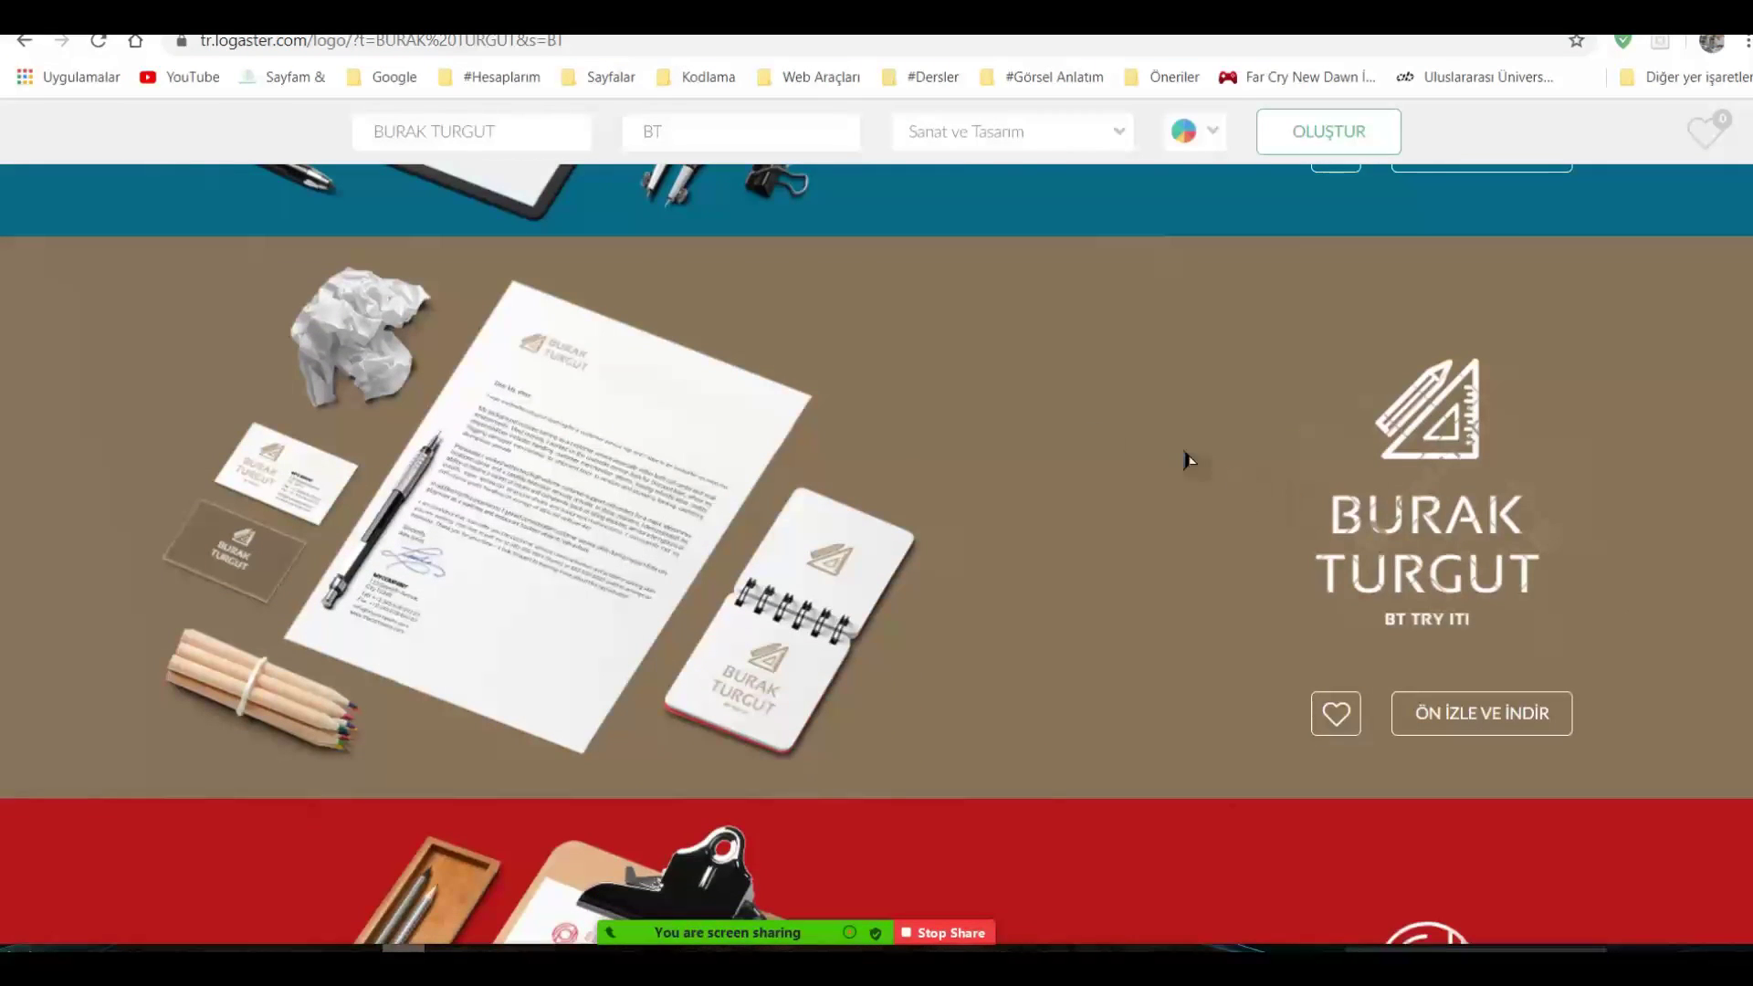
{"action": "scroll", "coordinate": [1253, 491], "scroll_direction": "down", "scroll_amount": 4}
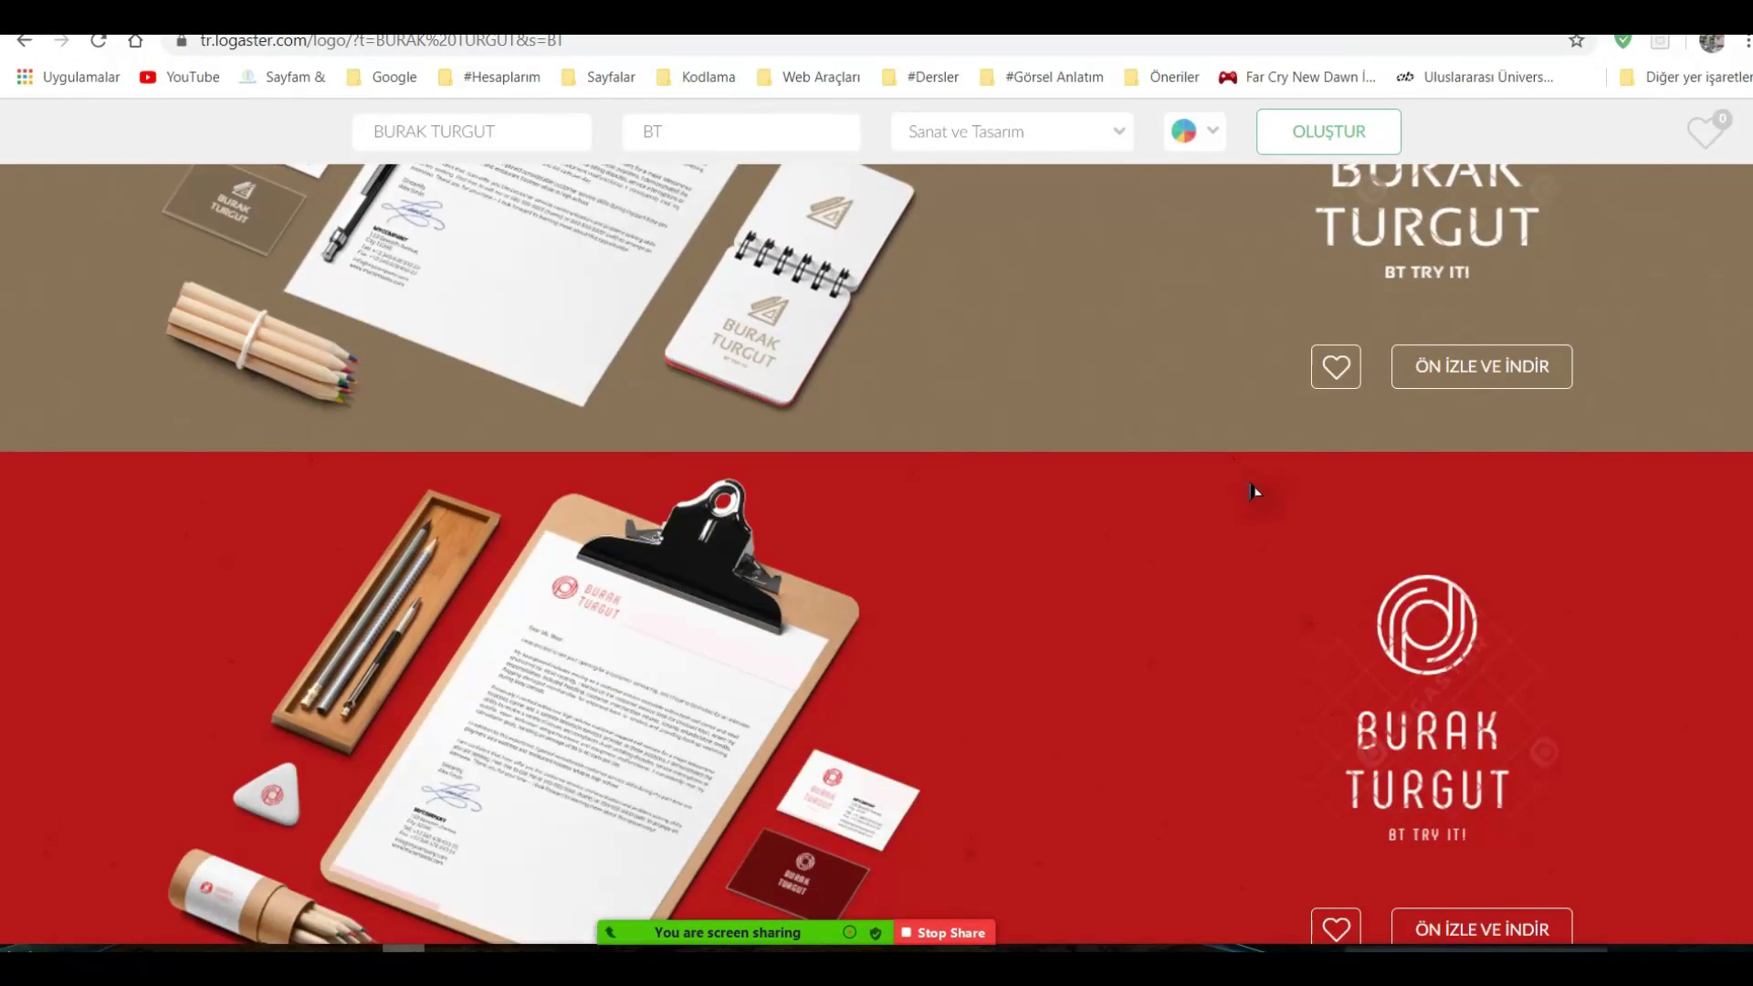
{"action": "scroll", "coordinate": [1253, 491], "scroll_direction": "down", "scroll_amount": 9}
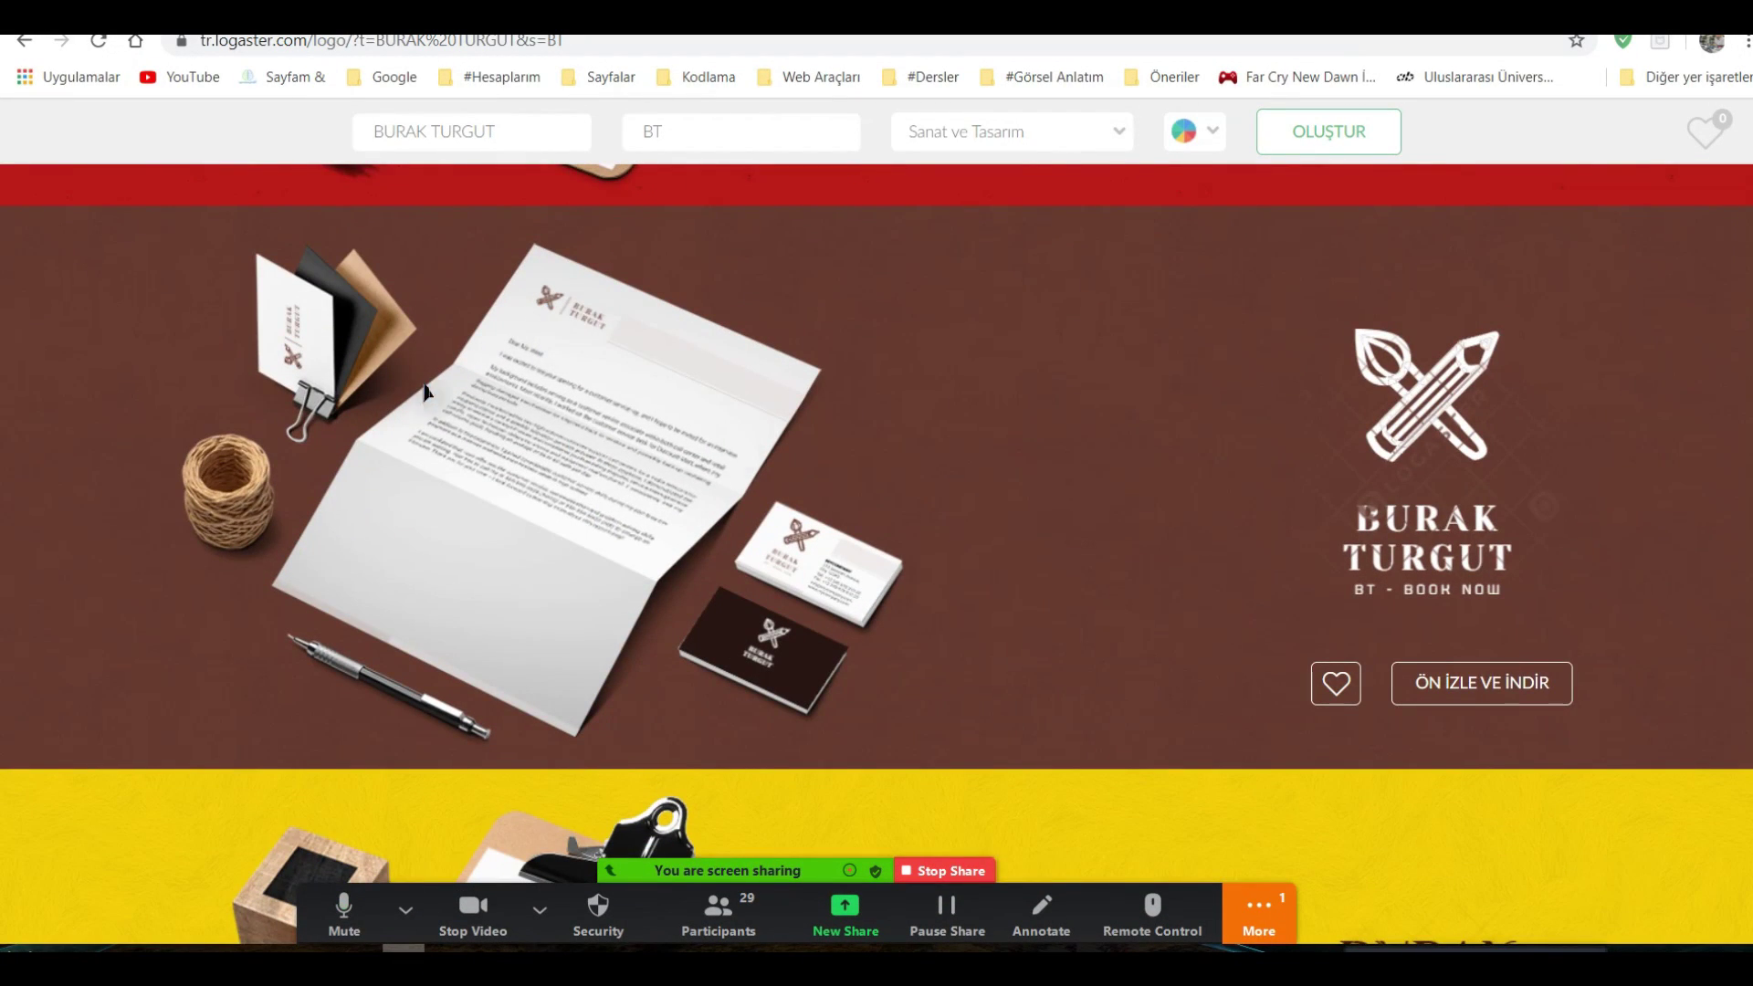
{"action": "scroll", "coordinate": [556, 484], "scroll_direction": "down", "scroll_amount": 6}
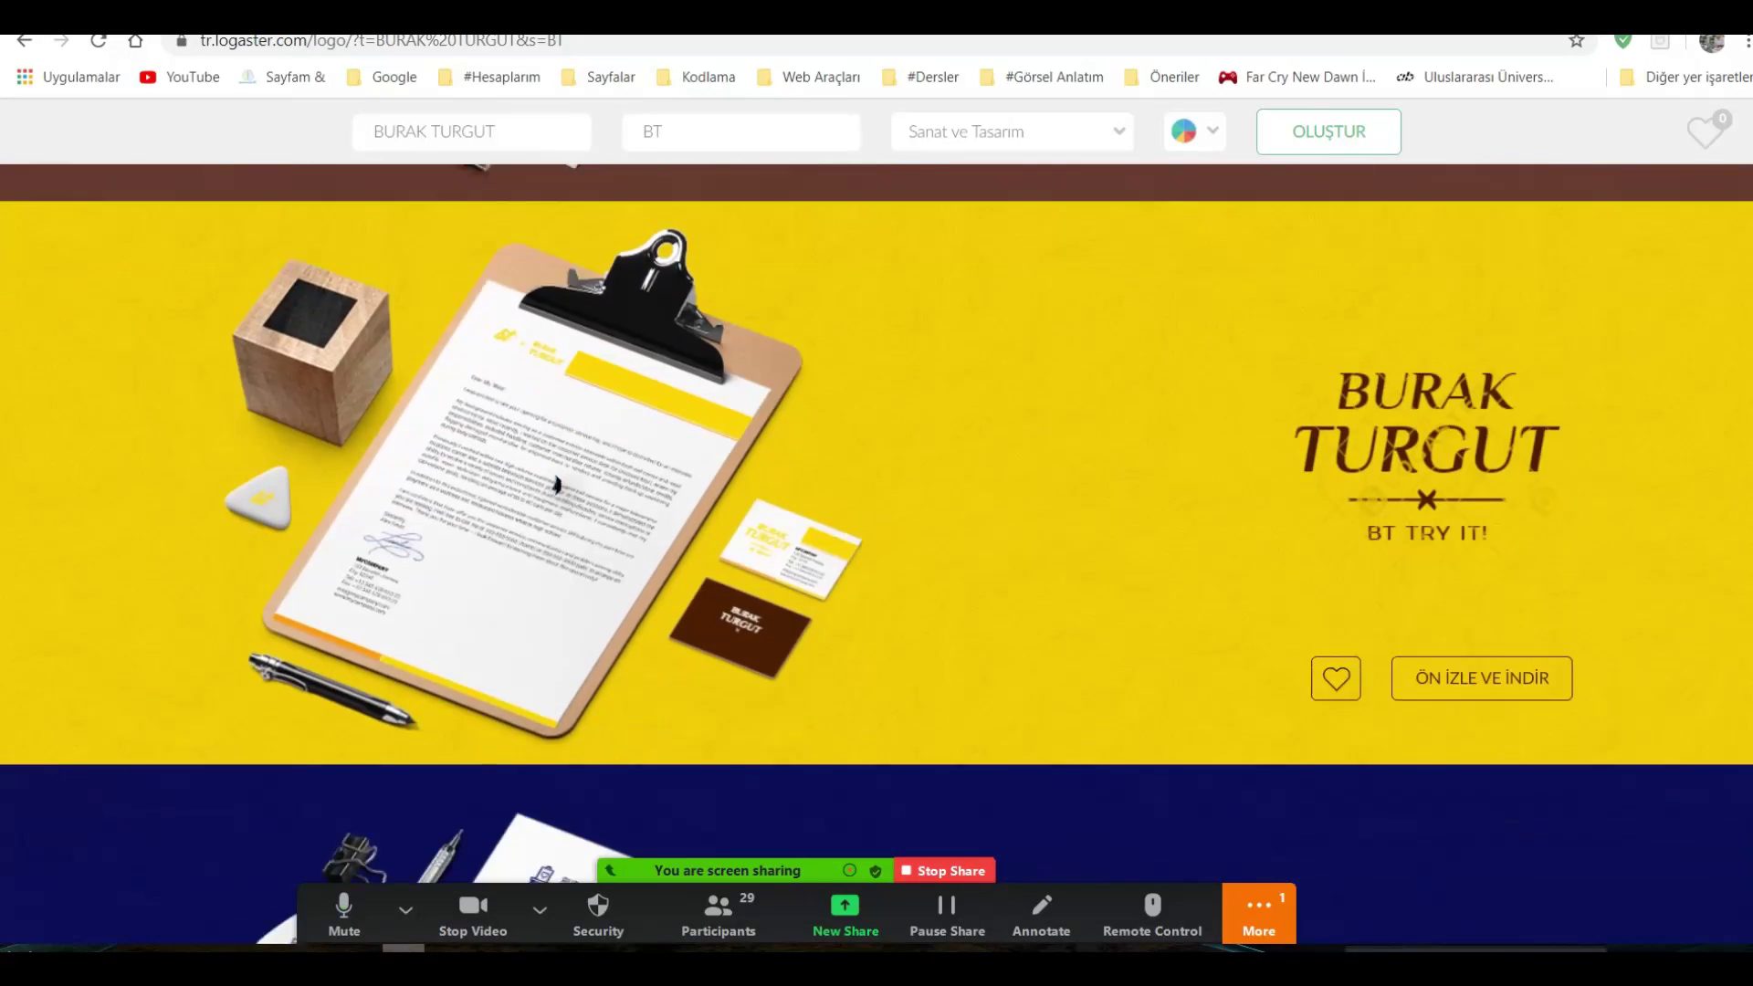
{"action": "scroll", "coordinate": [556, 484], "scroll_direction": "down", "scroll_amount": 7}
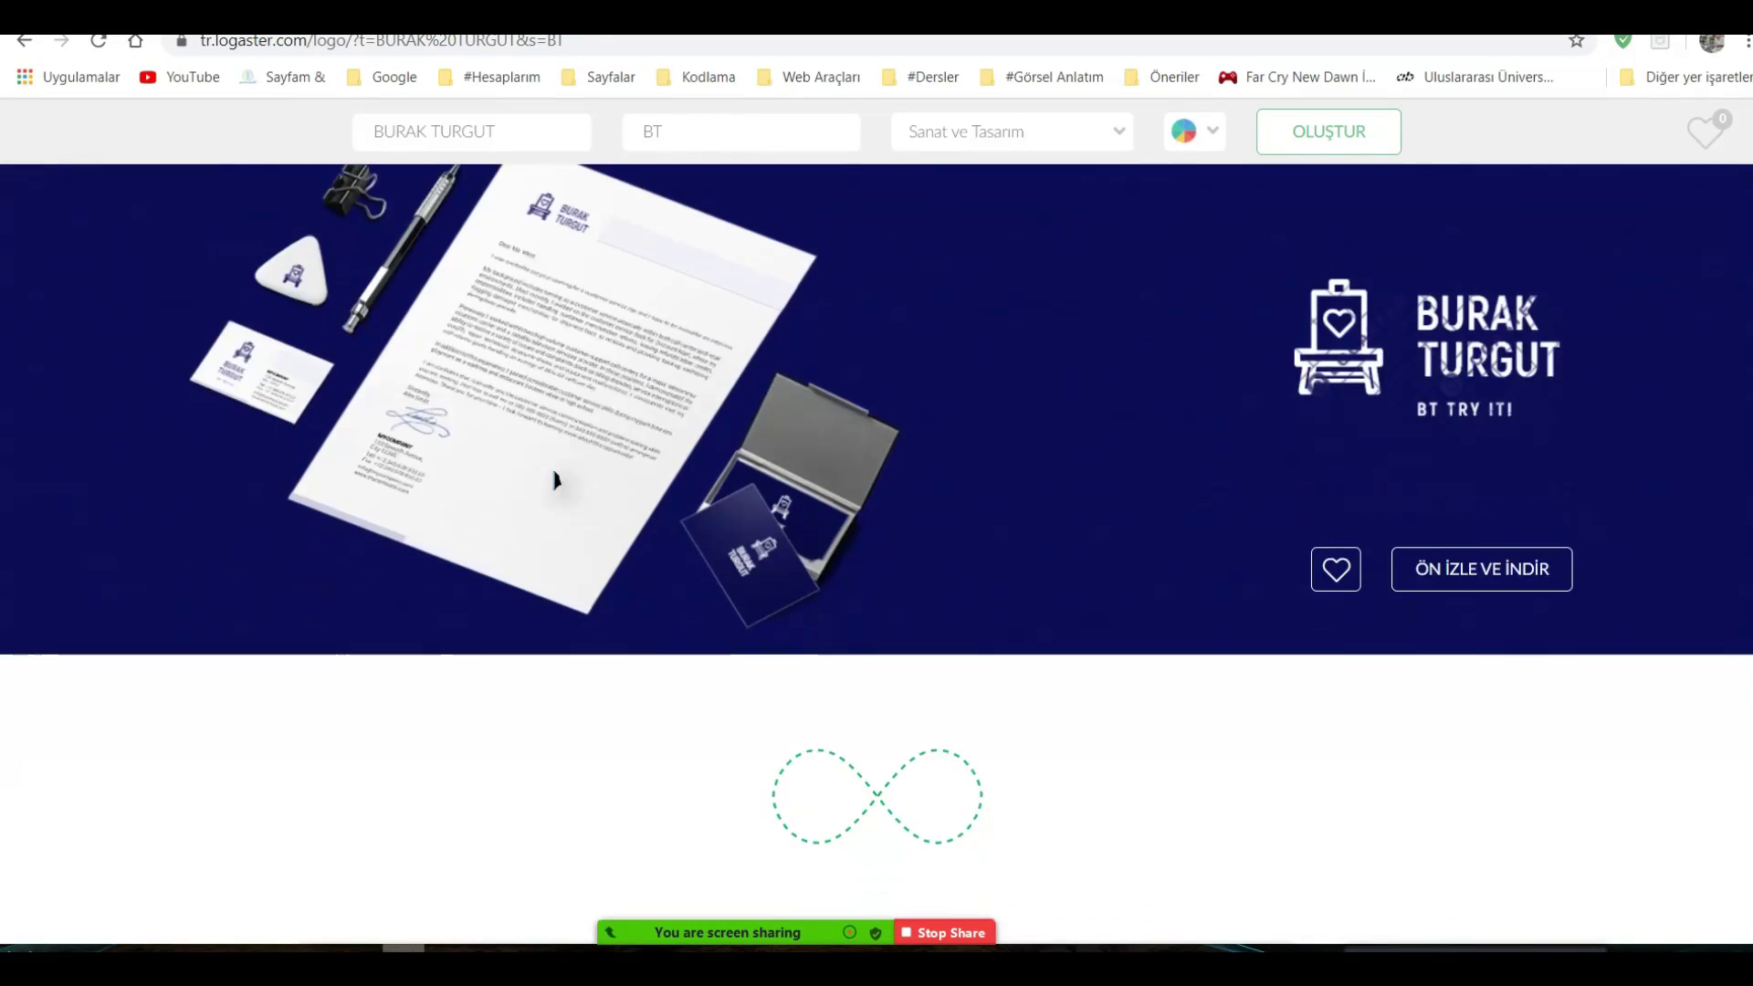
{"action": "scroll", "coordinate": [628, 435], "scroll_direction": "up", "scroll_amount": 10}
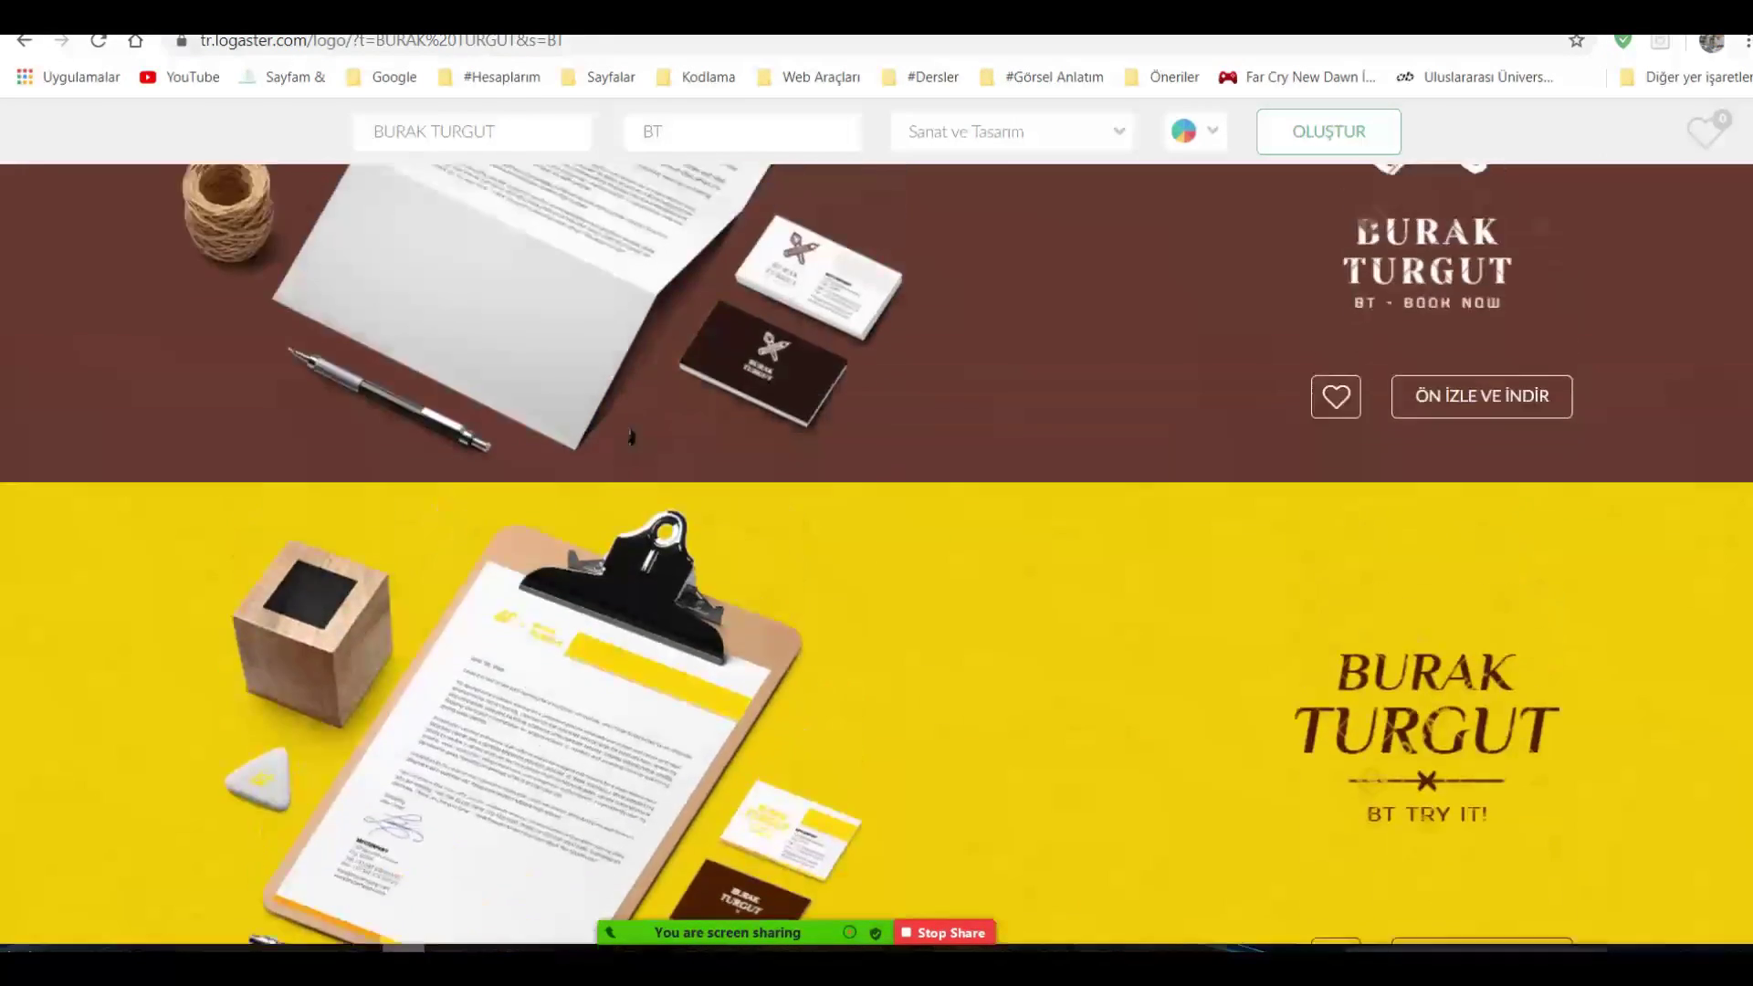
{"action": "scroll", "coordinate": [630, 436], "scroll_direction": "up", "scroll_amount": 3}
{"action": "scroll", "coordinate": [621, 425], "scroll_direction": "down", "scroll_amount": 13}
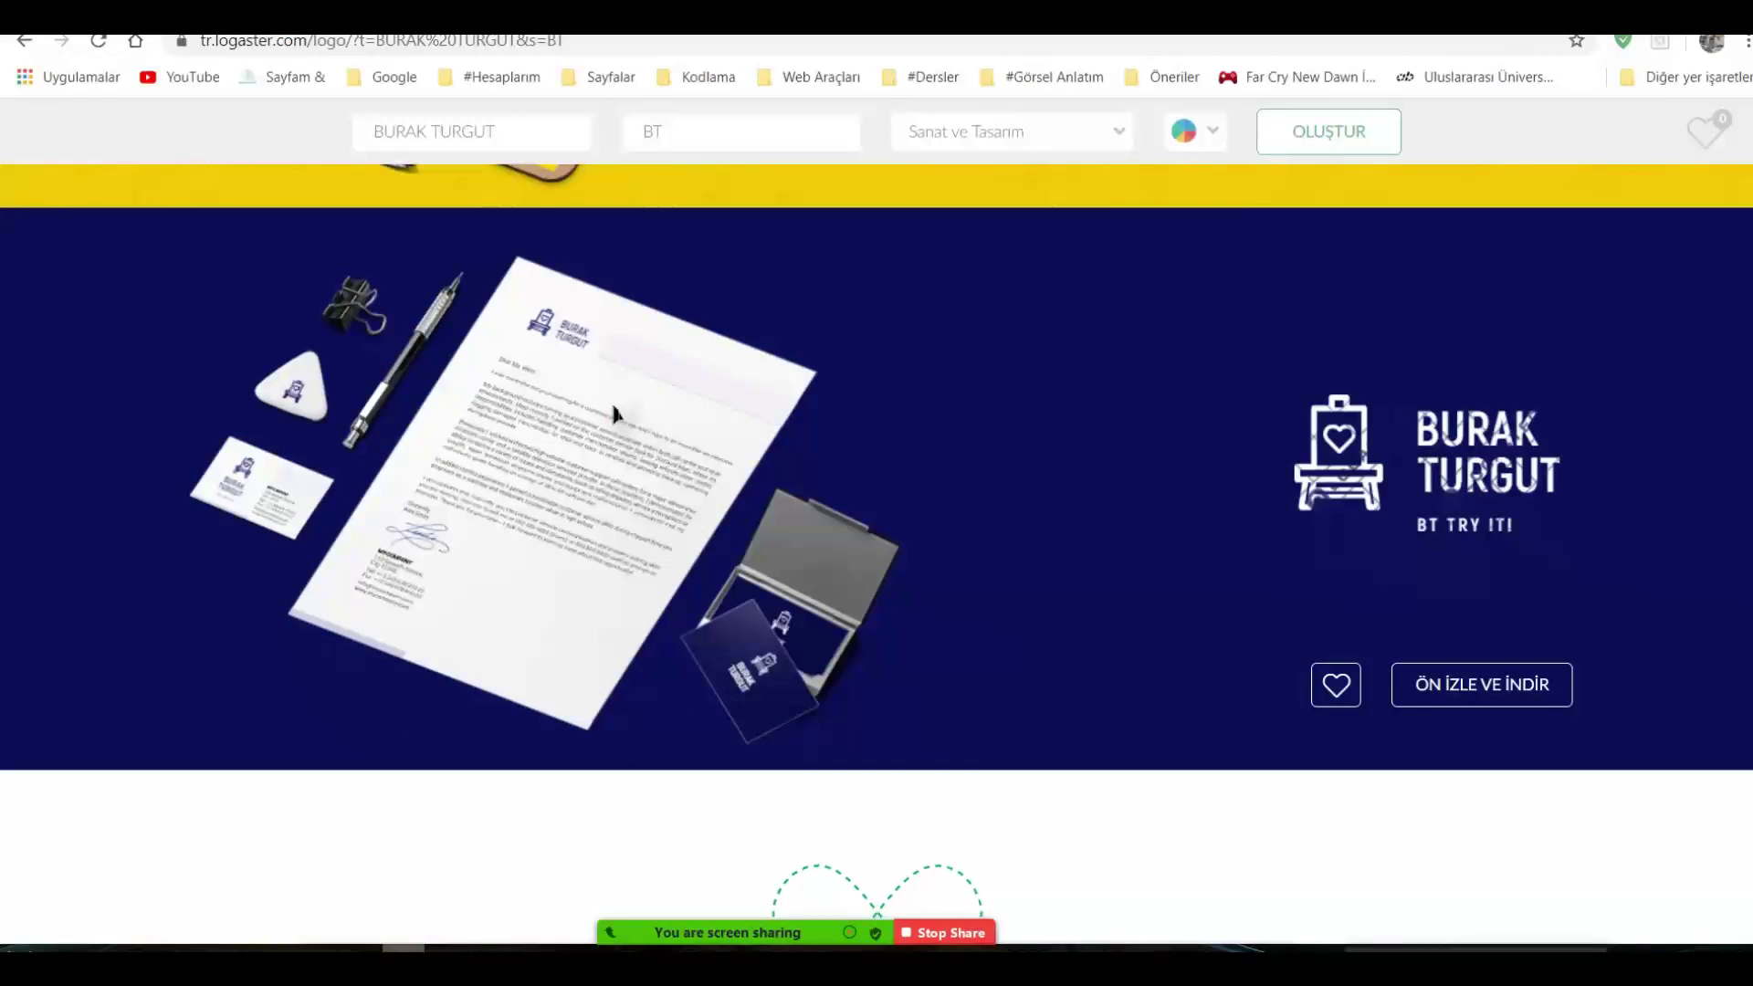
{"action": "scroll", "coordinate": [613, 413], "scroll_direction": "down", "scroll_amount": 1}
{"action": "scroll", "coordinate": [603, 415], "scroll_direction": "up", "scroll_amount": 14}
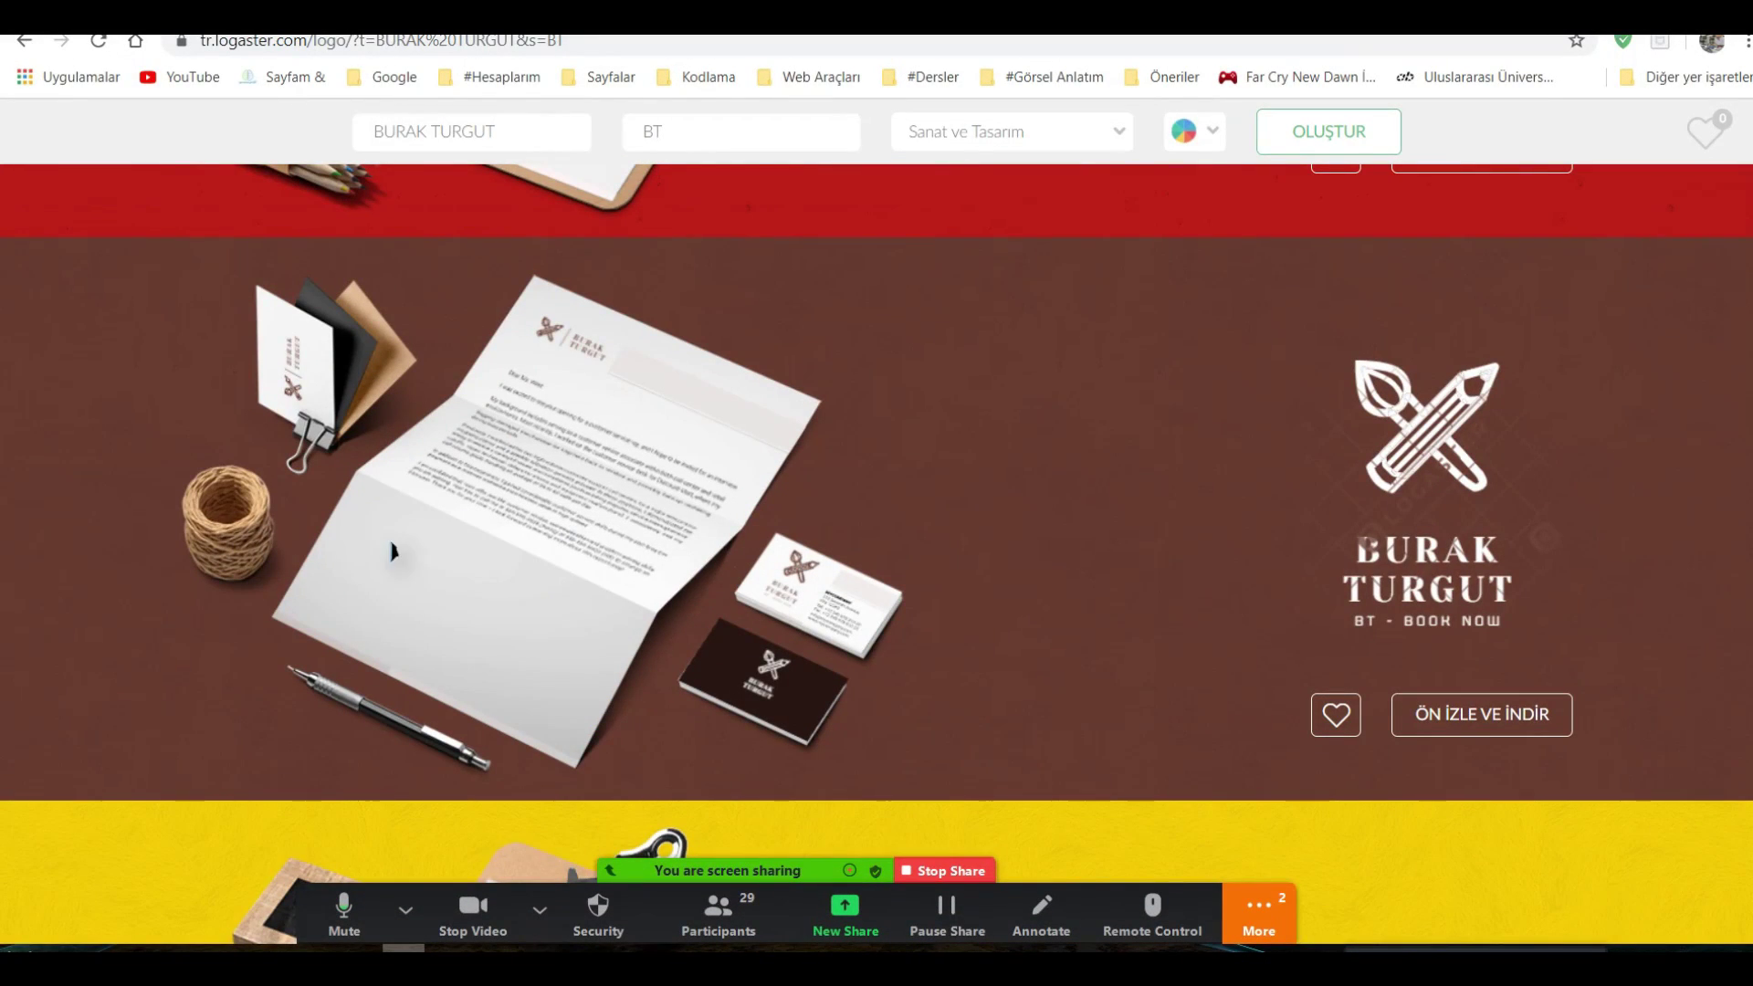
{"action": "scroll", "coordinate": [589, 521], "scroll_direction": "down", "scroll_amount": 11}
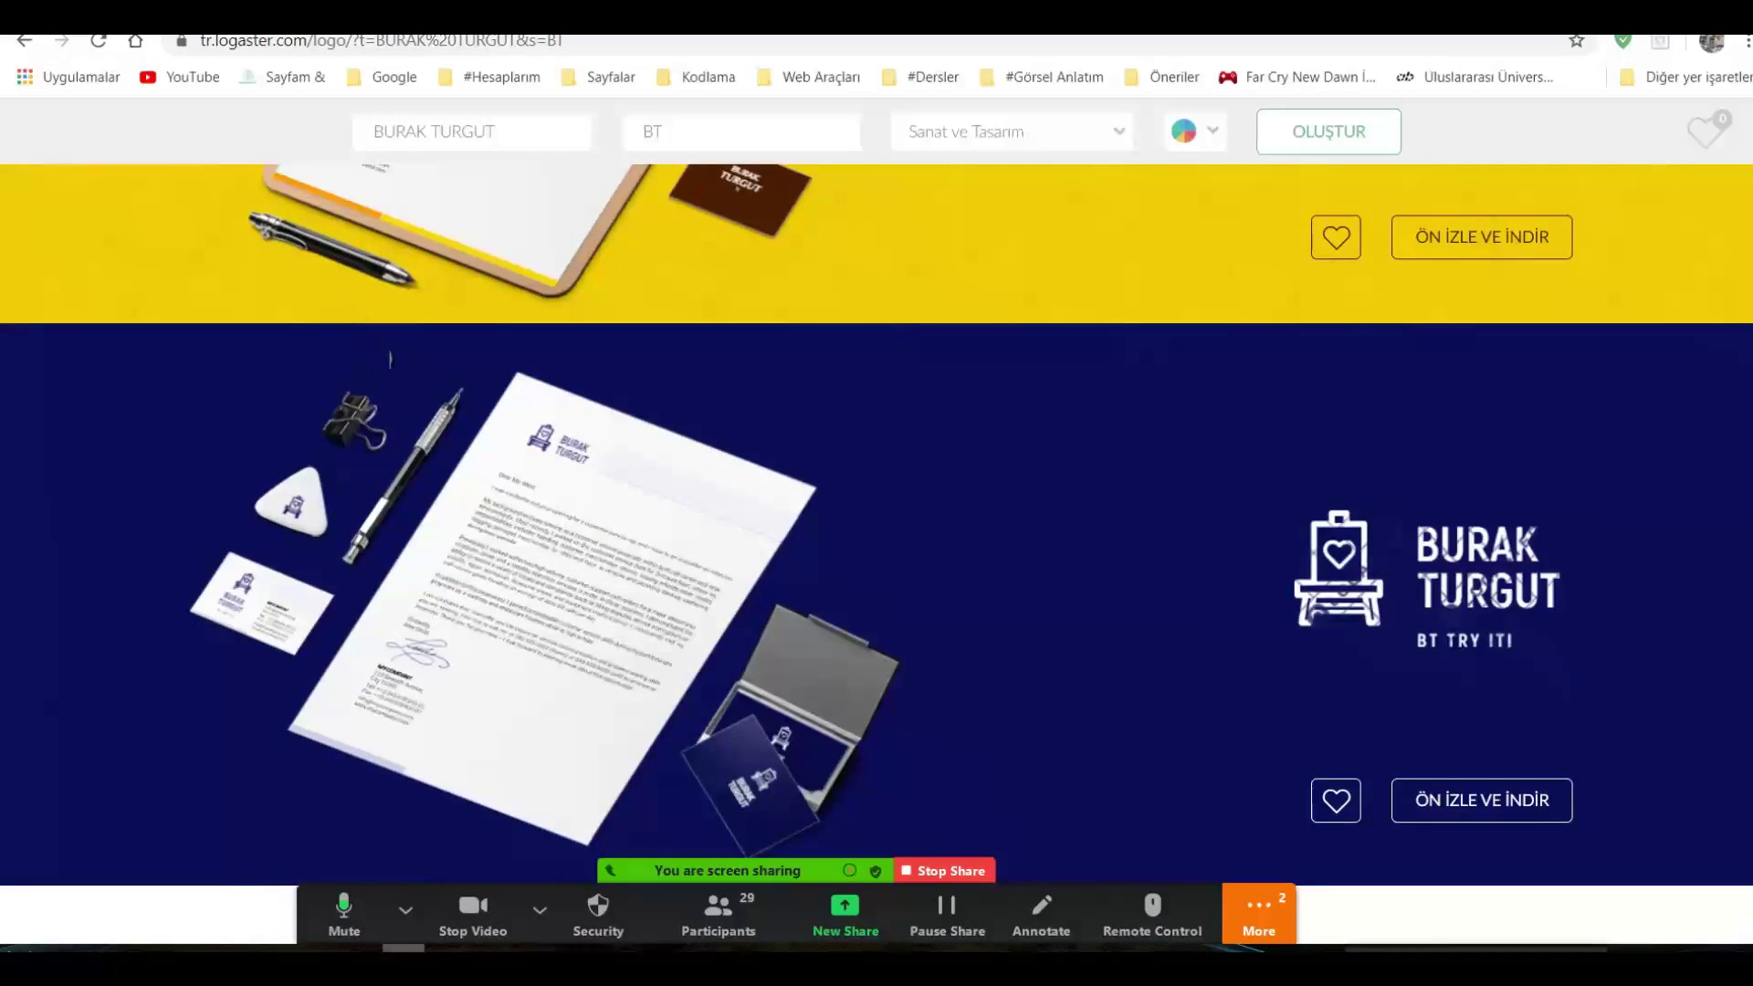
{"action": "scroll", "coordinate": [390, 359], "scroll_direction": "down", "scroll_amount": 3}
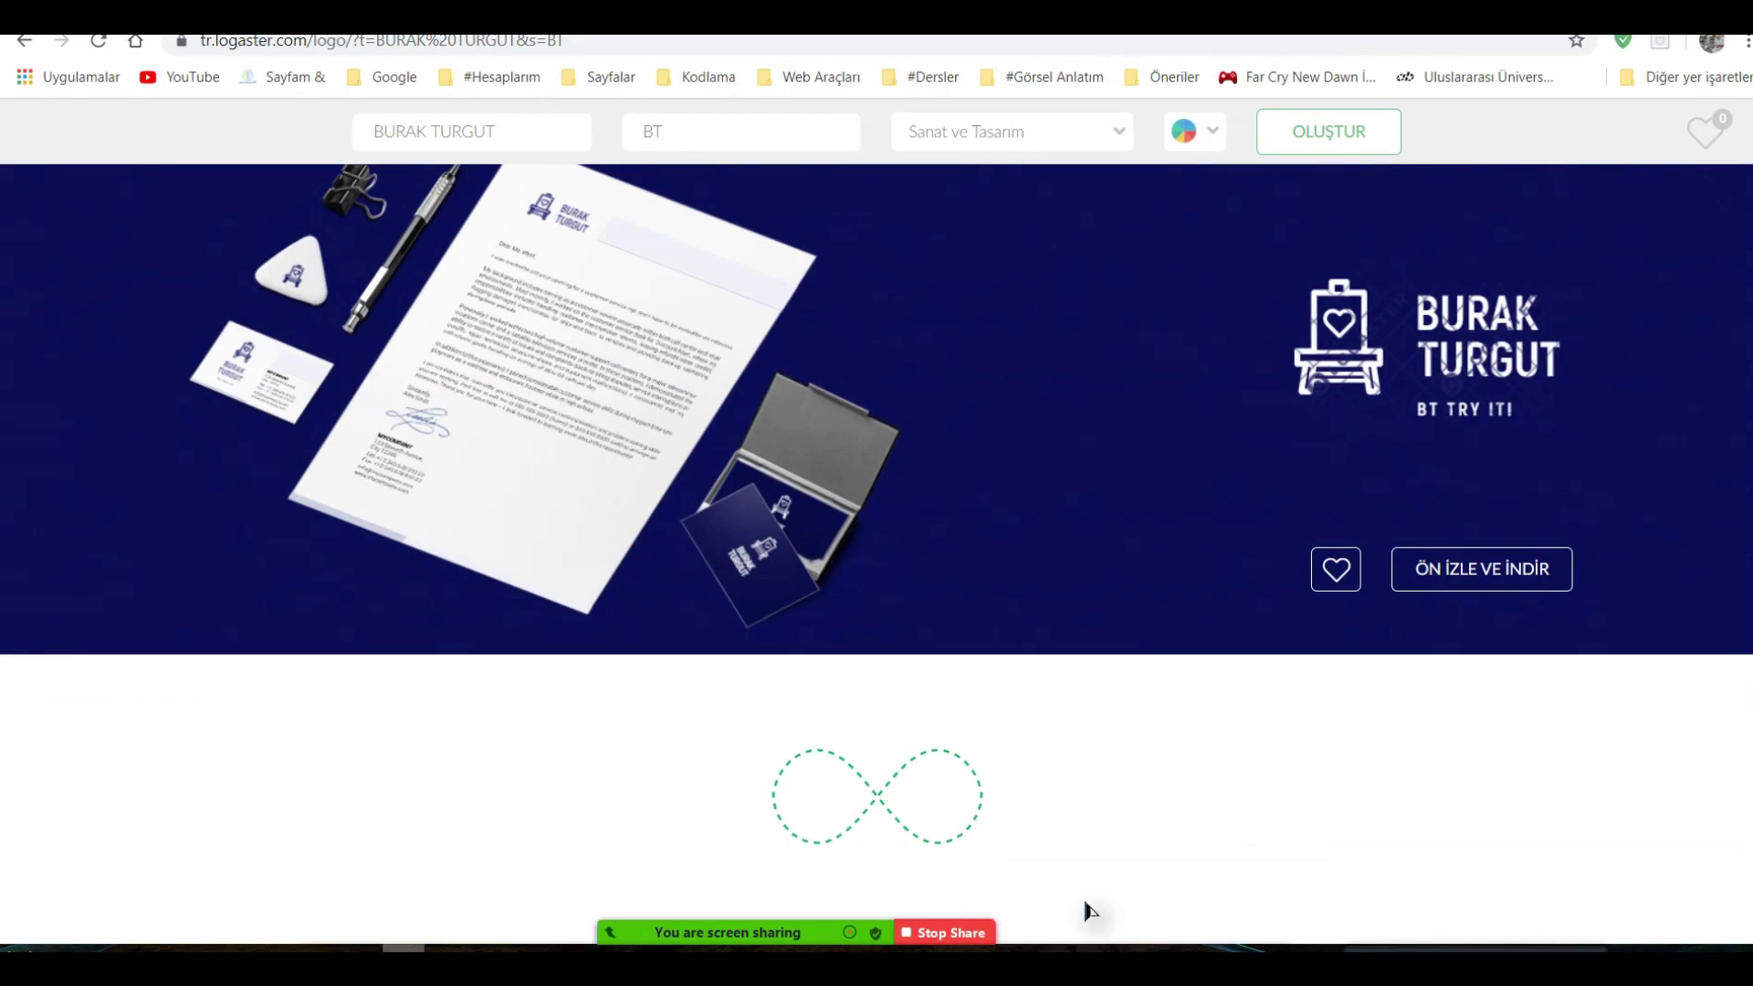
Open the meeting's group chat, read the new messages and minimise the chat window.
{"action": "left_click", "coordinate": [1257, 913]}
{"action": "left_click", "coordinate": [1279, 557]}
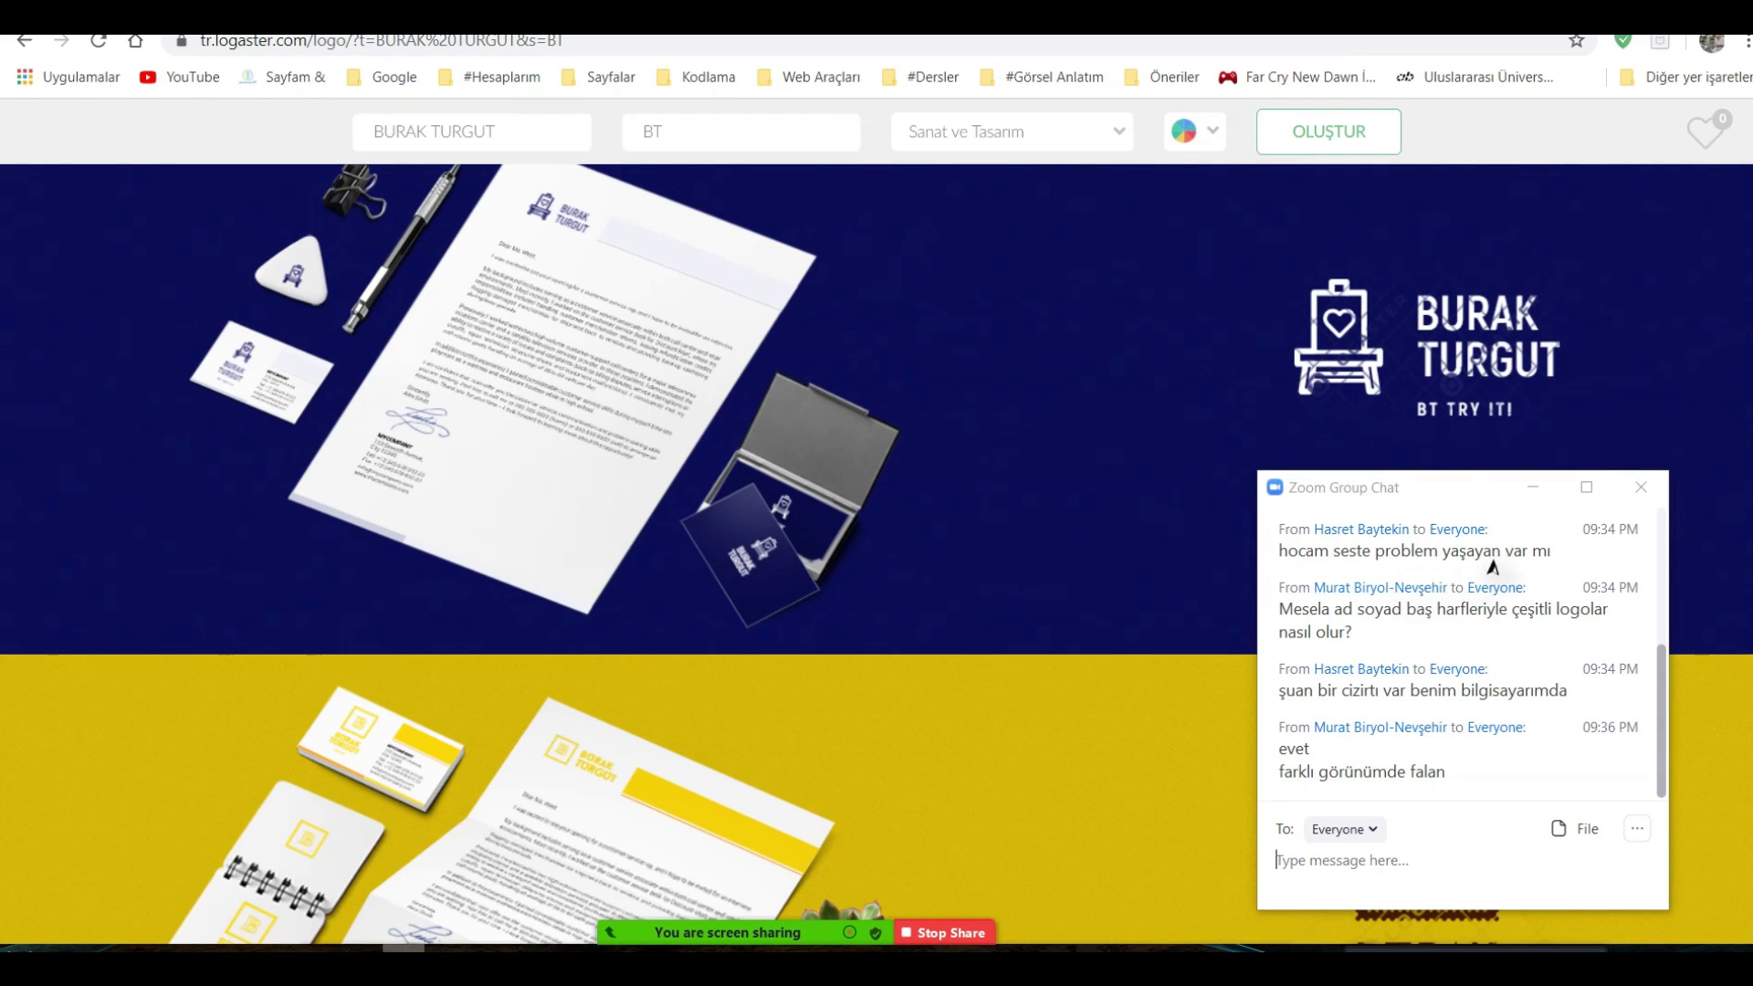
{"action": "left_click", "coordinate": [1533, 487]}
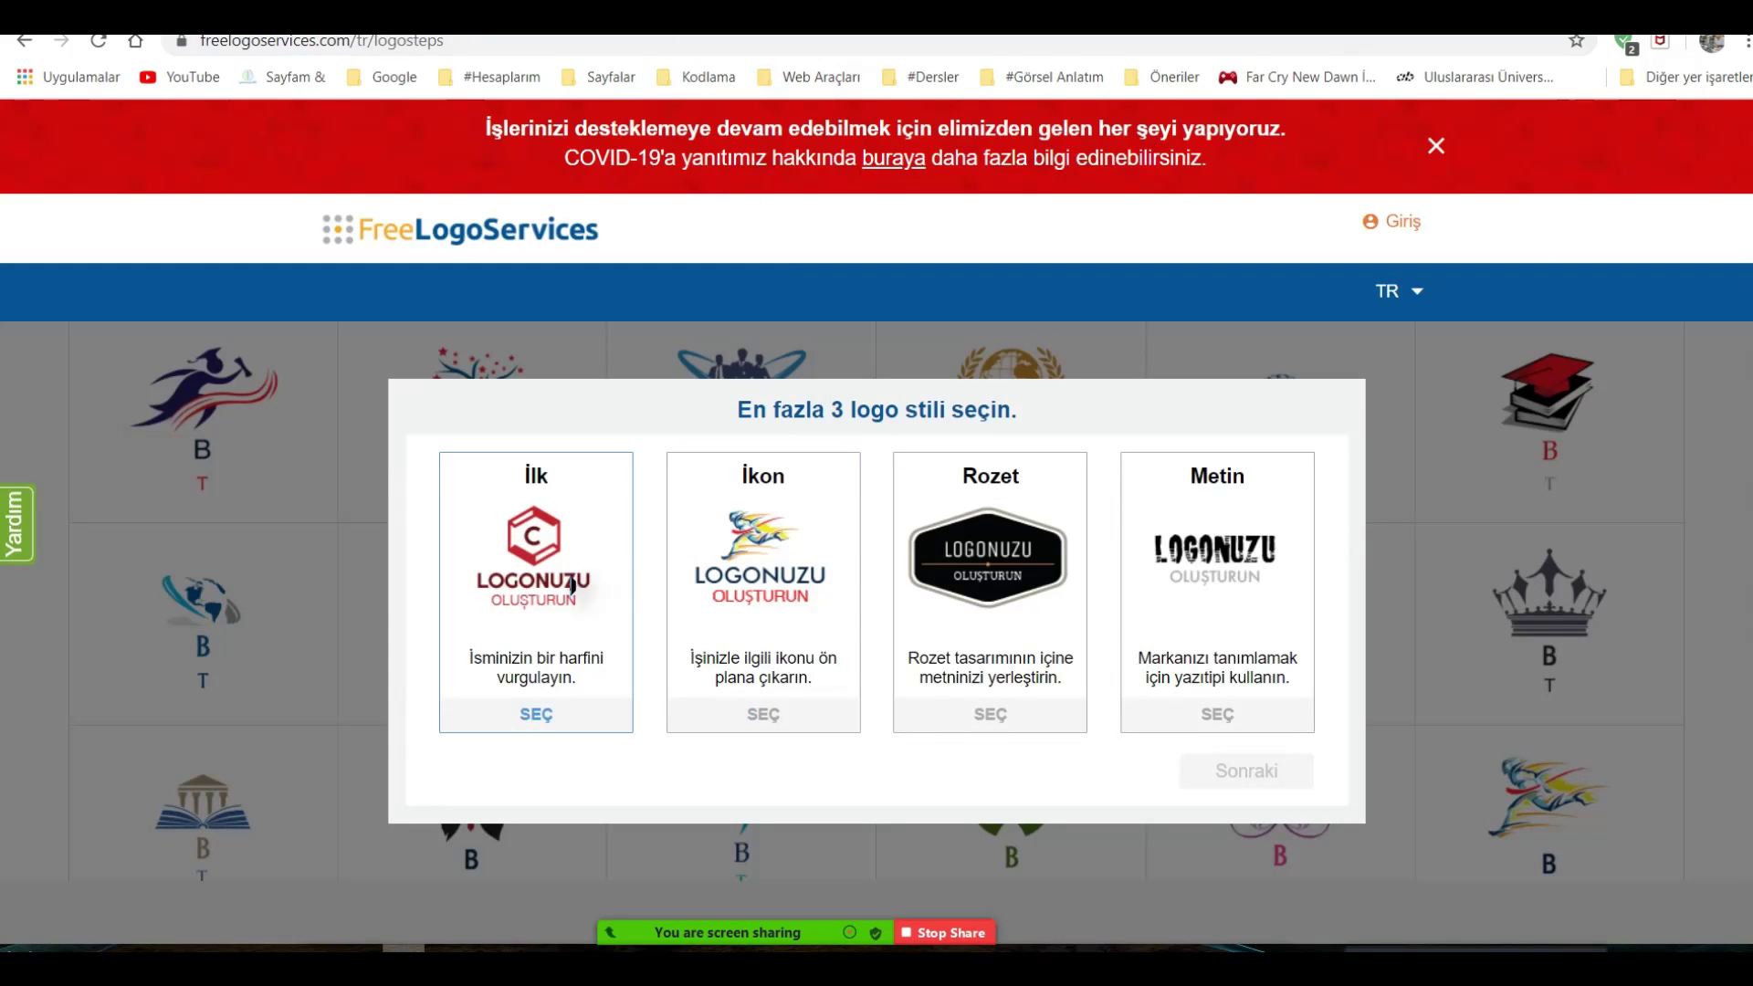
Choose the İlk, İkon, Rozet and Metin logo styles on FreeLogoServices and continue to the fonts.
{"action": "left_click", "coordinate": [536, 593]}
{"action": "left_click", "coordinate": [764, 594]}
{"action": "left_click", "coordinate": [918, 594]}
{"action": "left_click", "coordinate": [1221, 612]}
{"action": "left_click", "coordinate": [1287, 772]}
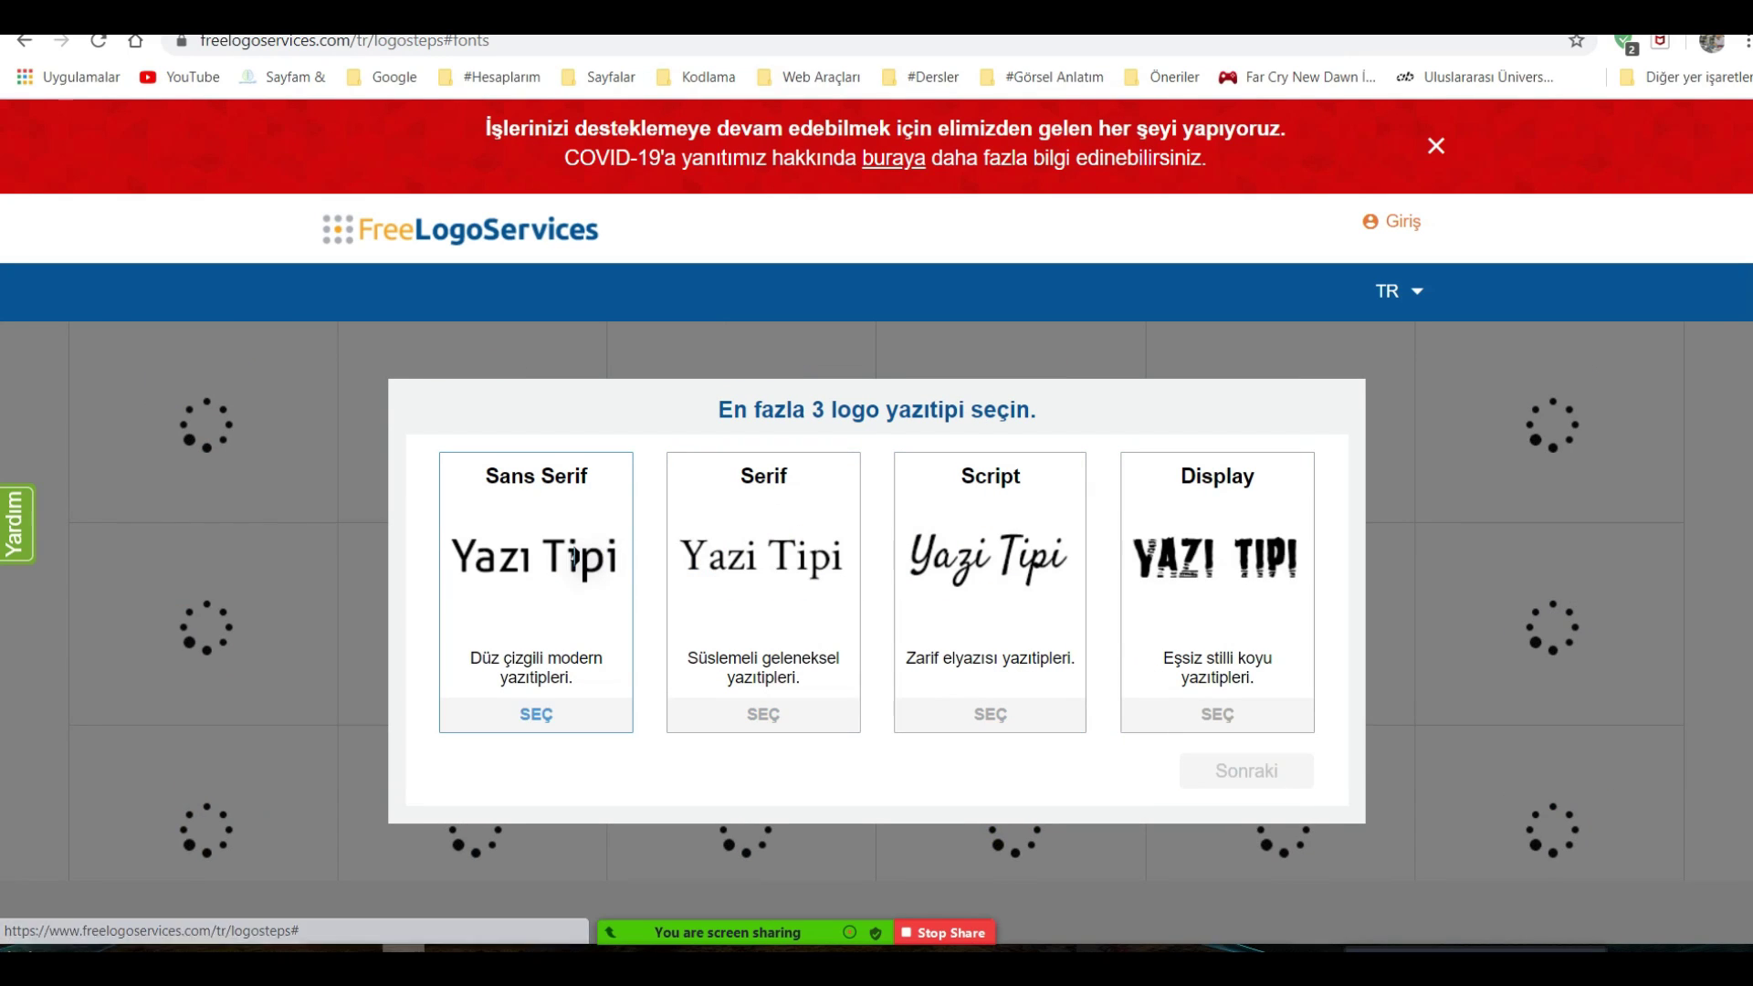
Choose the Sans Serif, Serif, Script and Display fonts for the logo and continue to the layouts.
{"action": "left_click", "coordinate": [536, 594]}
{"action": "left_click", "coordinate": [763, 594]}
{"action": "left_click", "coordinate": [1216, 639]}
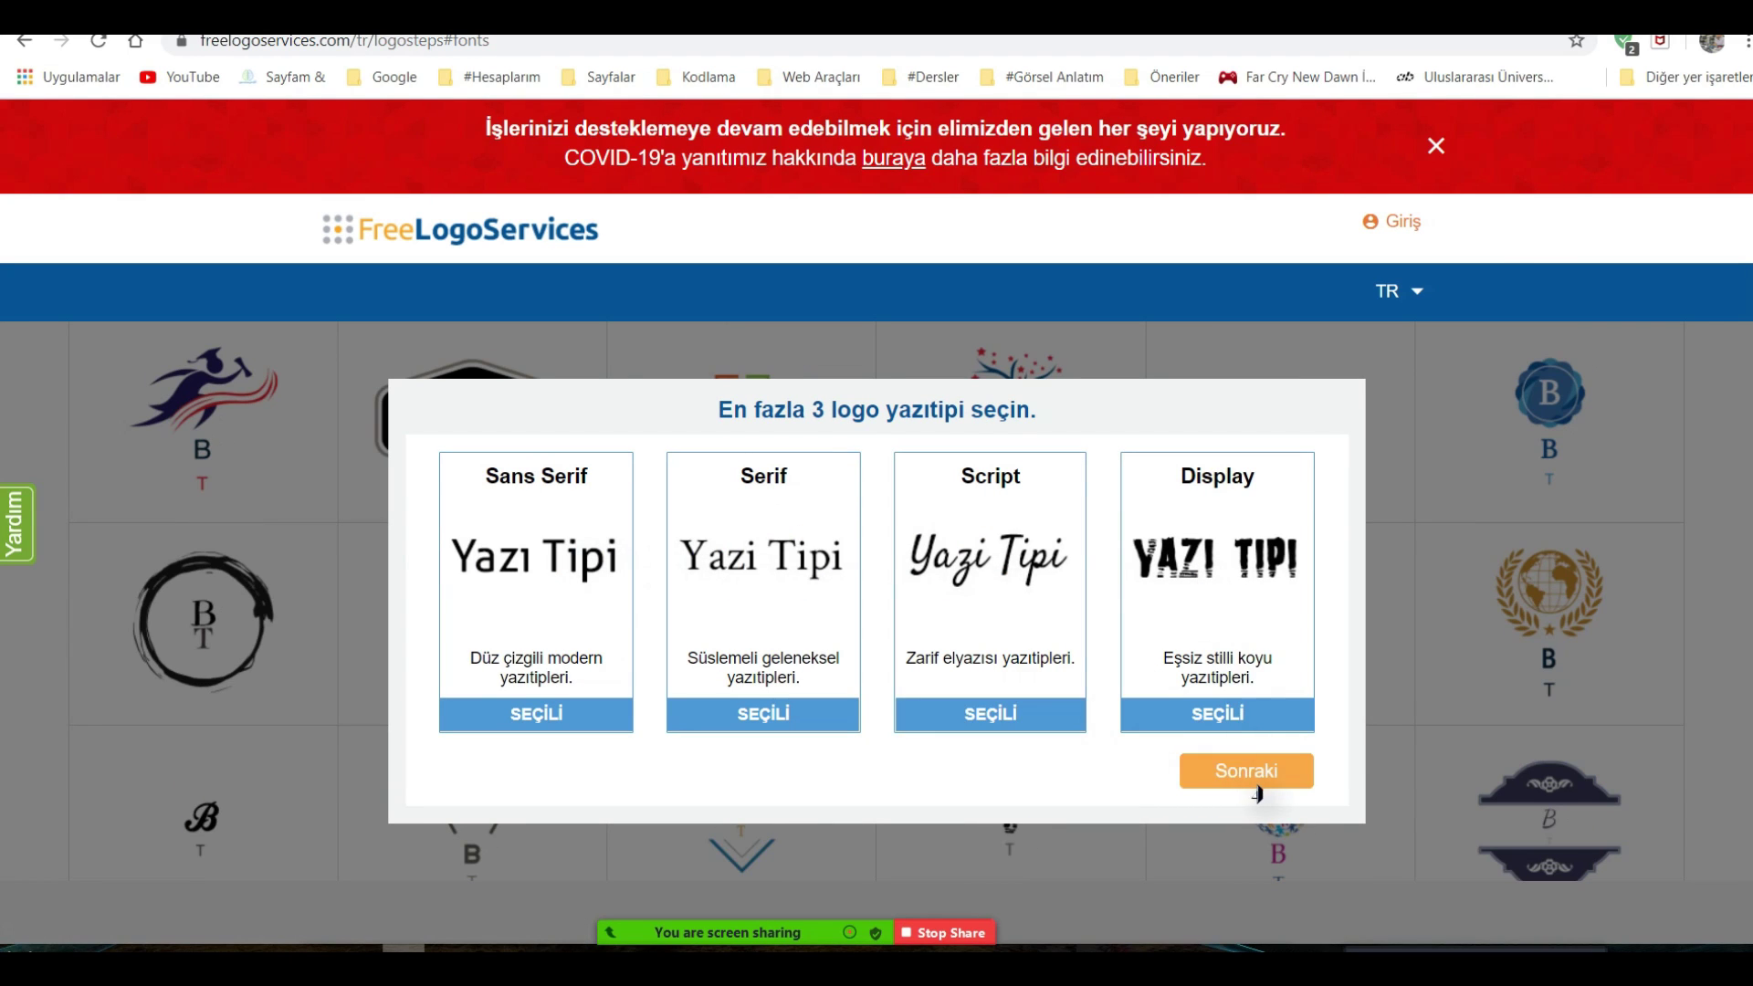
{"action": "left_click", "coordinate": [1247, 771]}
Choose all four logo layouts, including Eğik Metin and İkon Sağda, and continue to the design selection.
{"action": "left_click", "coordinate": [1199, 643]}
{"action": "left_click", "coordinate": [991, 621]}
{"action": "left_click", "coordinate": [536, 621]}
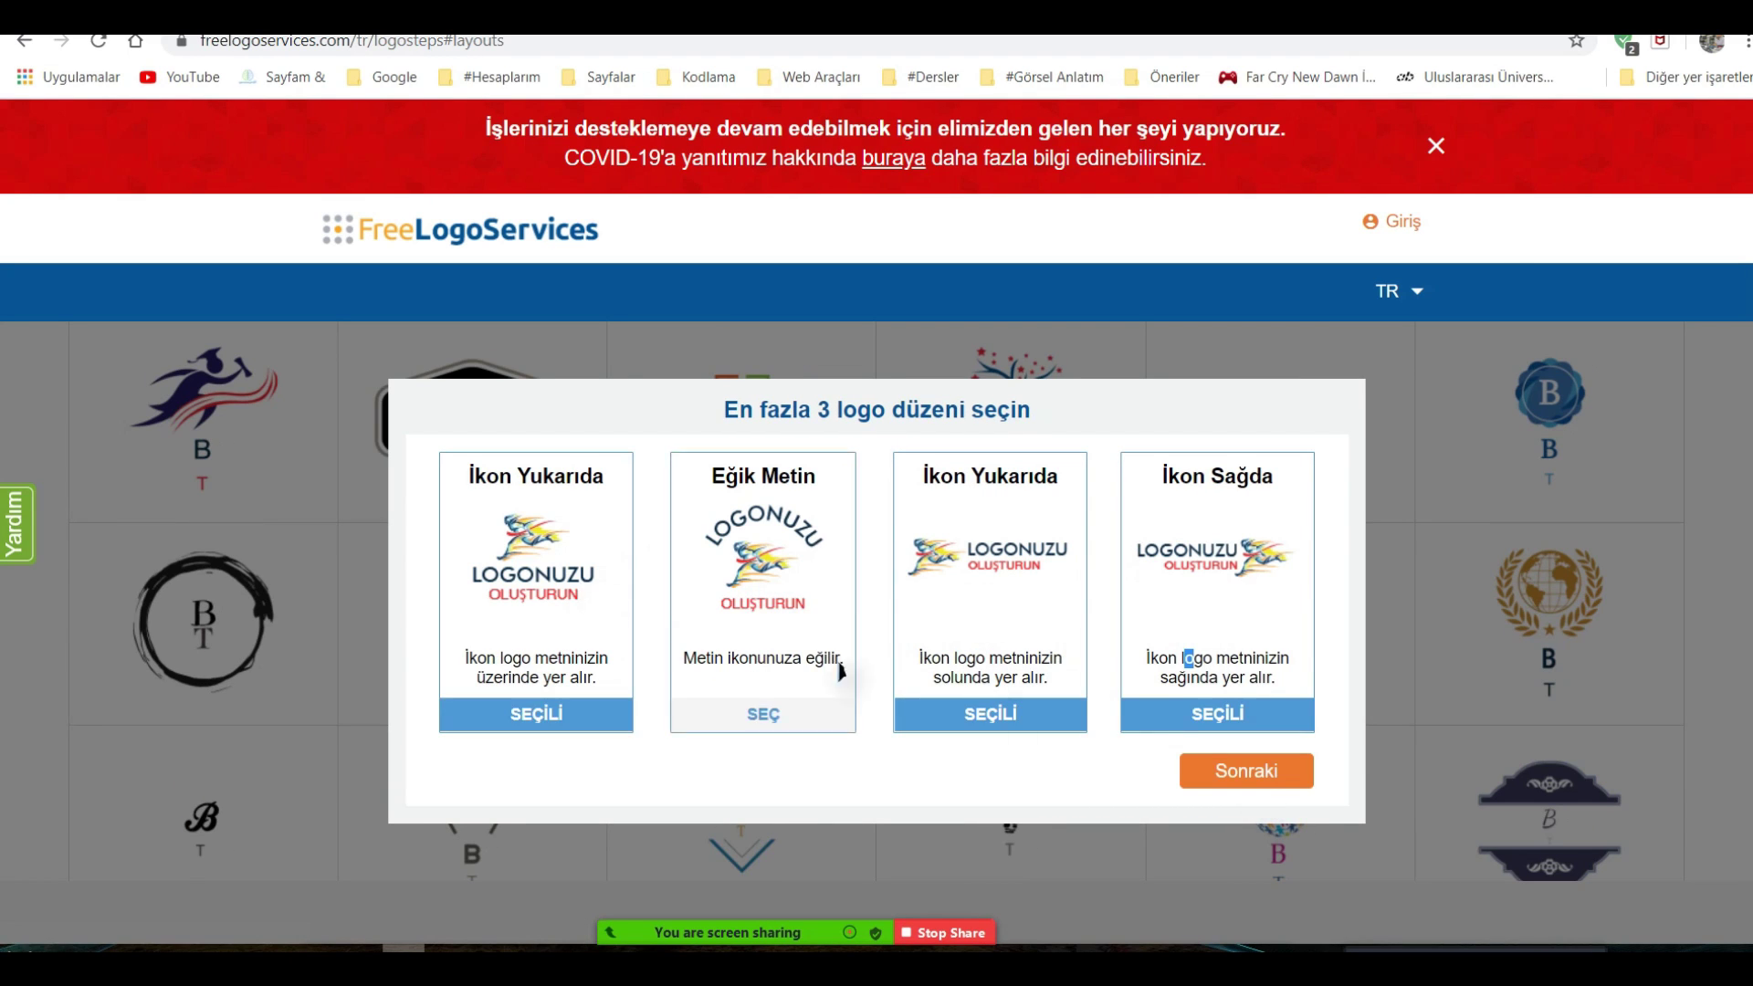
{"action": "left_click", "coordinate": [803, 654]}
{"action": "left_click", "coordinate": [1250, 773]}
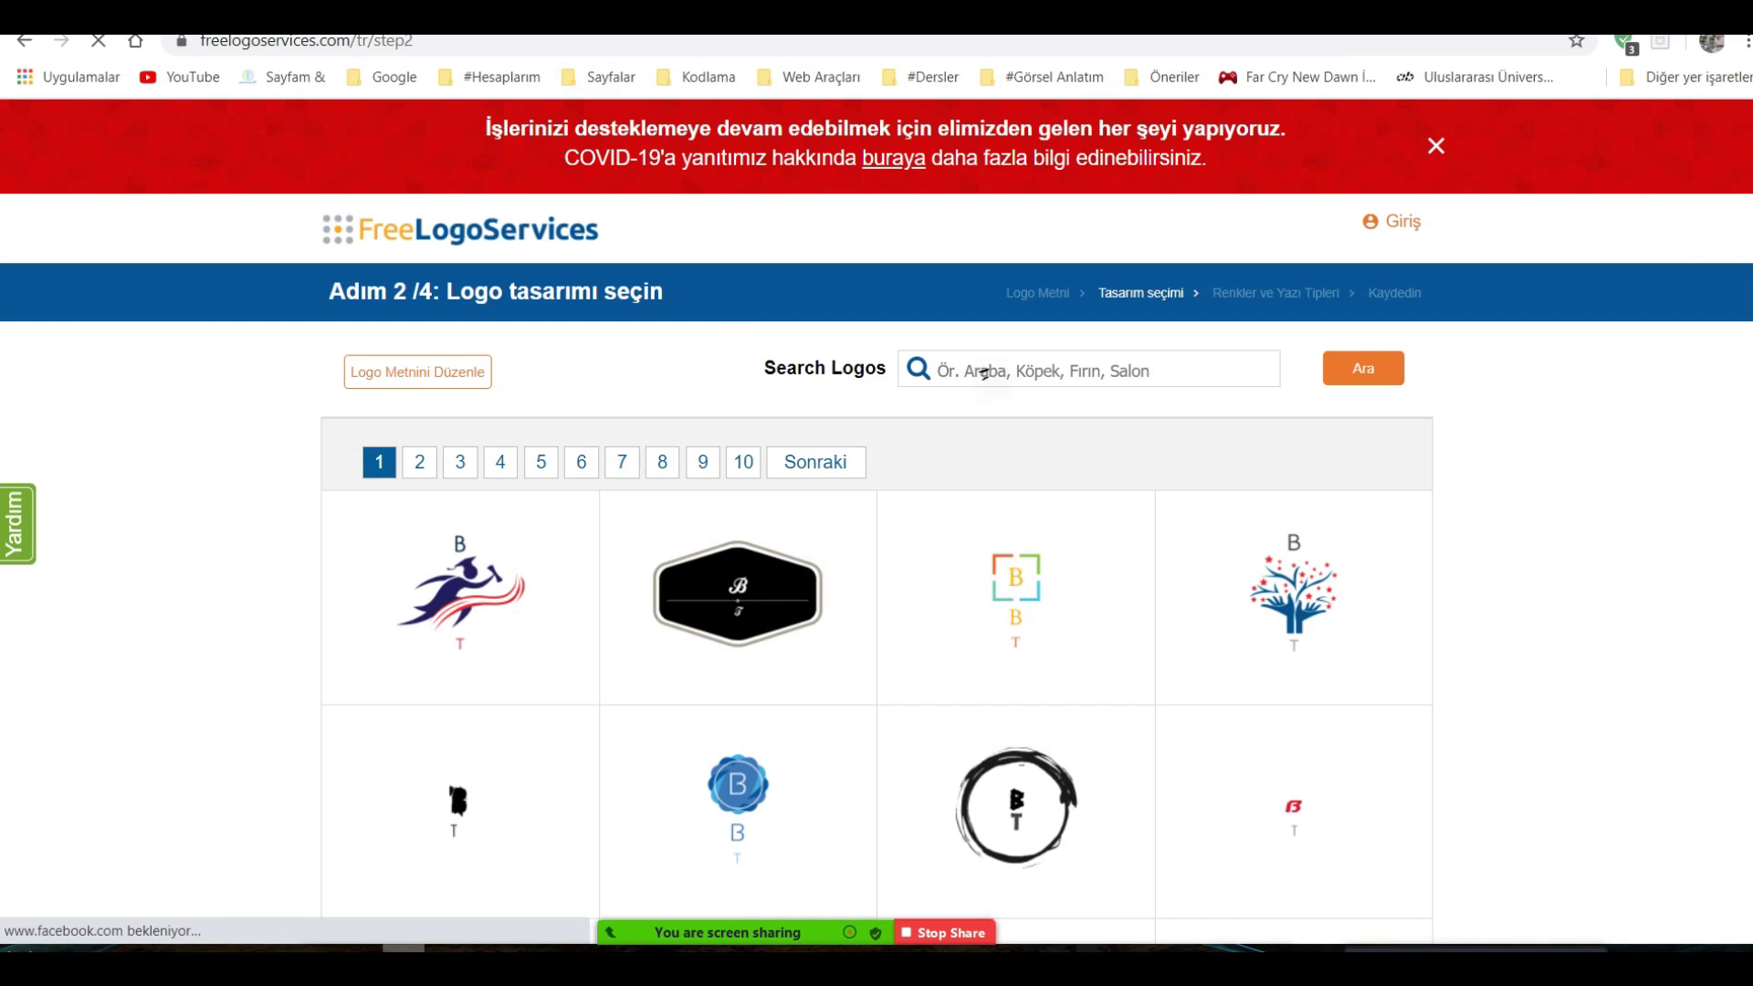
Search the logo designs for the keyword brain.
{"action": "type", "text": "b"}
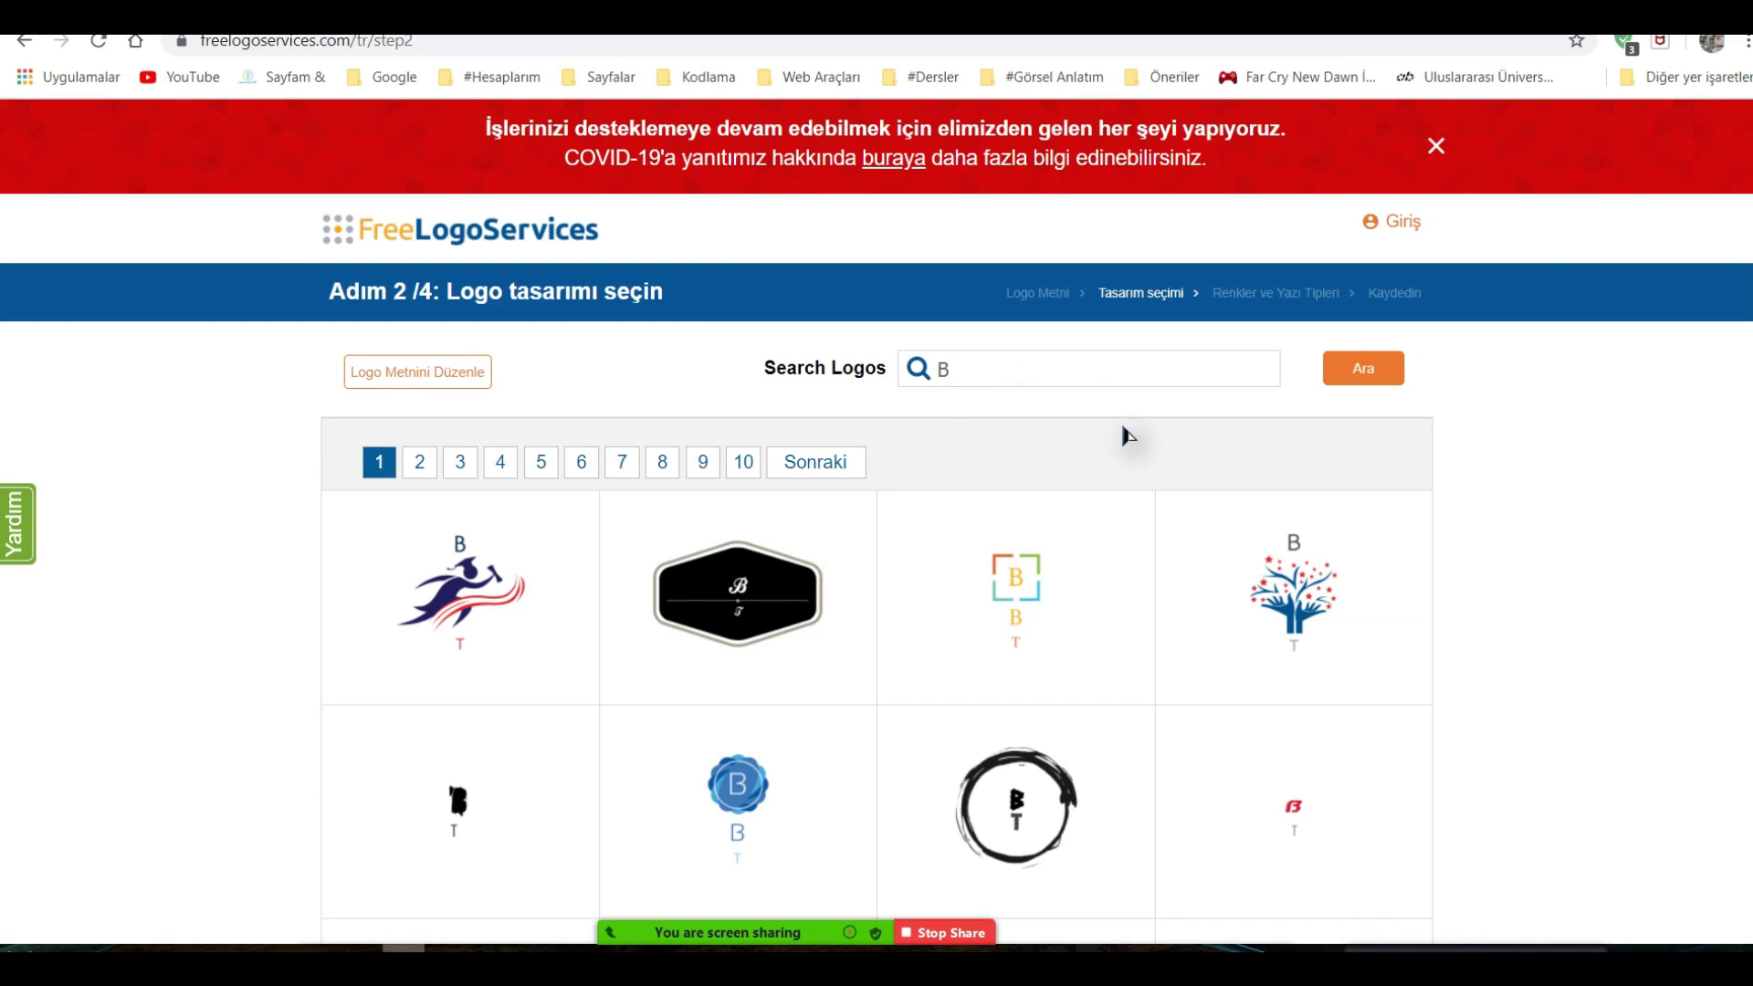
{"action": "type", "text": "rea"}
{"action": "key", "text": "BackSpace"}
{"action": "key", "text": "BackSpace"}
{"action": "type", "text": "ain"}
{"action": "left_click", "coordinate": [1364, 370]}
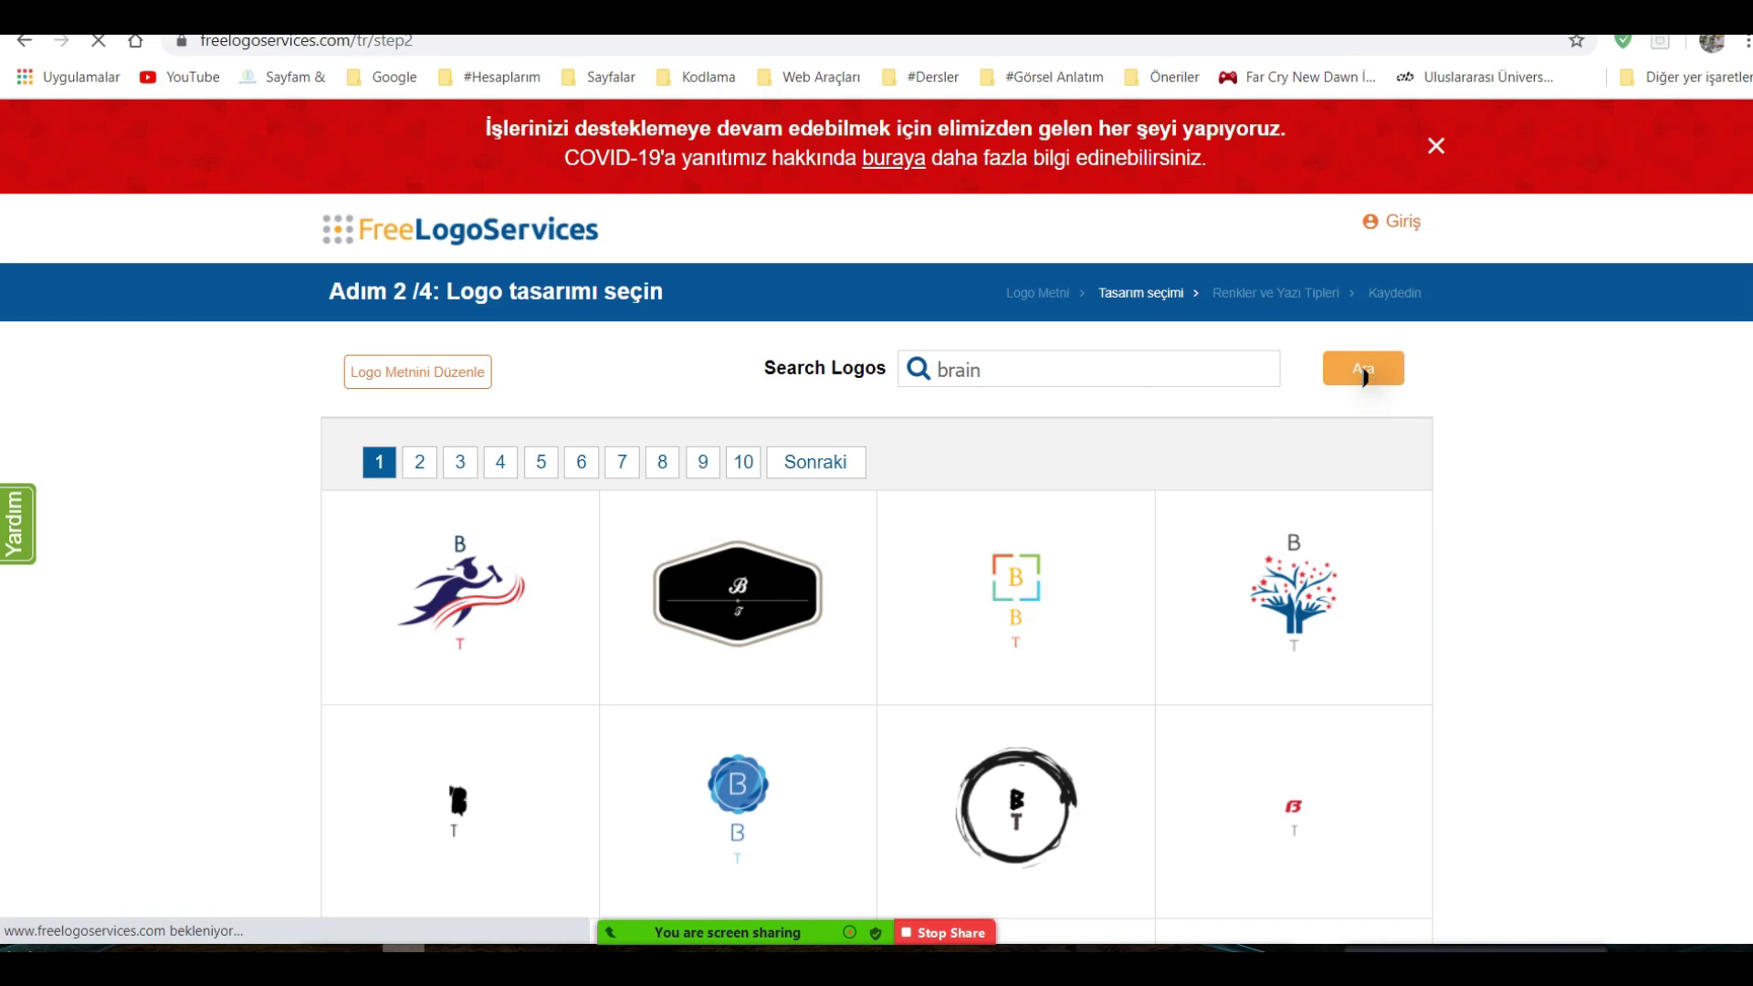
Browse the designs and open the purple and blue lotus flower logo with the letters B and T for editing.
{"action": "scroll", "coordinate": [293, 425], "scroll_direction": "down", "scroll_amount": 1}
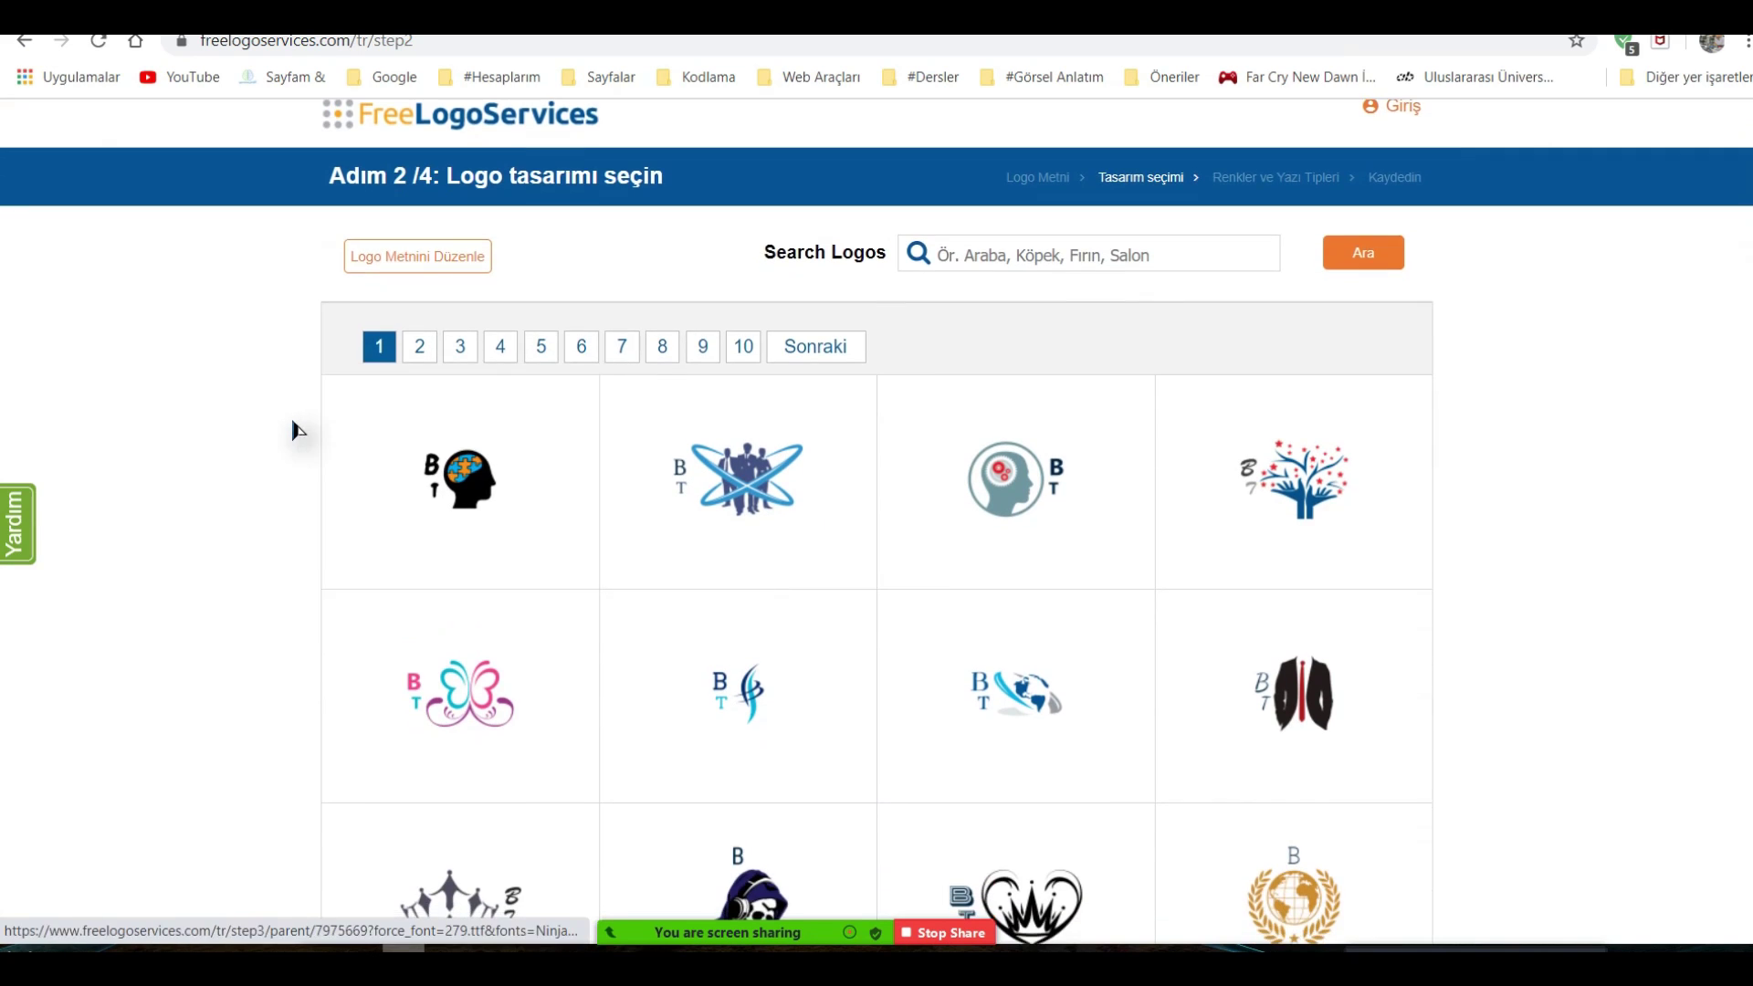
{"action": "scroll", "coordinate": [292, 429], "scroll_direction": "down", "scroll_amount": 4}
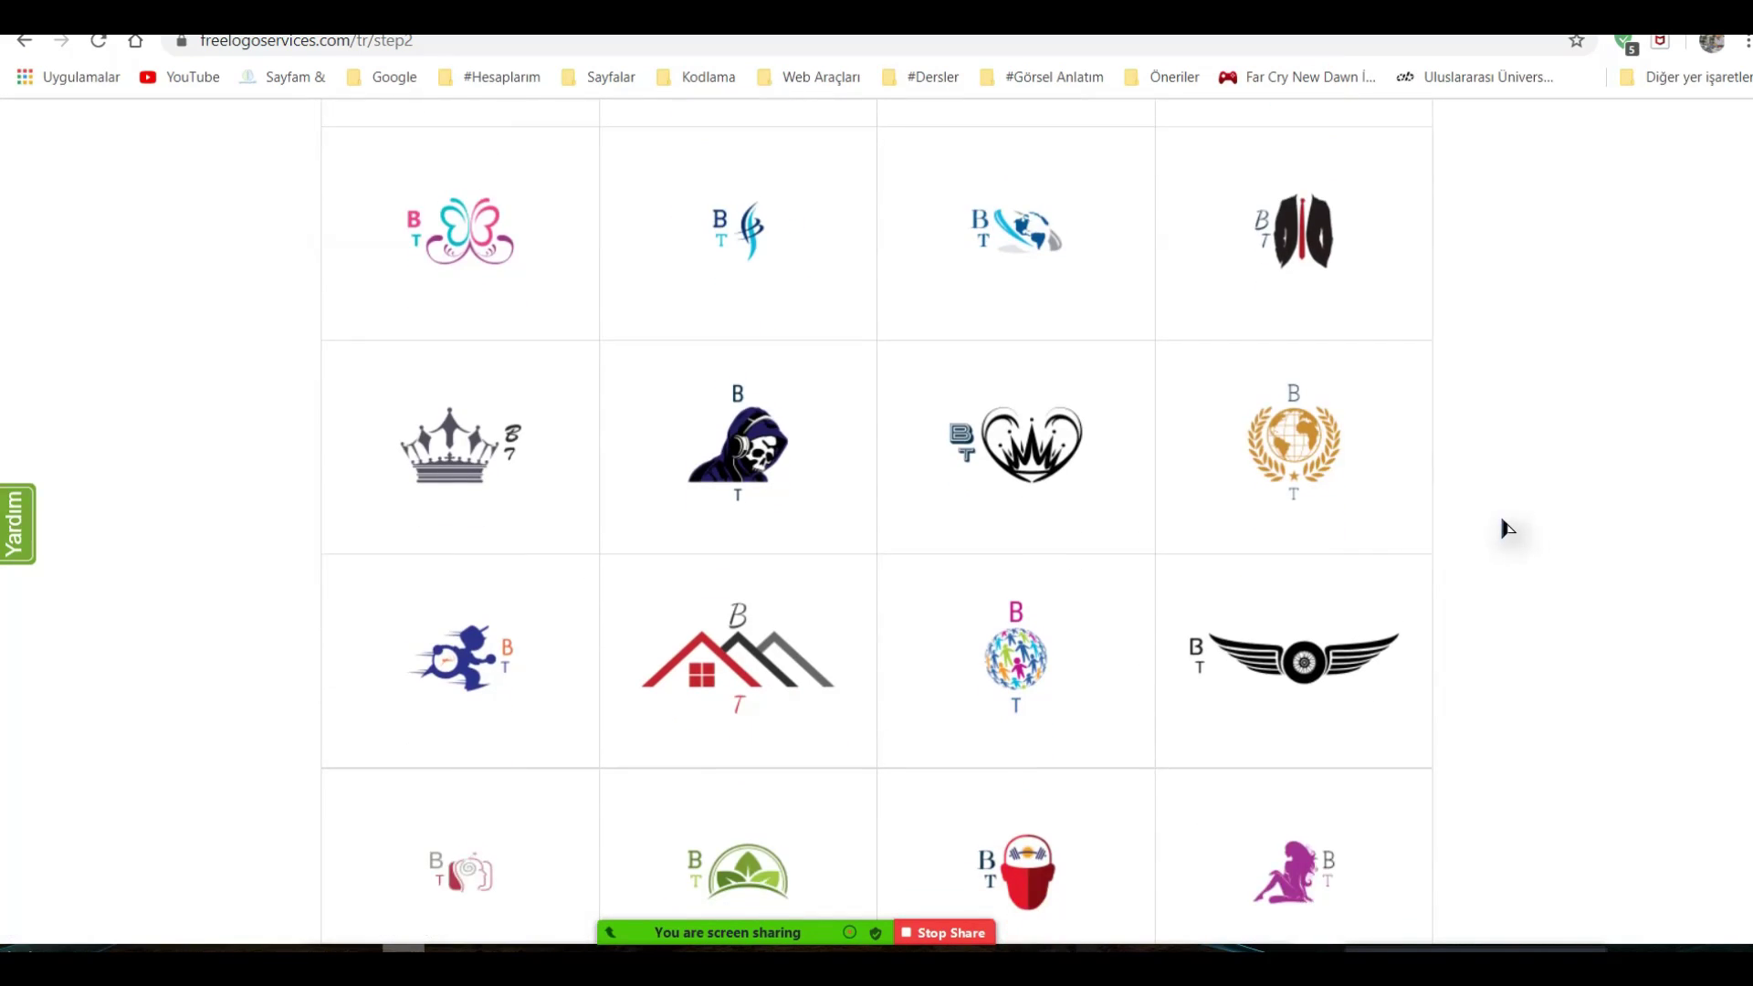
{"action": "scroll", "coordinate": [1065, 497], "scroll_direction": "down", "scroll_amount": 4}
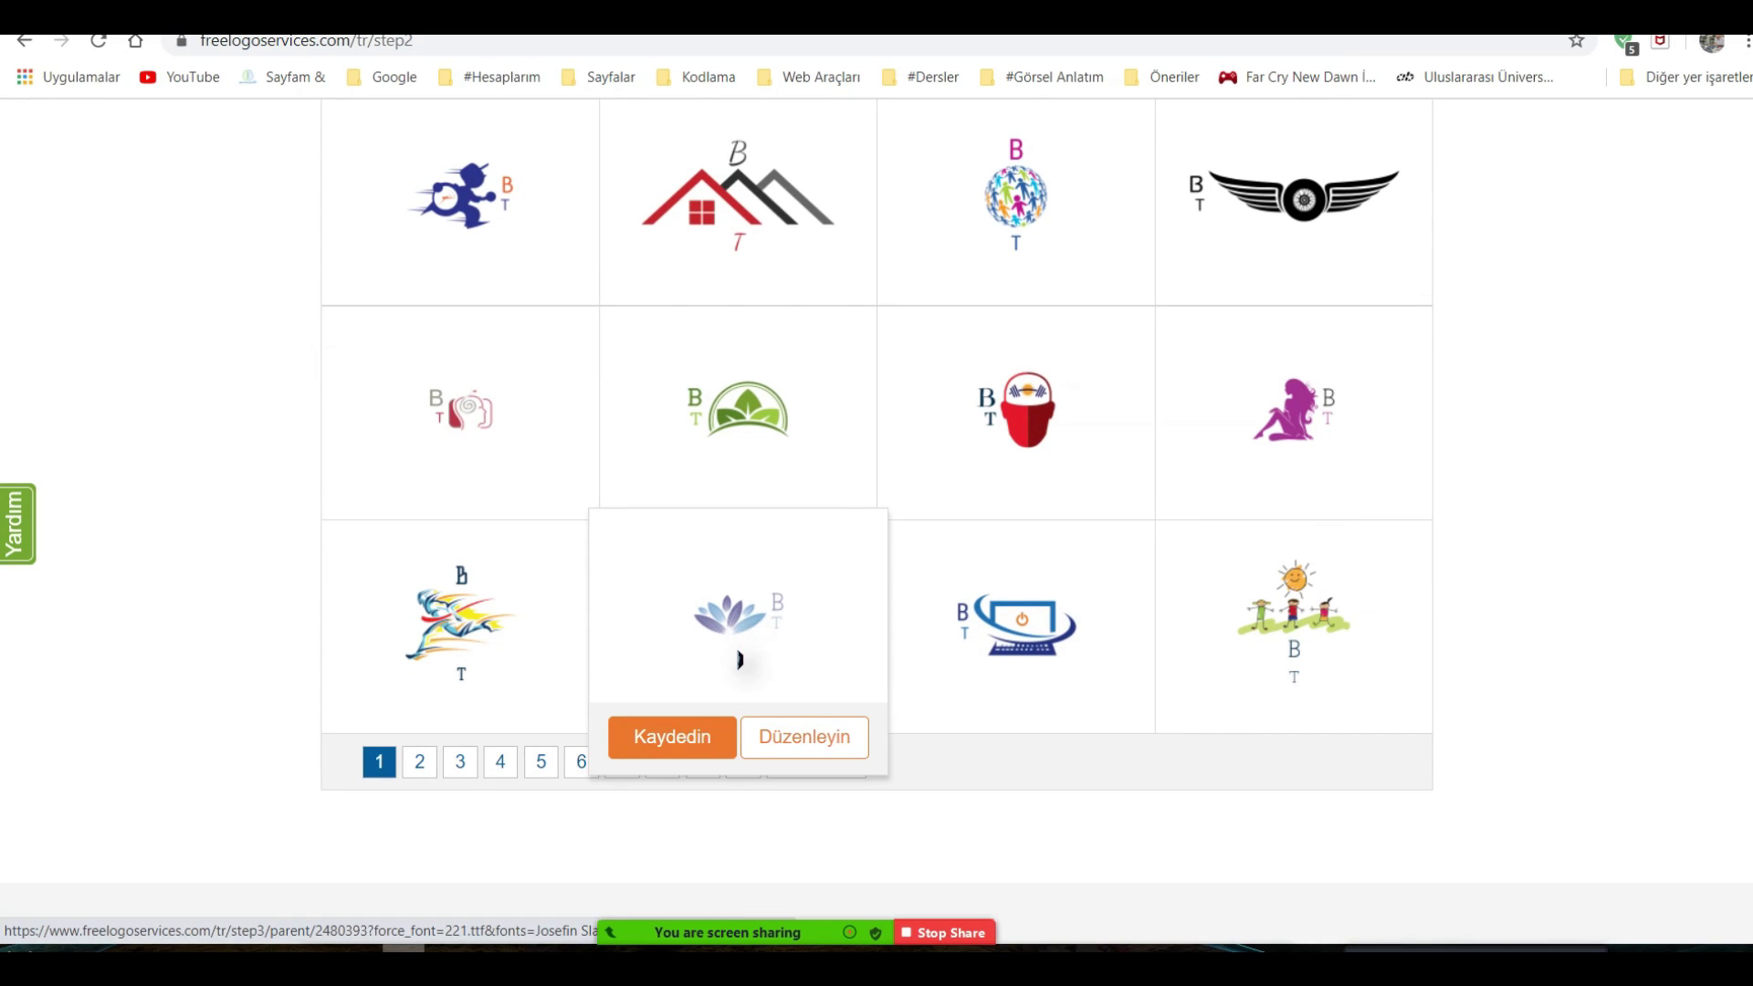
{"action": "left_click", "coordinate": [740, 589]}
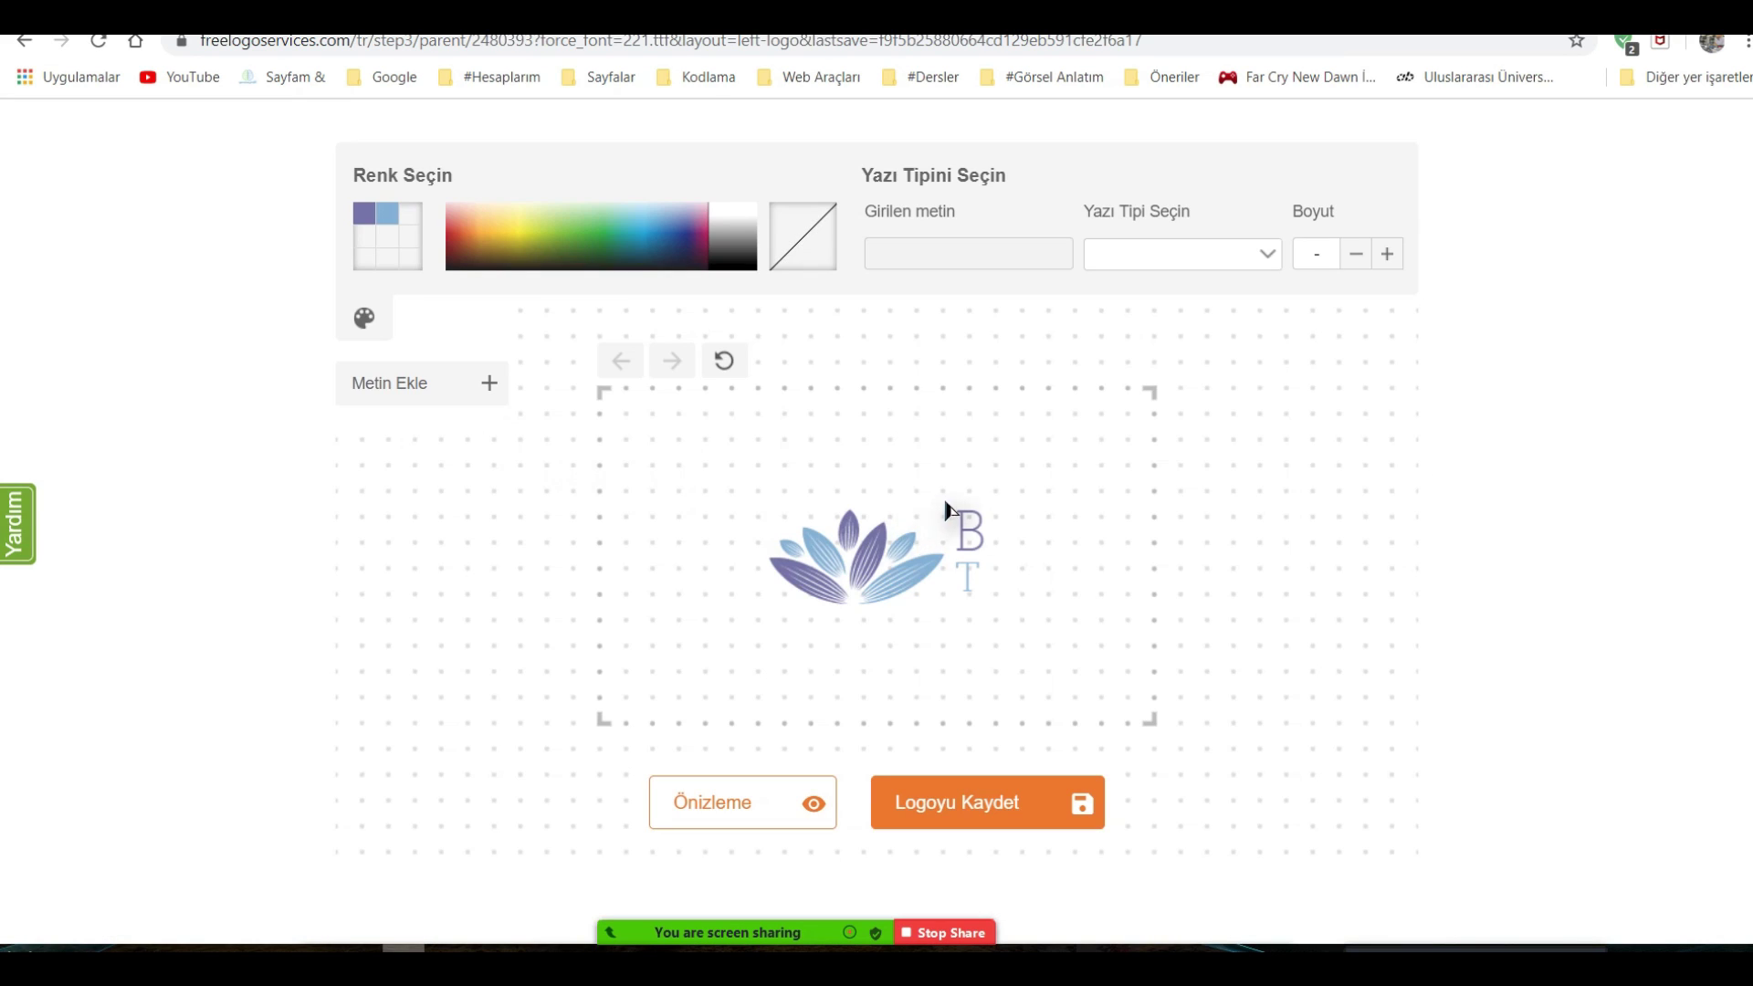
Save the lotus logo as it is, confirm its size and centring, and view the account form for saving.
{"action": "left_click", "coordinate": [959, 798]}
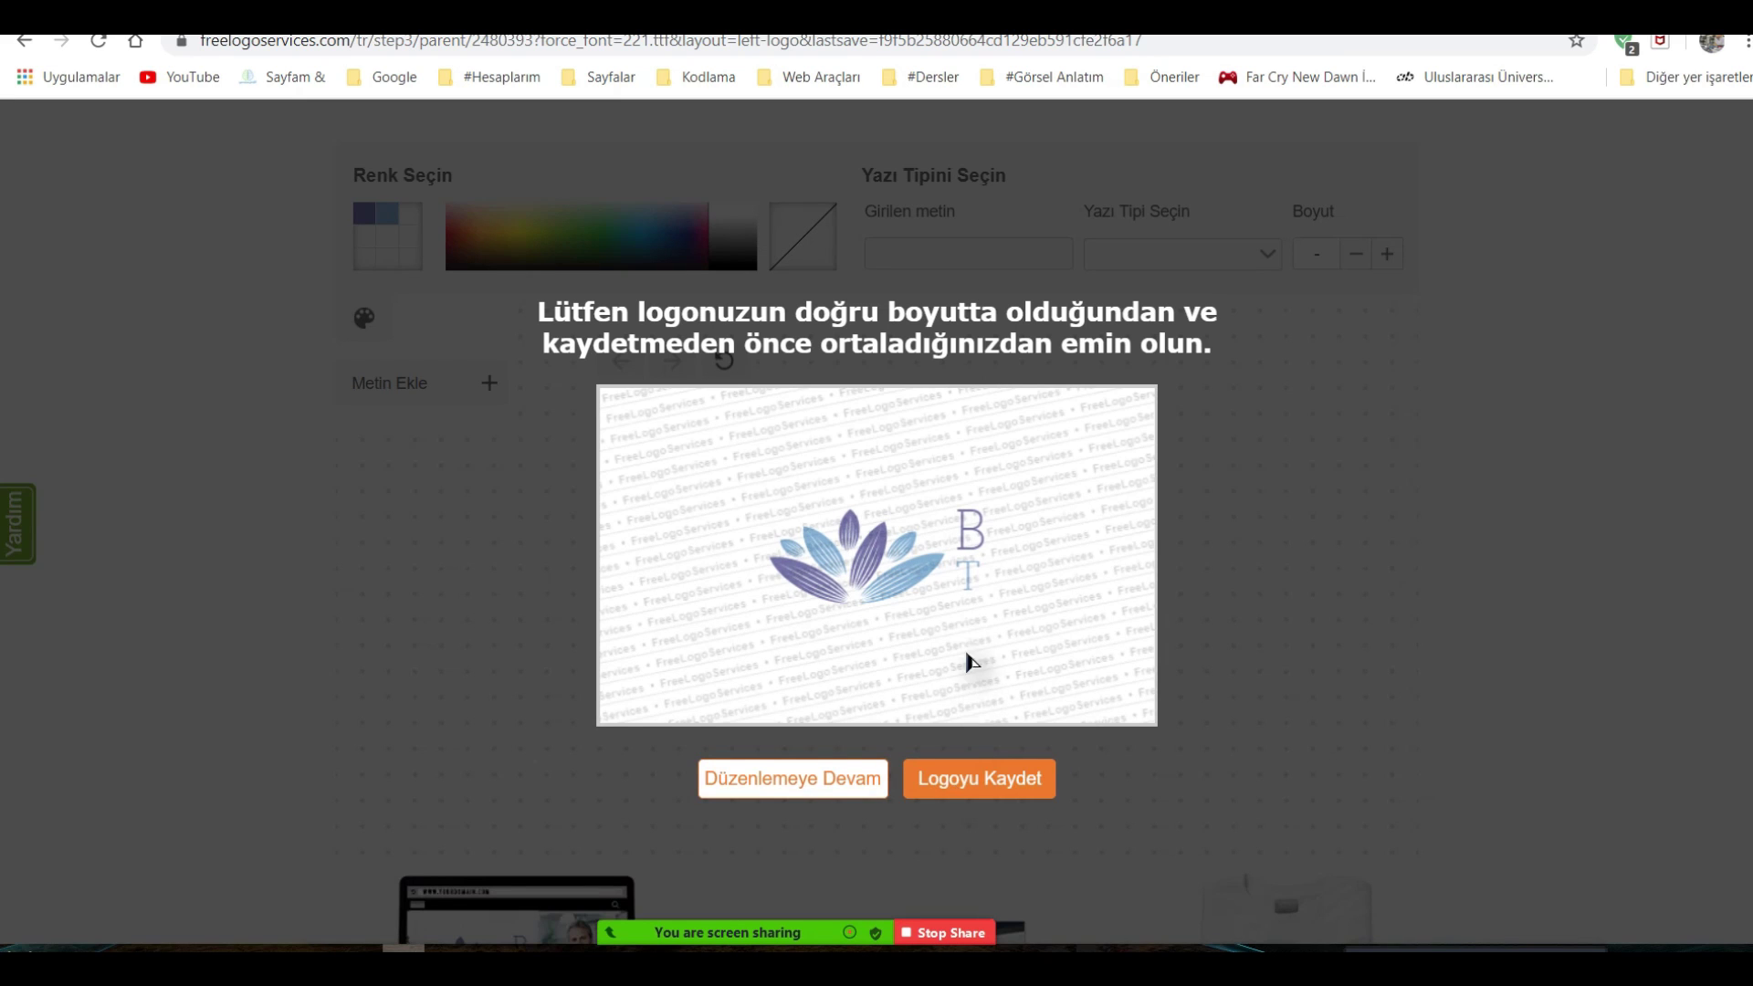
{"action": "left_click", "coordinate": [984, 784]}
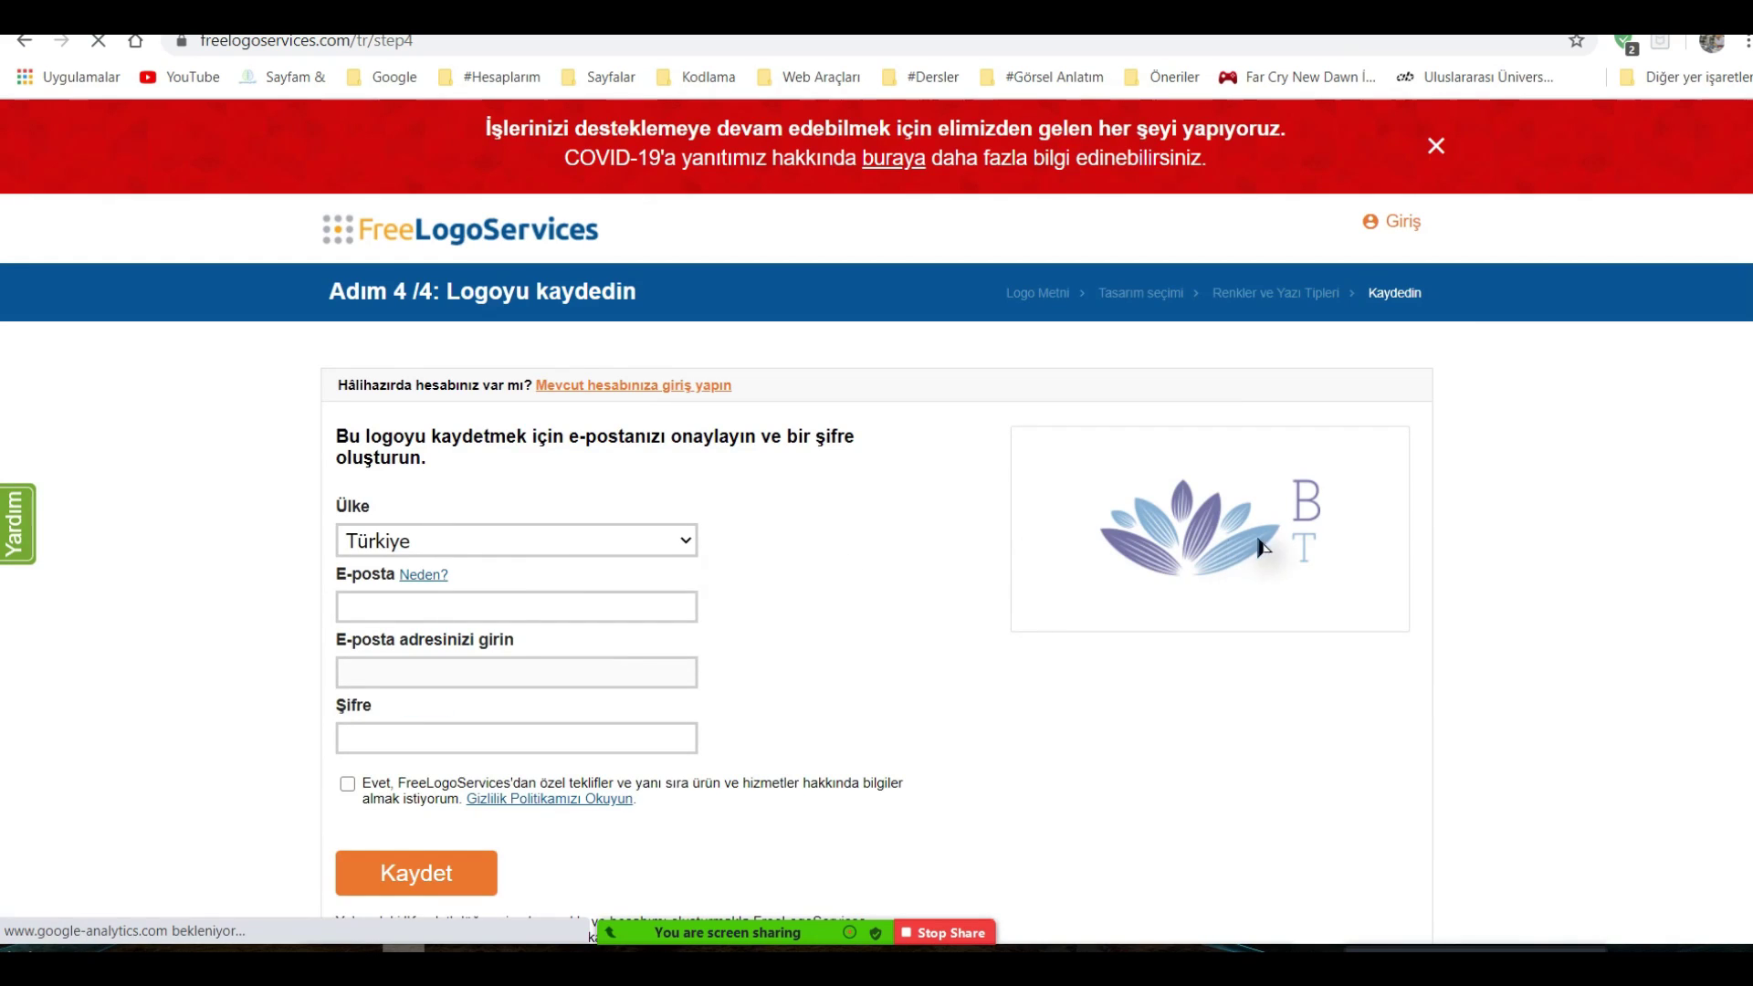
{"action": "scroll", "coordinate": [1441, 584], "scroll_direction": "down", "scroll_amount": 1}
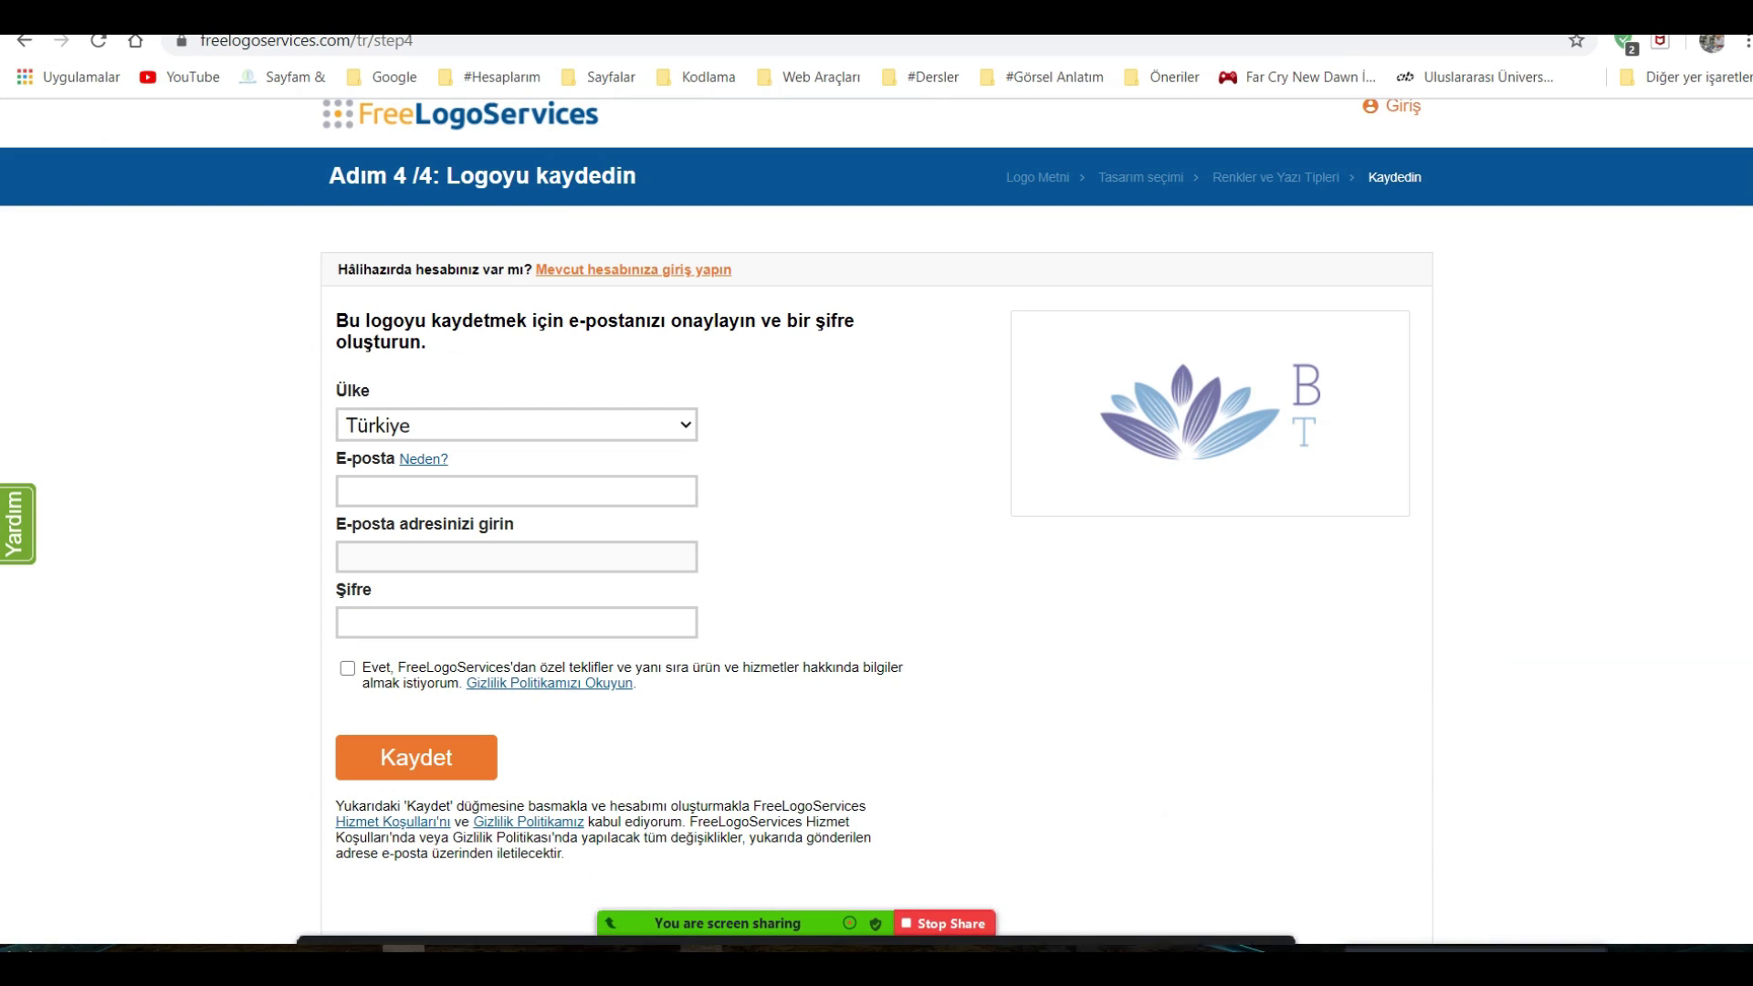
Switch to Paint, paste the page screenshot and select the area around the lotus B T logo, about 278 × 172 px.
{"action": "left_click", "coordinate": [20, 949]}
{"action": "type", "text": "pa"}
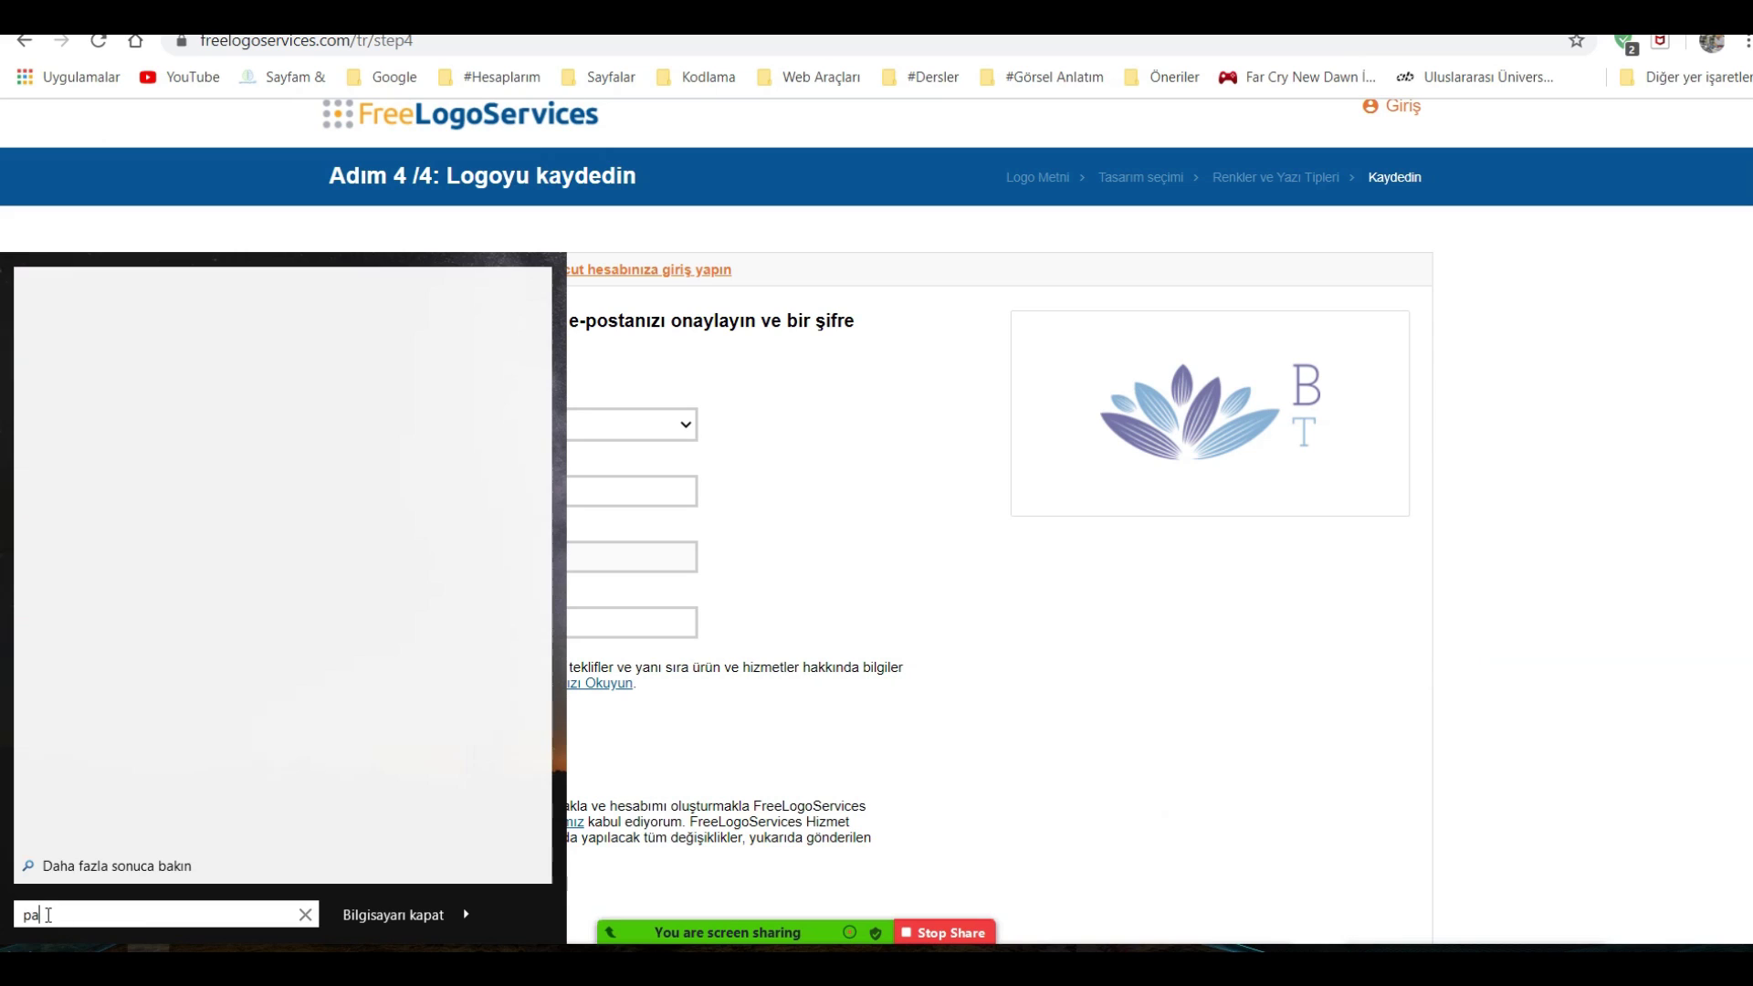
{"action": "left_click", "coordinate": [56, 312]}
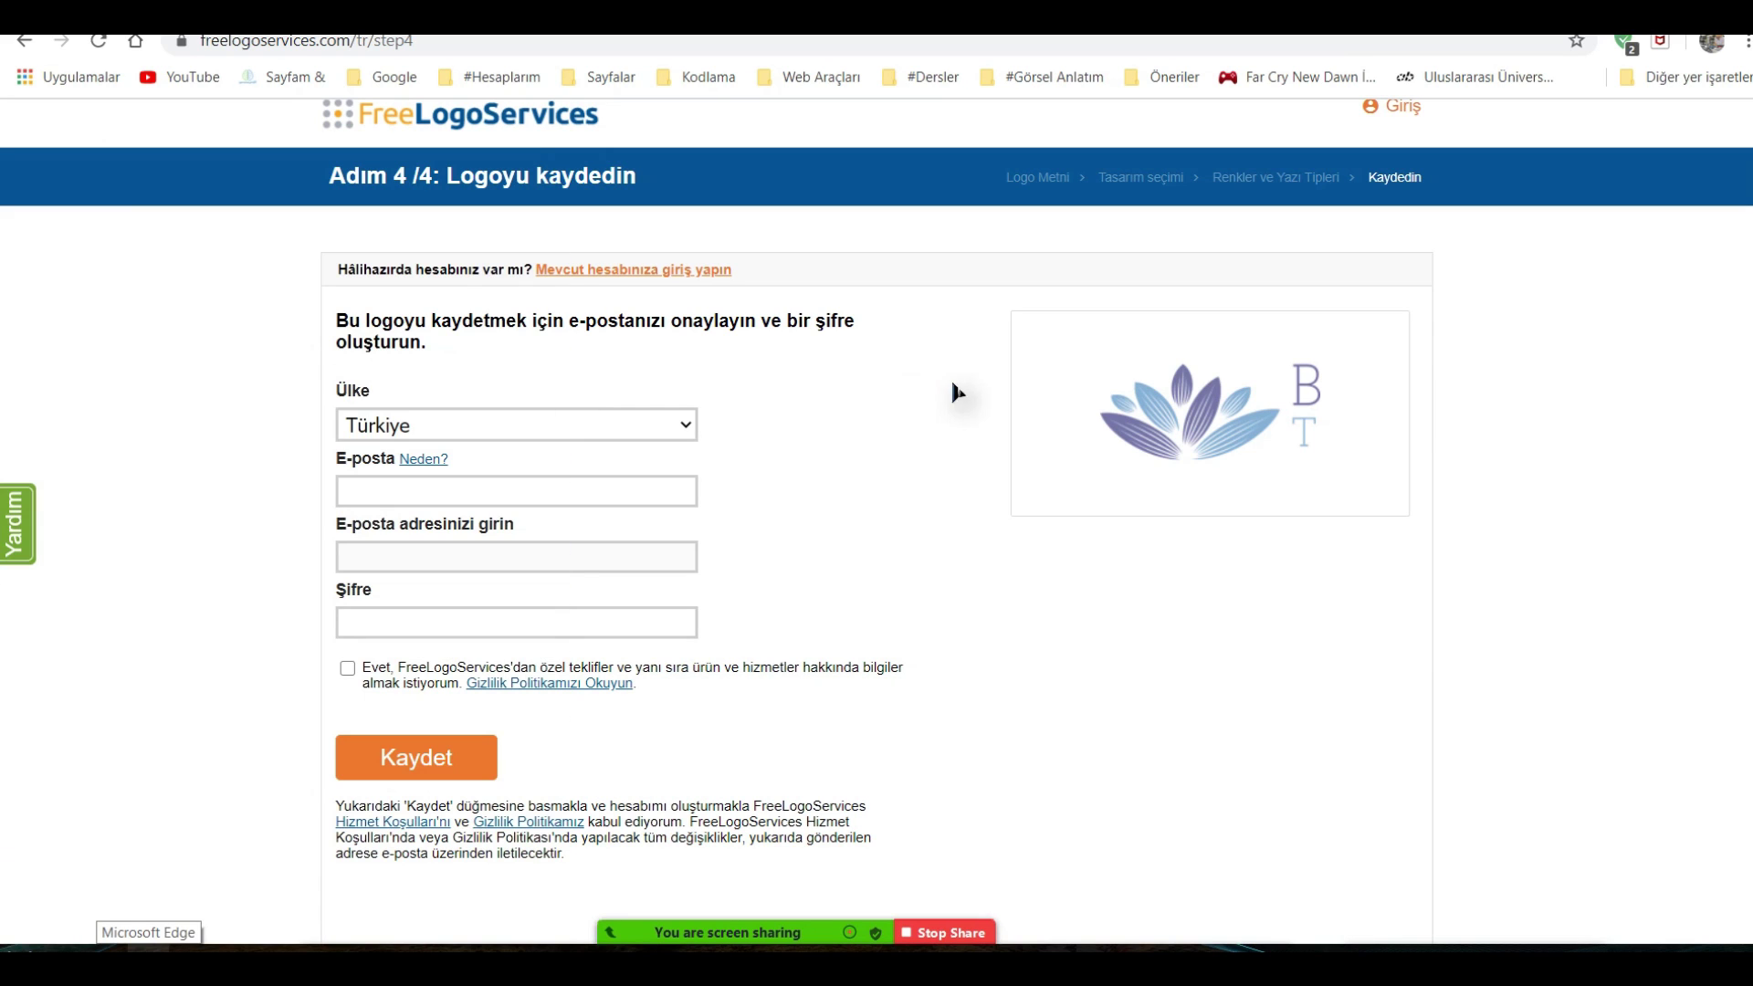
{"action": "key", "text": "ctrl+v"}
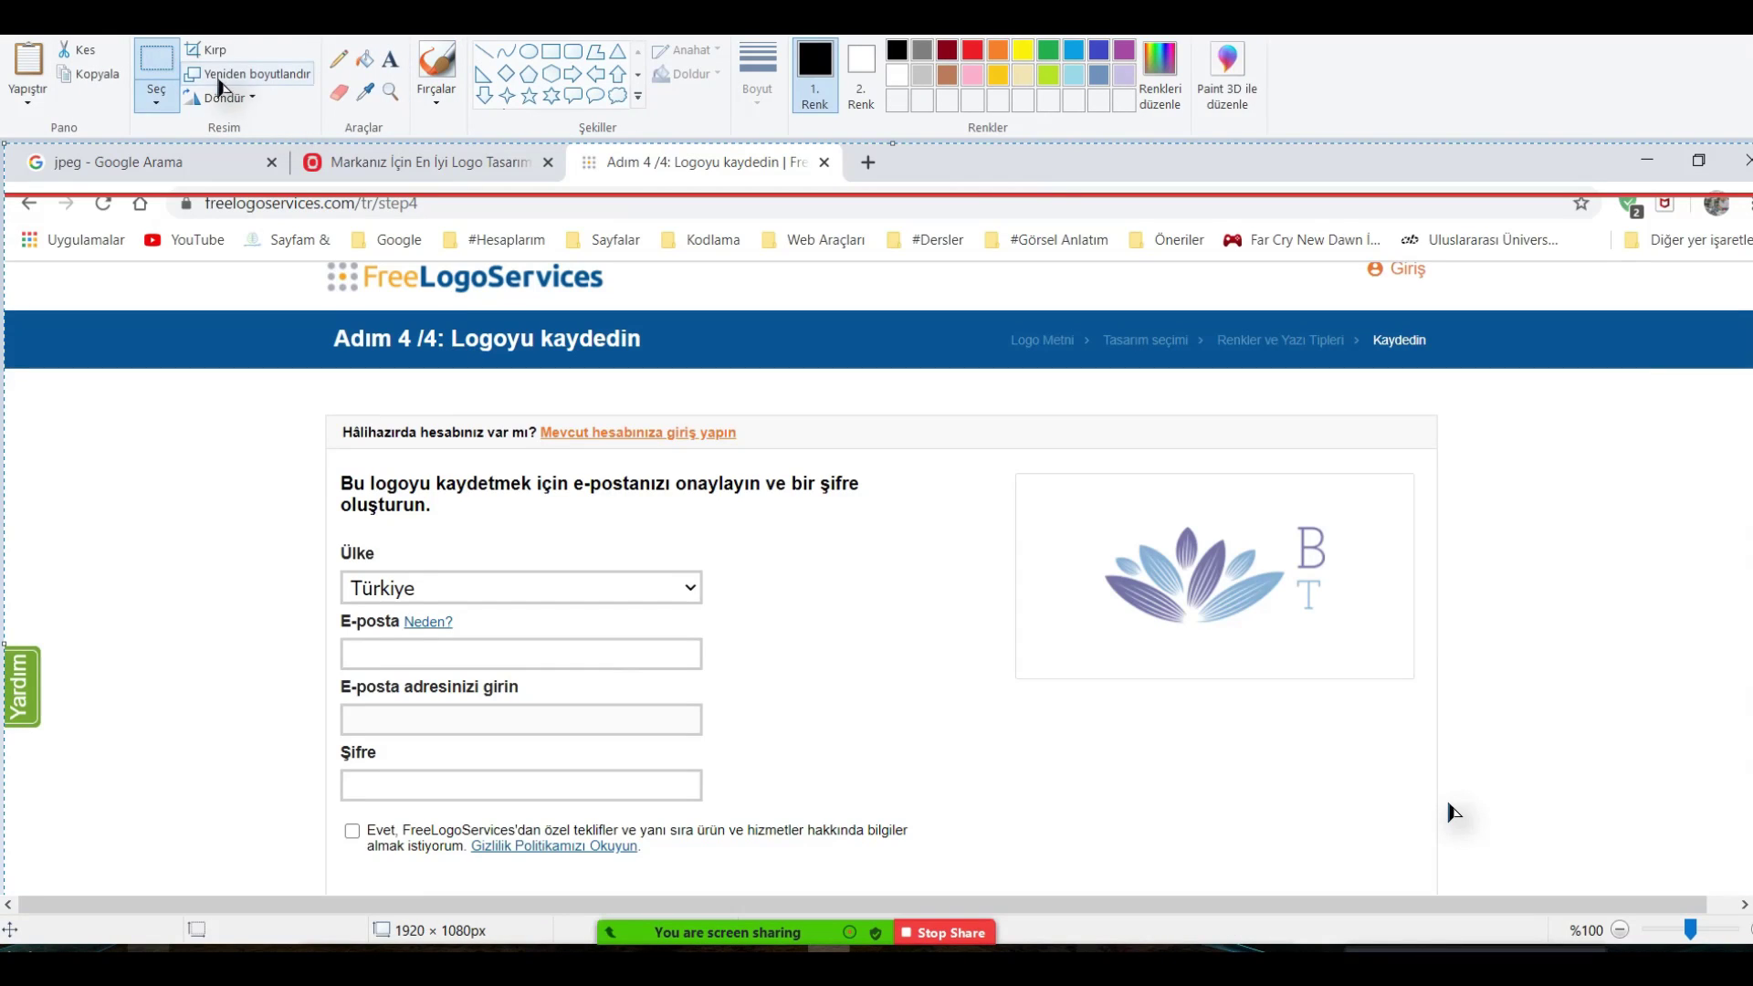
{"action": "left_click", "coordinate": [1081, 578]}
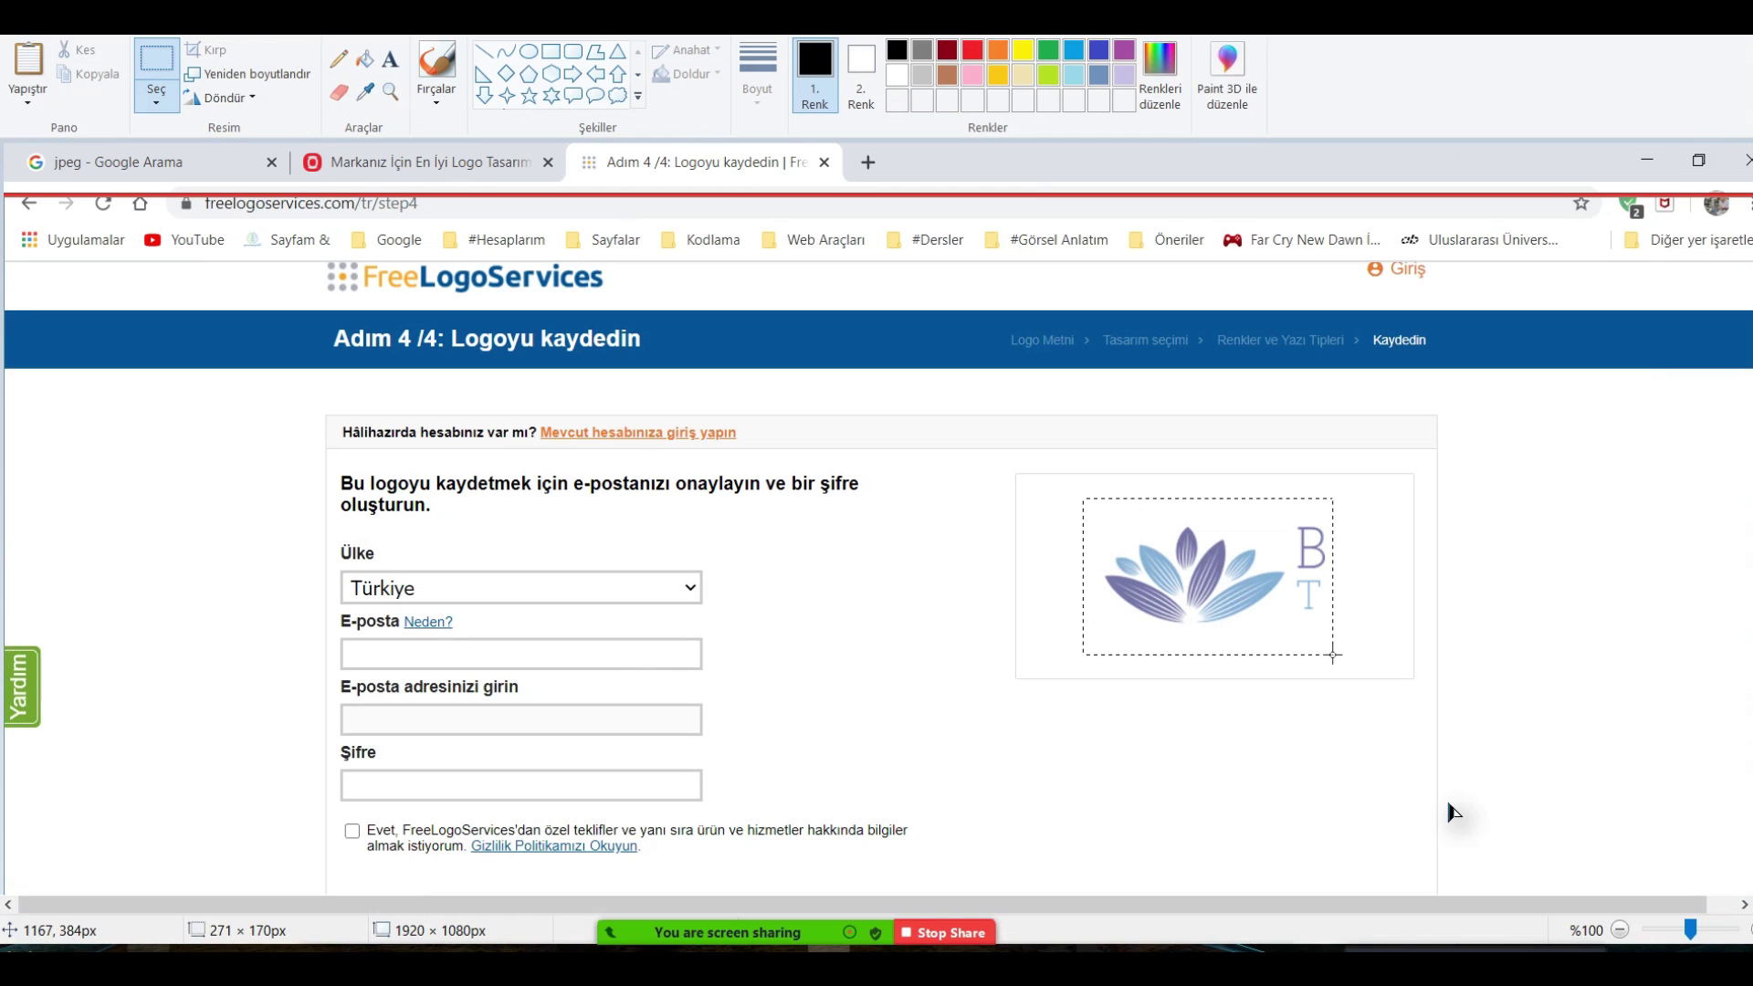
{"action": "left_click_drag", "start_coordinate": [1339, 656], "coordinate": [1339, 657]}
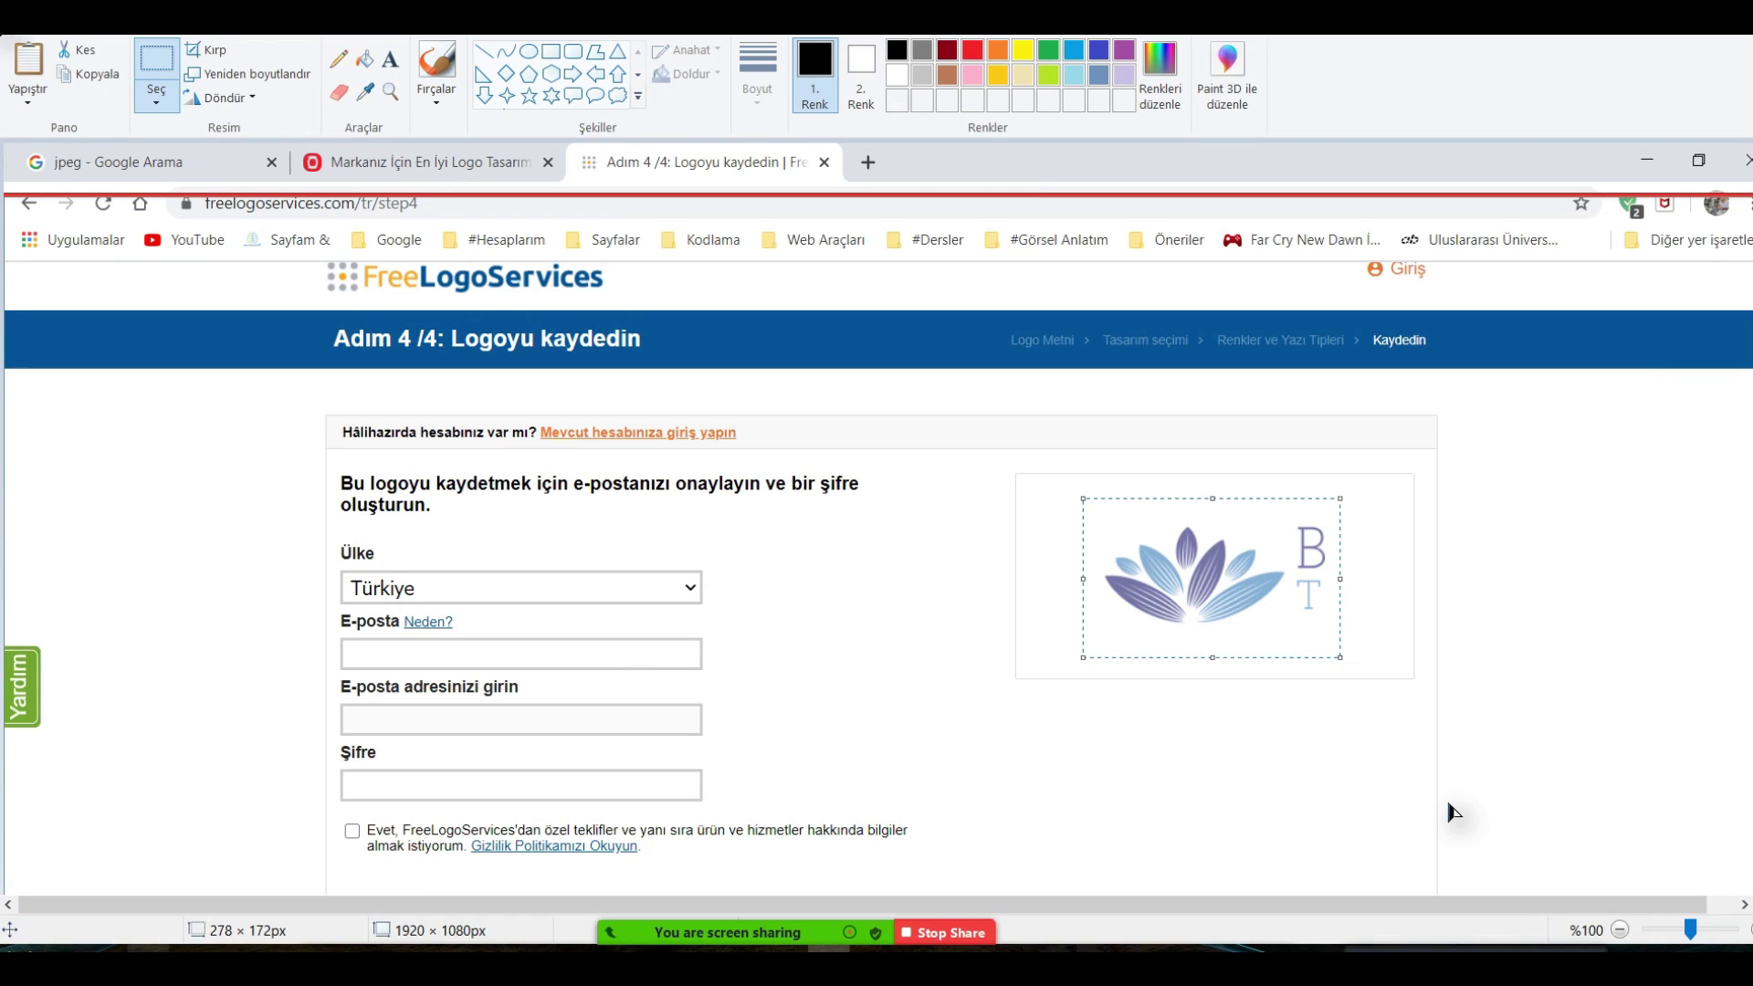
Save the pasted screenshot to the desktop as Adsız and look for the file on the desktop.
{"action": "left_click", "coordinate": [39, 41]}
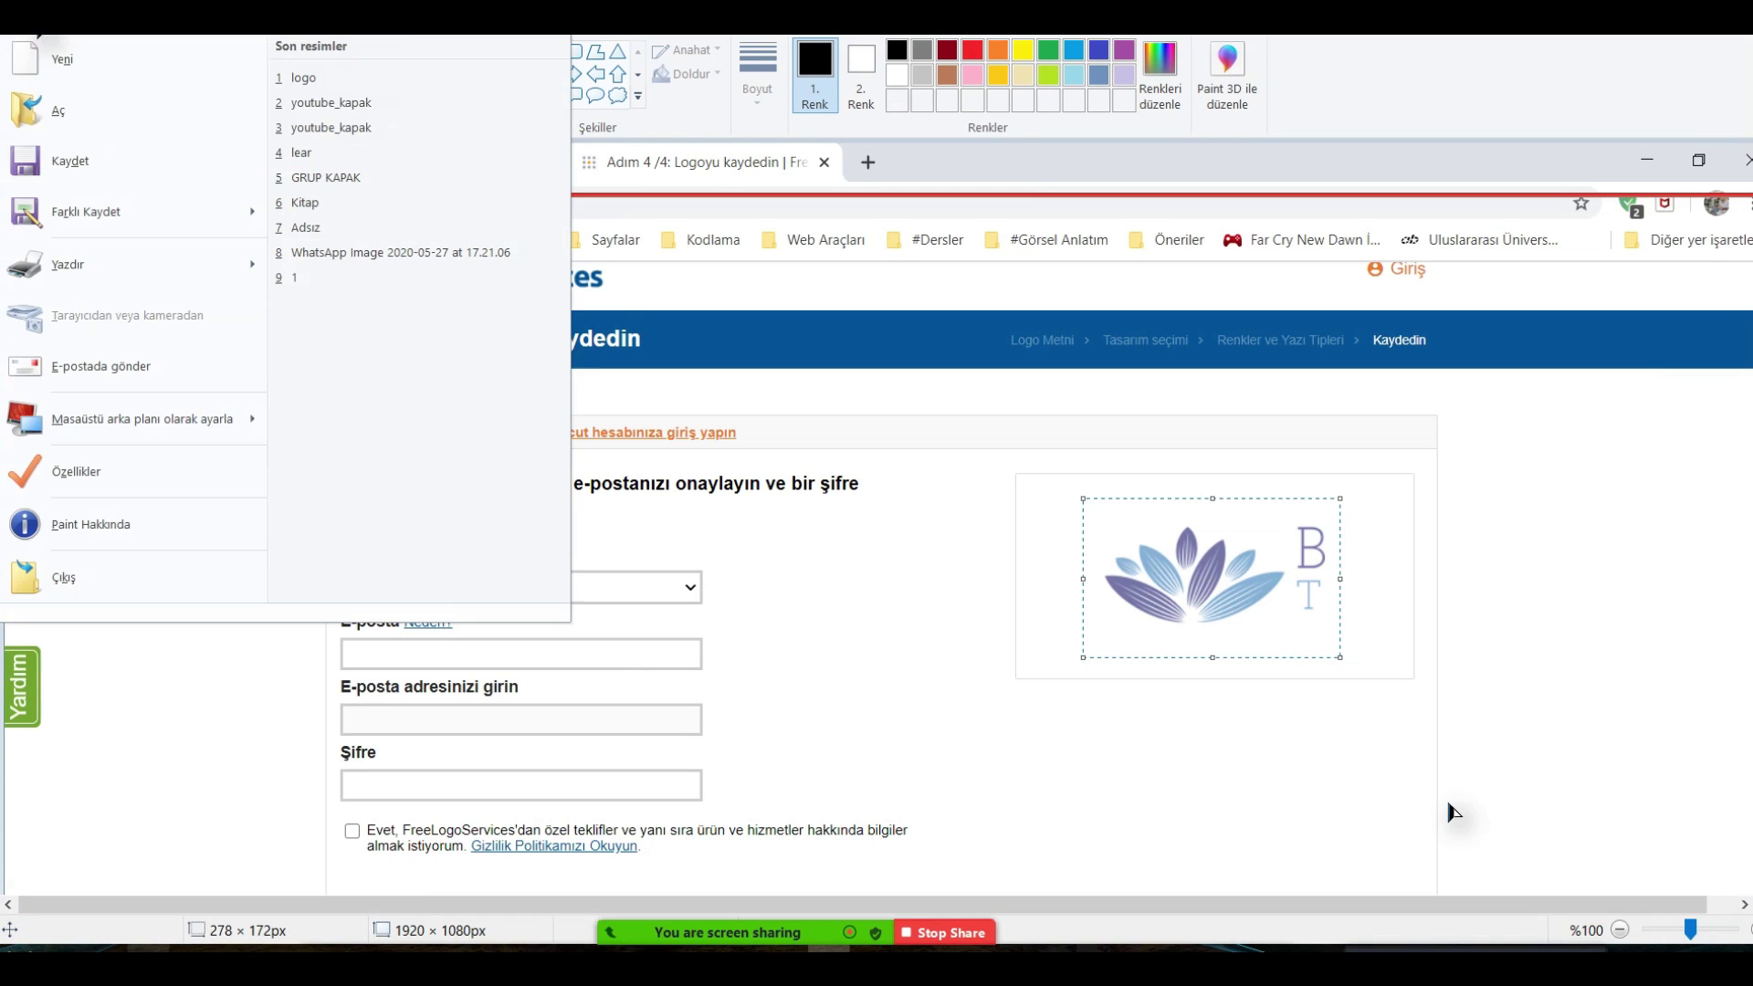
{"action": "left_click", "coordinate": [112, 208]}
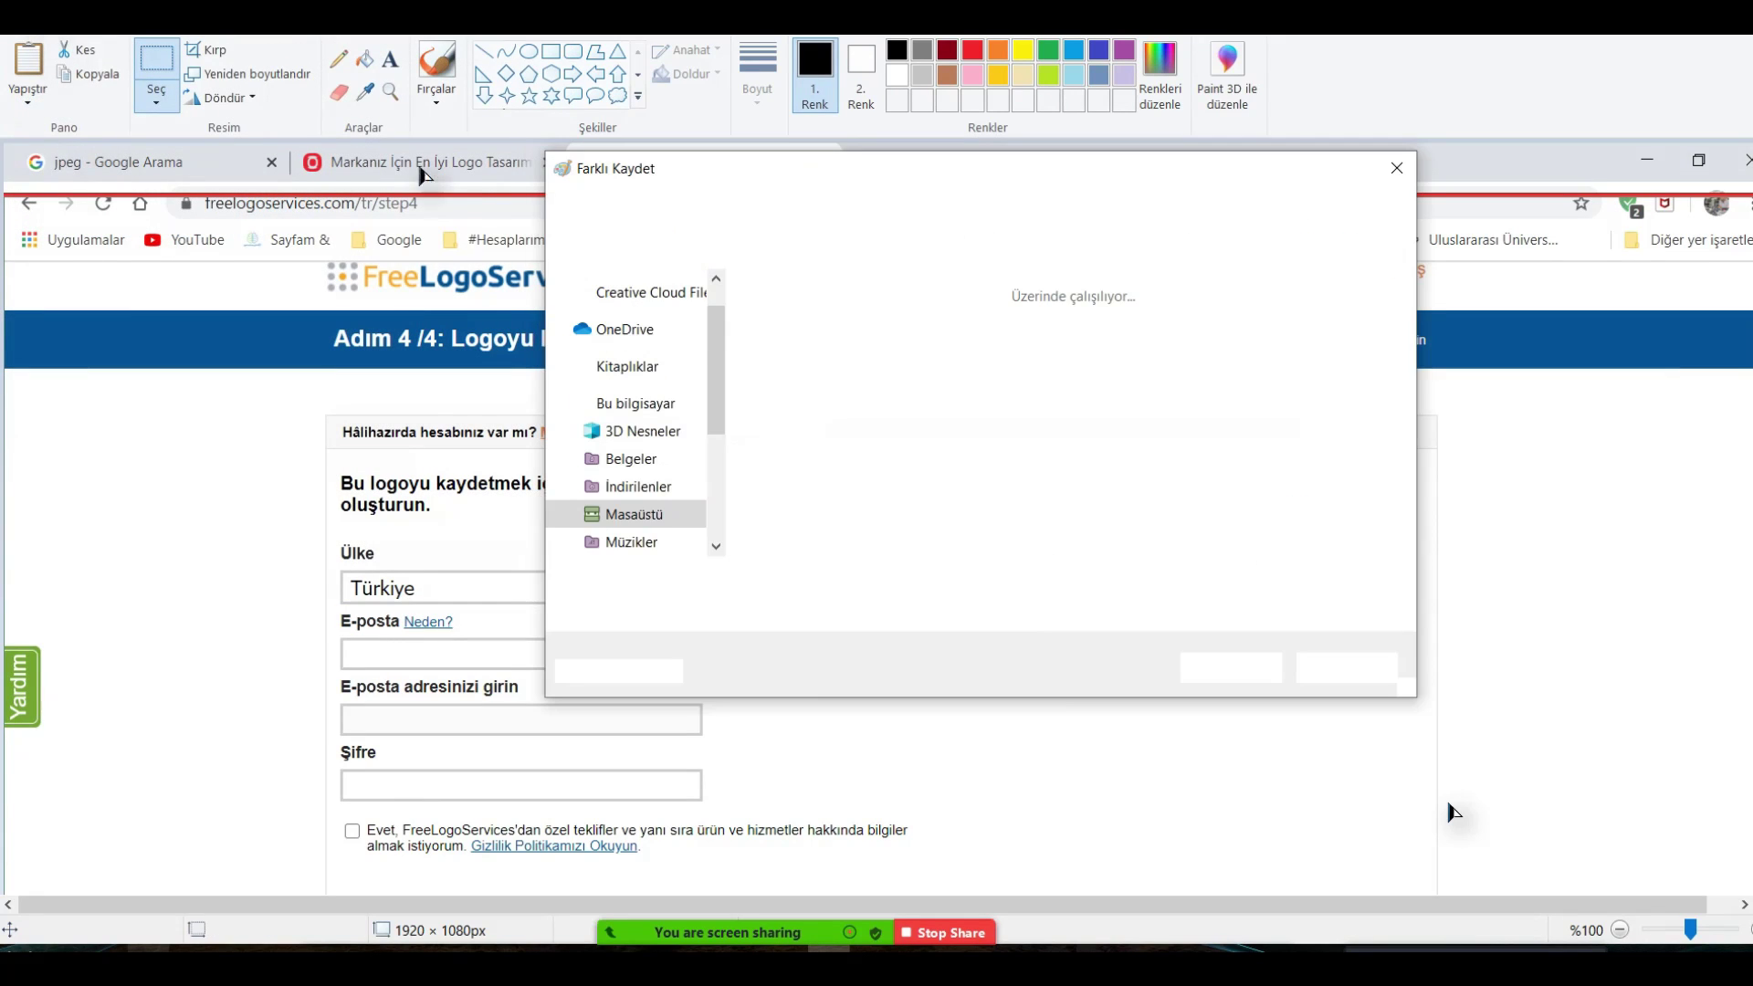
{"action": "left_click", "coordinate": [1224, 668]}
{"action": "left_click", "coordinate": [1259, 930]}
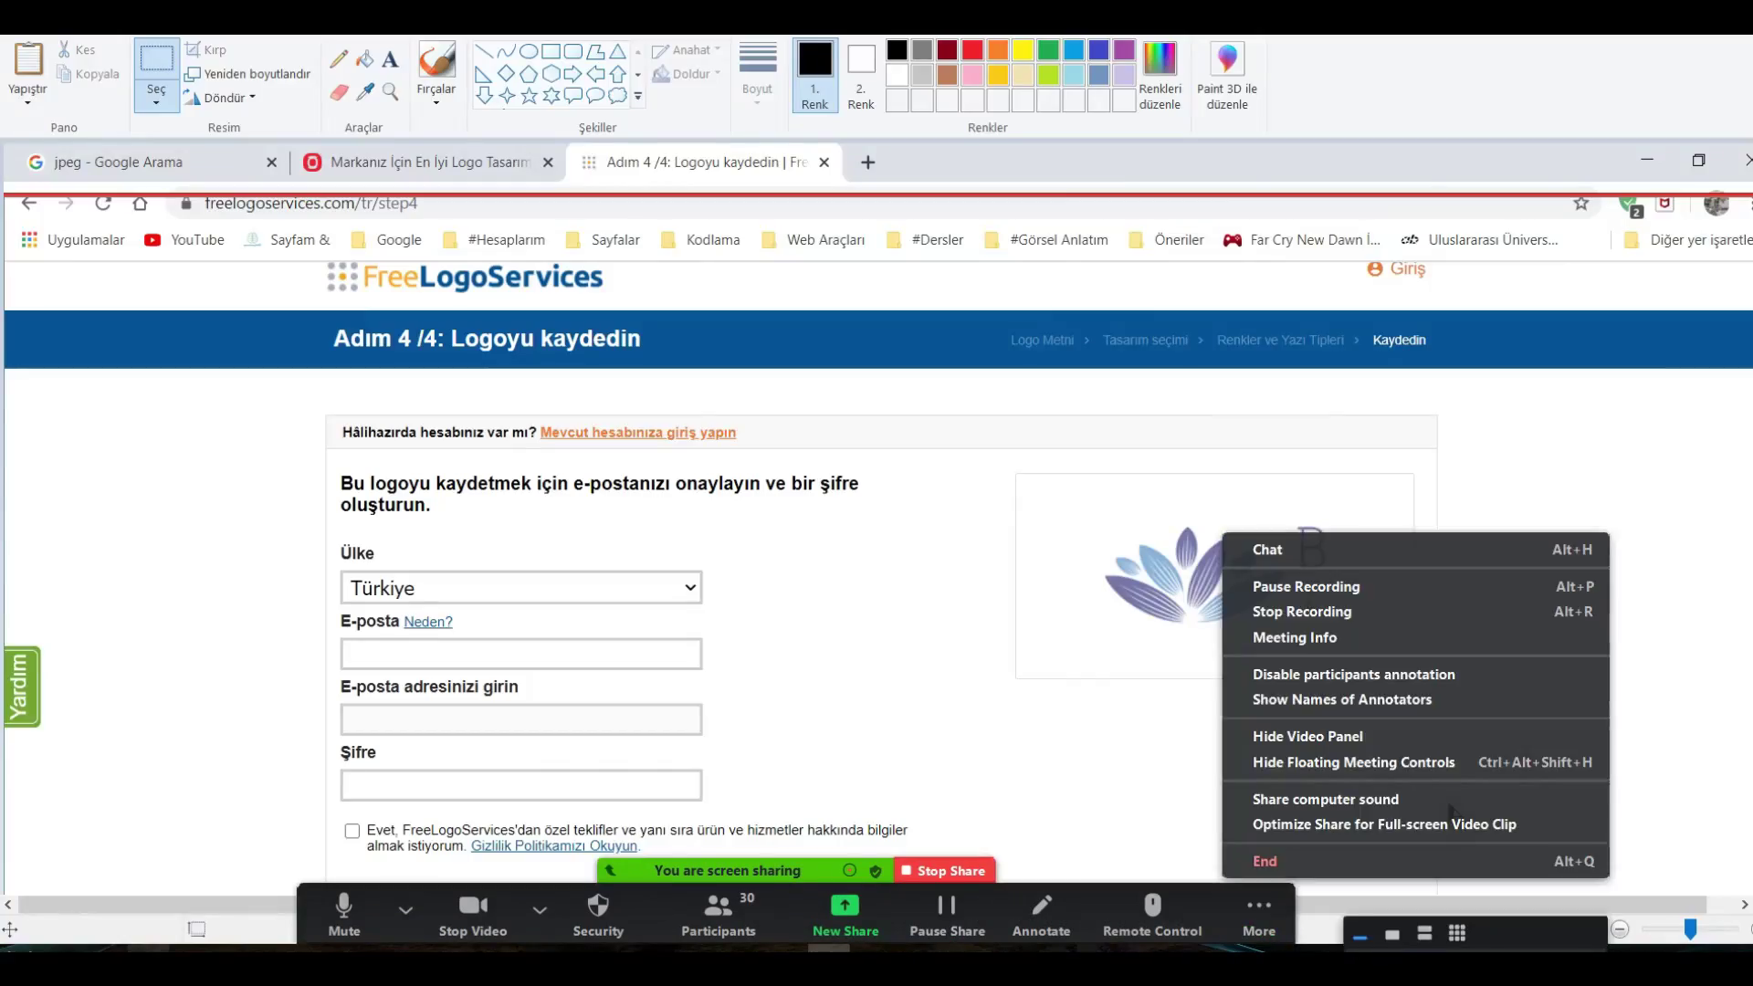
{"action": "key", "text": "super+d"}
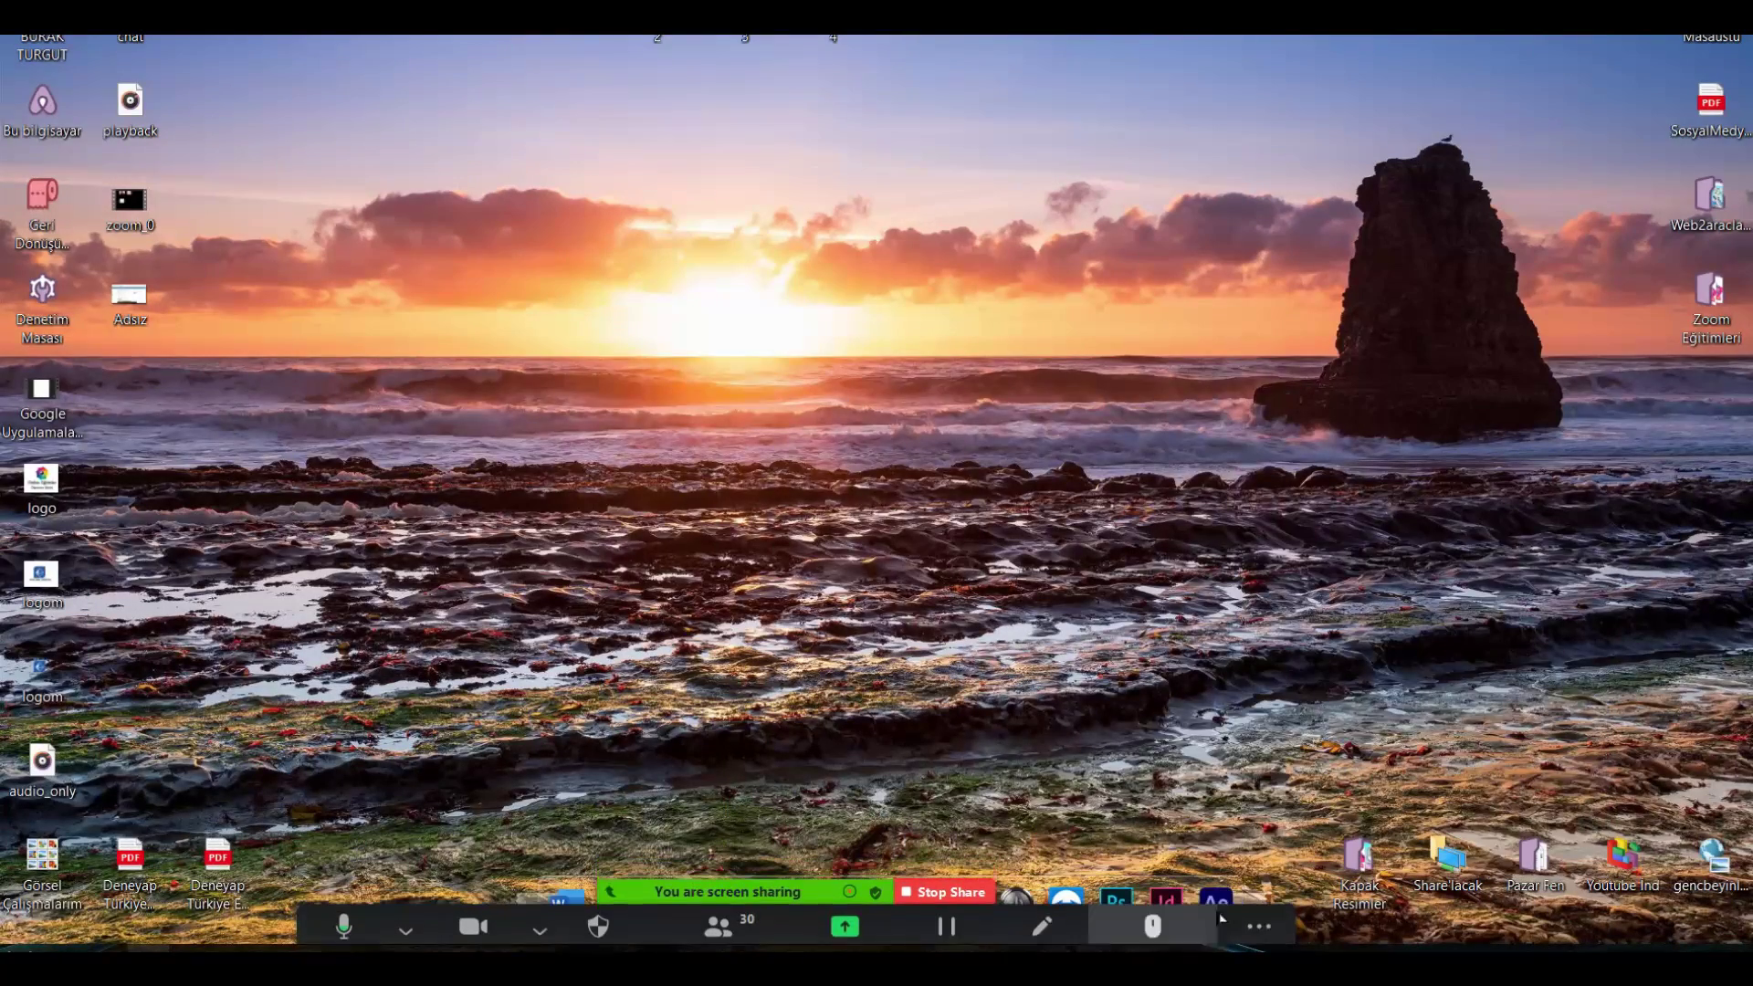
{"action": "mouse_move", "coordinate": [1115, 909]}
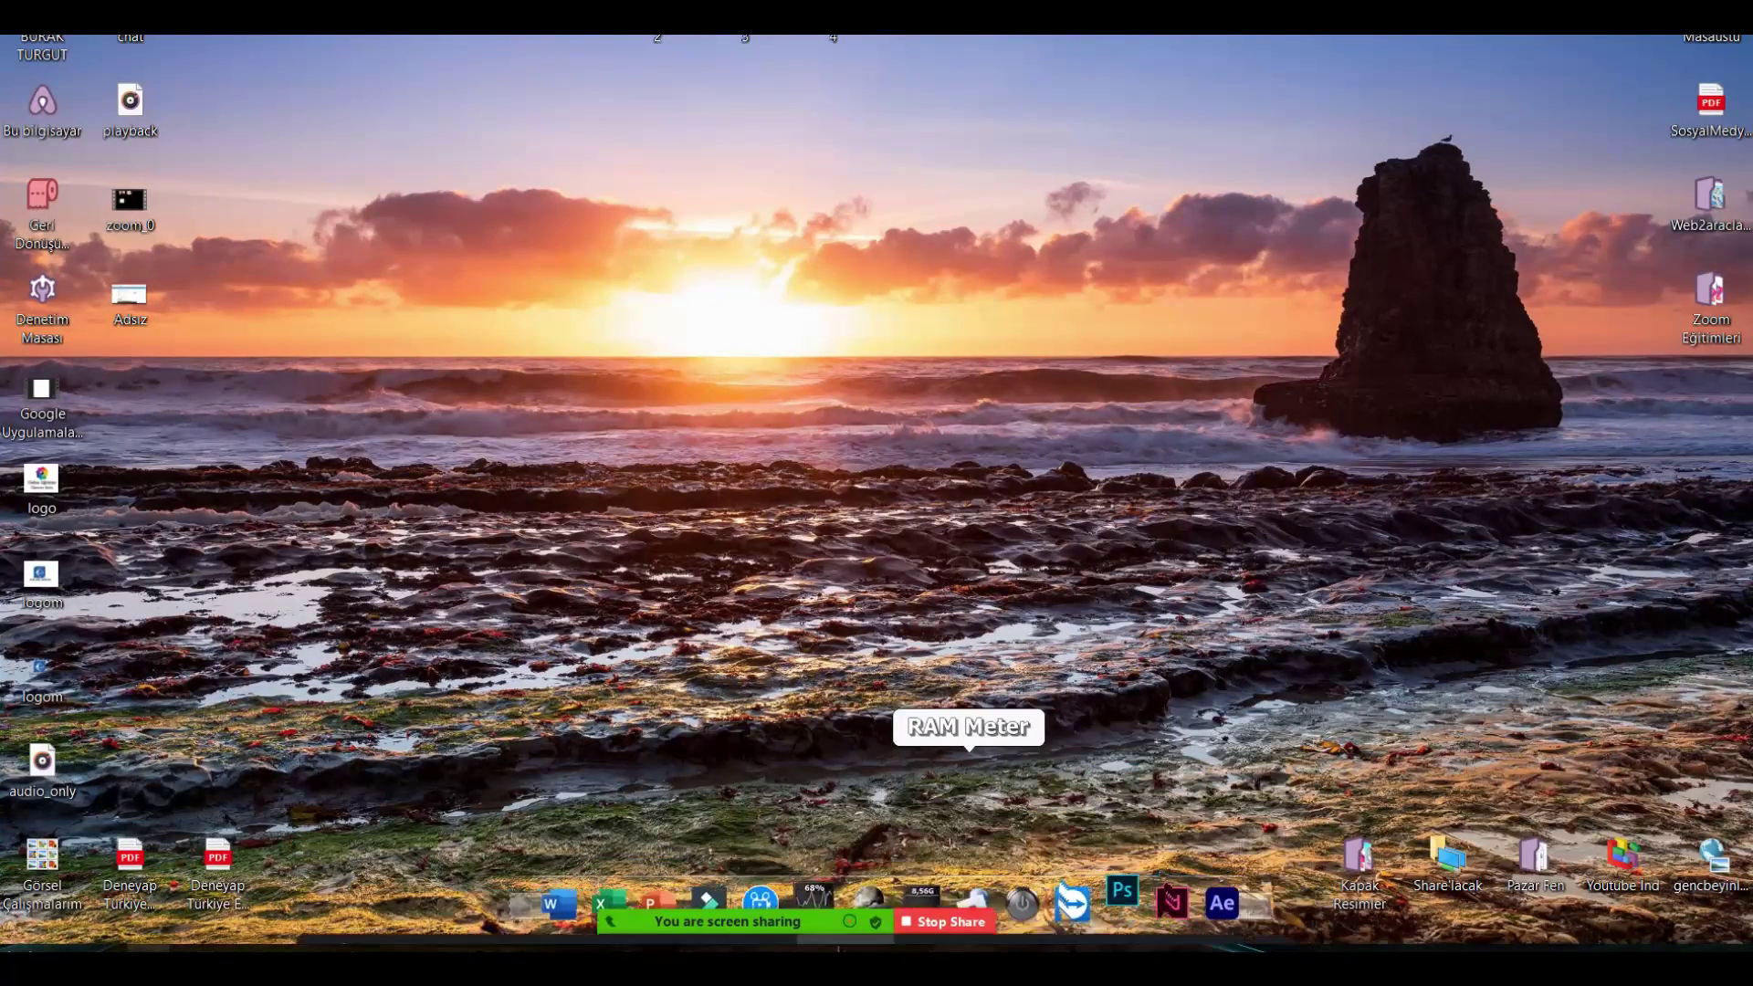
{"action": "key", "text": "super+d"}
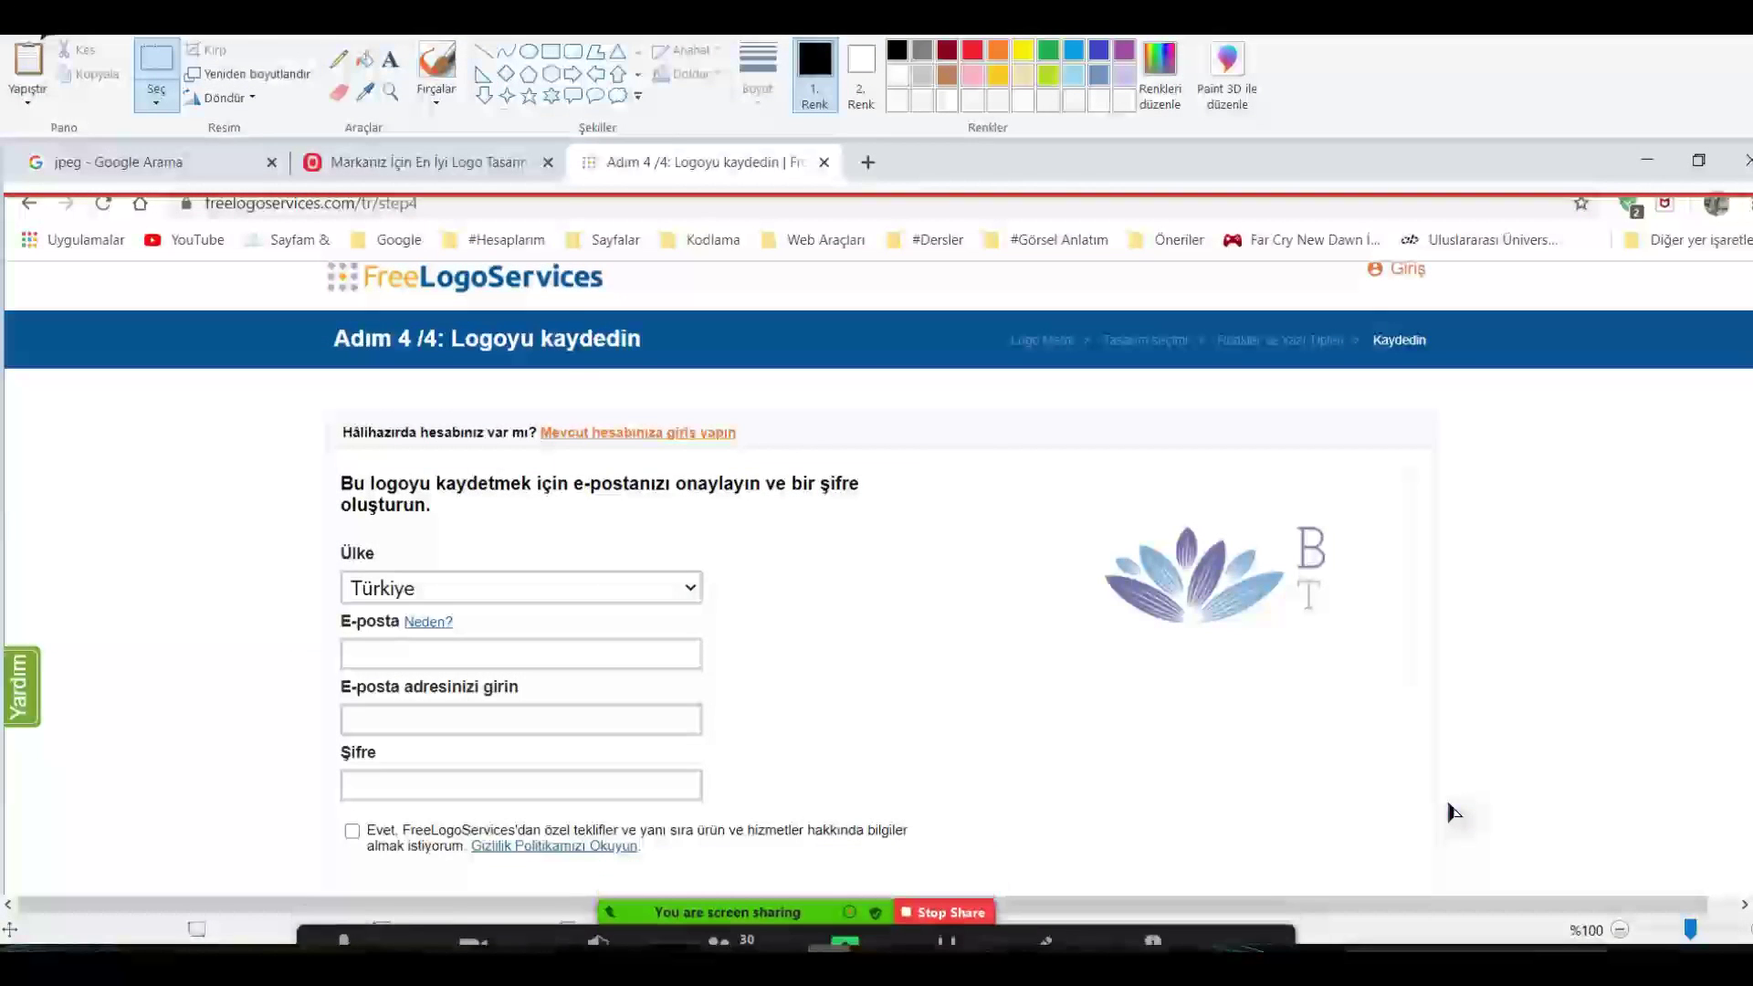
Start a new Paint picture, paste the copied lotus logo and fit the canvas around it at about 274 × 156 px.
{"action": "left_click", "coordinate": [45, 44]}
{"action": "left_click", "coordinate": [68, 63]}
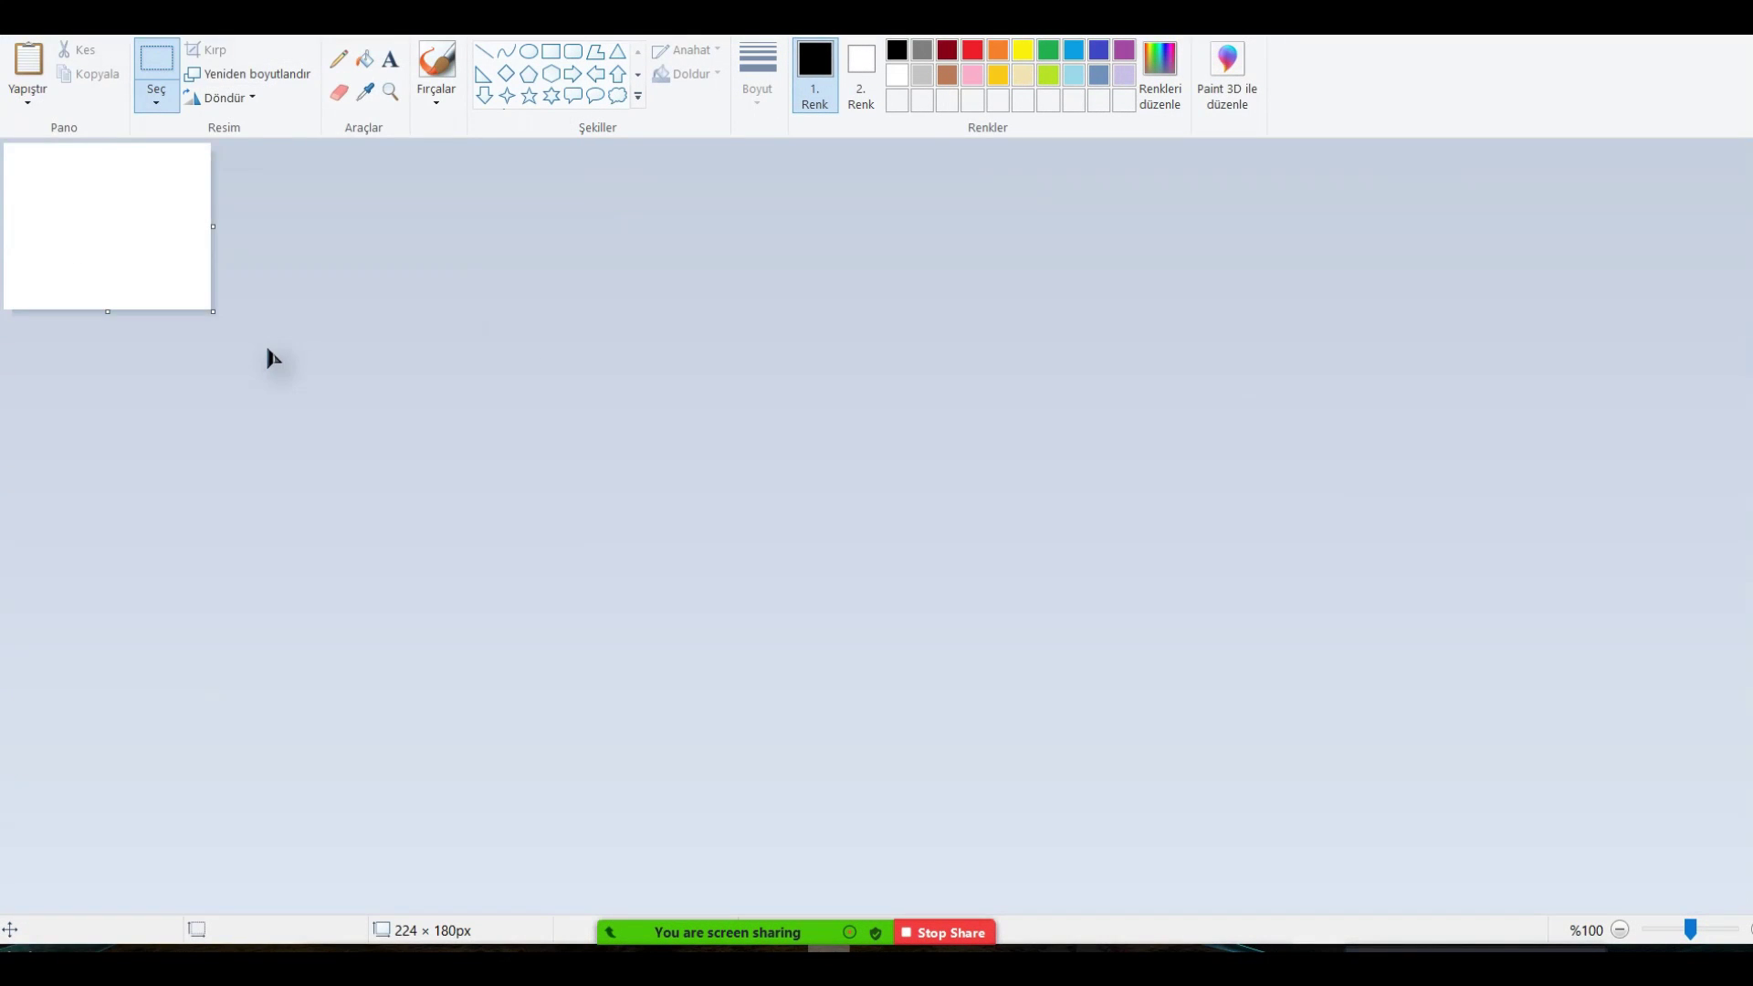
{"action": "key", "text": "ctrl+v"}
{"action": "left_click_drag", "start_coordinate": [256, 322], "coordinate": [258, 289]}
Save the trimmed lotus logo to the desktop as a PNG file named 2 logm.
{"action": "left_click", "coordinate": [60, 33]}
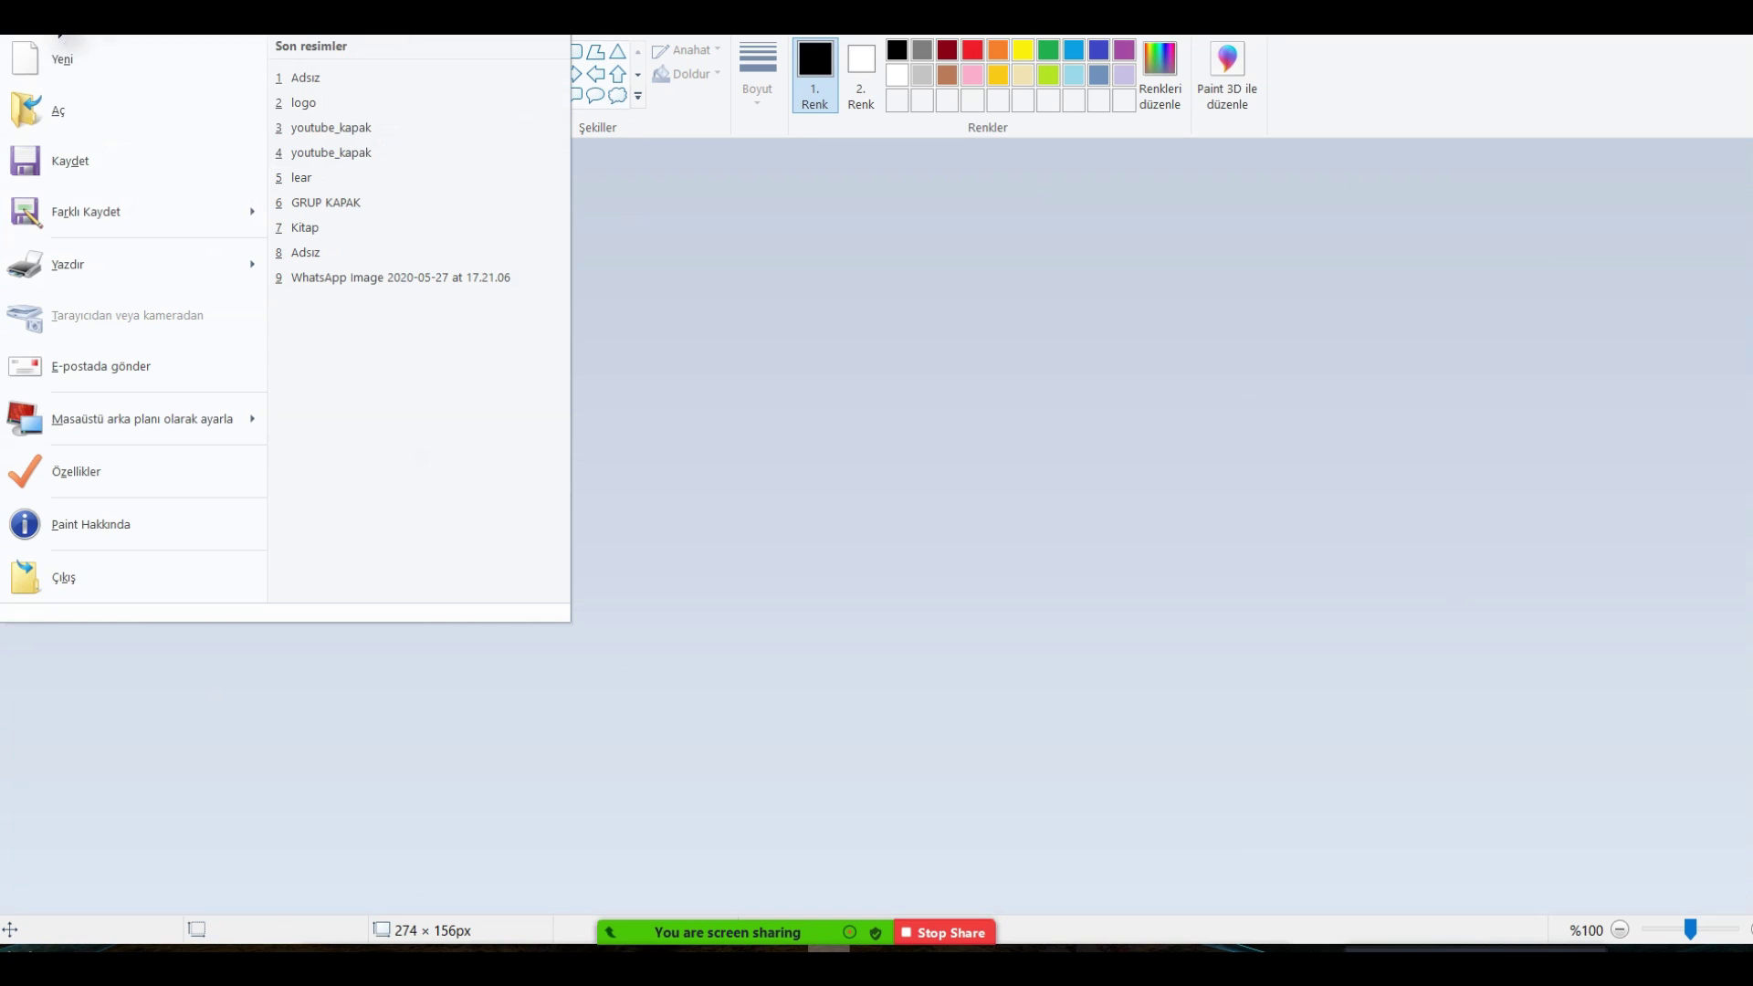
{"action": "left_click", "coordinate": [112, 181]}
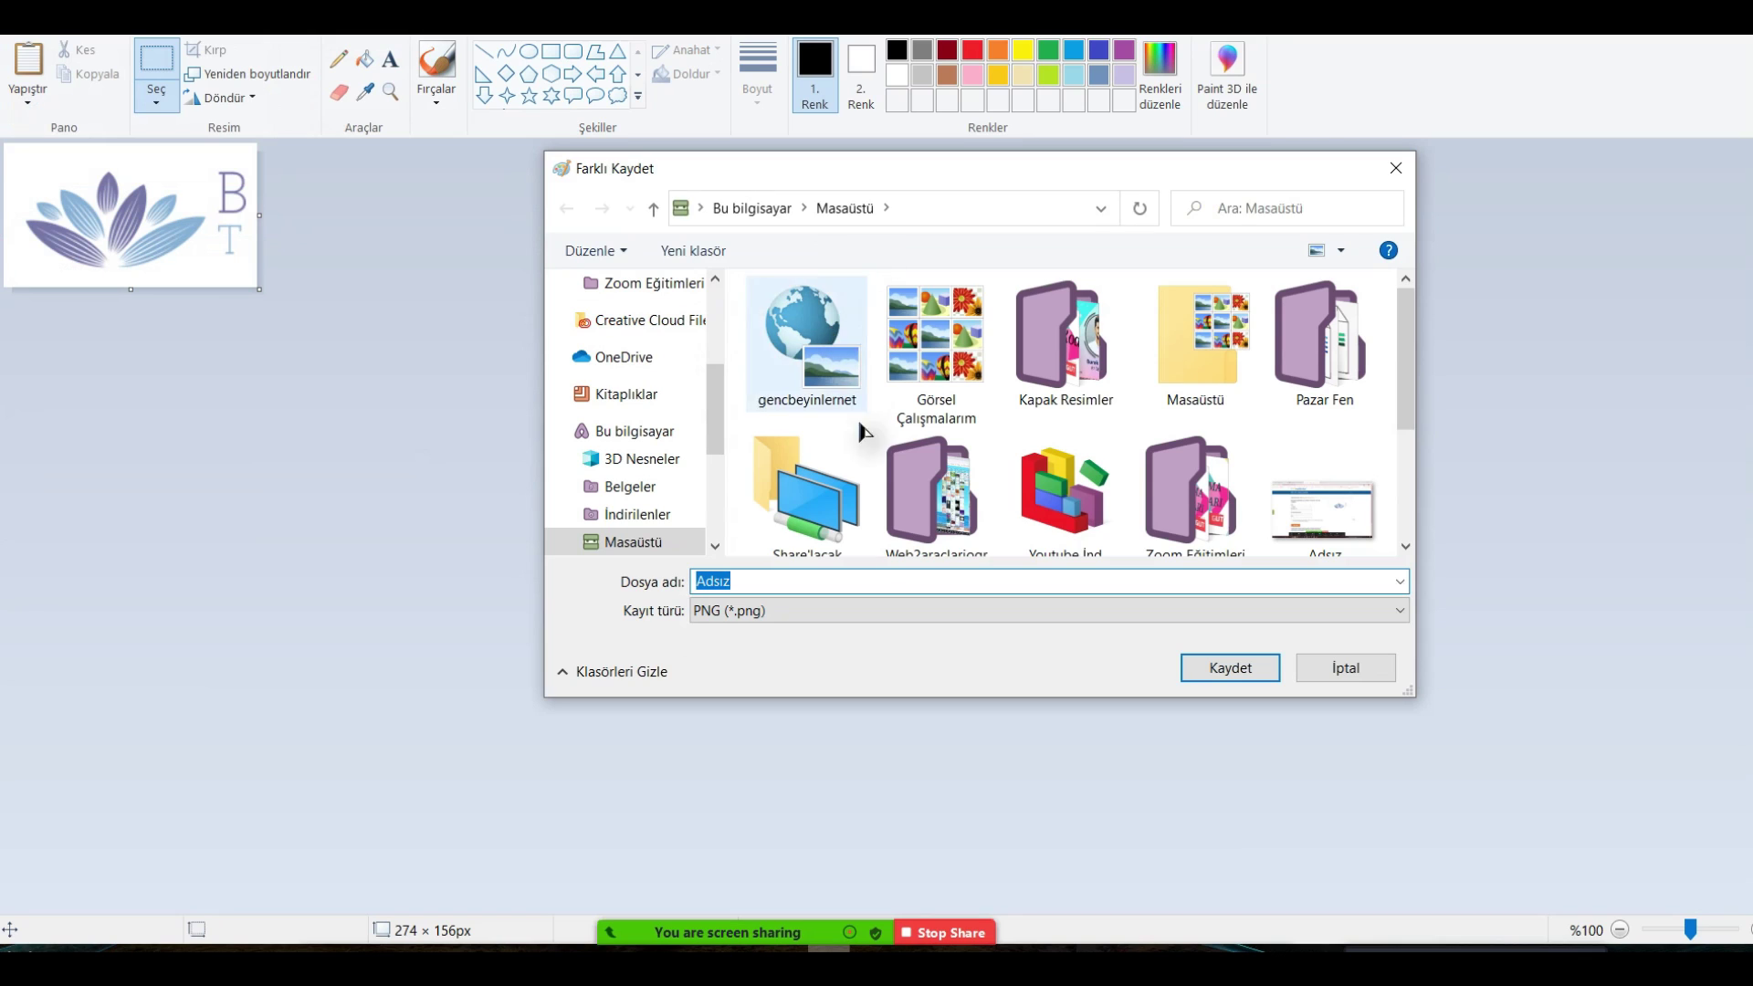
{"action": "type", "text": "logom"}
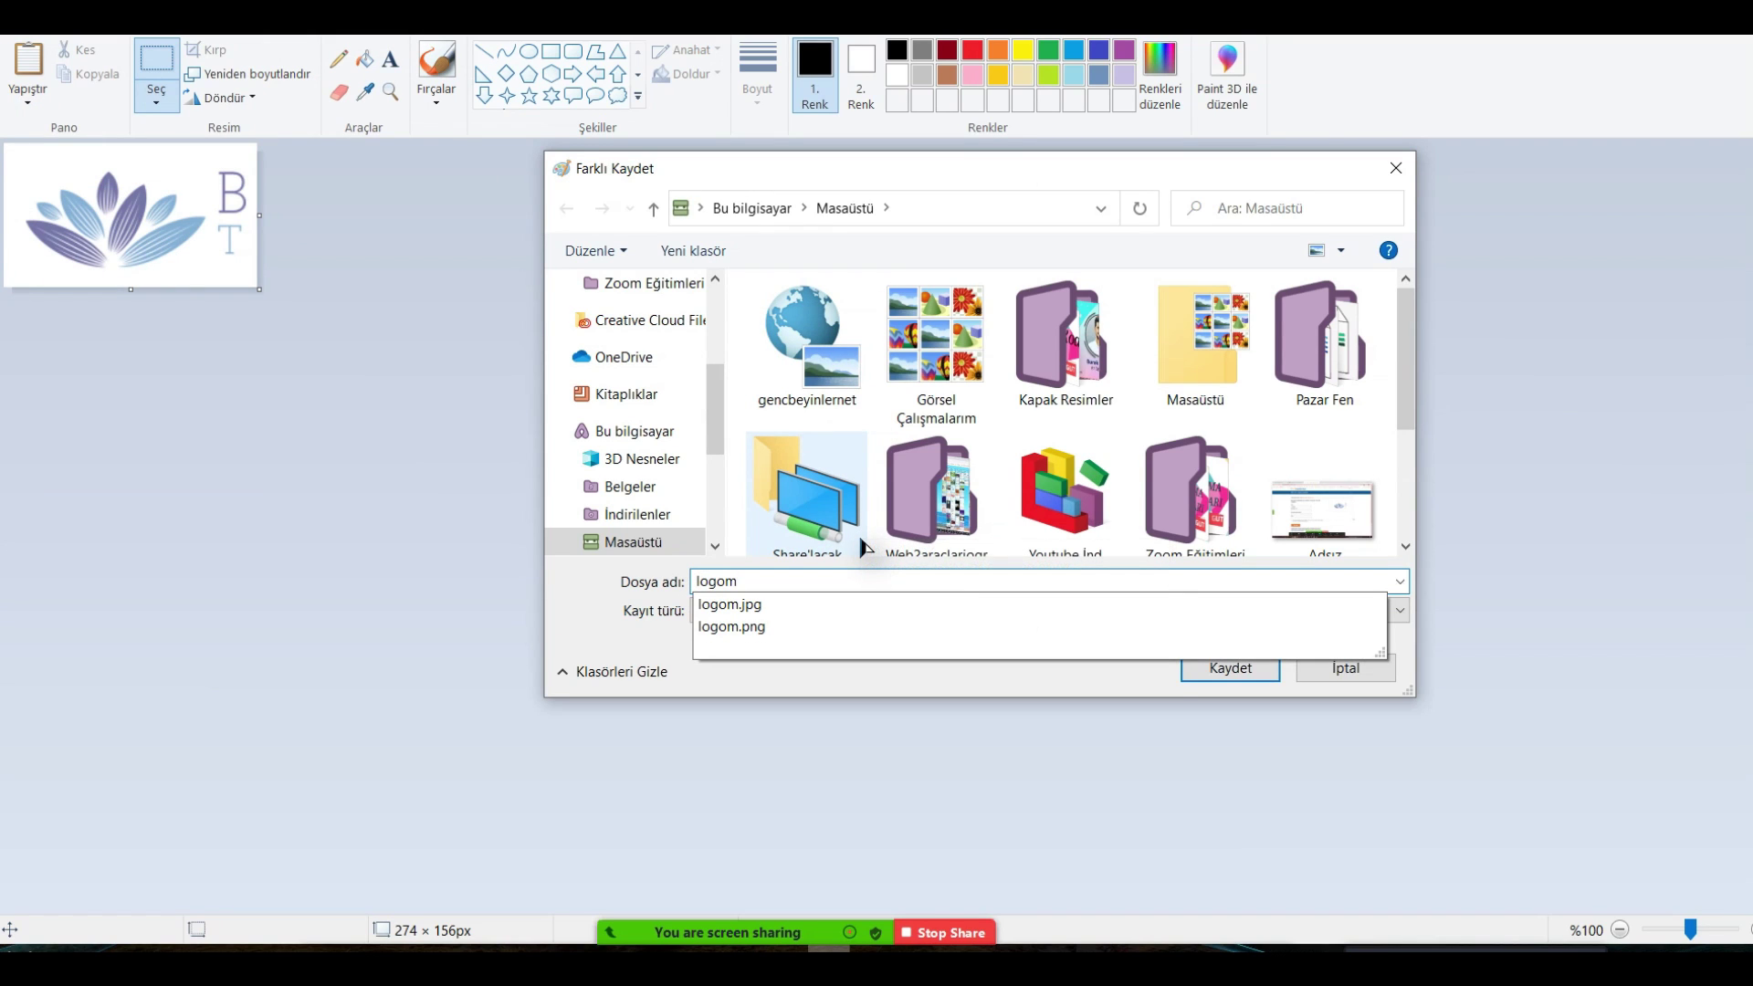
{"action": "left_click", "coordinate": [573, 634]}
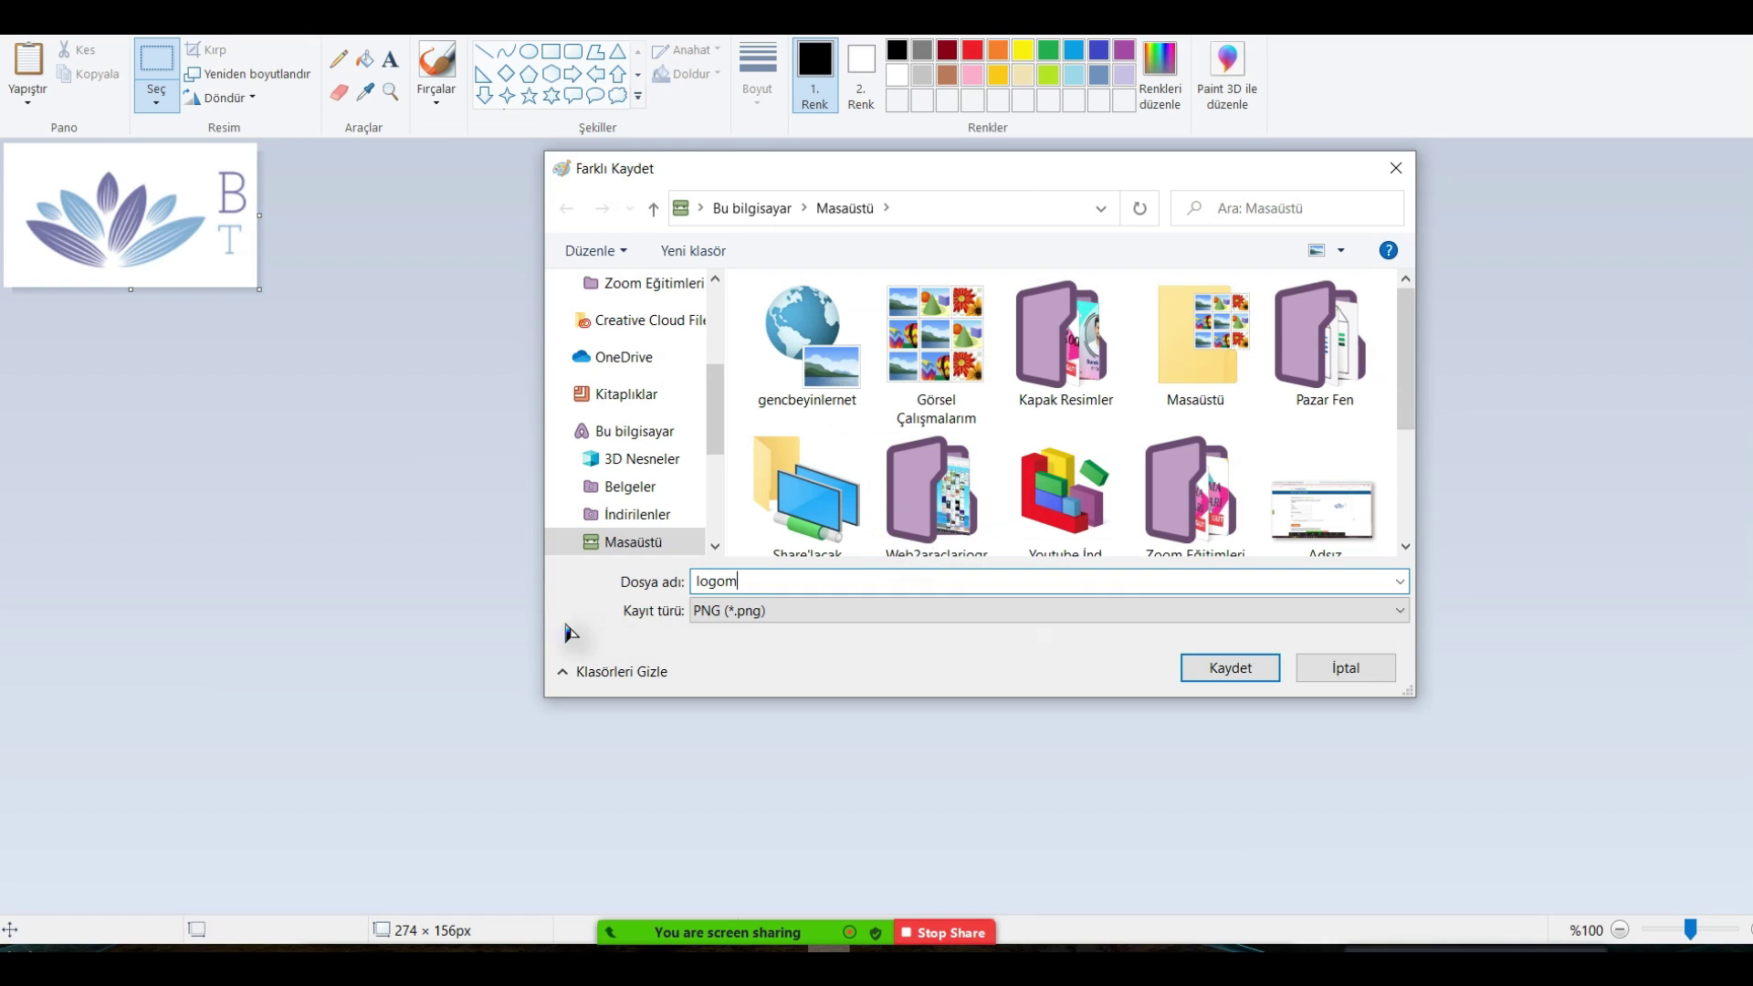
{"action": "left_click", "coordinate": [1230, 675]}
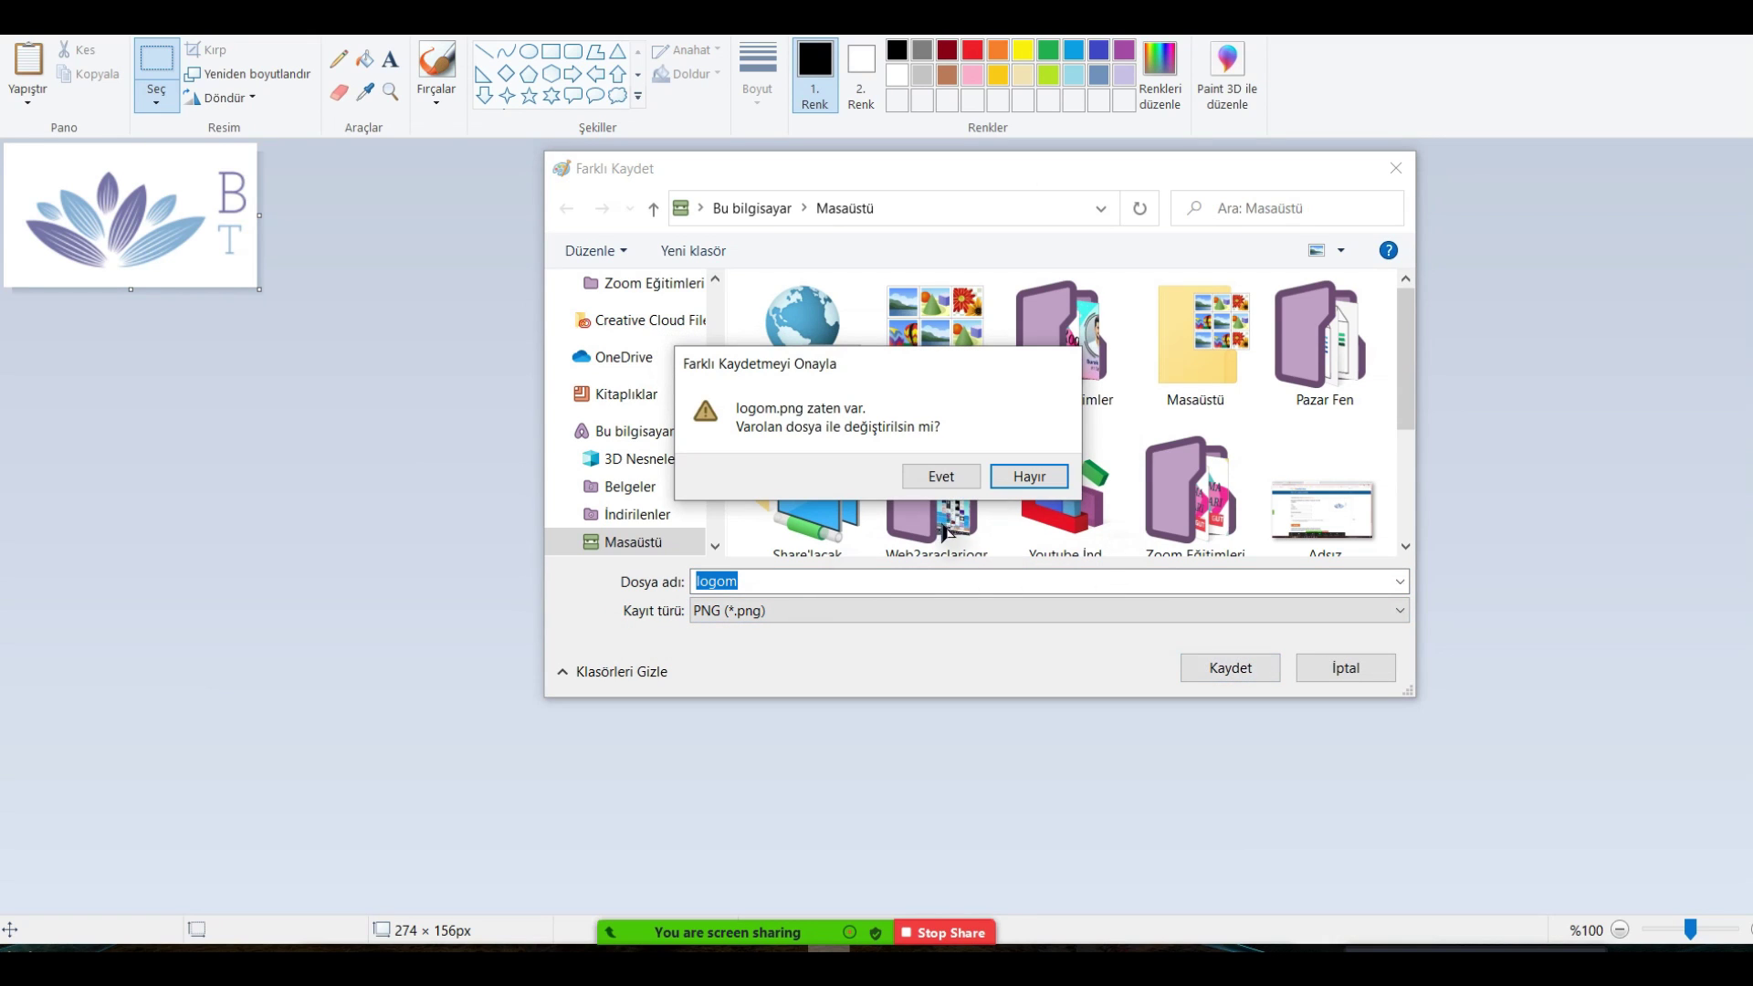
{"action": "left_click", "coordinate": [1004, 489]}
{"action": "type", "text": "2"}
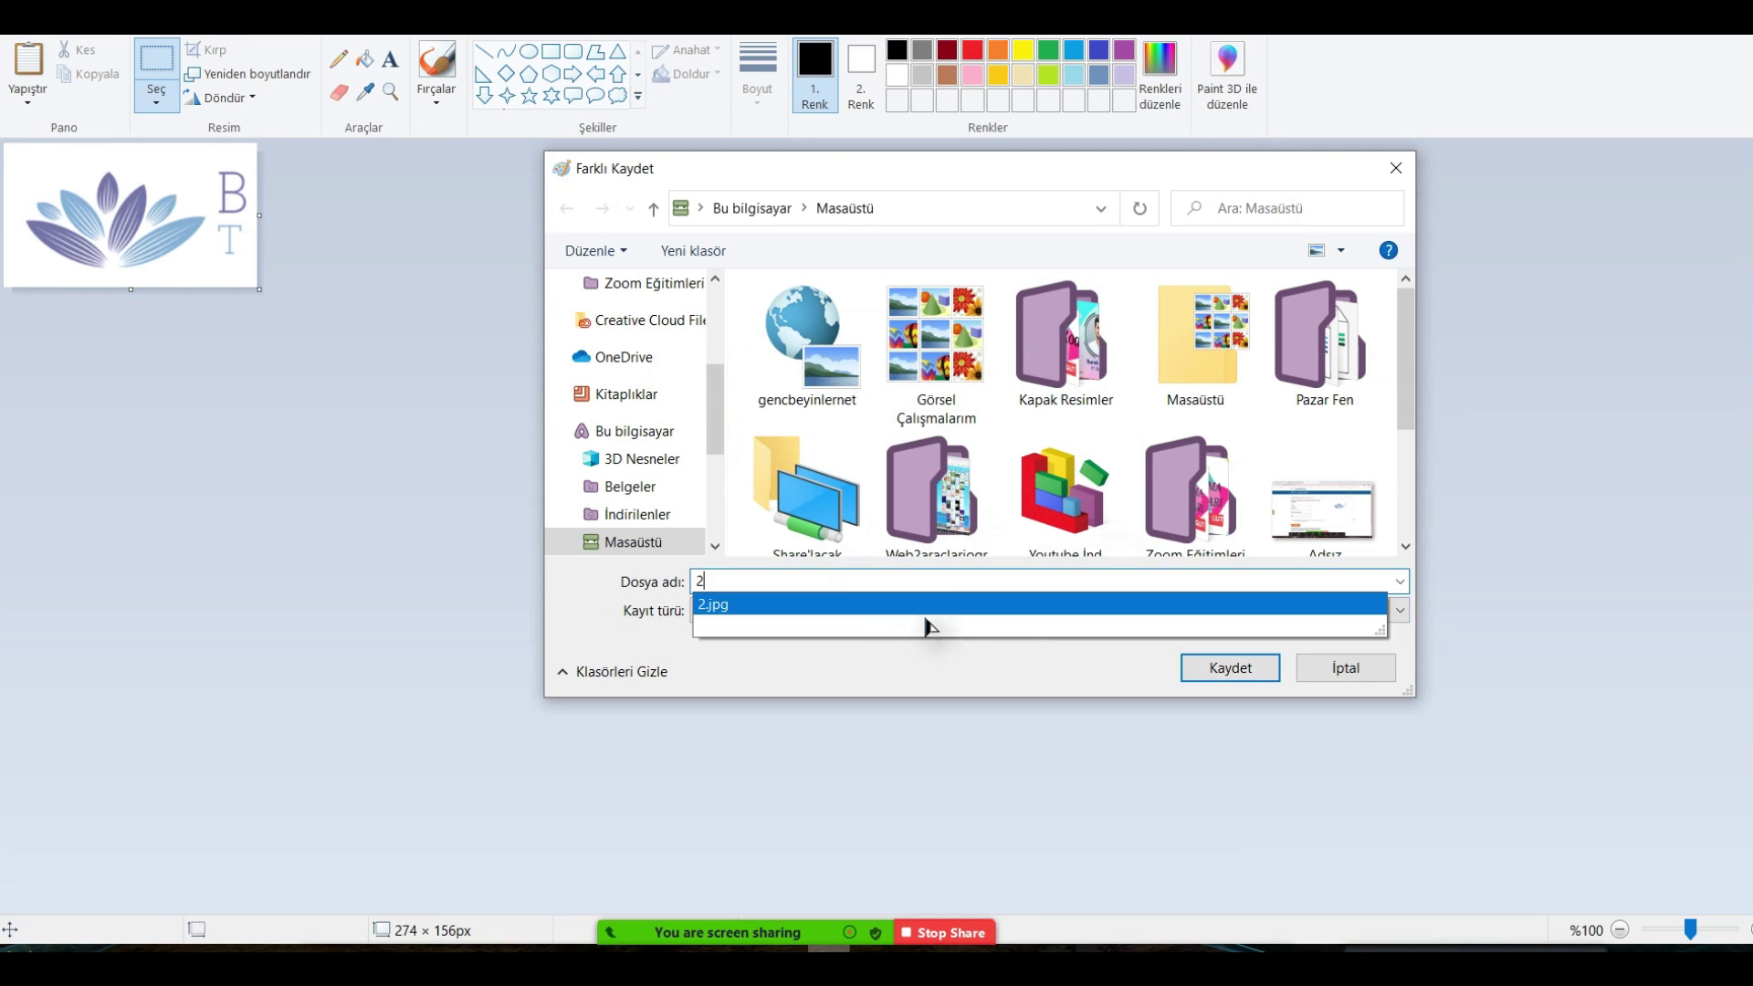
{"action": "type", "text": " logm"}
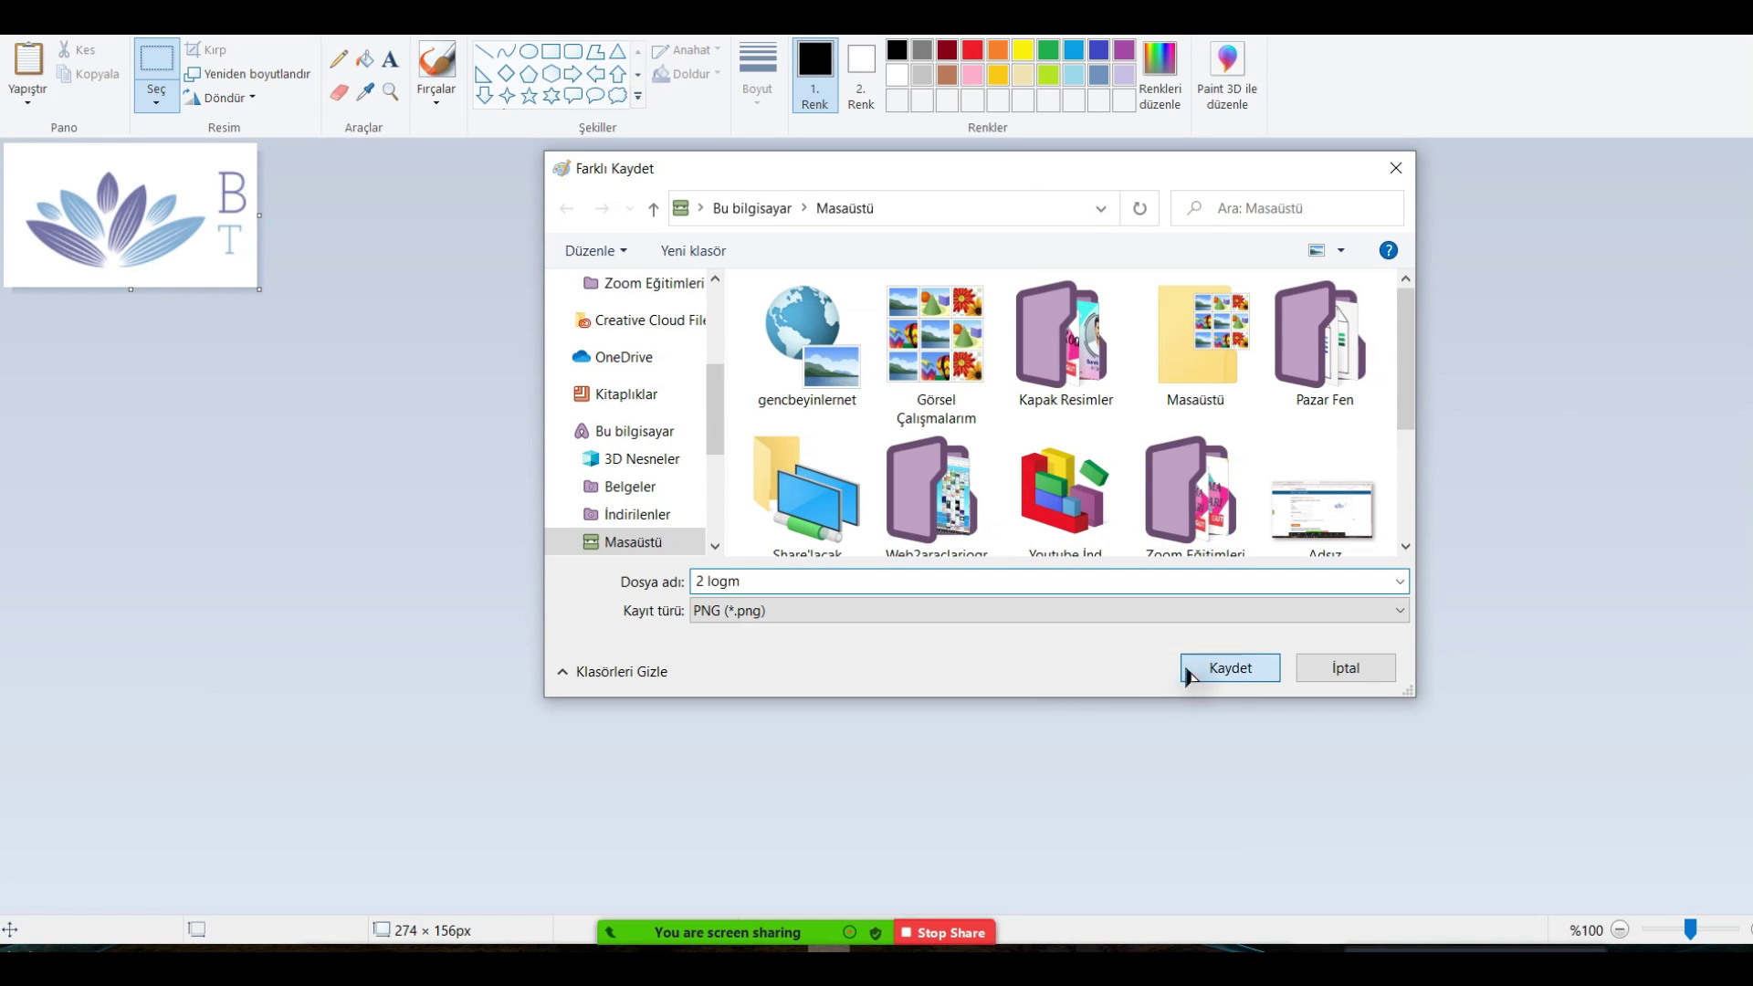
{"action": "left_click", "coordinate": [1187, 671]}
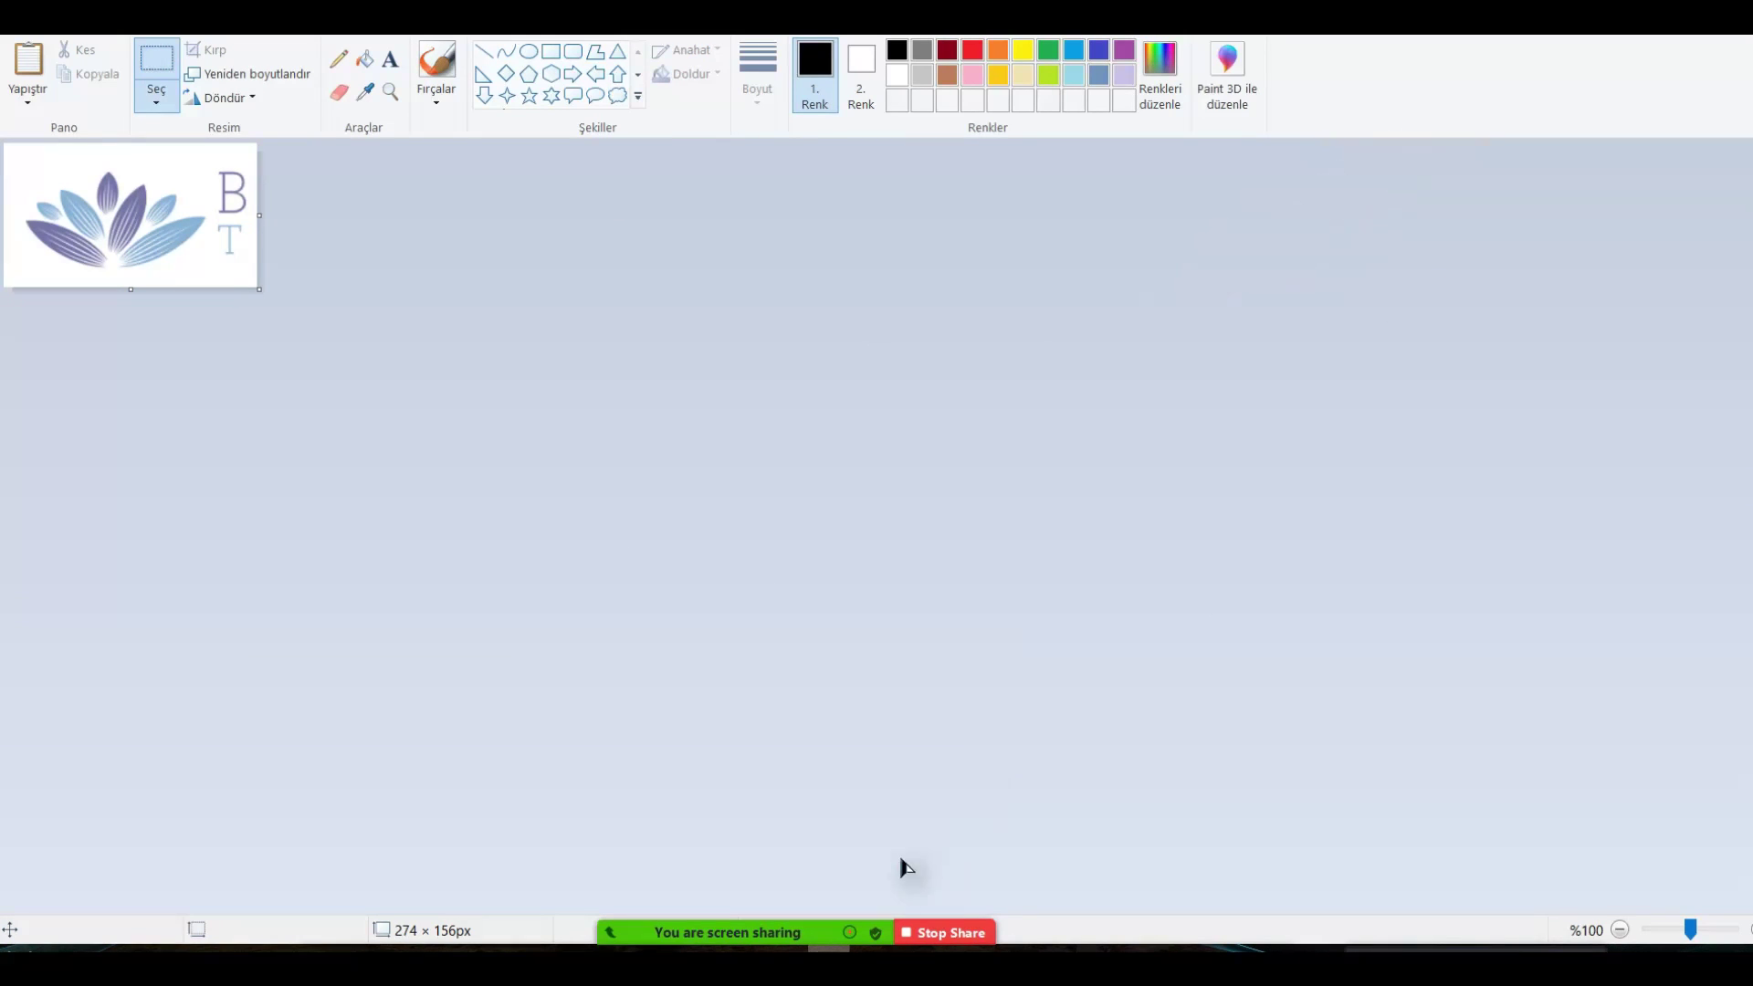
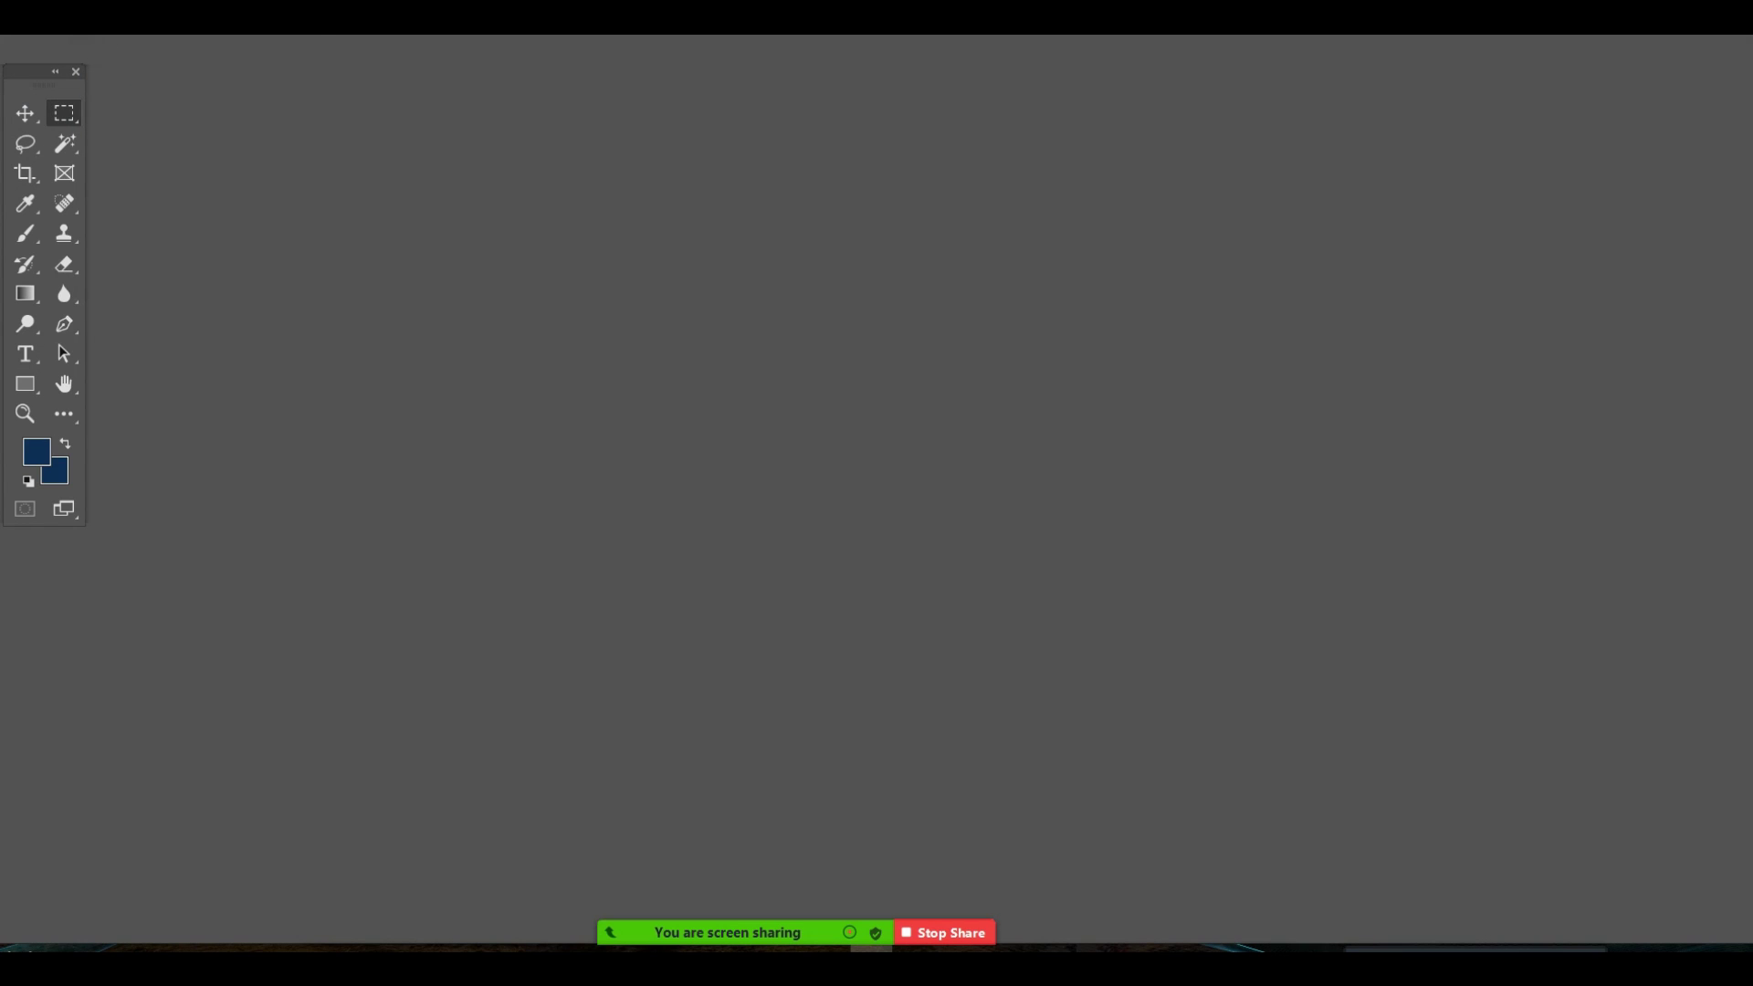
Switch to Photoshop and open the recent file 2.jpg.
{"action": "key", "text": "alt+e"}
{"action": "left_click", "coordinate": [434, 144]}
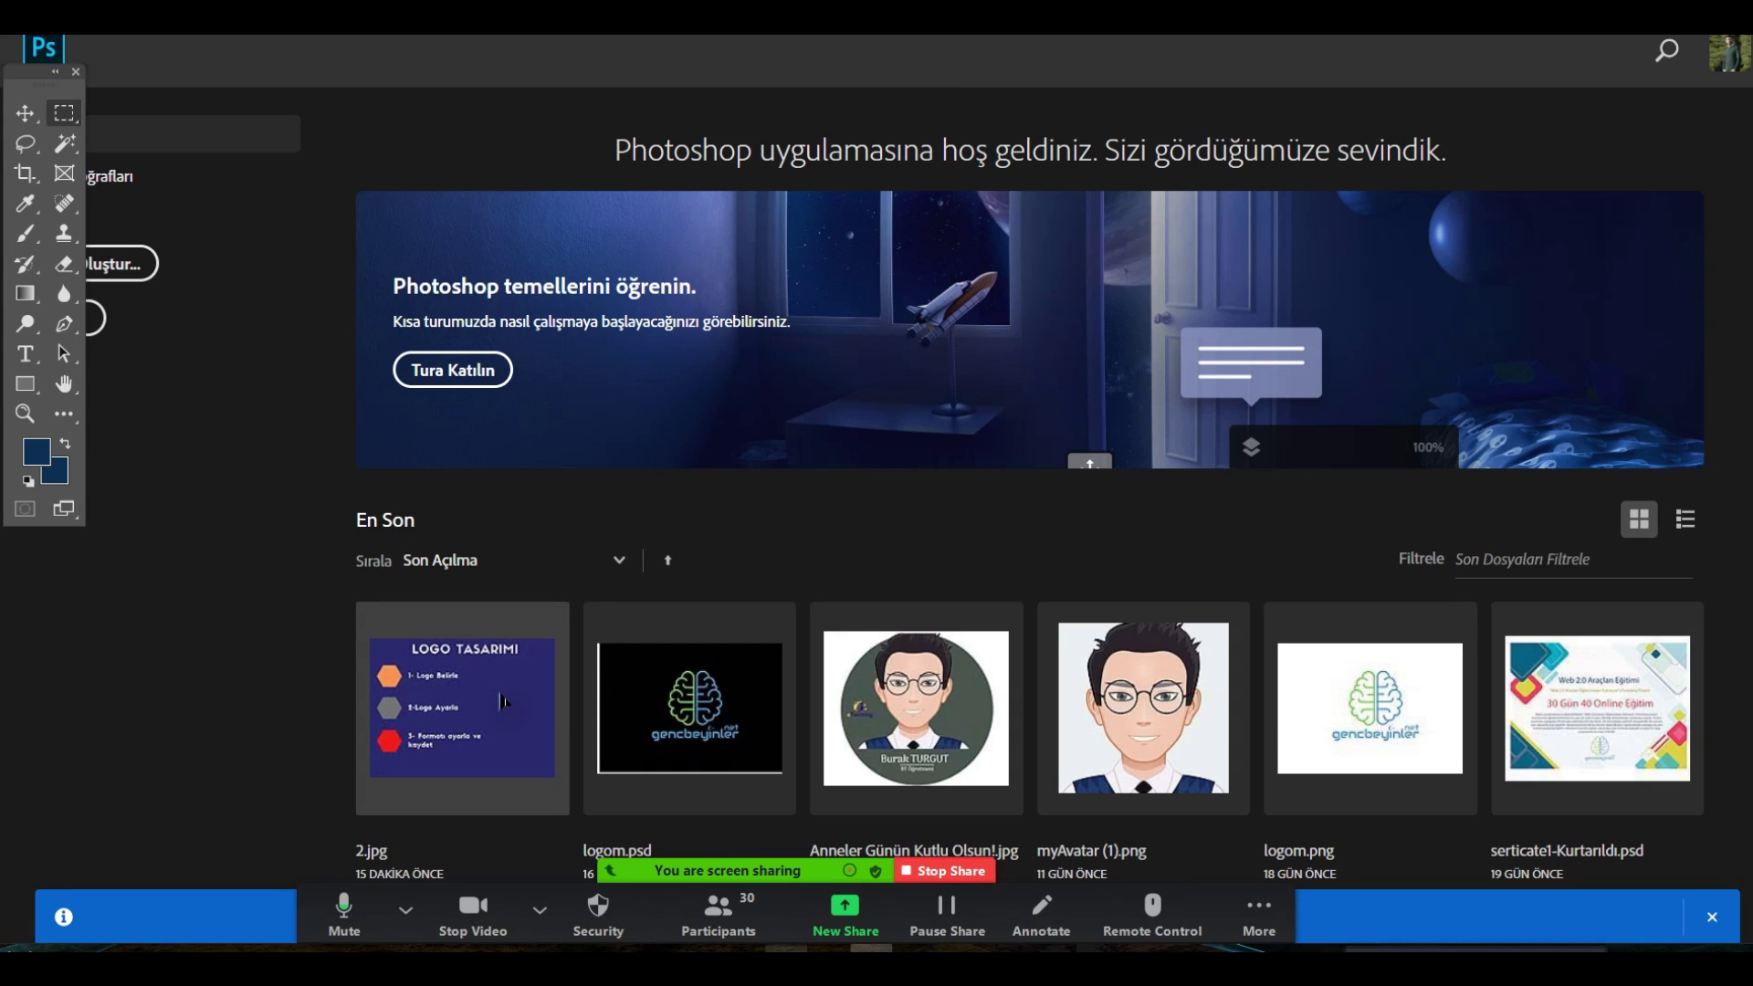
{"action": "left_click", "coordinate": [503, 701]}
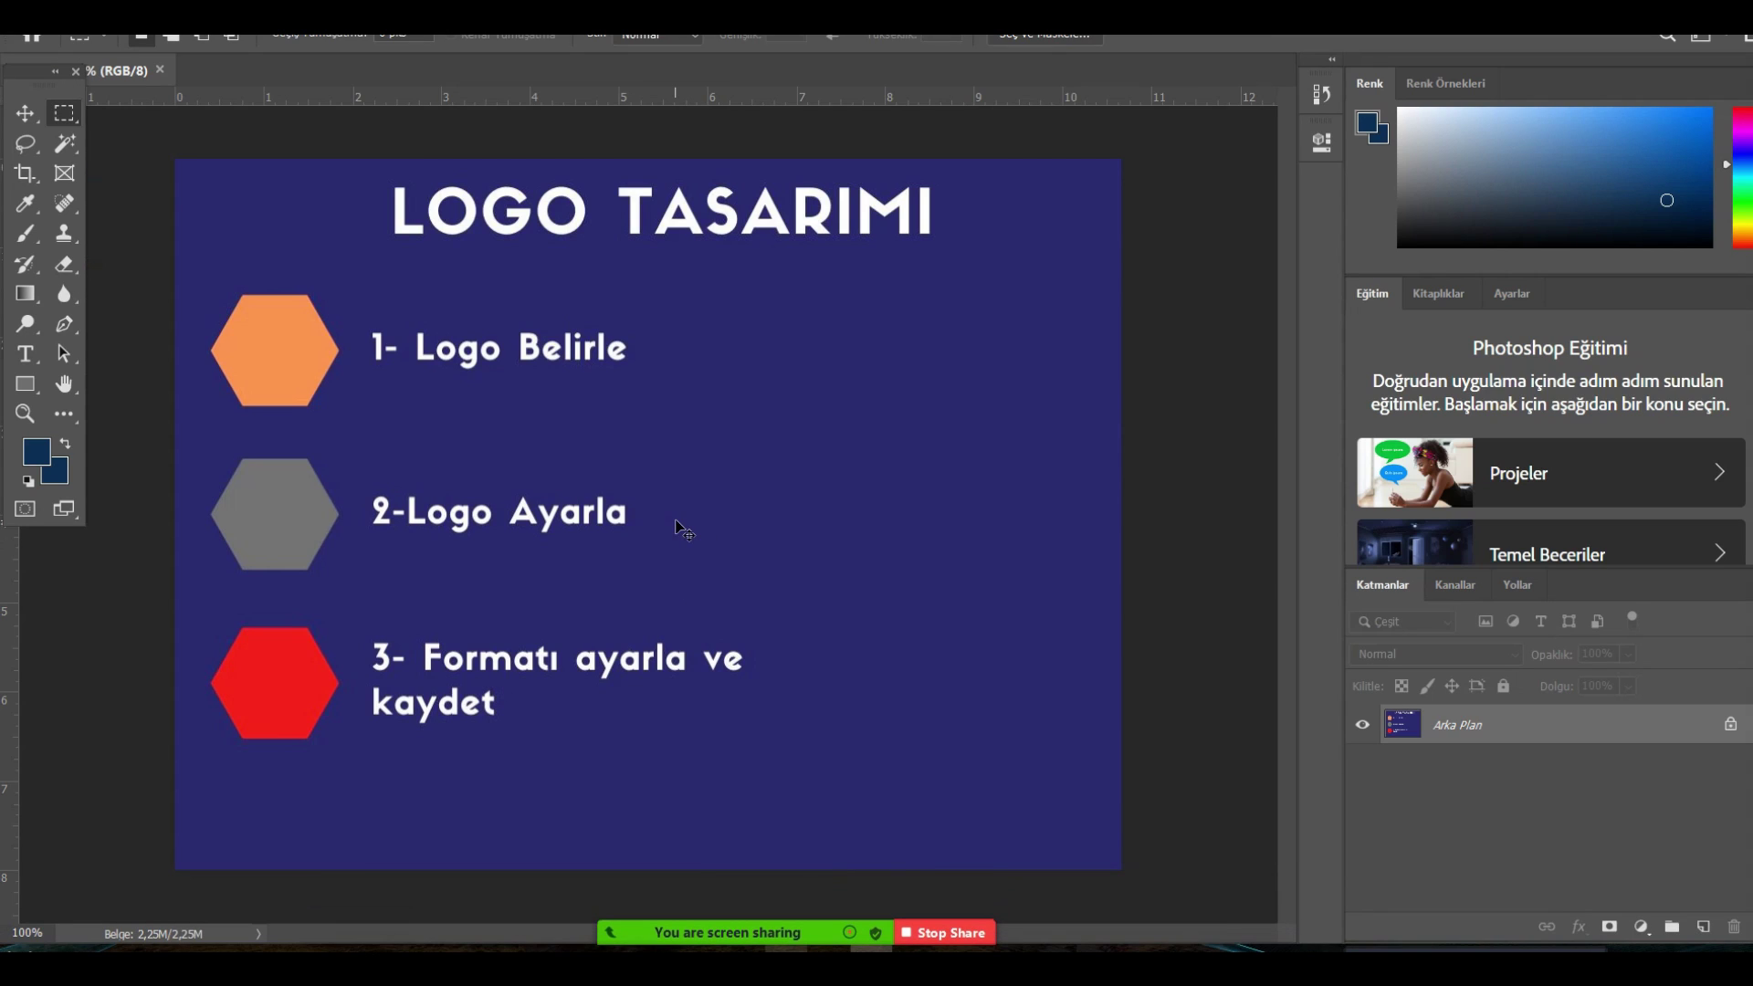
{"action": "key", "text": "ctrl+a"}
{"action": "key", "text": "shift+F5"}
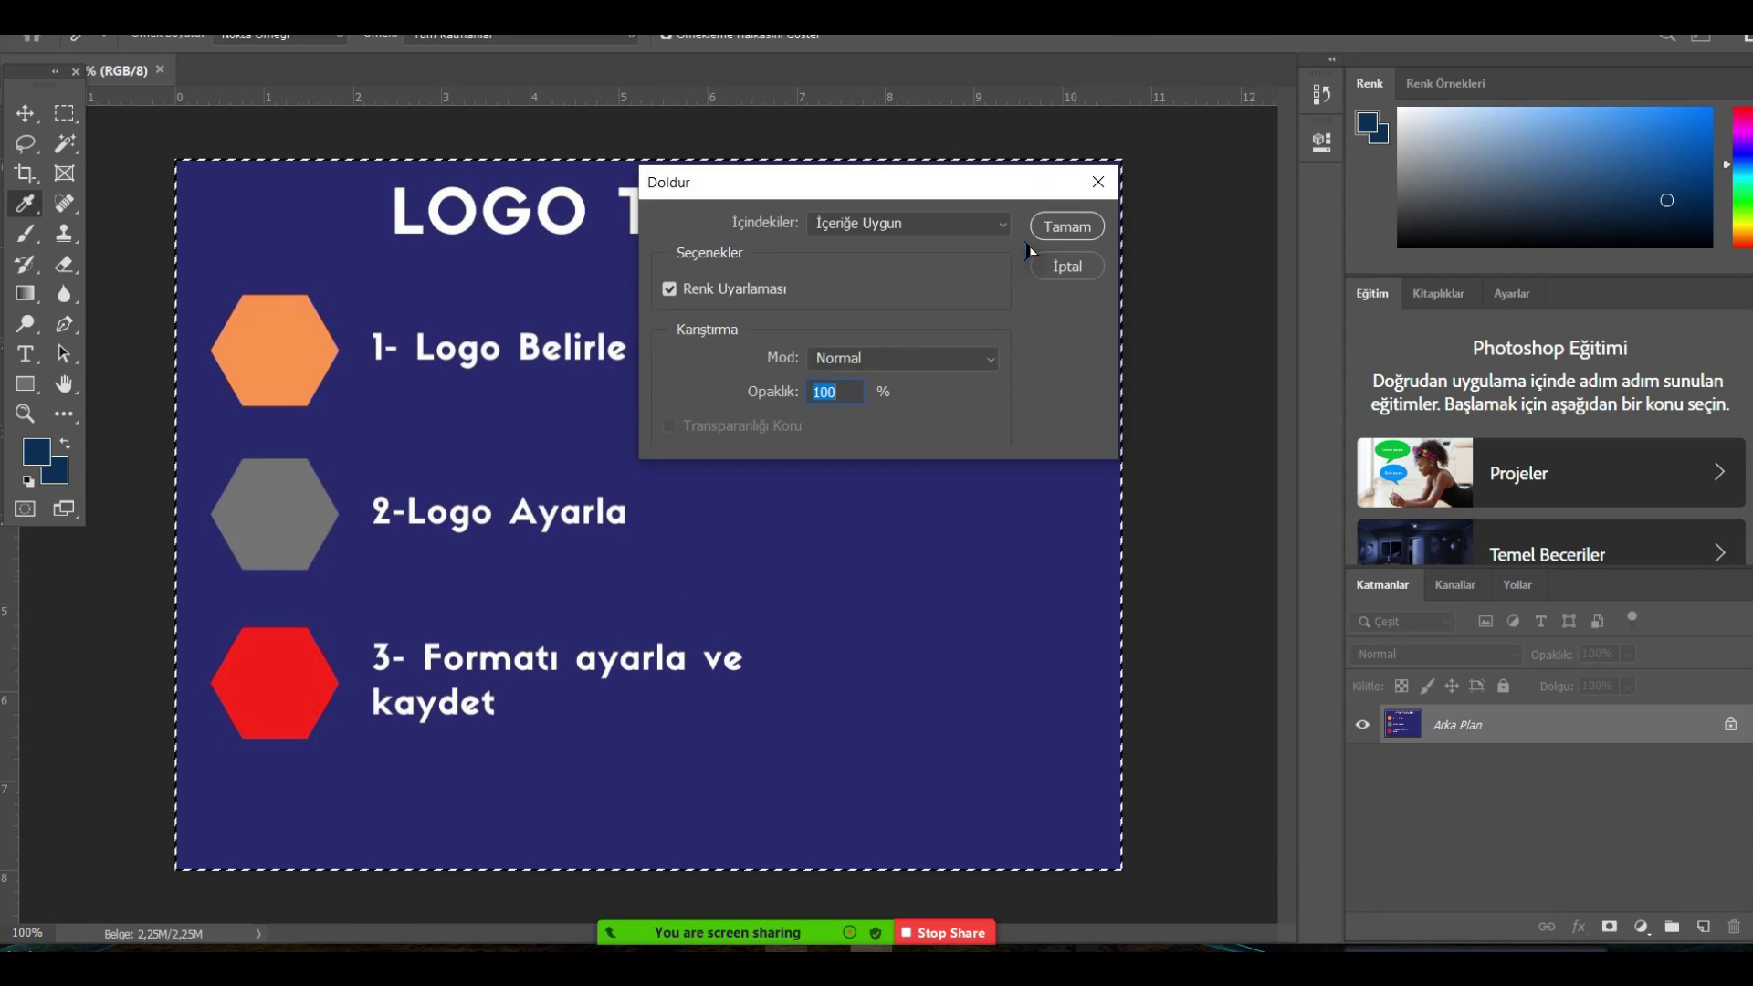
{"action": "left_click", "coordinate": [1067, 265]}
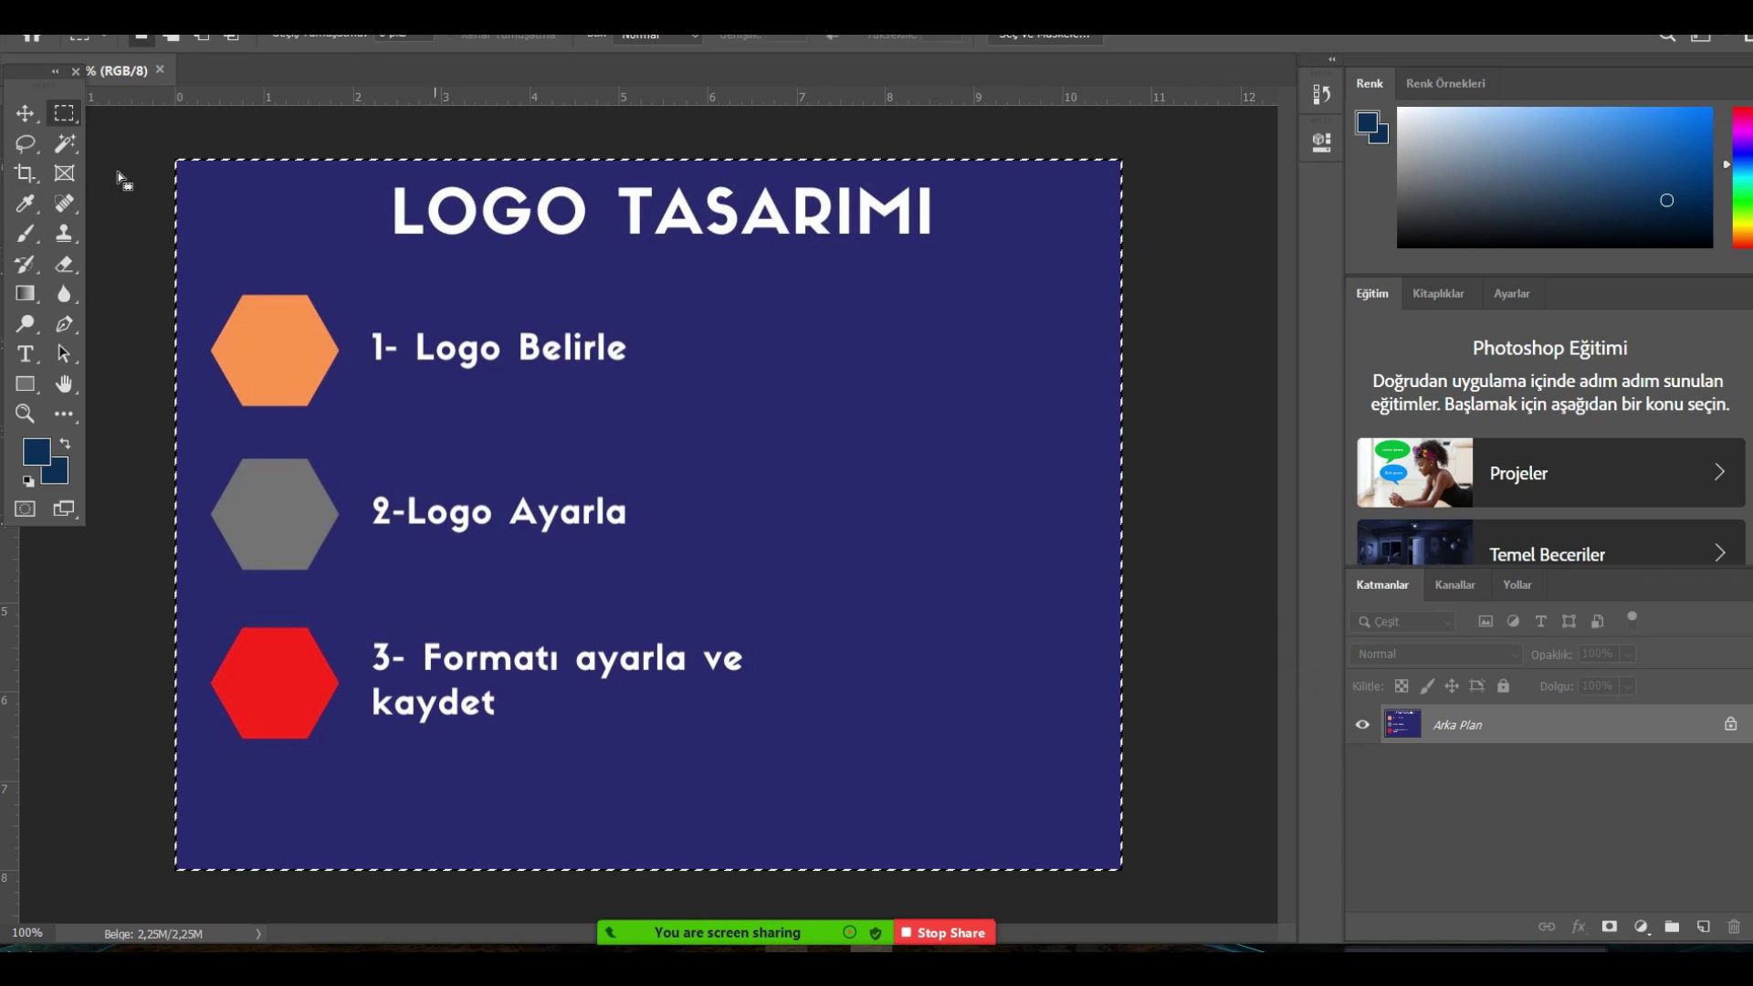
Place the 2 logm image from the desktop into the open 2.jpg document as a new layer.
{"action": "key", "text": "super+d"}
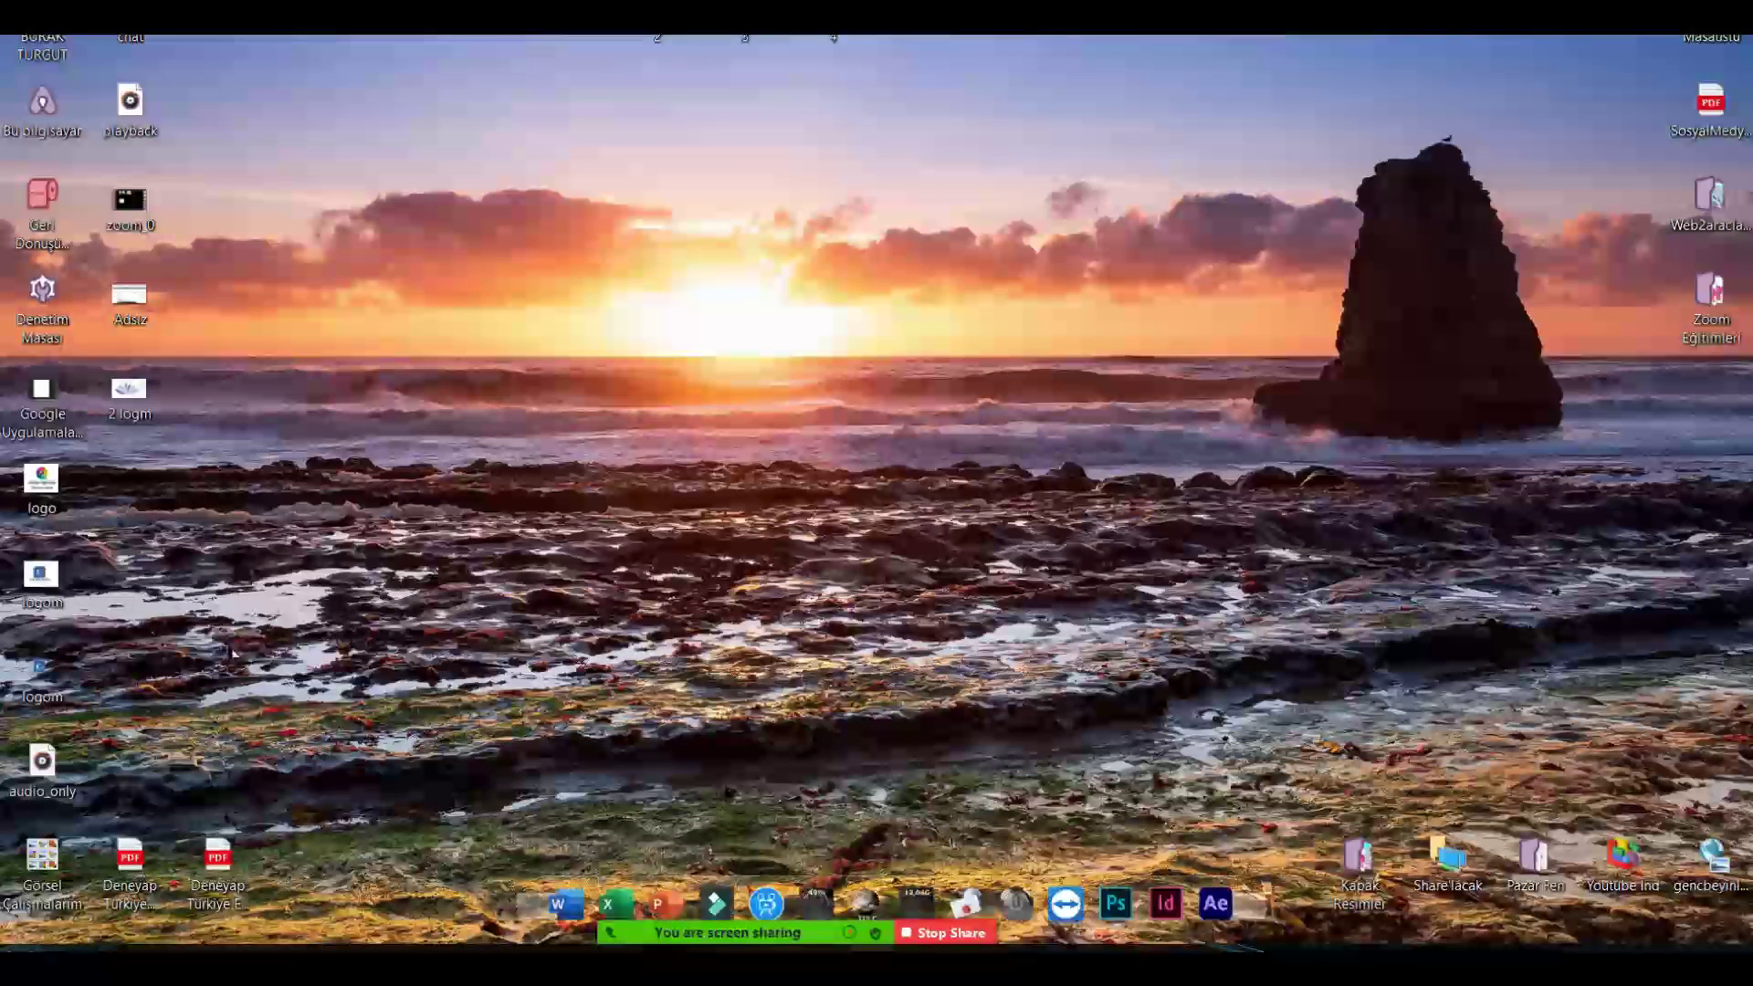
{"action": "left_click_drag", "start_coordinate": [129, 393], "coordinate": [661, 436]}
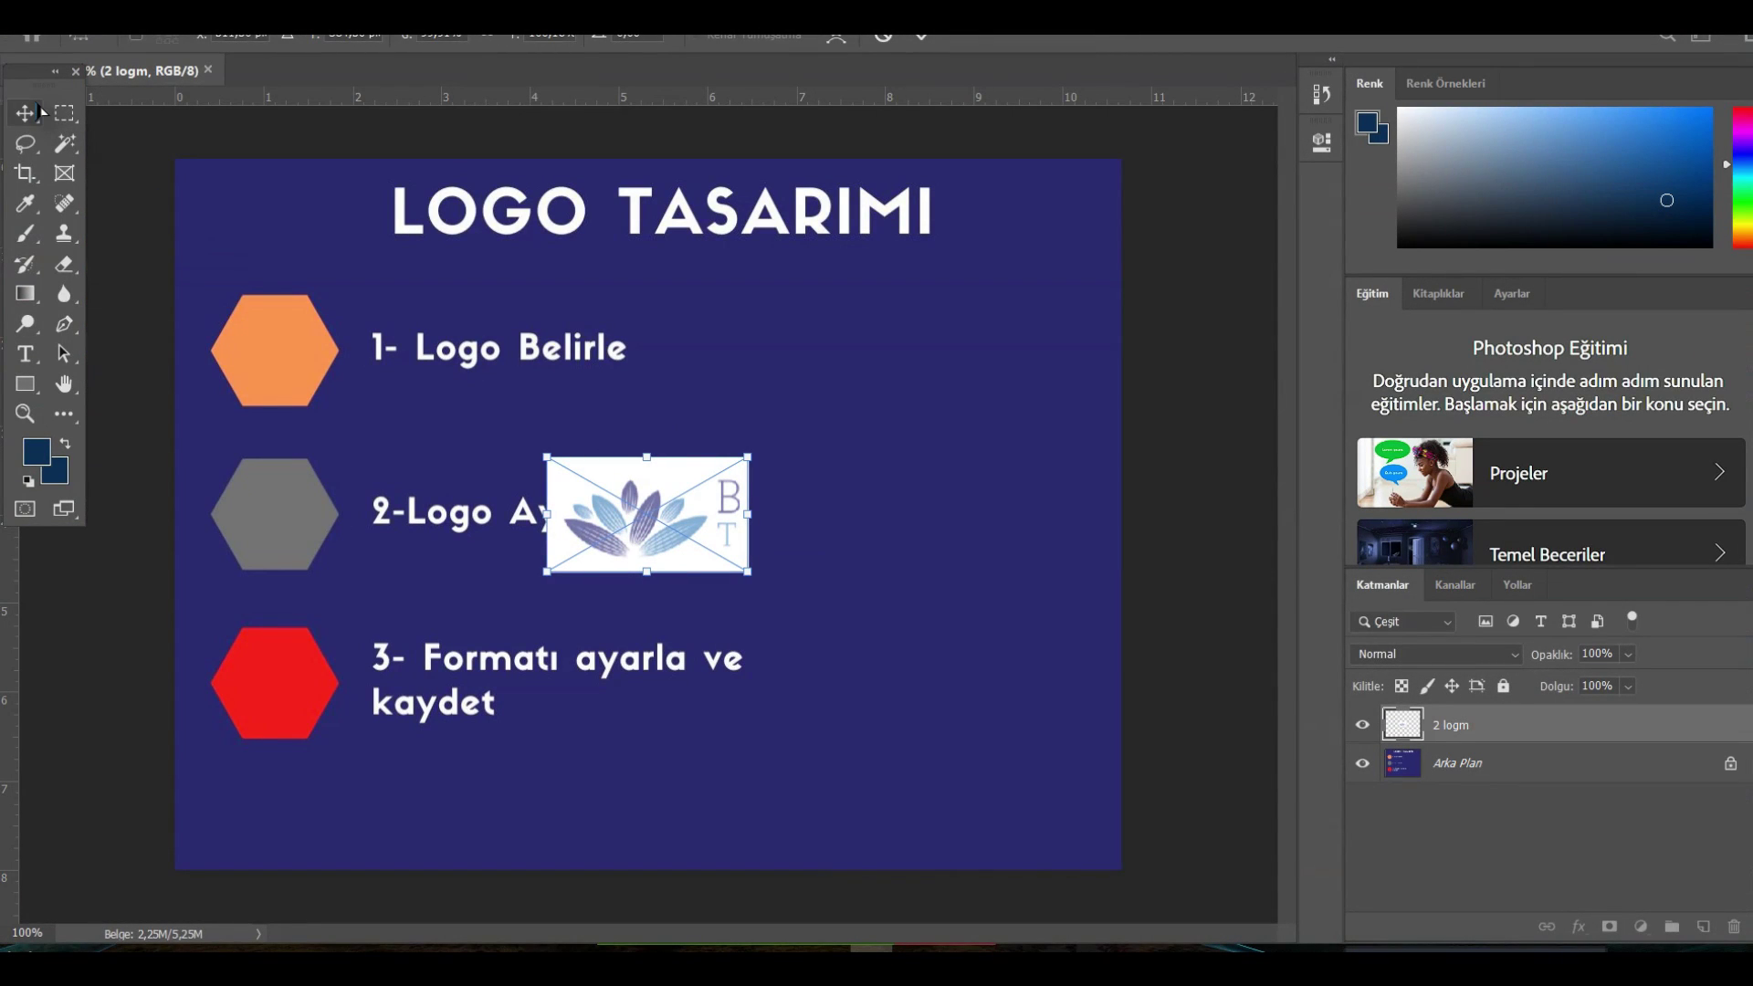
{"action": "key", "text": "Return"}
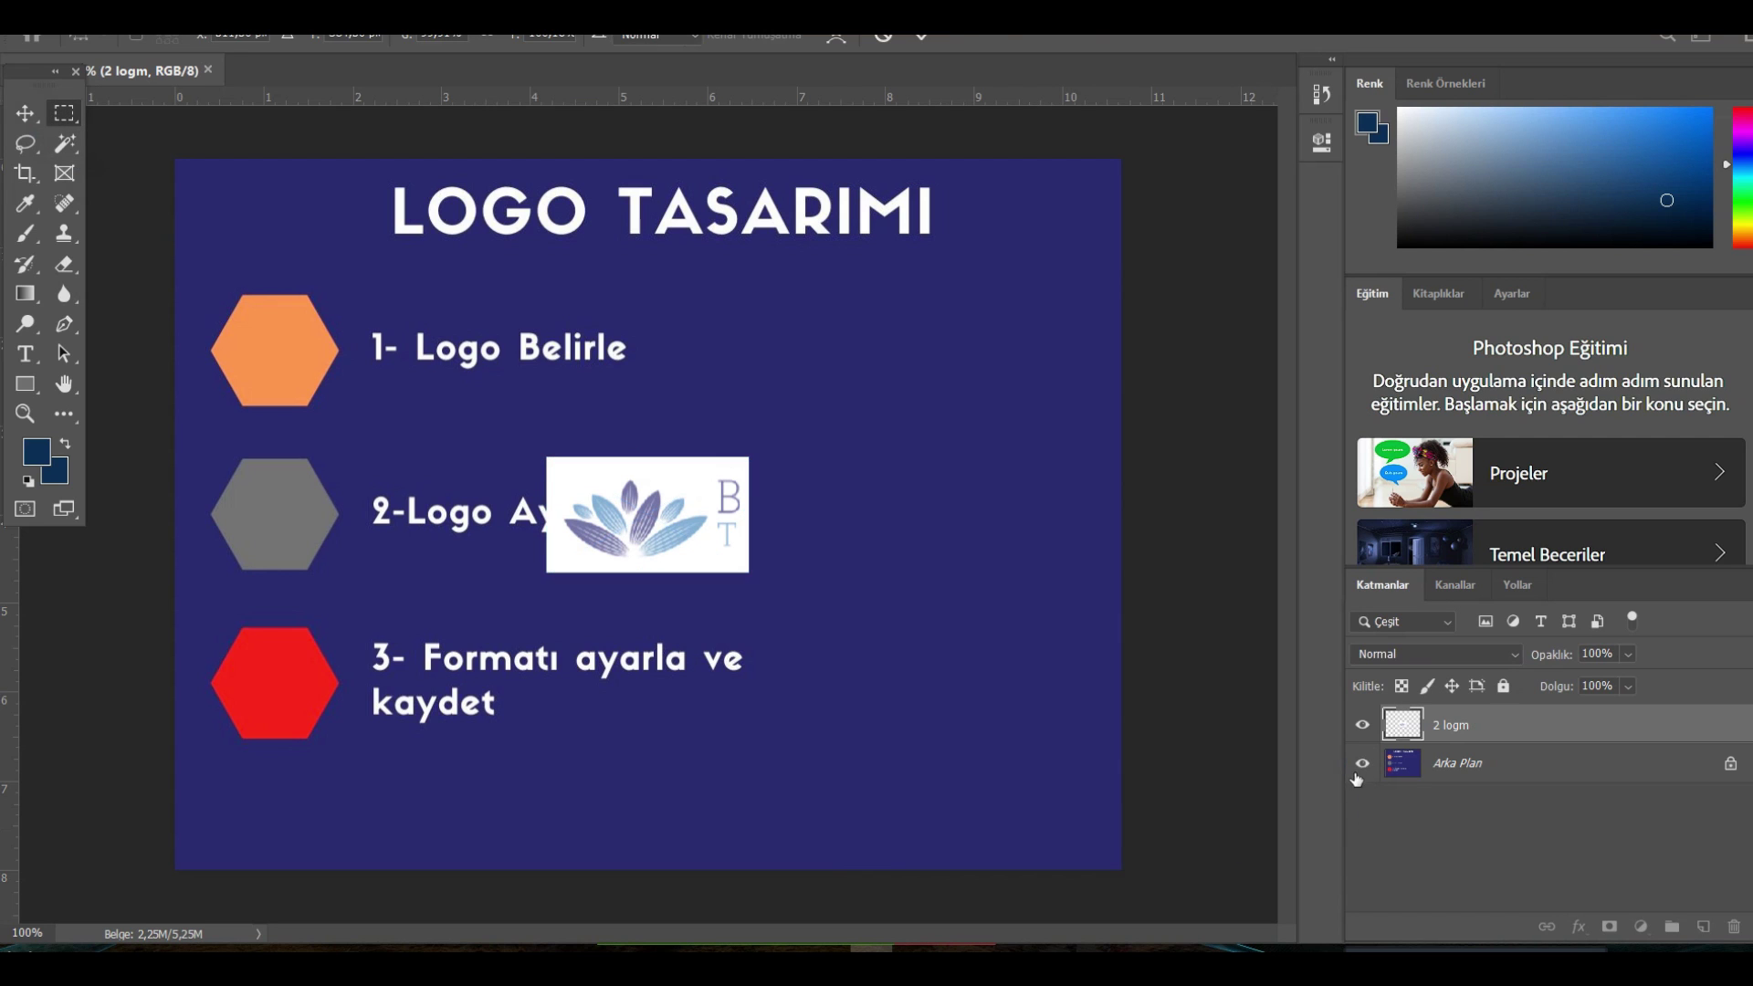
Hide the Arka Plan layer and scale the placed lotus logo up to more than twice its size.
{"action": "left_click", "coordinate": [1362, 763]}
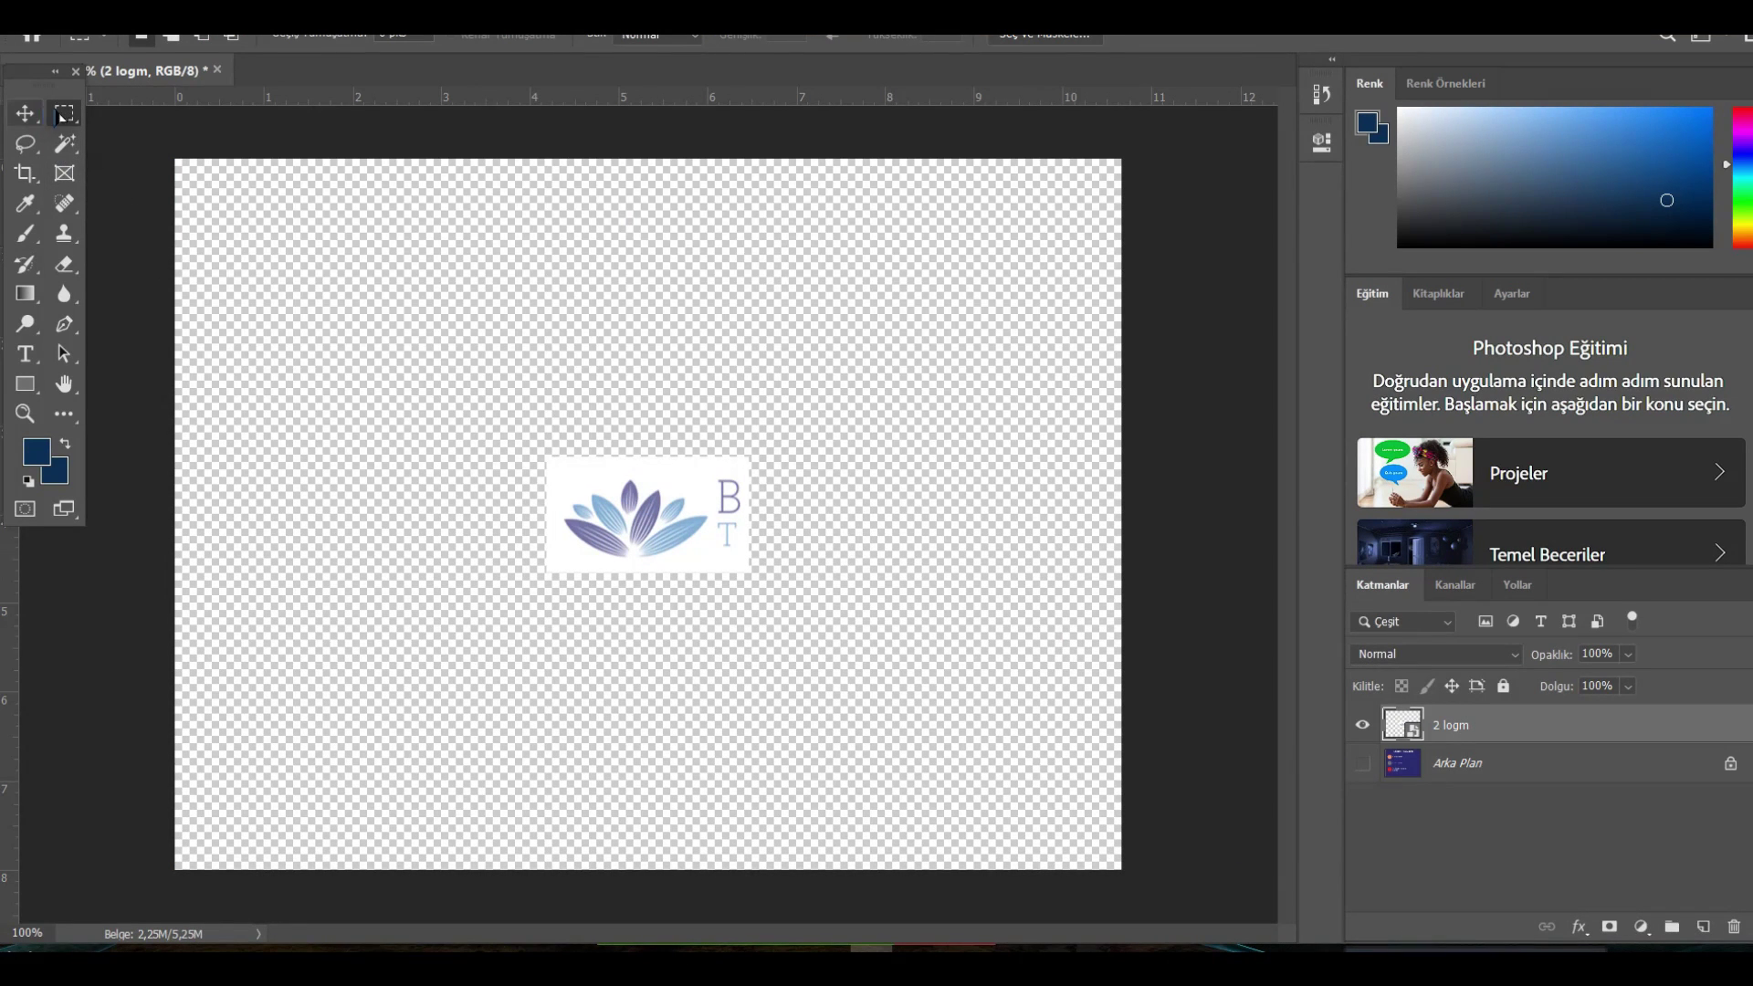
{"action": "key", "text": "ctrl+t"}
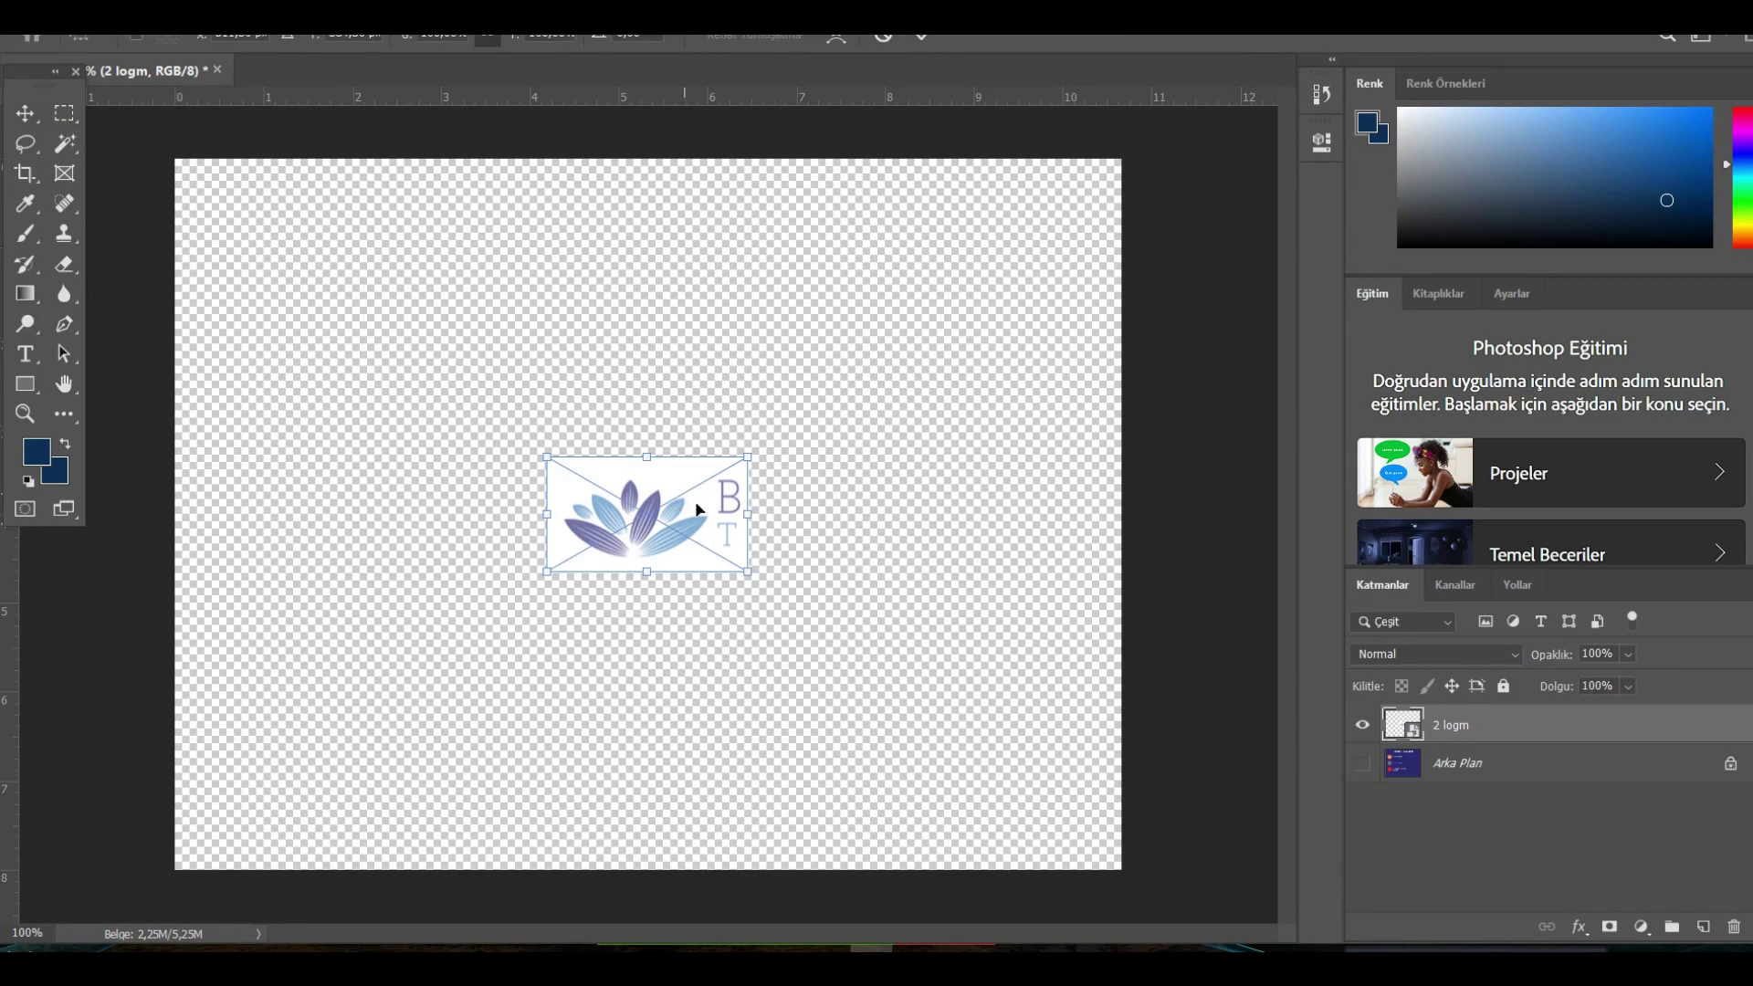
{"action": "left_click_drag", "start_coordinate": [750, 574], "coordinate": [932, 677]}
Try to select the white area around the enlarged lotus logo with the Magic Wand.
{"action": "right_click", "coordinate": [34, 120]}
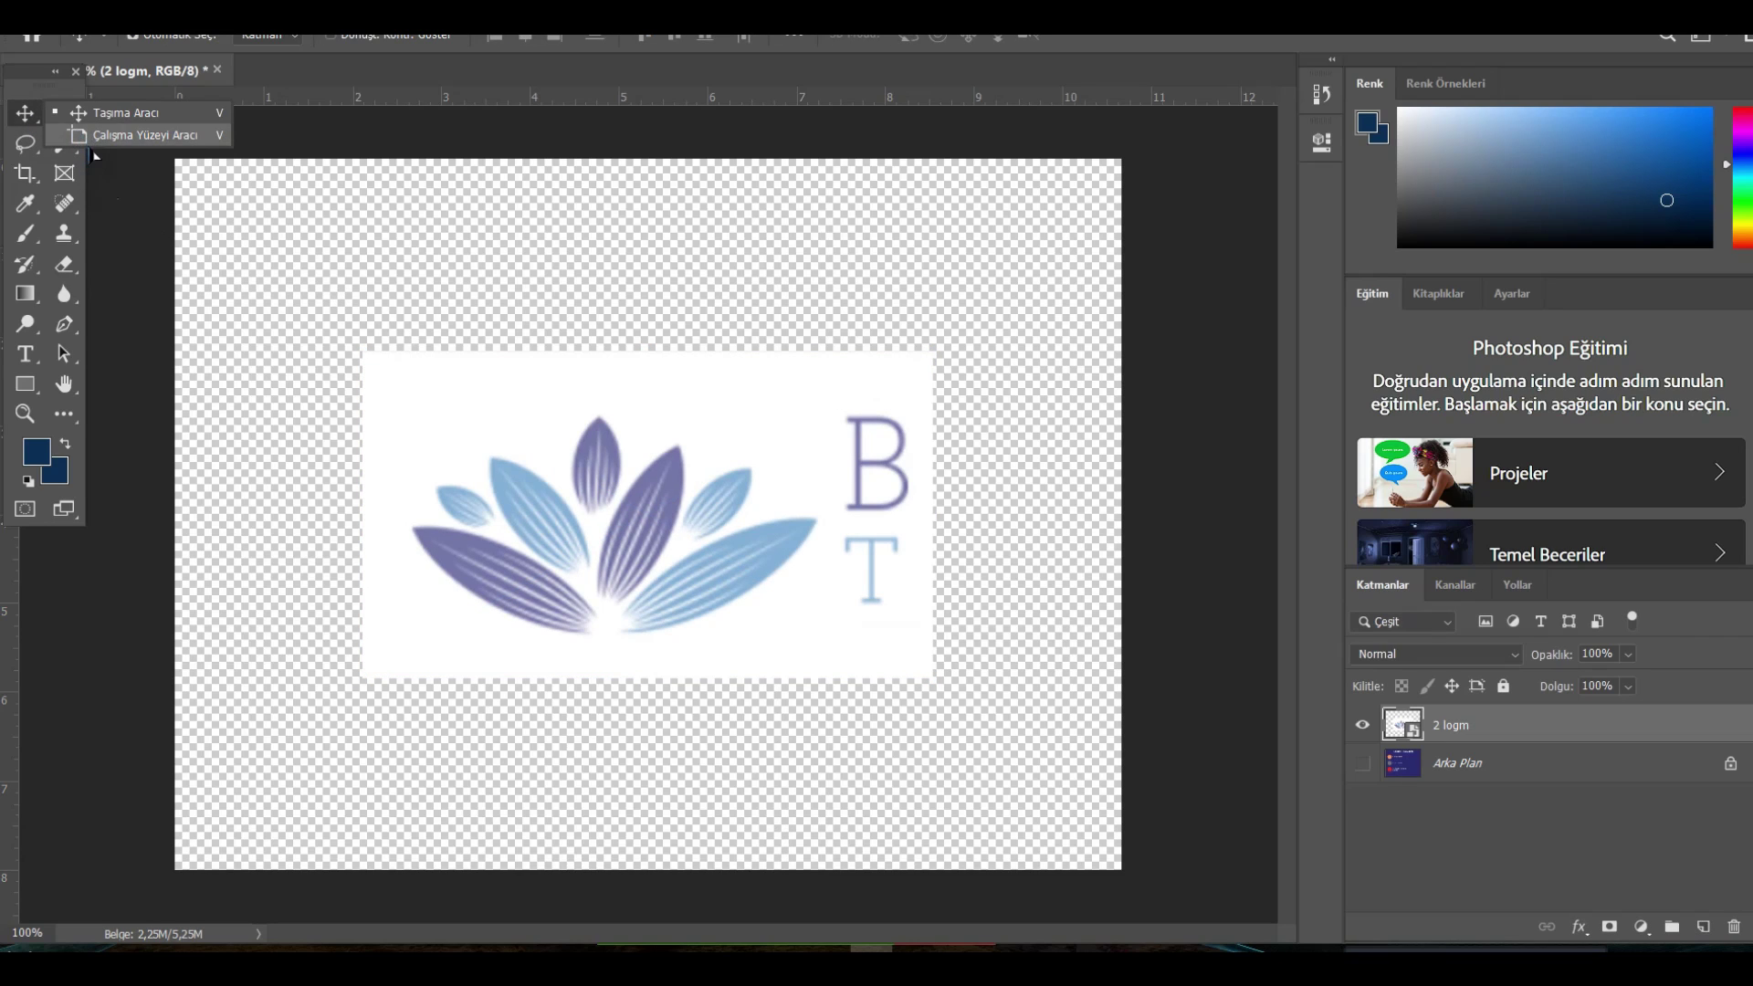
{"action": "left_click", "coordinate": [137, 113]}
{"action": "left_click", "coordinate": [116, 185]}
{"action": "left_click", "coordinate": [72, 142]}
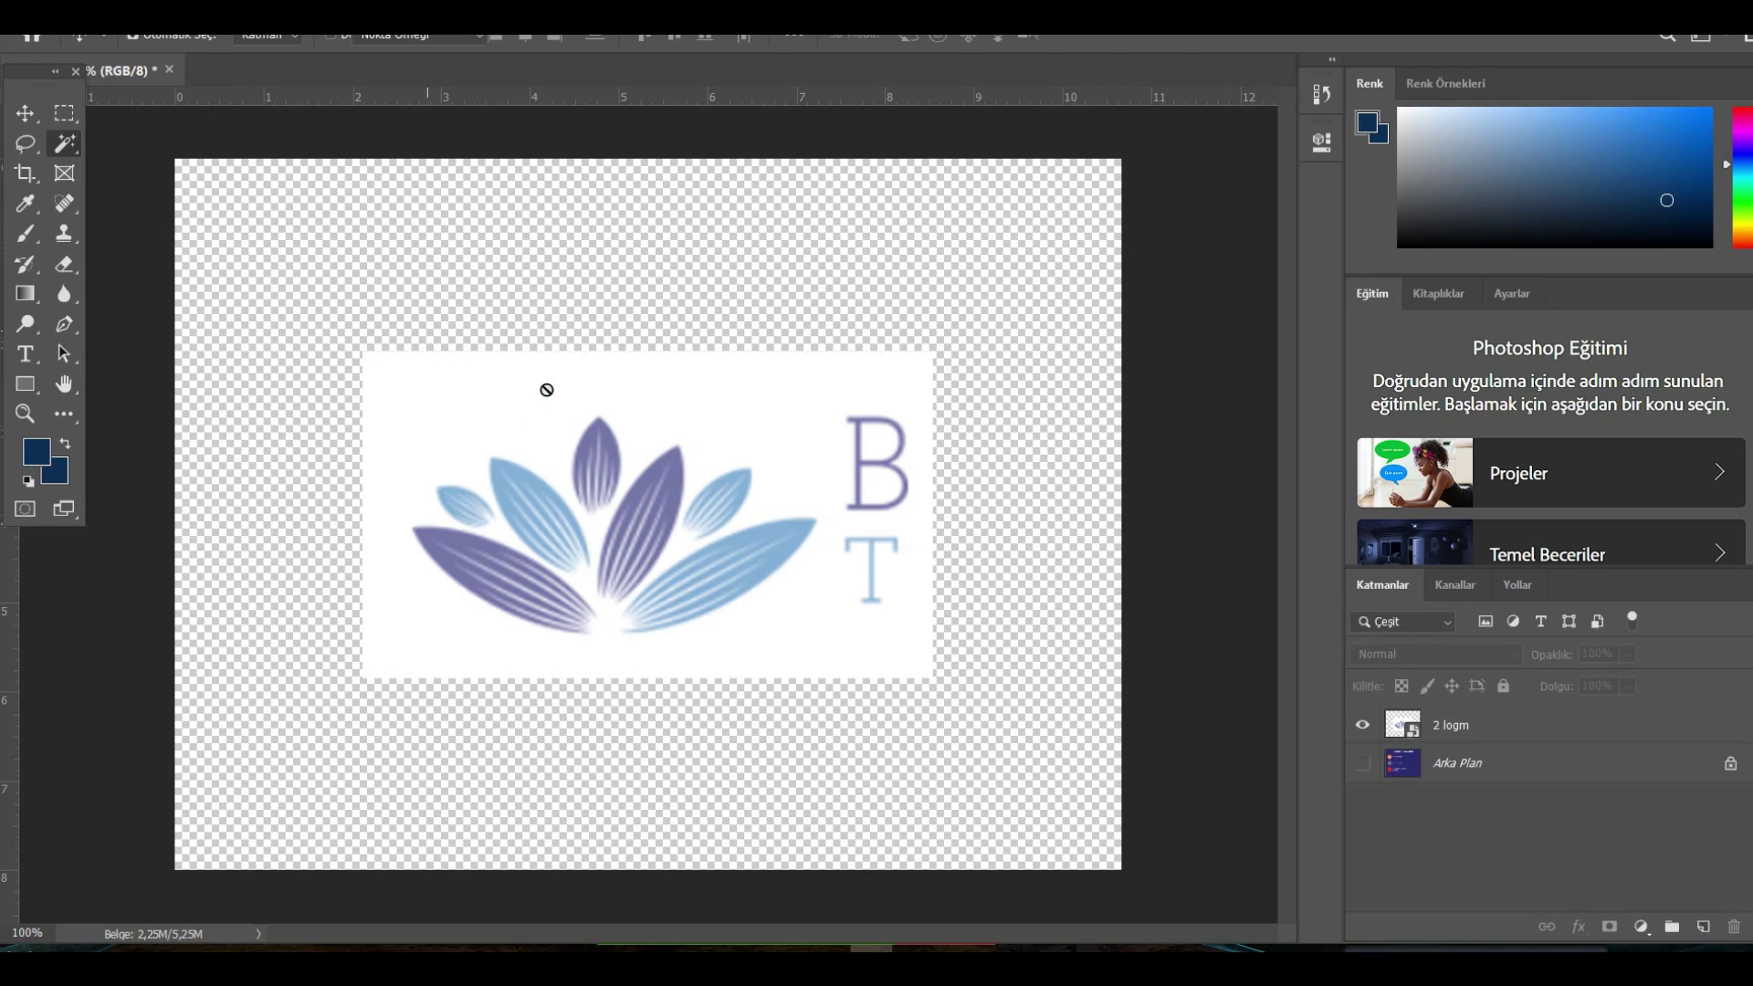
{"action": "left_click", "coordinate": [546, 391]}
{"action": "left_click", "coordinate": [872, 373]}
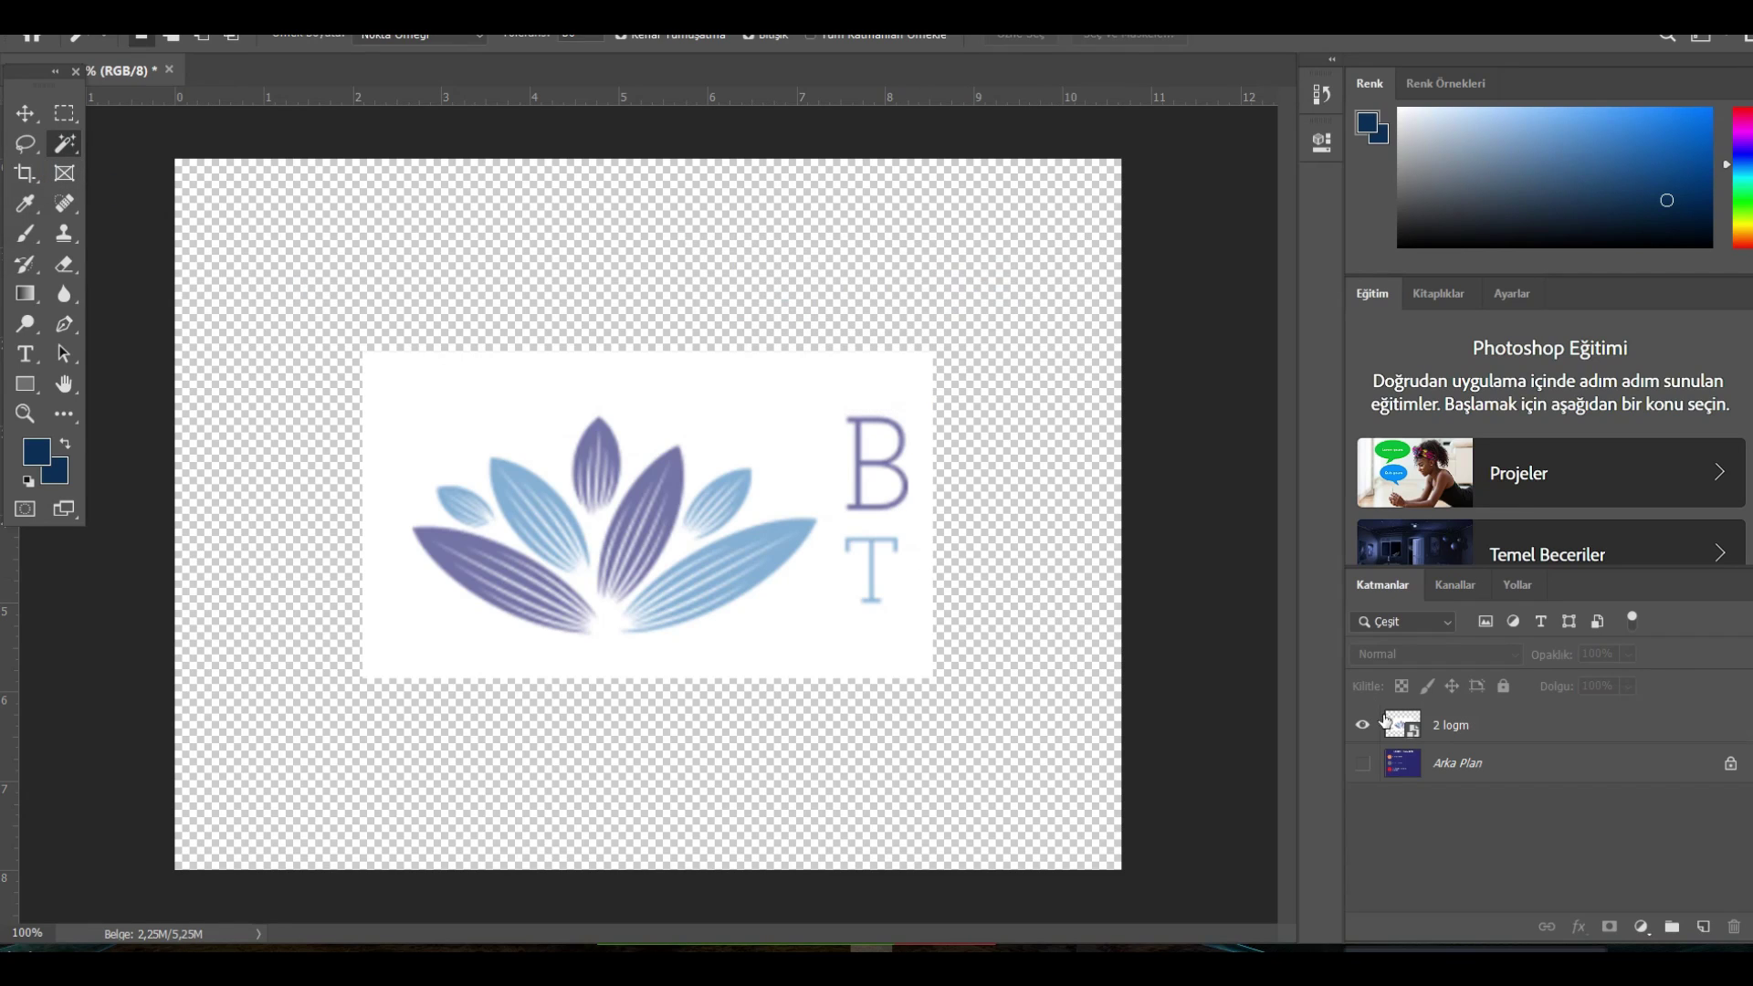
Undo the logo's enlargement and hide the Arka Plan layer so only the 2 logm layer is shown.
{"action": "key", "text": "ctrl+z"}
{"action": "key", "text": "ctrl+z"}
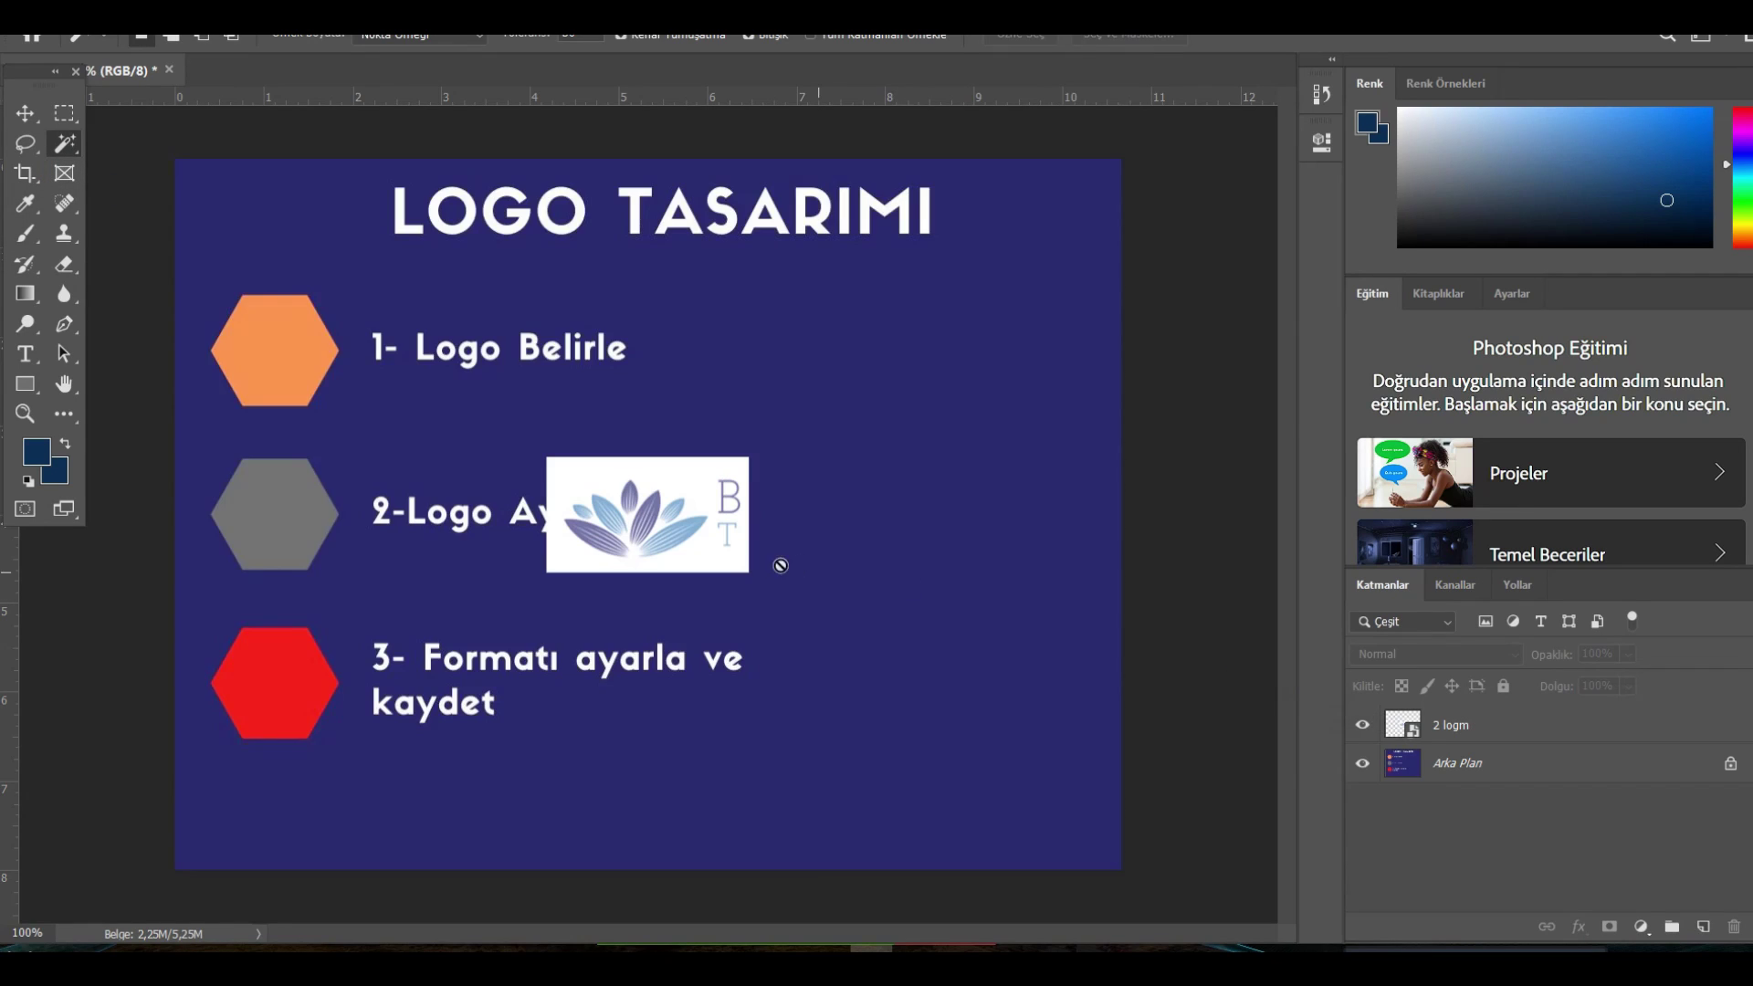
{"action": "left_click", "coordinate": [1364, 765]}
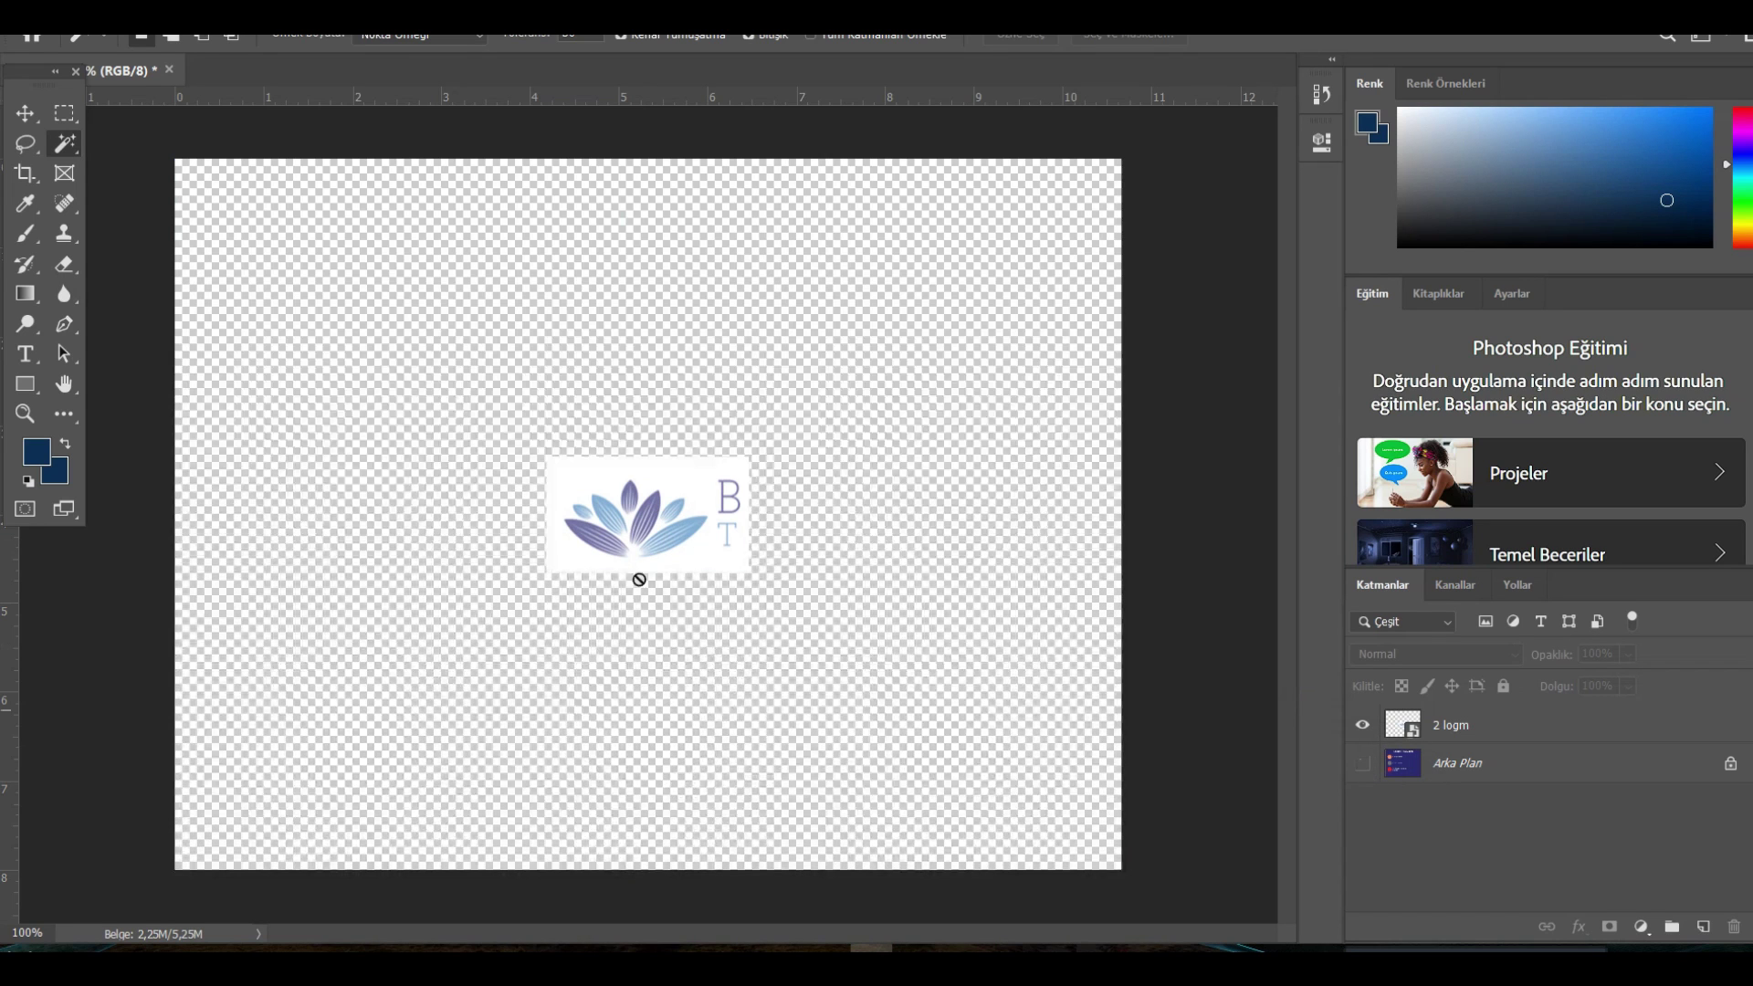
Scale the lotus logo on the 2 logm layer up to about two and a half times its size.
{"action": "left_click", "coordinate": [26, 113]}
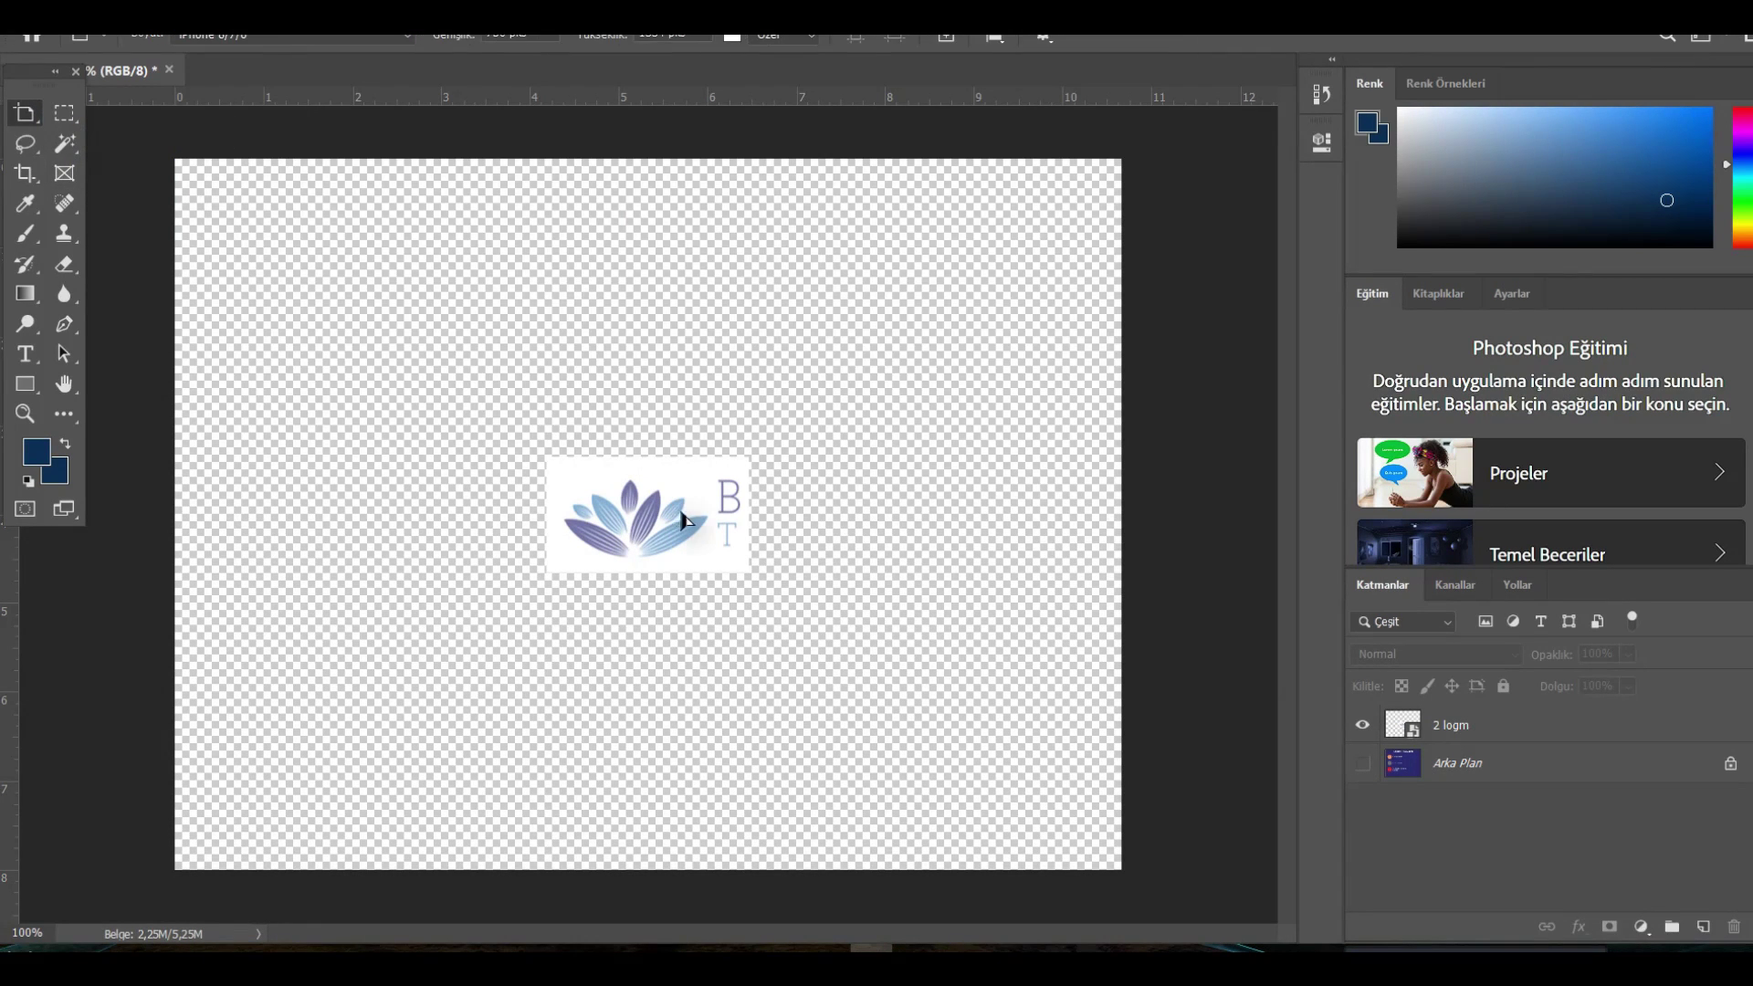
{"action": "left_click", "coordinate": [691, 537]}
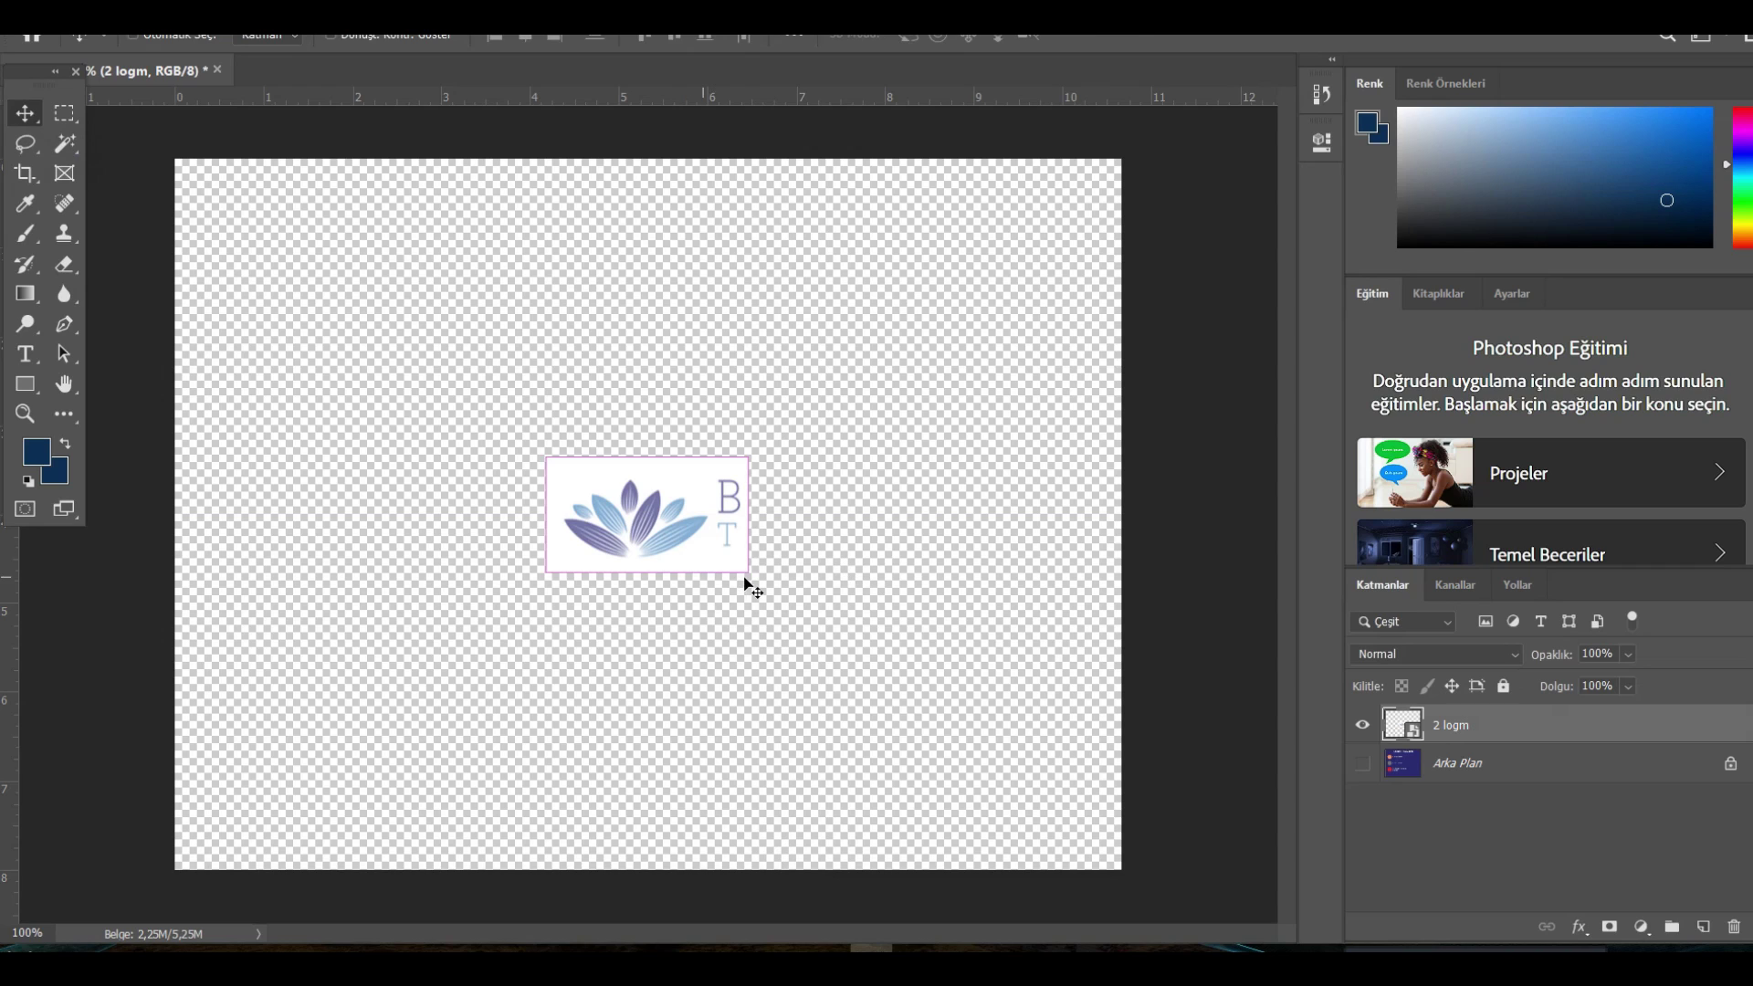
{"action": "key", "text": "ctrl+t"}
{"action": "left_click_drag", "start_coordinate": [748, 573], "coordinate": [920, 692]}
Try to select and delete the white area around the enlarged lotus logo on the 2 logm layer with the Magic Wand.
{"action": "left_click", "coordinate": [77, 152]}
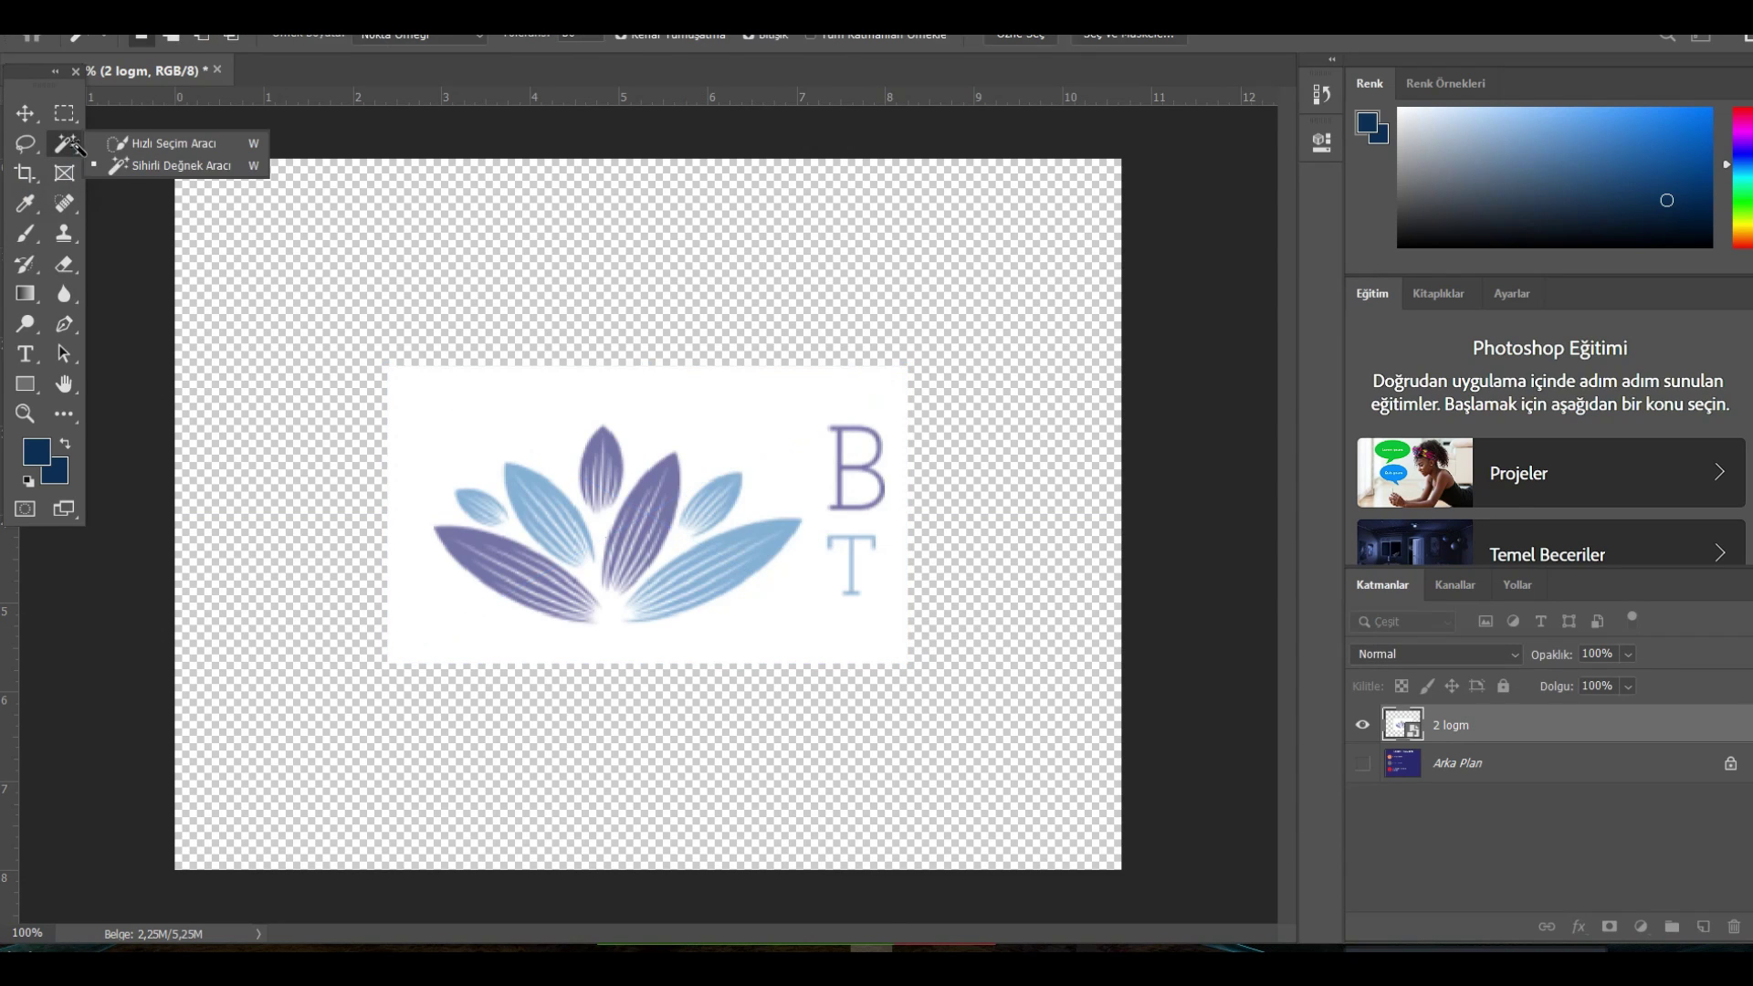
{"action": "left_click", "coordinate": [128, 163]}
{"action": "left_click", "coordinate": [489, 391]}
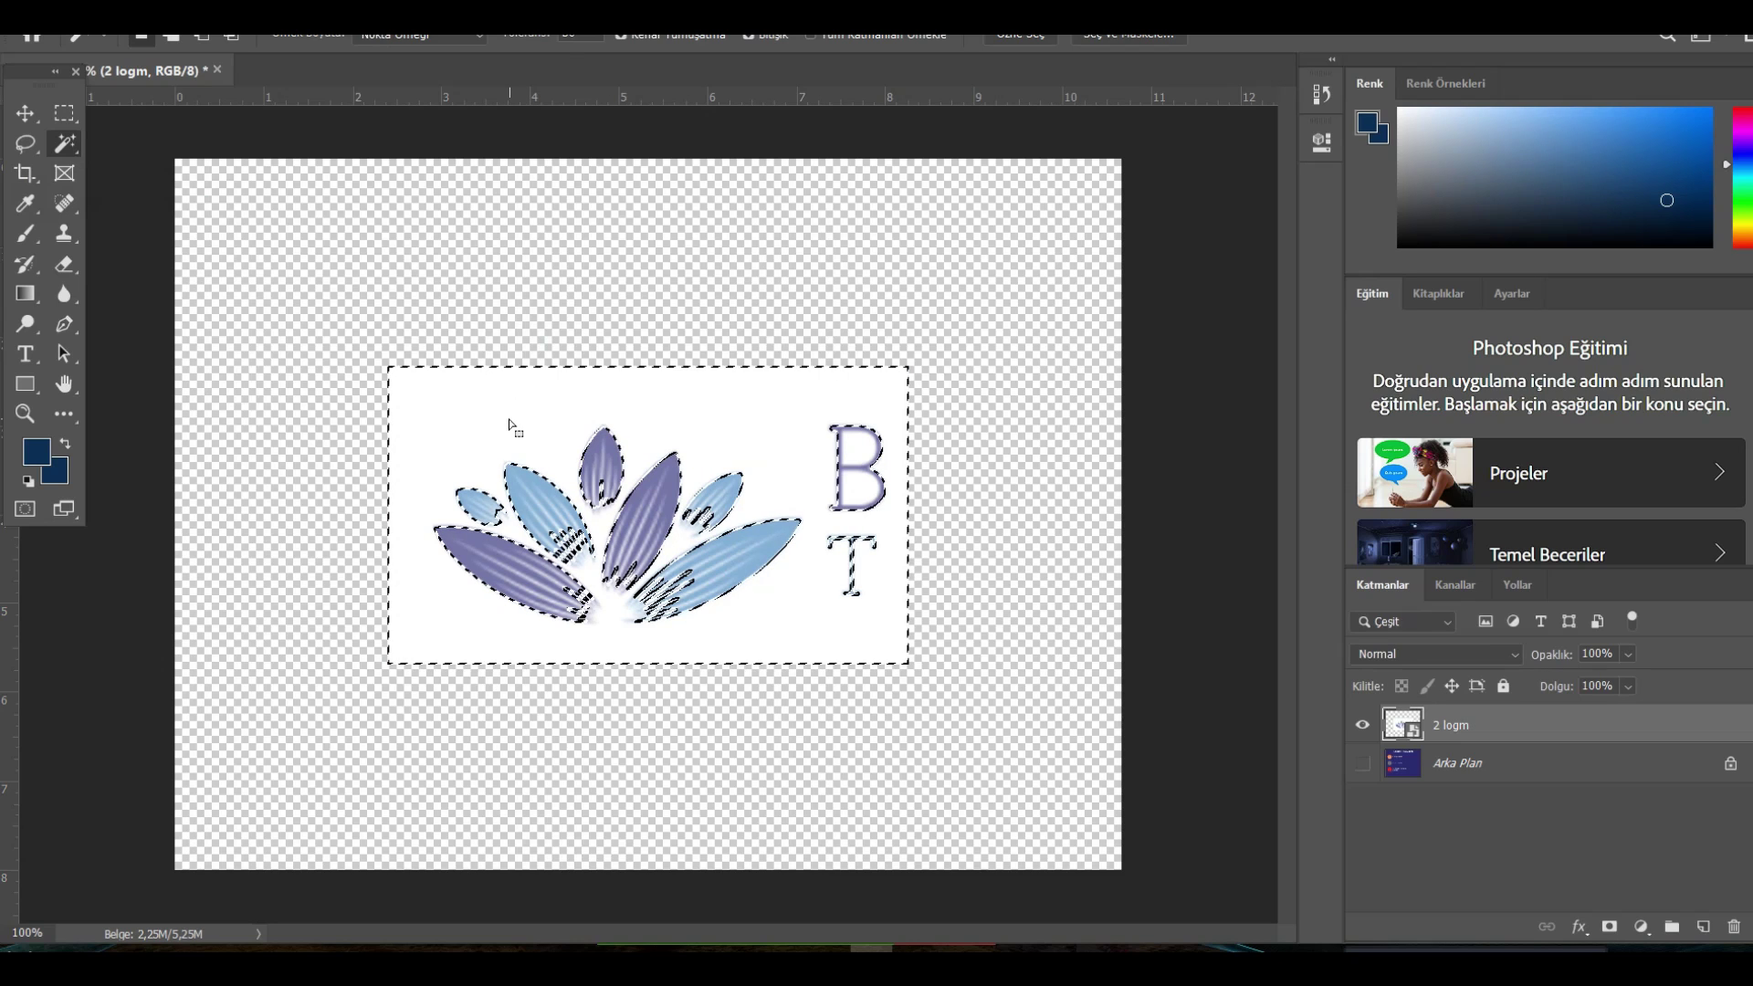
{"action": "key", "text": "Delete"}
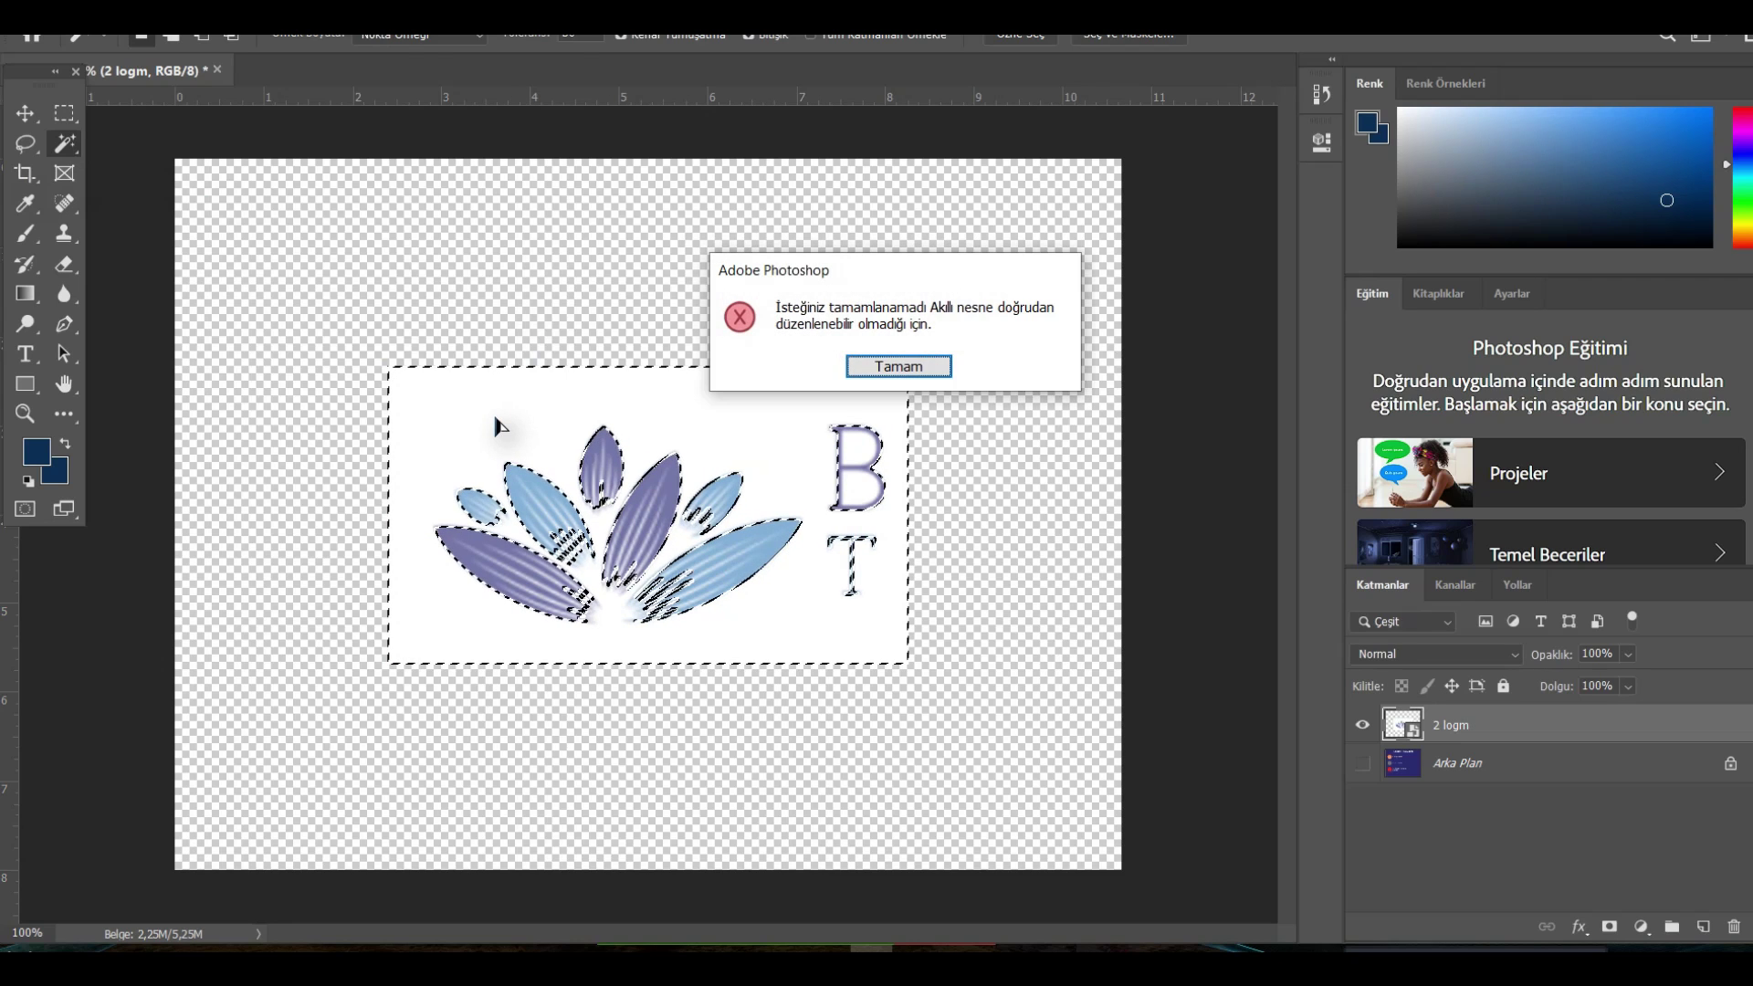
{"action": "left_click", "coordinate": [895, 367]}
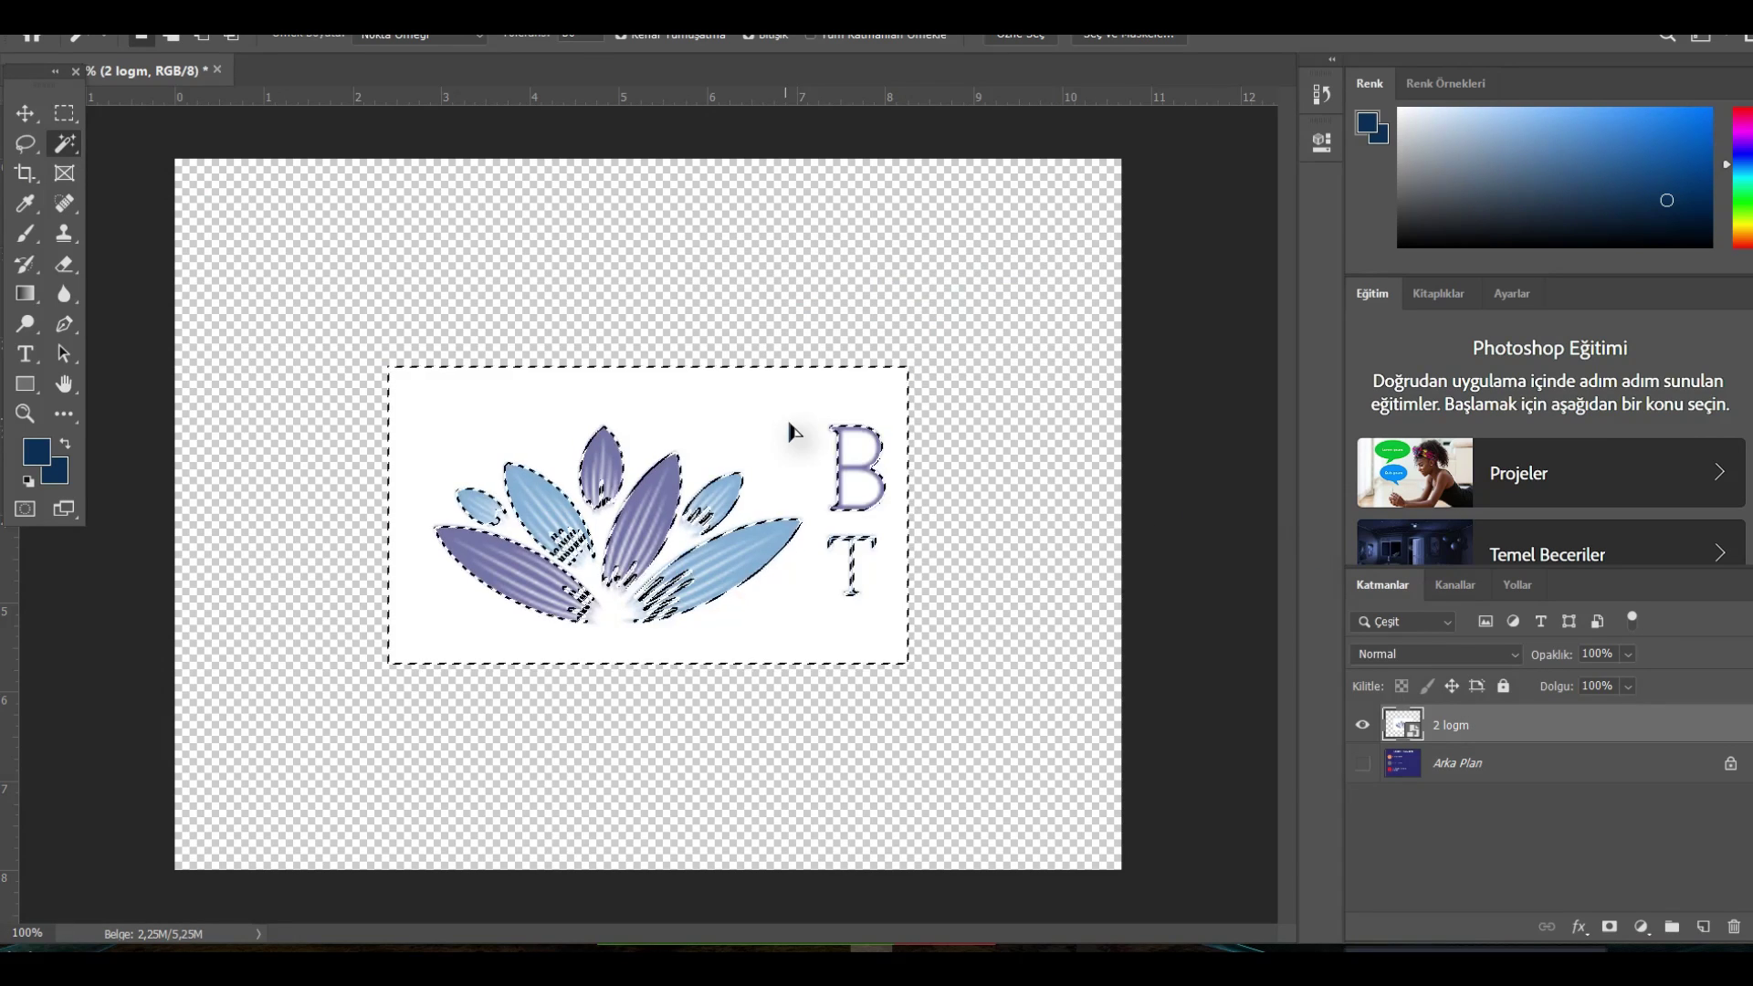
{"action": "key", "text": "Delete"}
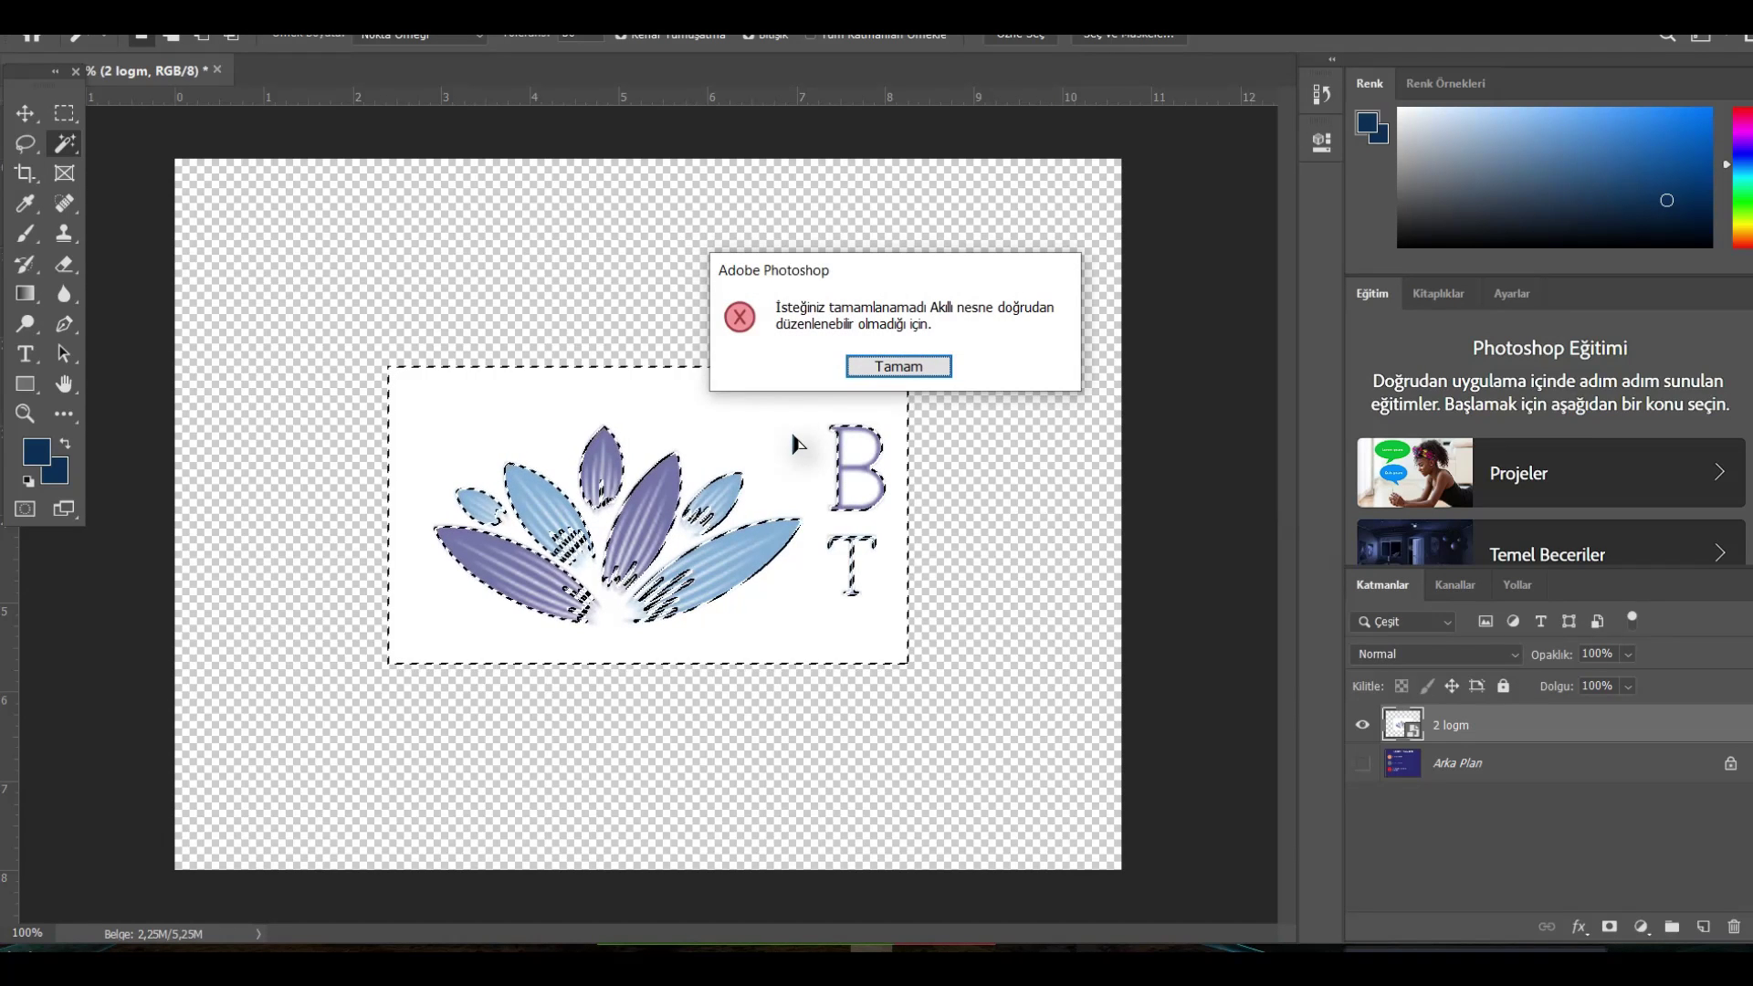
{"action": "left_click", "coordinate": [898, 366]}
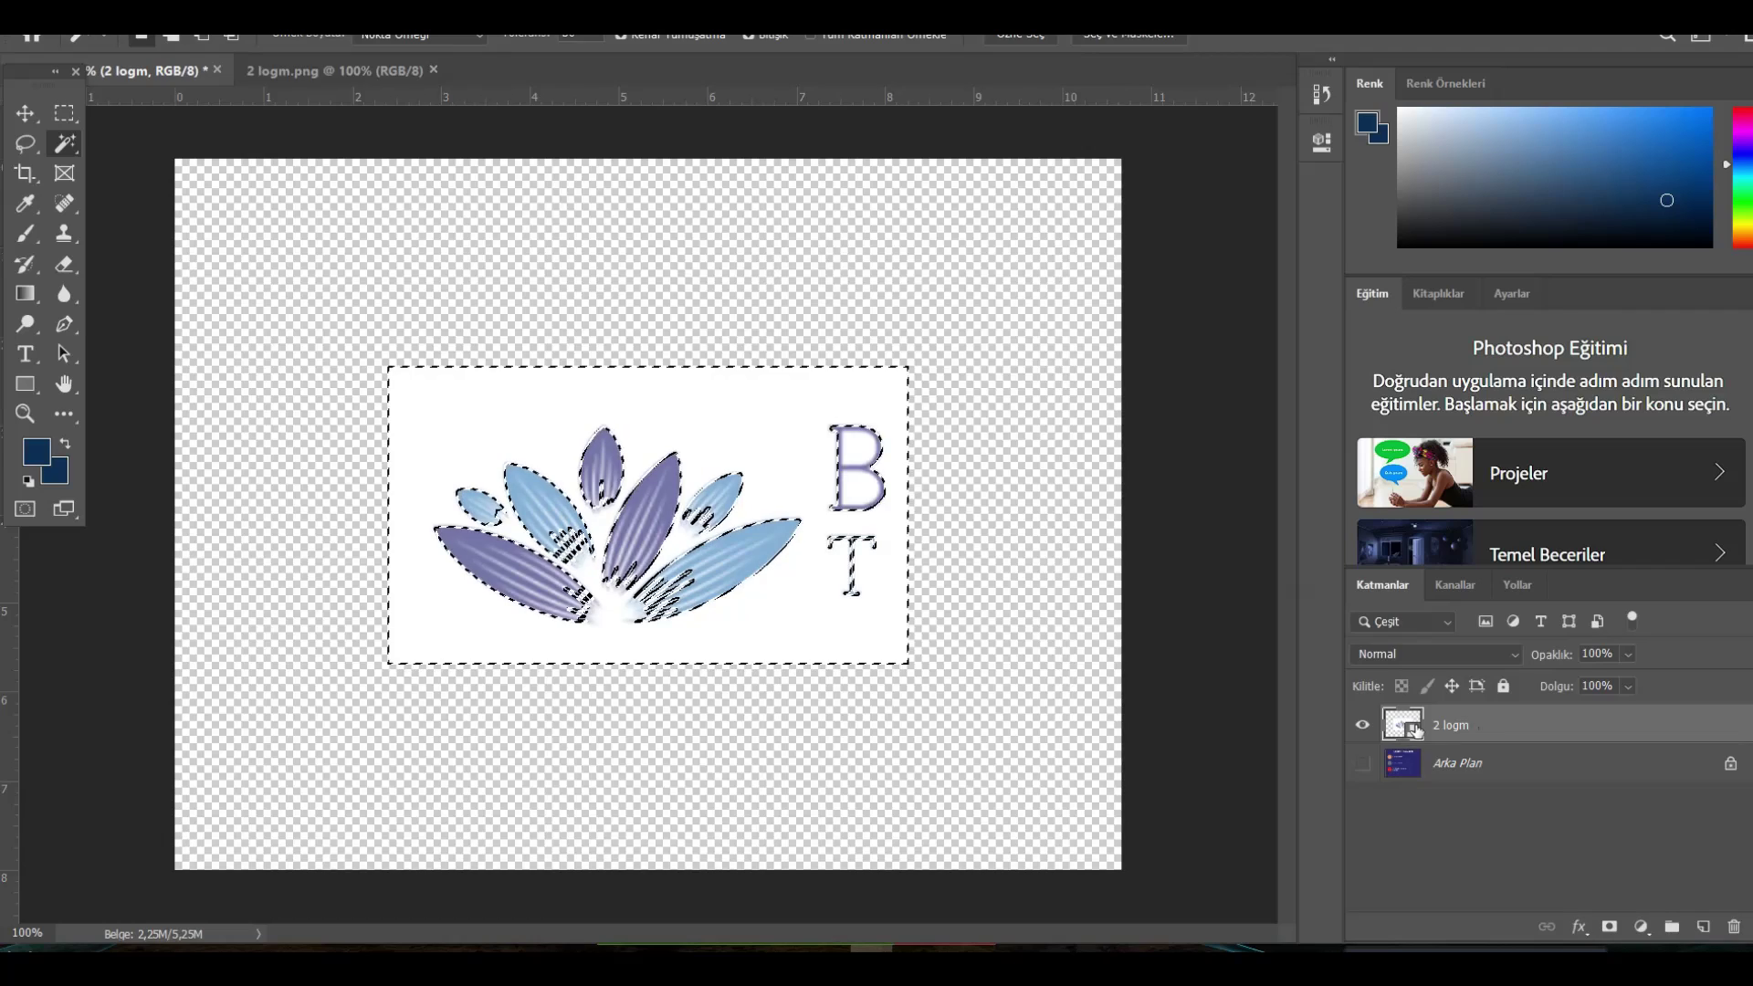
Open the contents of the 2 logm smart object, then select and copy the whole logo image.
{"action": "double_click", "coordinate": [1415, 730]}
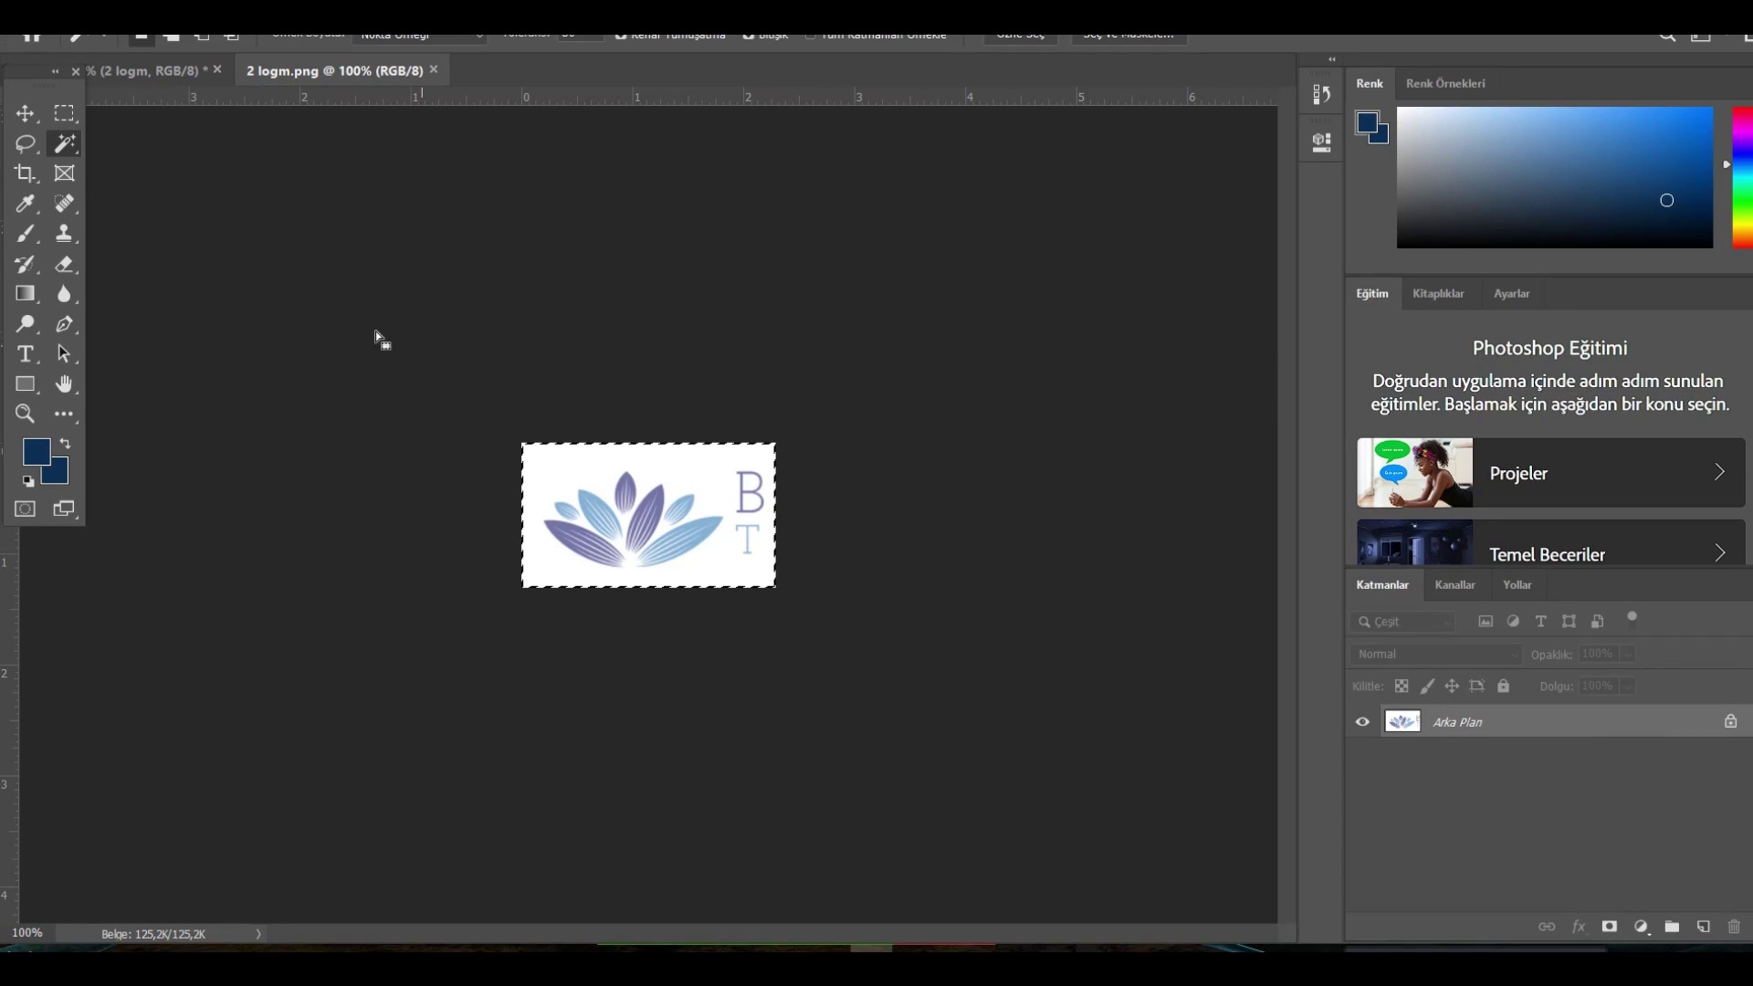
{"action": "left_click", "coordinate": [57, 27]}
{"action": "left_click", "coordinate": [57, 28]}
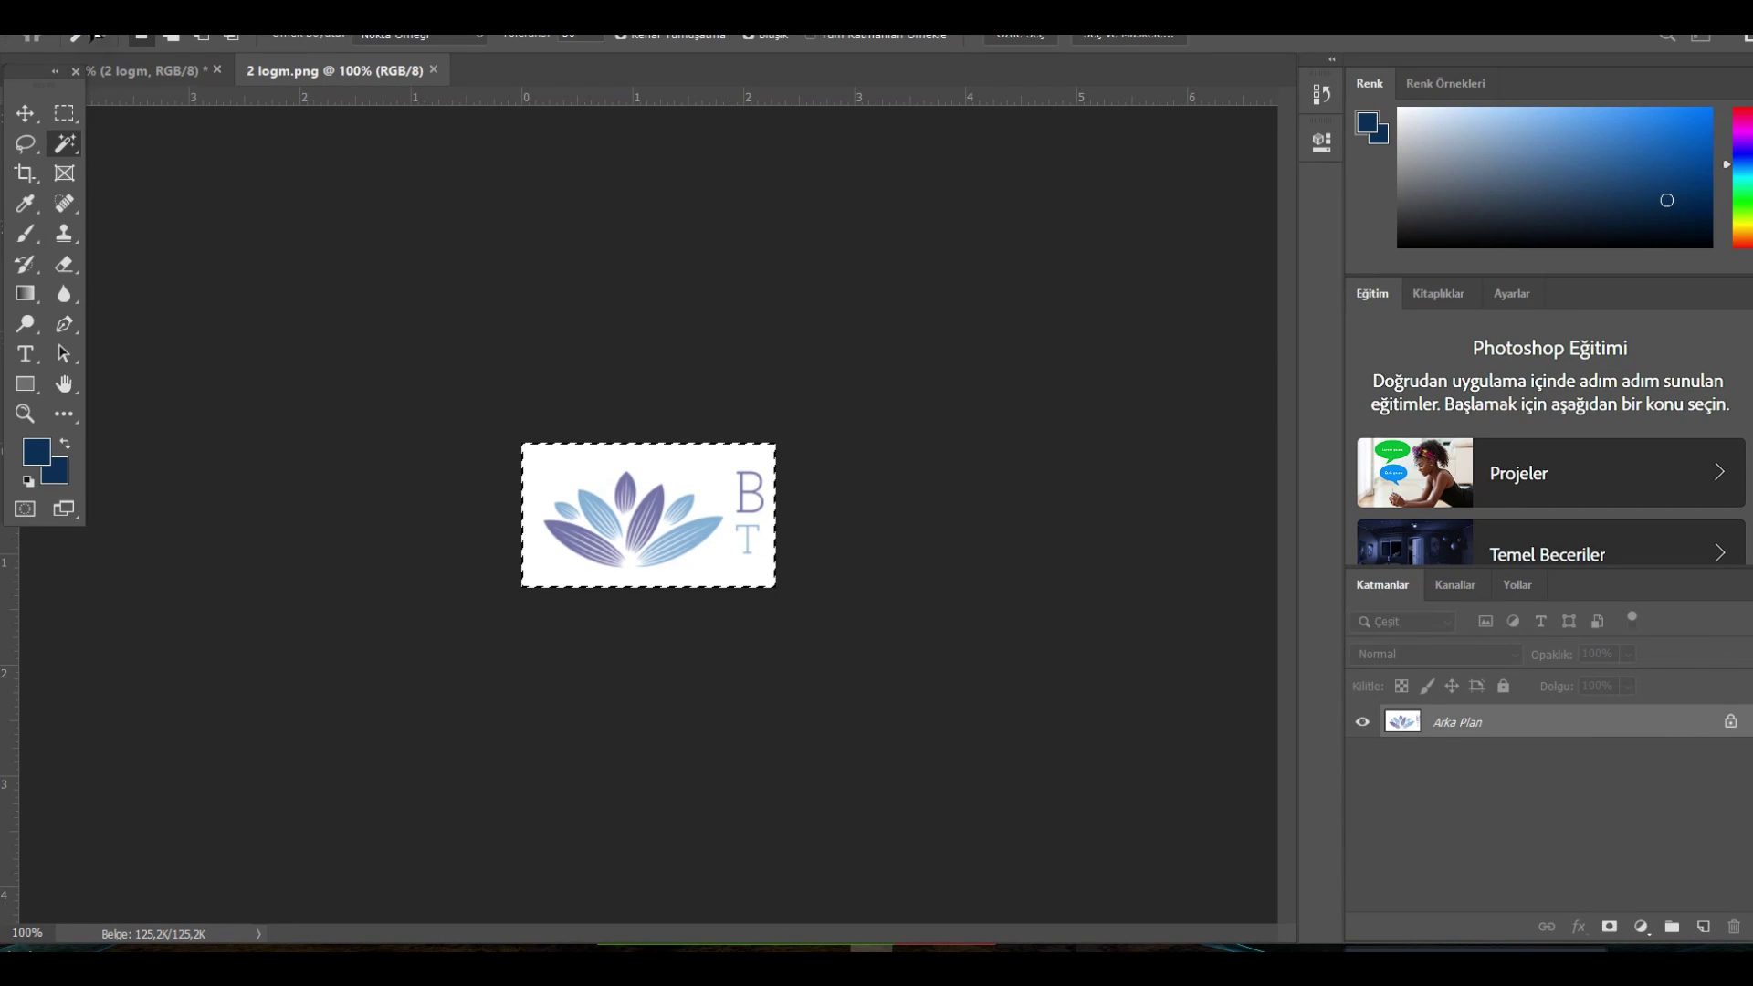
{"action": "key", "text": "ctrl+n"}
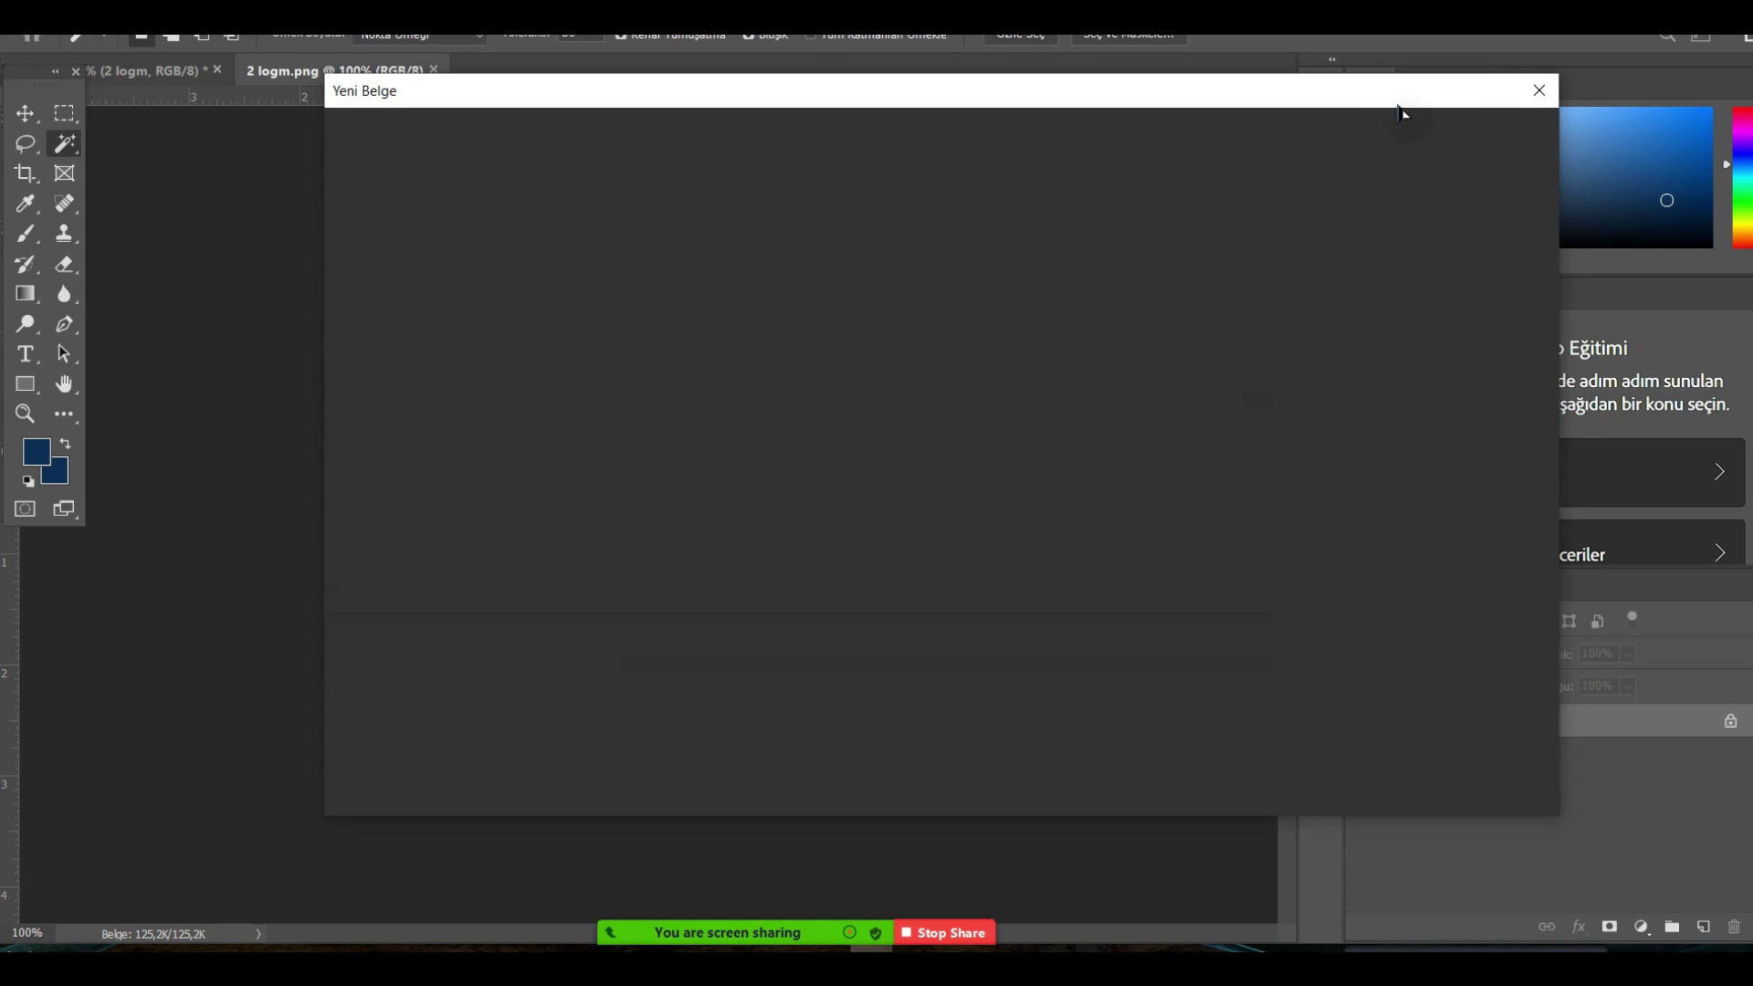
{"action": "left_click", "coordinate": [1539, 91]}
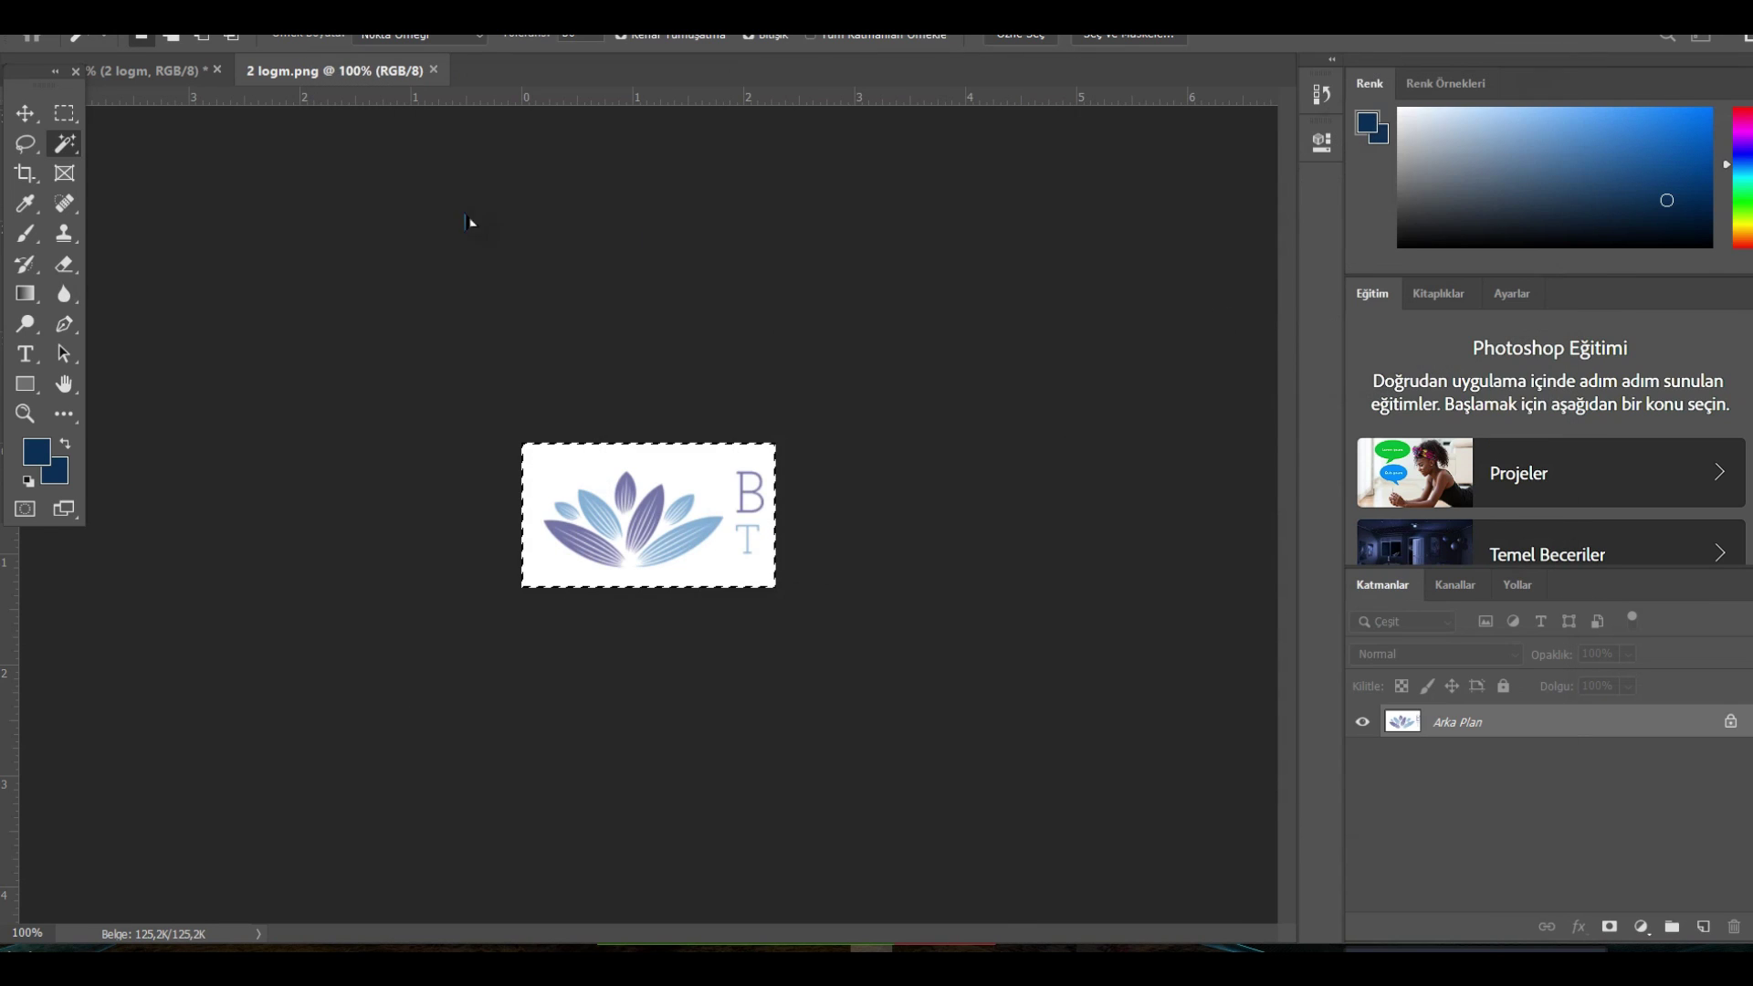
Return to the main document, hide the 2 logm layer and paste the copied logo onto a new empty layer.
{"action": "left_click", "coordinate": [173, 70]}
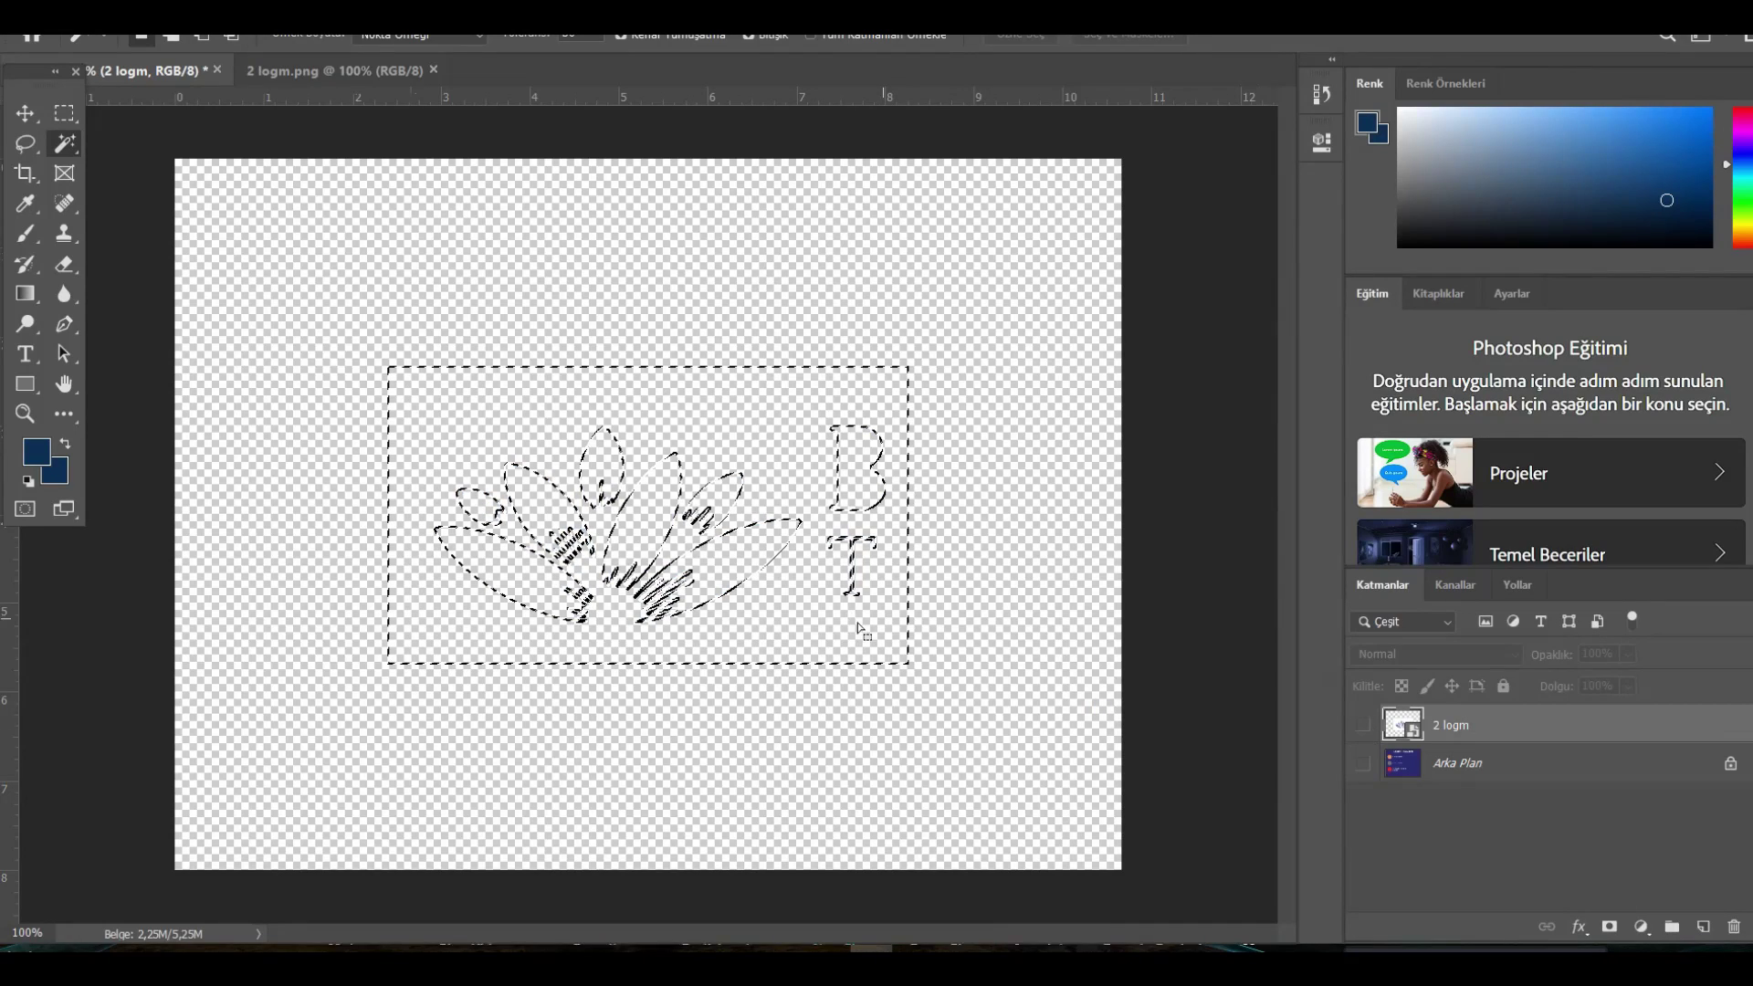
{"action": "left_click", "coordinate": [1704, 926]}
{"action": "key", "text": "ctrl+d"}
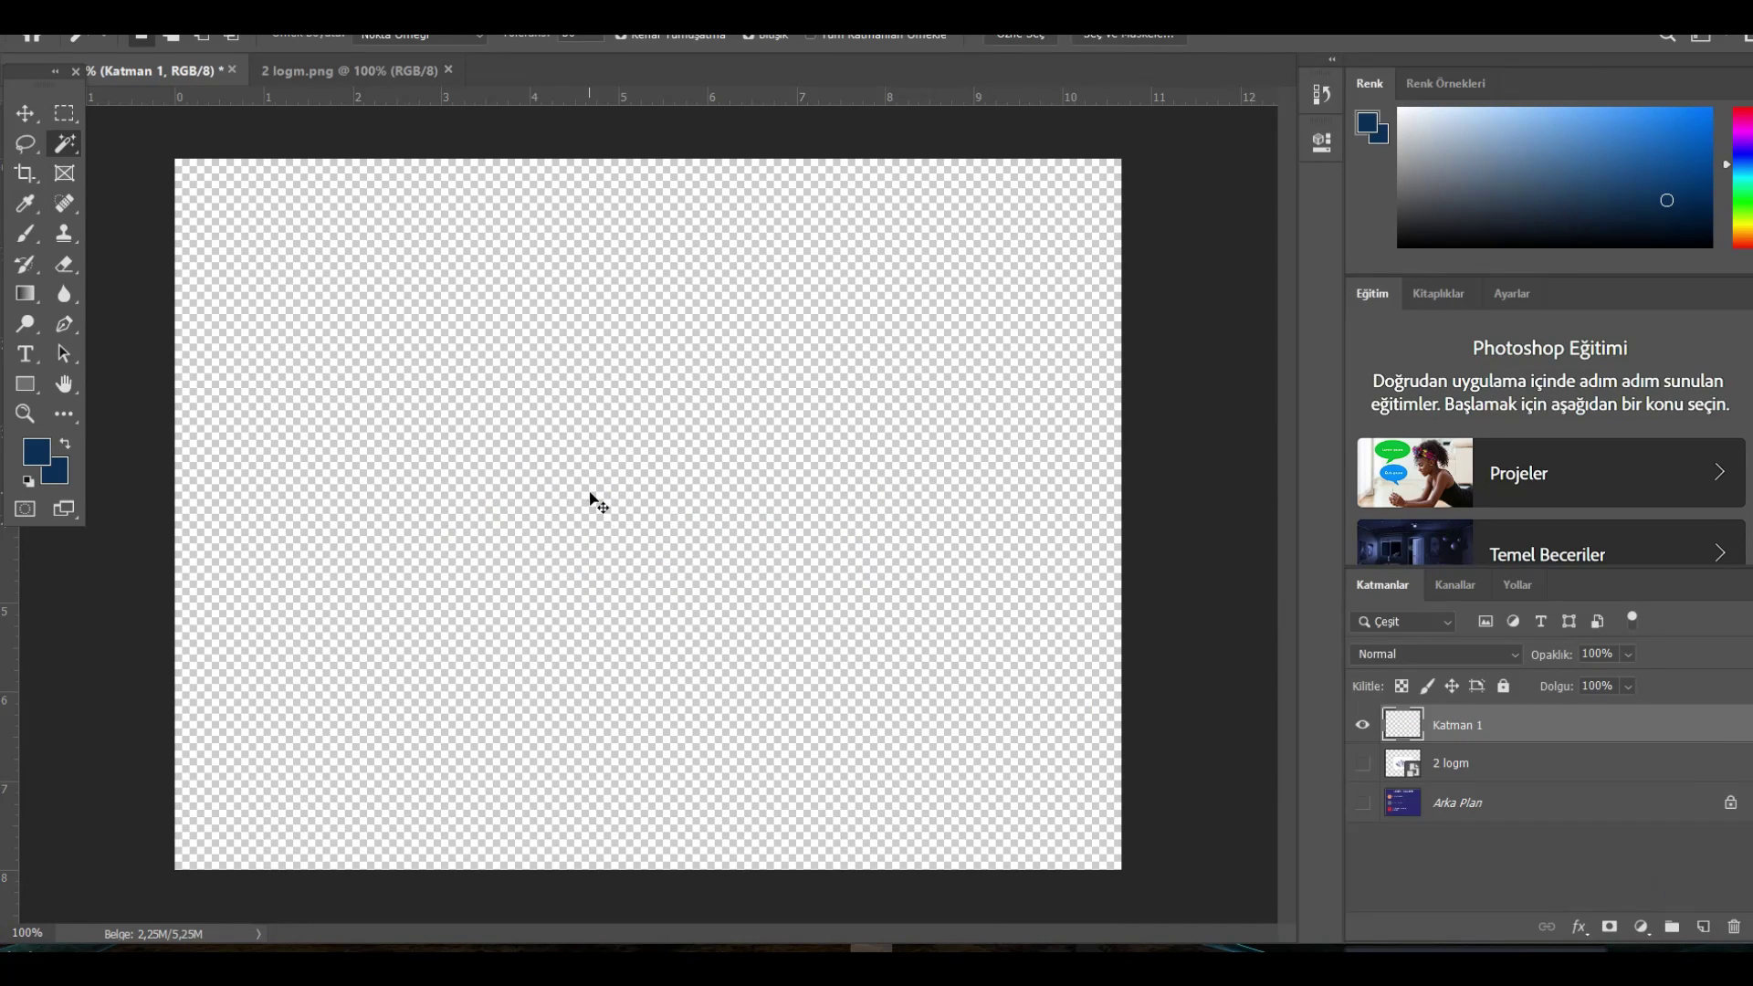
{"action": "key", "text": "ctrl+v"}
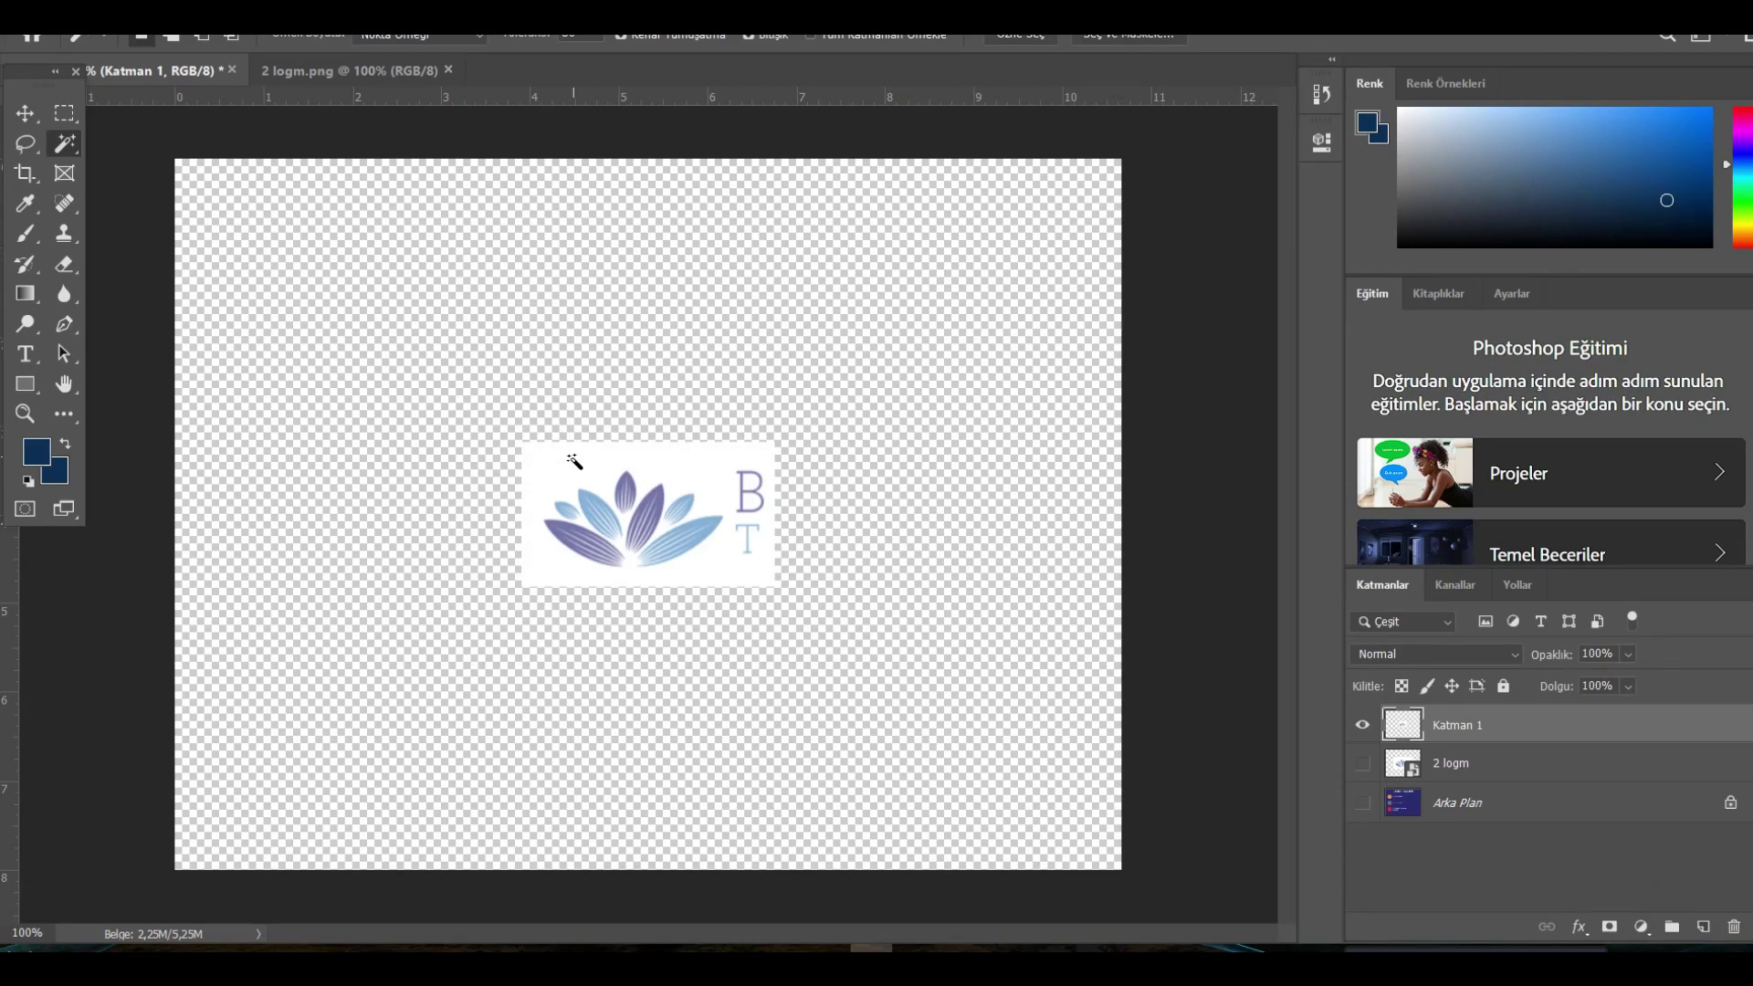
Try to delete the pasted logo's white background with the Magic Wand and enlarge what remains.
{"action": "left_click", "coordinate": [573, 461]}
{"action": "key", "text": "Delete"}
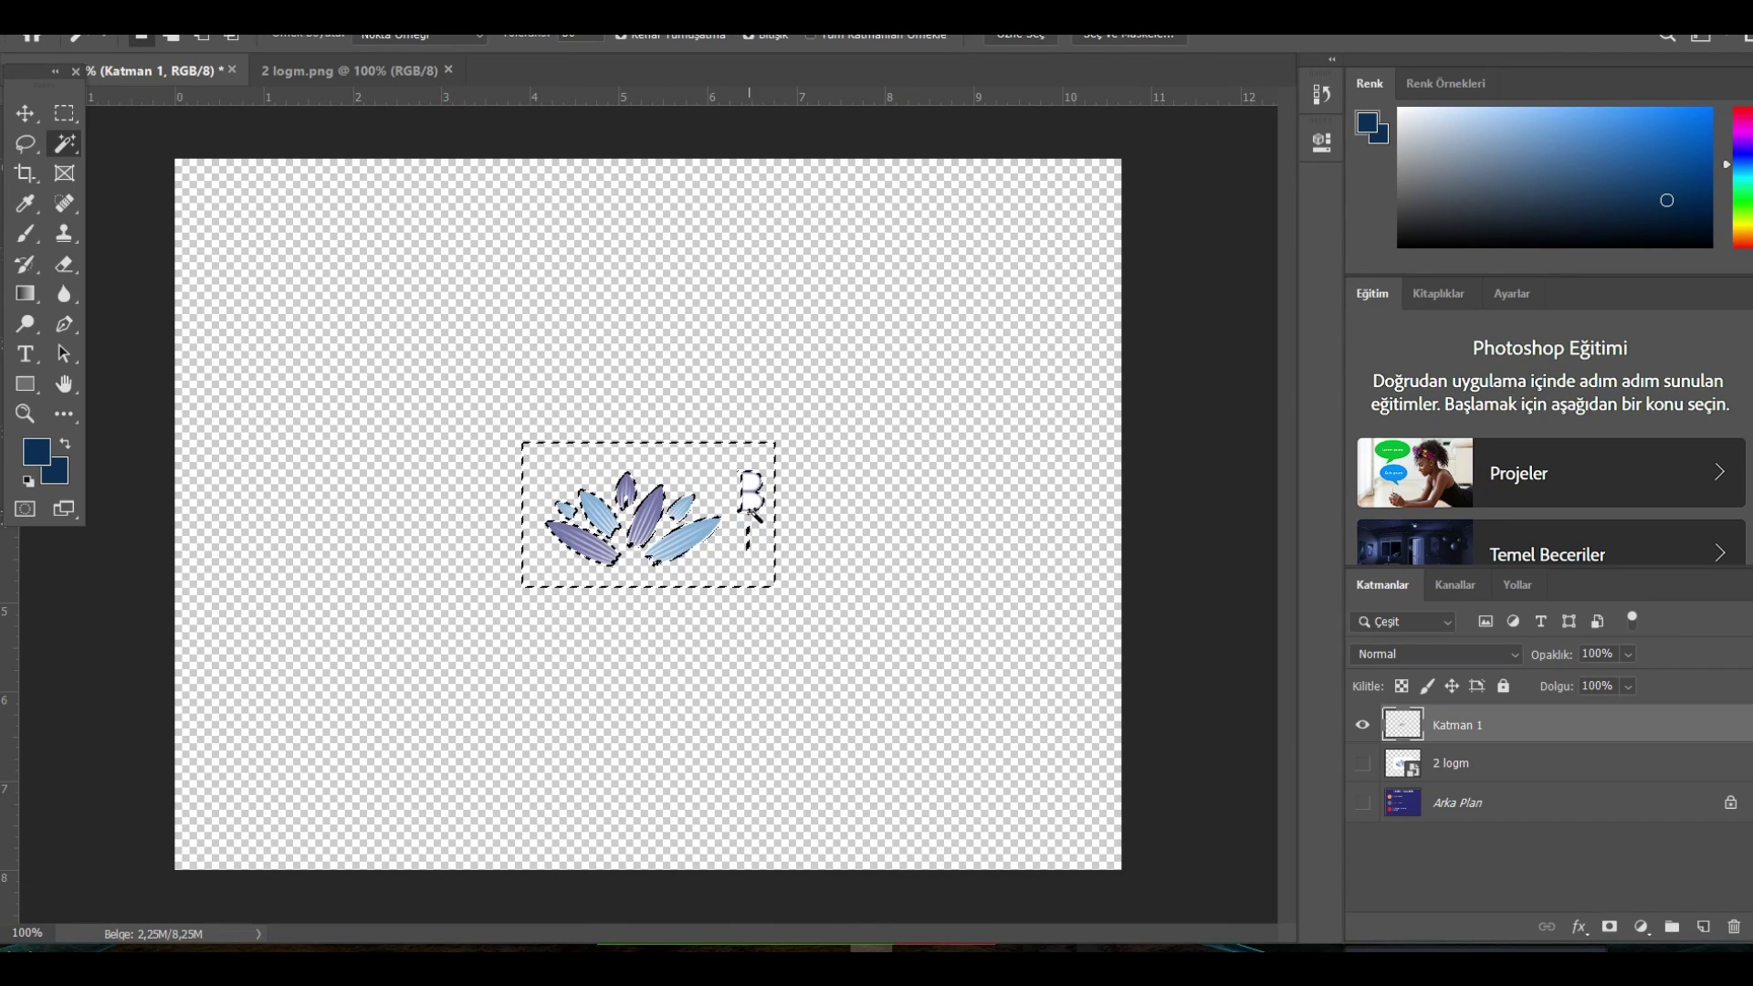
{"action": "key", "text": "ctrl+t"}
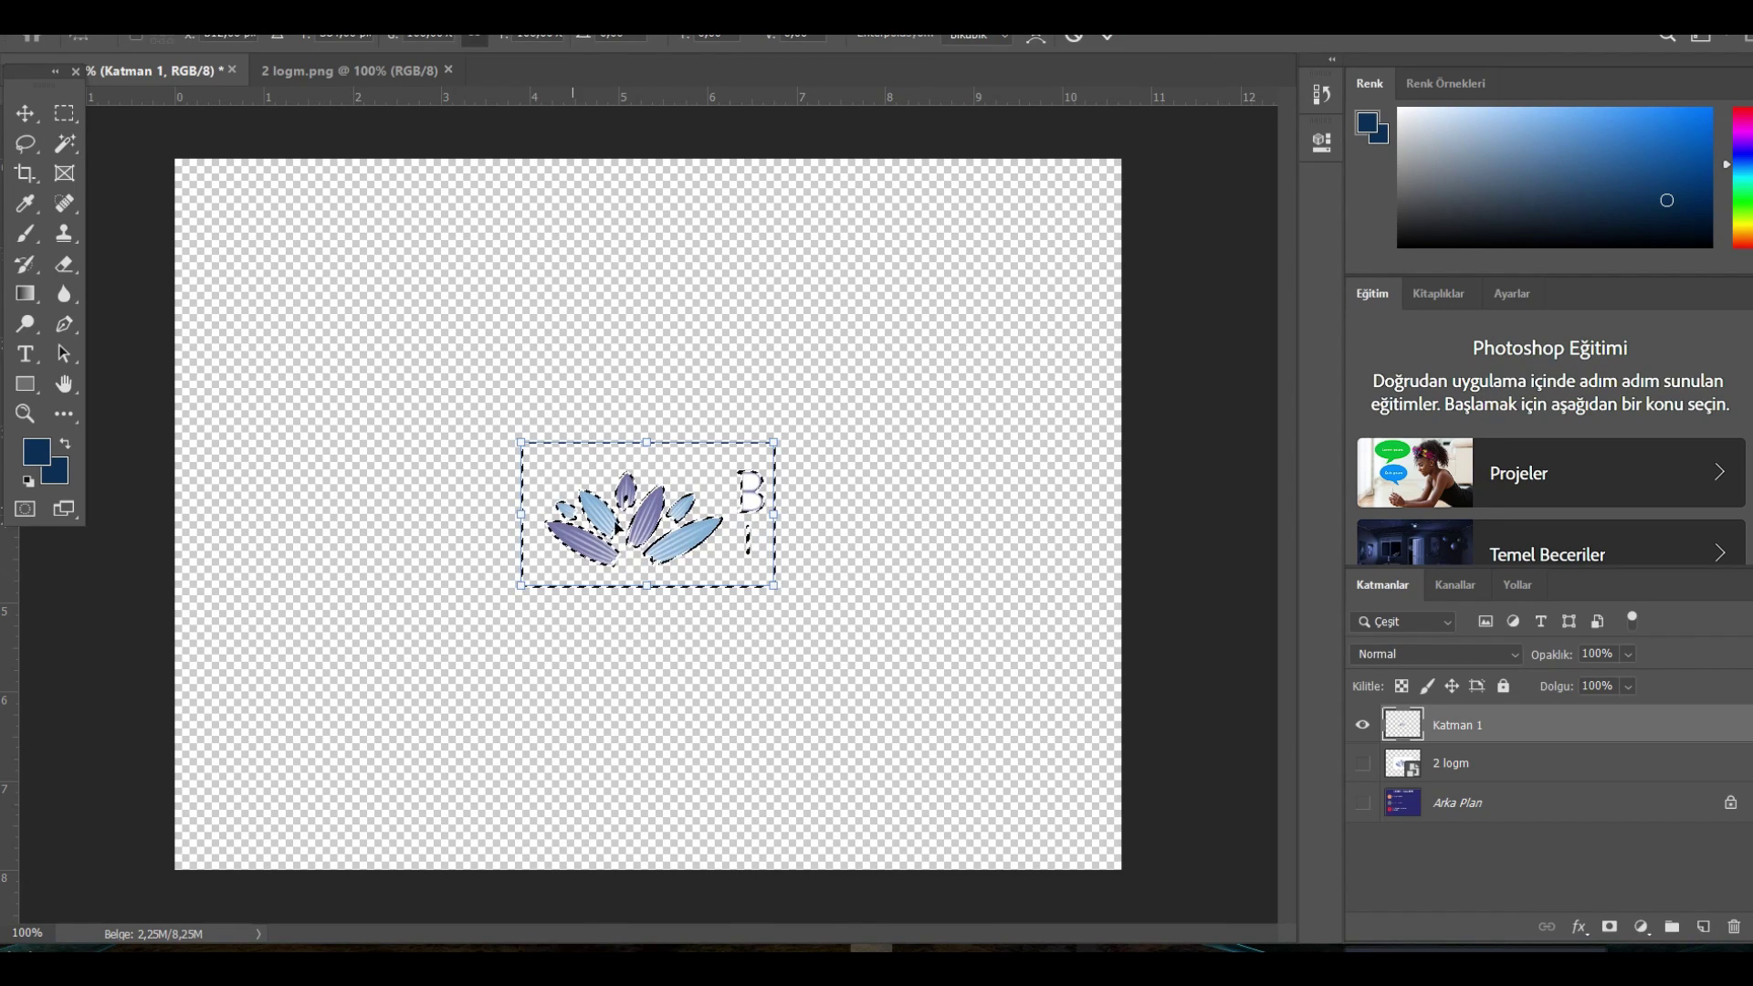
{"action": "left_click_drag", "start_coordinate": [774, 595], "coordinate": [939, 691]}
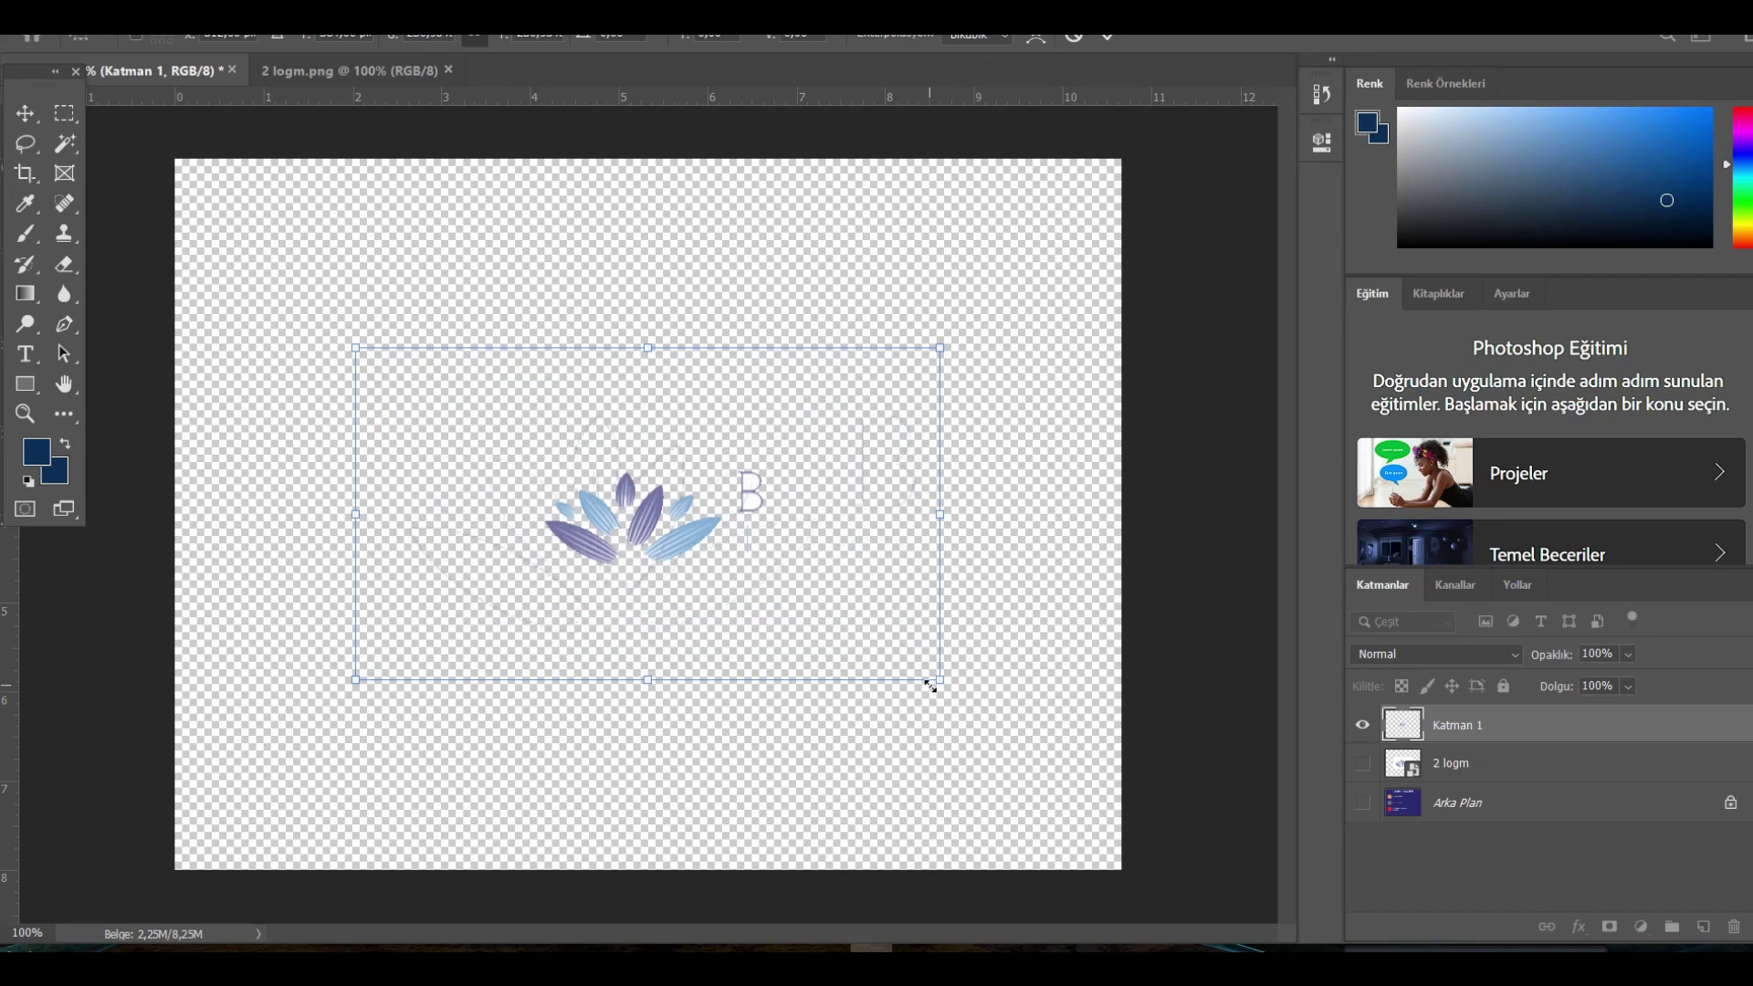
Undo the enlargement and the white background deletion, and clear the selection.
{"action": "key", "text": "ctrl+z"}
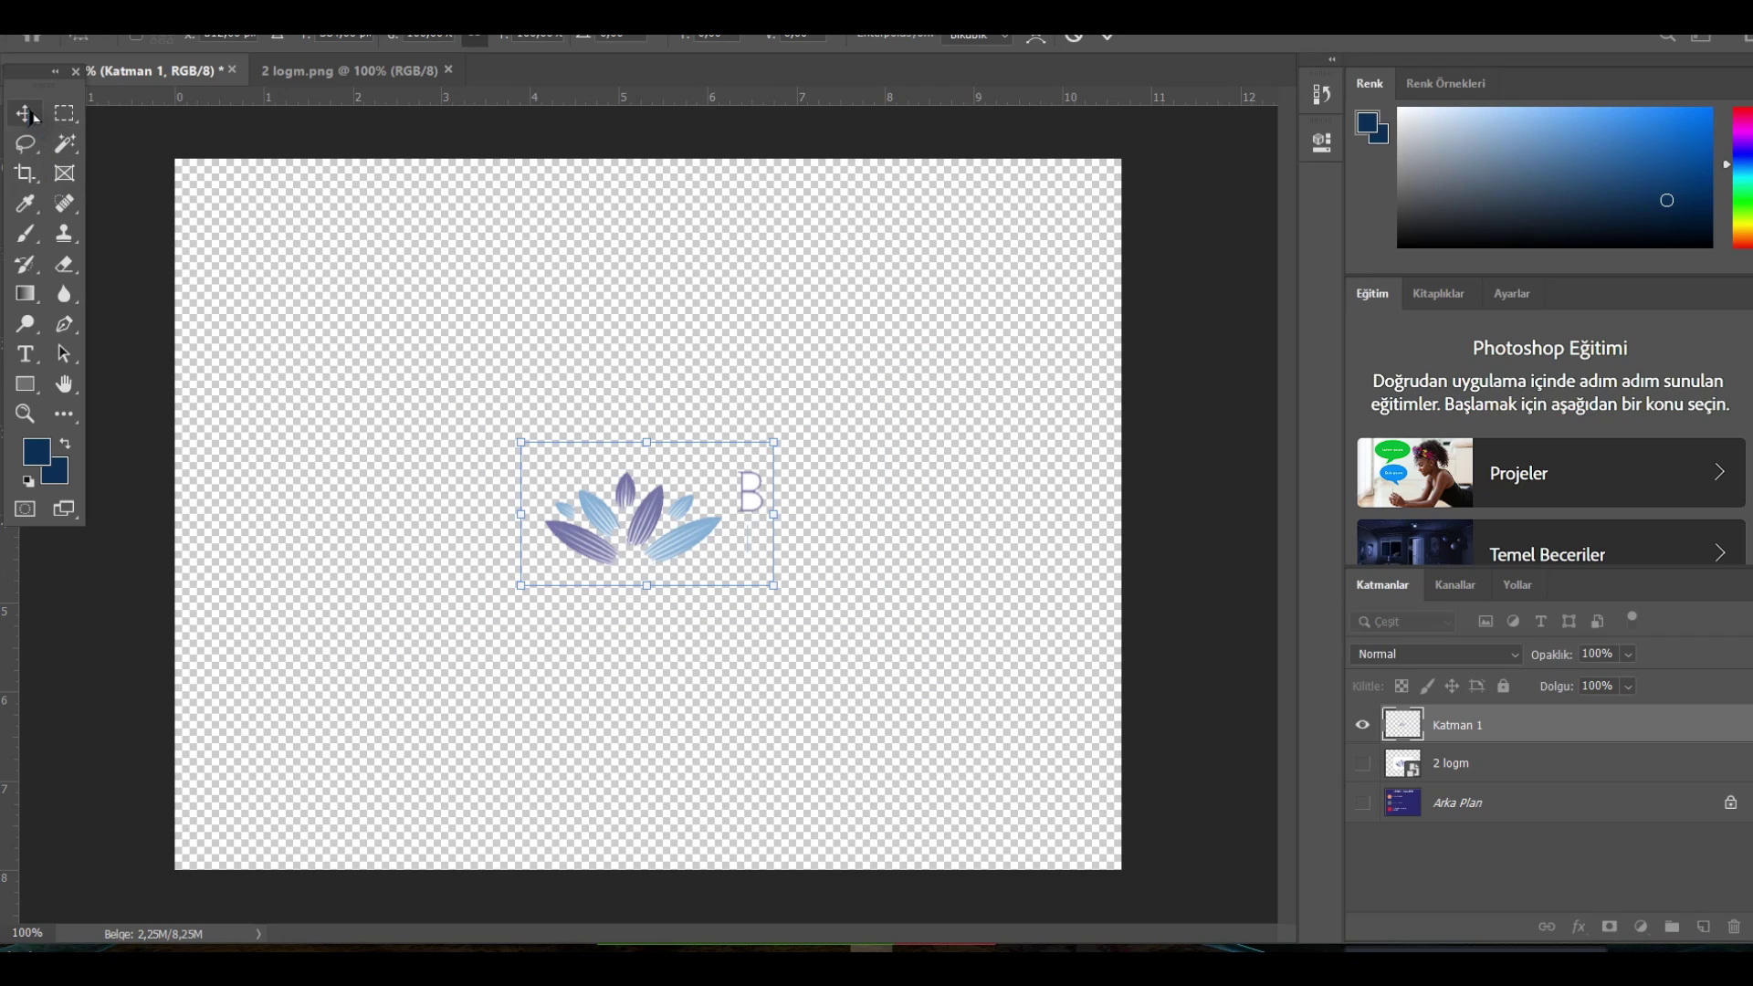
{"action": "key", "text": "Return"}
{"action": "key", "text": "m"}
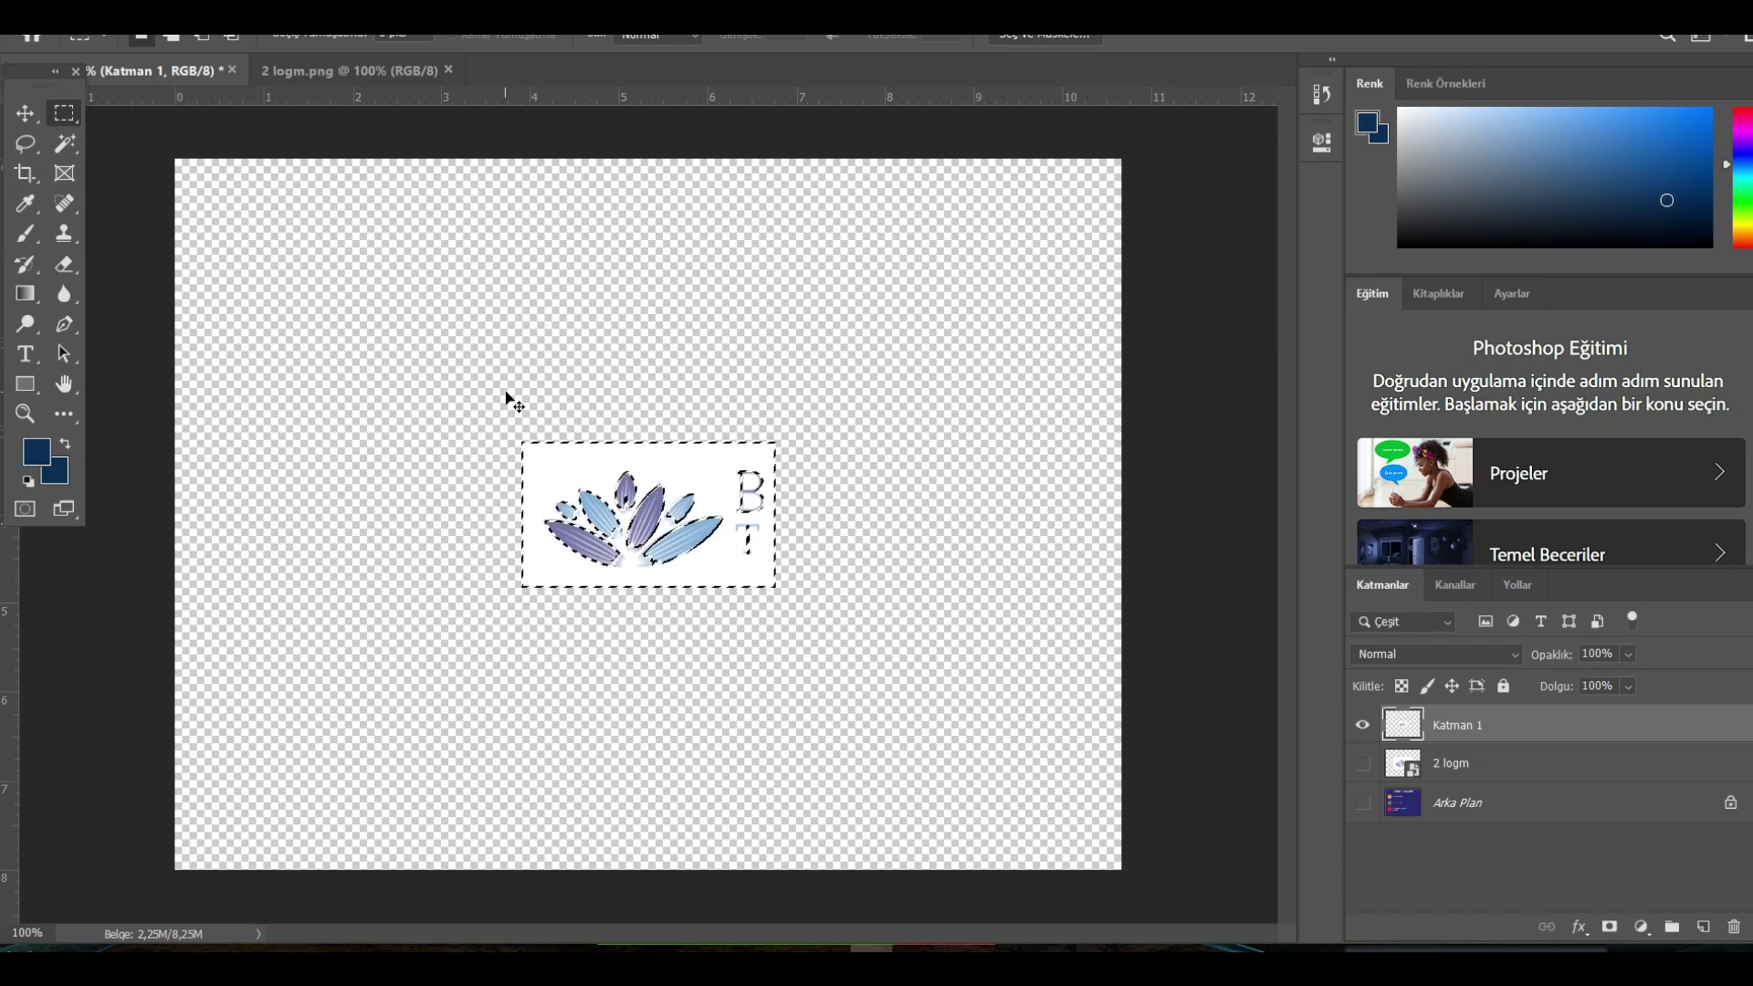
{"action": "left_click", "coordinate": [495, 388]}
Enlarge the pasted logo on Katman 1 to about 2.8 times its size and delete its white background, including inside the letter B.
{"action": "key", "text": "ctrl+t"}
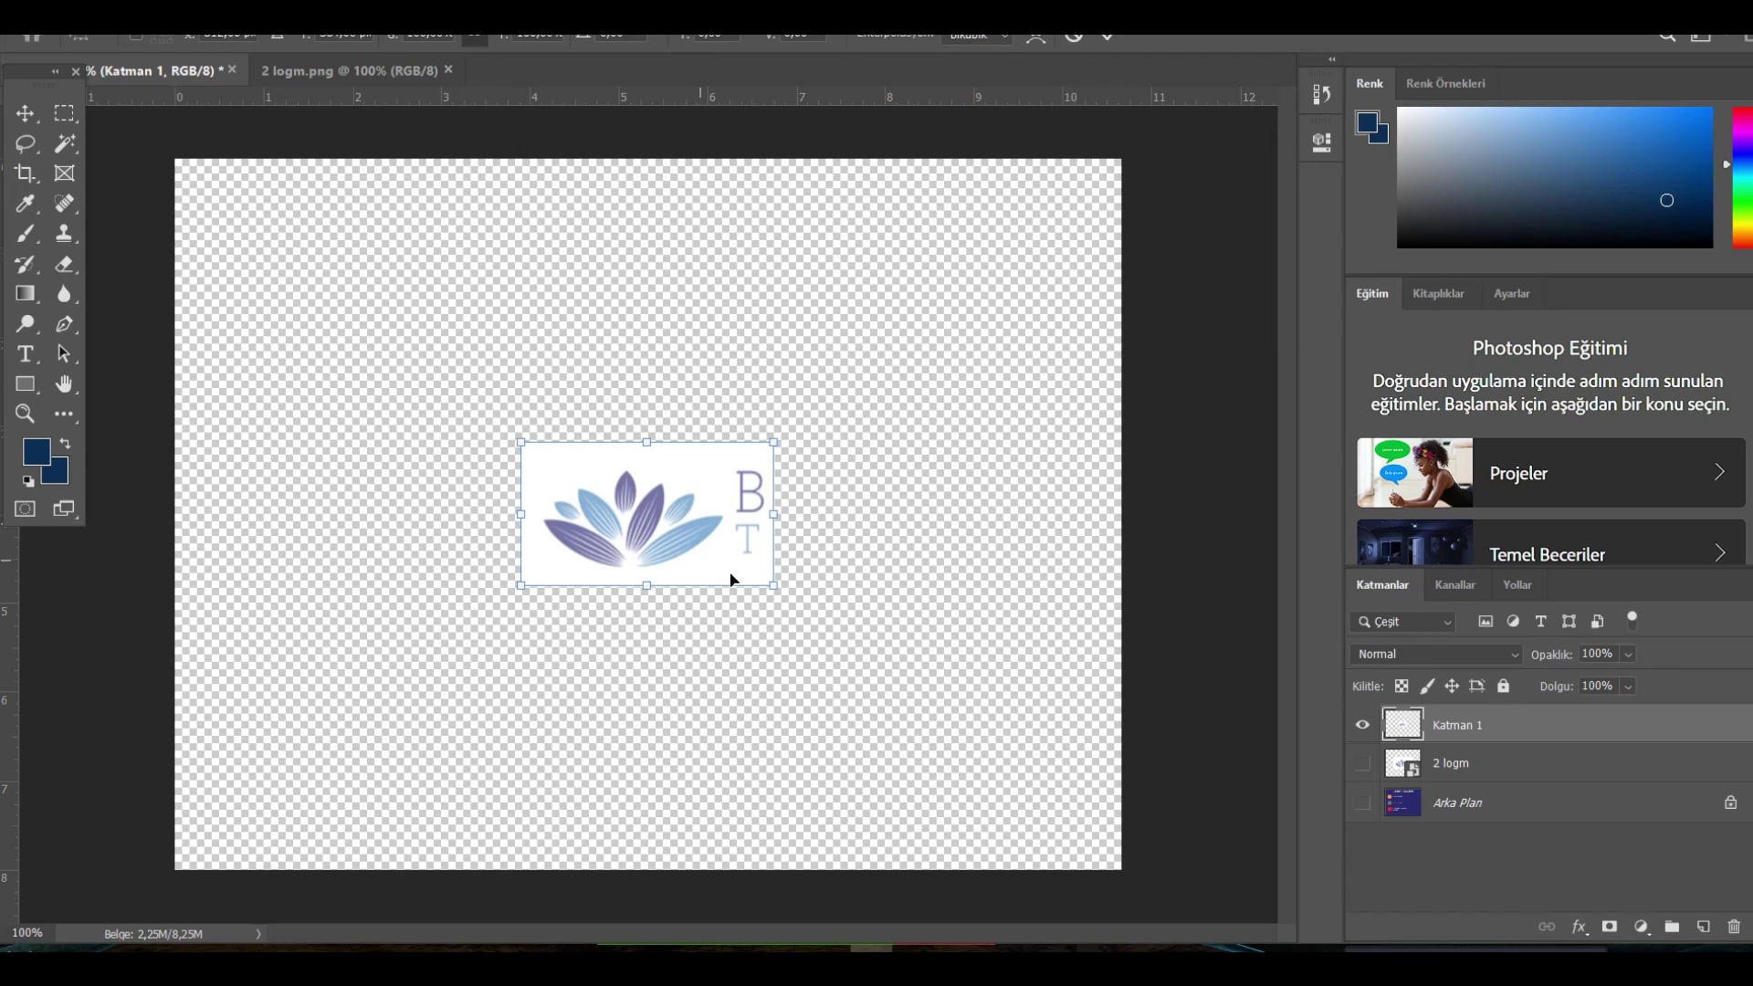
{"action": "left_click_drag", "start_coordinate": [775, 582], "coordinate": [1002, 716]}
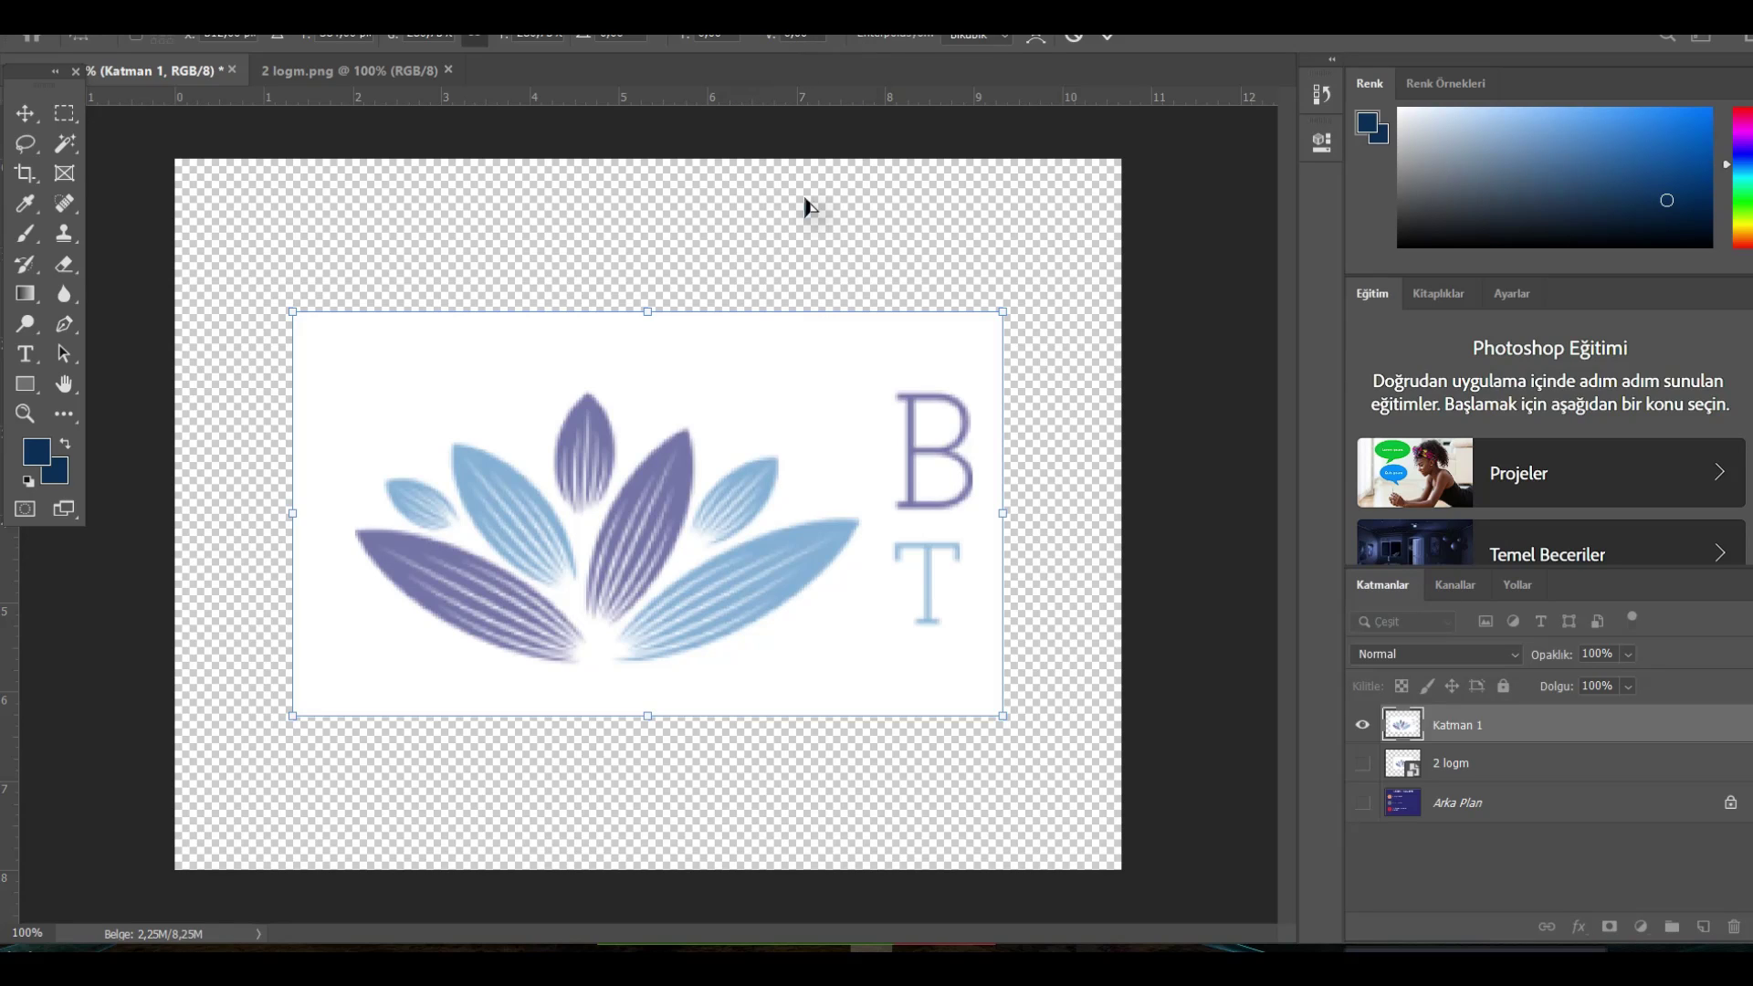
{"action": "key", "text": "Return"}
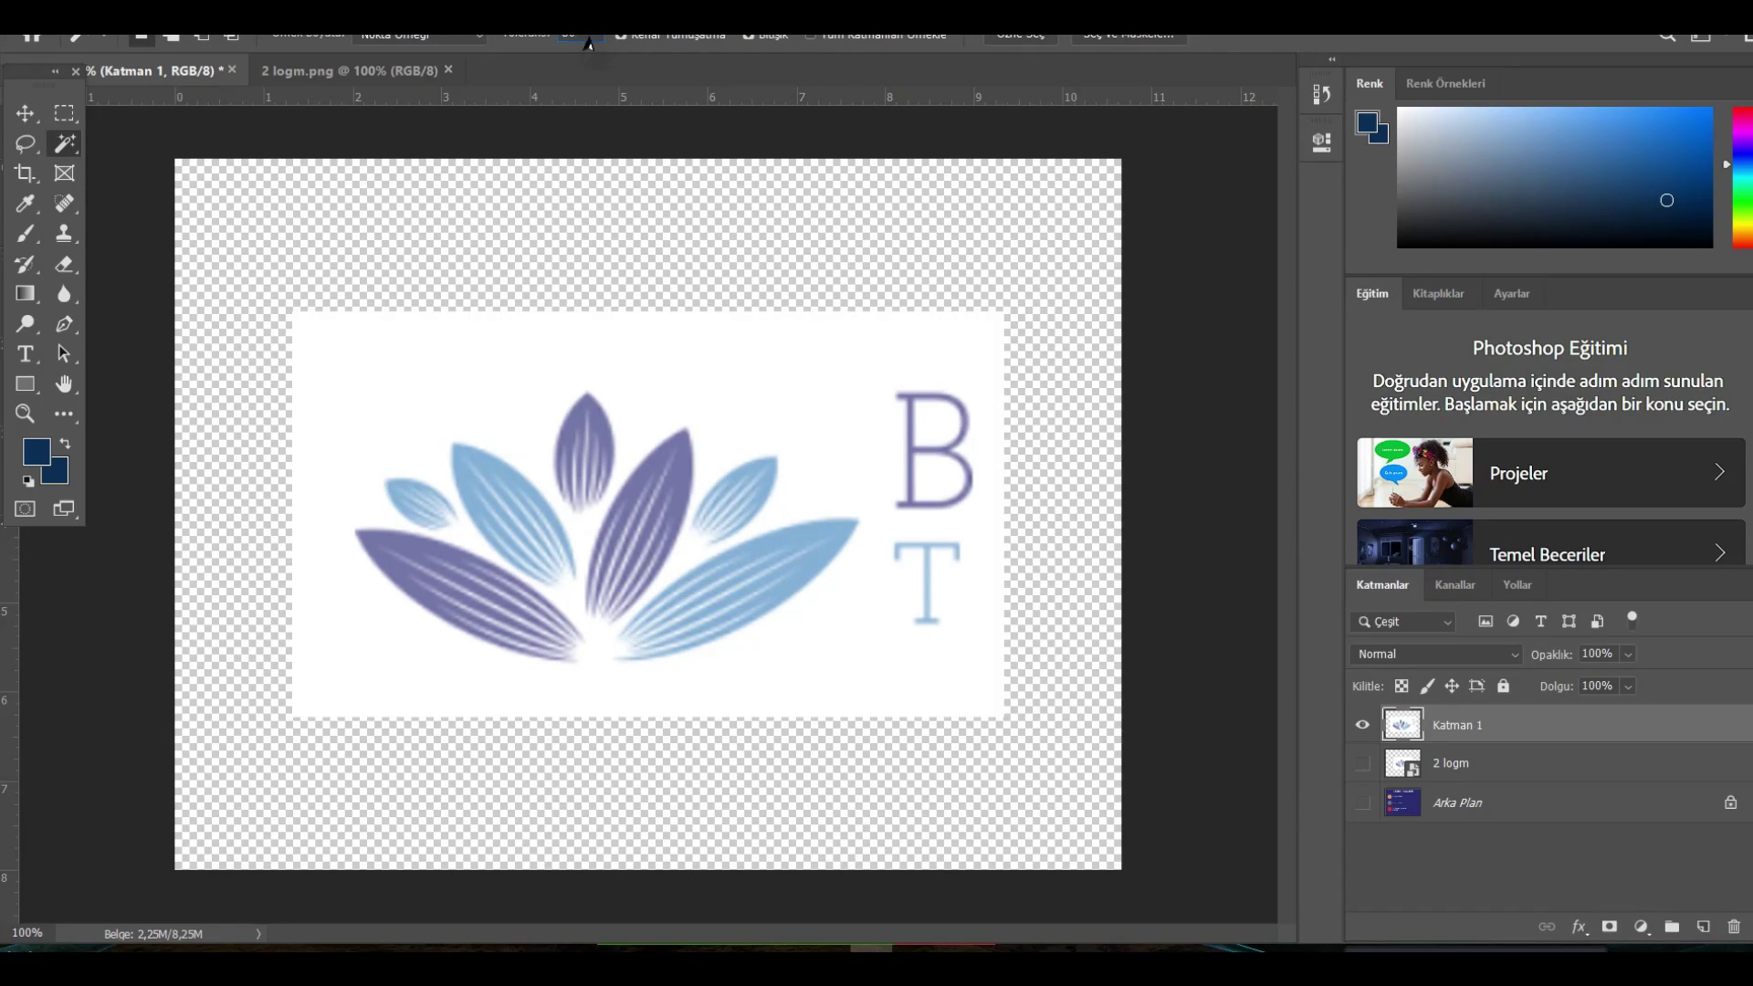
{"action": "left_click", "coordinate": [828, 390]}
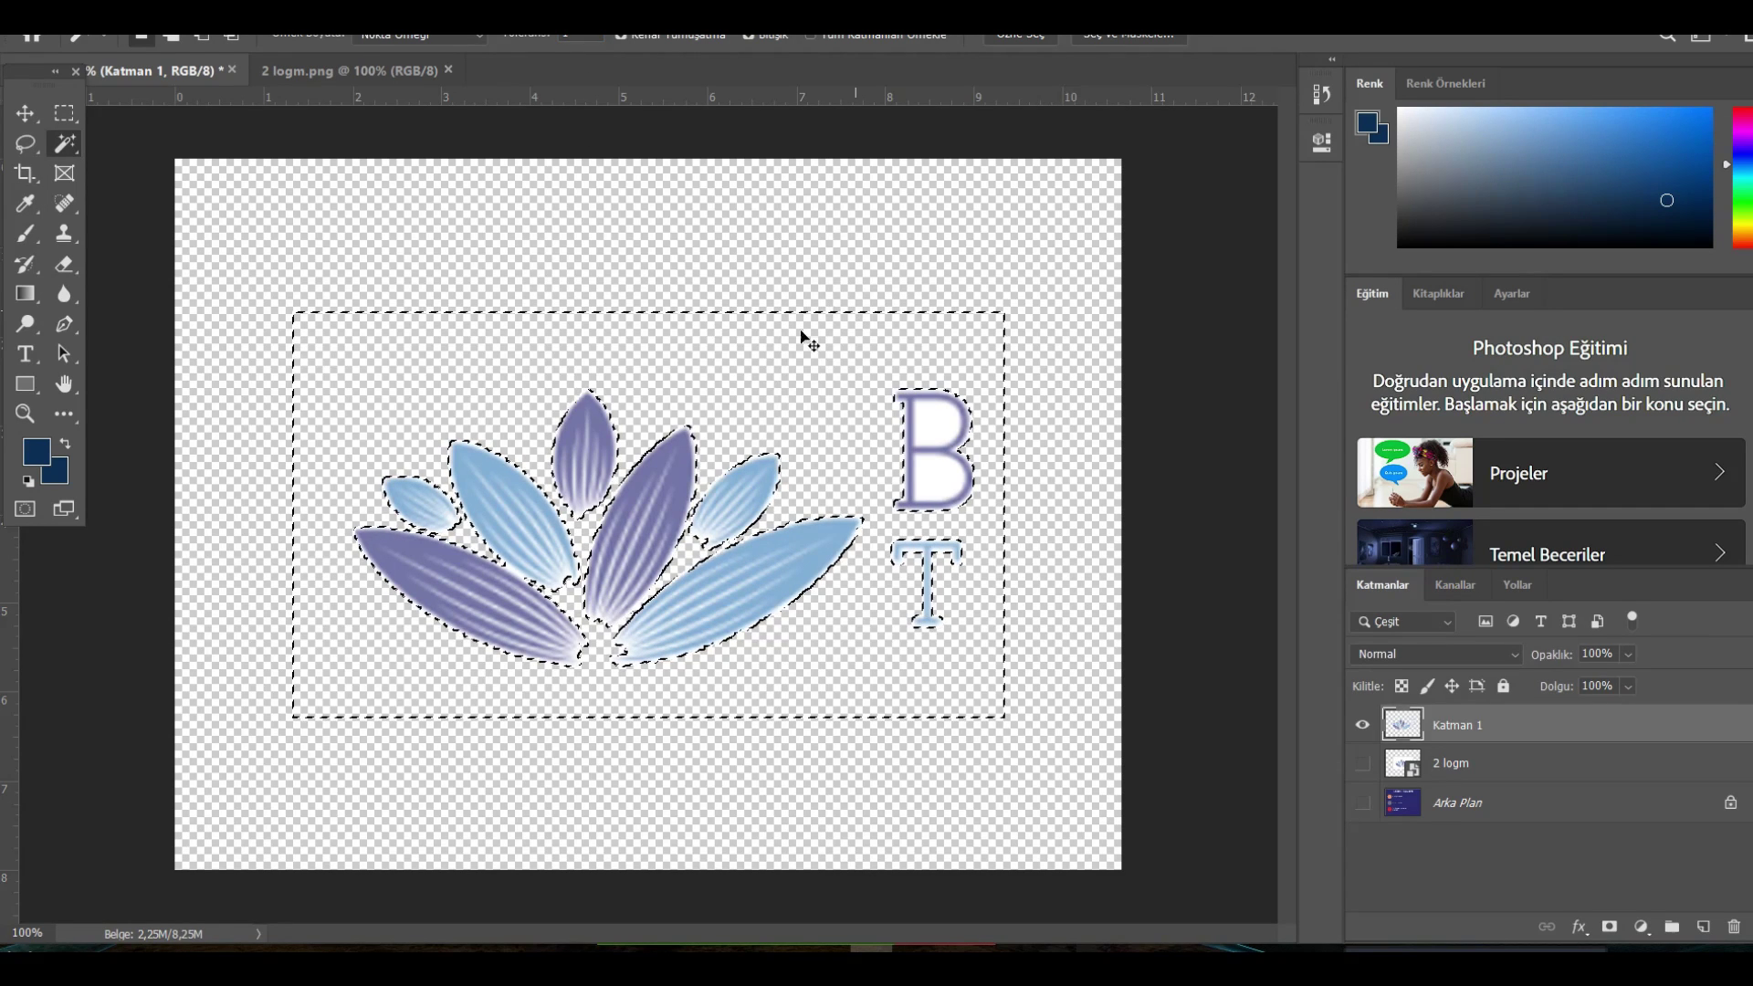
{"action": "left_click", "coordinate": [953, 430]}
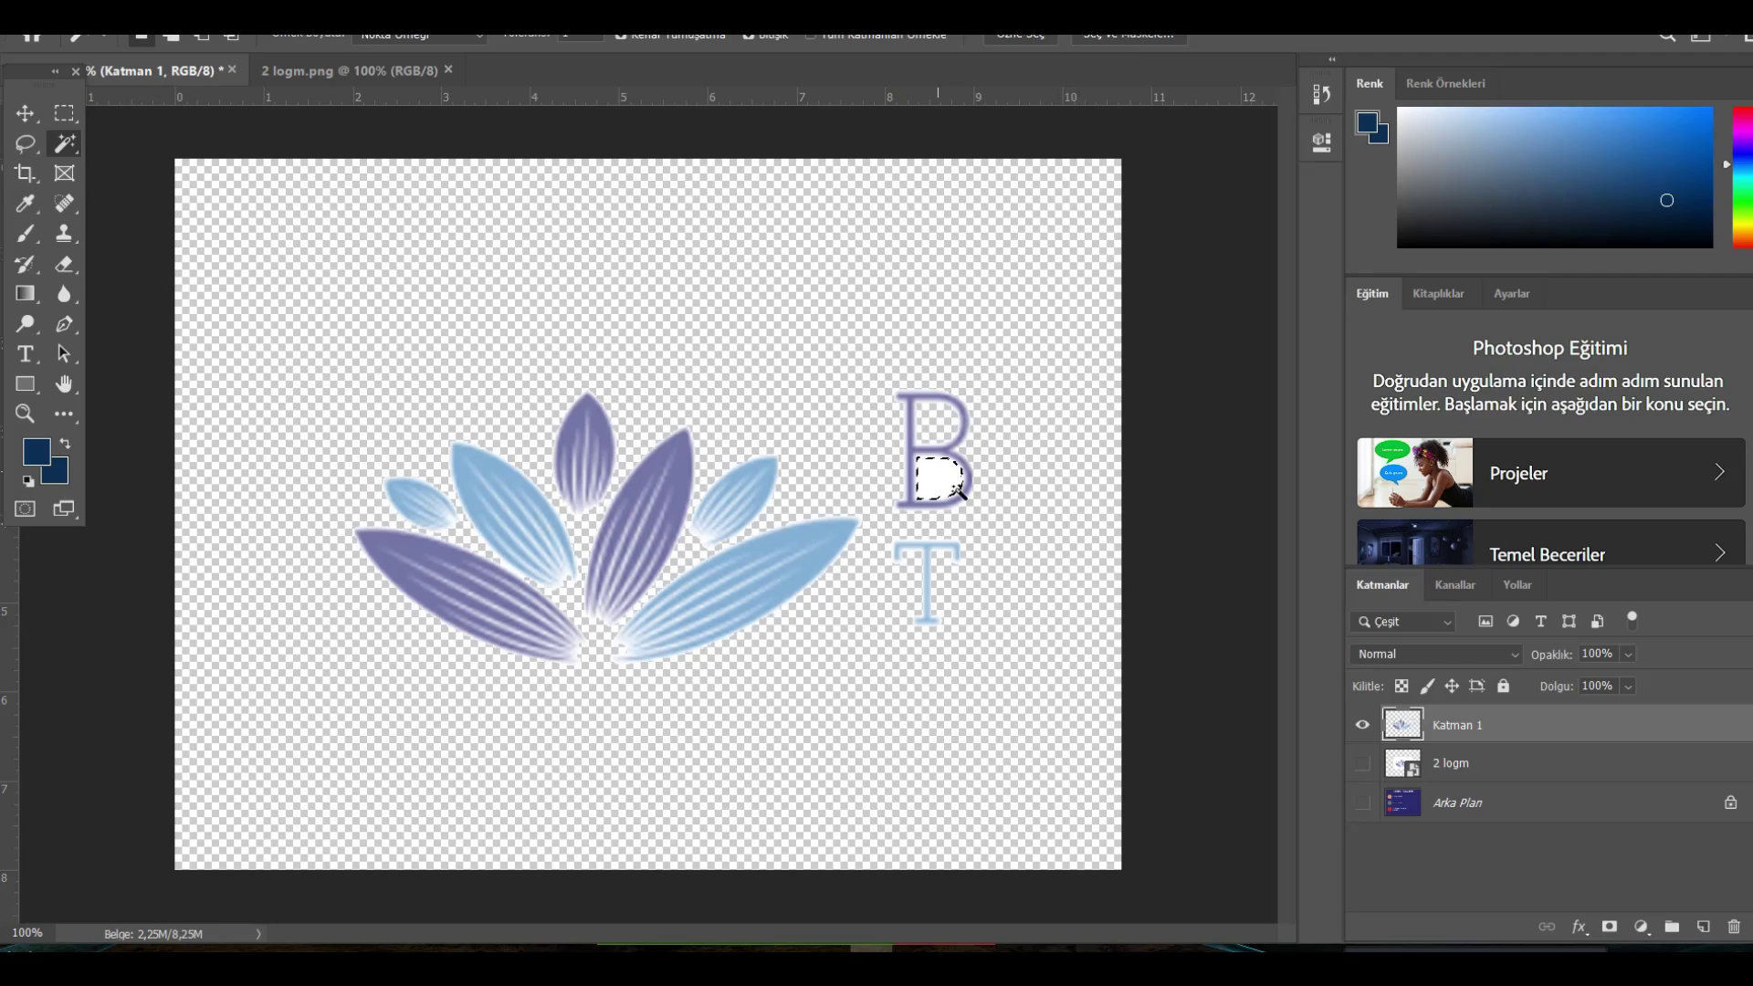
Save the transparent logo to the desktop as a PNG named logom2, using the large file size option.
{"action": "left_click", "coordinate": [55, 37]}
{"action": "left_click", "coordinate": [105, 242]}
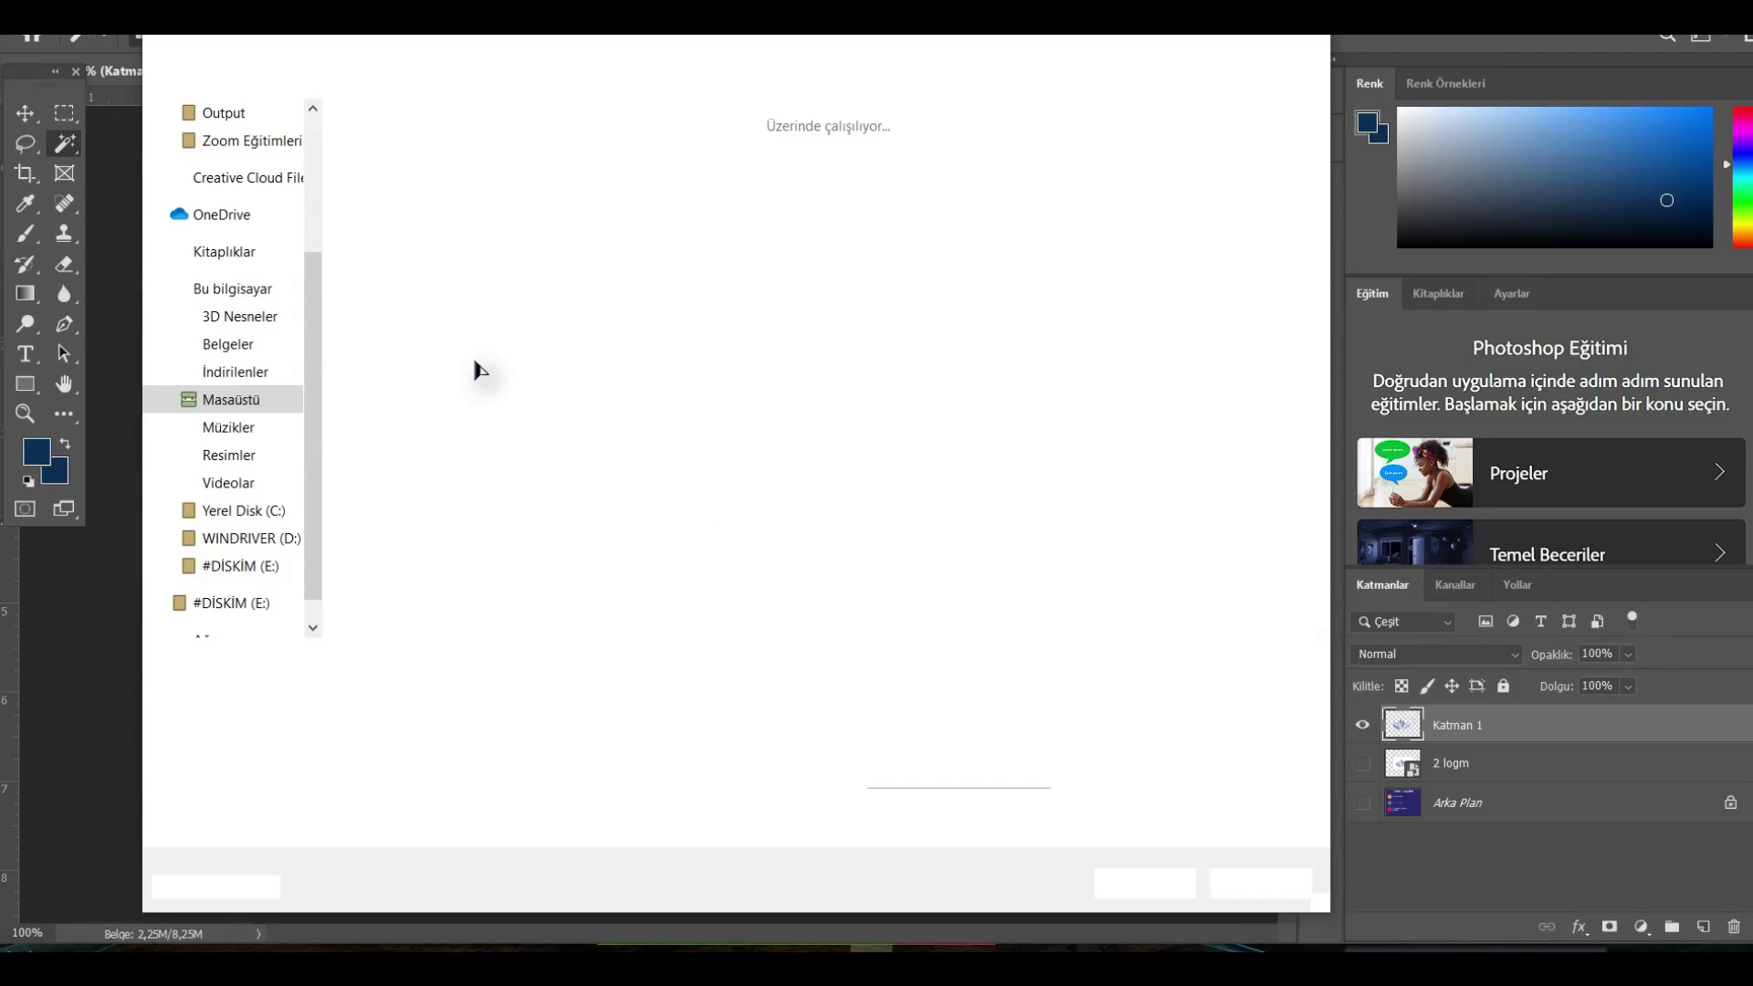
{"action": "type", "text": "logom2"}
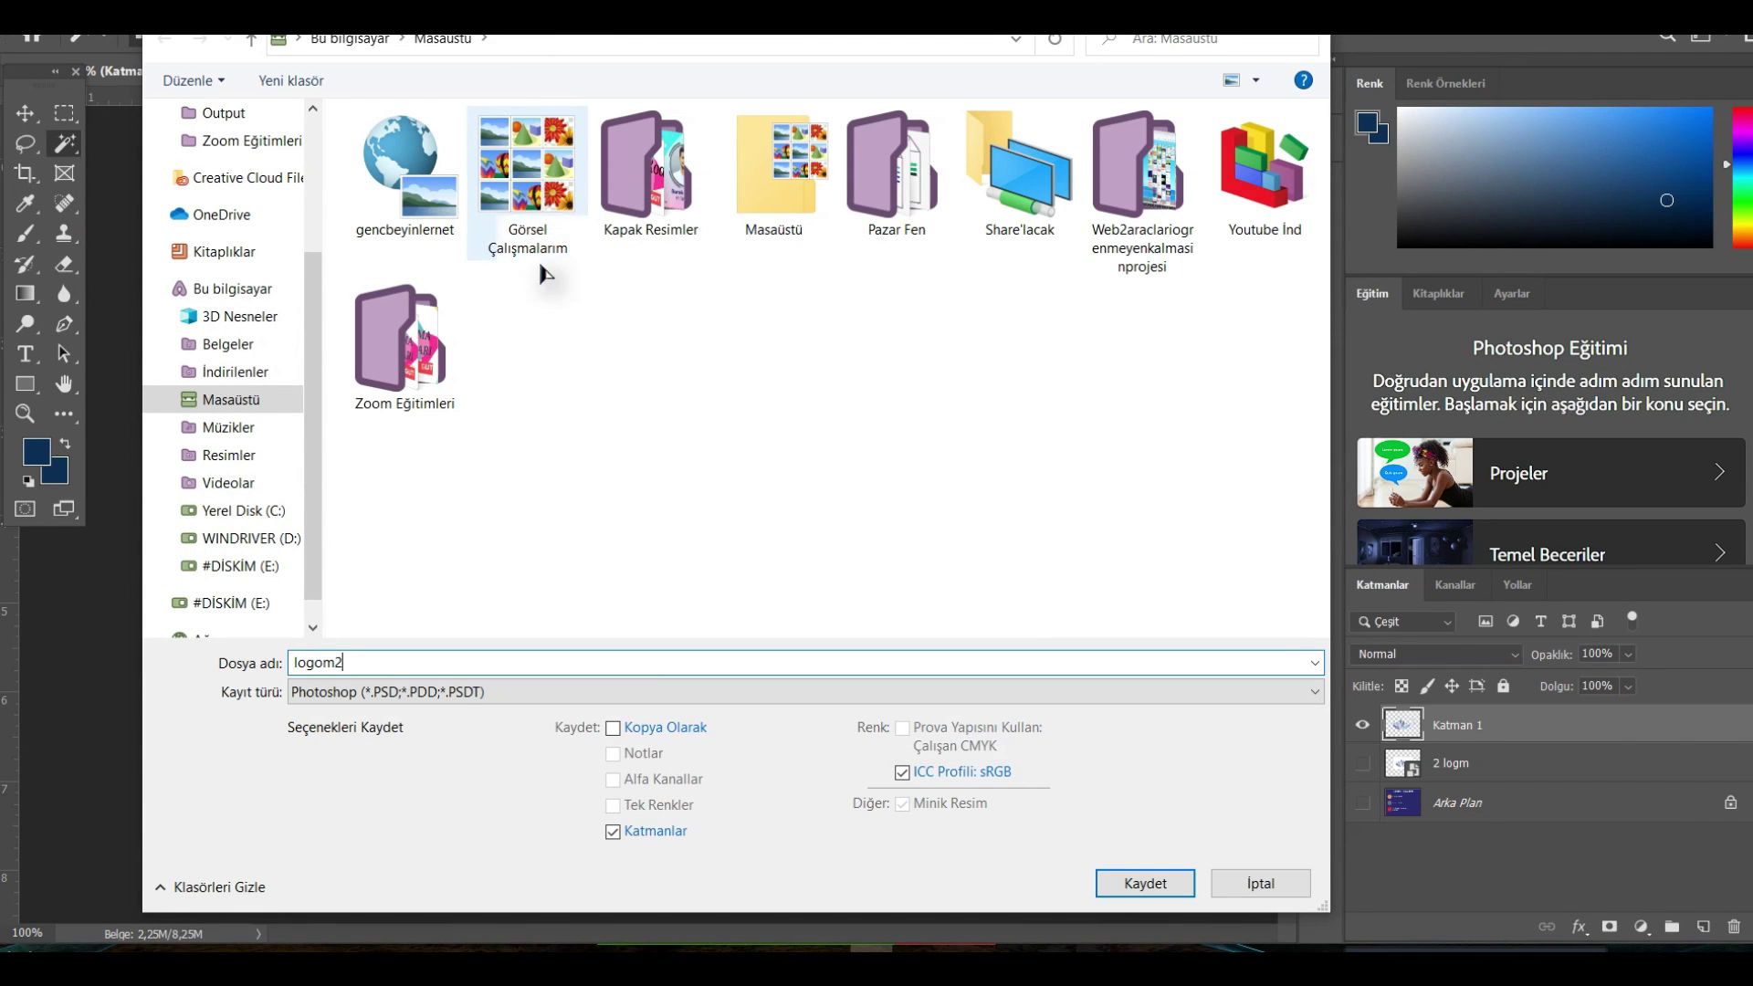
{"action": "left_click", "coordinate": [465, 692]}
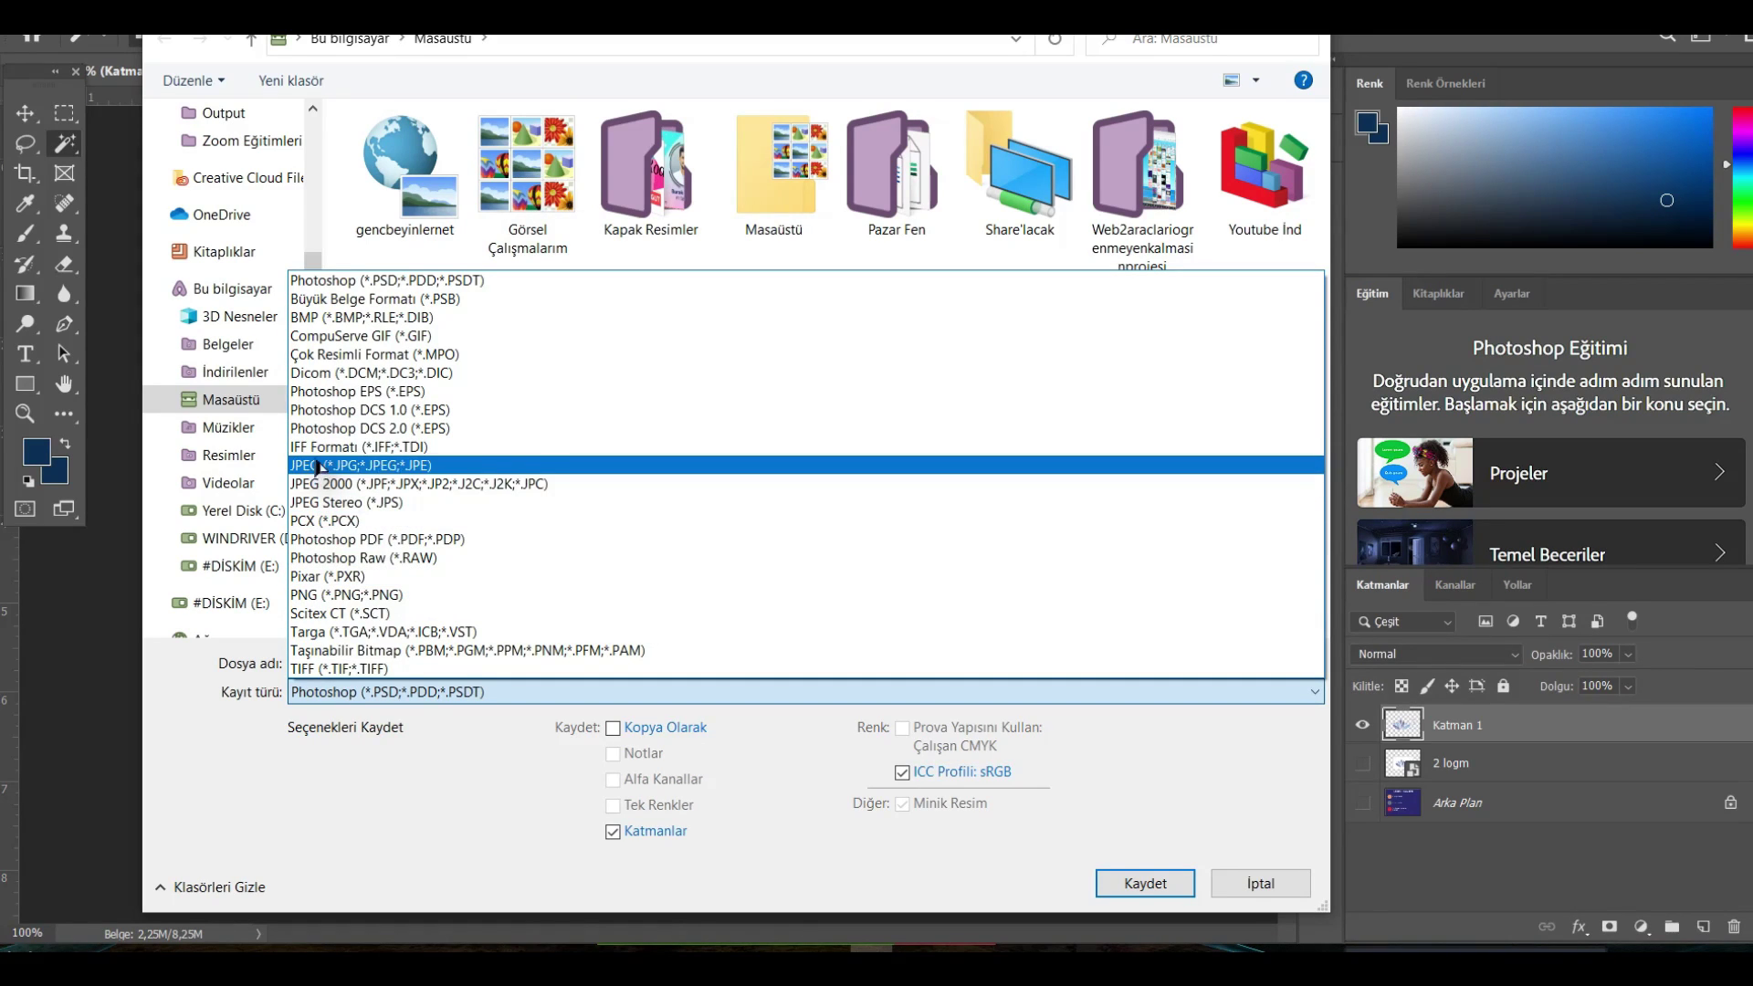
{"action": "left_click", "coordinate": [328, 595]}
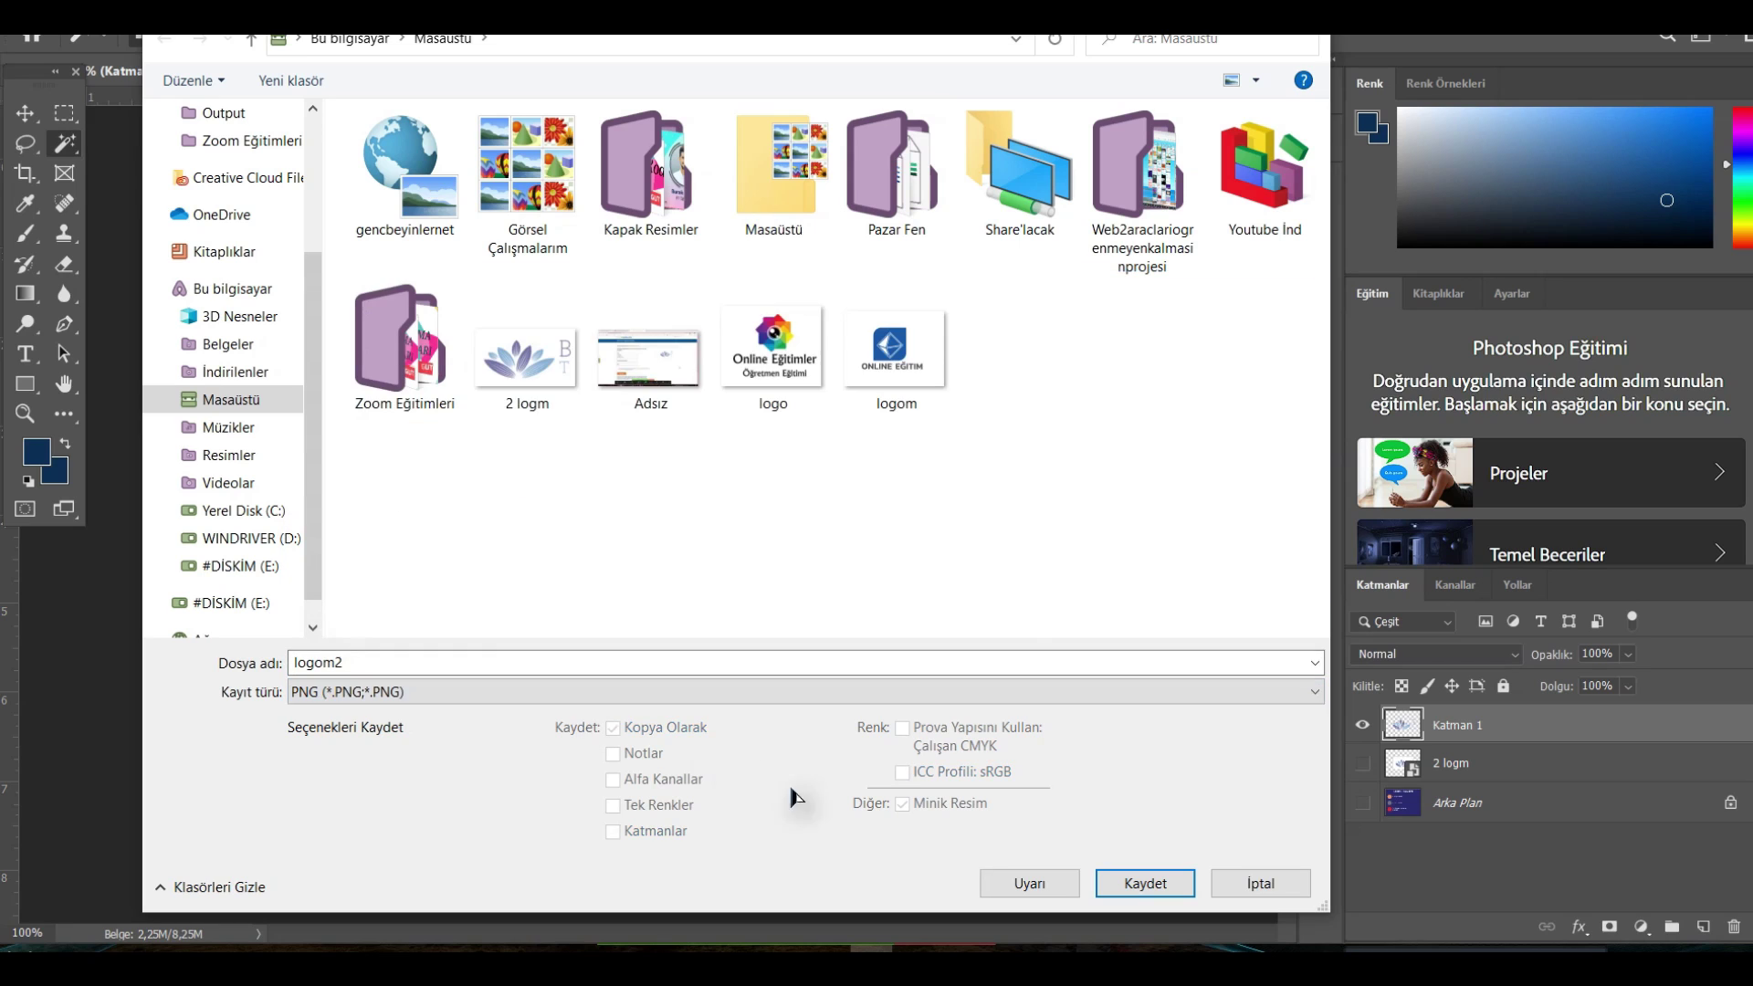
{"action": "left_click", "coordinate": [1160, 888]}
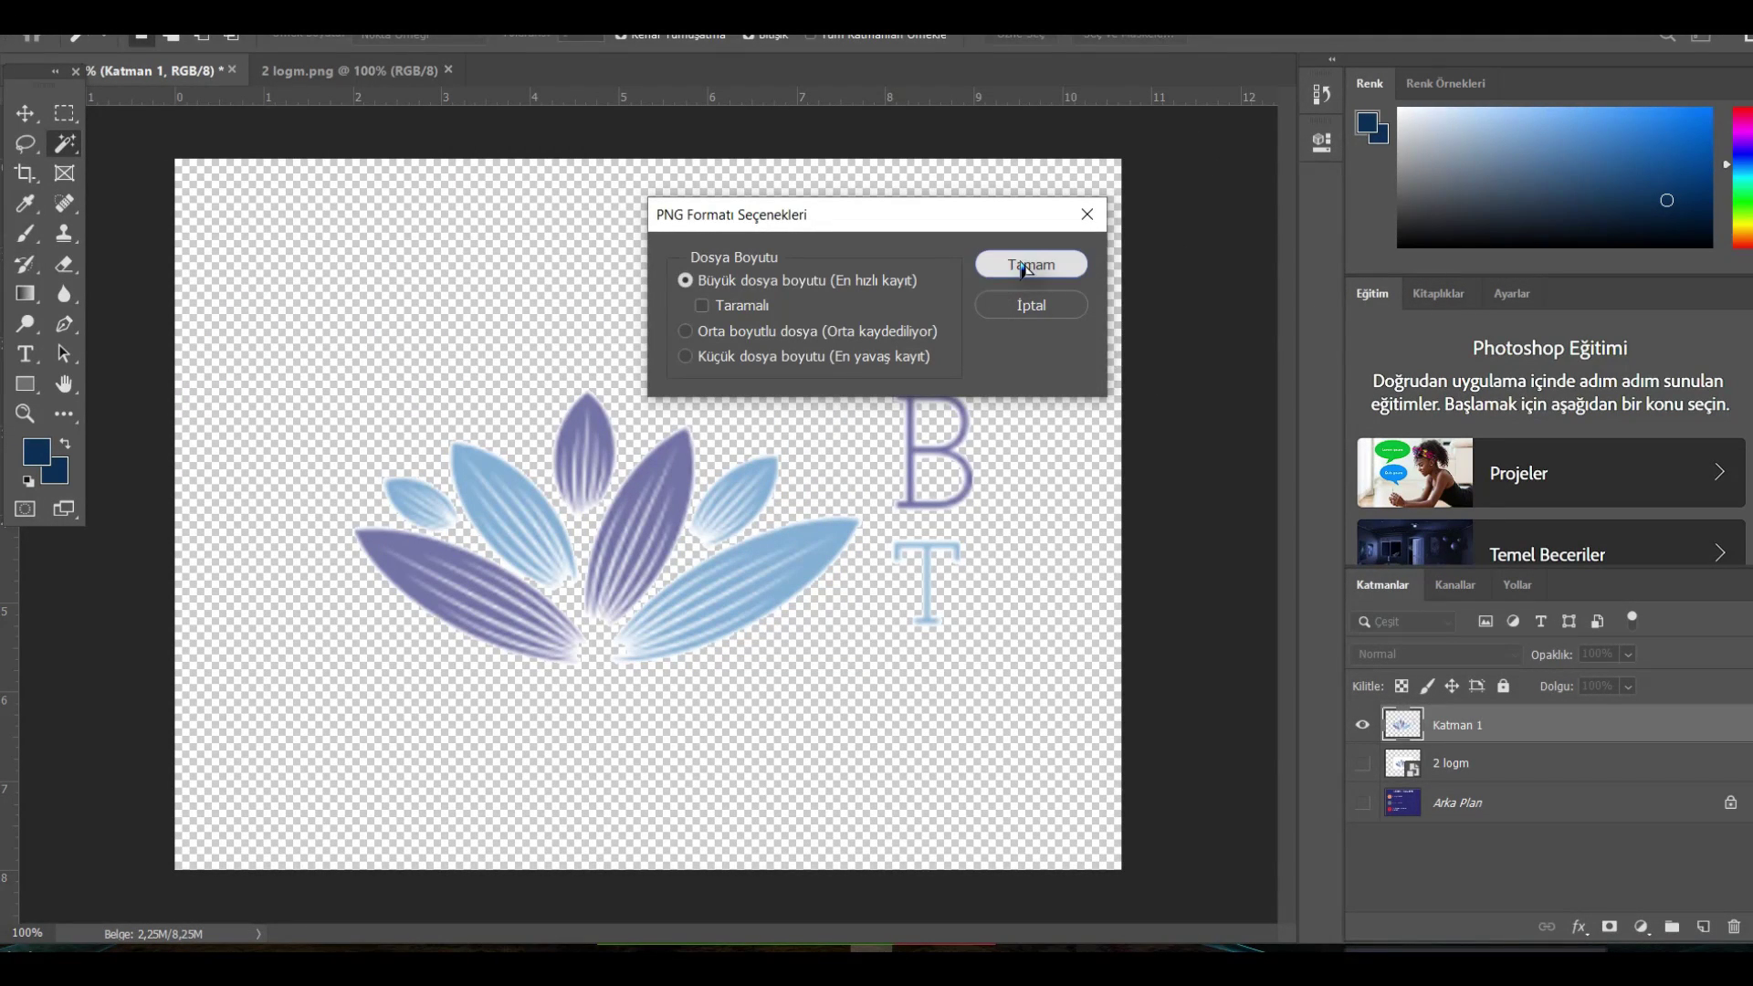
{"action": "left_click", "coordinate": [1023, 266]}
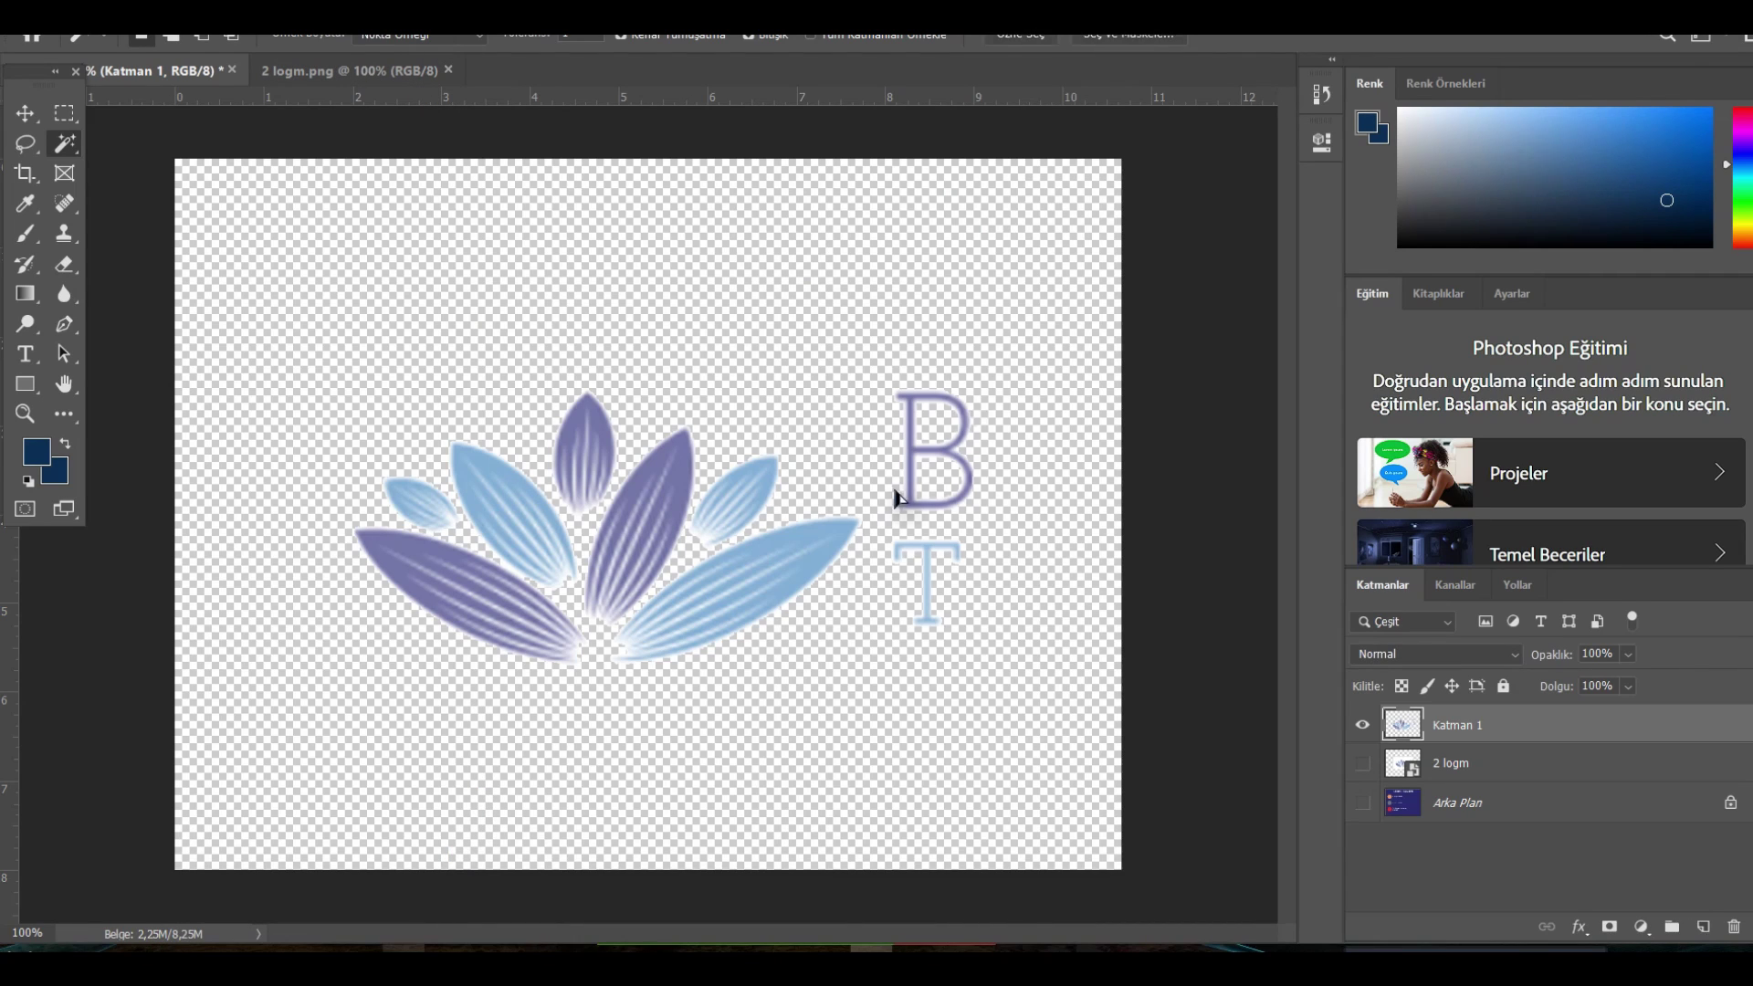
Leave Photoshop for the browser and replace the FreeLogoServices page with a new tab.
{"action": "key", "text": "ctrl+q"}
{"action": "left_click", "coordinate": [923, 375]}
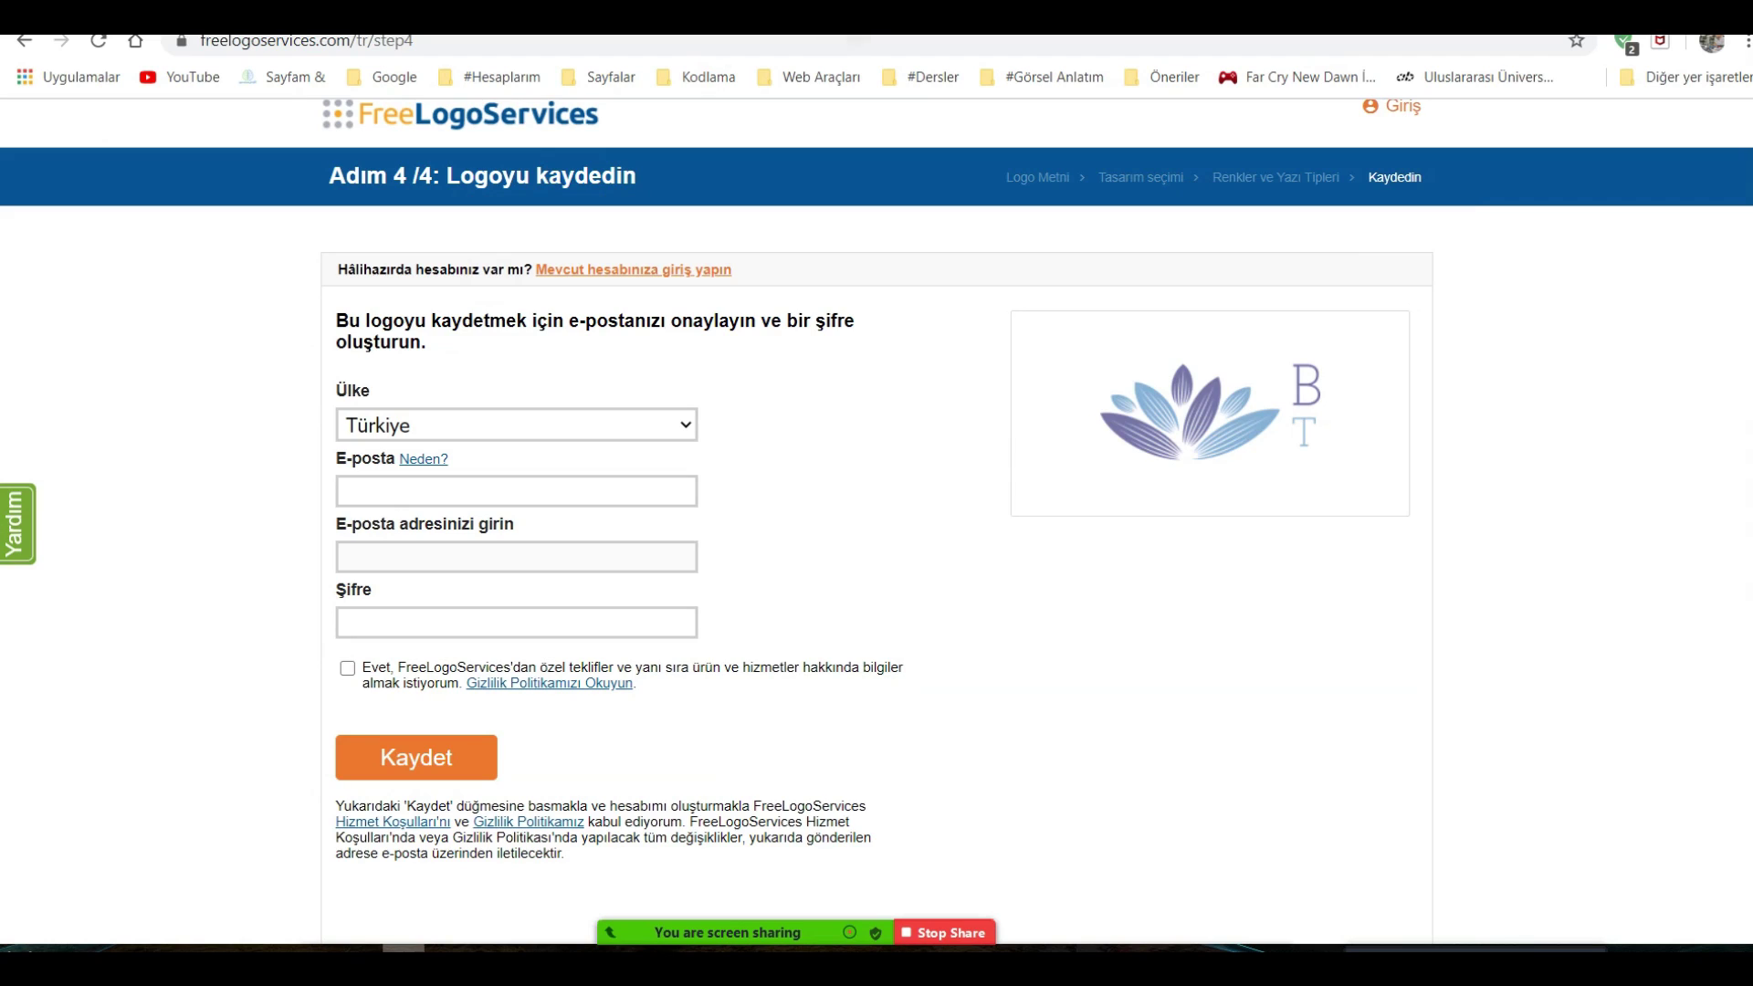
{"action": "key", "text": "ctrl+w"}
{"action": "key", "text": "Return"}
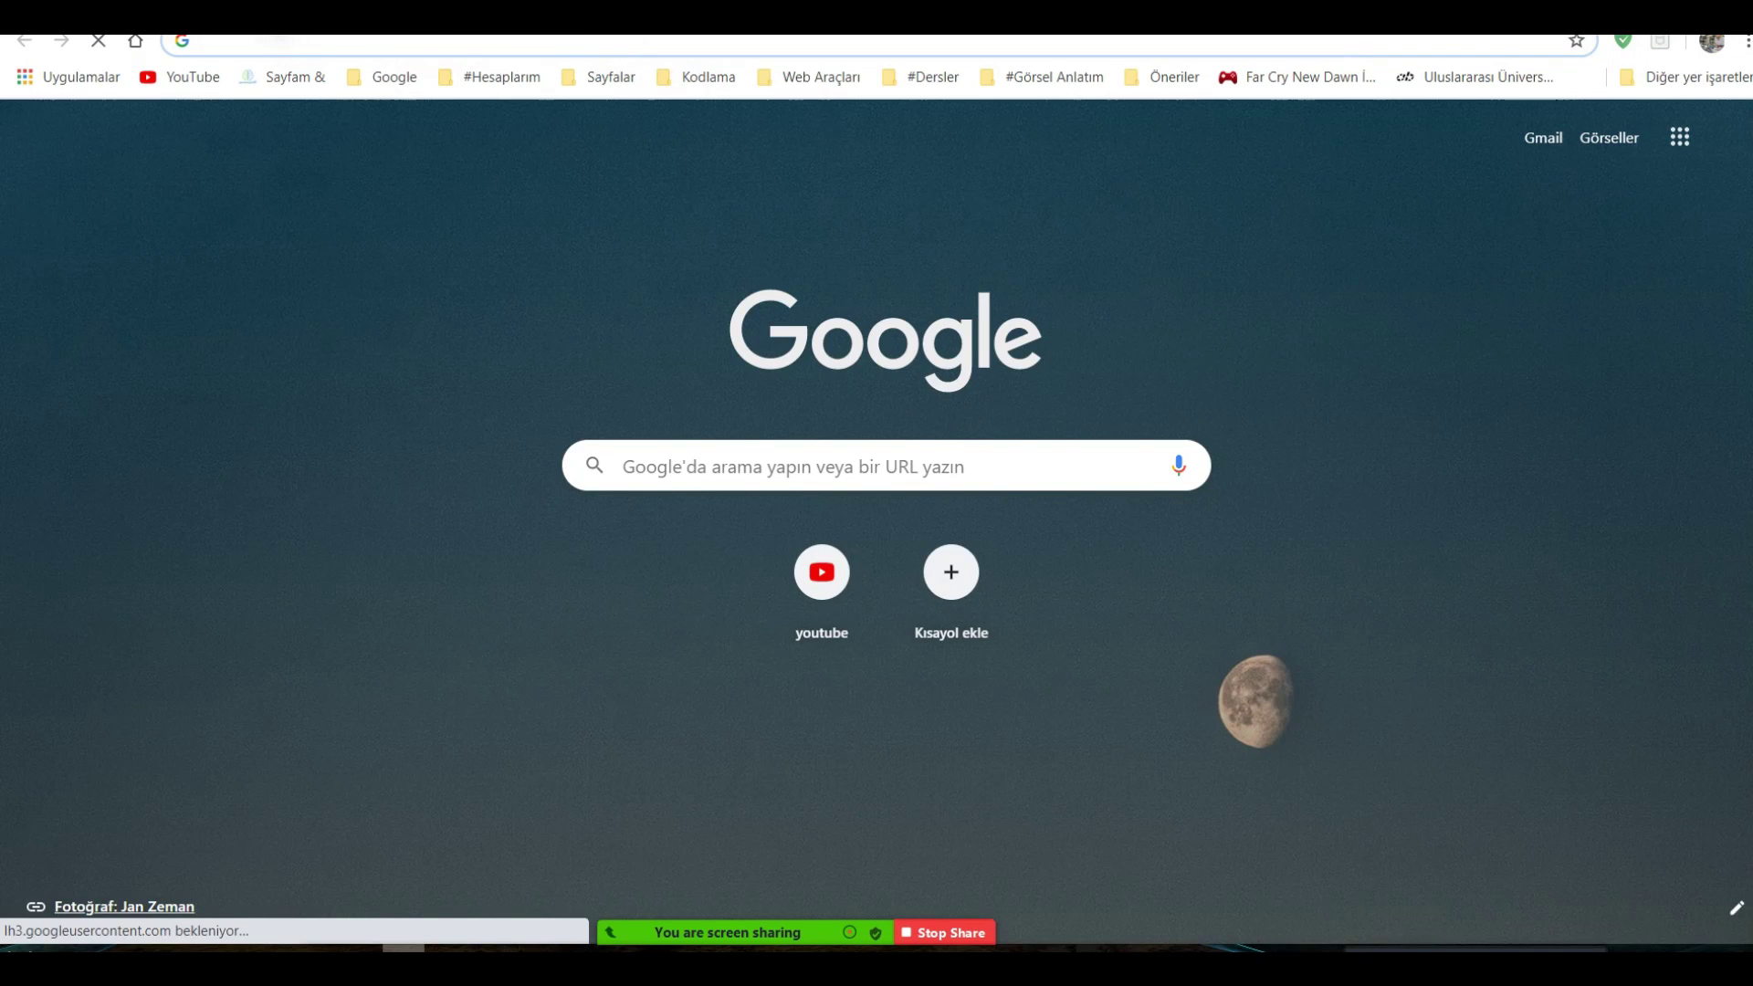
Search Google for canva and open the main Canva website from the results.
{"action": "type", "text": "canva.com"}
{"action": "key", "text": "Return"}
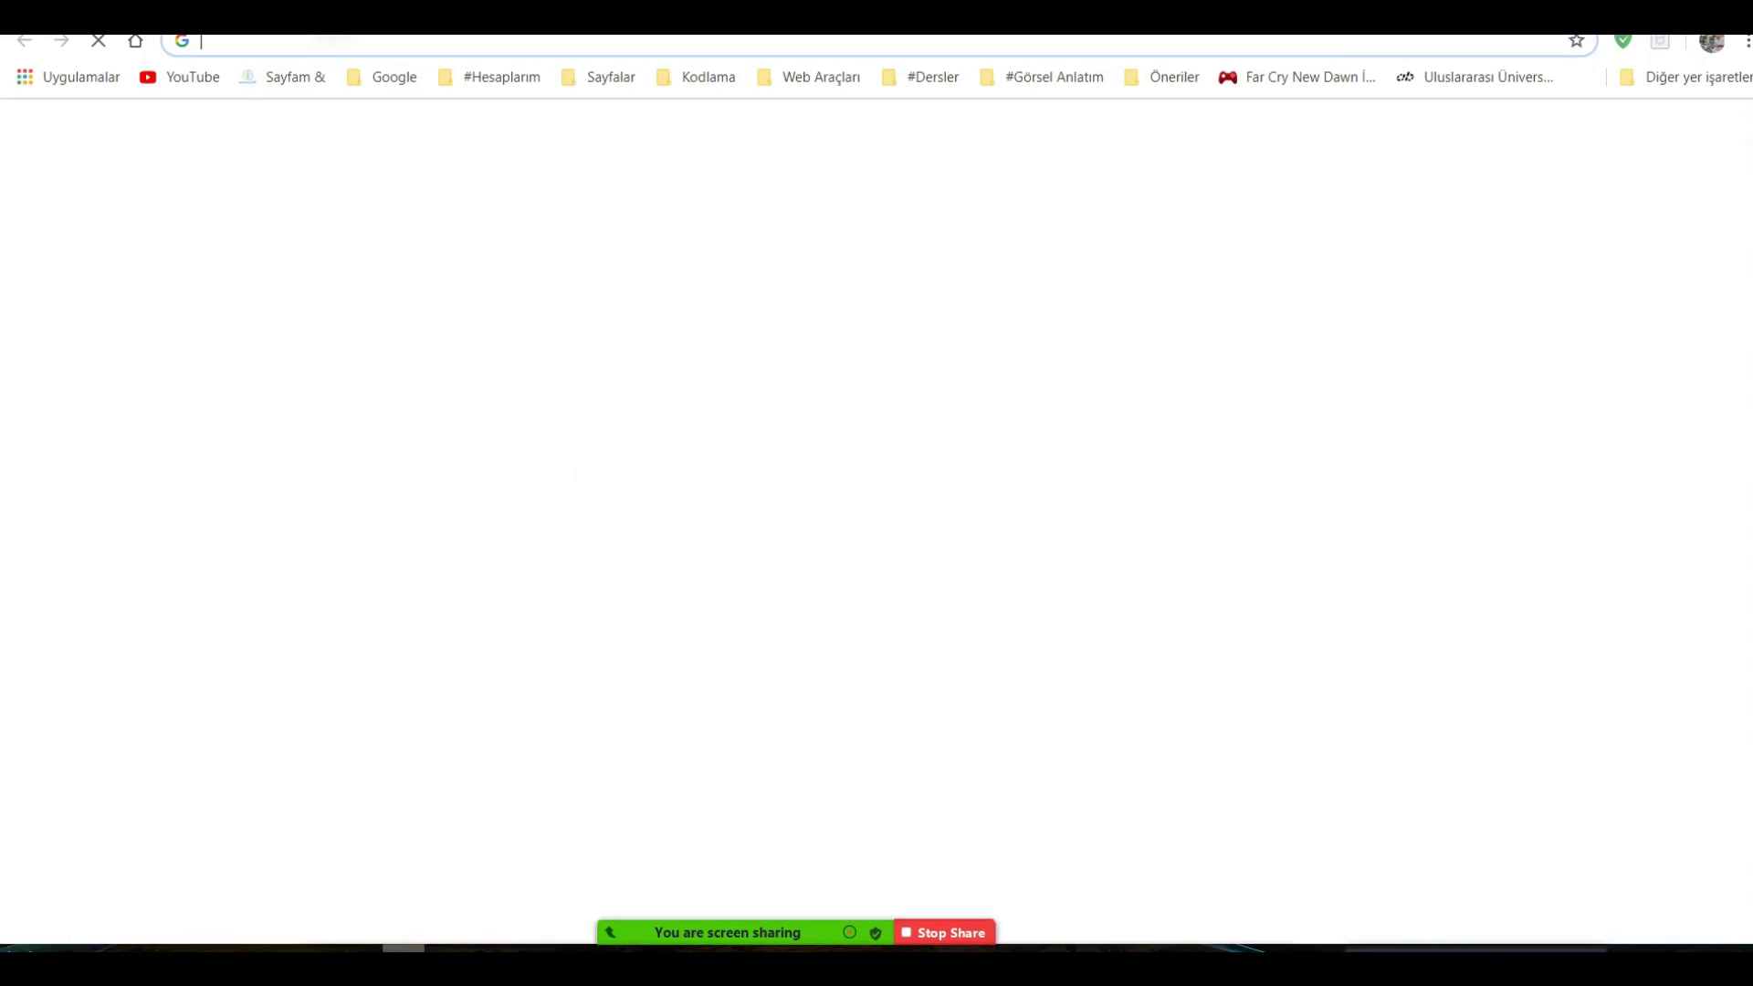
{"action": "key", "text": "ctrl+l"}
{"action": "type", "text": "poster"}
{"action": "key", "text": "Delete"}
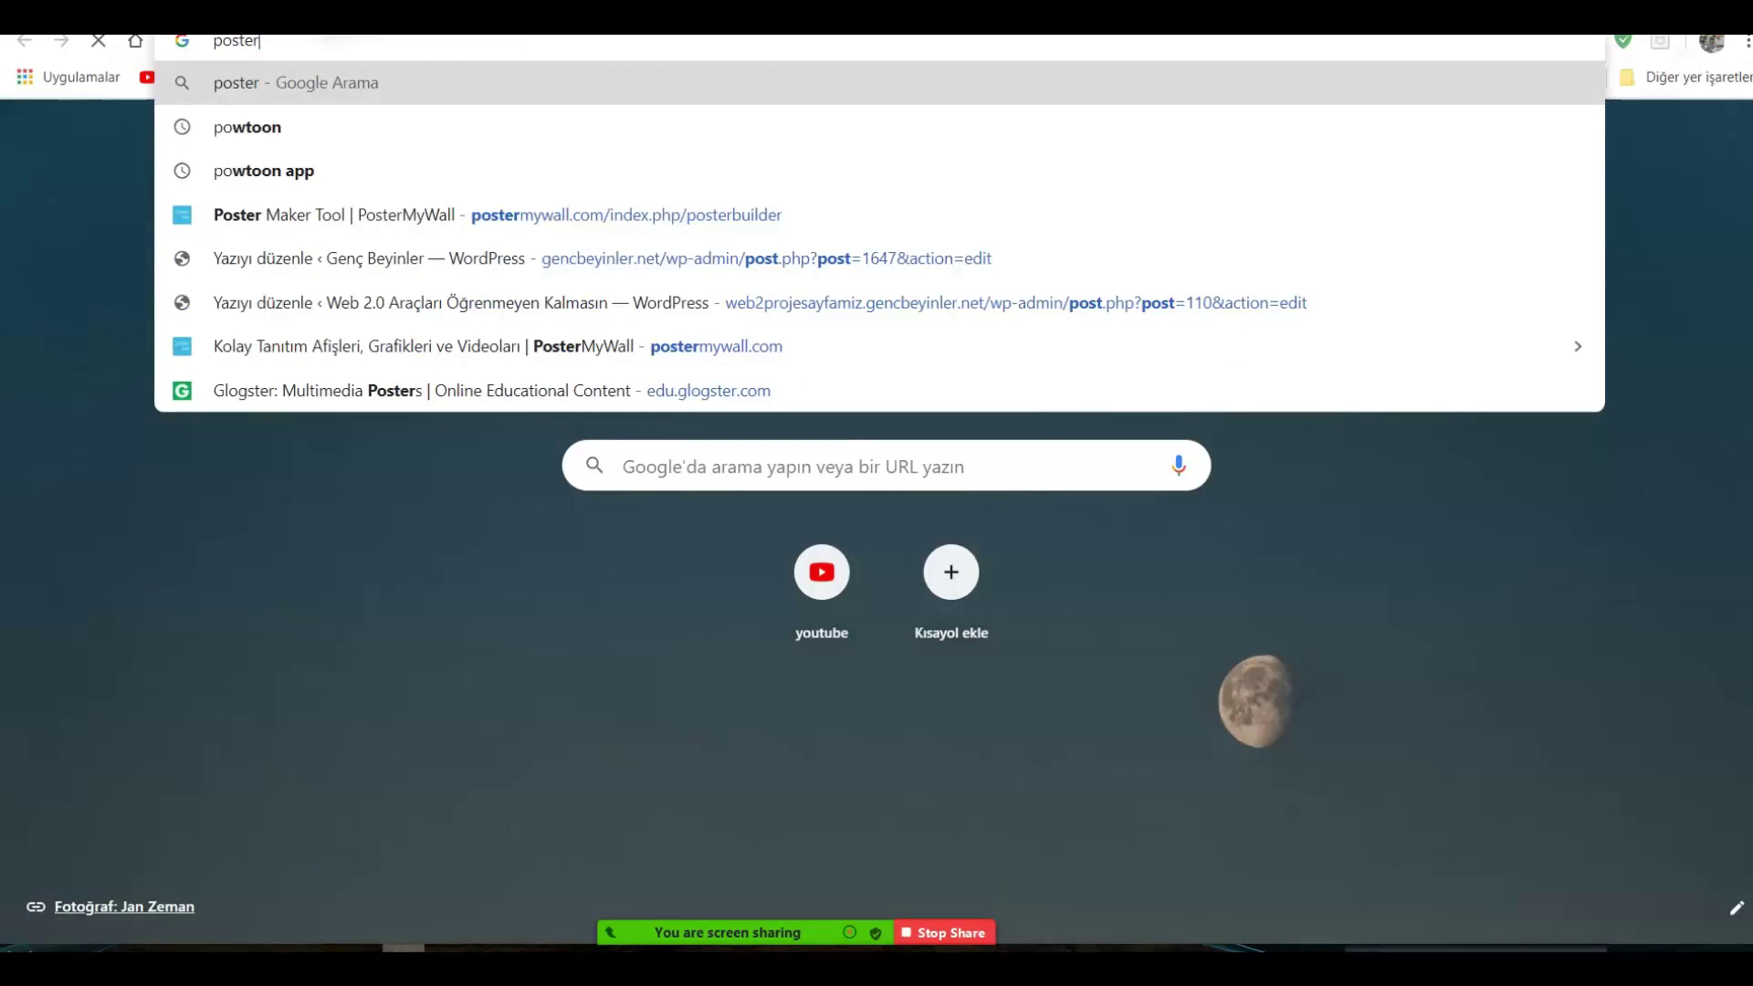
{"action": "key", "text": "Down"}
{"action": "key", "text": "Escape"}
{"action": "key", "text": "Escape"}
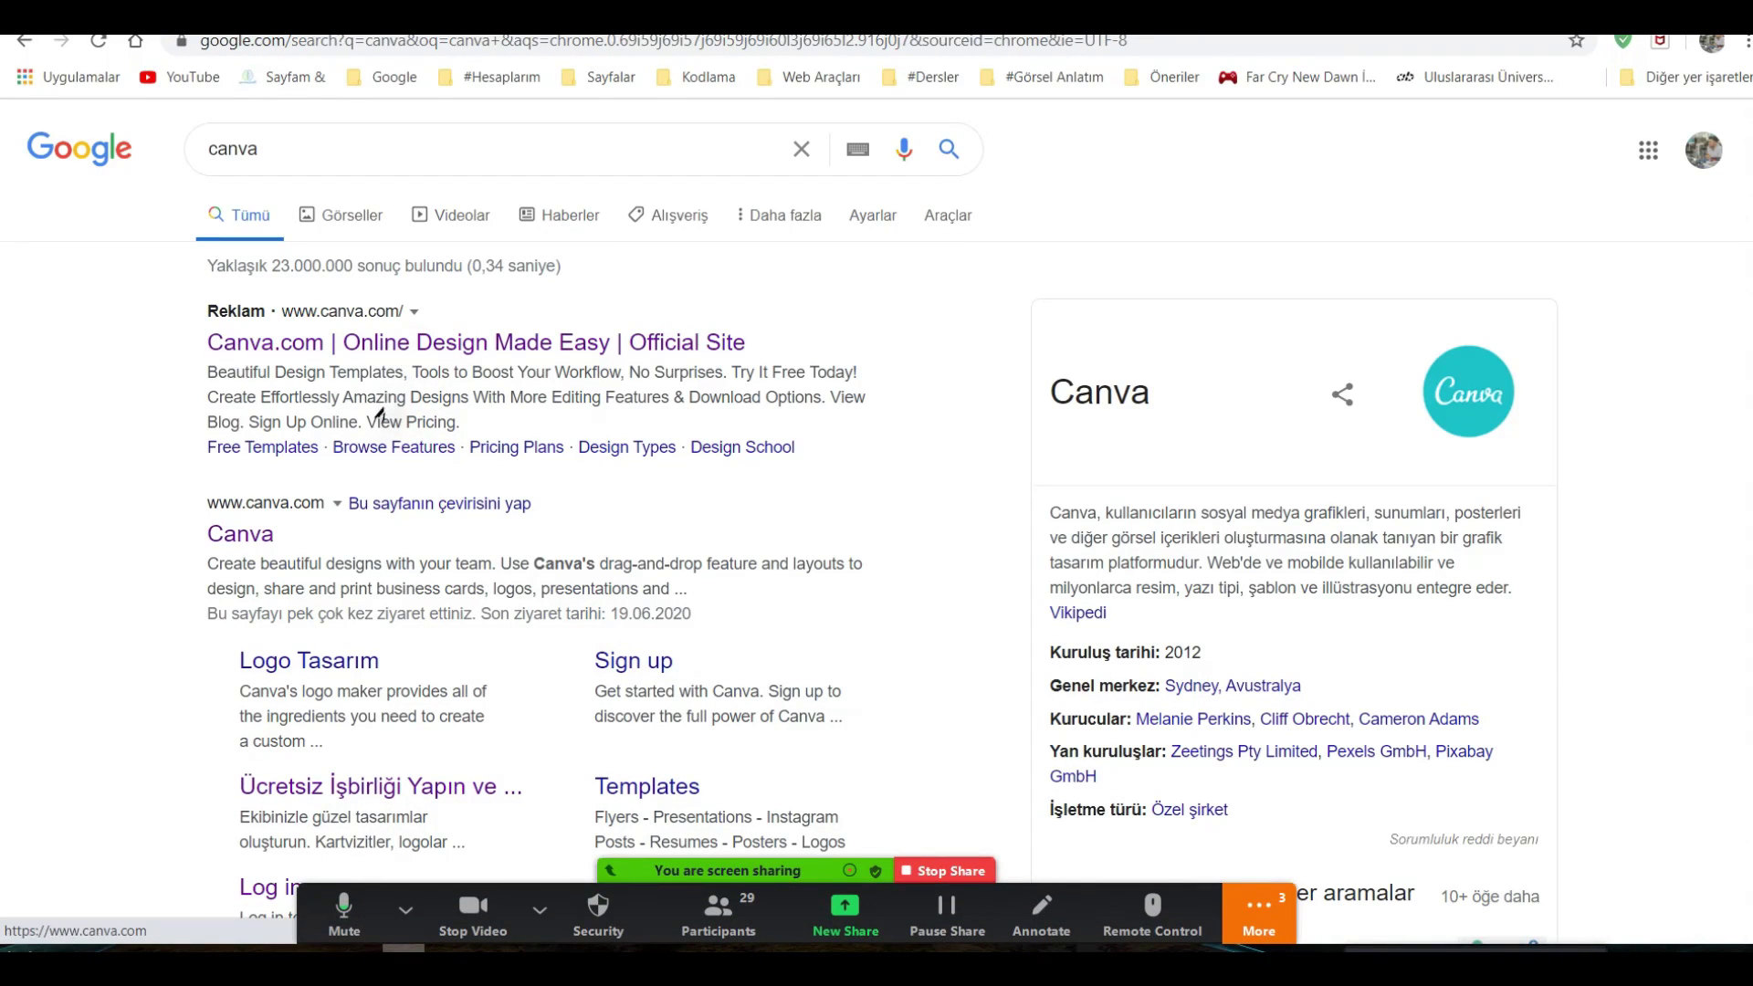
{"action": "left_click", "coordinate": [248, 536]}
Check the latest messages in the Zoom group chat and minimize the chat window.
{"action": "left_click", "coordinate": [1259, 913]}
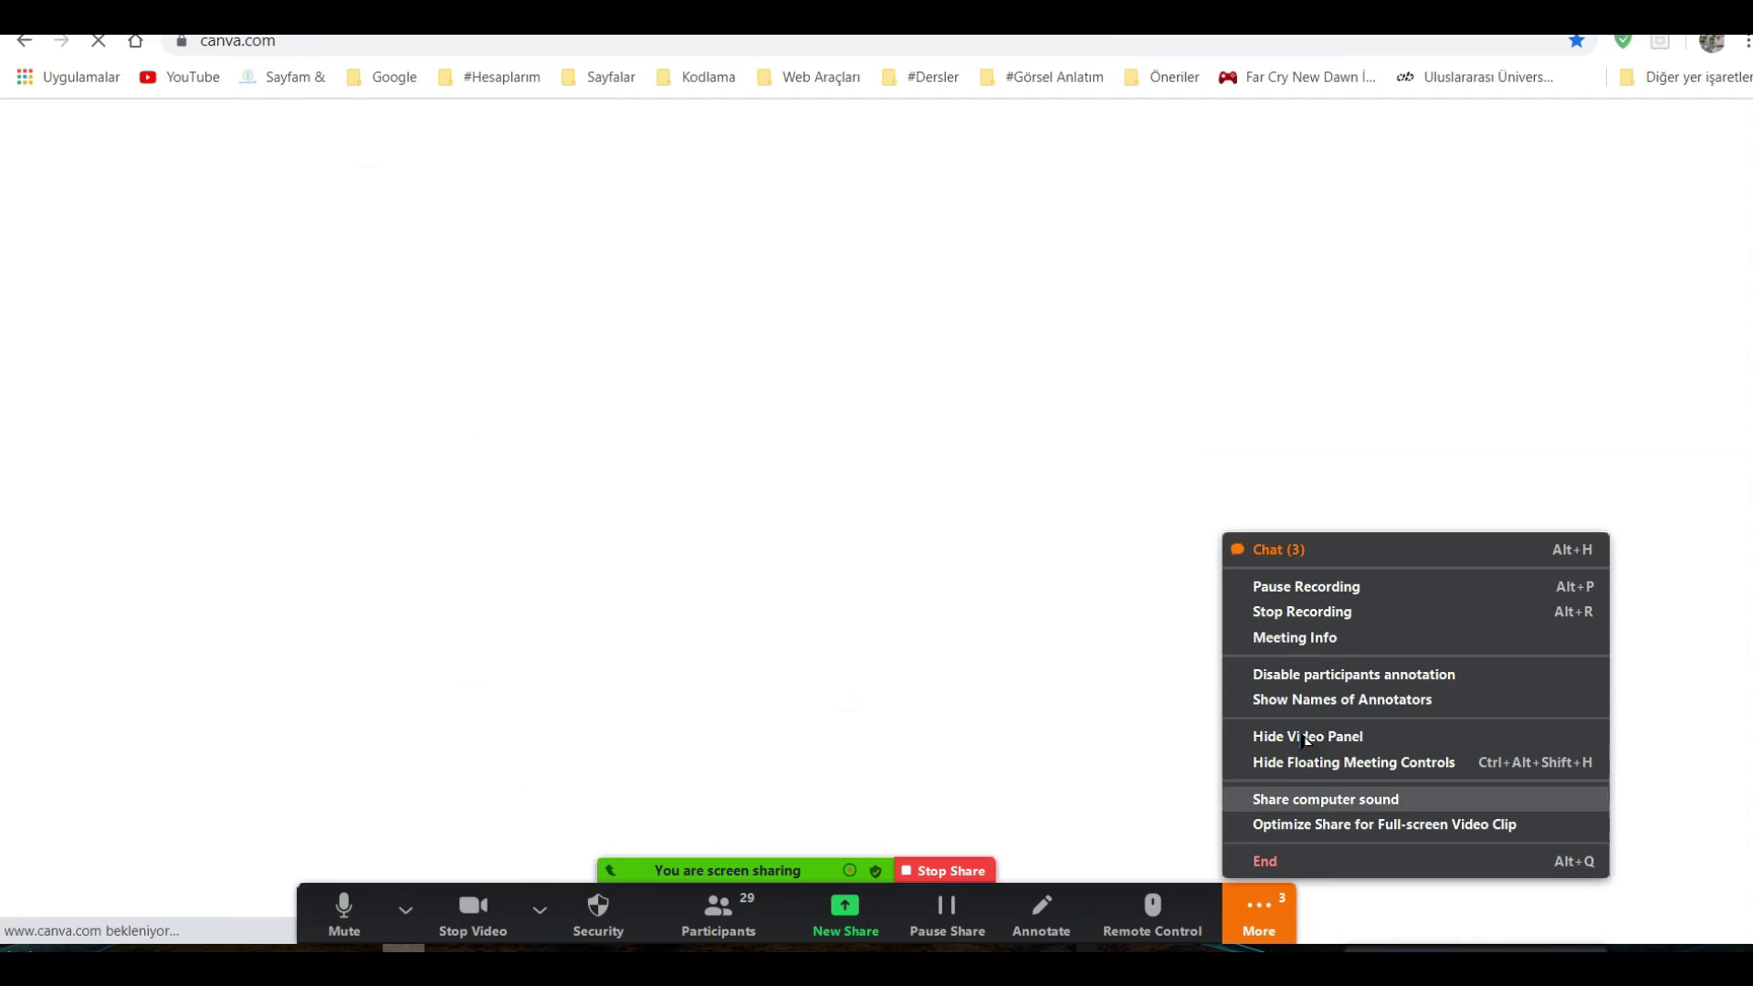
{"action": "left_click", "coordinate": [1278, 548]}
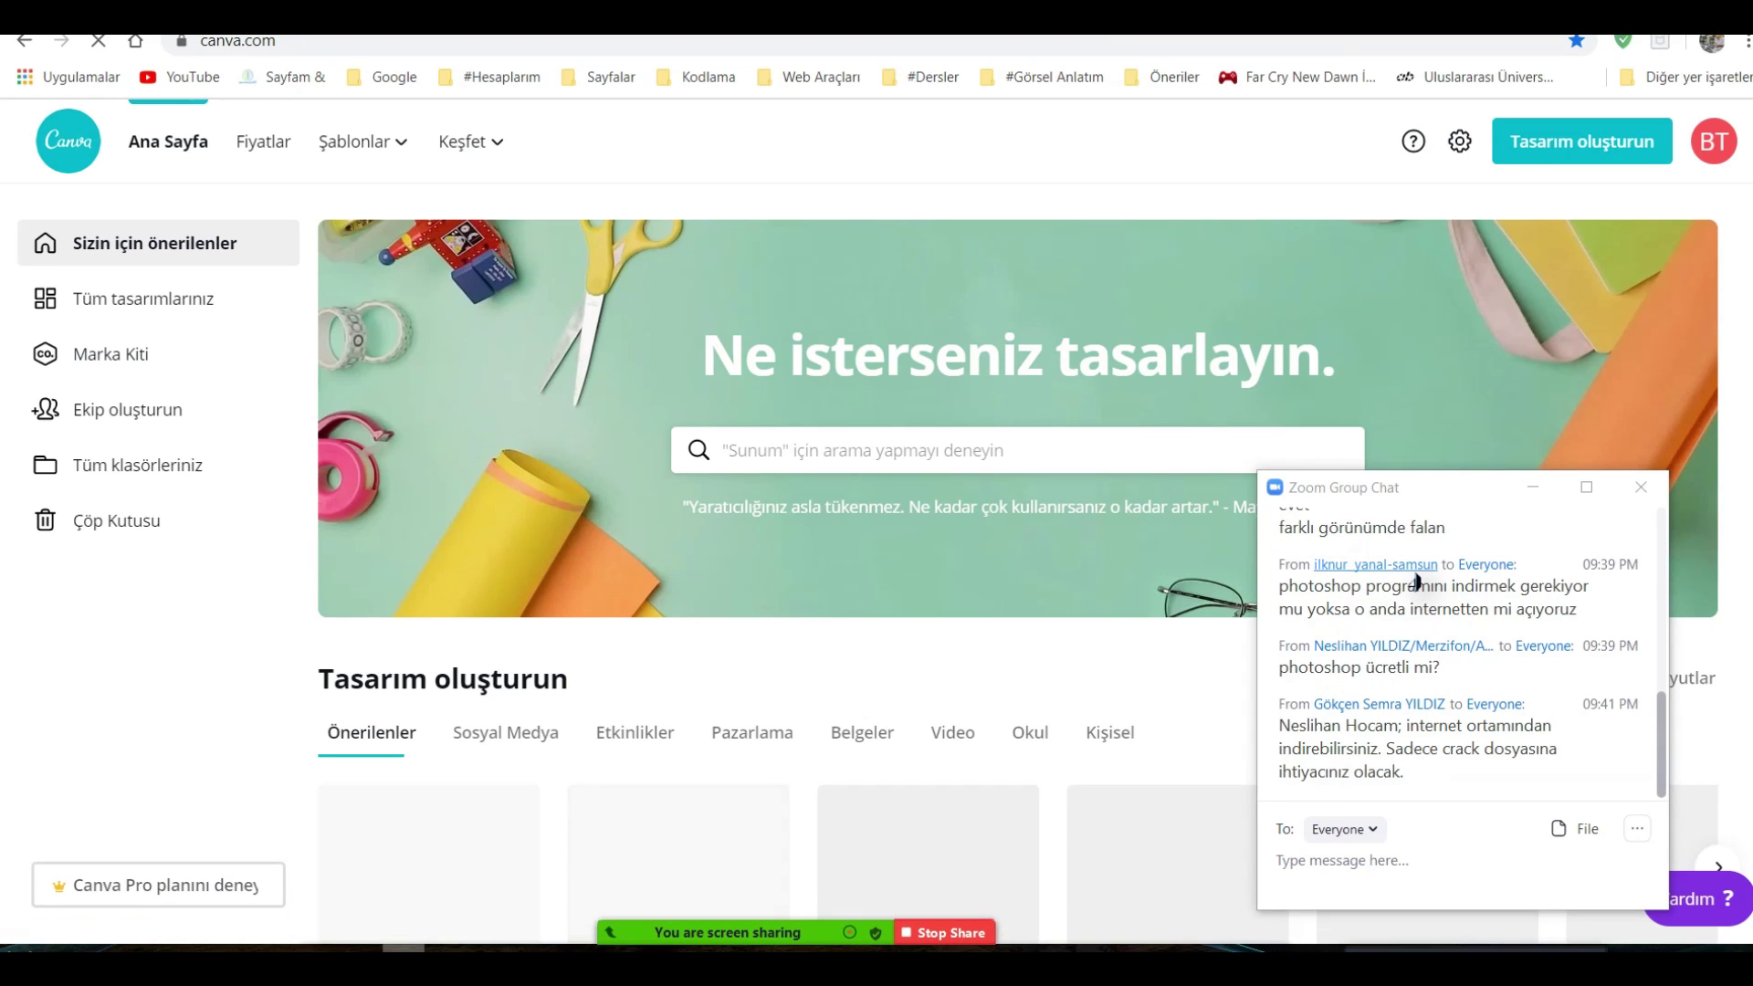
{"action": "left_click", "coordinate": [1534, 487]}
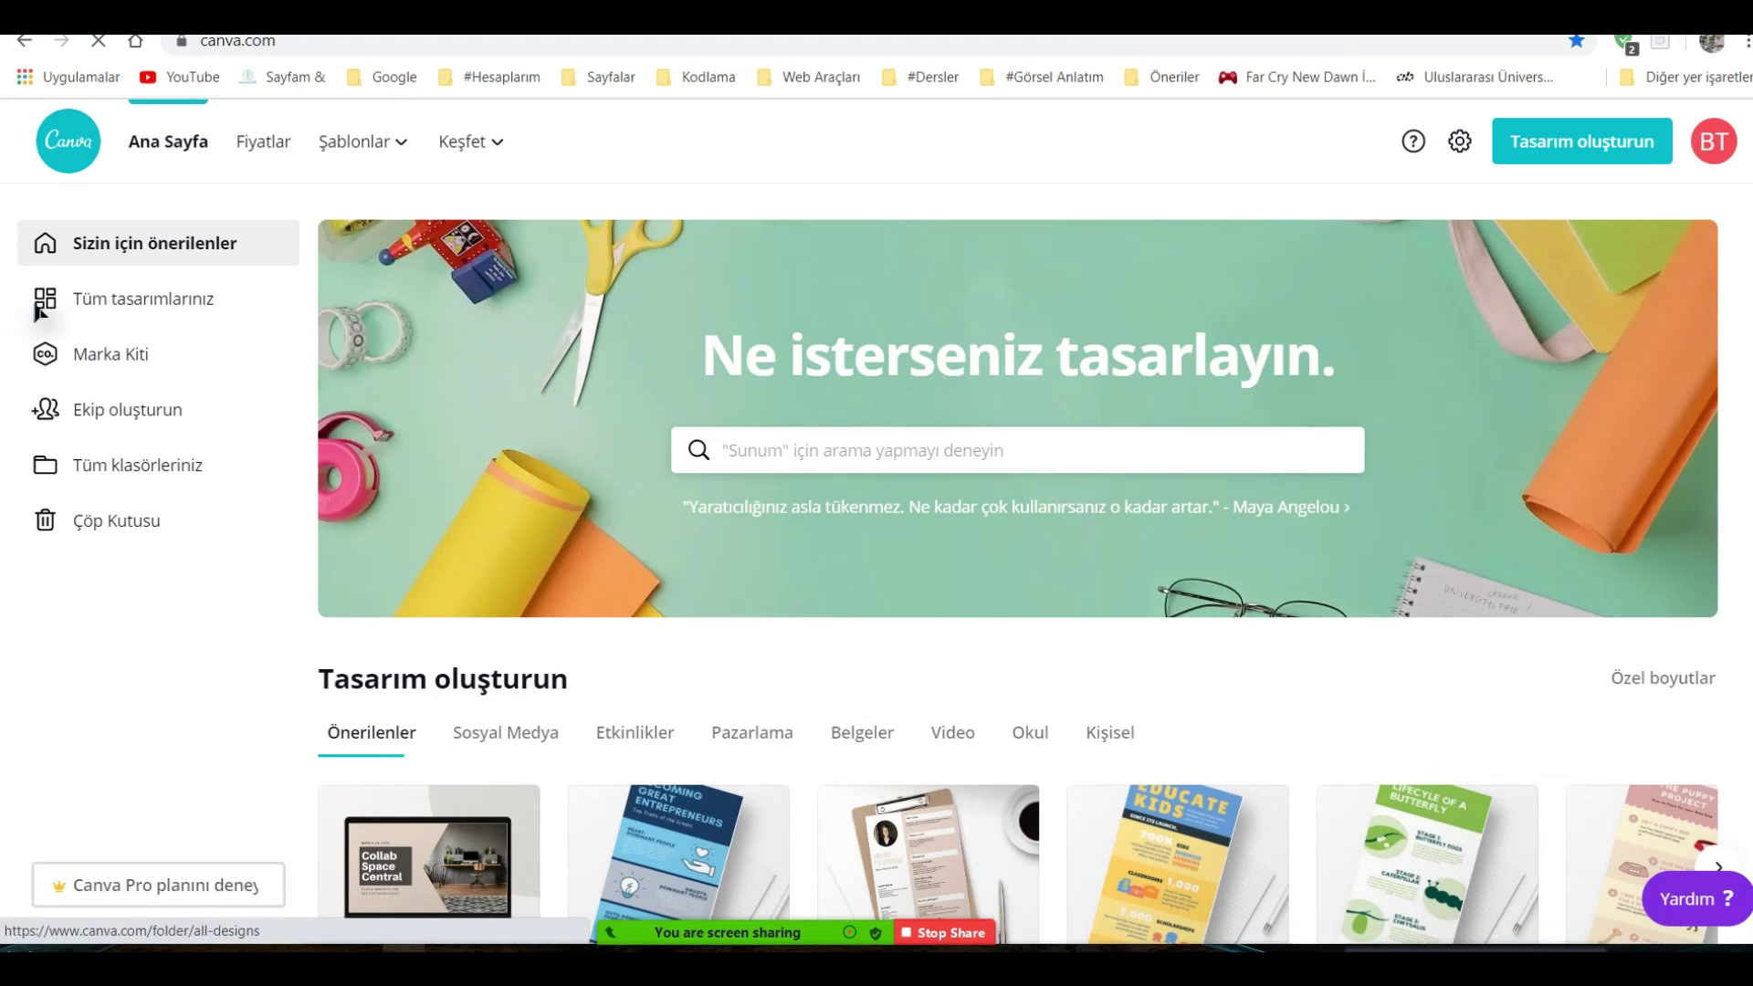
Look through the list of all saved Canva designs and return to the recommendations page.
{"action": "left_click", "coordinate": [205, 304]}
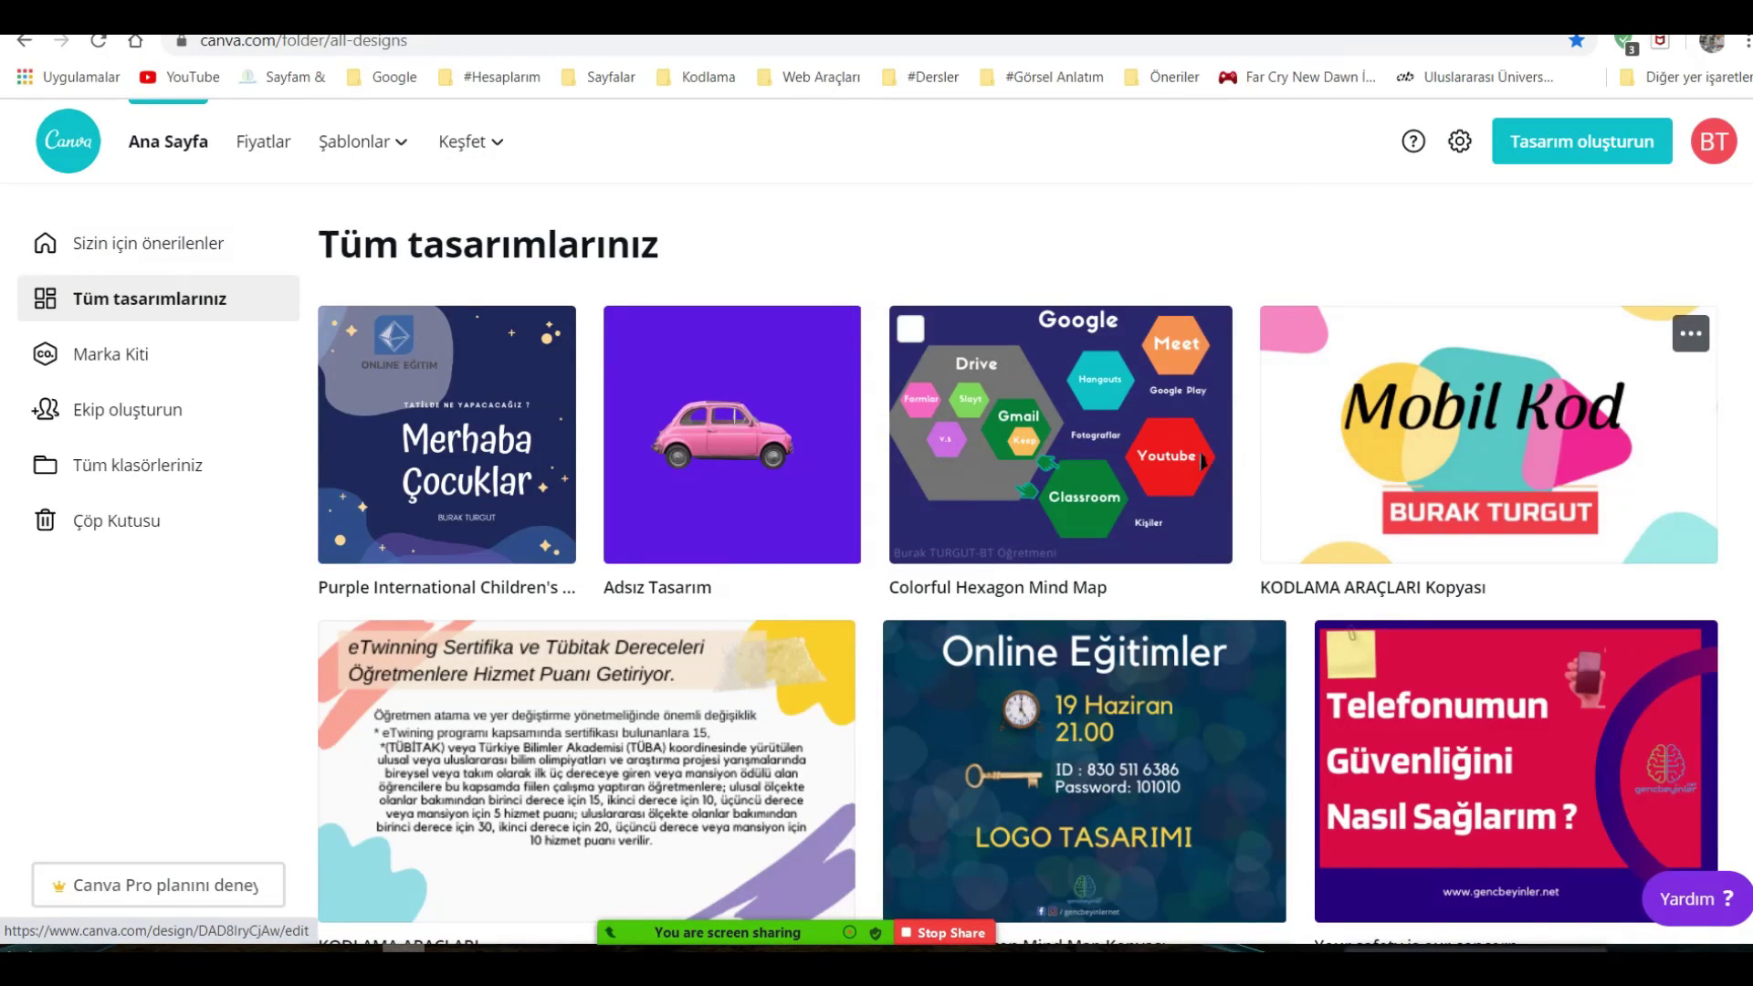
{"action": "scroll", "coordinate": [694, 384], "scroll_direction": "down", "scroll_amount": 3}
{"action": "scroll", "coordinate": [386, 331], "scroll_direction": "up", "scroll_amount": 3}
{"action": "left_click", "coordinate": [187, 242]}
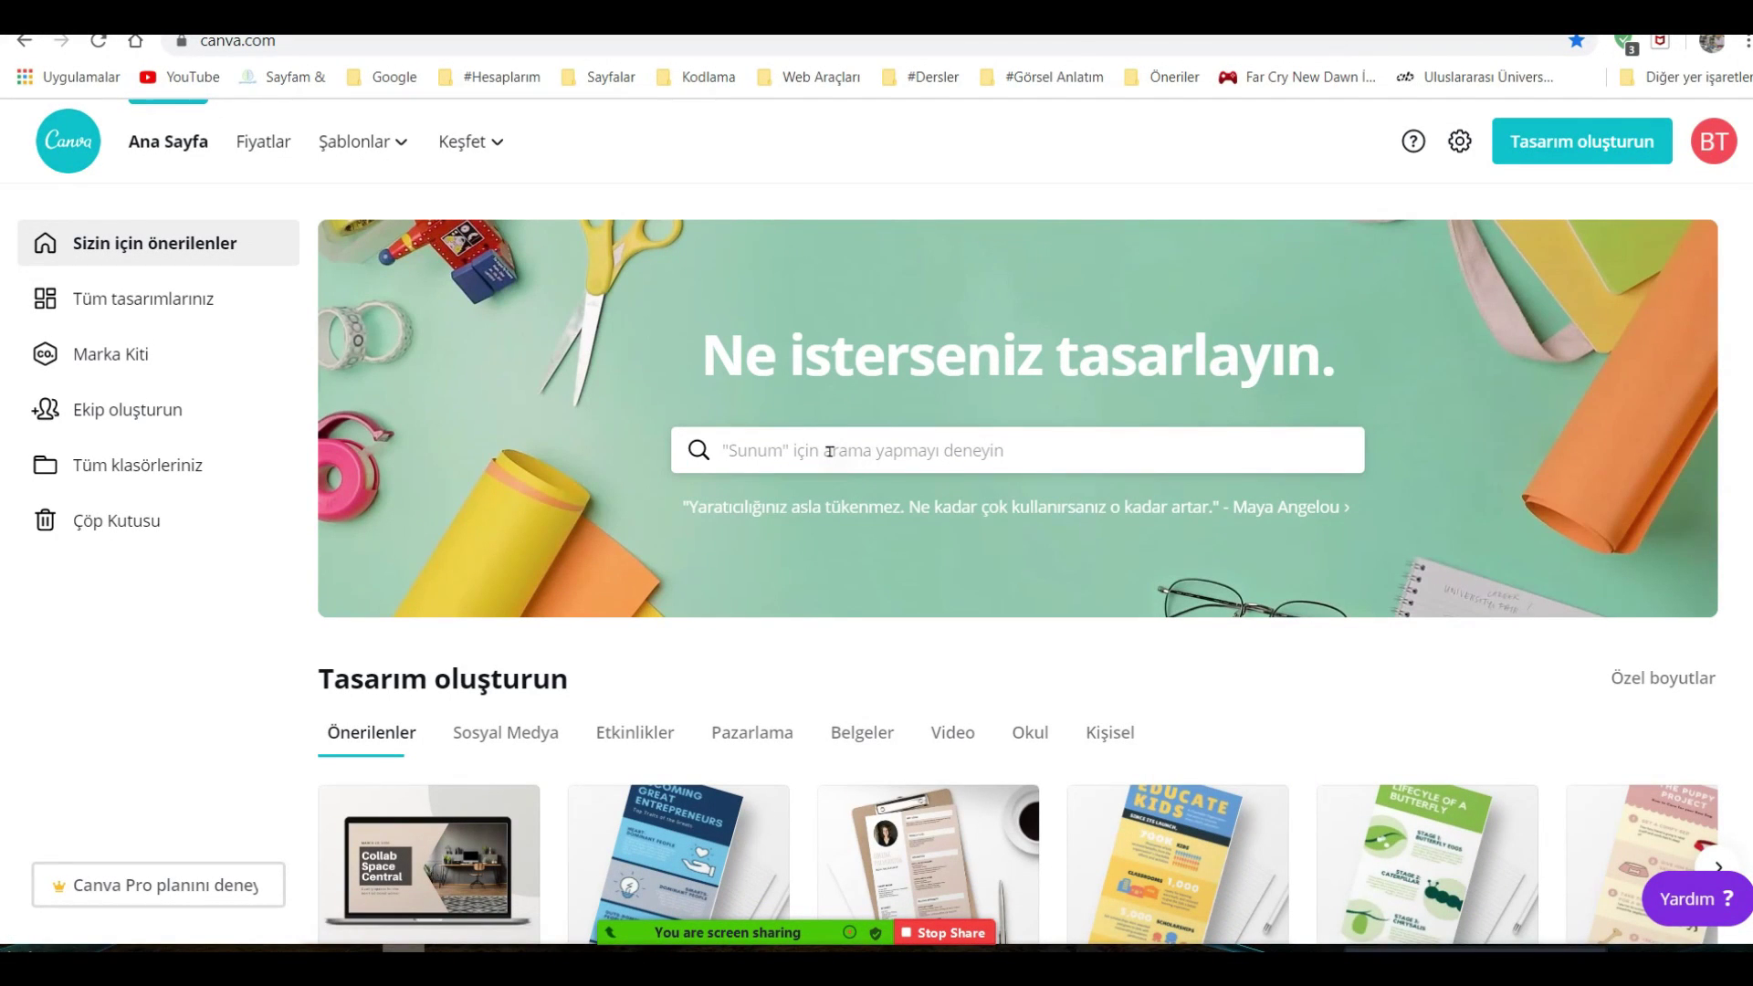
Search the Canva templates for school and open the "Welcome back, students!" poster with the school building for editing.
{"action": "type", "text": "sch"}
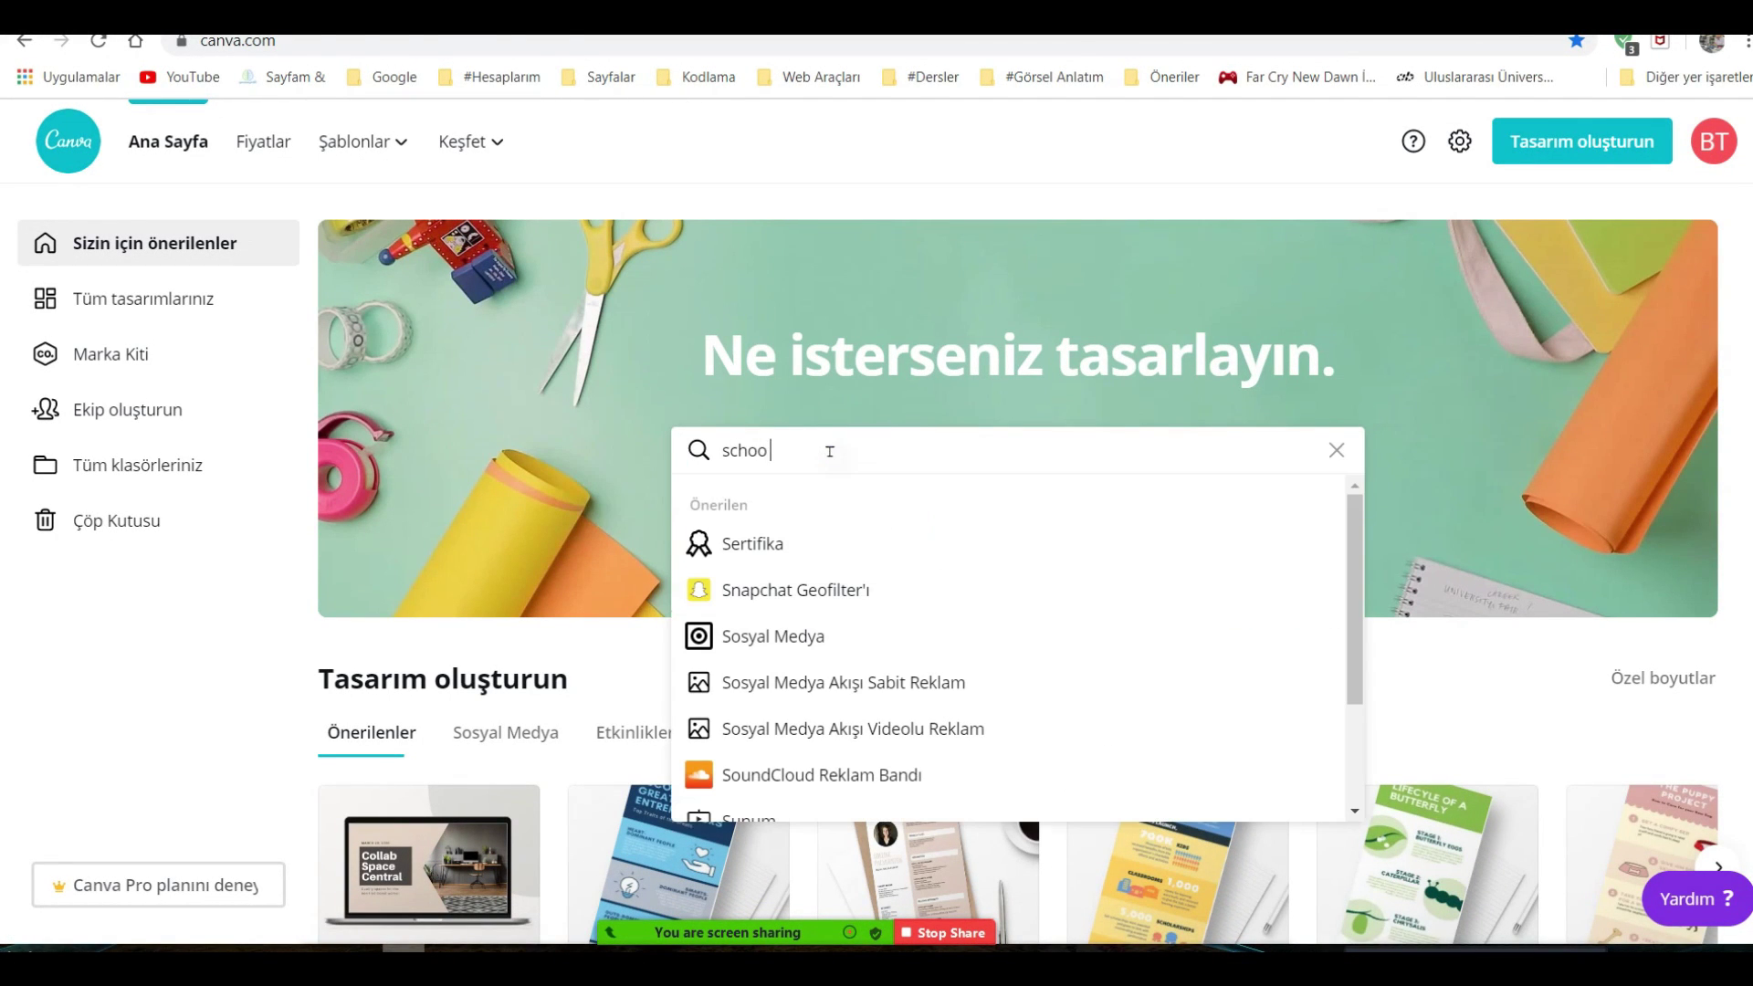
{"action": "type", "text": "oo"}
{"action": "key", "text": "Return"}
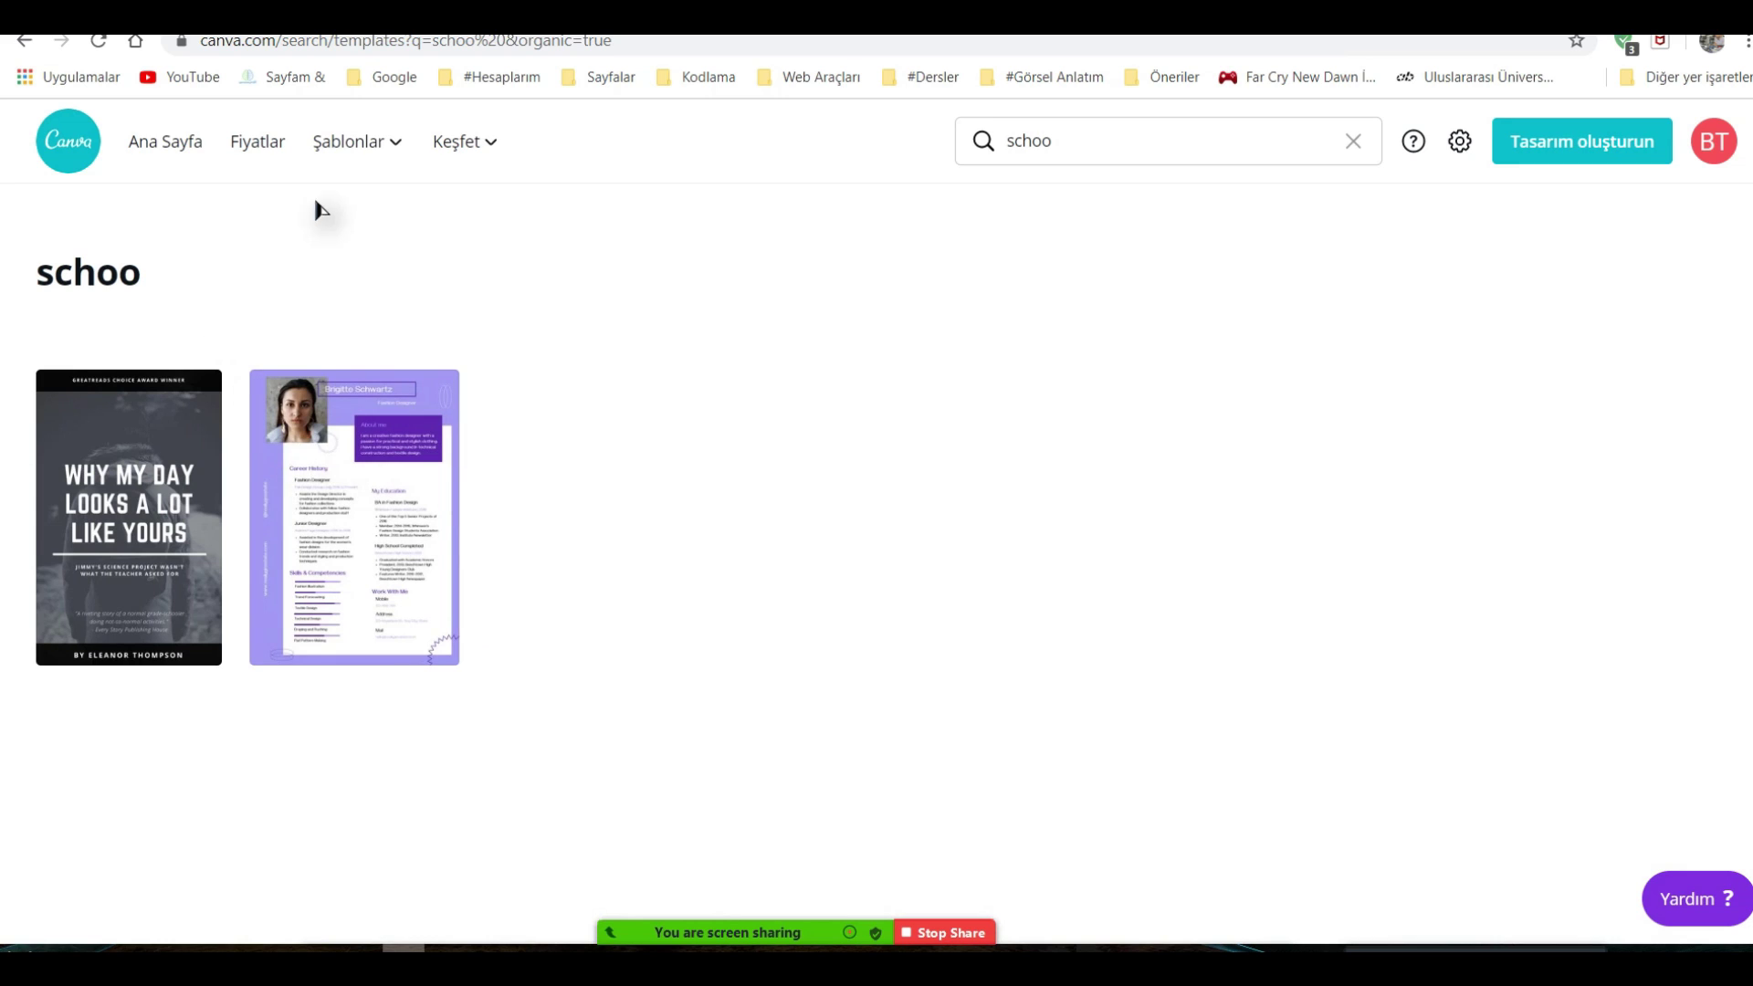
{"action": "left_click", "coordinate": [1152, 140]}
{"action": "type", "text": "l"}
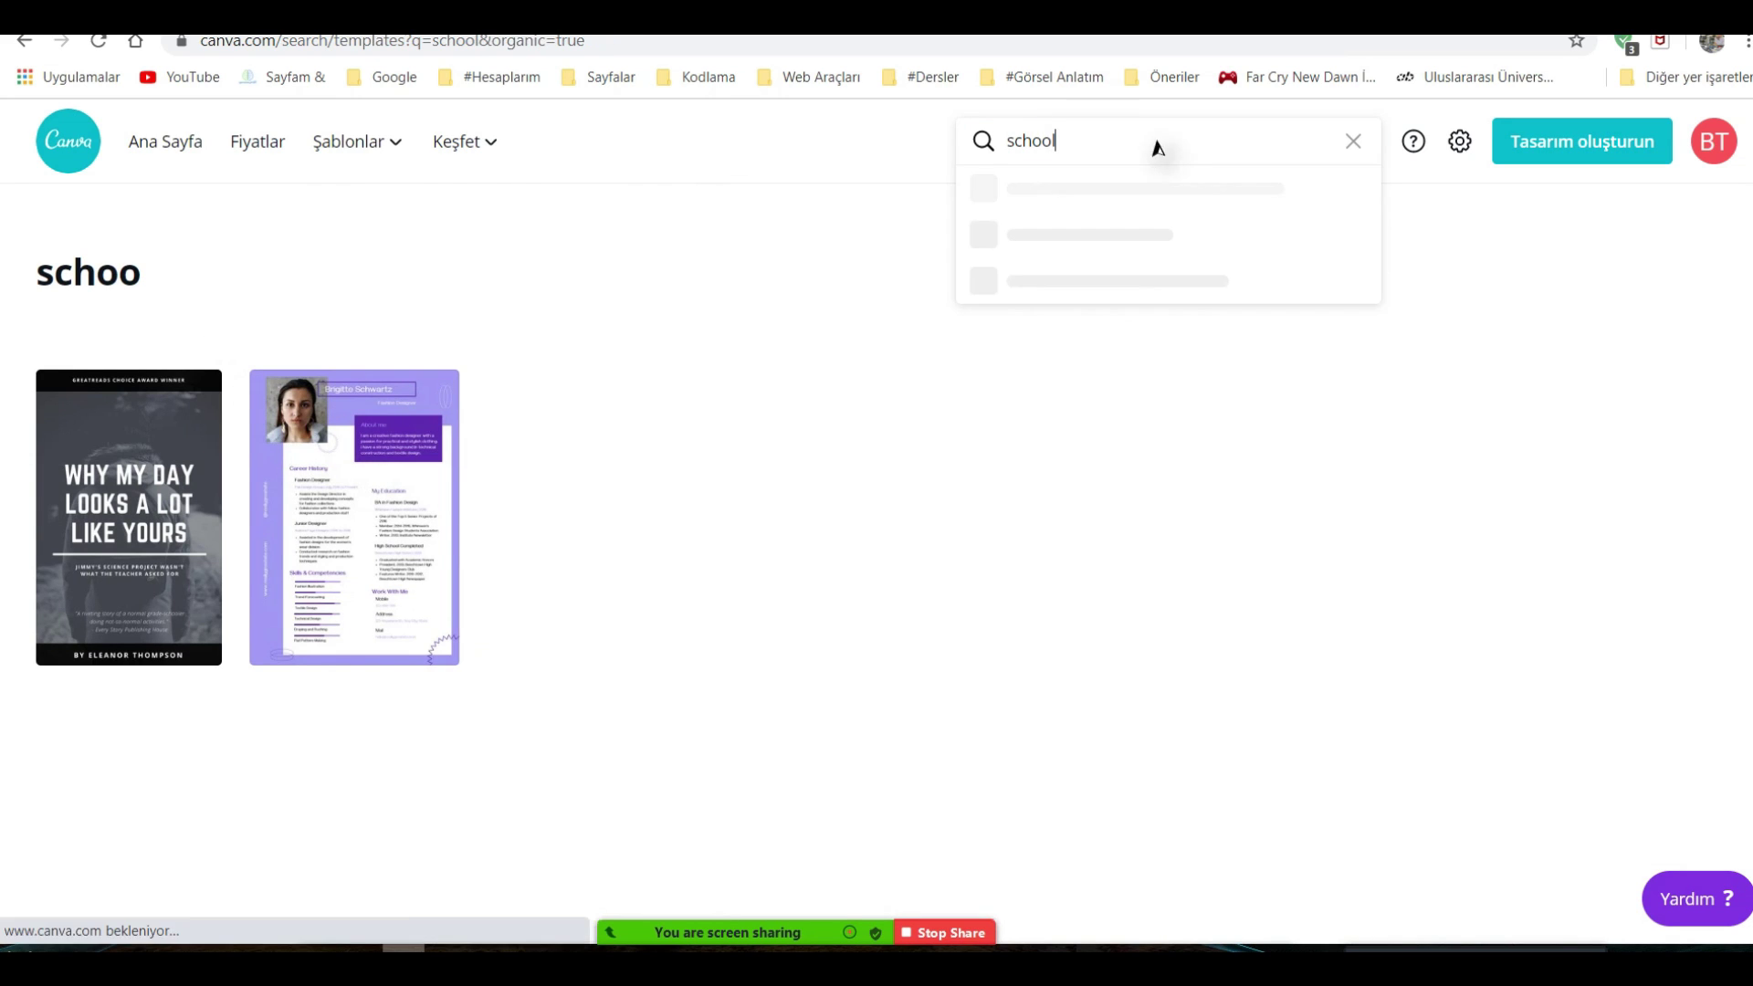
{"action": "key", "text": "Return"}
{"action": "scroll", "coordinate": [500, 374], "scroll_direction": "down", "scroll_amount": 3}
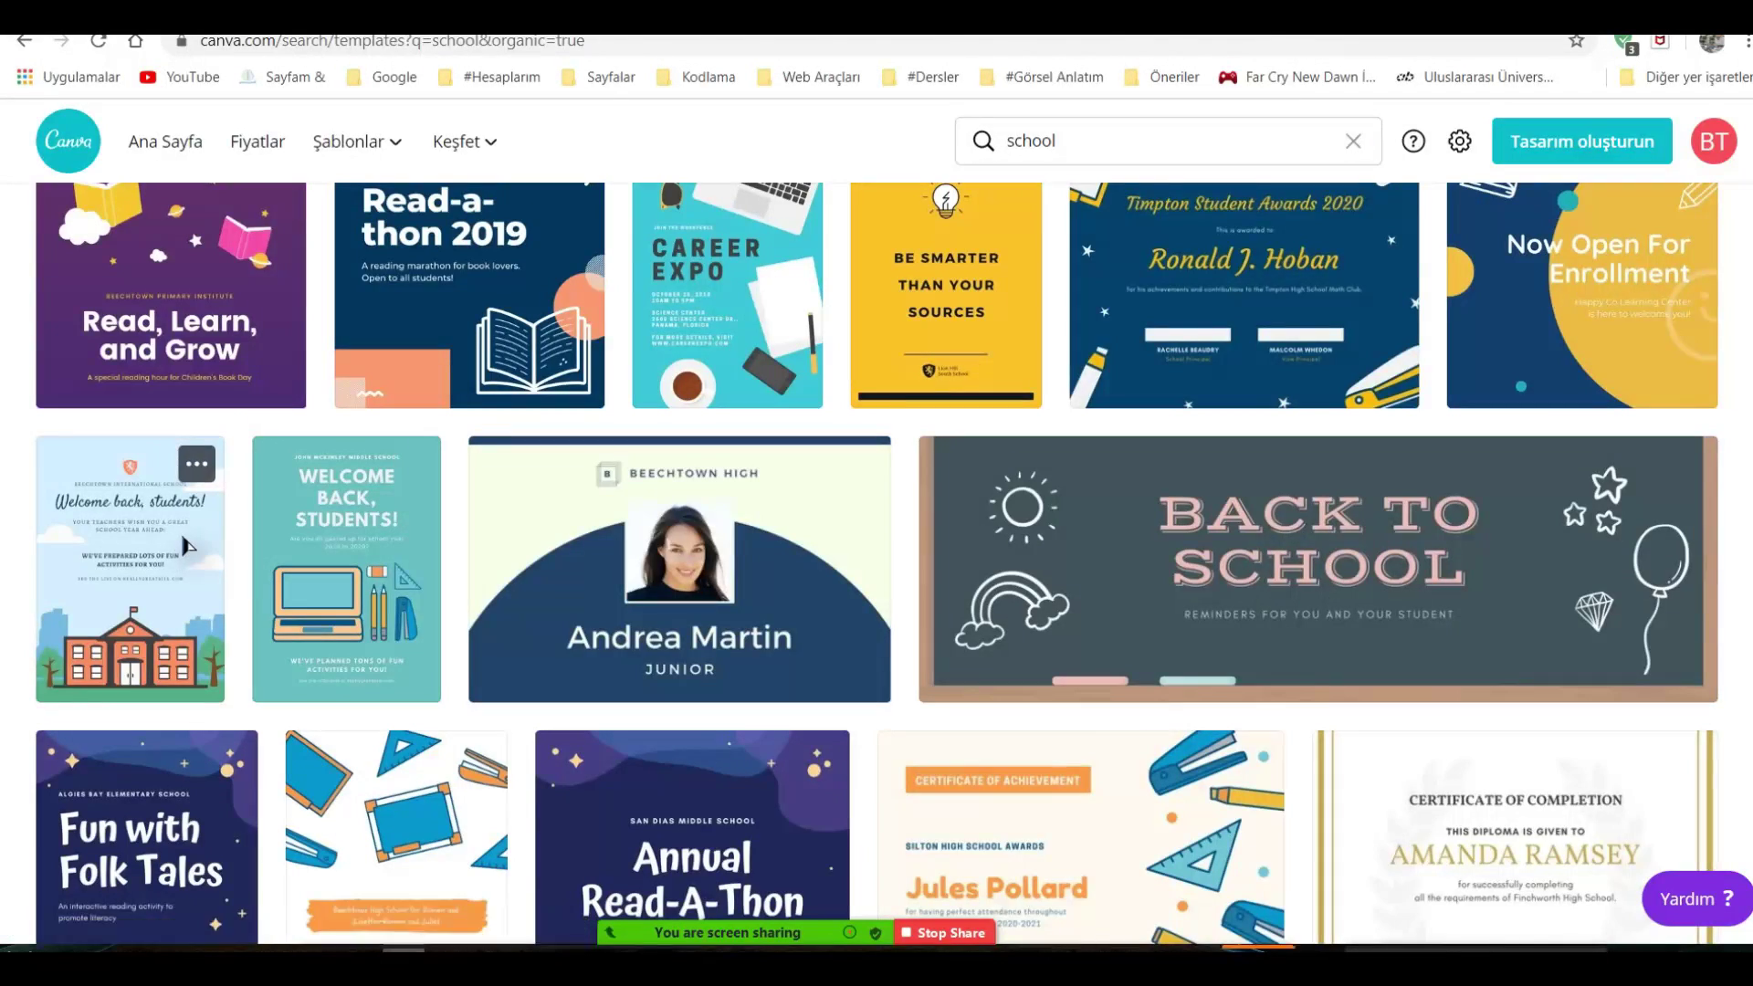
{"action": "left_click", "coordinate": [937, 343]}
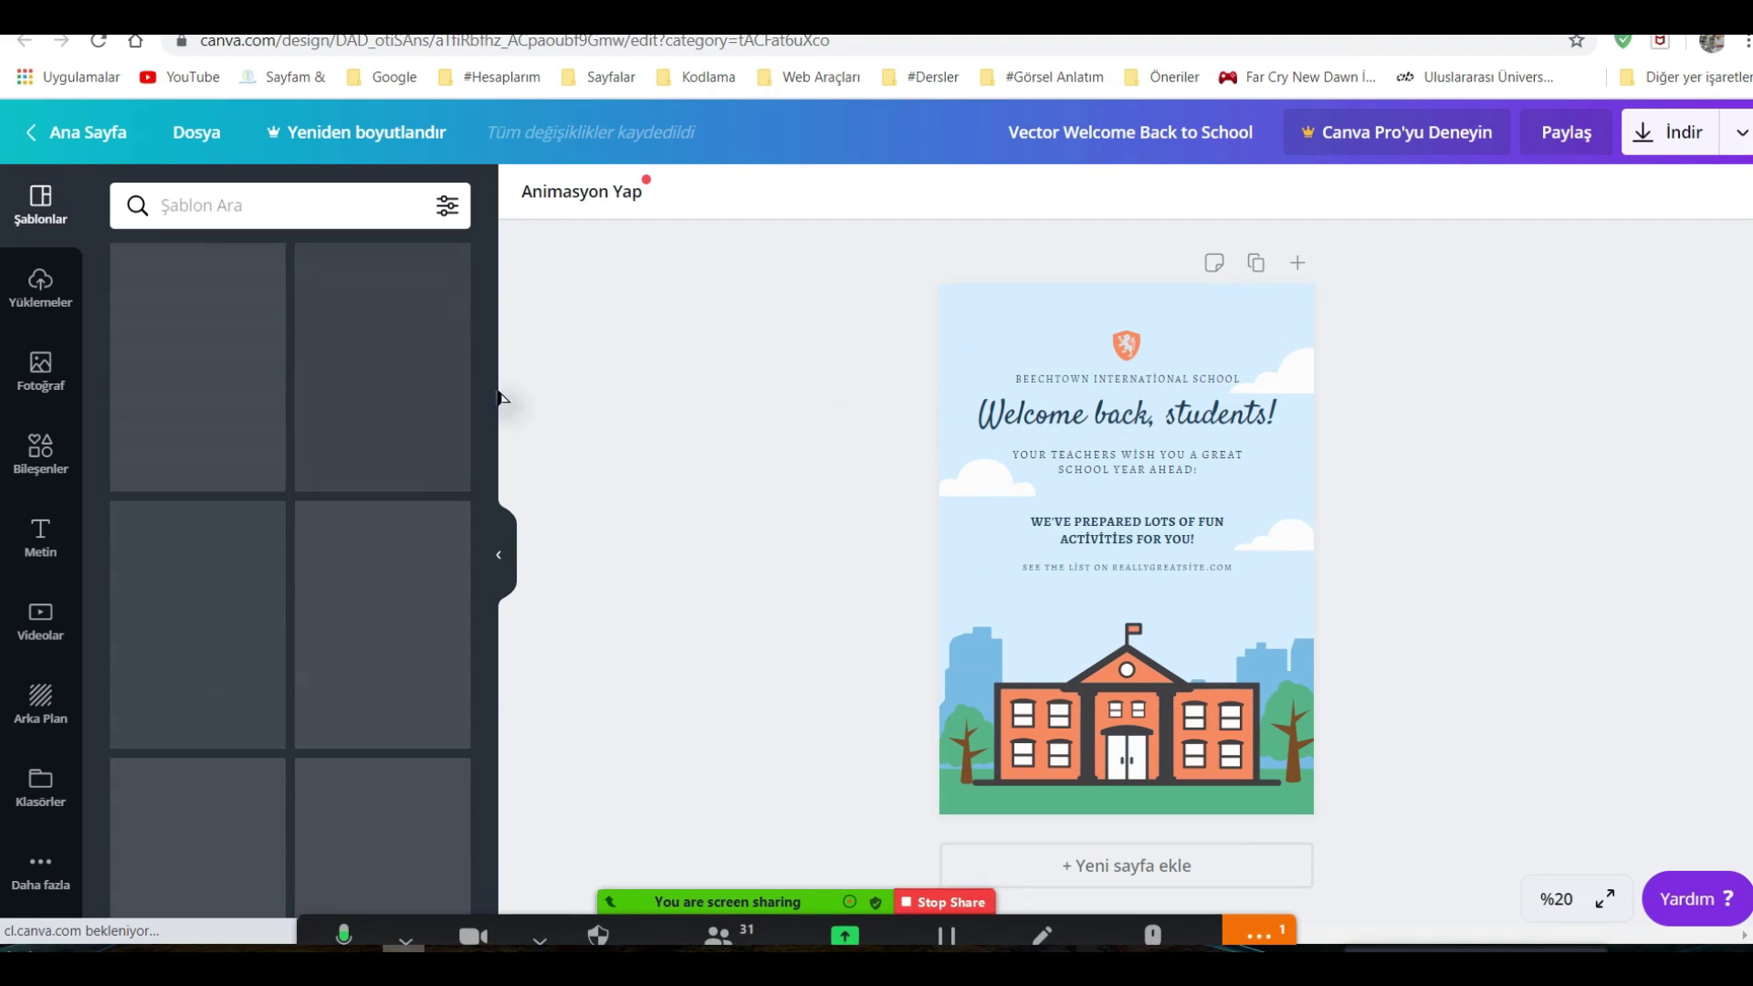
Upload the logom2 image from the desktop to the design's uploads and set the poster's zoom to 75%.
{"action": "left_click", "coordinate": [46, 292]}
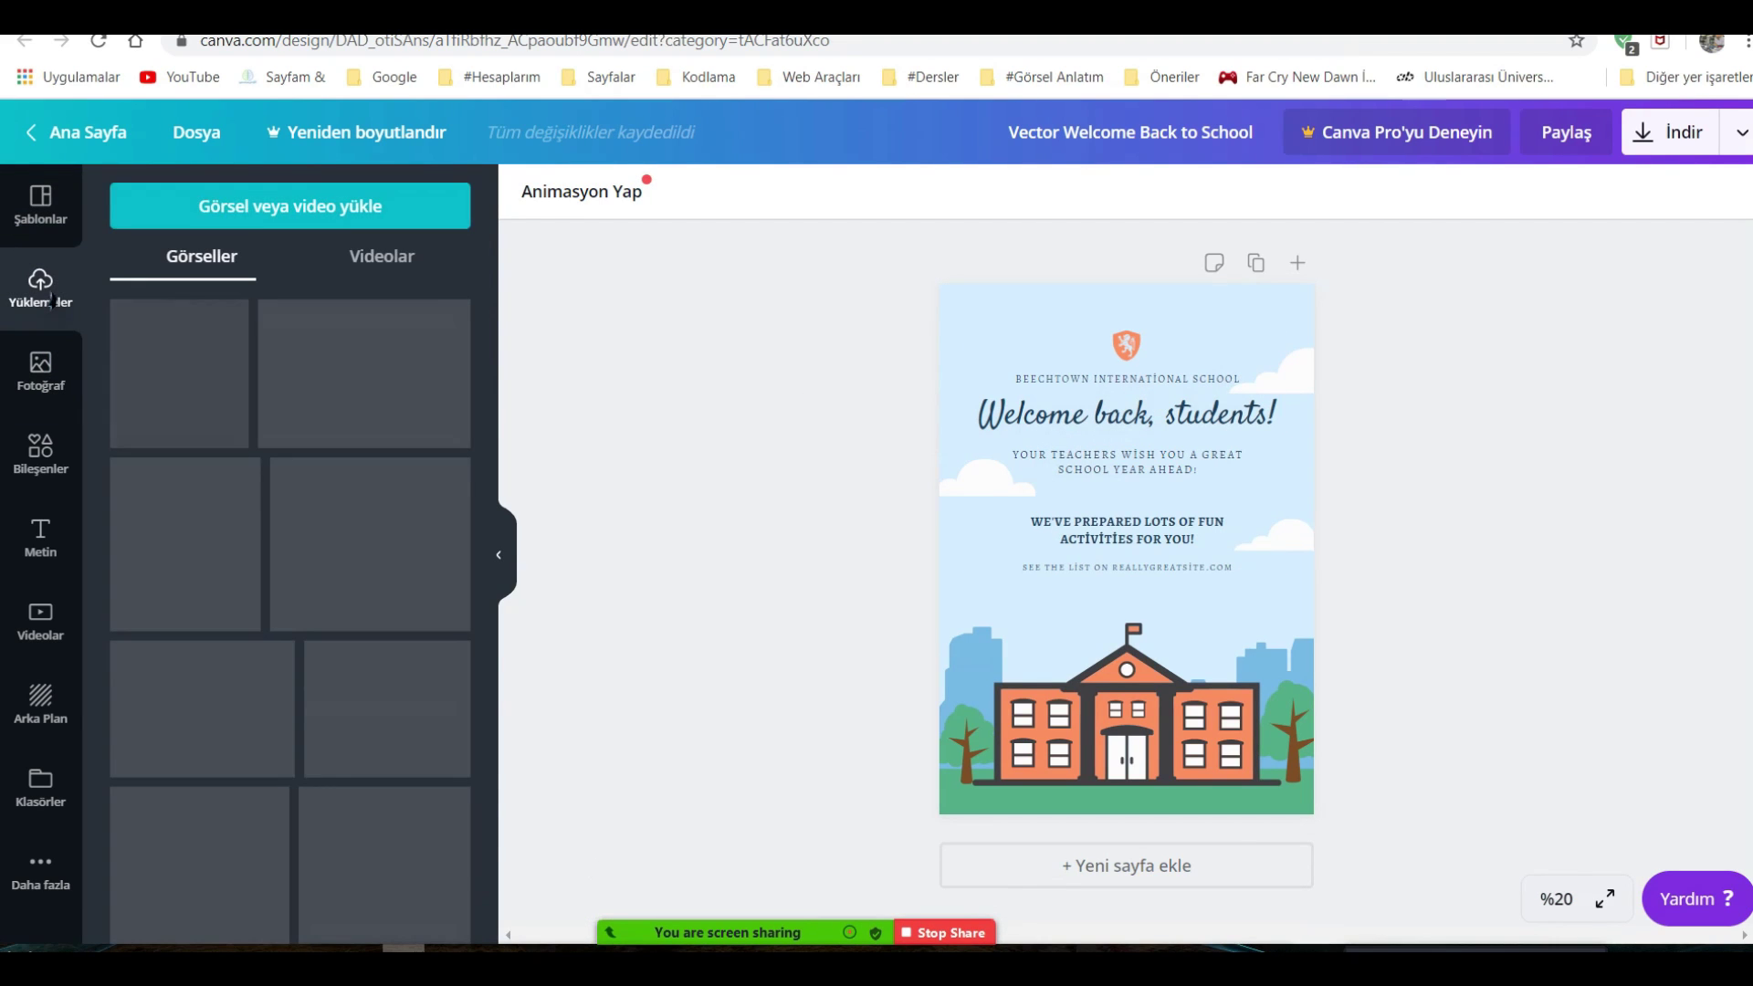
{"action": "left_click", "coordinate": [338, 220]}
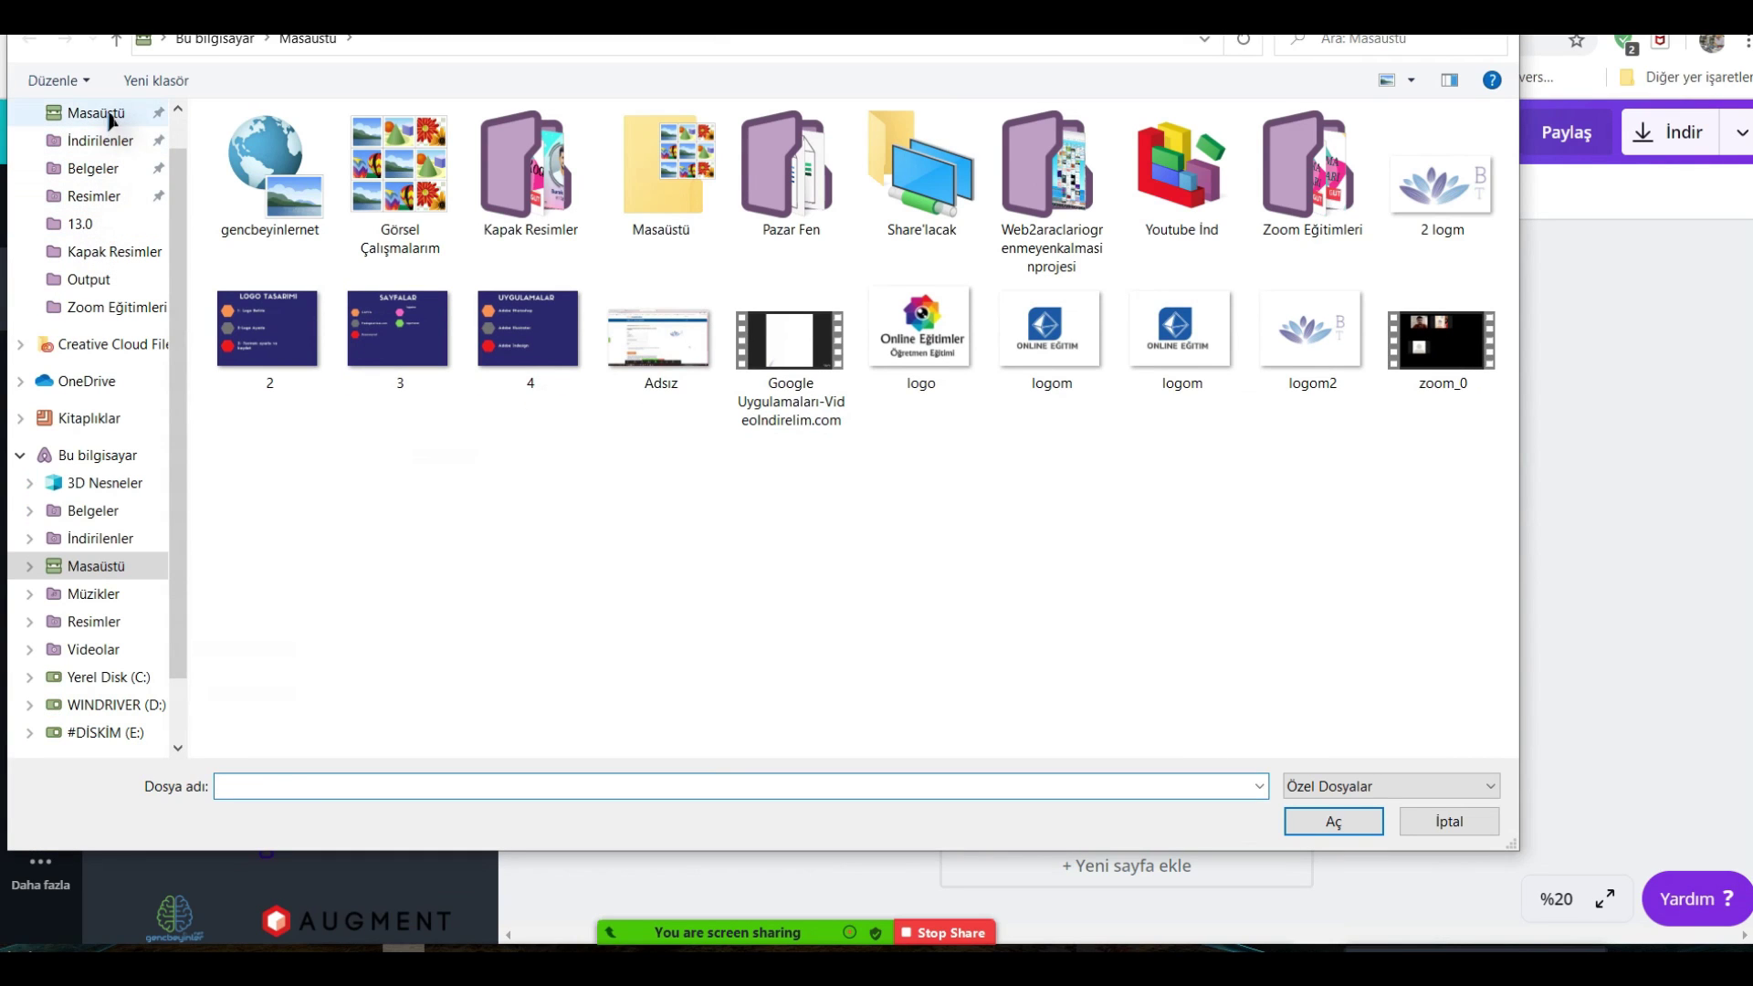
{"action": "double_click", "coordinate": [1307, 335]}
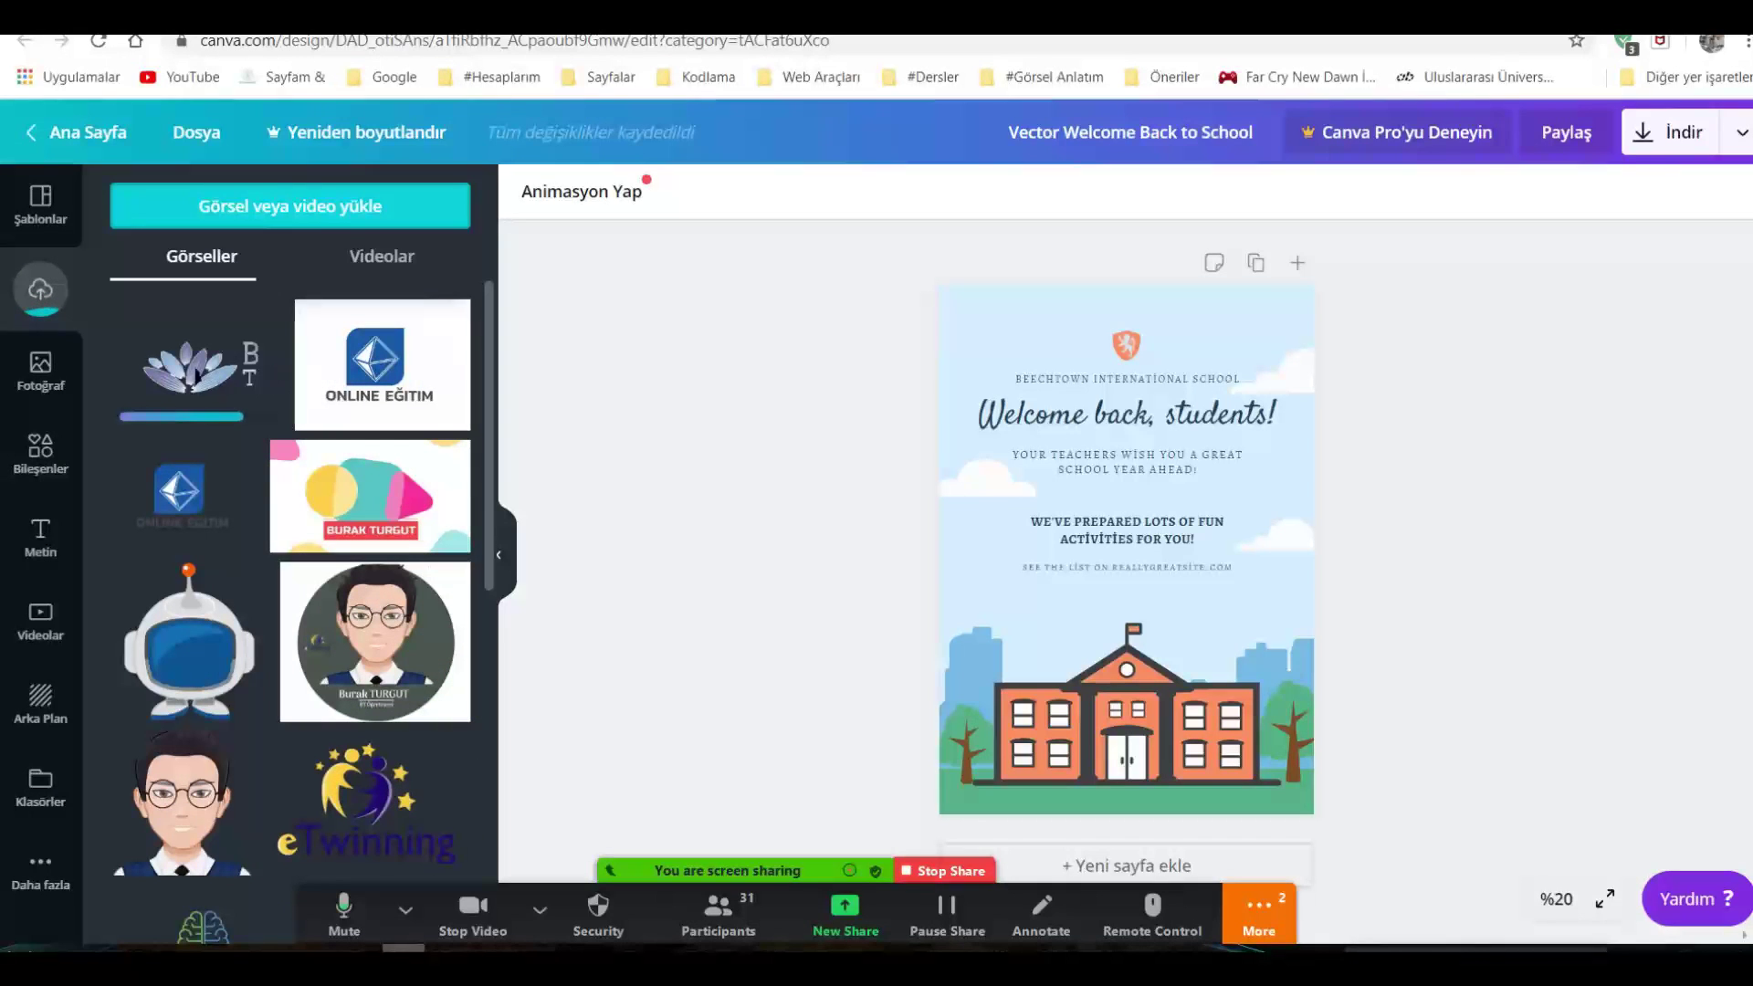
{"action": "left_click", "coordinate": [1557, 900]}
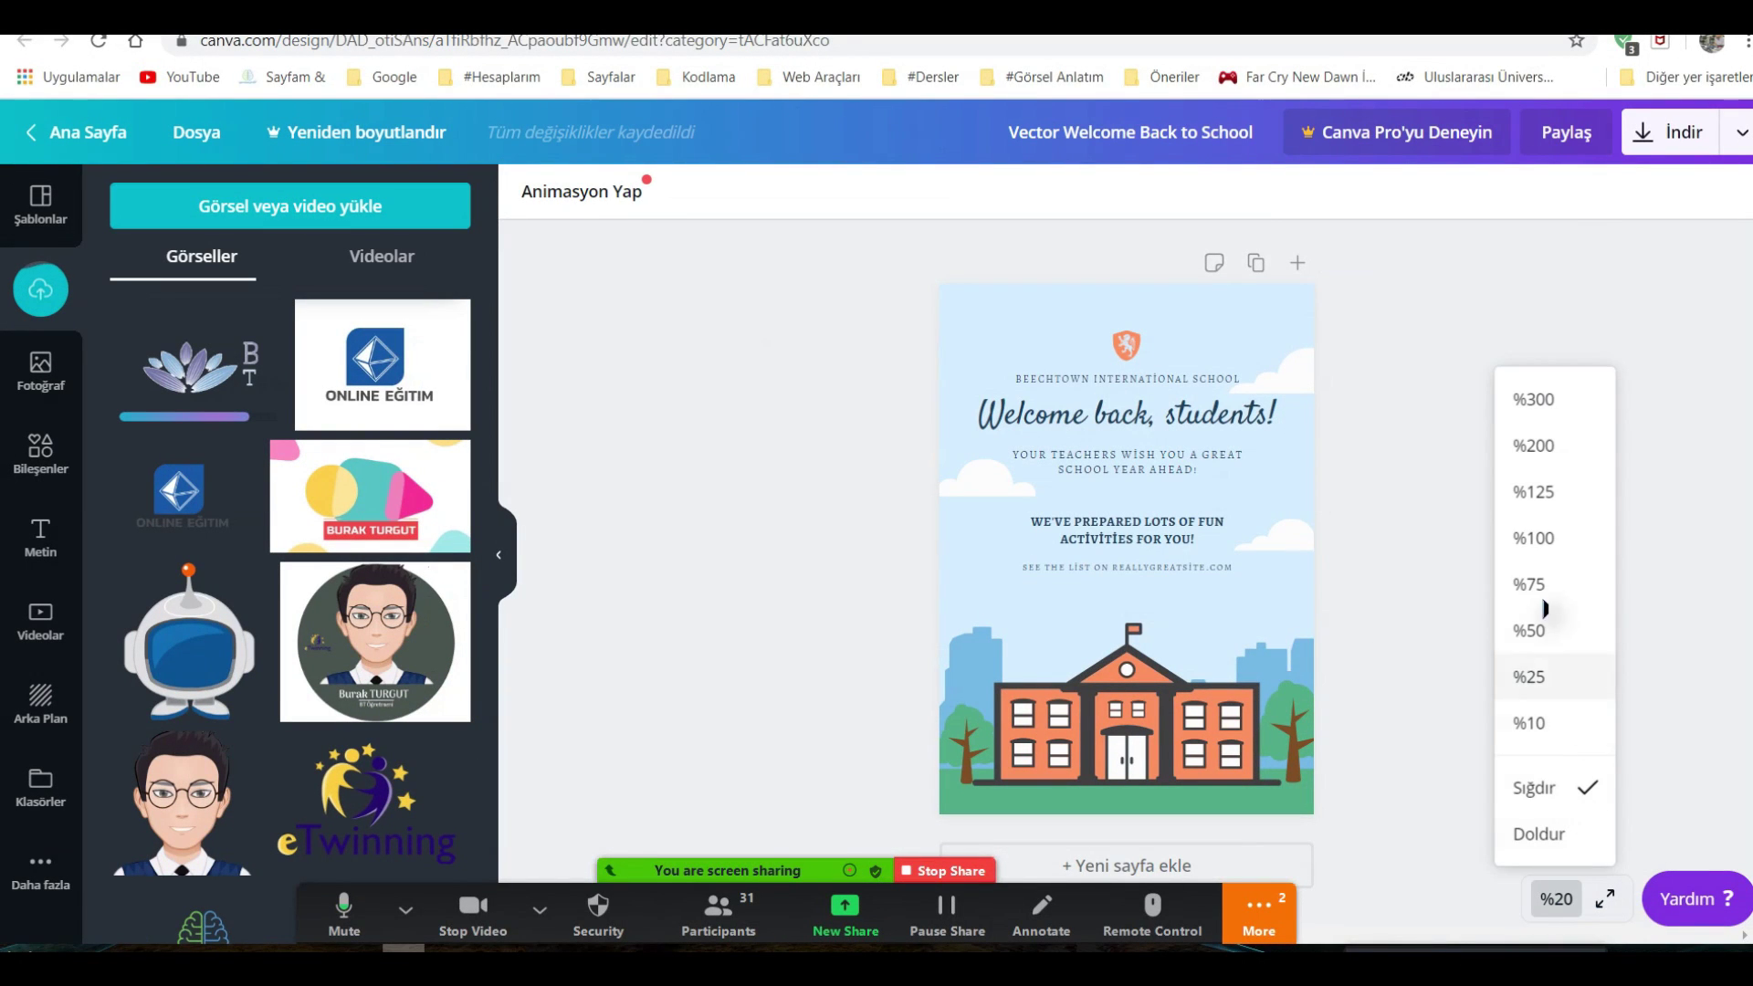
{"action": "left_click", "coordinate": [1531, 584]}
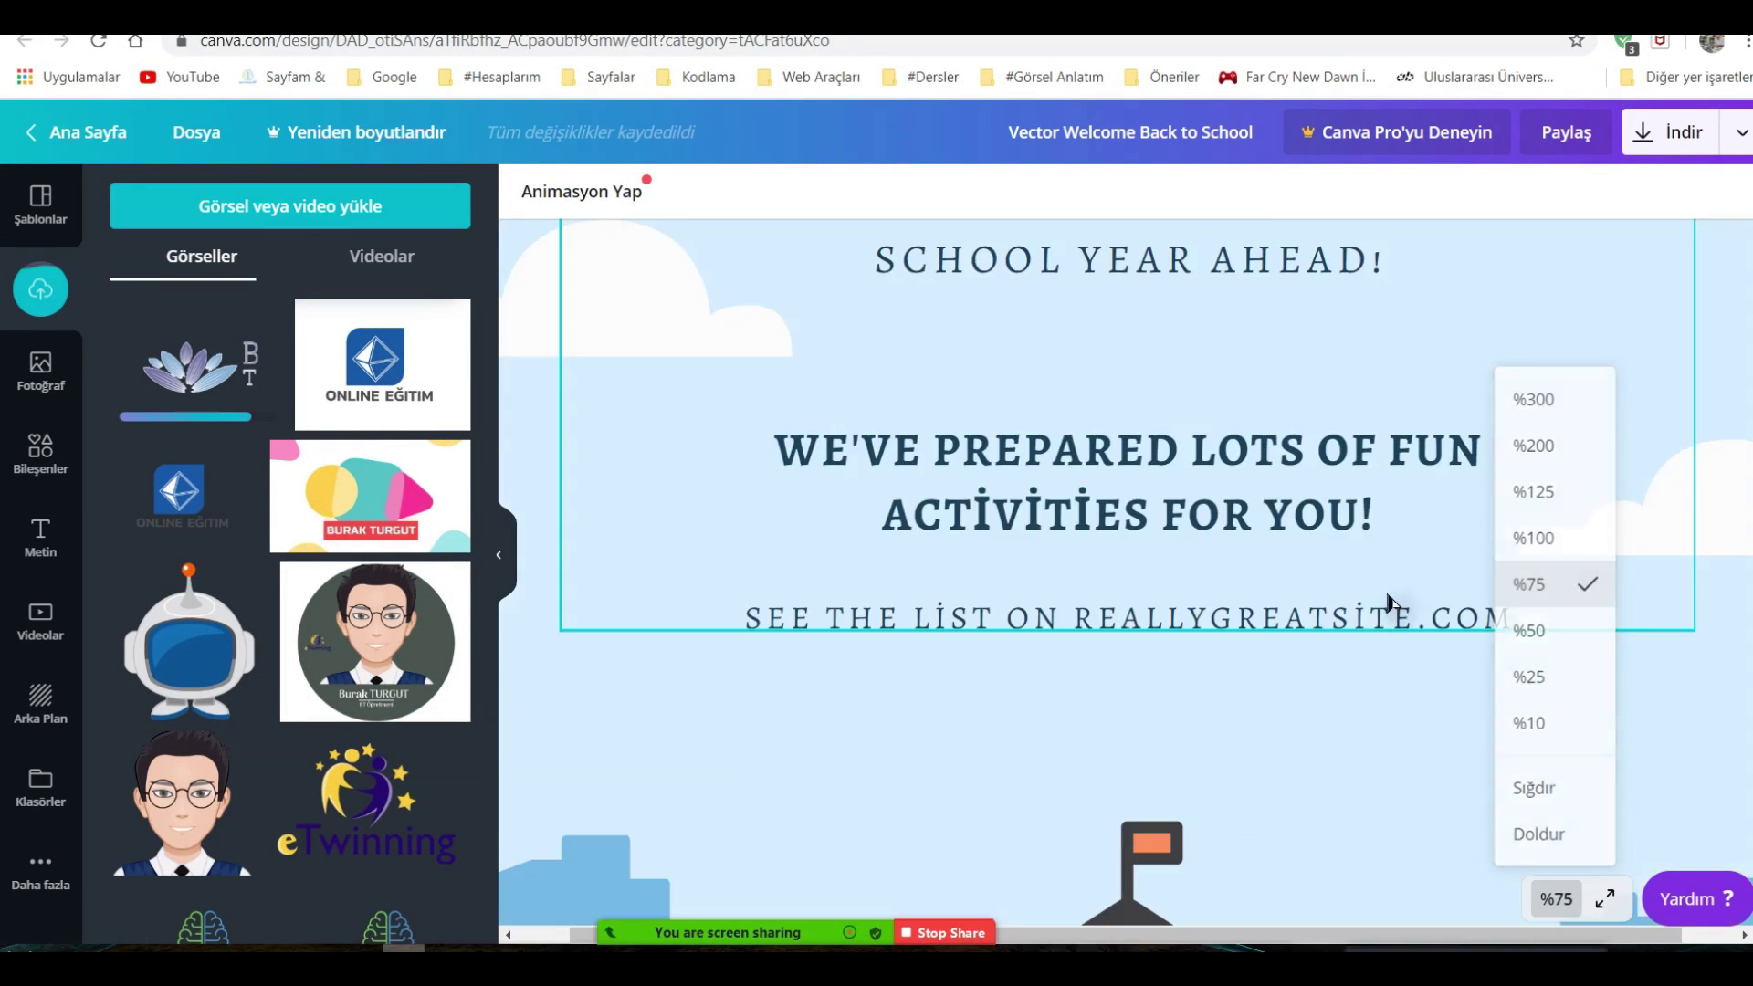